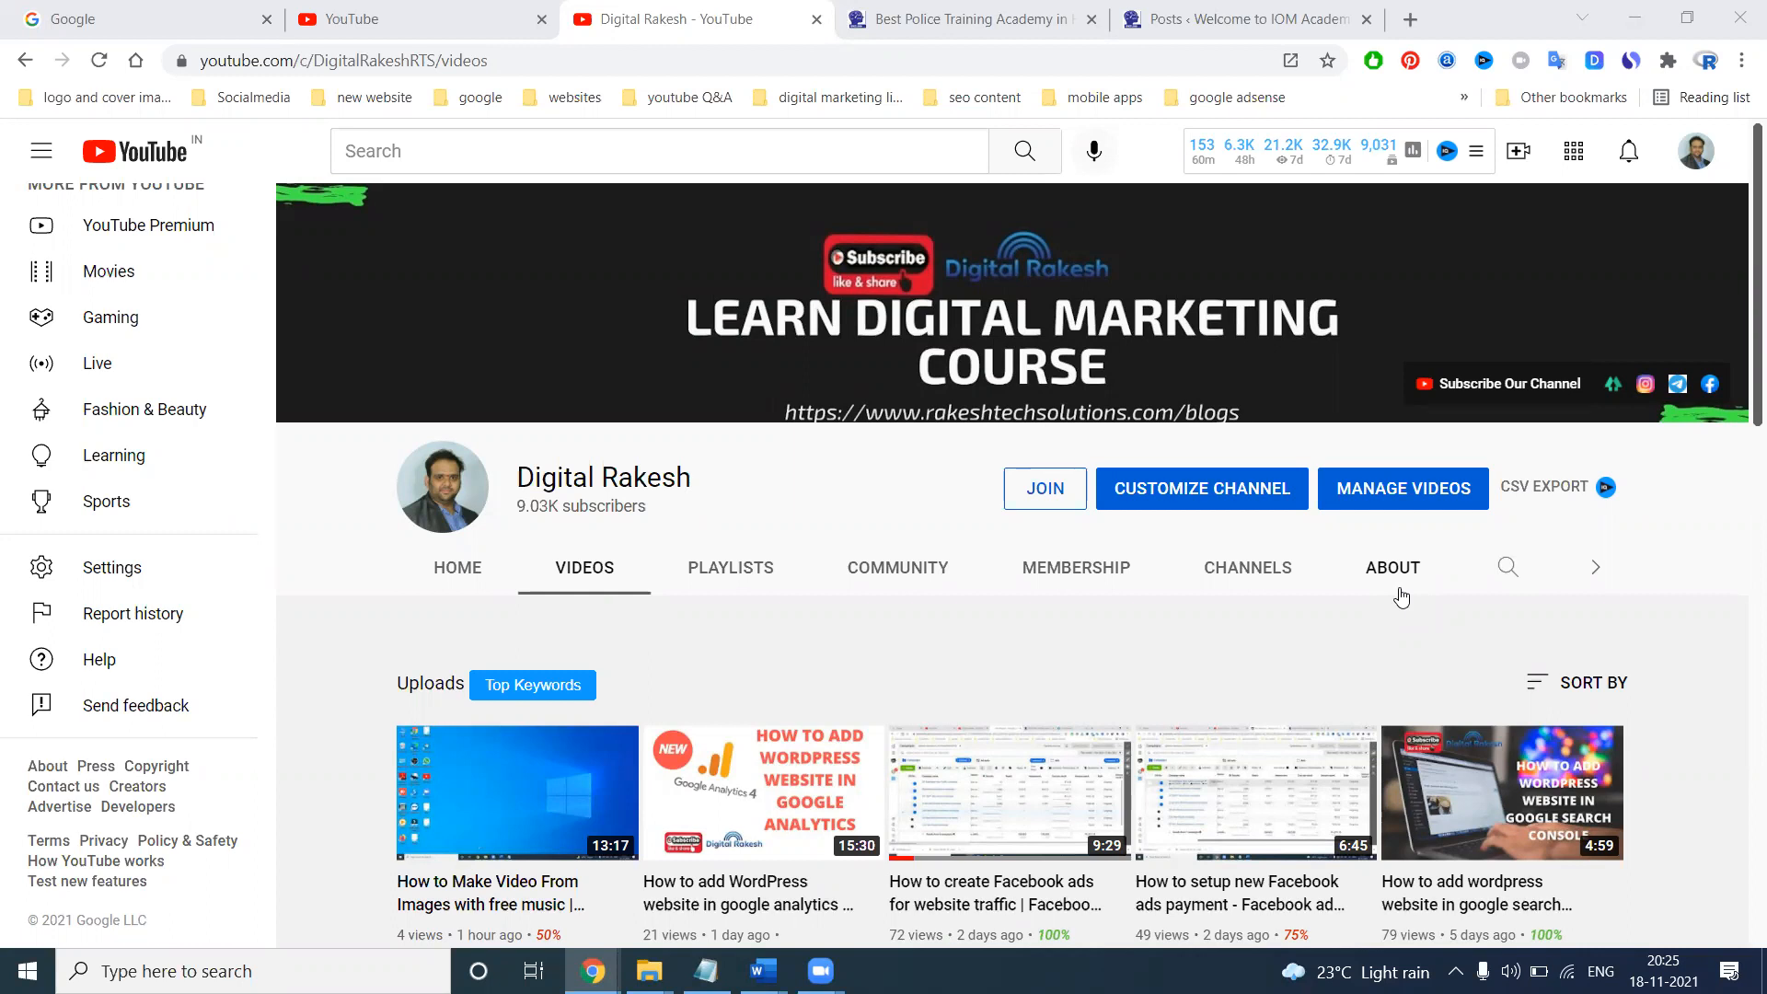
Switch from the IOM Academy website to its WordPress admin and review the list of installed plugins
click(879, 11)
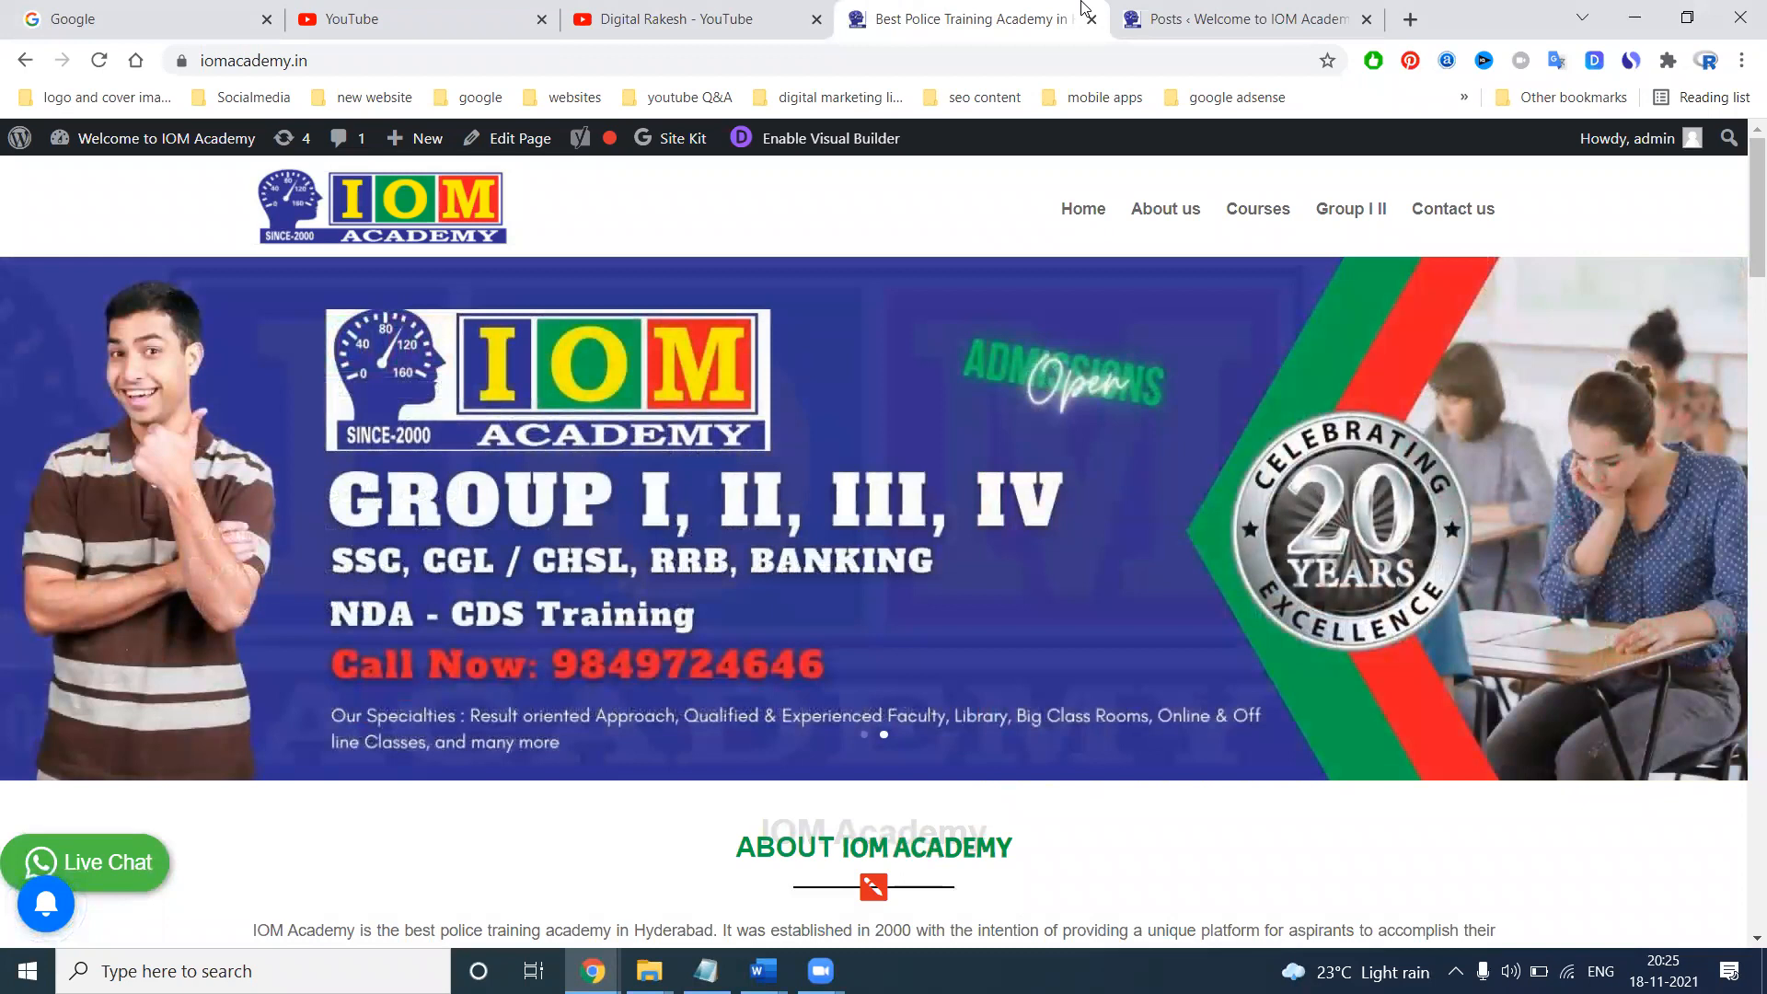
click(1198, 10)
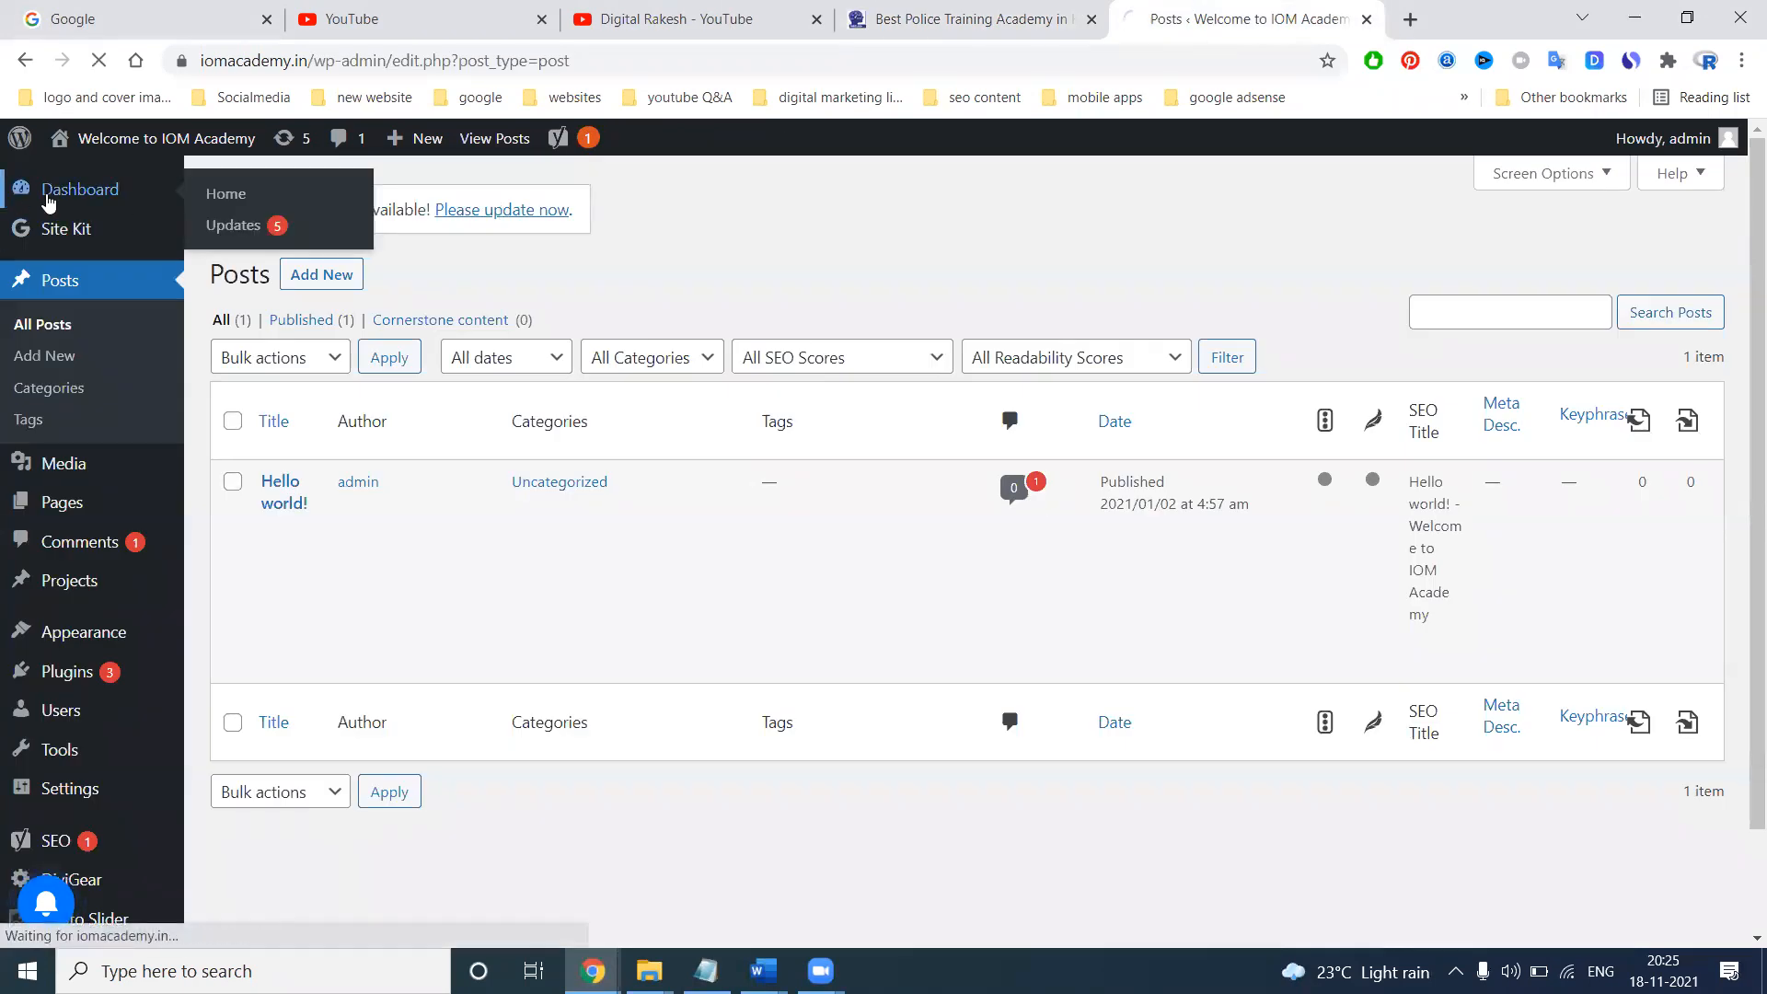
click(48, 199)
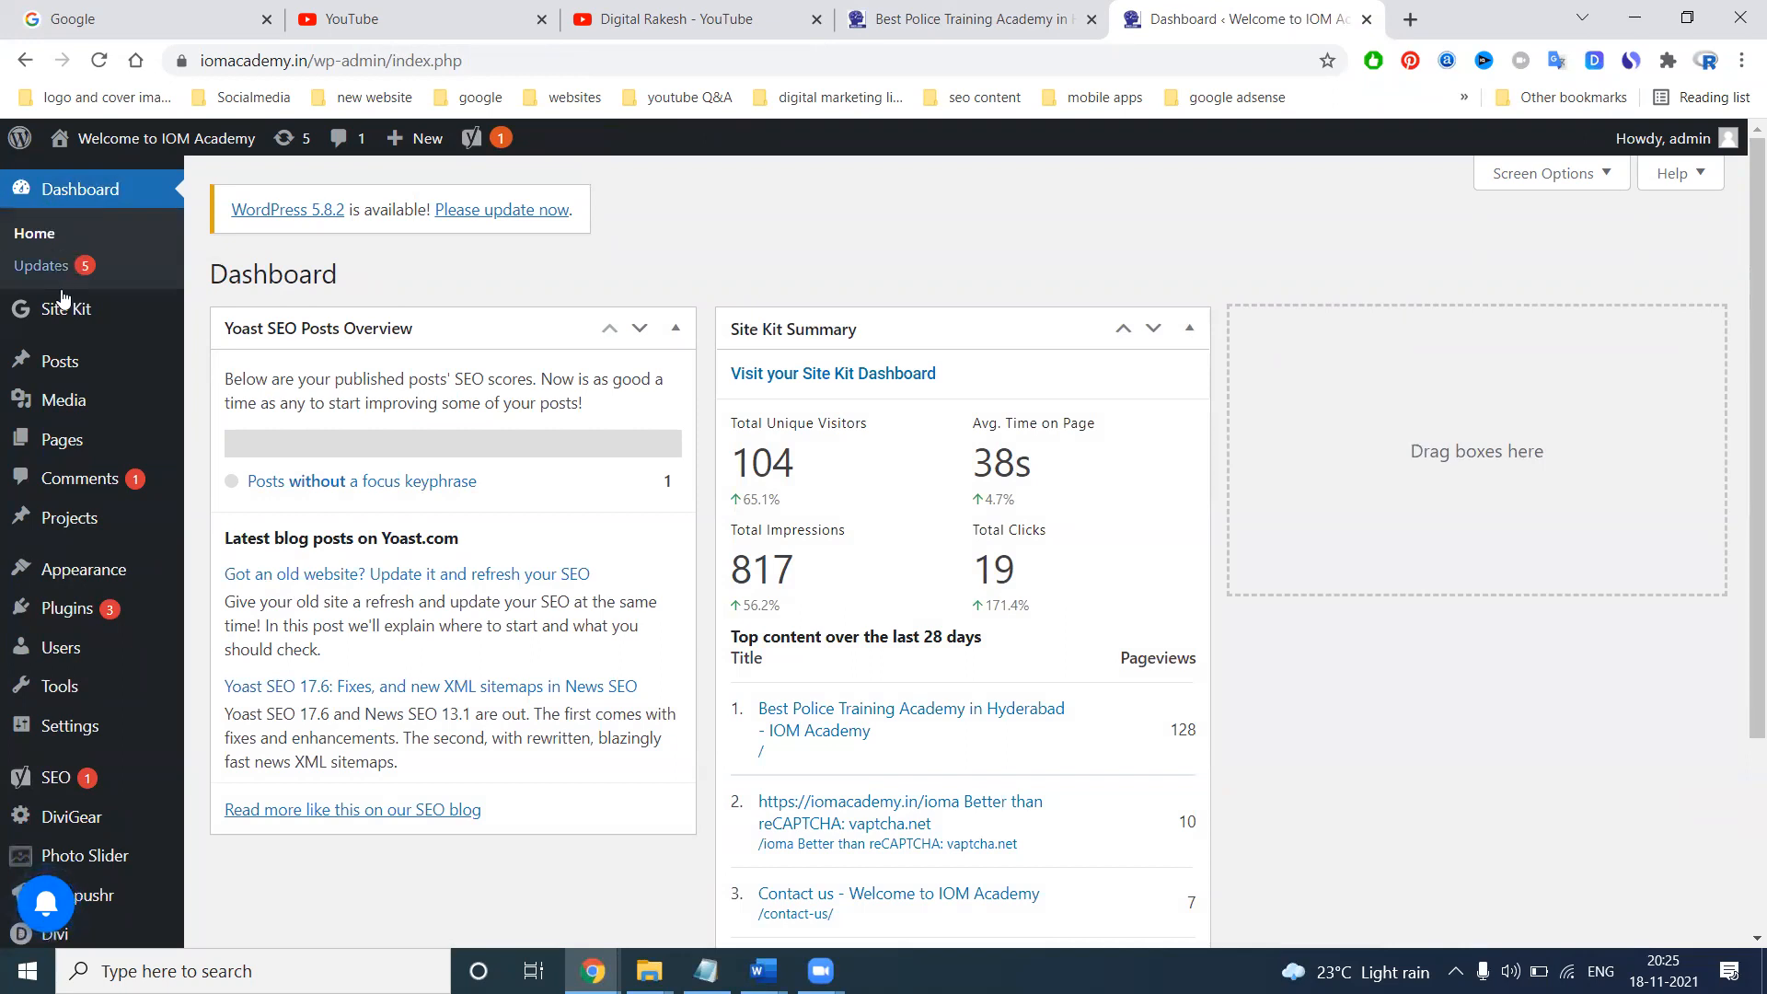
scroll(57, 405, down, 3)
click(75, 568)
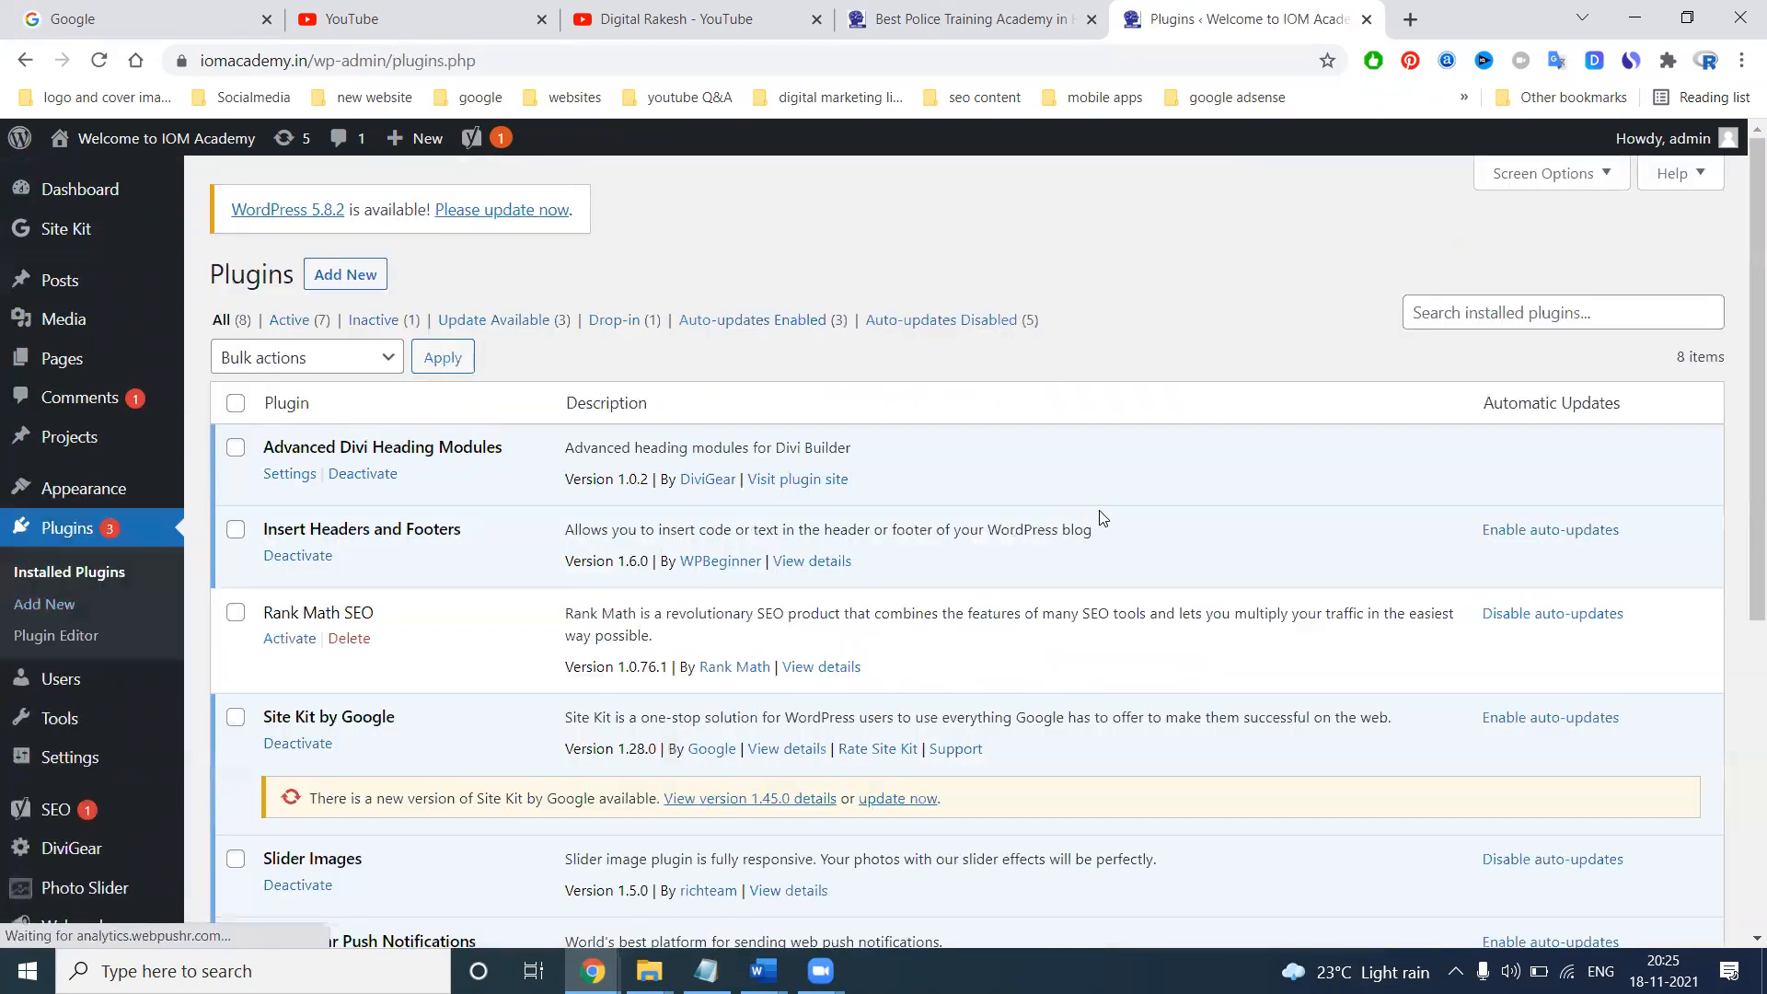
scroll(847, 440, down, 3)
scroll(840, 441, up, 3)
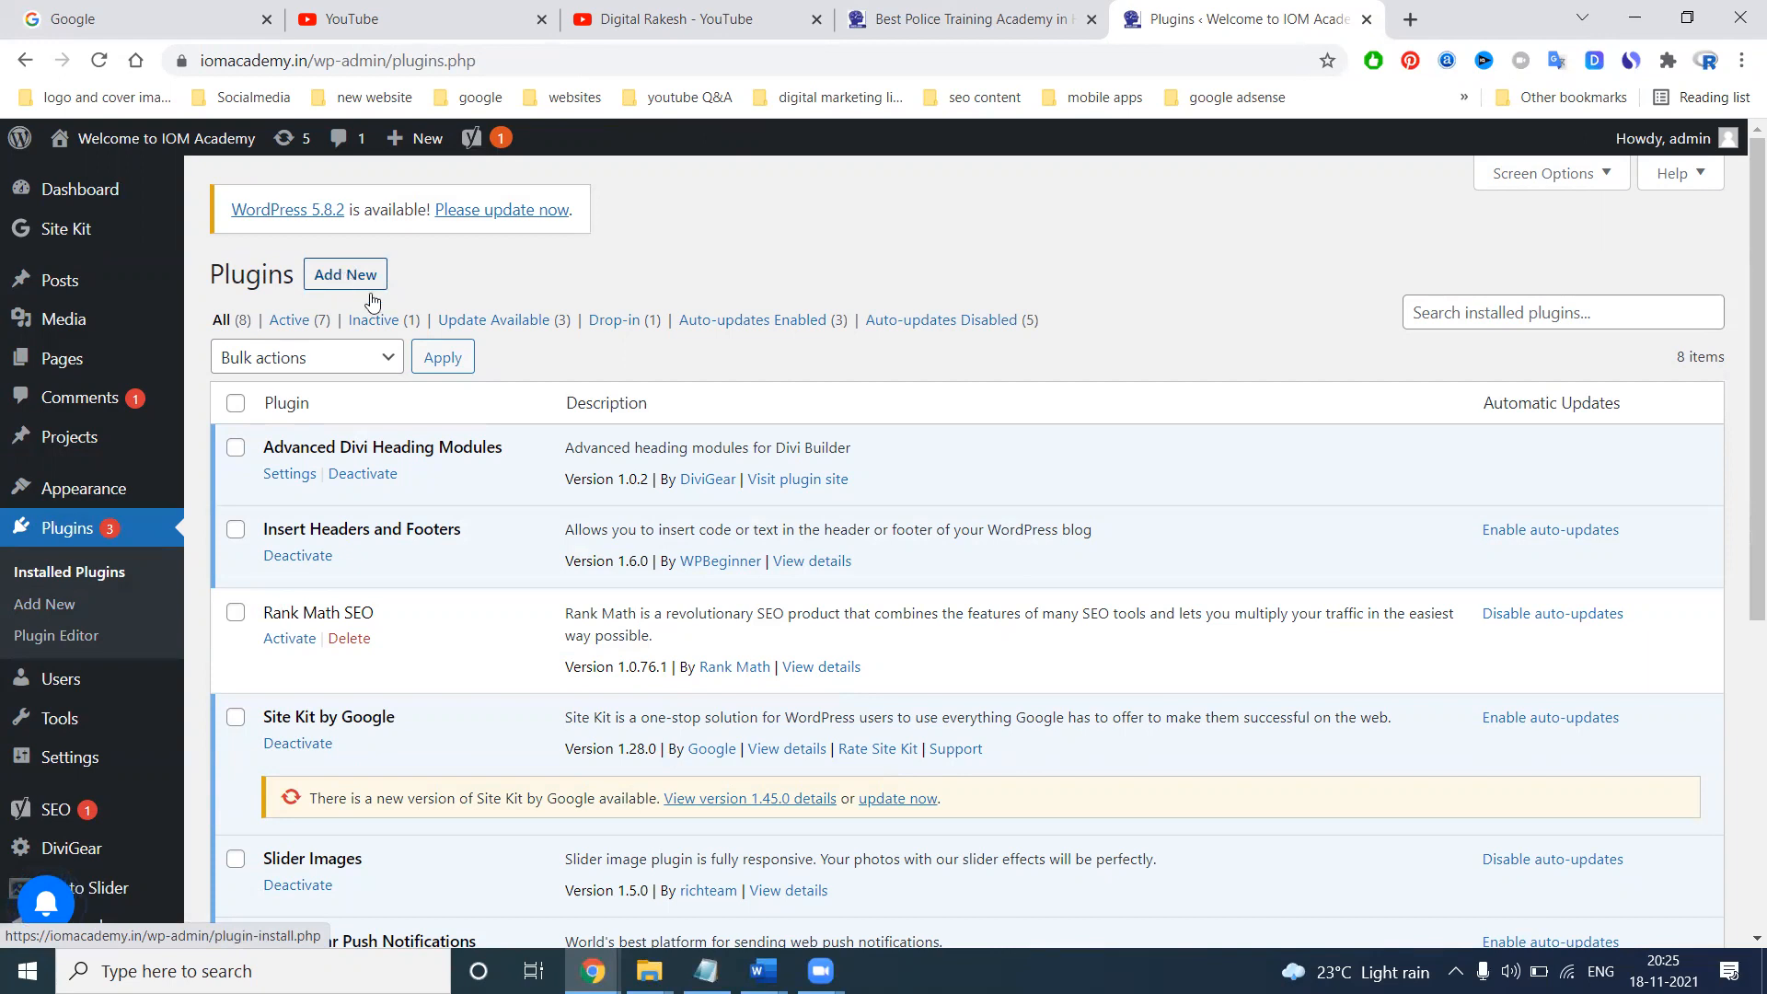
scroll(457, 382, down, 5)
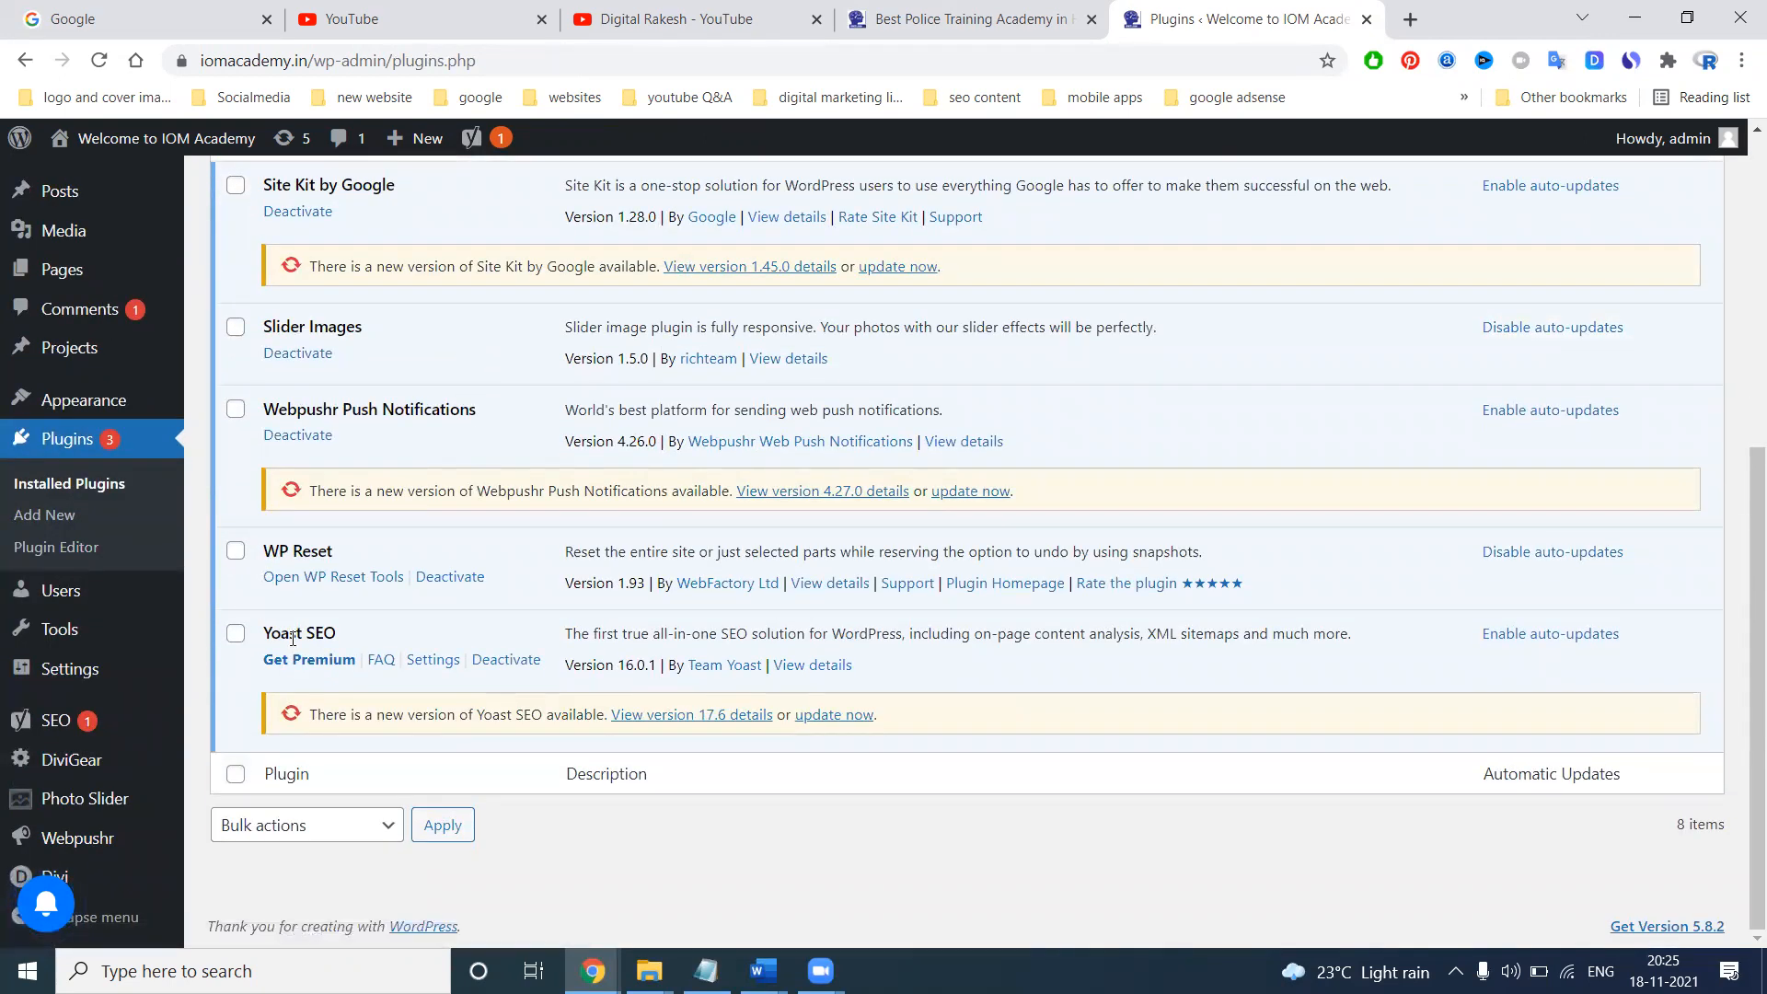
Open the Yoast SEO plugin's settings and look through its General page
click(427, 662)
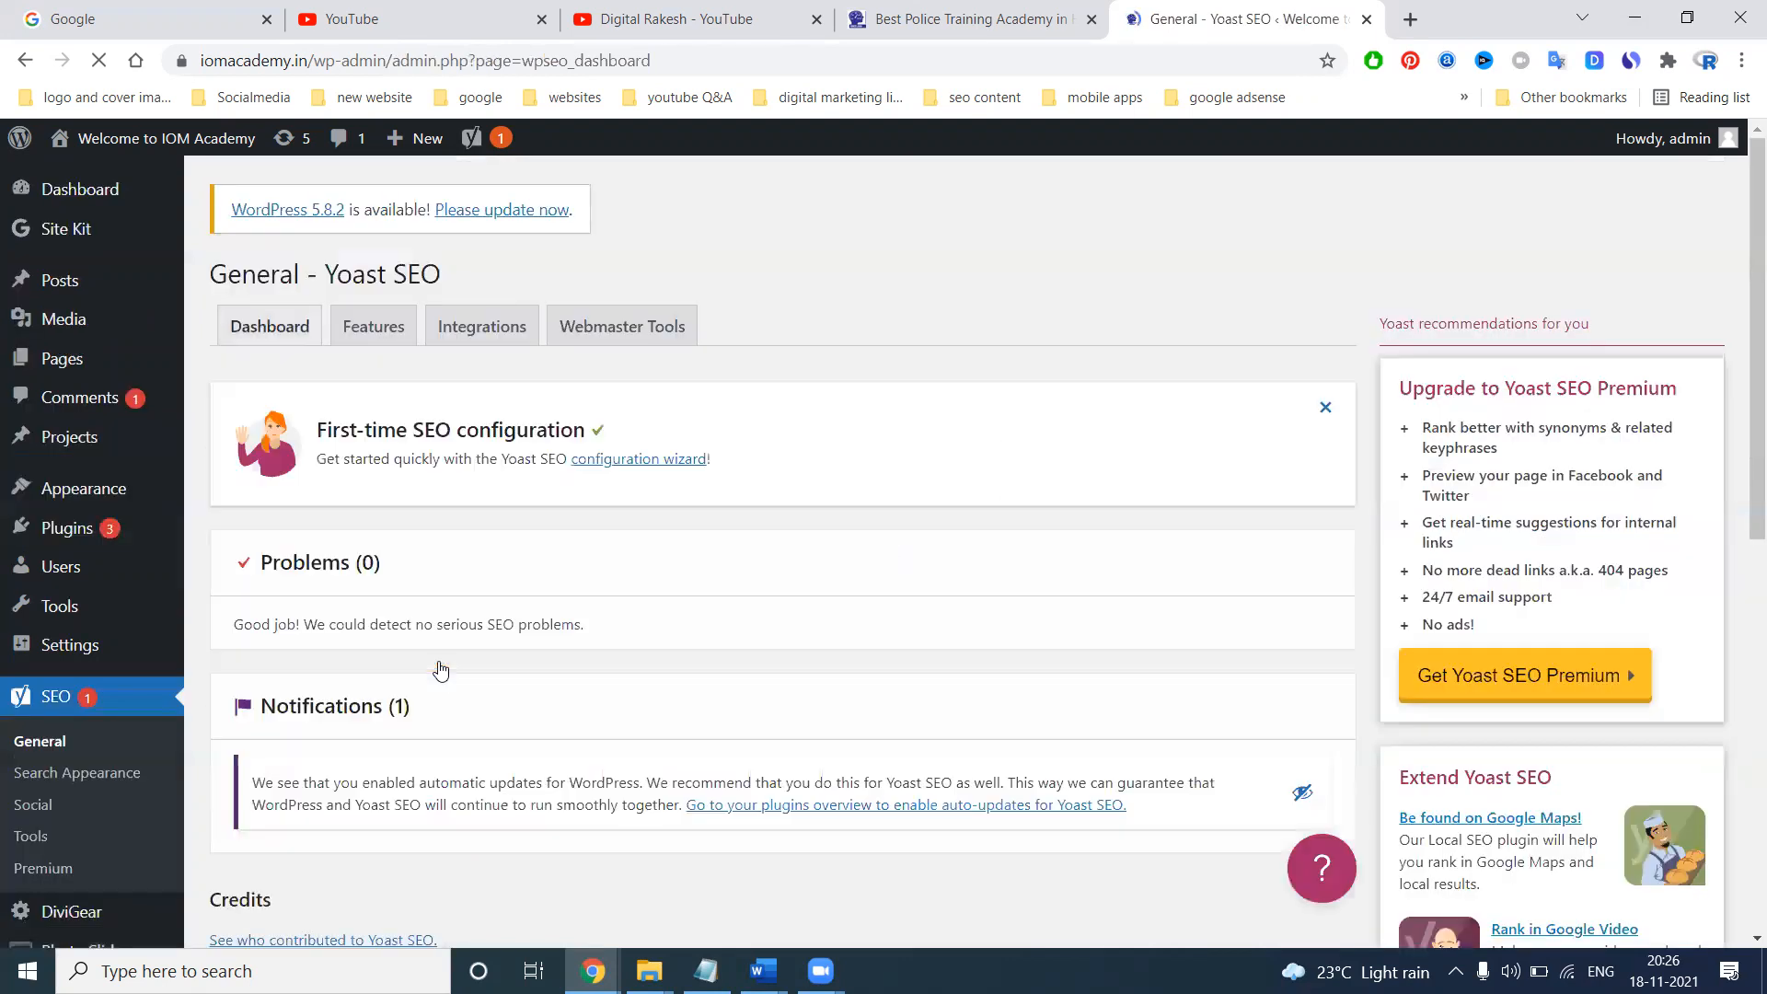
scroll(952, 511, down, 9)
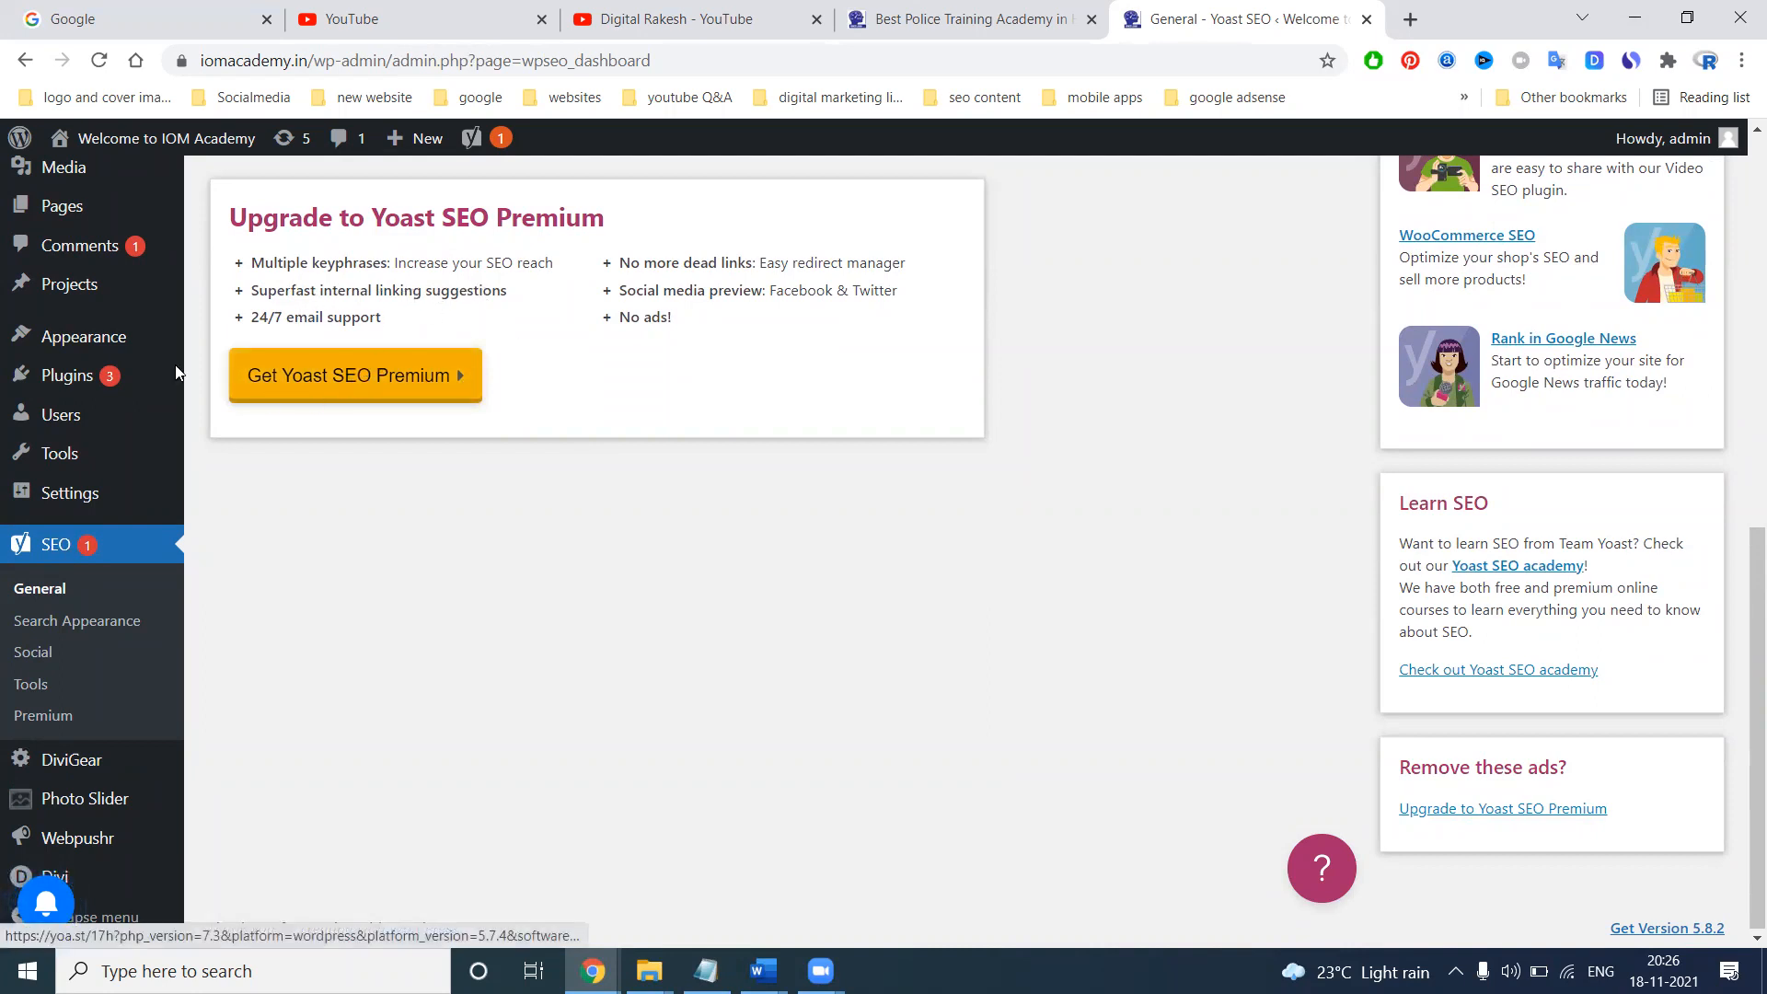
scroll(57, 257, up, 3)
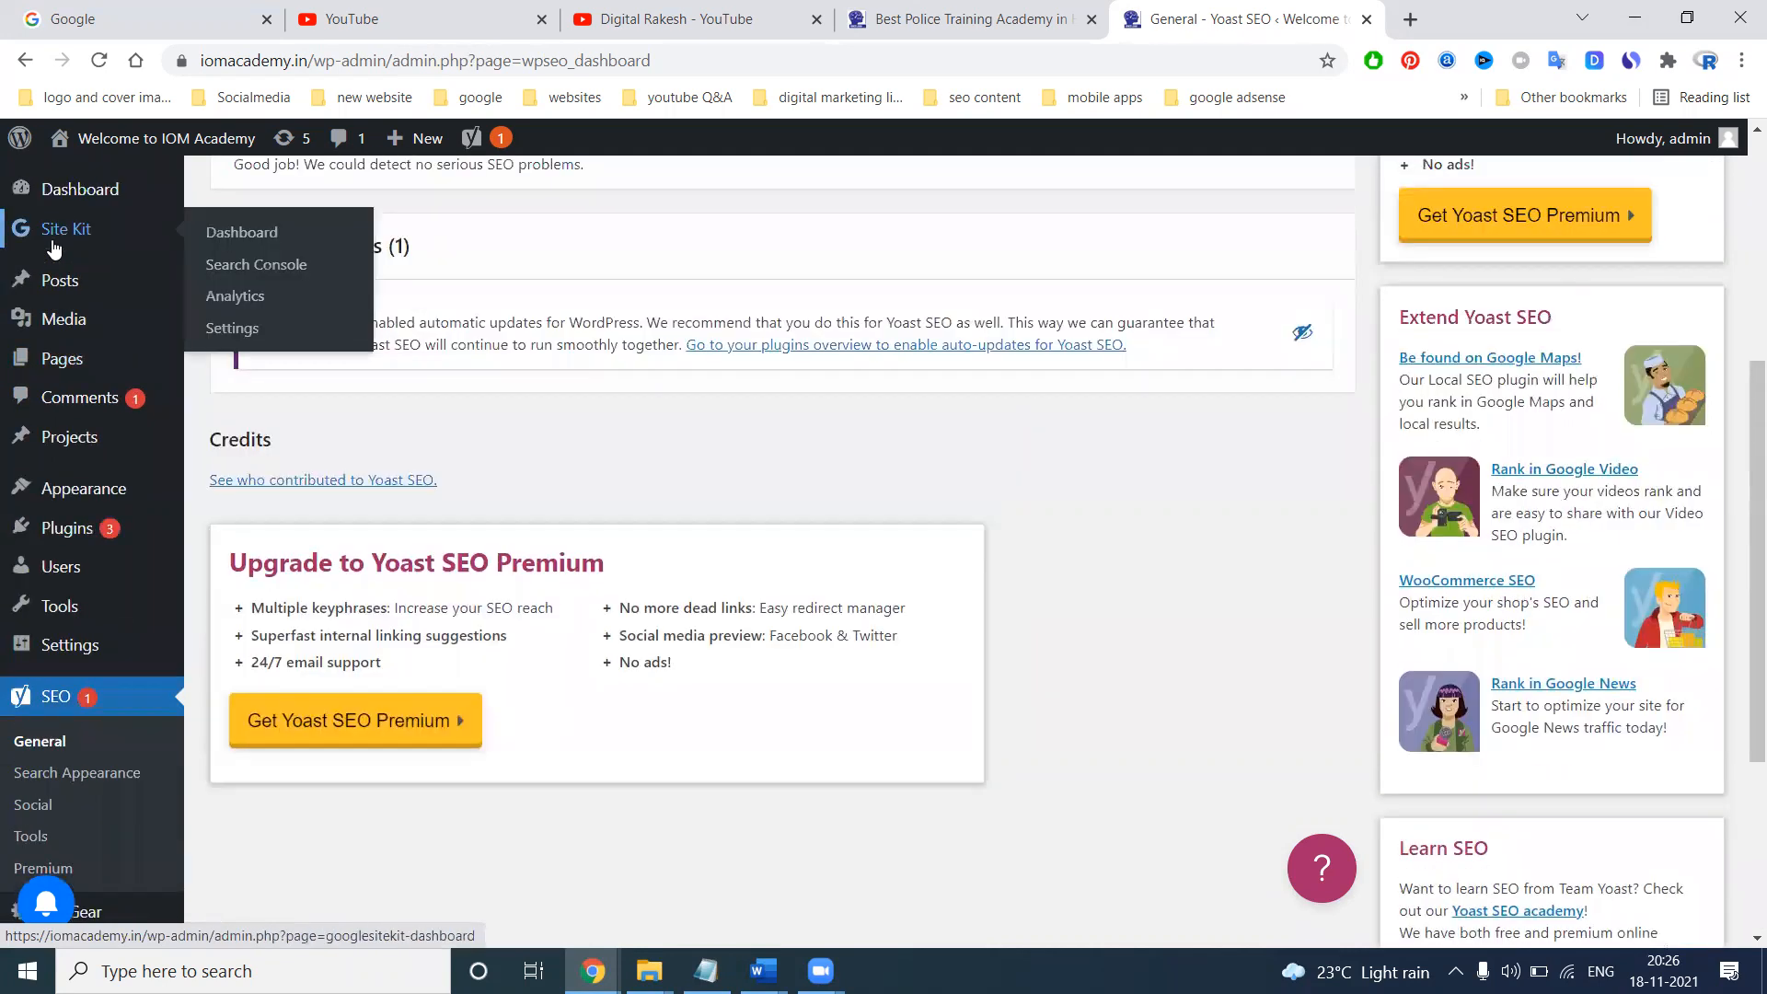
Return to the WordPress dashboard and open the Themes page to view the current theme
click(67, 190)
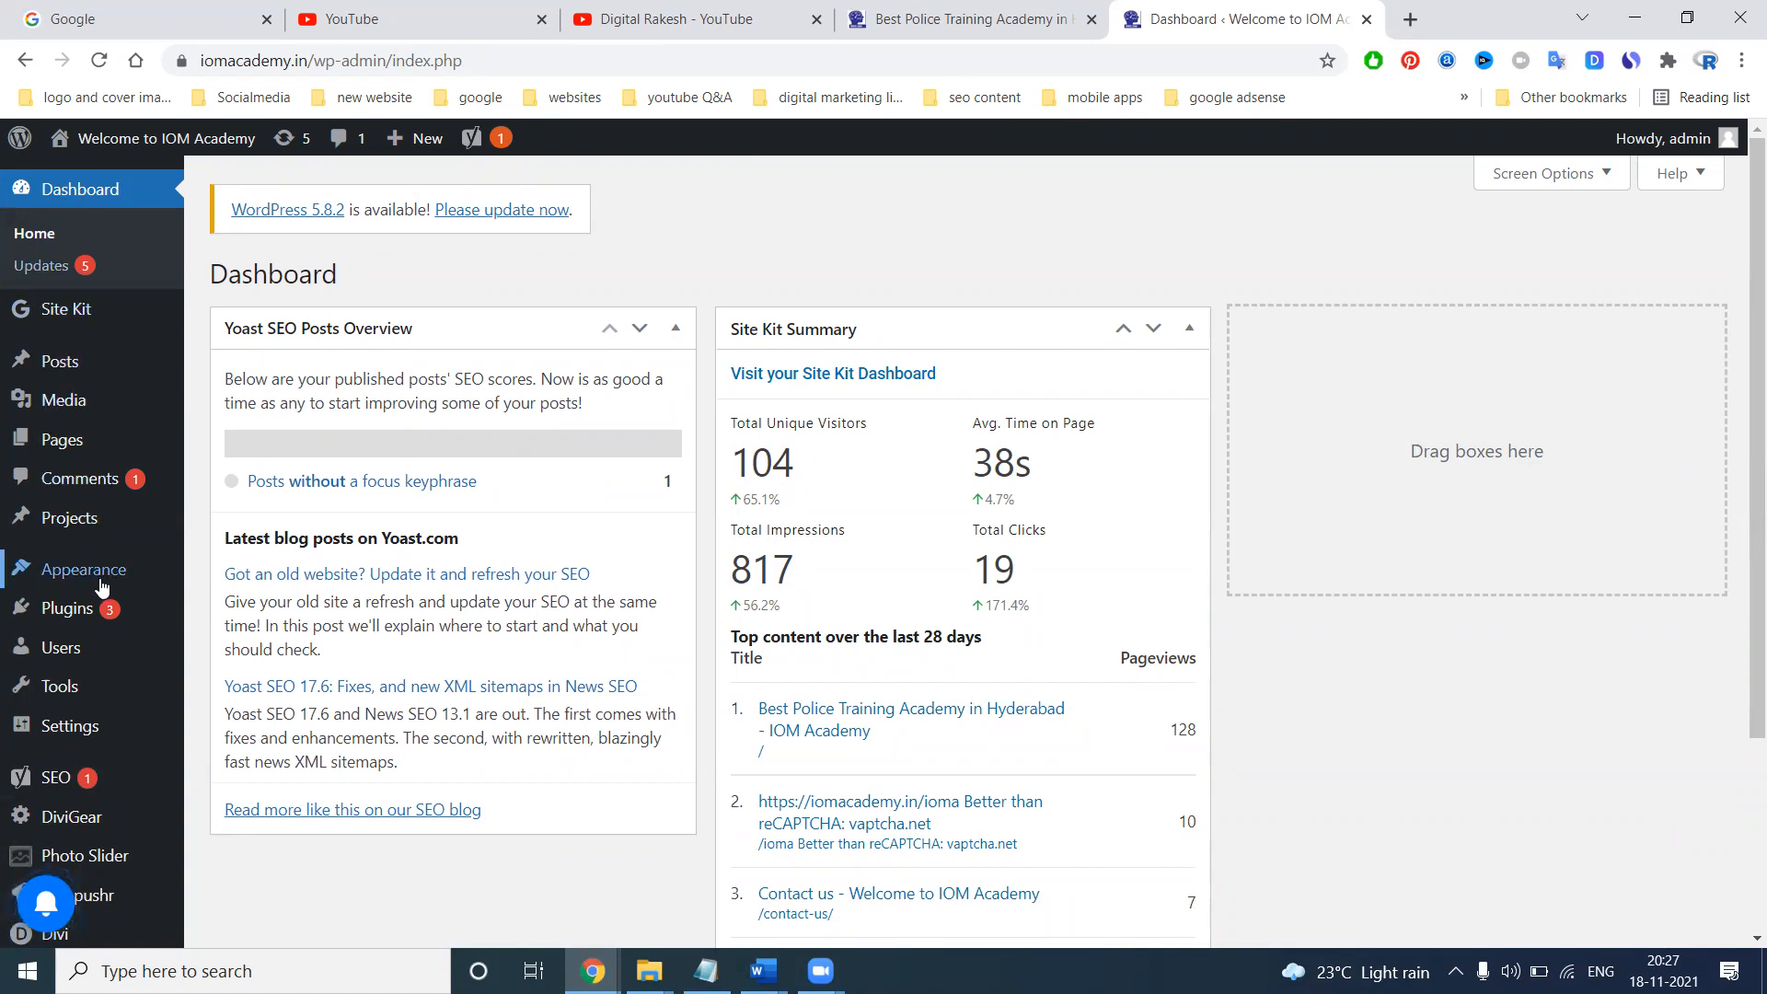
mouse_move(101, 584)
click(211, 586)
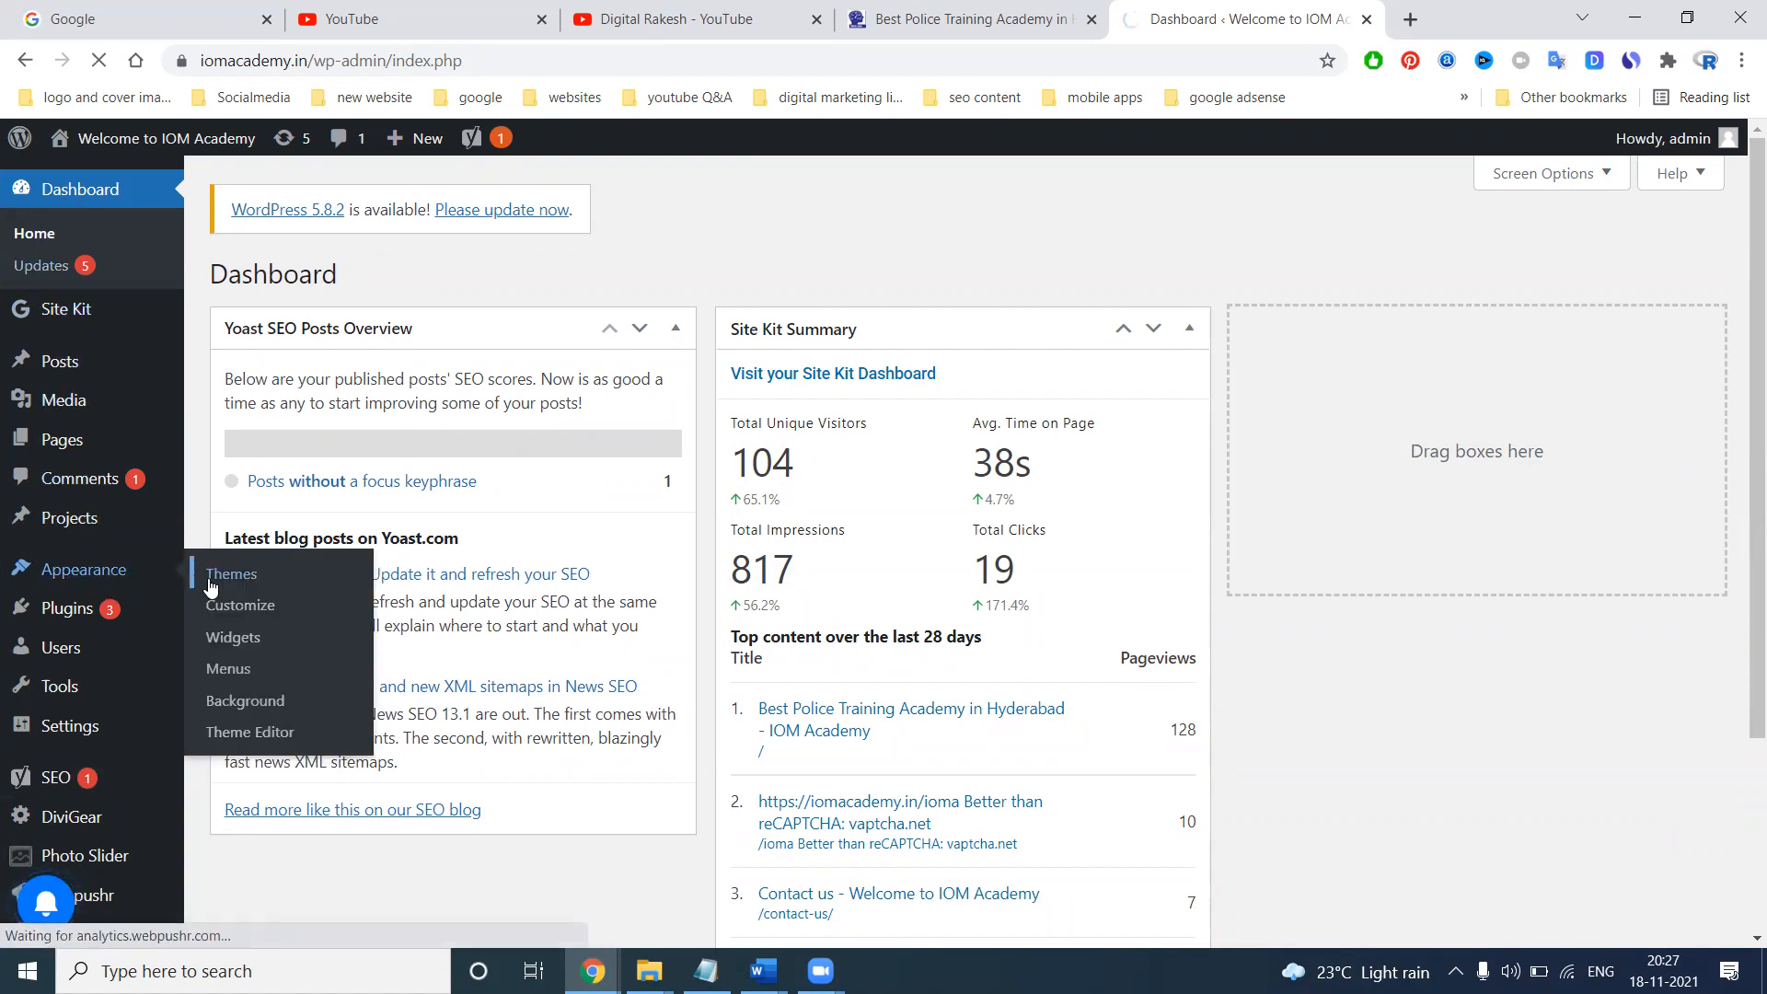
scroll(211, 587, down, 2)
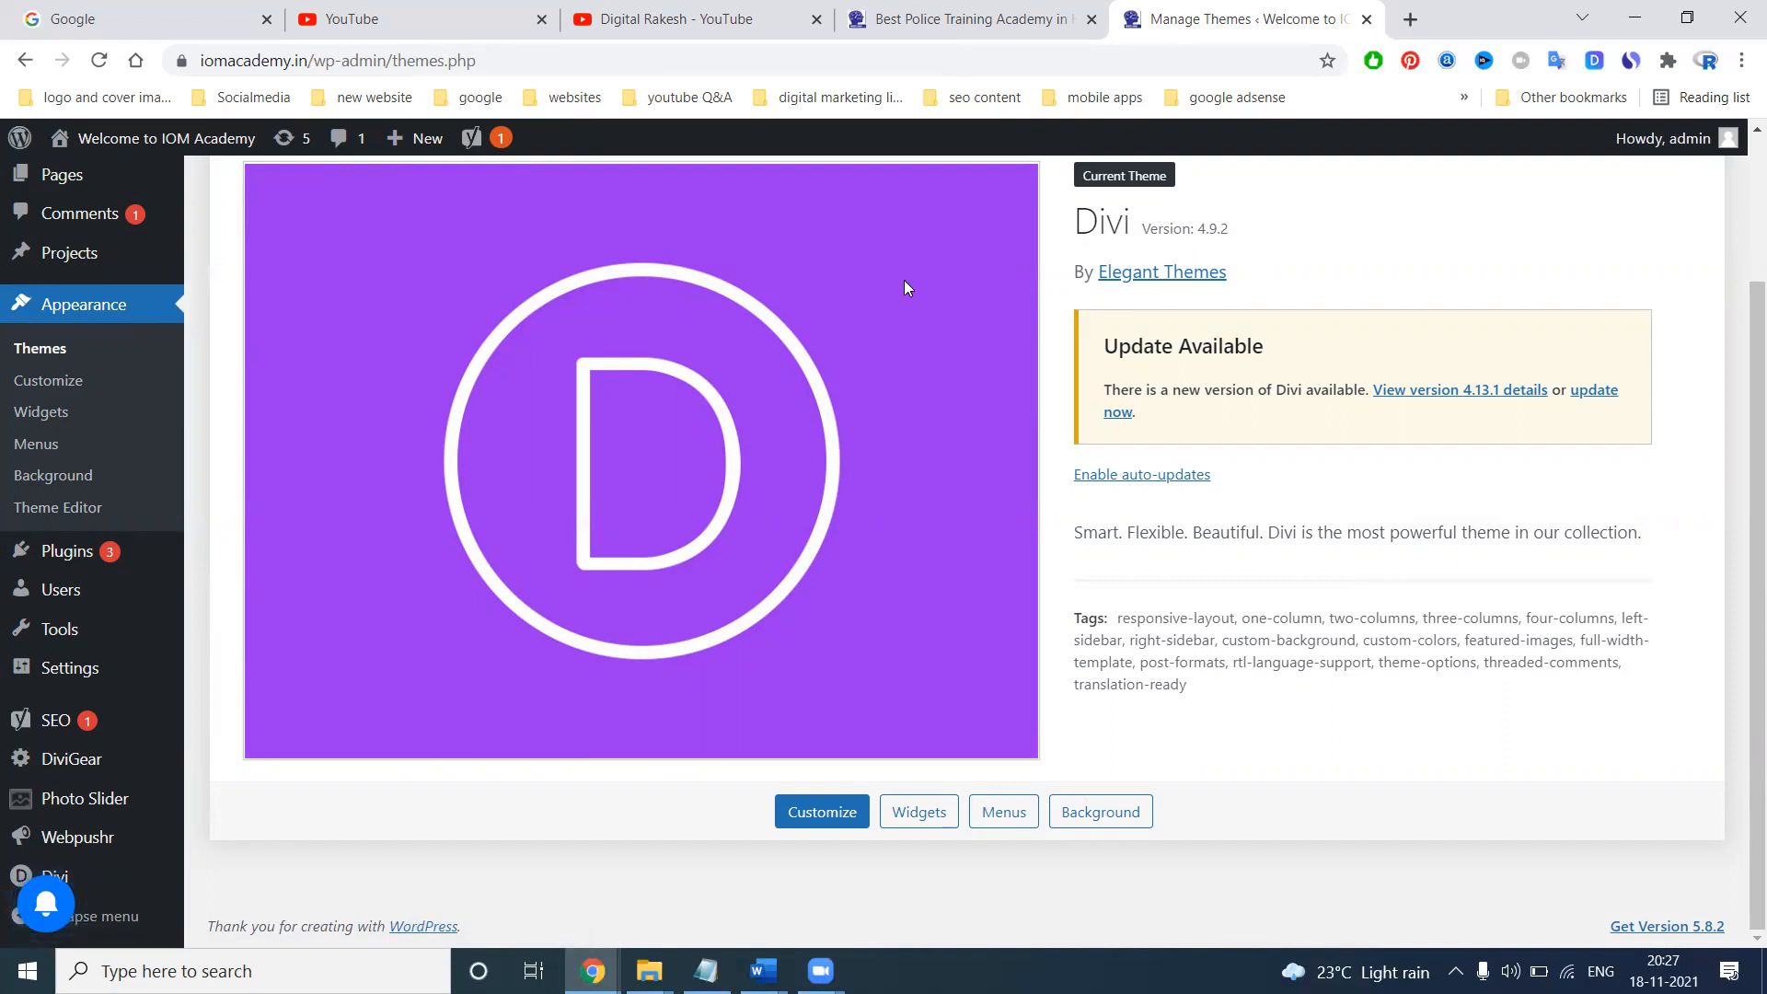
Open the Courses page on the live IOM Academy website and look through the listed courses
click(1037, 17)
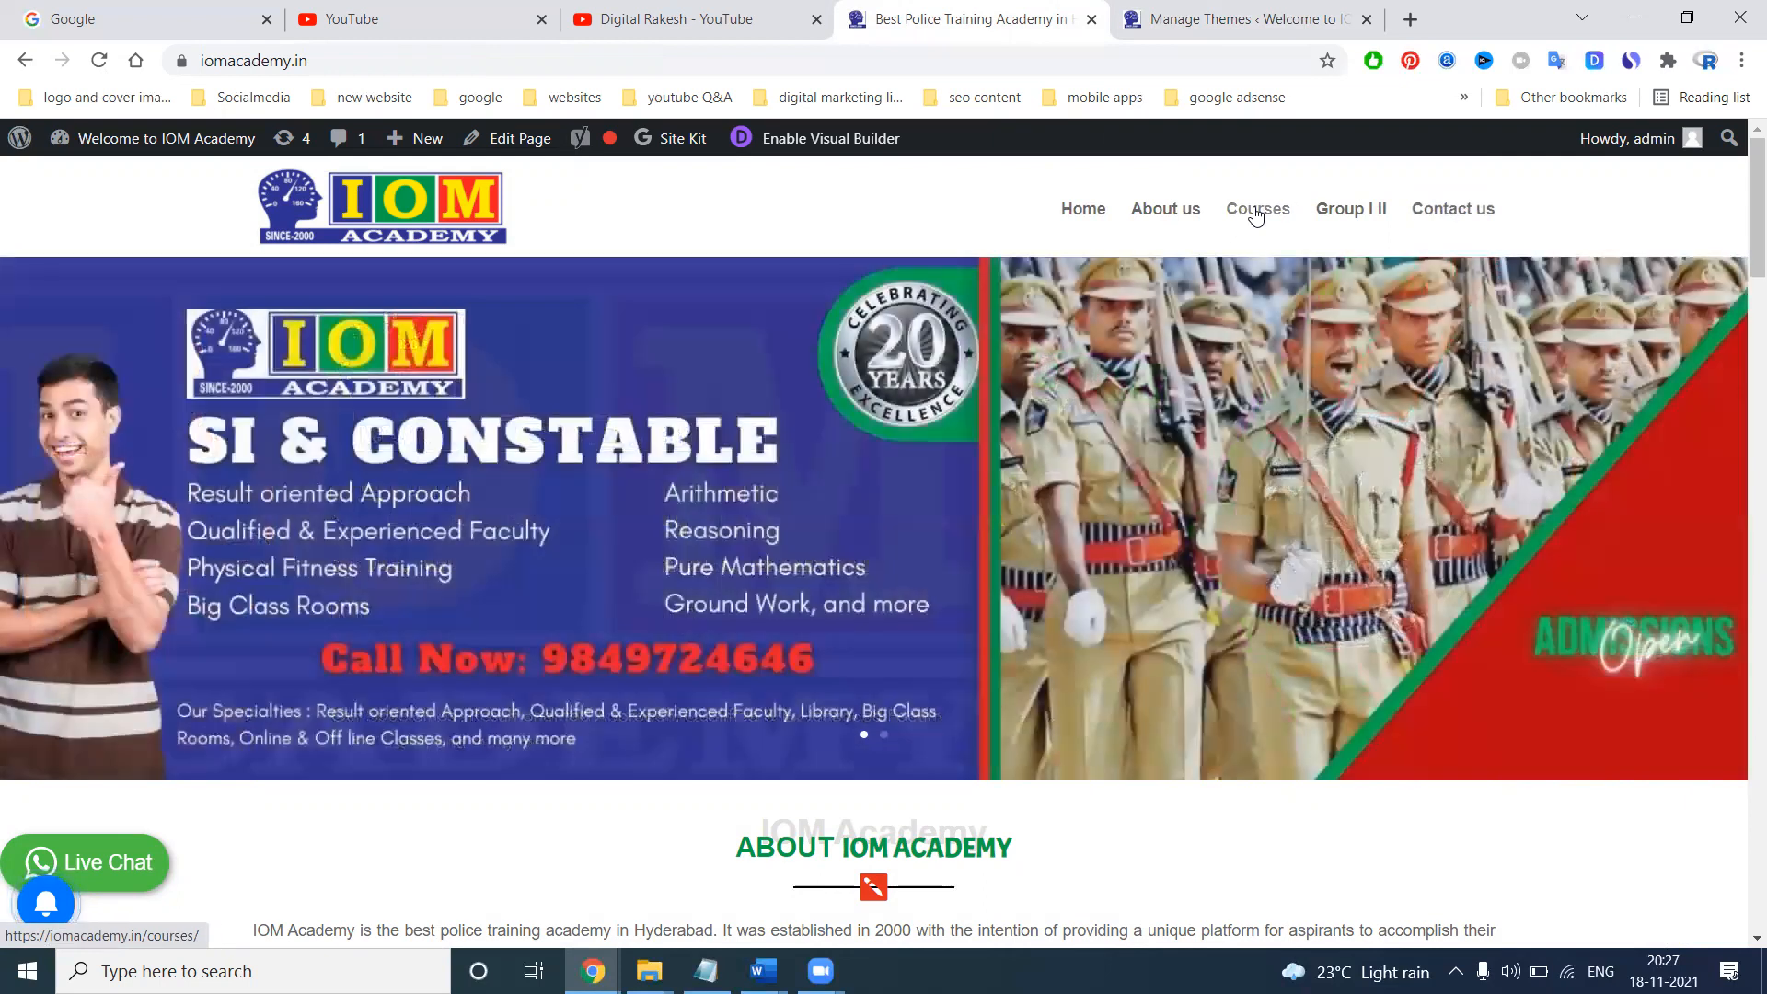
click(1256, 211)
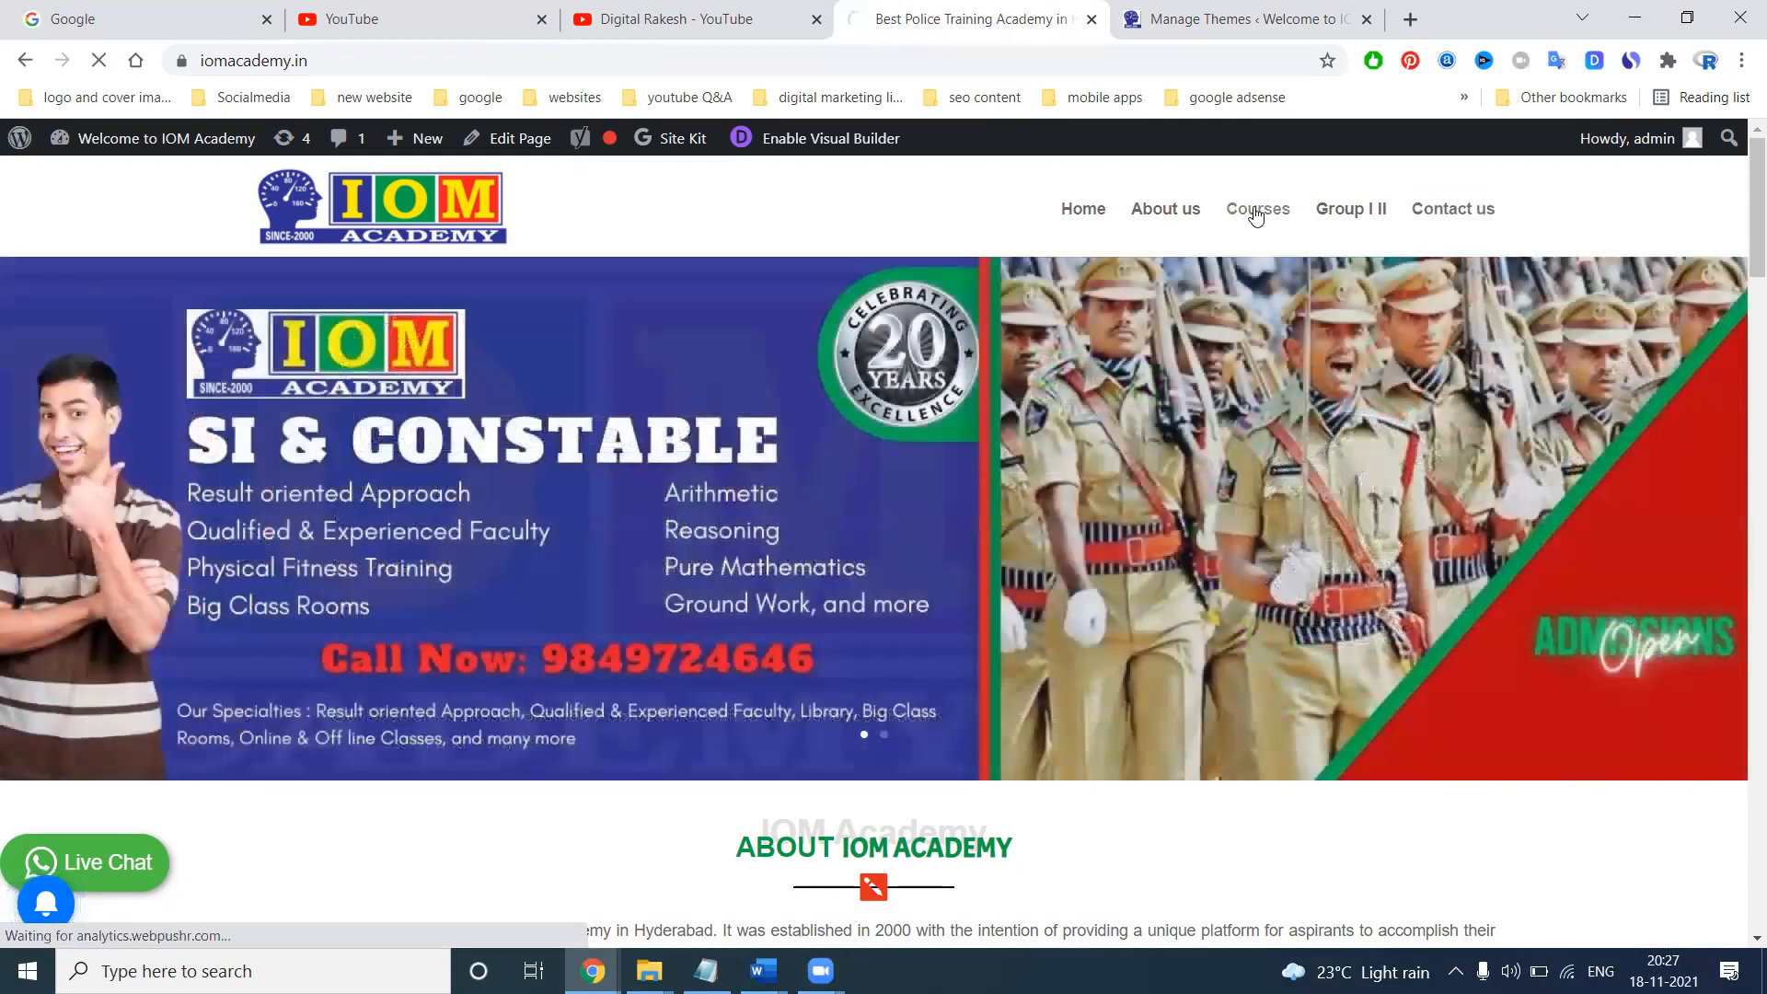
scroll(1161, 397, down, 5)
scroll(1160, 397, down, 4)
scroll(1156, 391, down, 4)
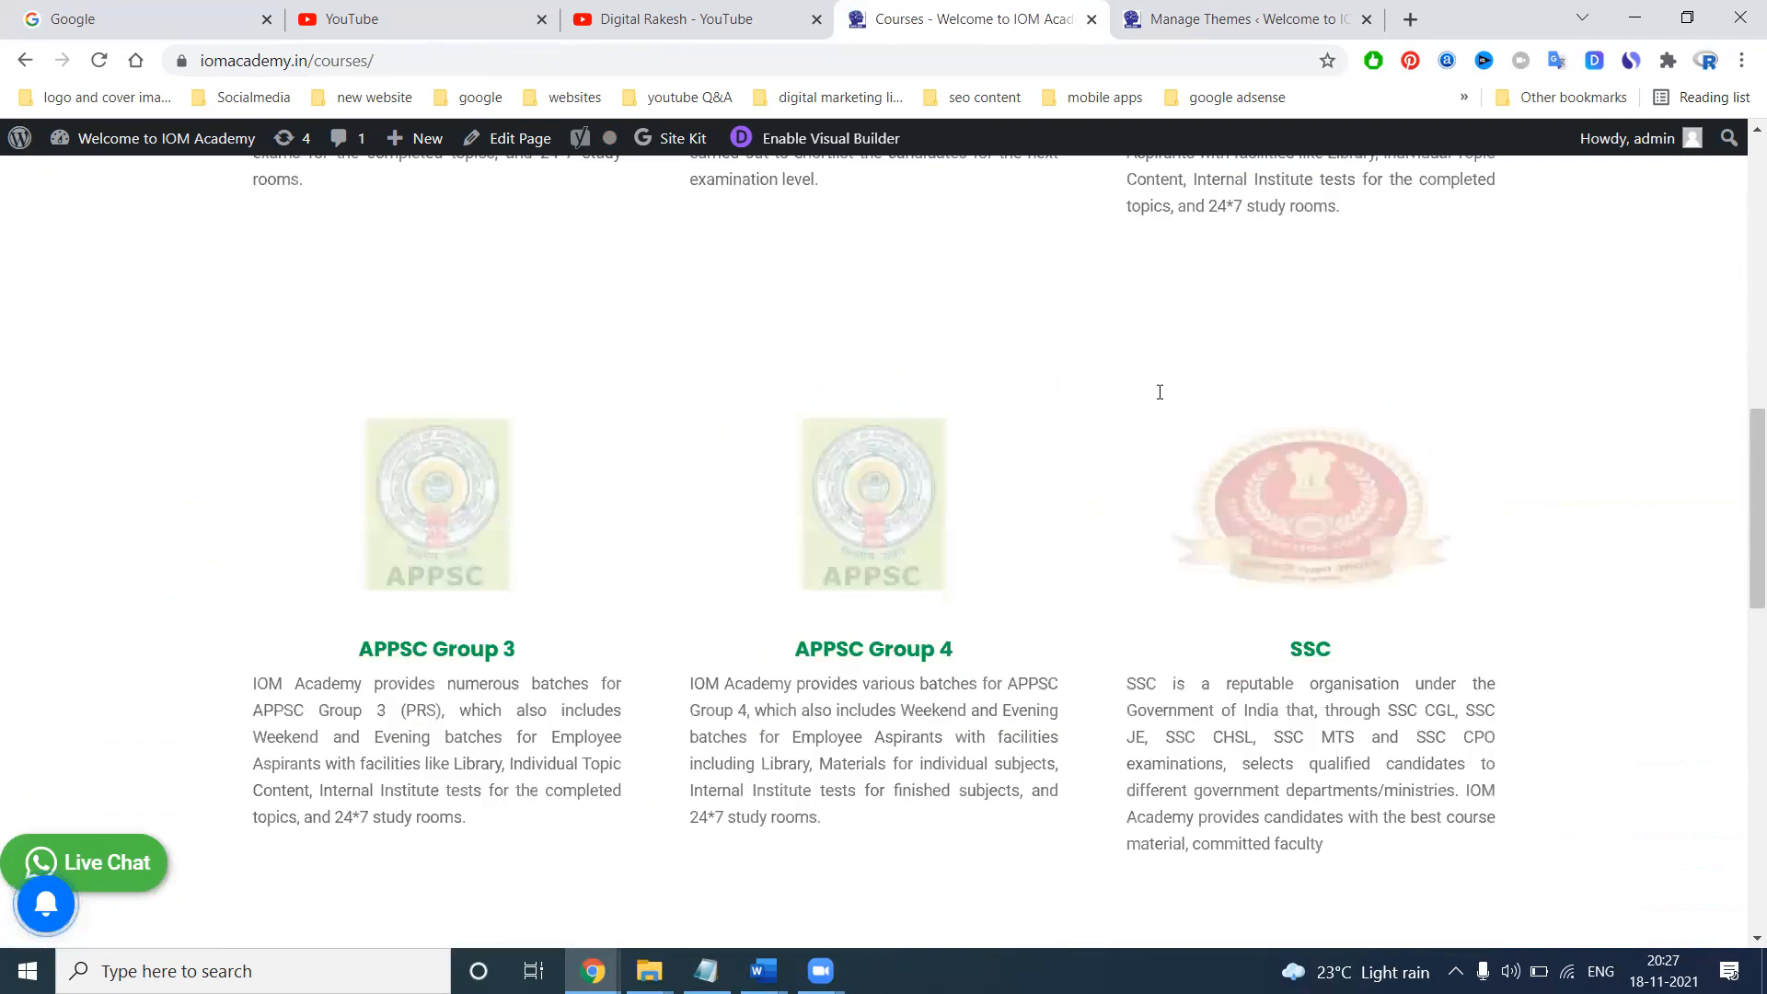
mouse_move(1242, 486)
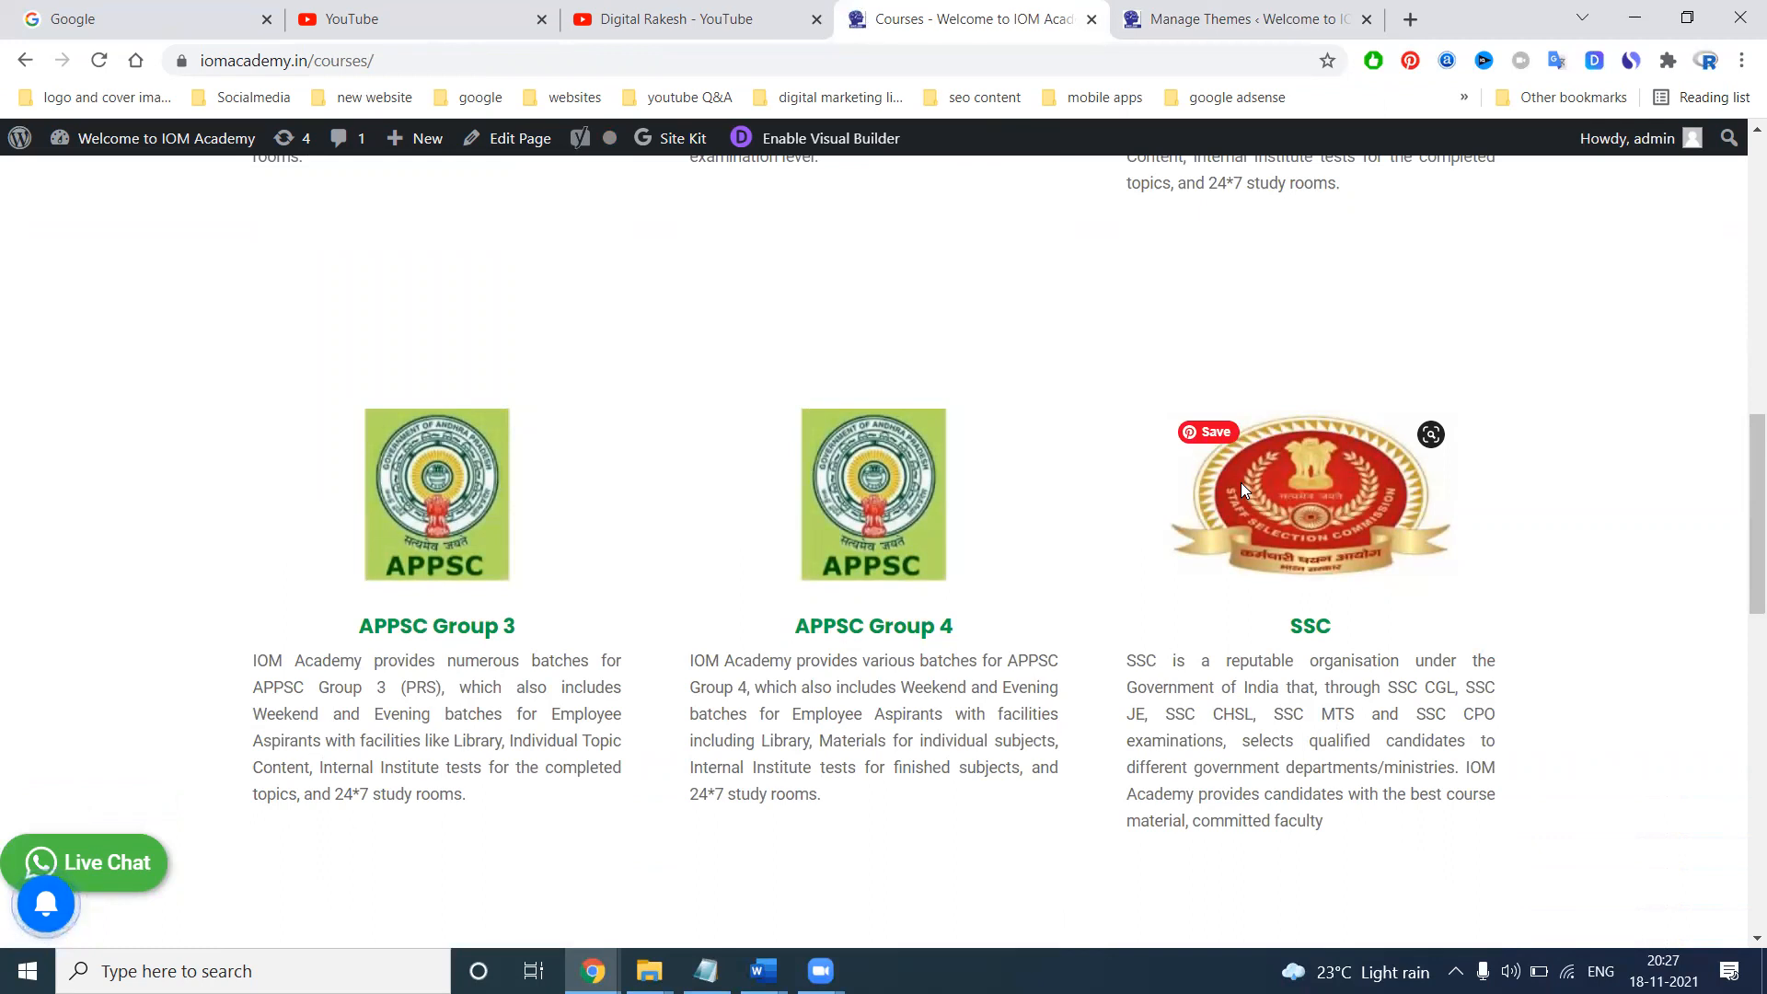
Open bookurproperties.com in a new tab and look through its Projects category page
click(1412, 15)
text(book)
key(Return)
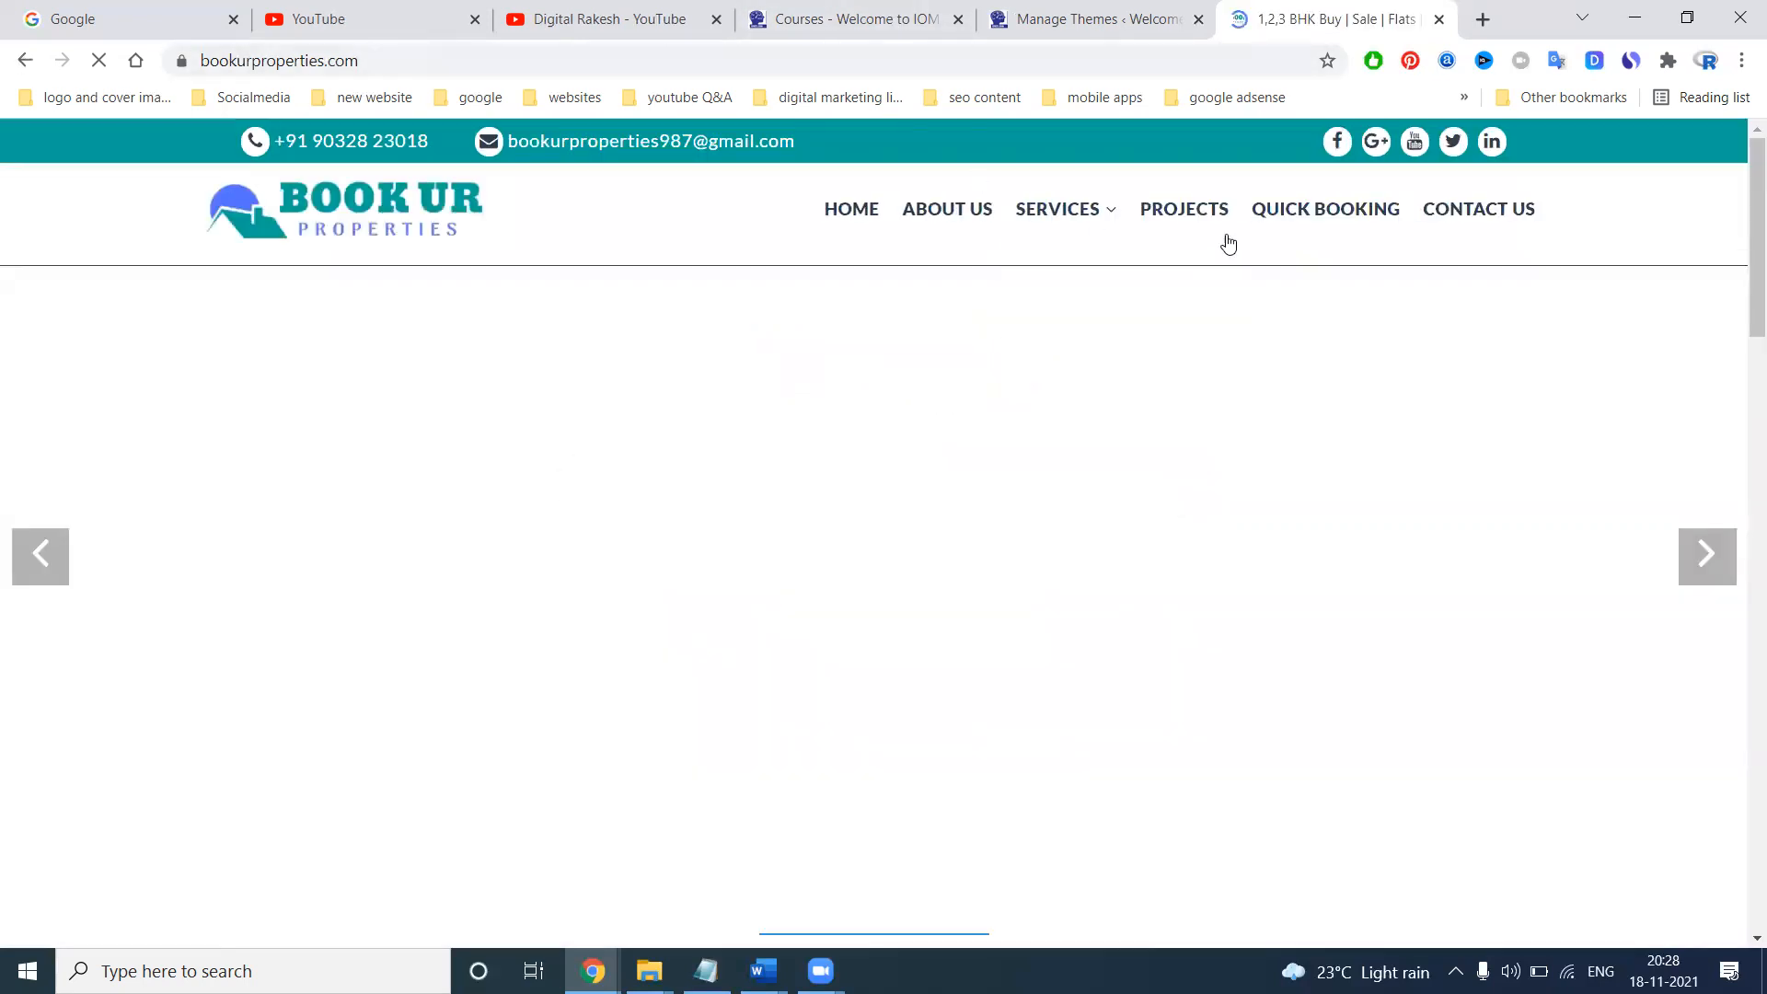
click(1184, 213)
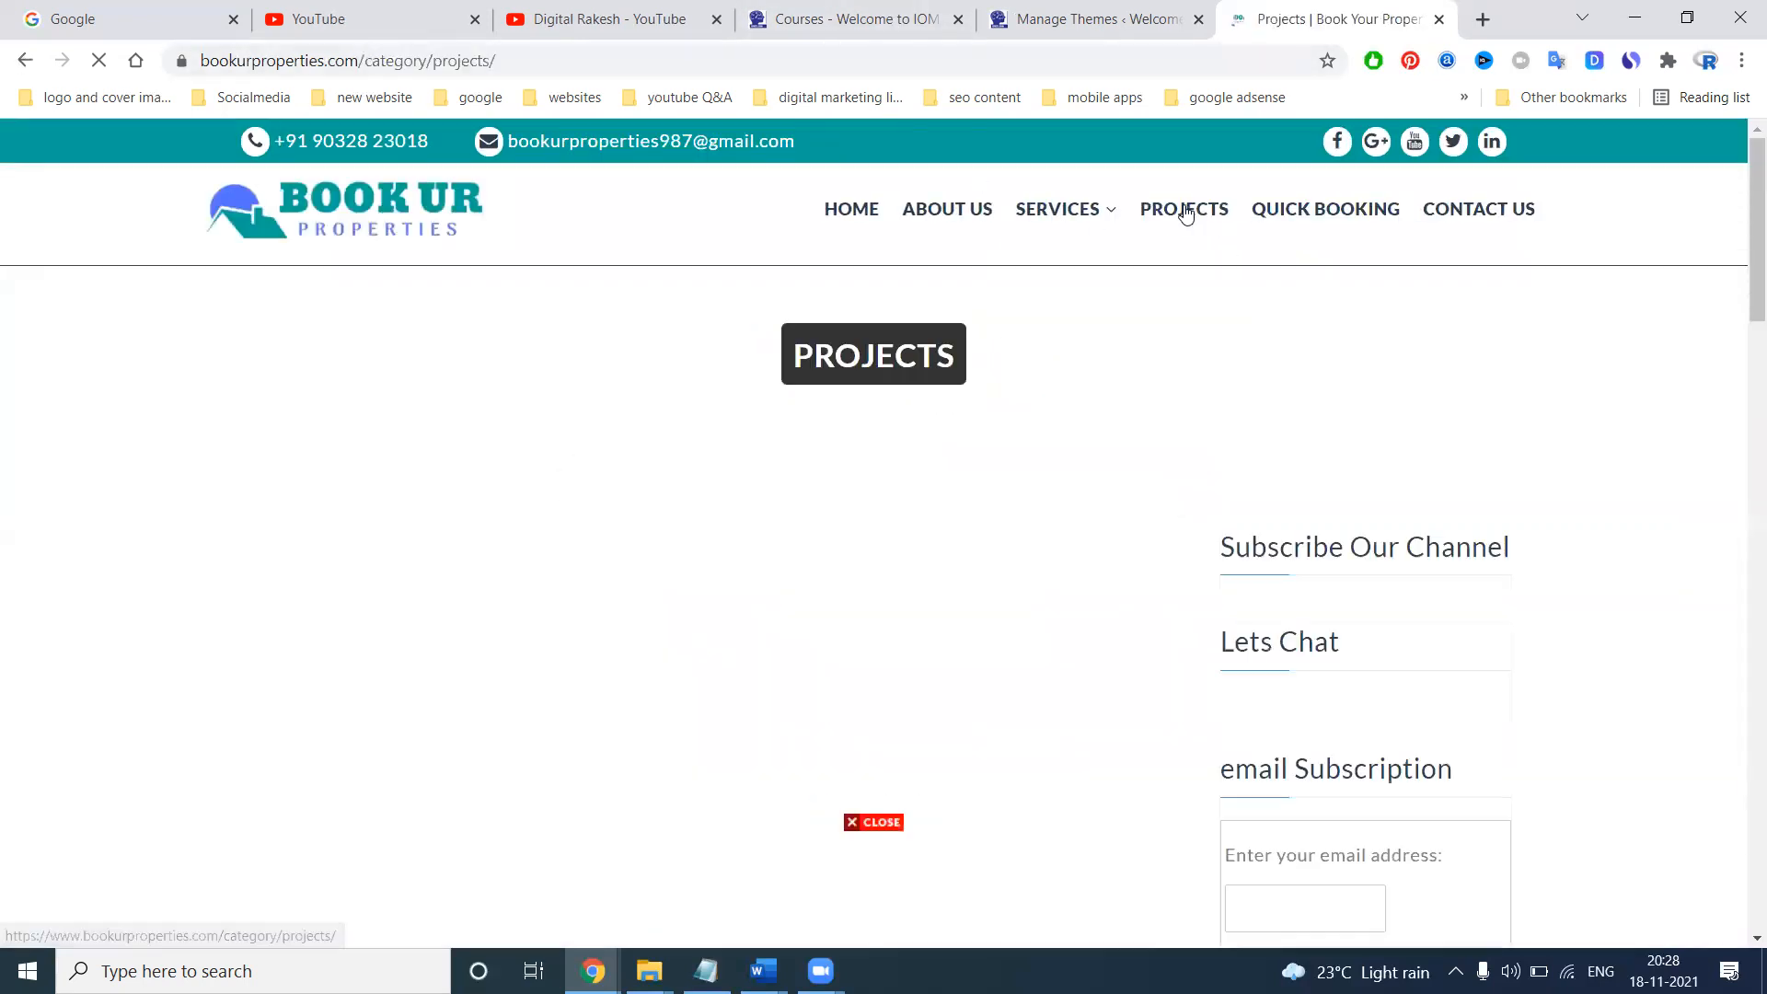
scroll(677, 410, down, 6)
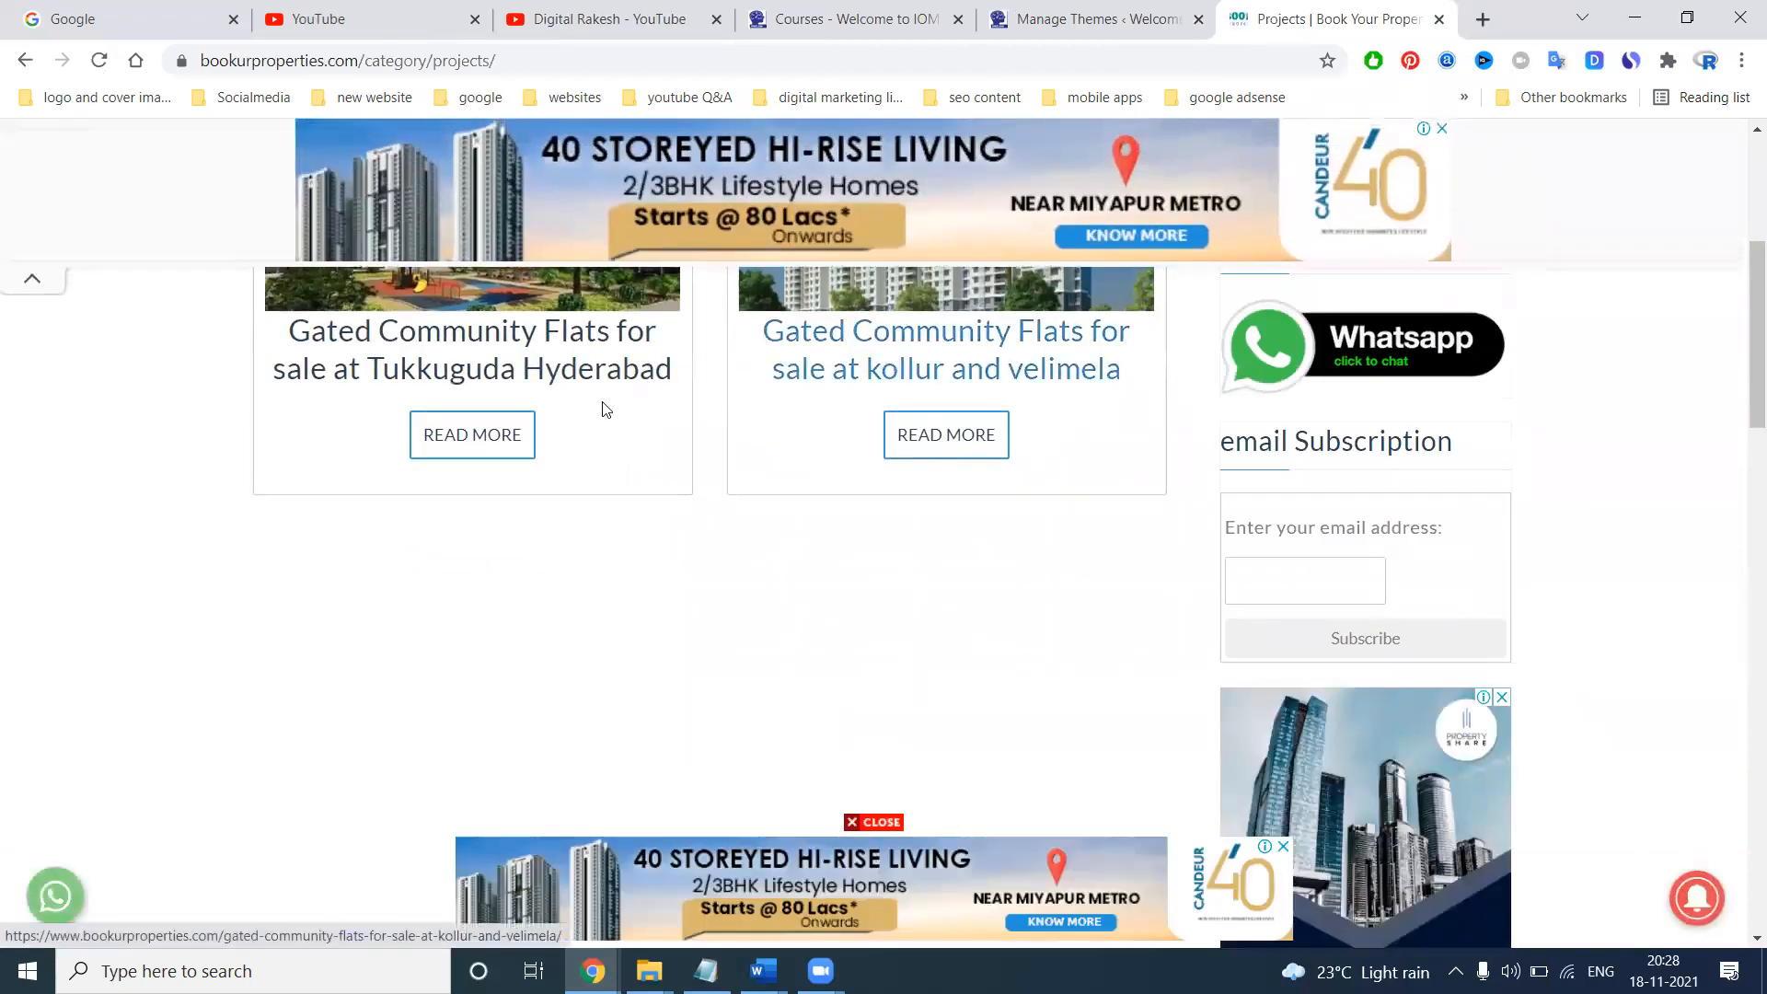
scroll(1233, 348, up, 6)
Open the Services category page, dismiss the advert, and examine its listed posts and subcategories
mouse_move(1051, 374)
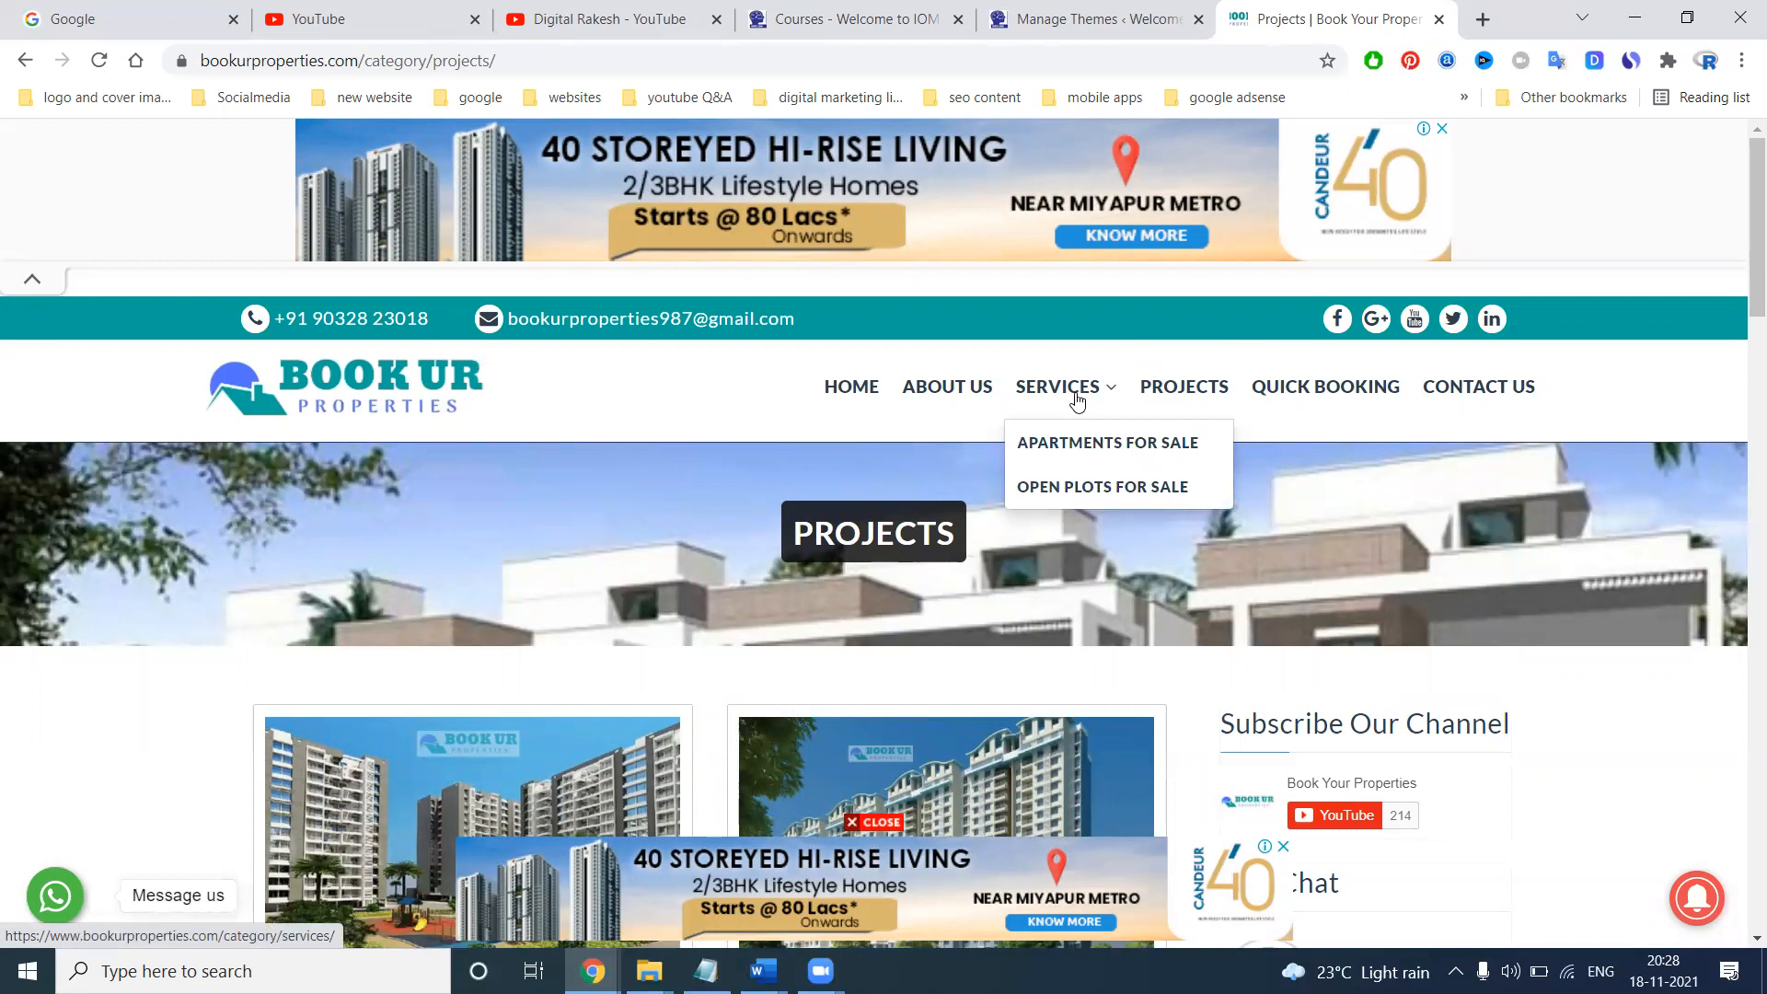
click(1076, 397)
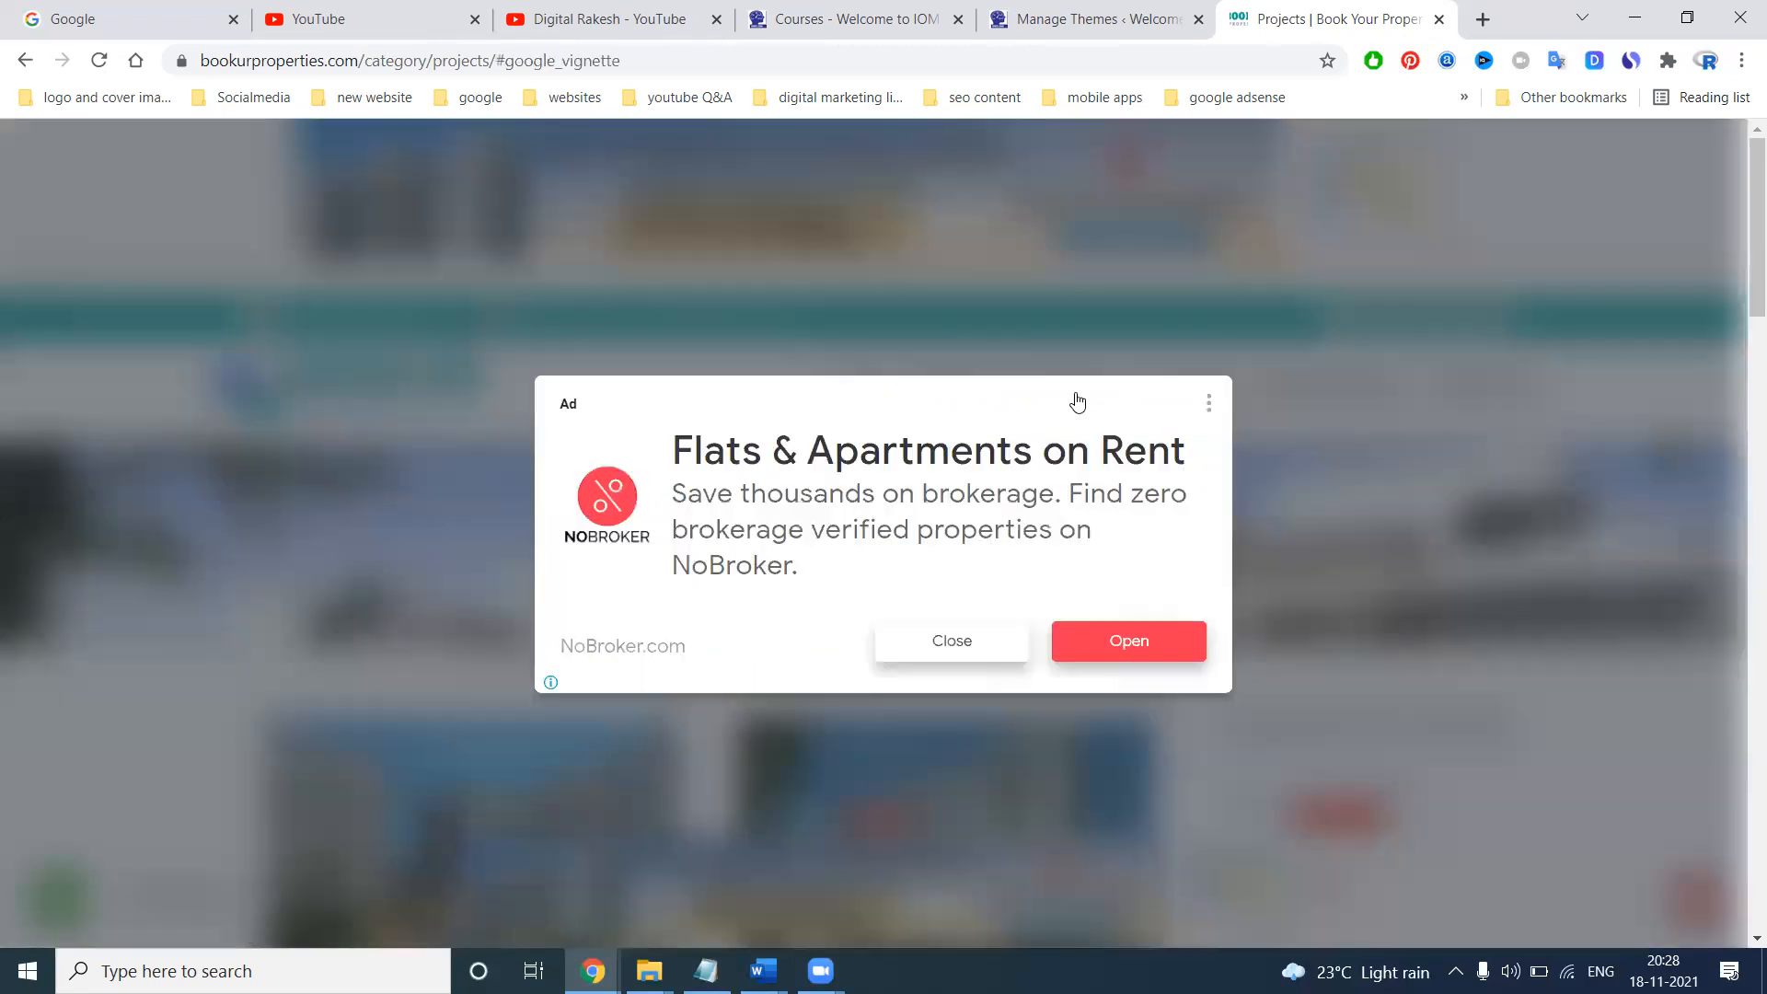
click(158, 445)
scroll(423, 287, down, 10)
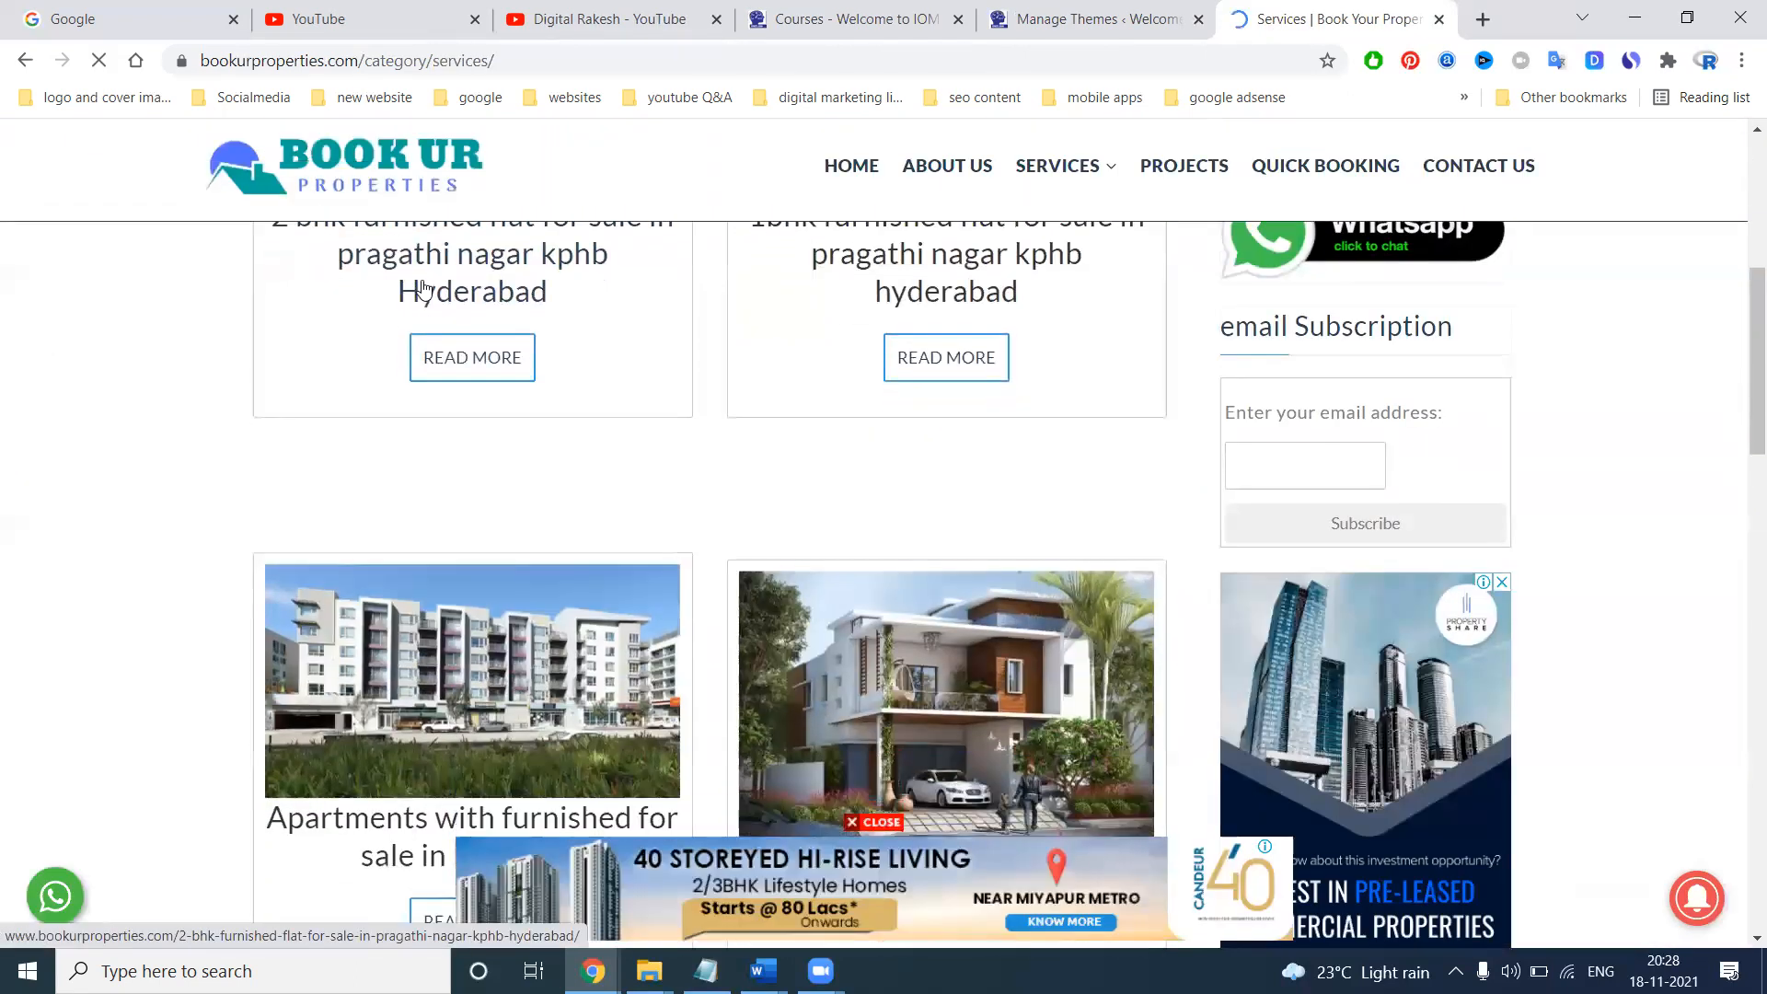
scroll(446, 347, down, 5)
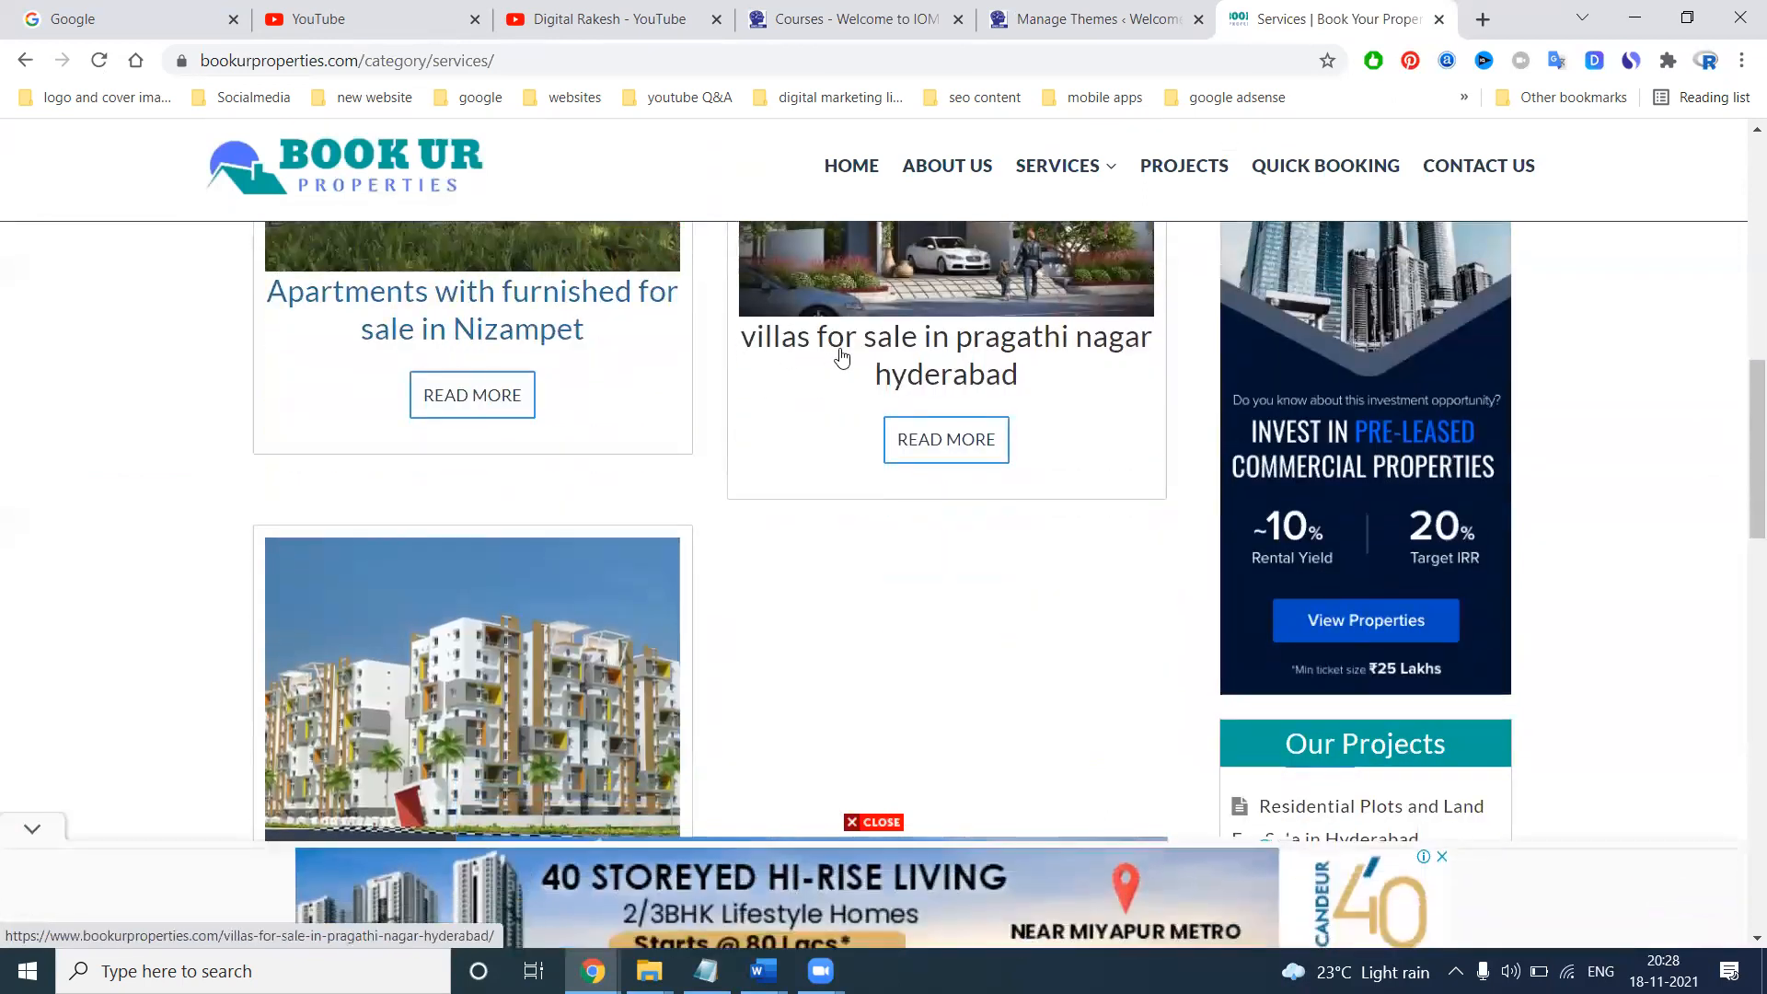
scroll(921, 368, down, 1)
mouse_move(1057, 175)
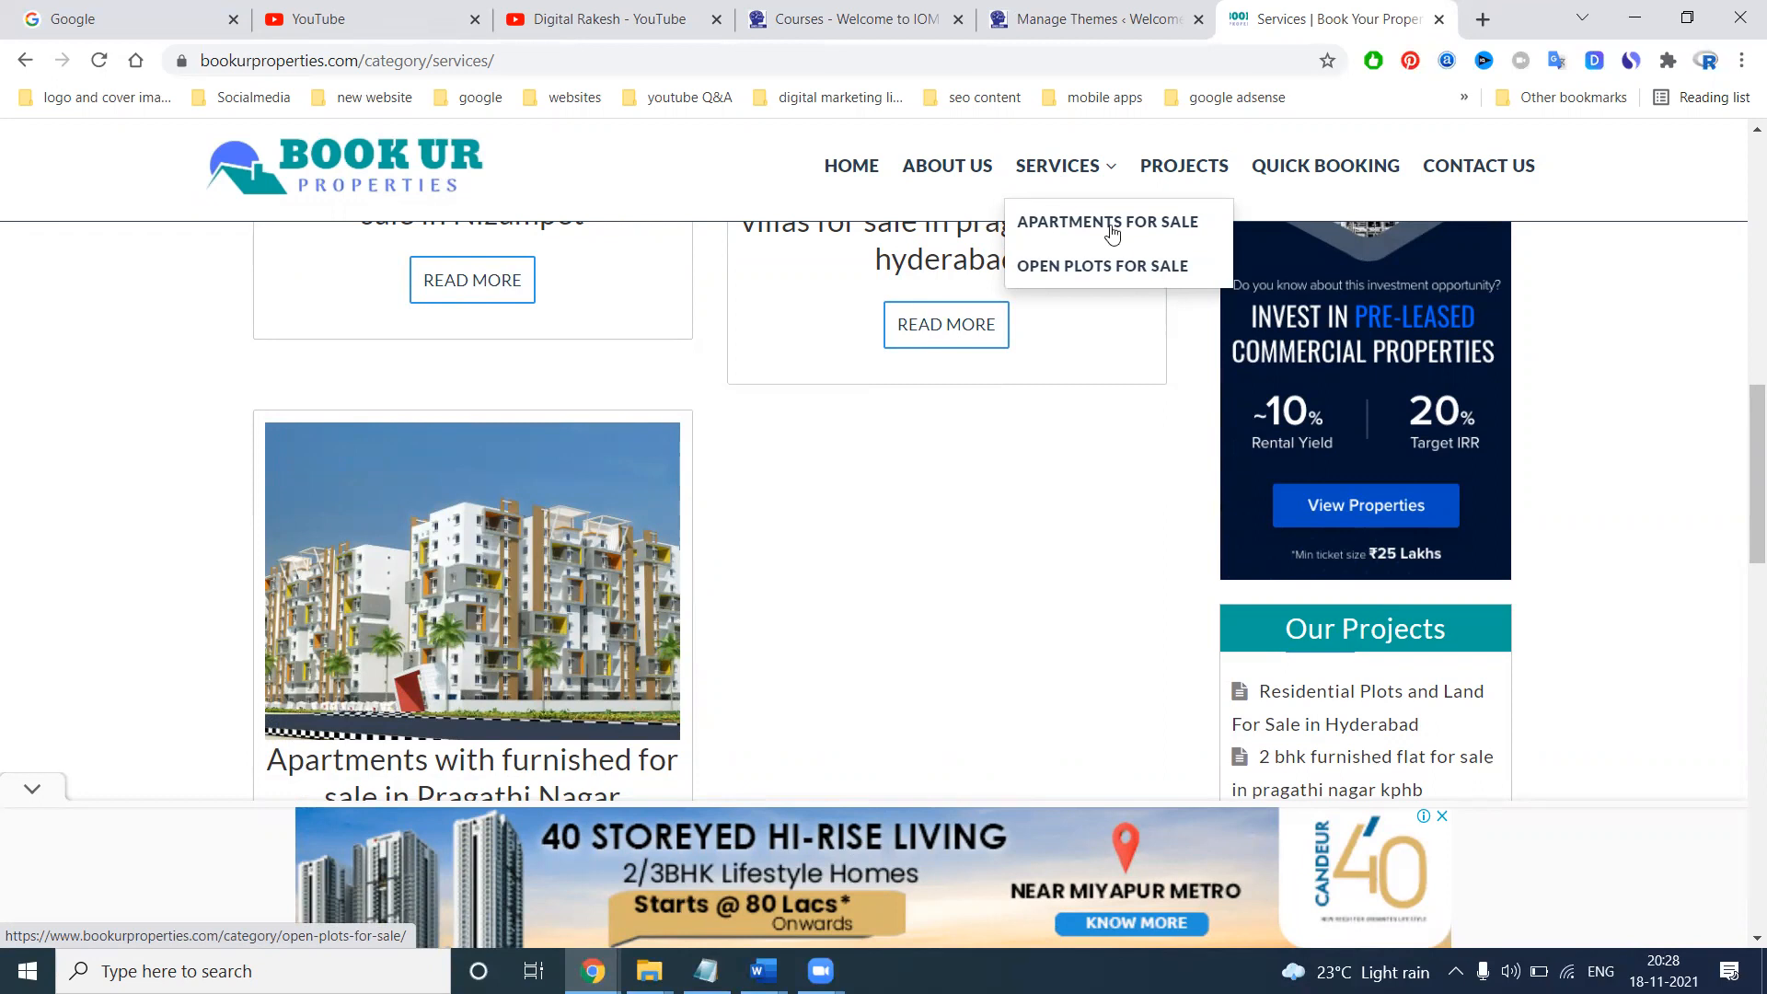
Go back to the IOM Academy Courses page, review its course entries, and return to the site's home page
click(861, 18)
scroll(881, 307, down, 3)
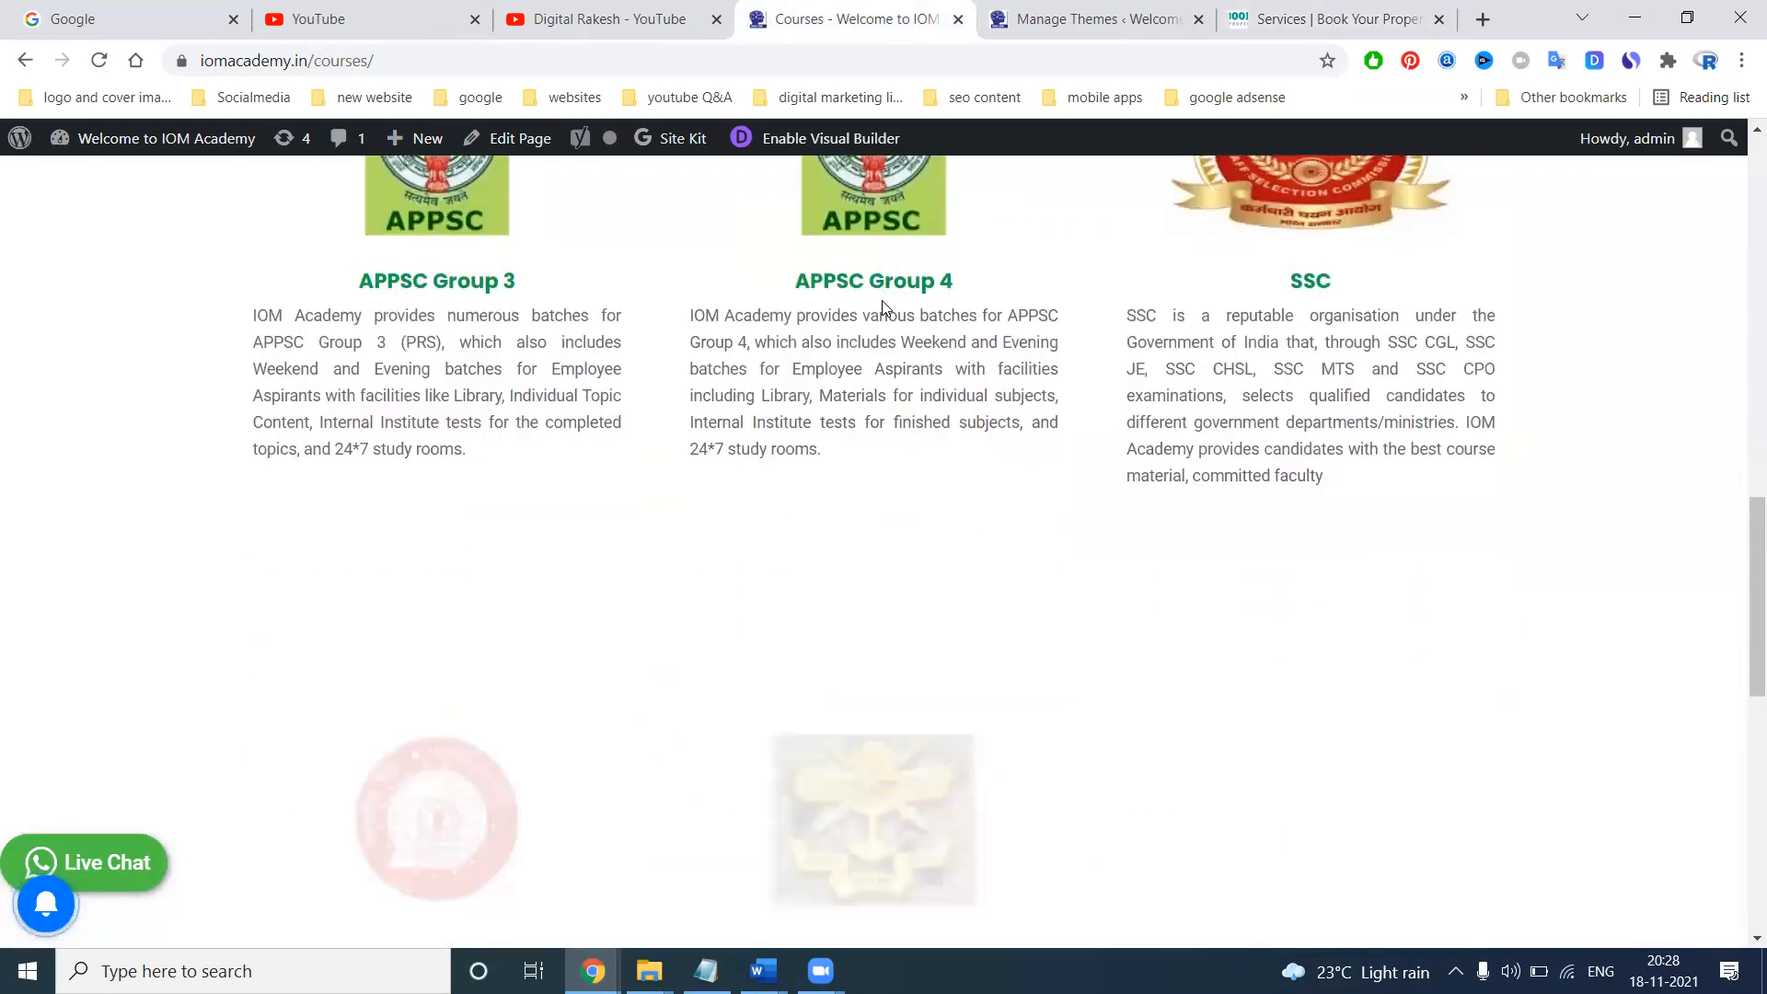
scroll(882, 306, up, 4)
scroll(882, 306, up, 2)
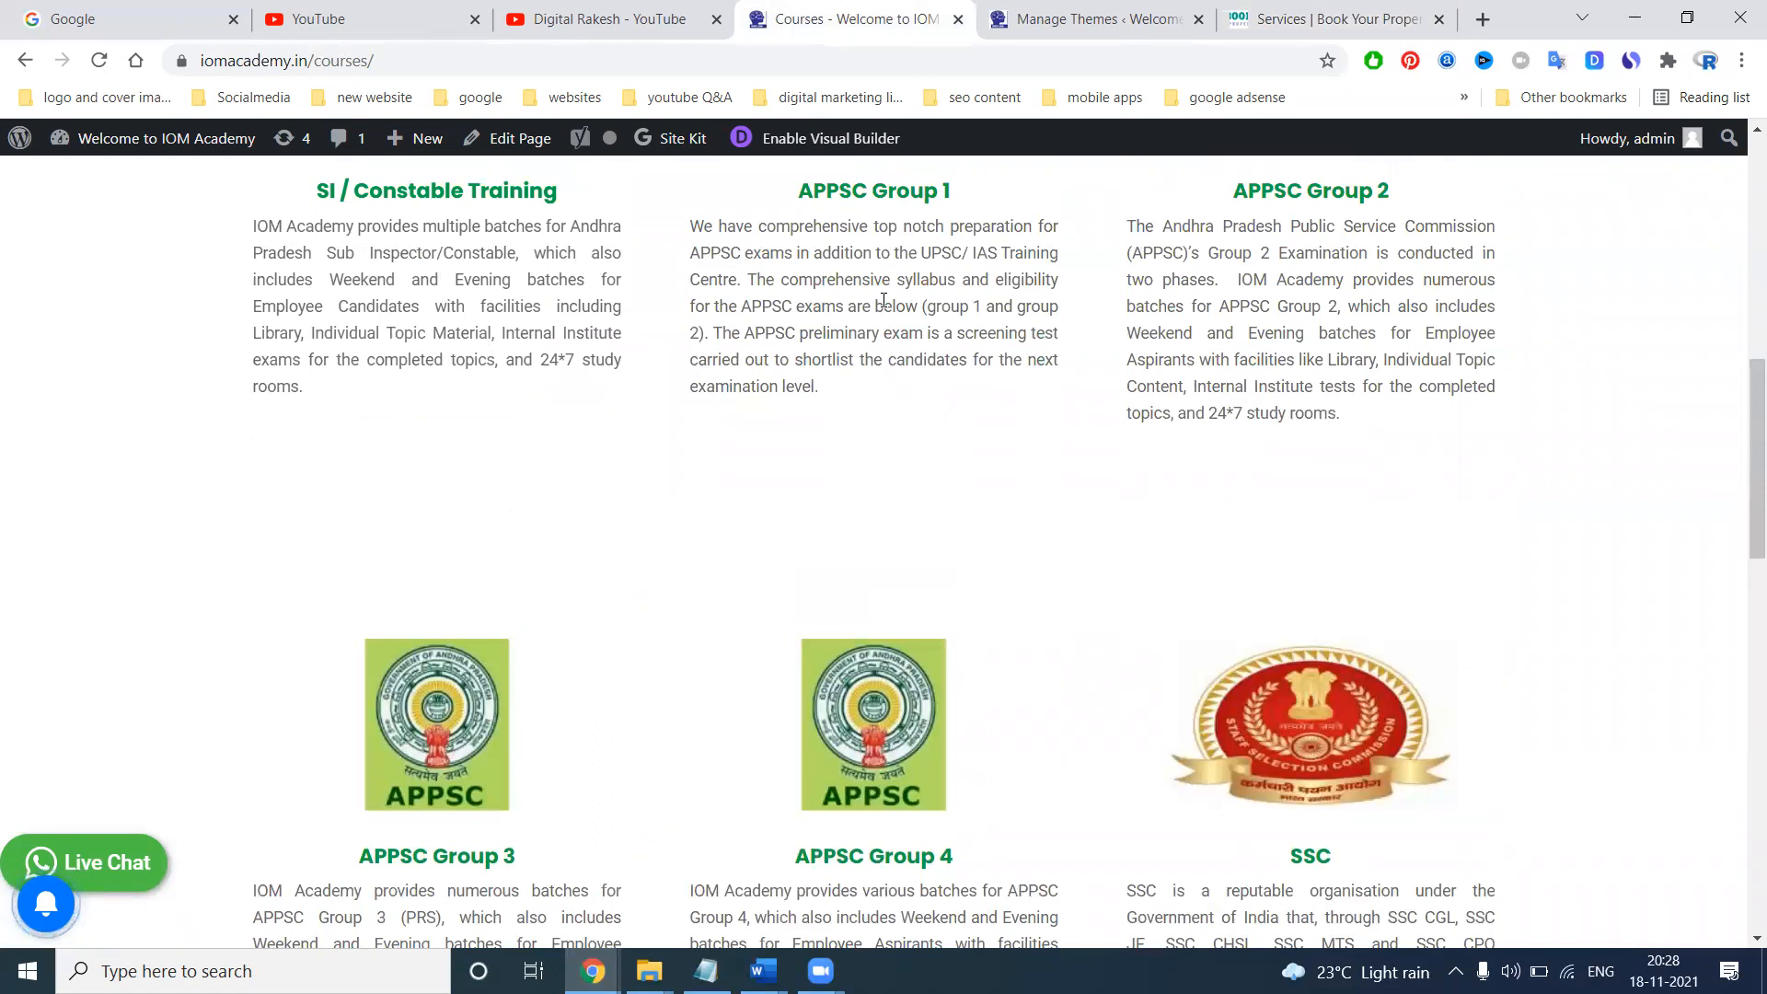
scroll(929, 276, up, 10)
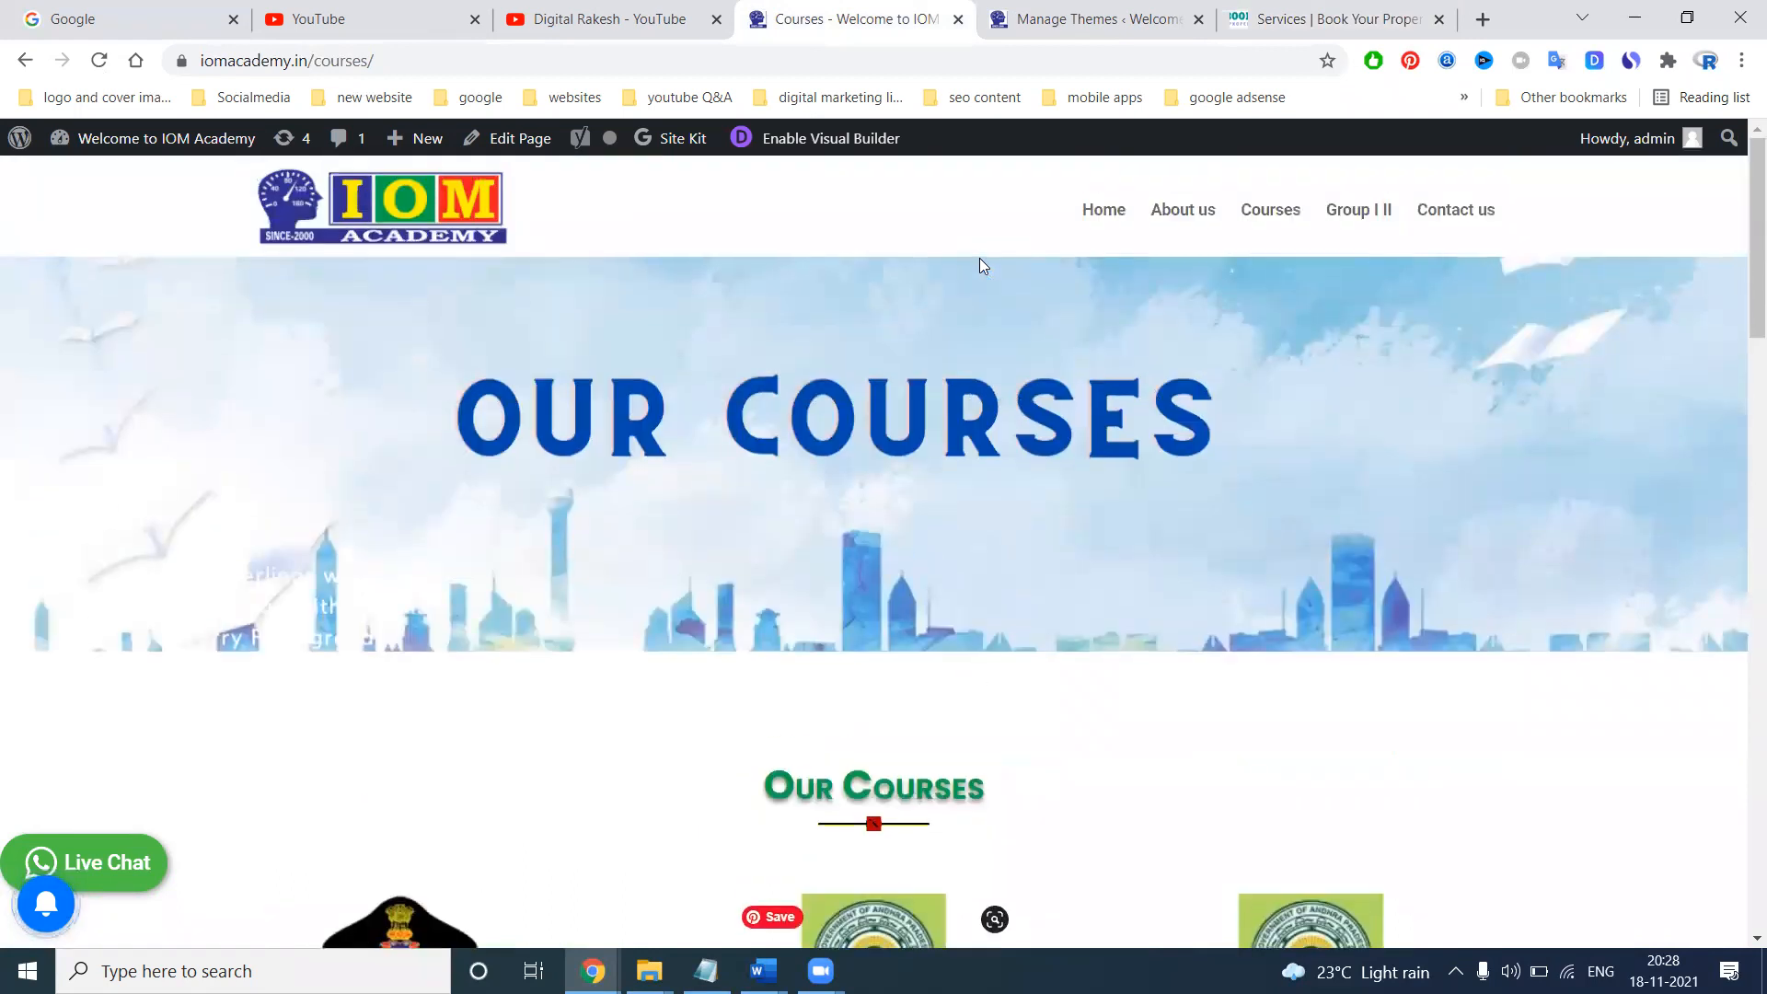
click(1107, 214)
Open the post Categories page in the IOM Academy WordPress admin
click(1077, 19)
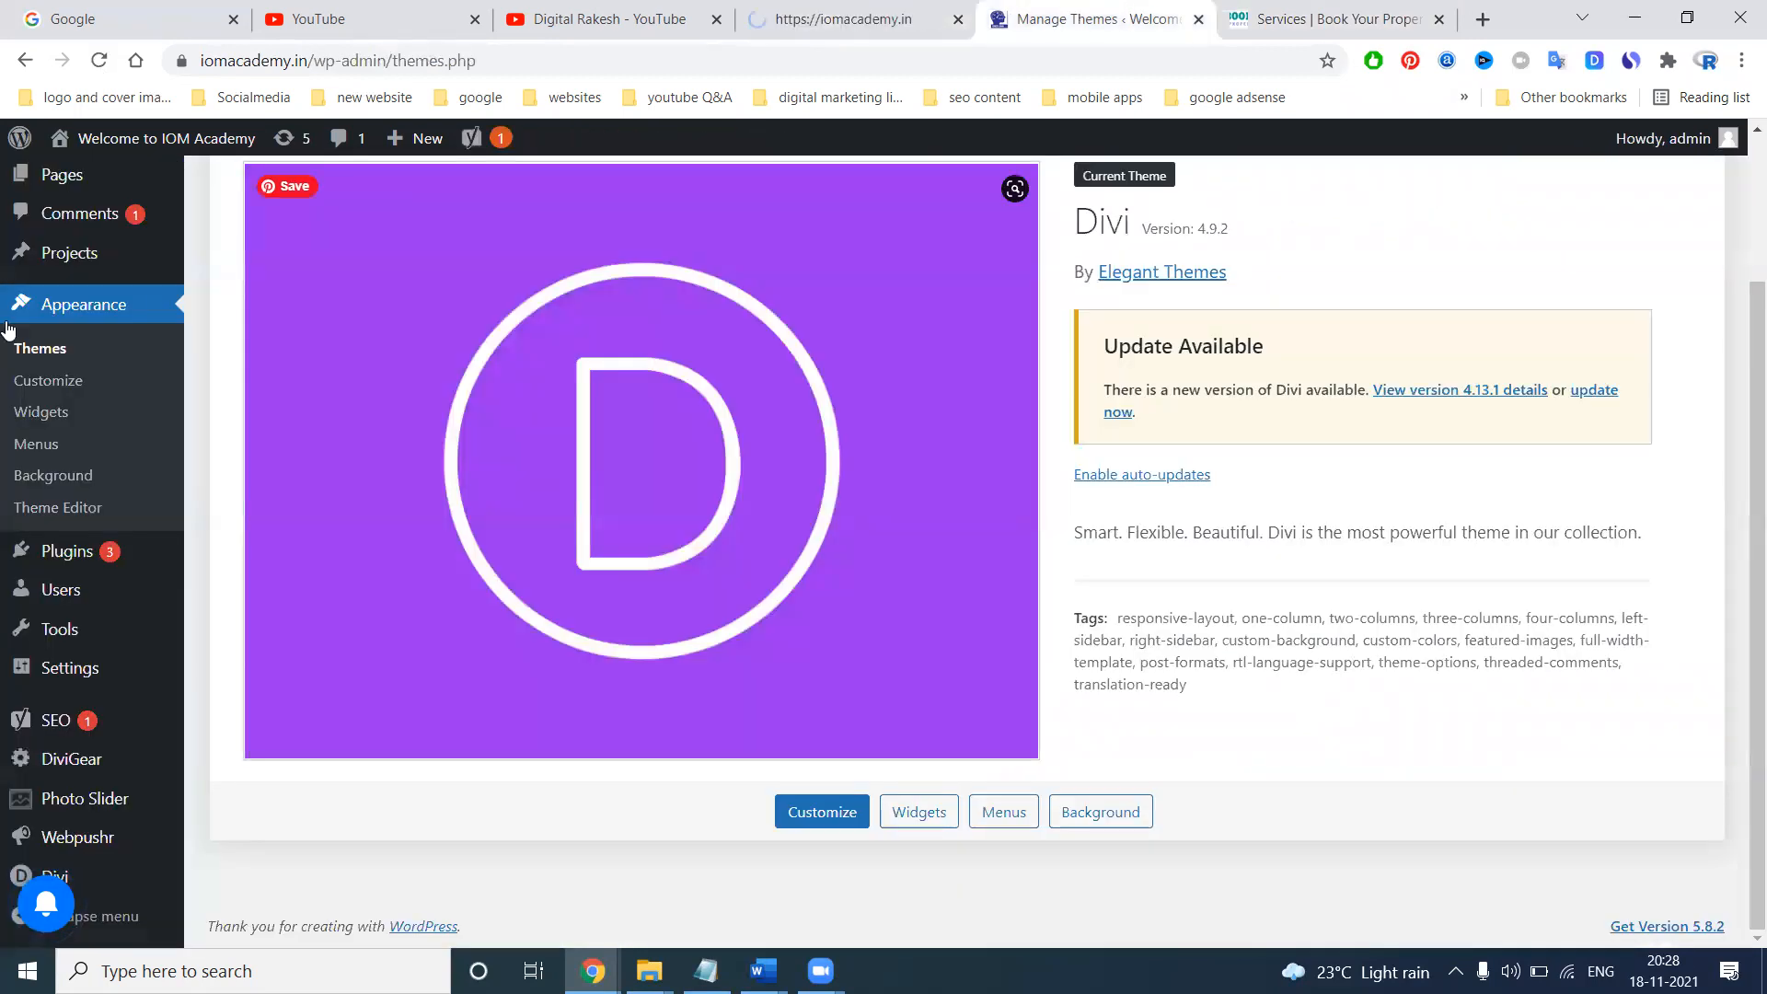
scroll(7, 326, up, 2)
mouse_move(57, 283)
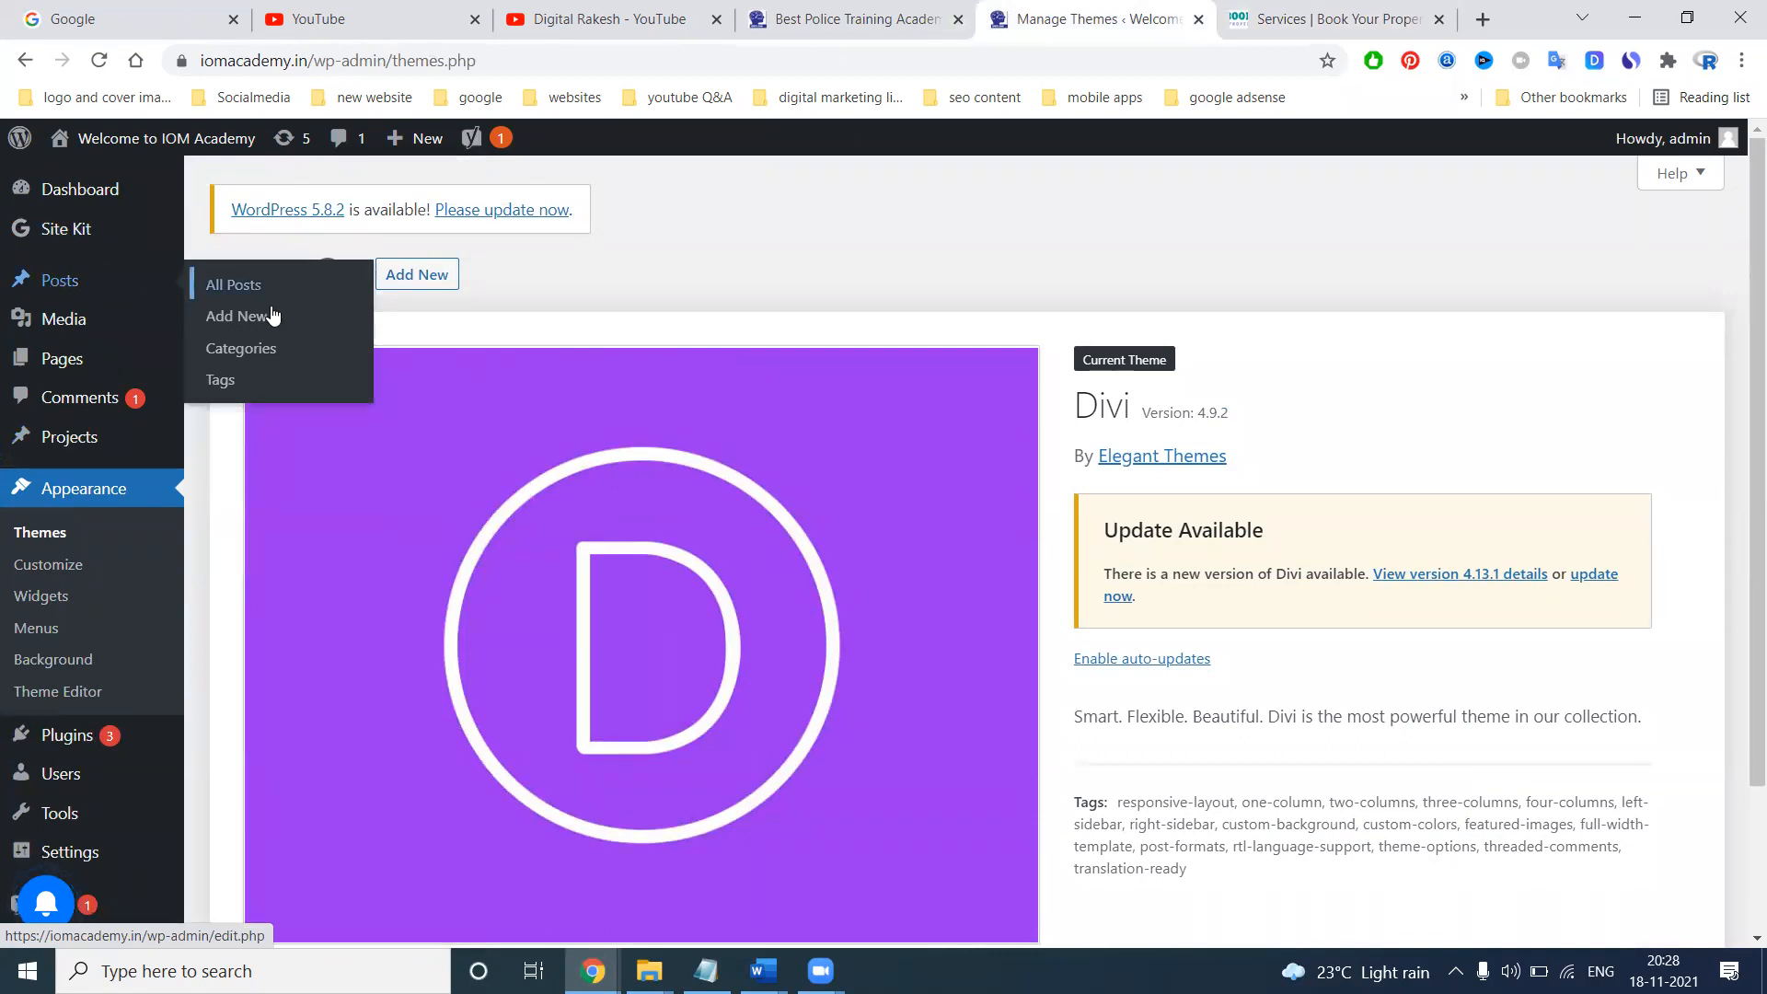
click(272, 357)
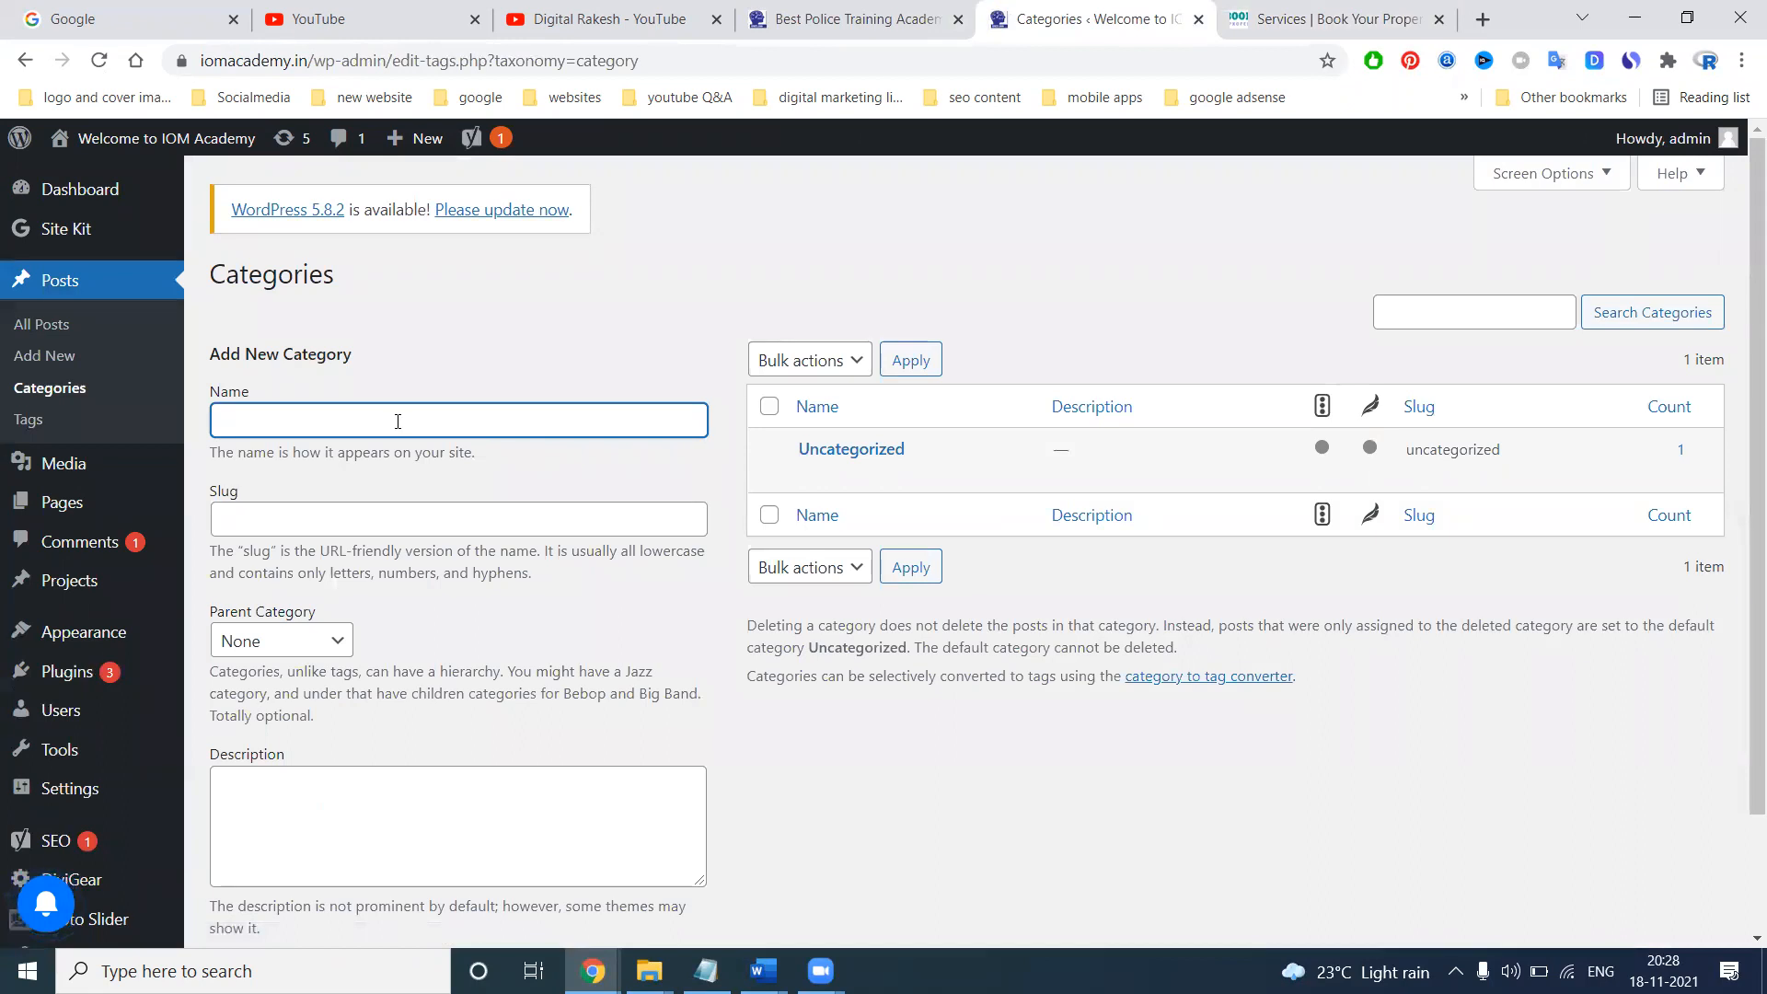
Enter Trainings as both the name and the slug of the new category
text(Trainings)
click(285, 512)
double_click(282, 421)
key(ctrl+c)
click(263, 523)
key(ctrl+v)
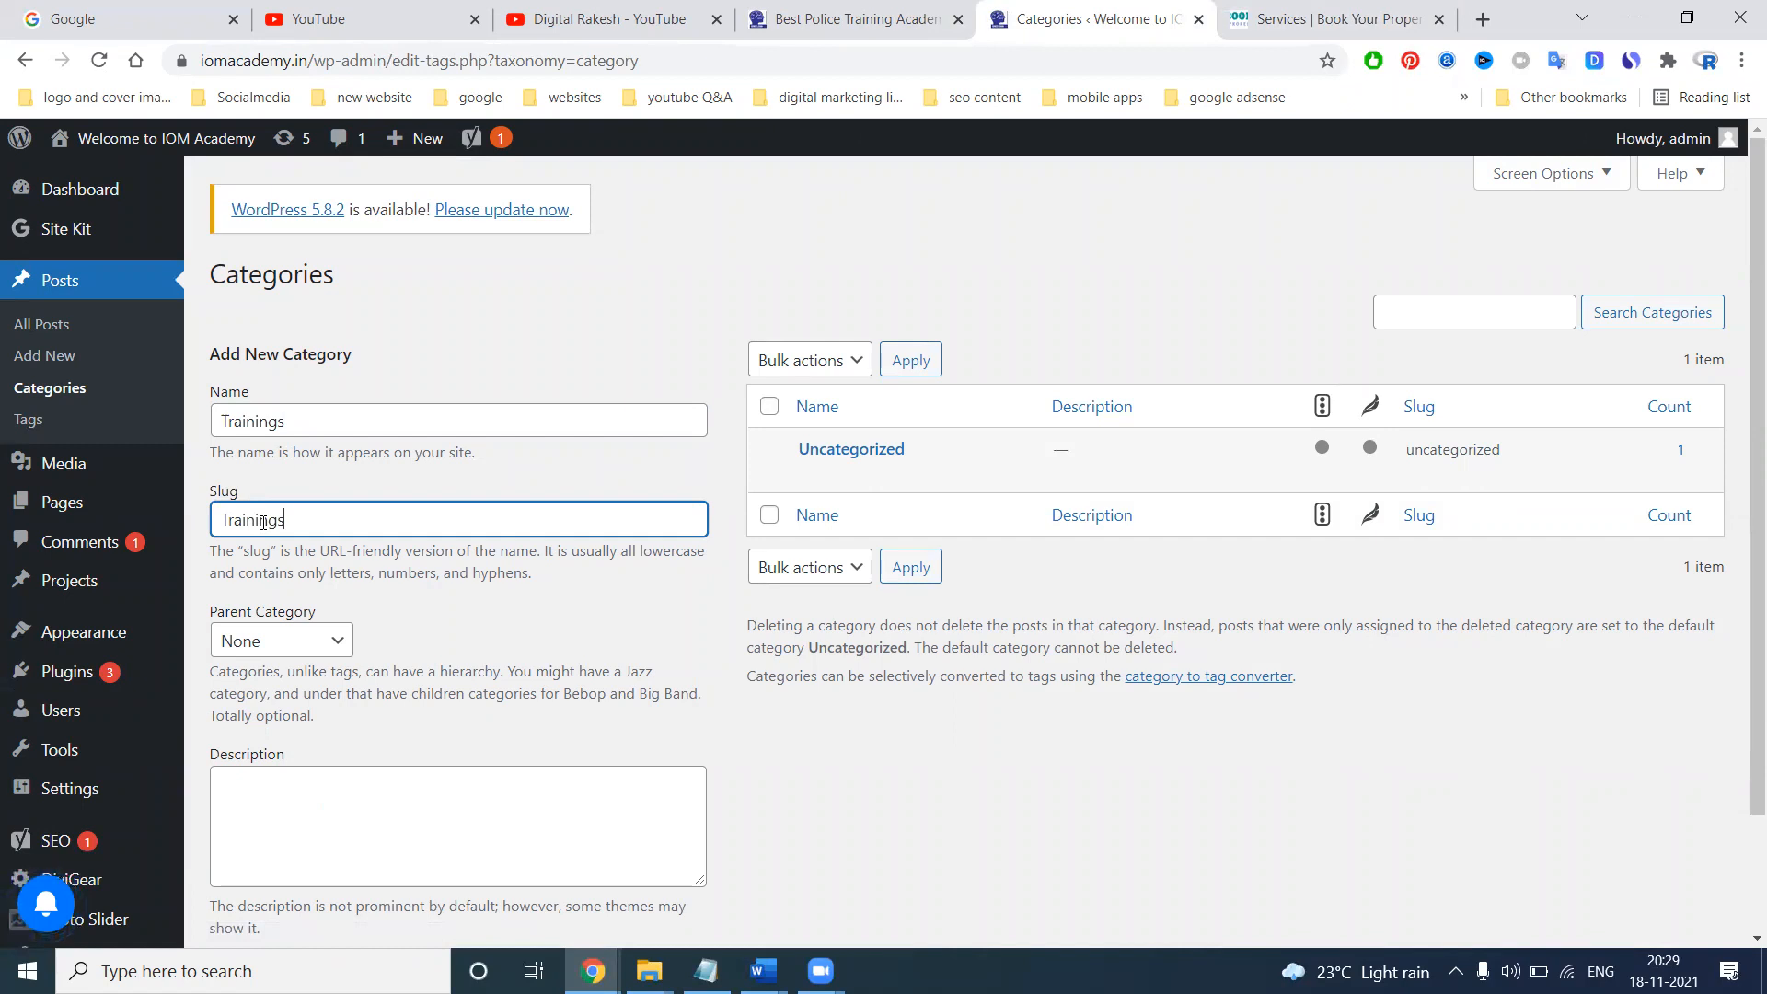
Fill in Trainings as the category description and add the new category
click(225, 780)
key(ctrl+v)
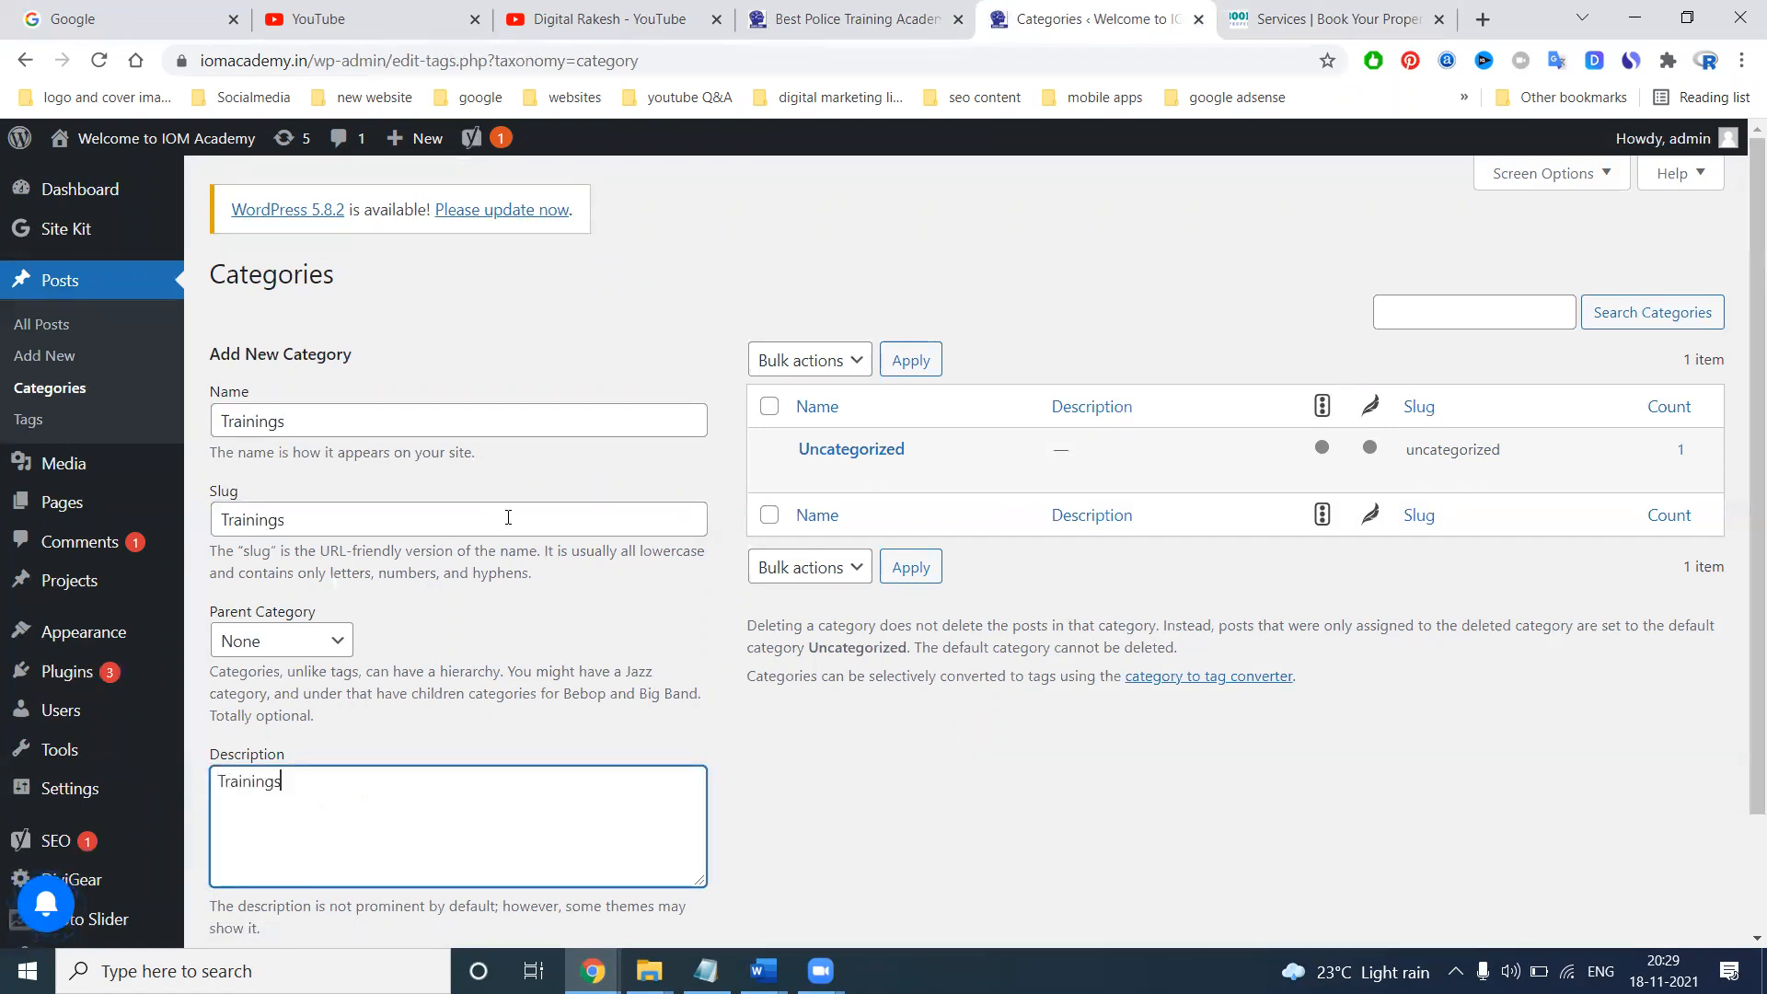
scroll(603, 556, down, 2)
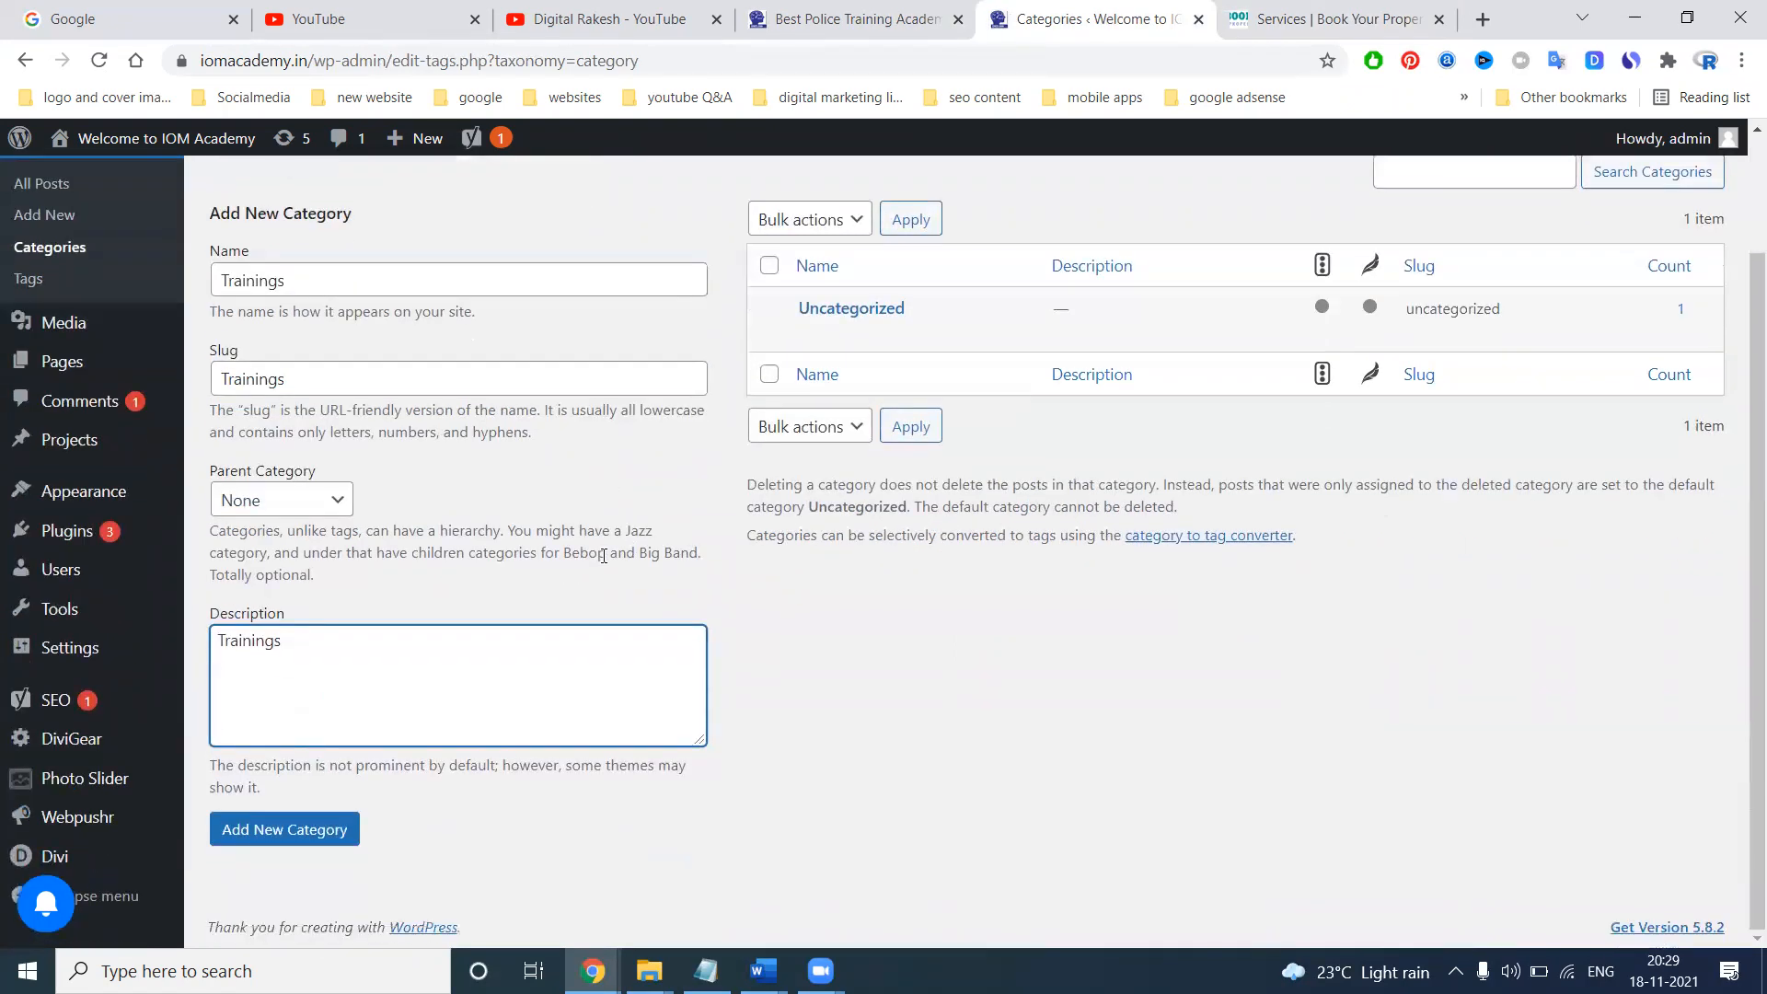
click(297, 837)
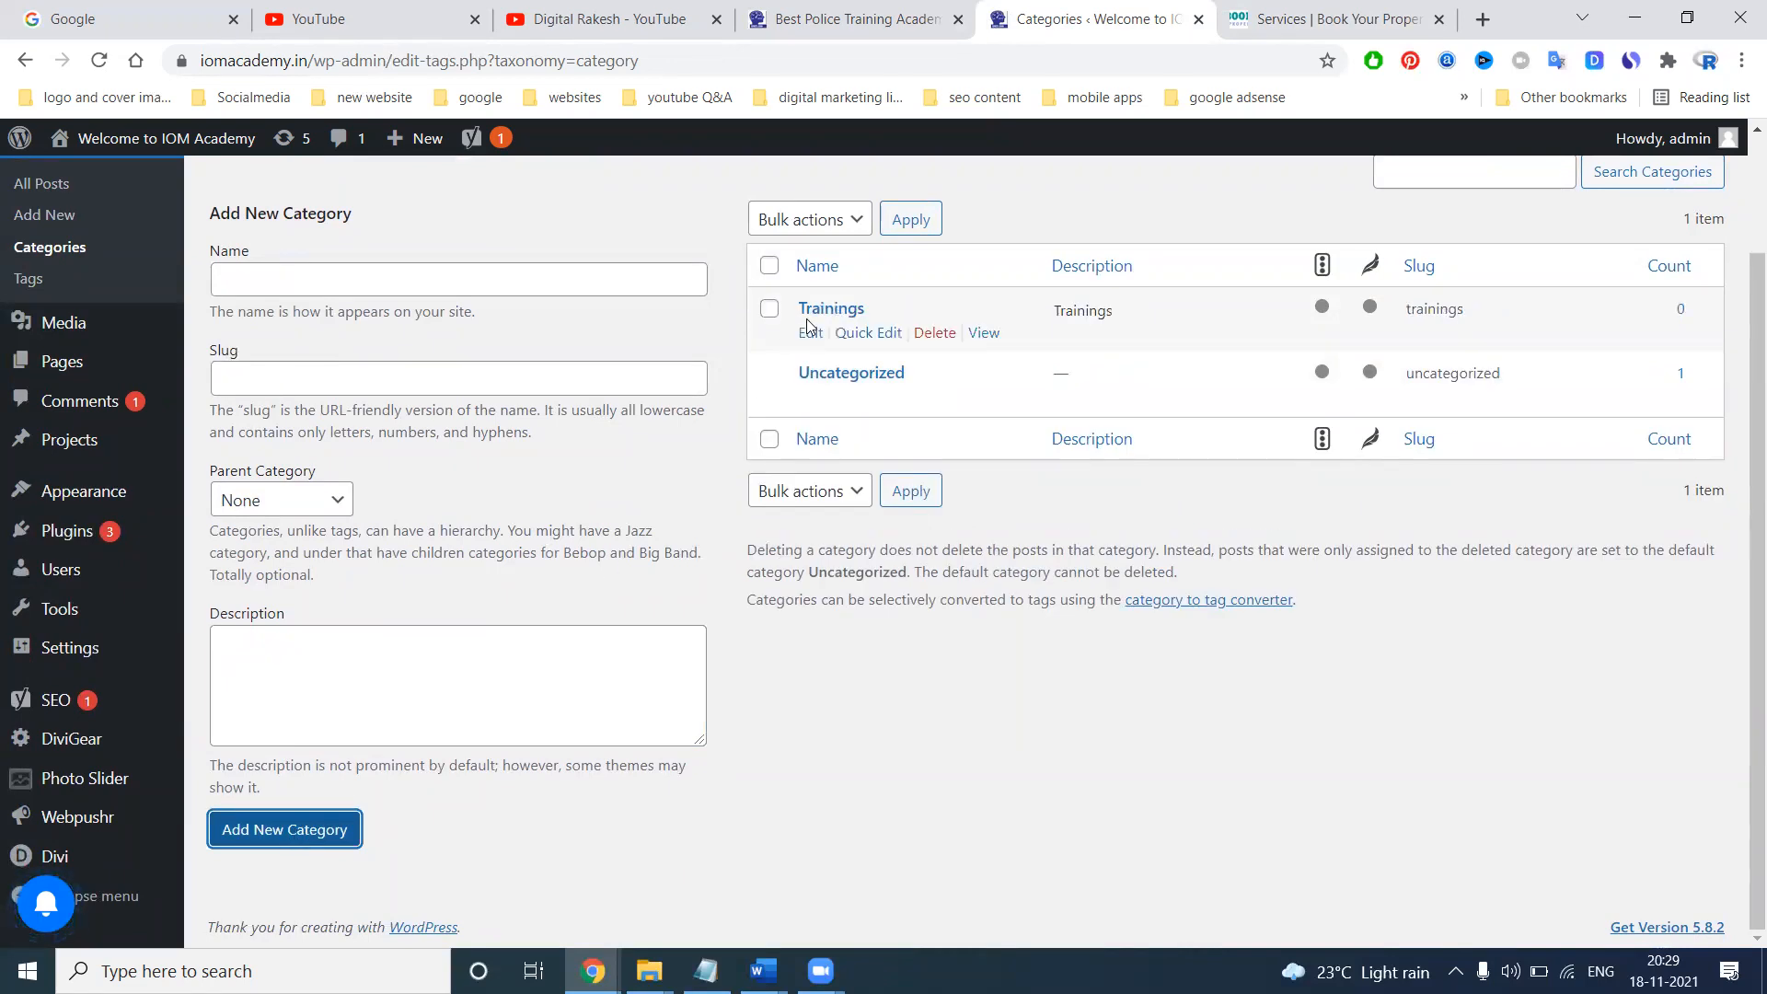
Switch to the live IOM Academy home page and reload it
click(831, 20)
click(102, 60)
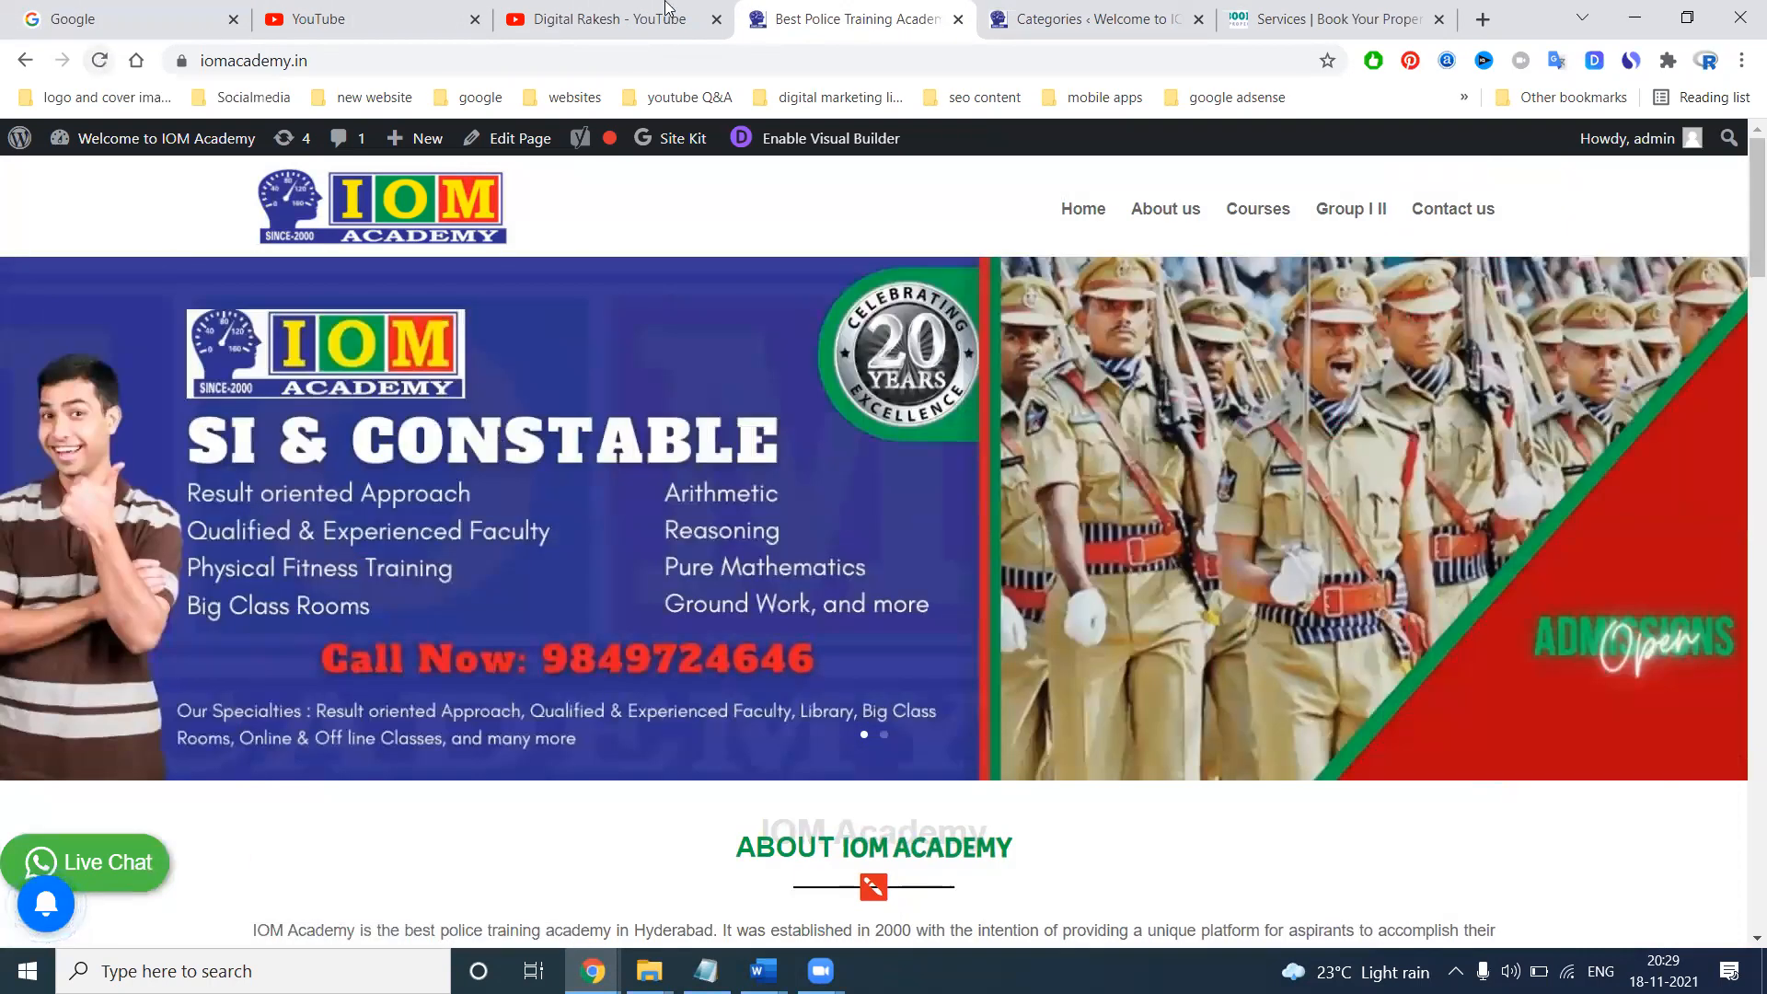
Switch back to the WordPress admin and open the Menus page
click(1093, 18)
mouse_move(50, 494)
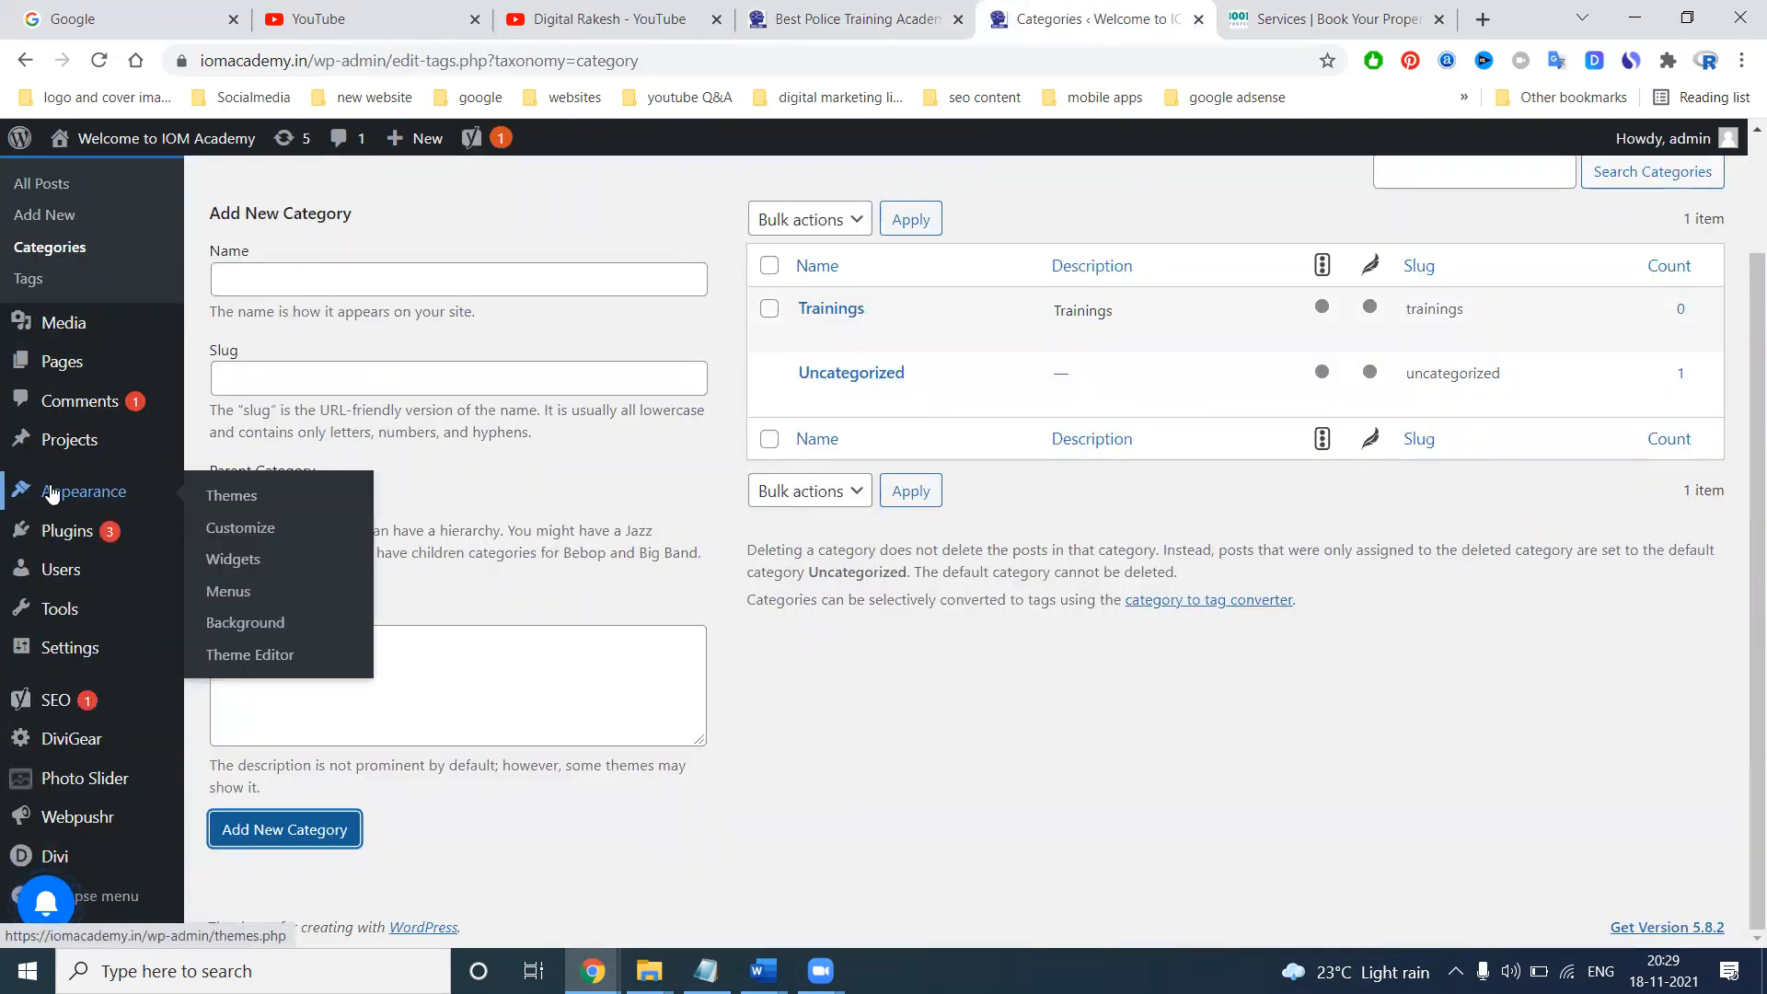
click(234, 591)
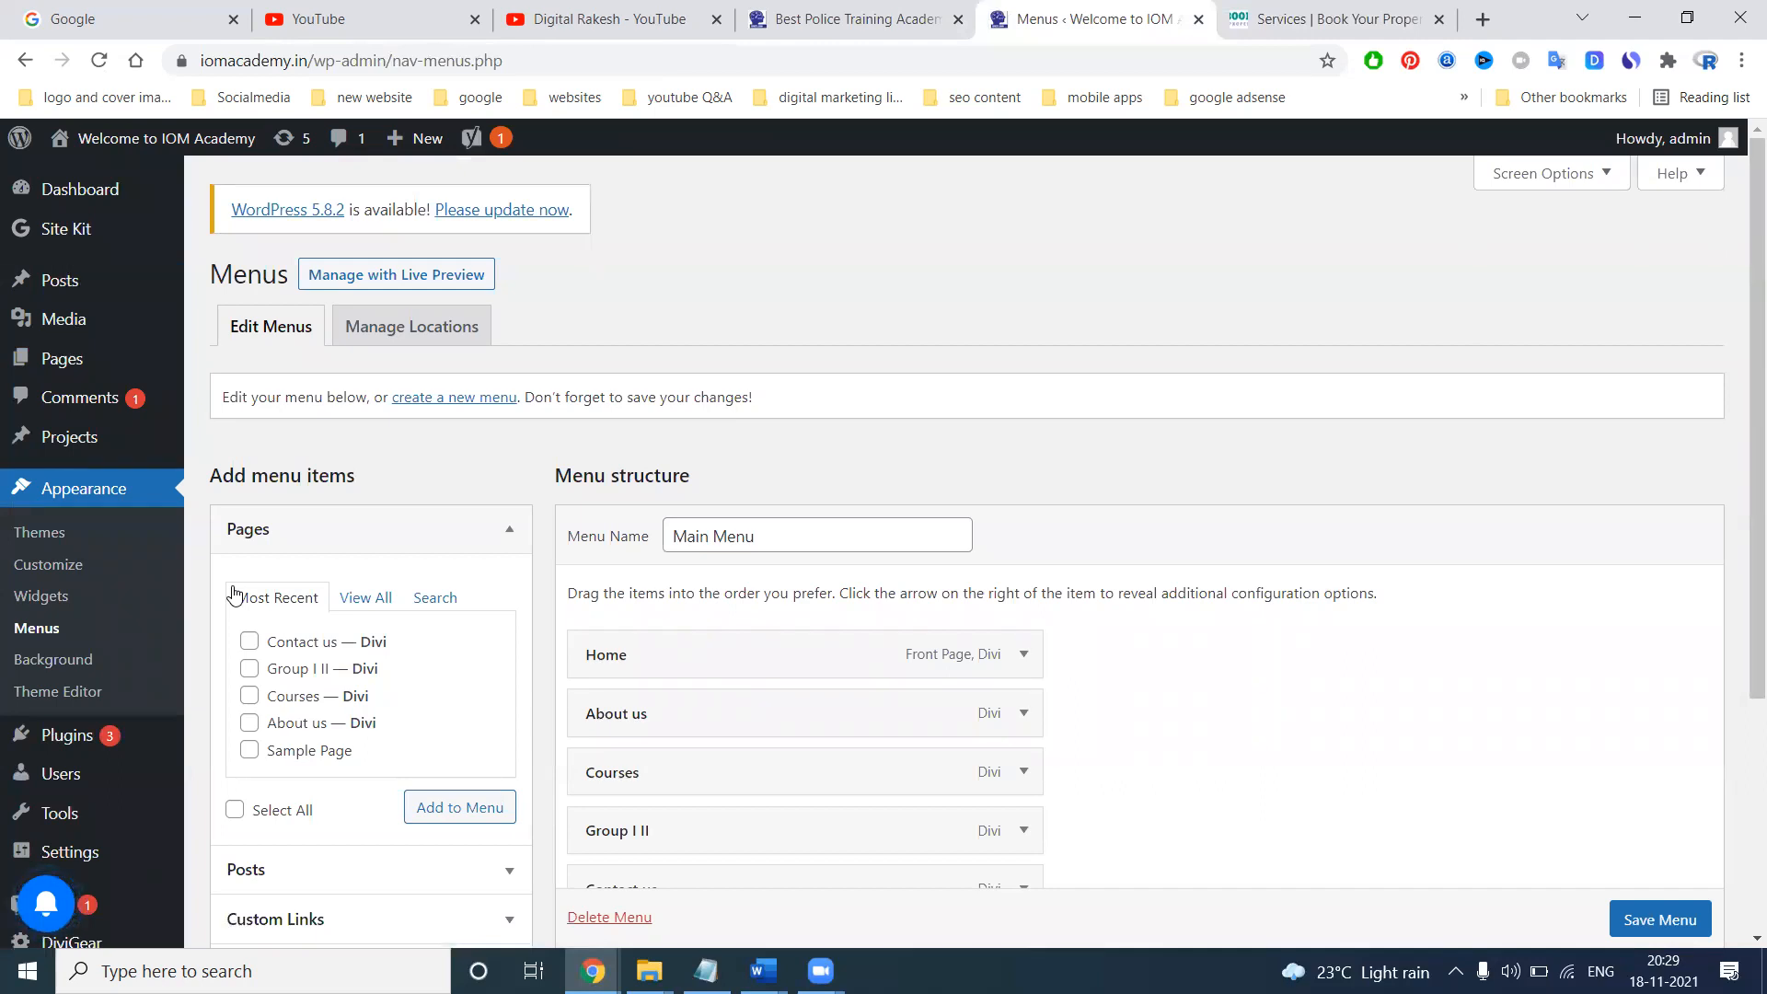
Add the Trainings category to the Main Menu and save the menu
scroll(248, 607, down, 4)
click(466, 633)
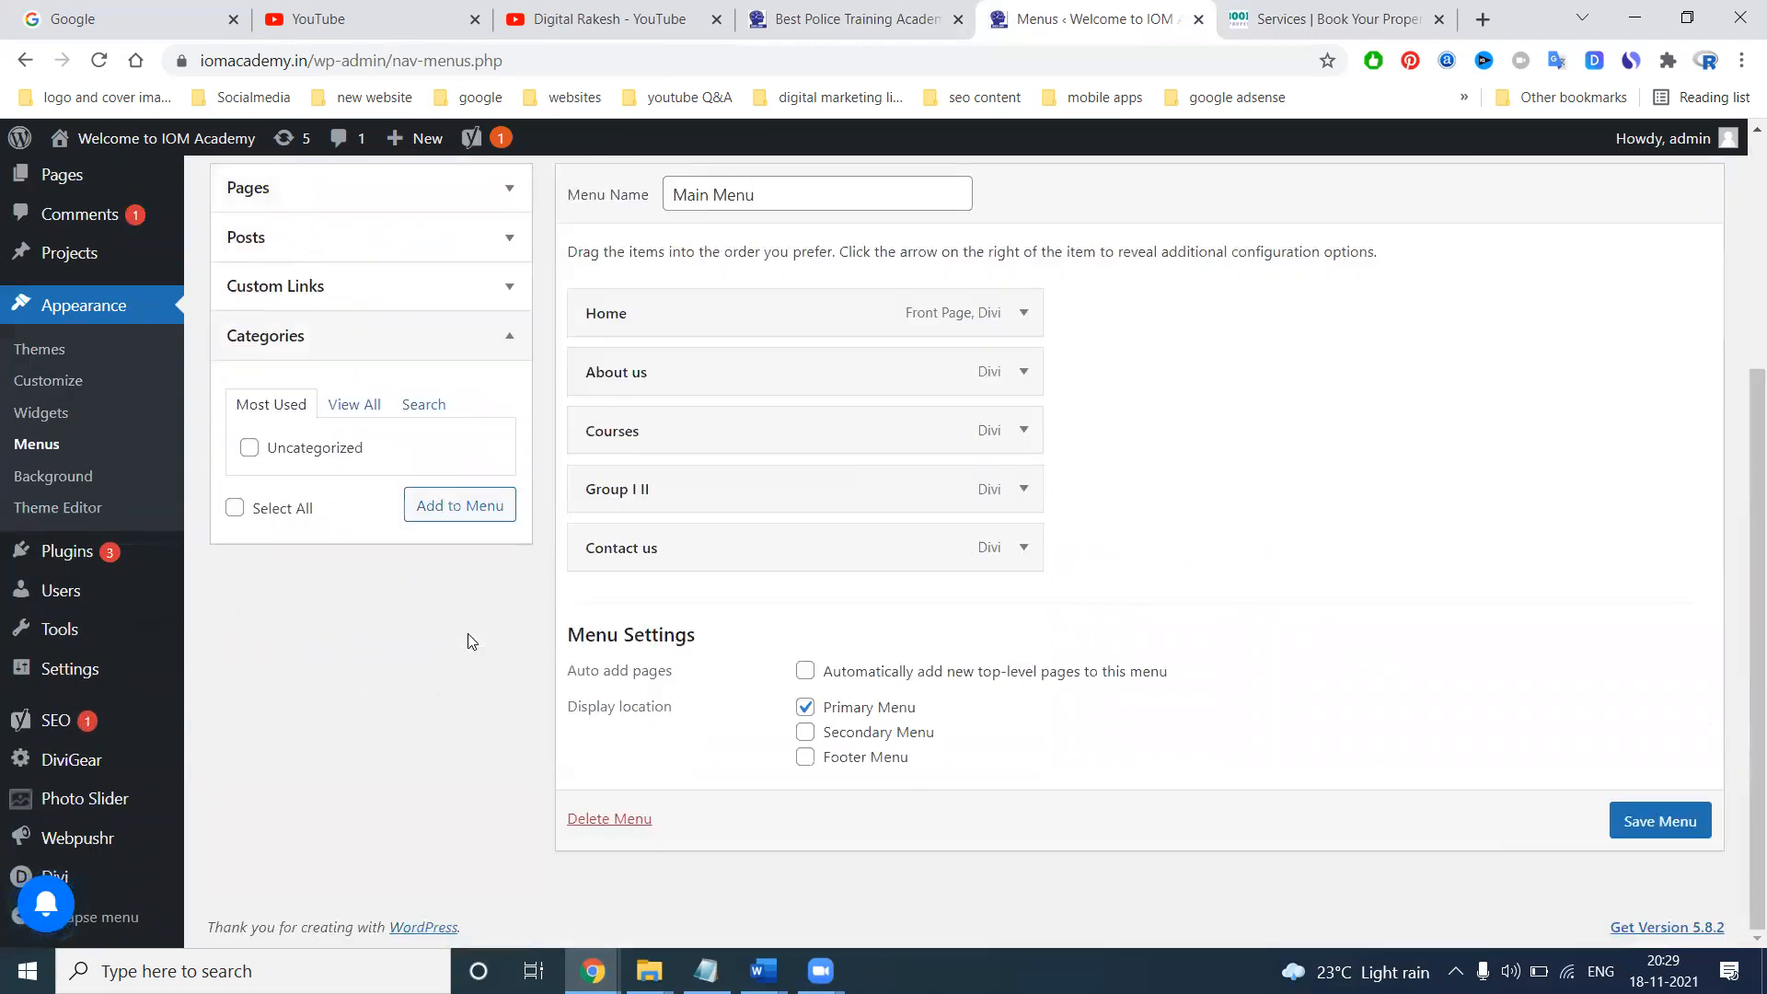
click(353, 404)
click(292, 451)
click(461, 541)
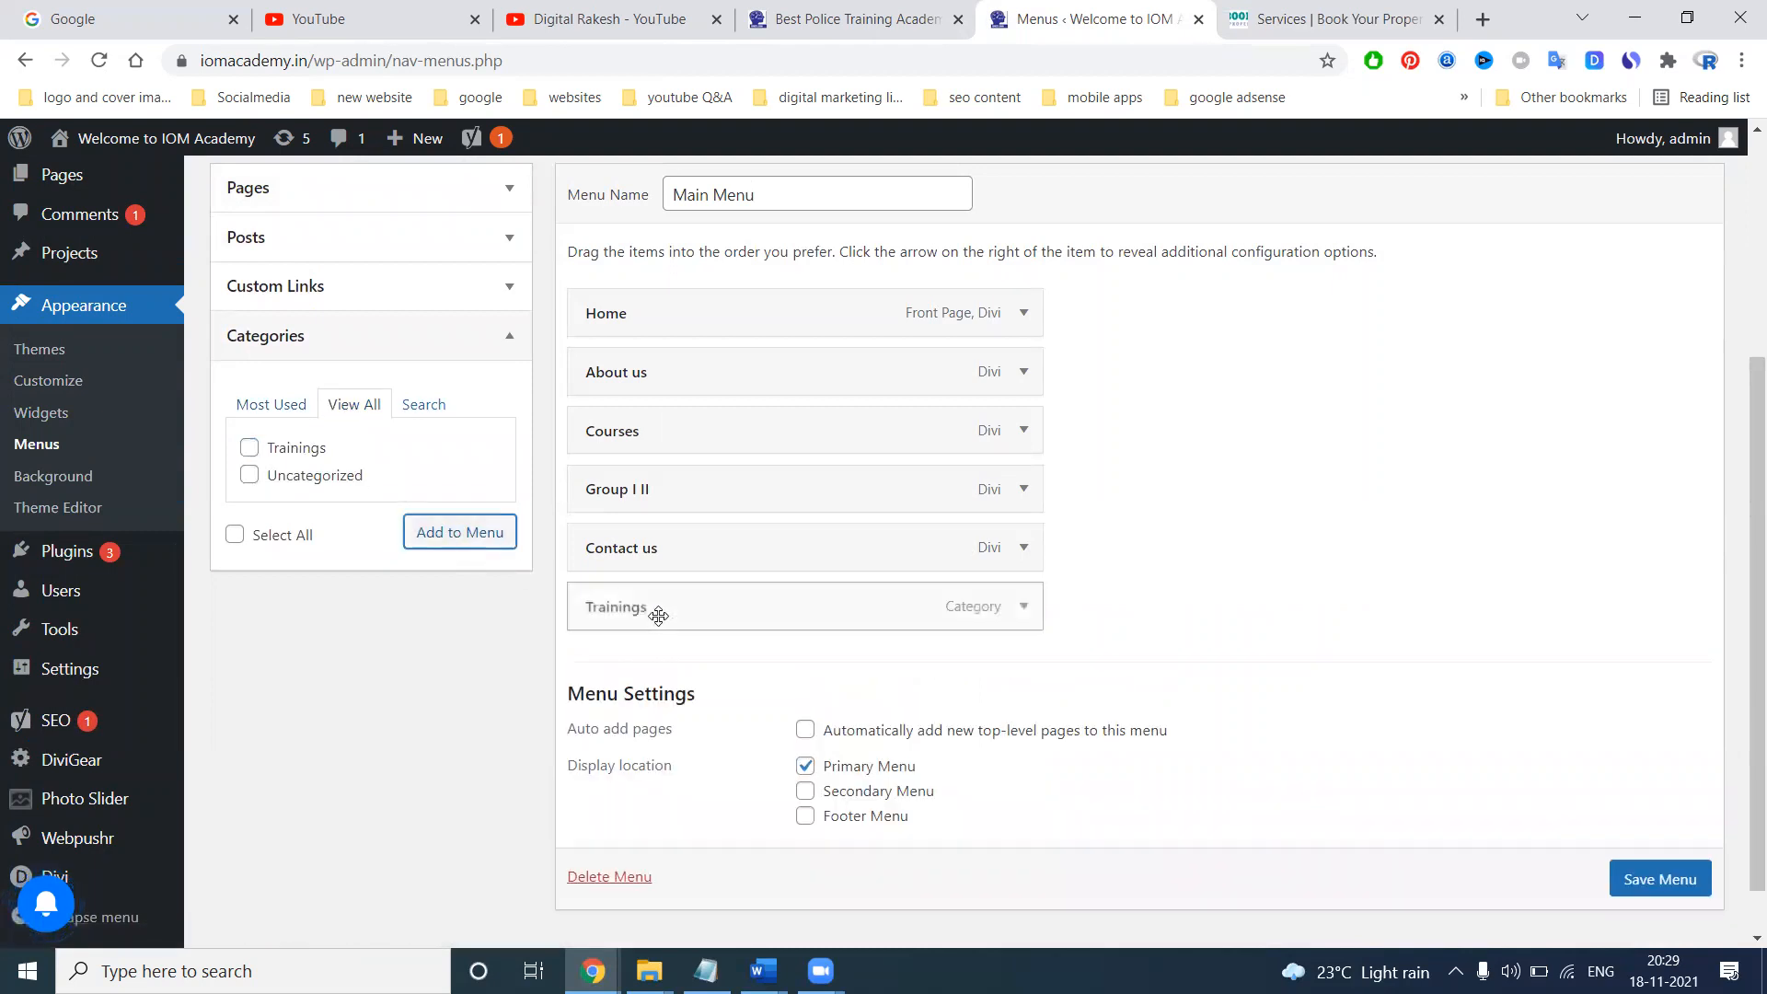
click(1652, 876)
scroll(1652, 876, down, 1)
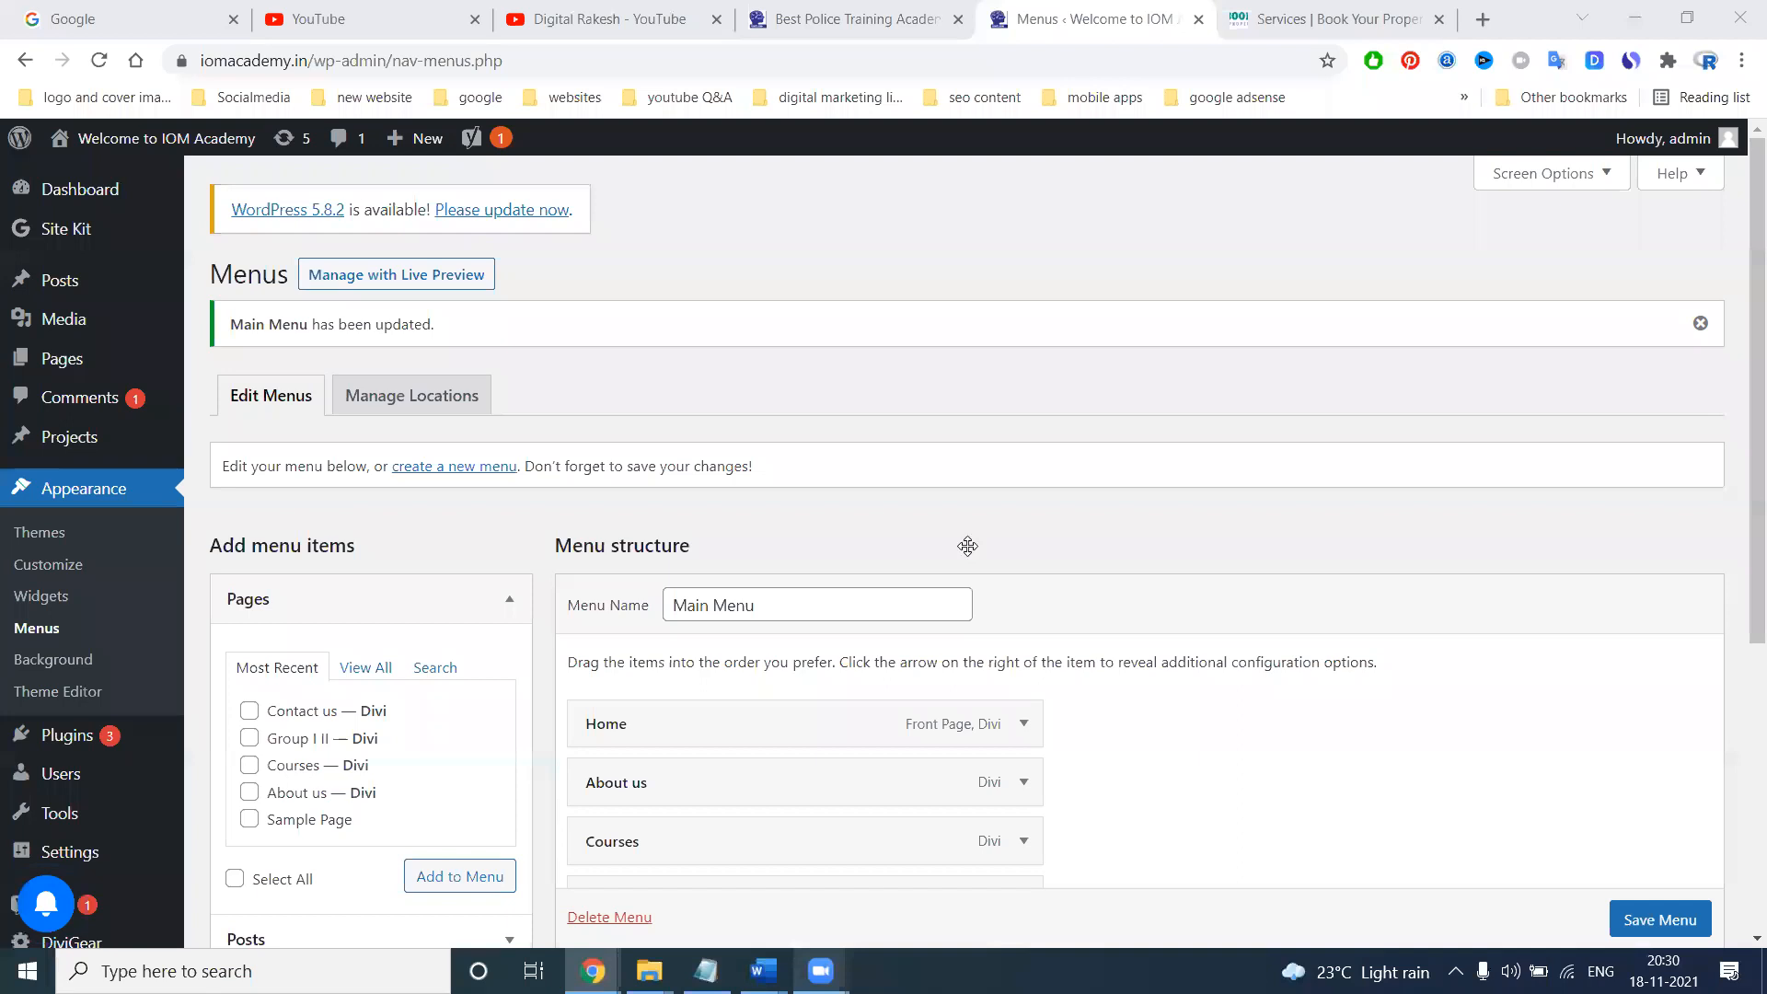
Reload the live IOM Academy site, open Trainings from its navigation, and highlight the category/trainings/ part of the address
click(819, 19)
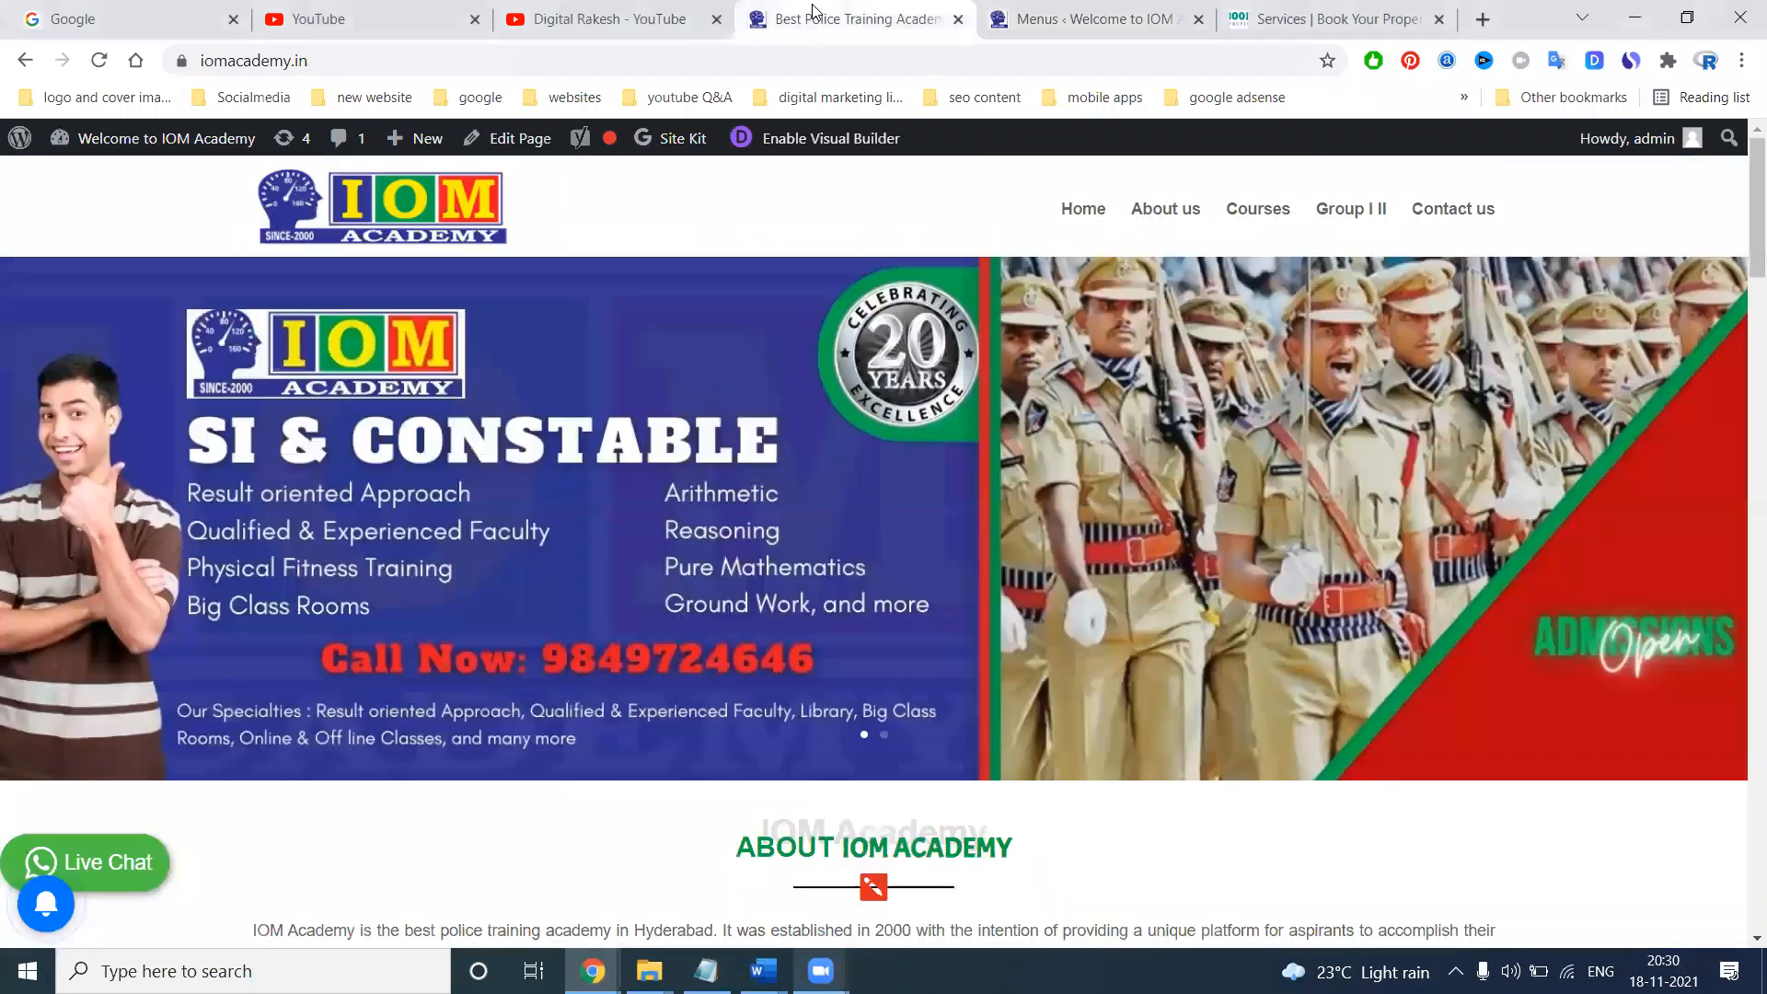
click(102, 60)
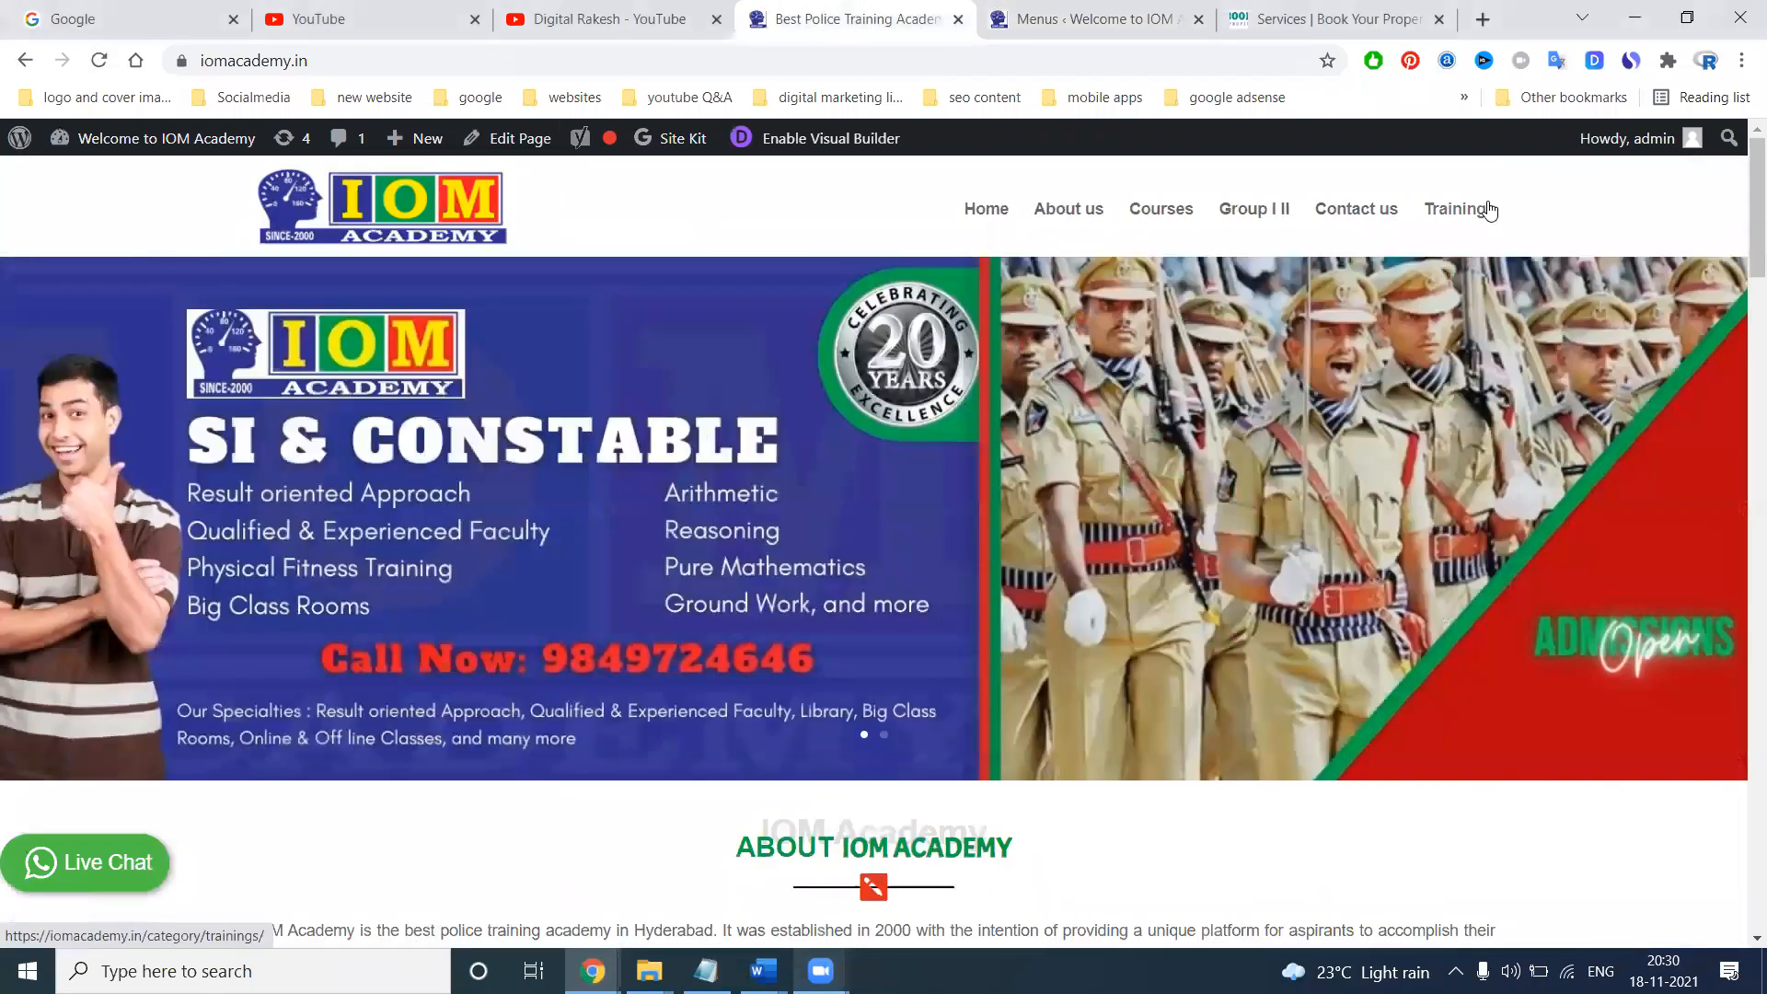
click(1468, 210)
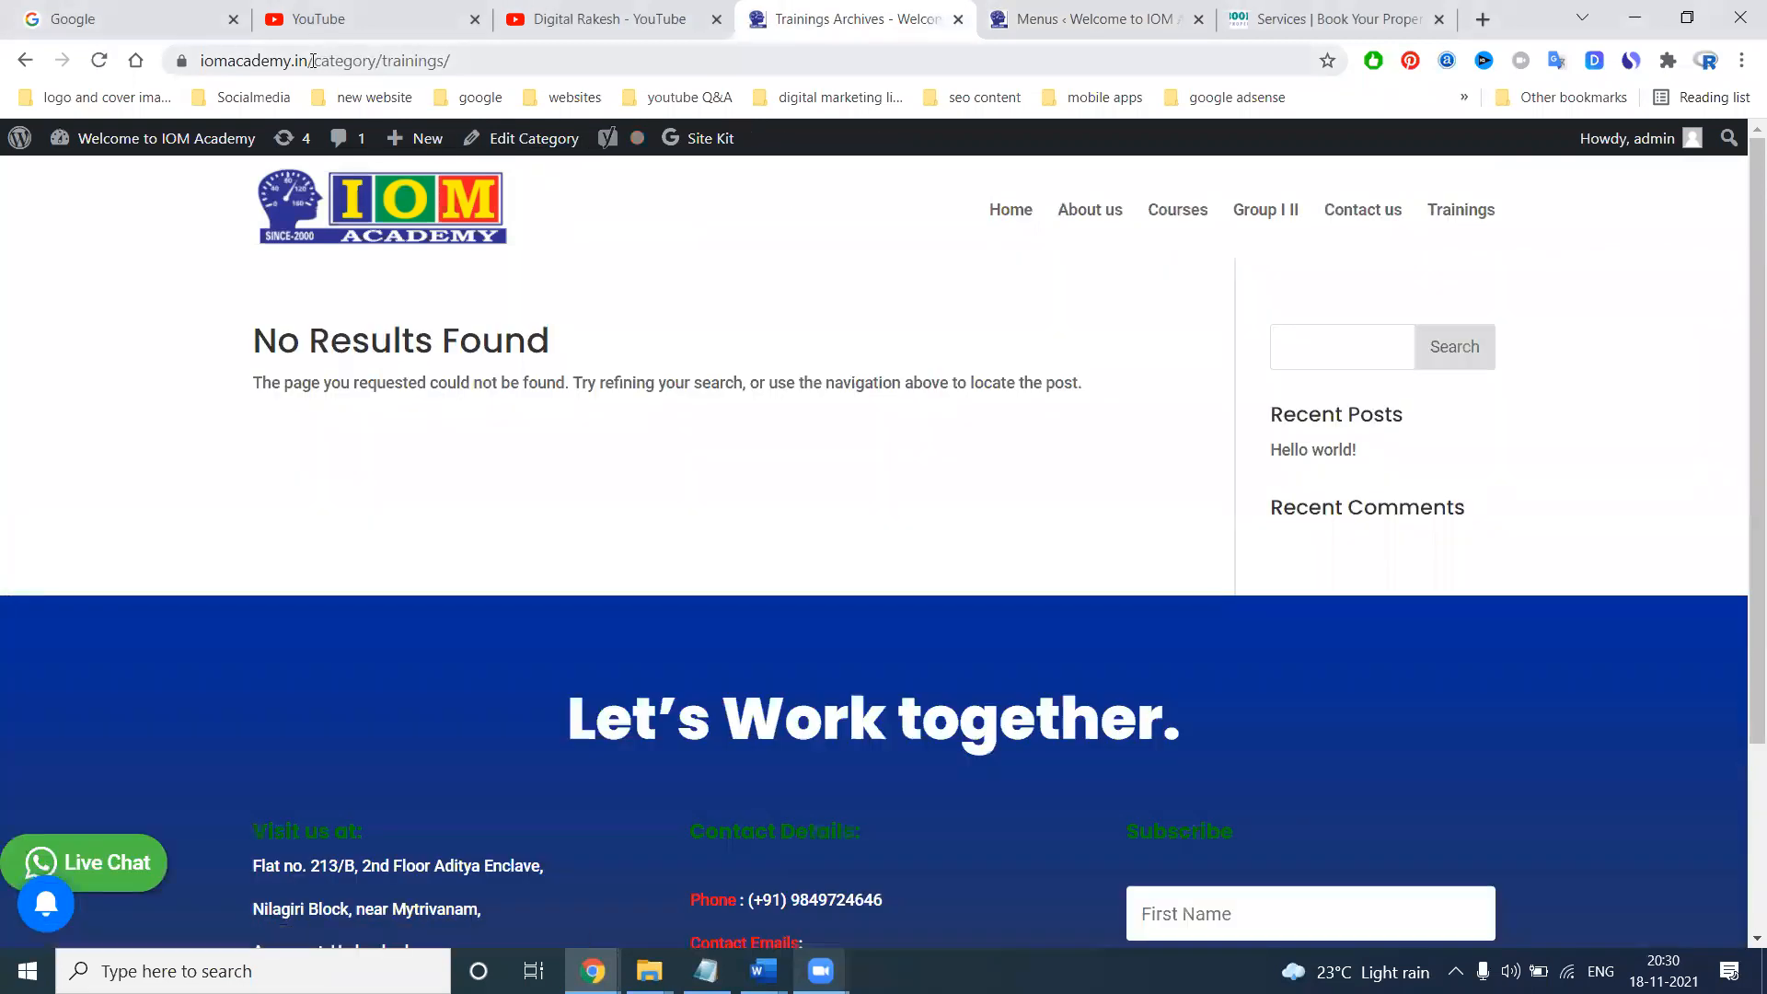
drag(314, 61, 457, 61)
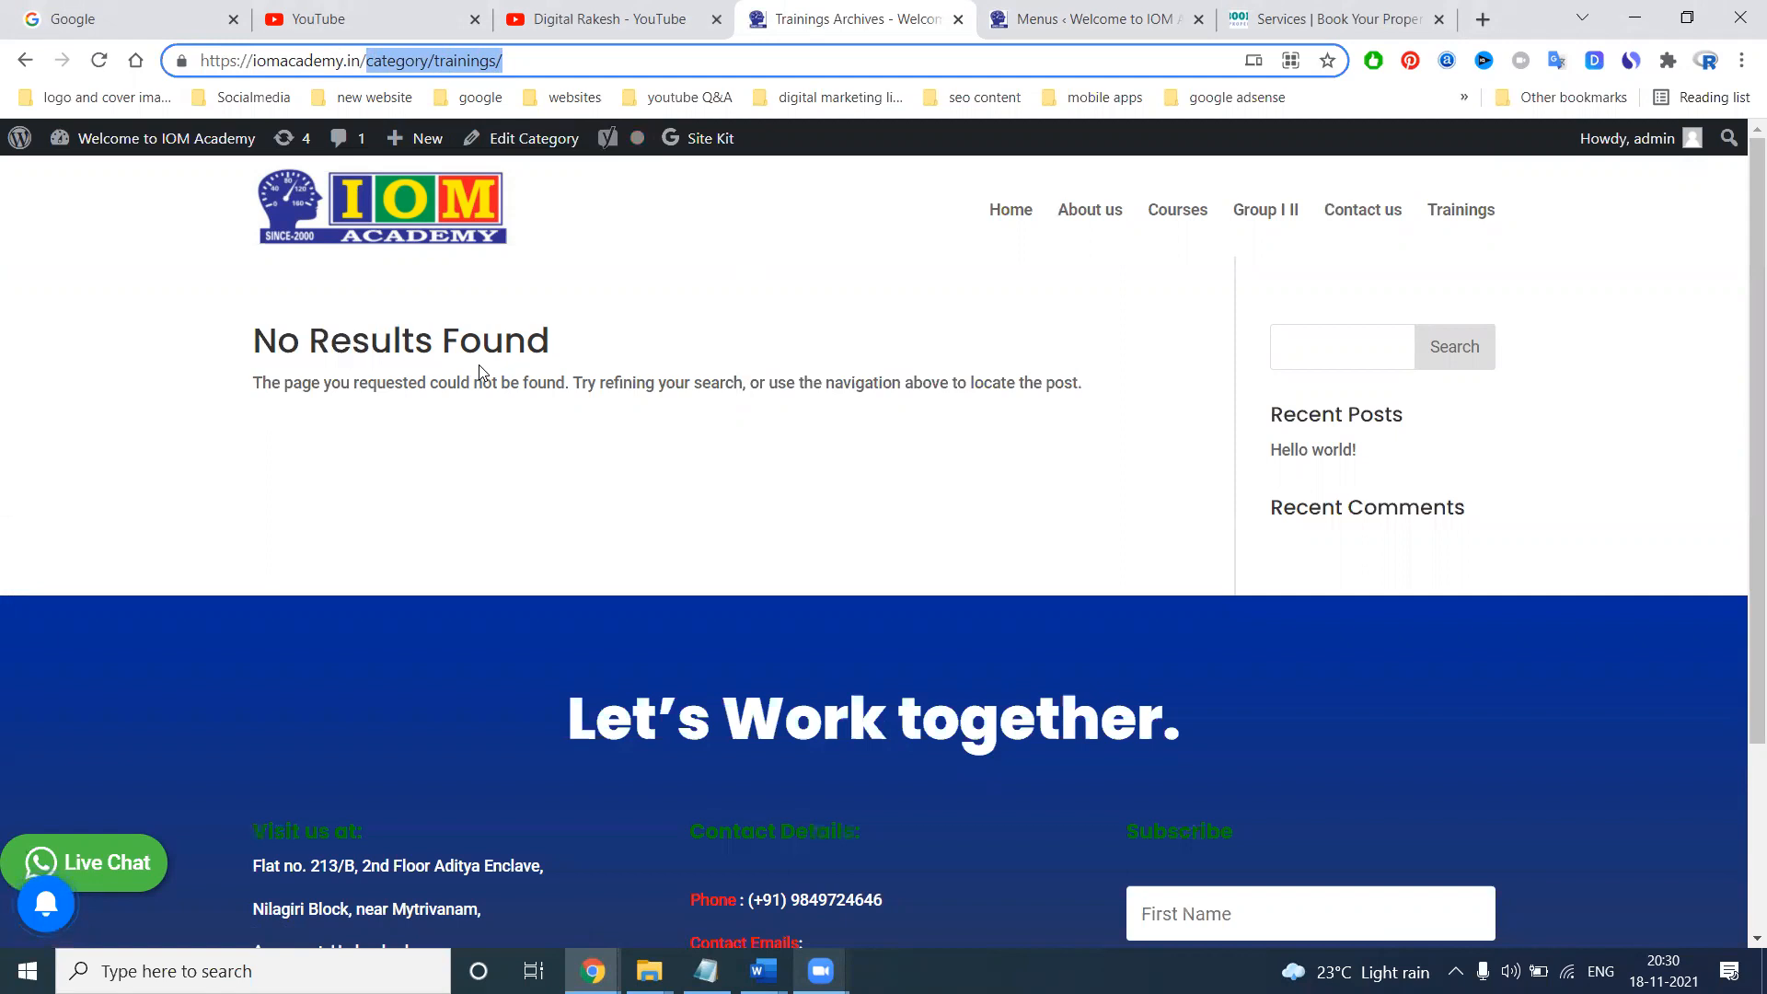
Return to the WordPress admin and start a new post from the Posts list
click(1040, 22)
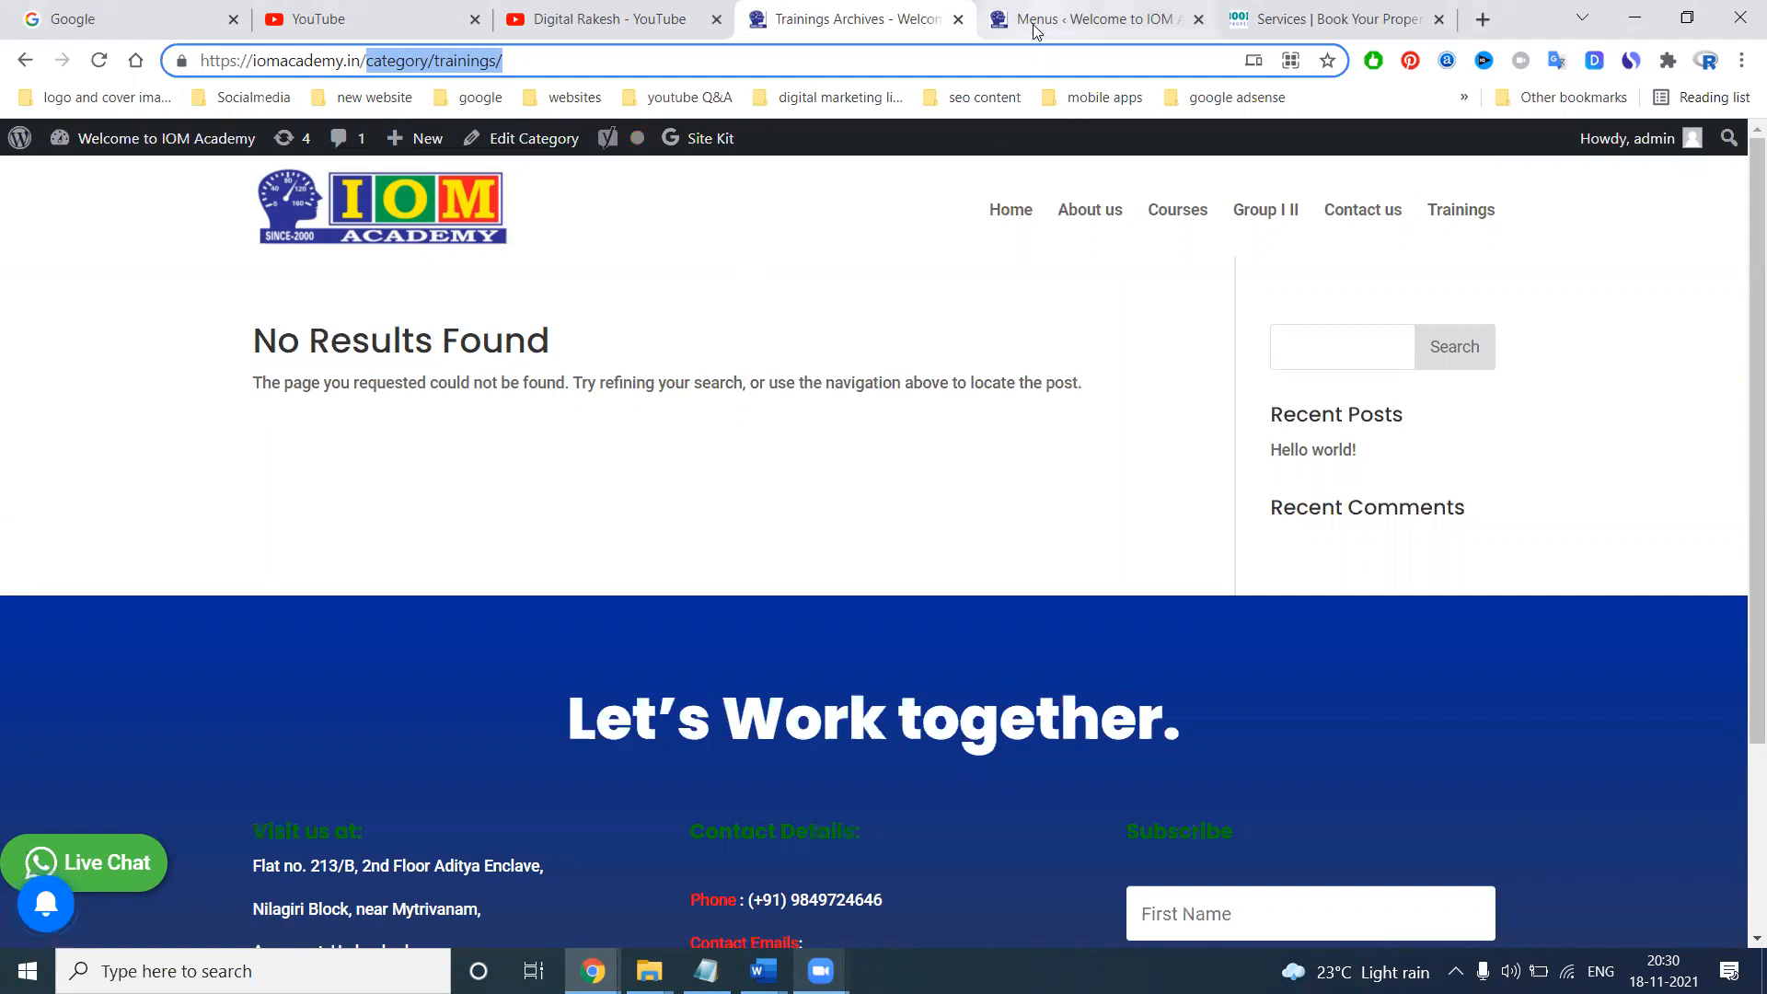
scroll(98, 279, up, 5)
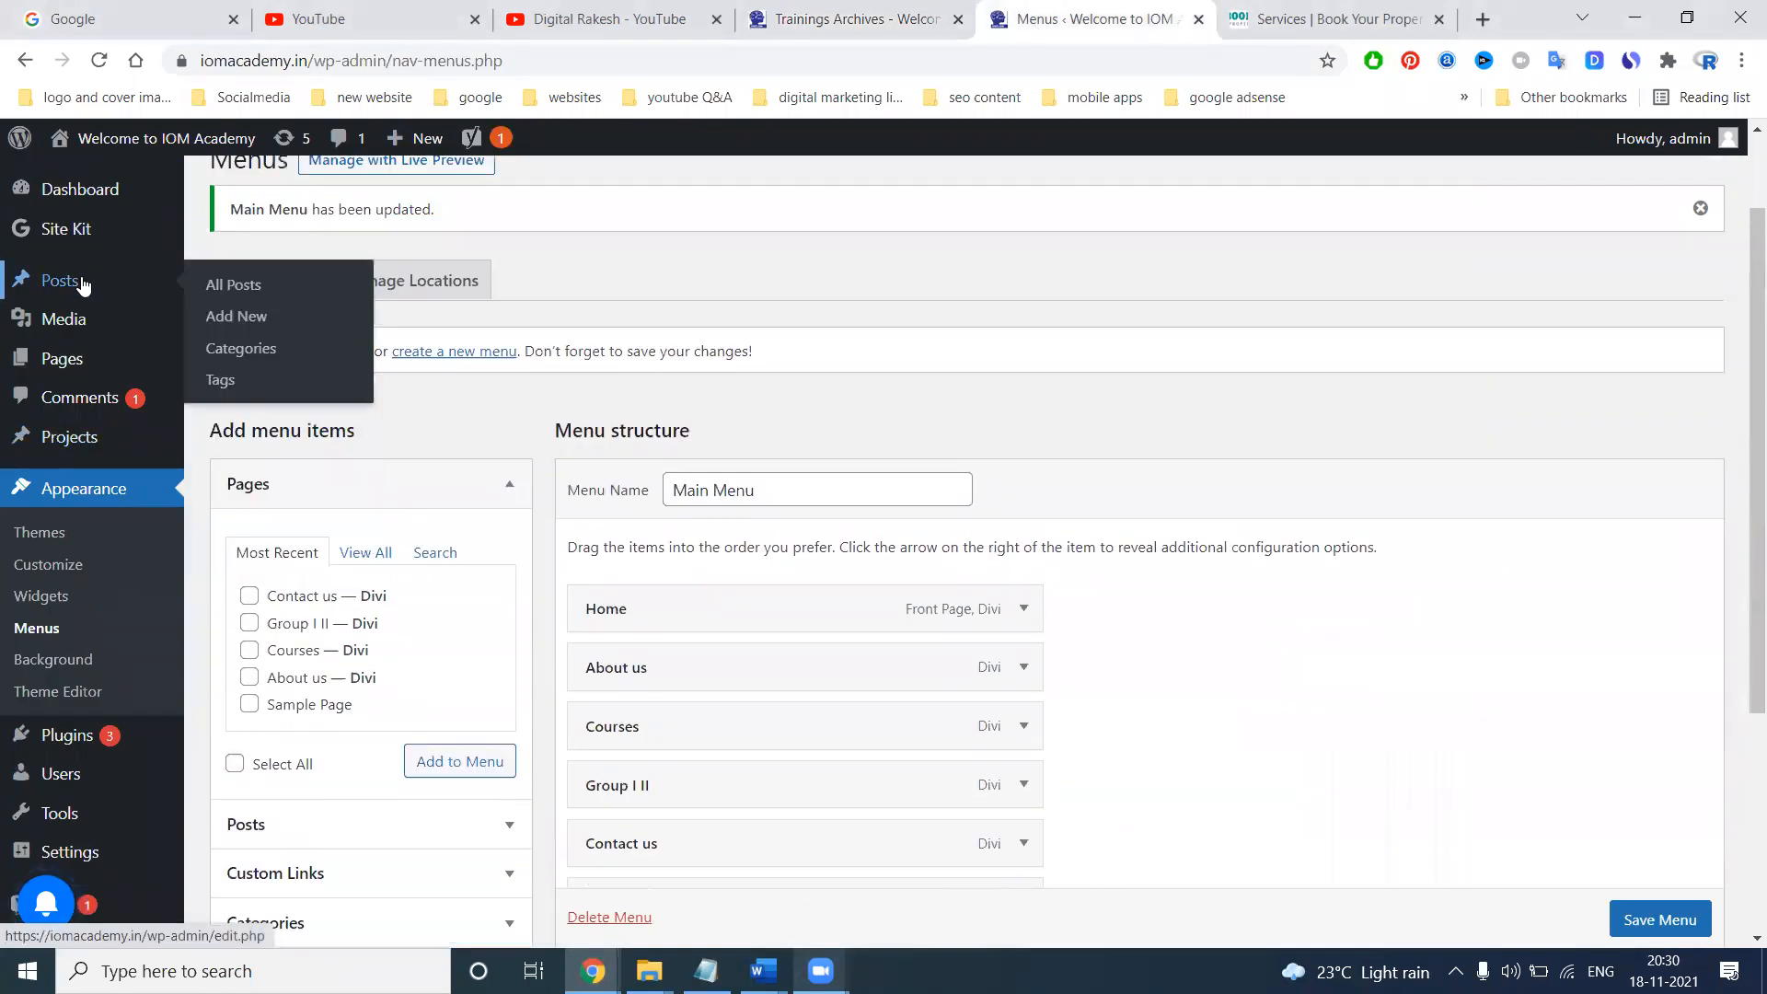
click(83, 286)
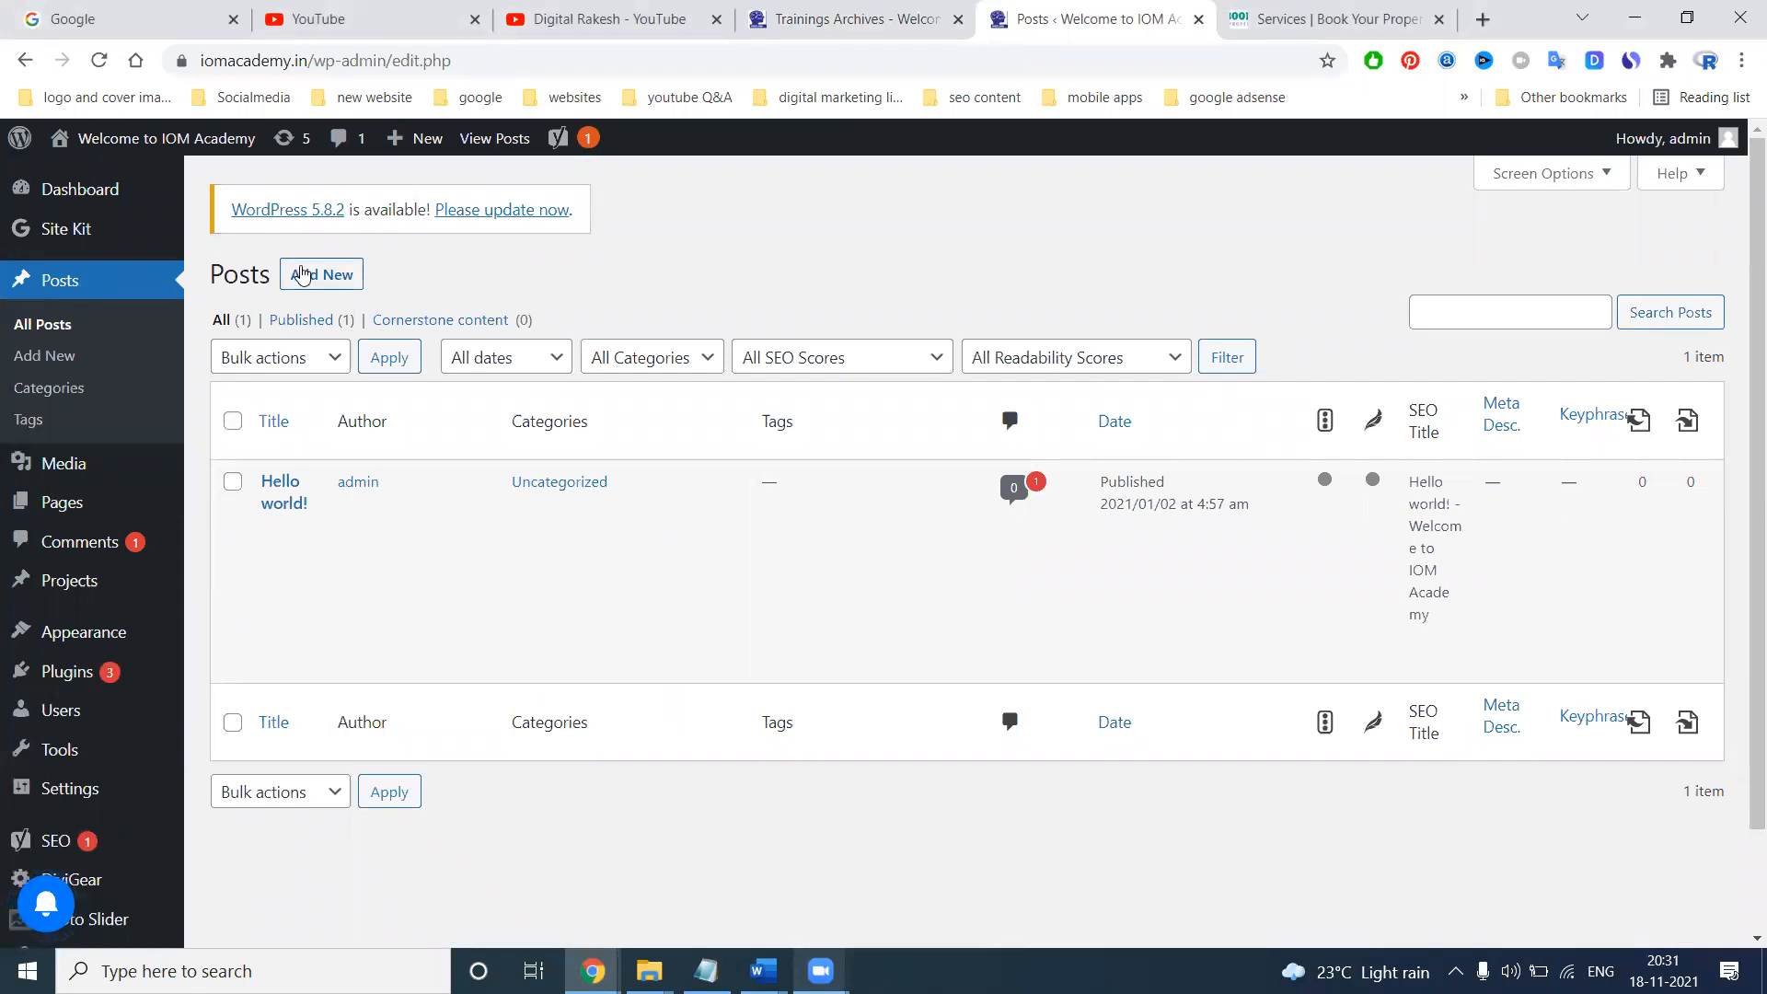
click(302, 274)
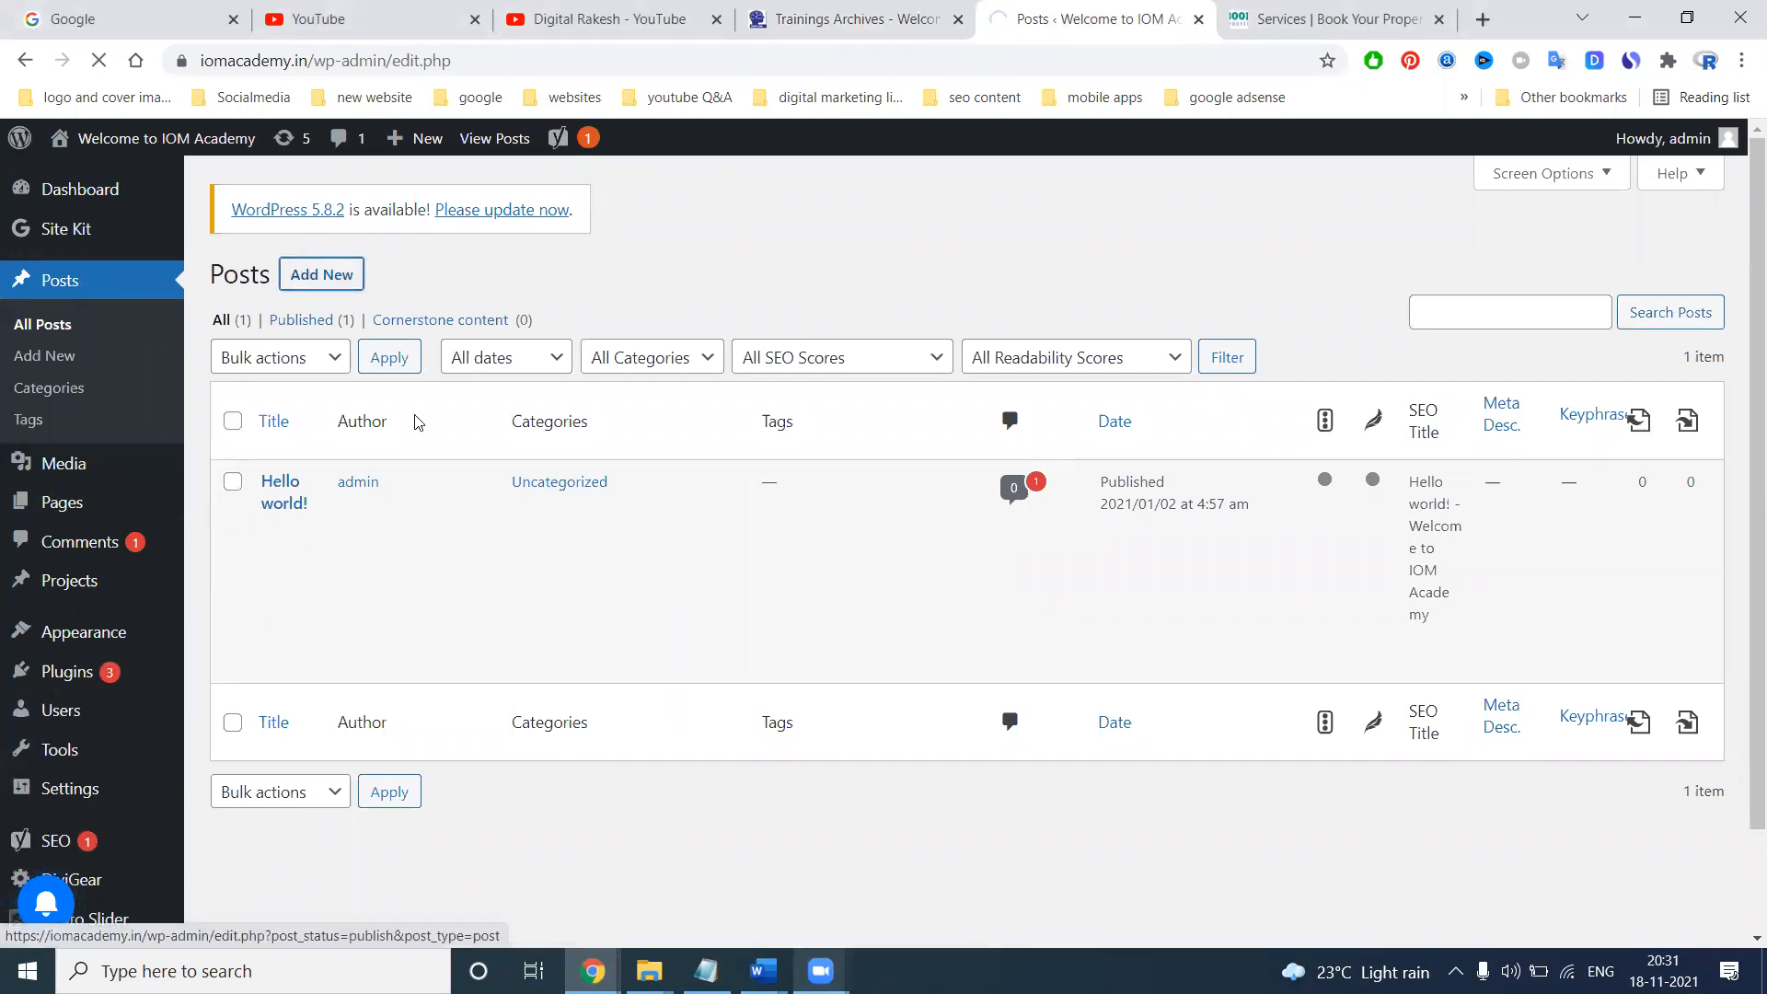
Switch to the keywords document in Word, browse its keyword lists, and copy "SI coaching center in Hyderabad"
click(763, 971)
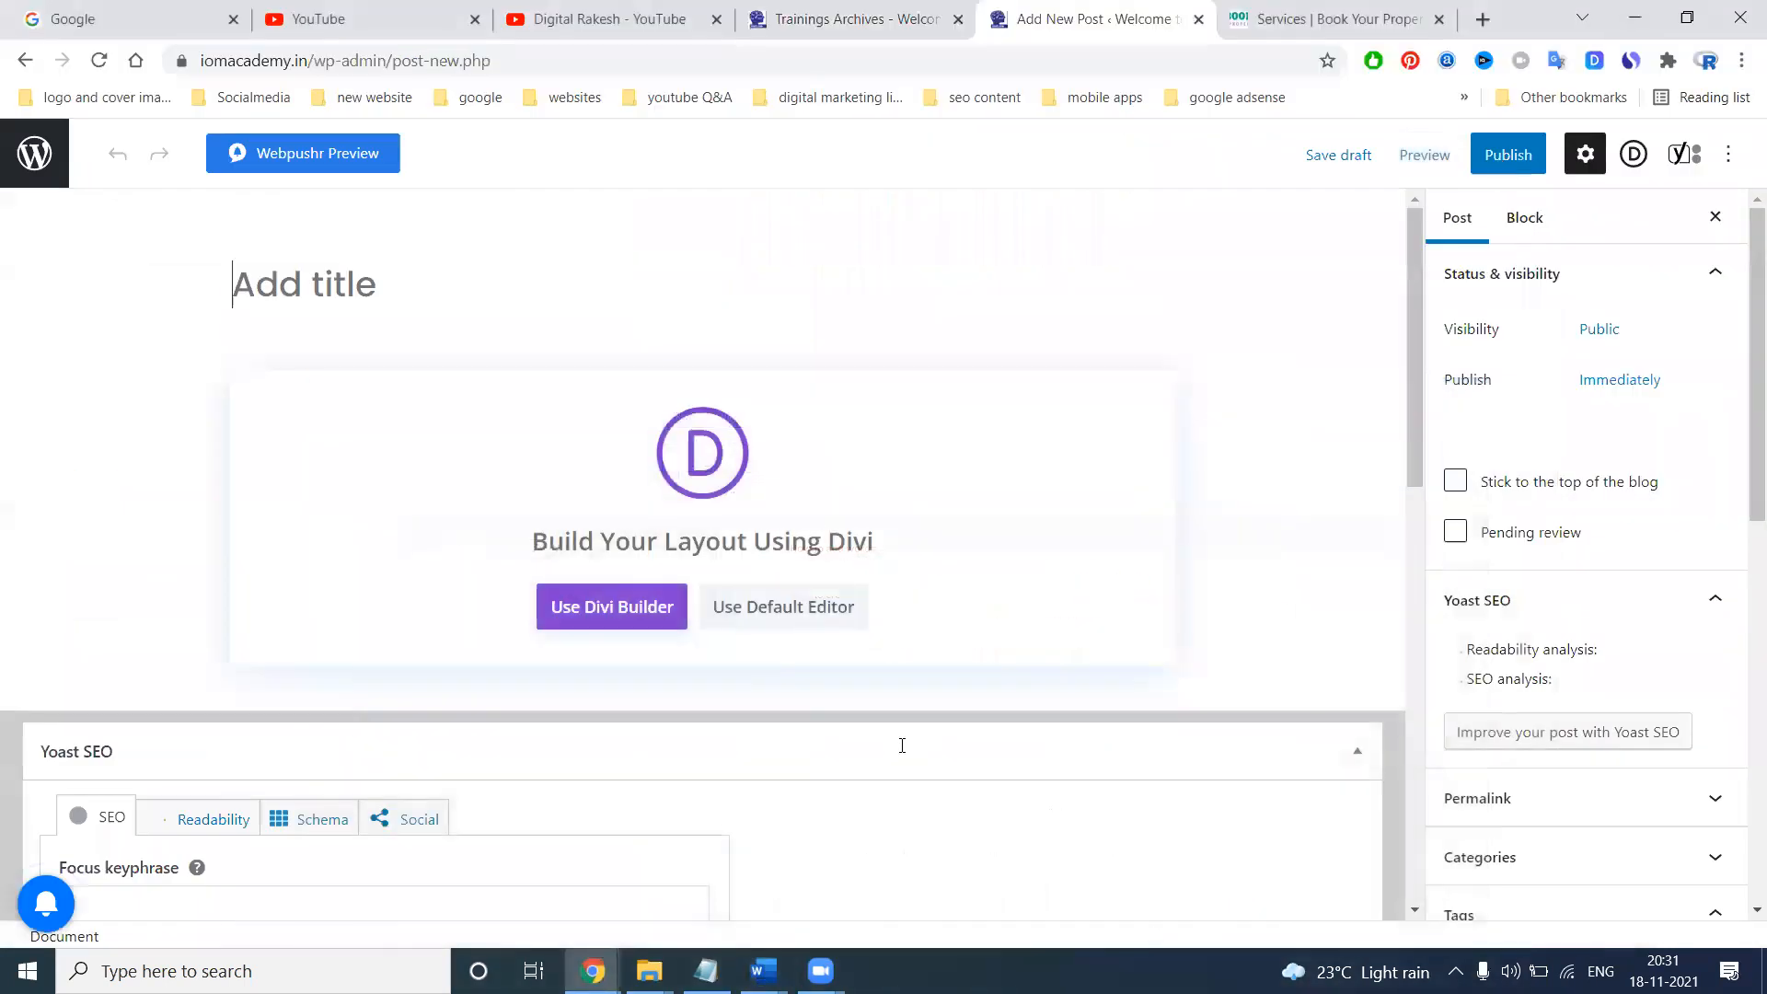
click(762, 970)
click(682, 892)
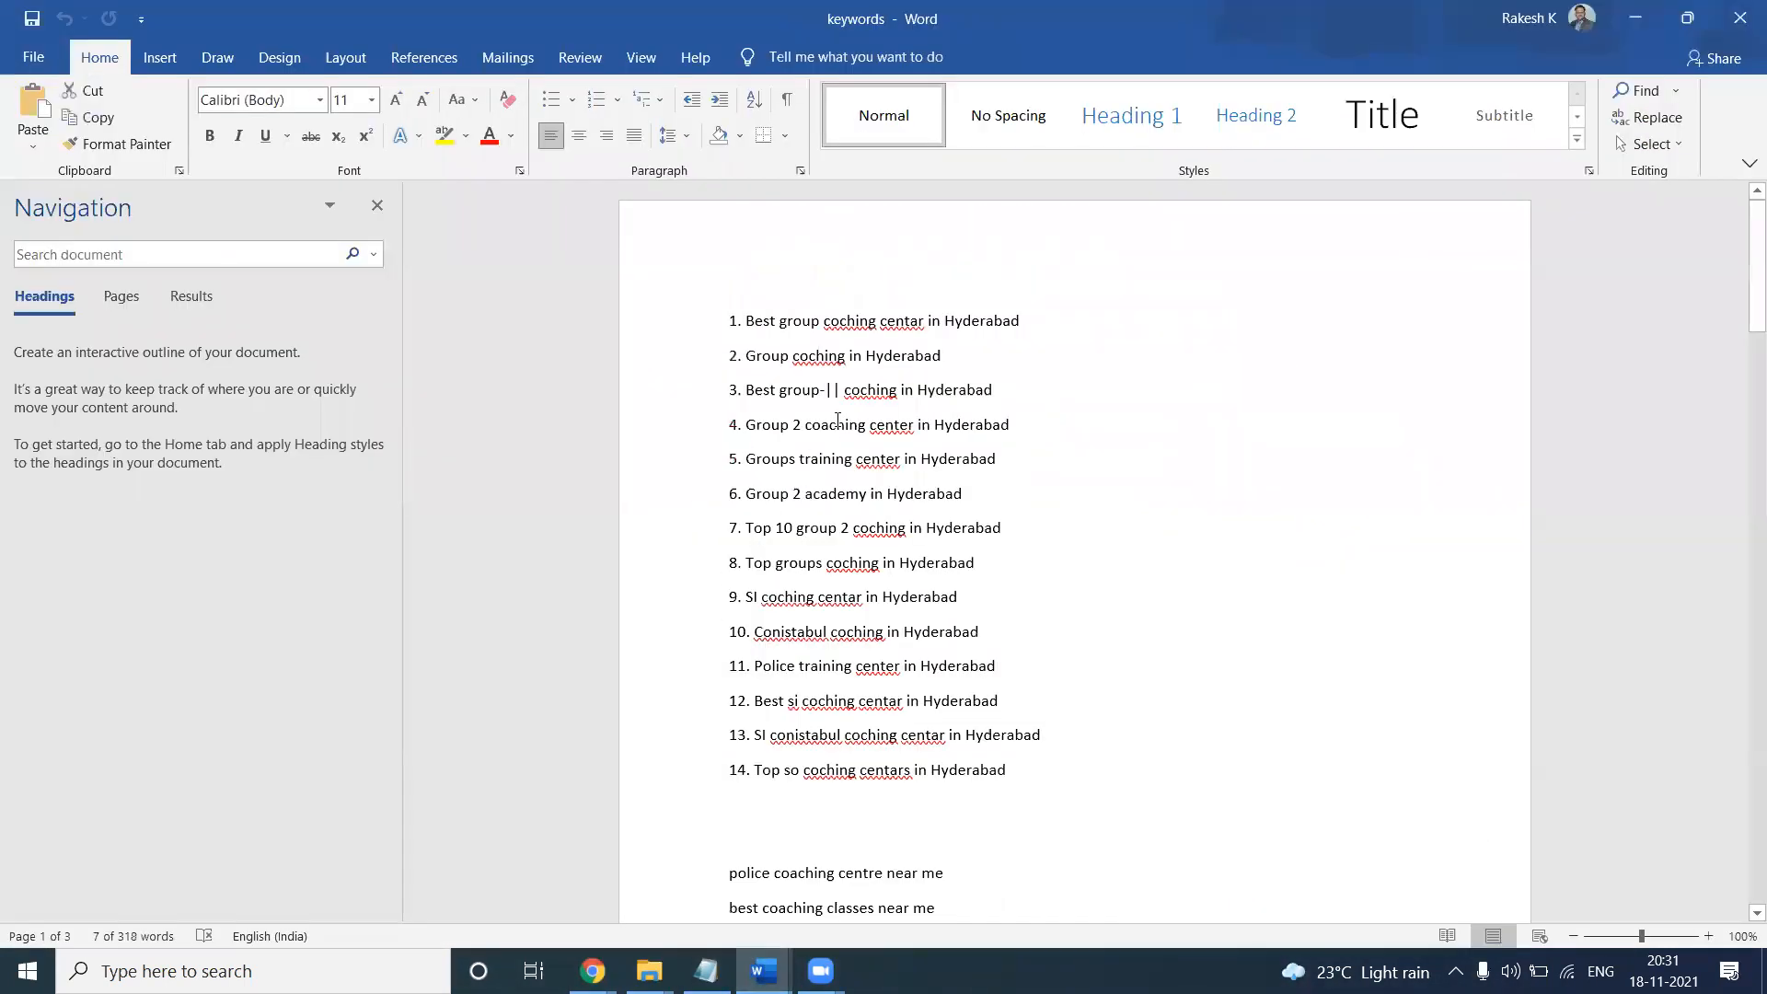
scroll(837, 419, down, 10)
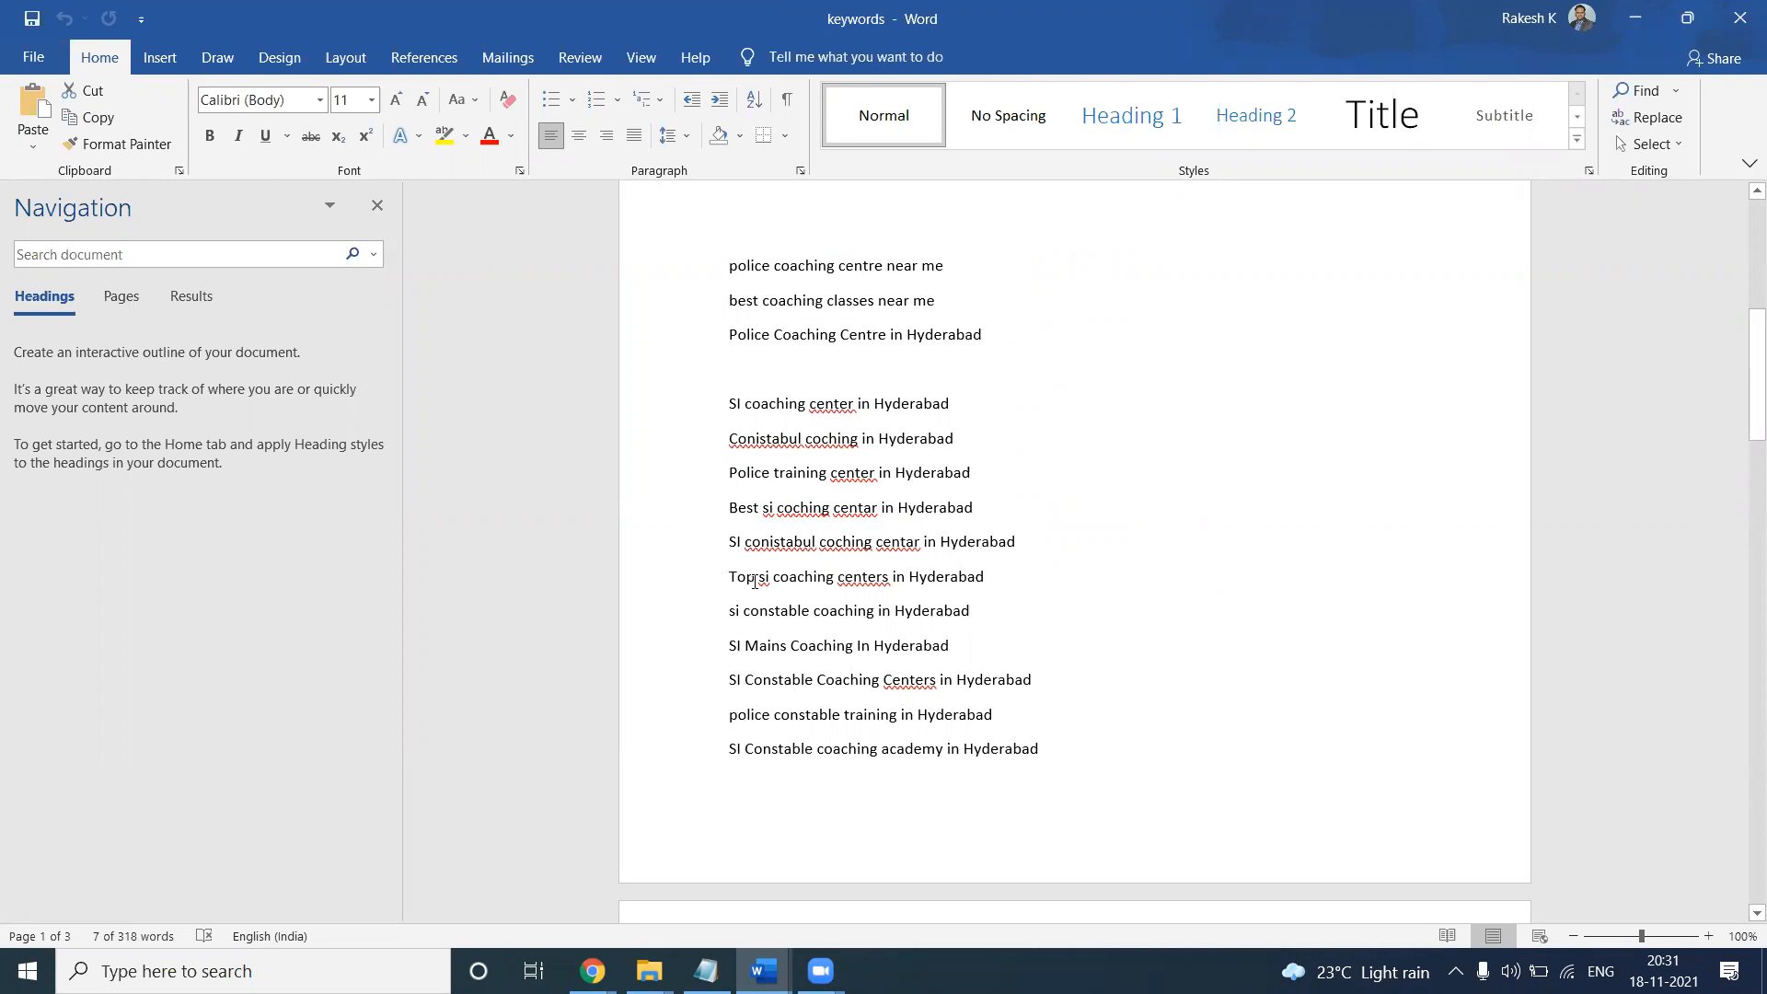
scroll(732, 560, down, 9)
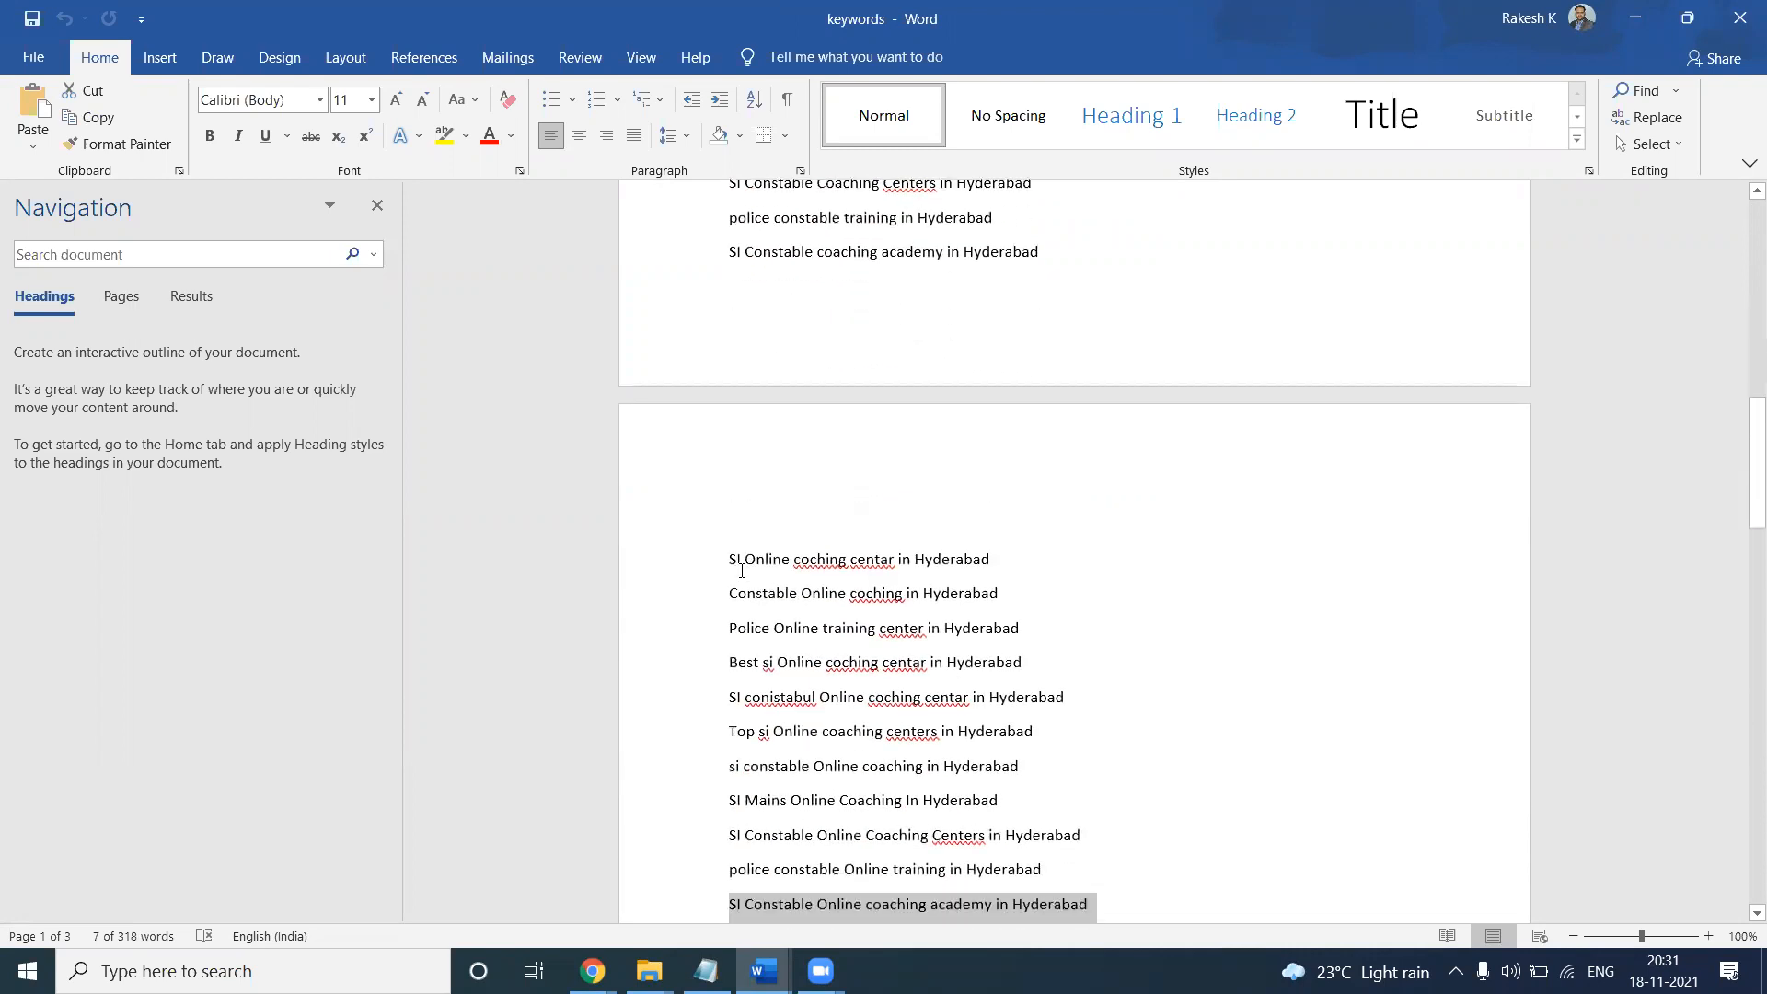
scroll(767, 678, up, 8)
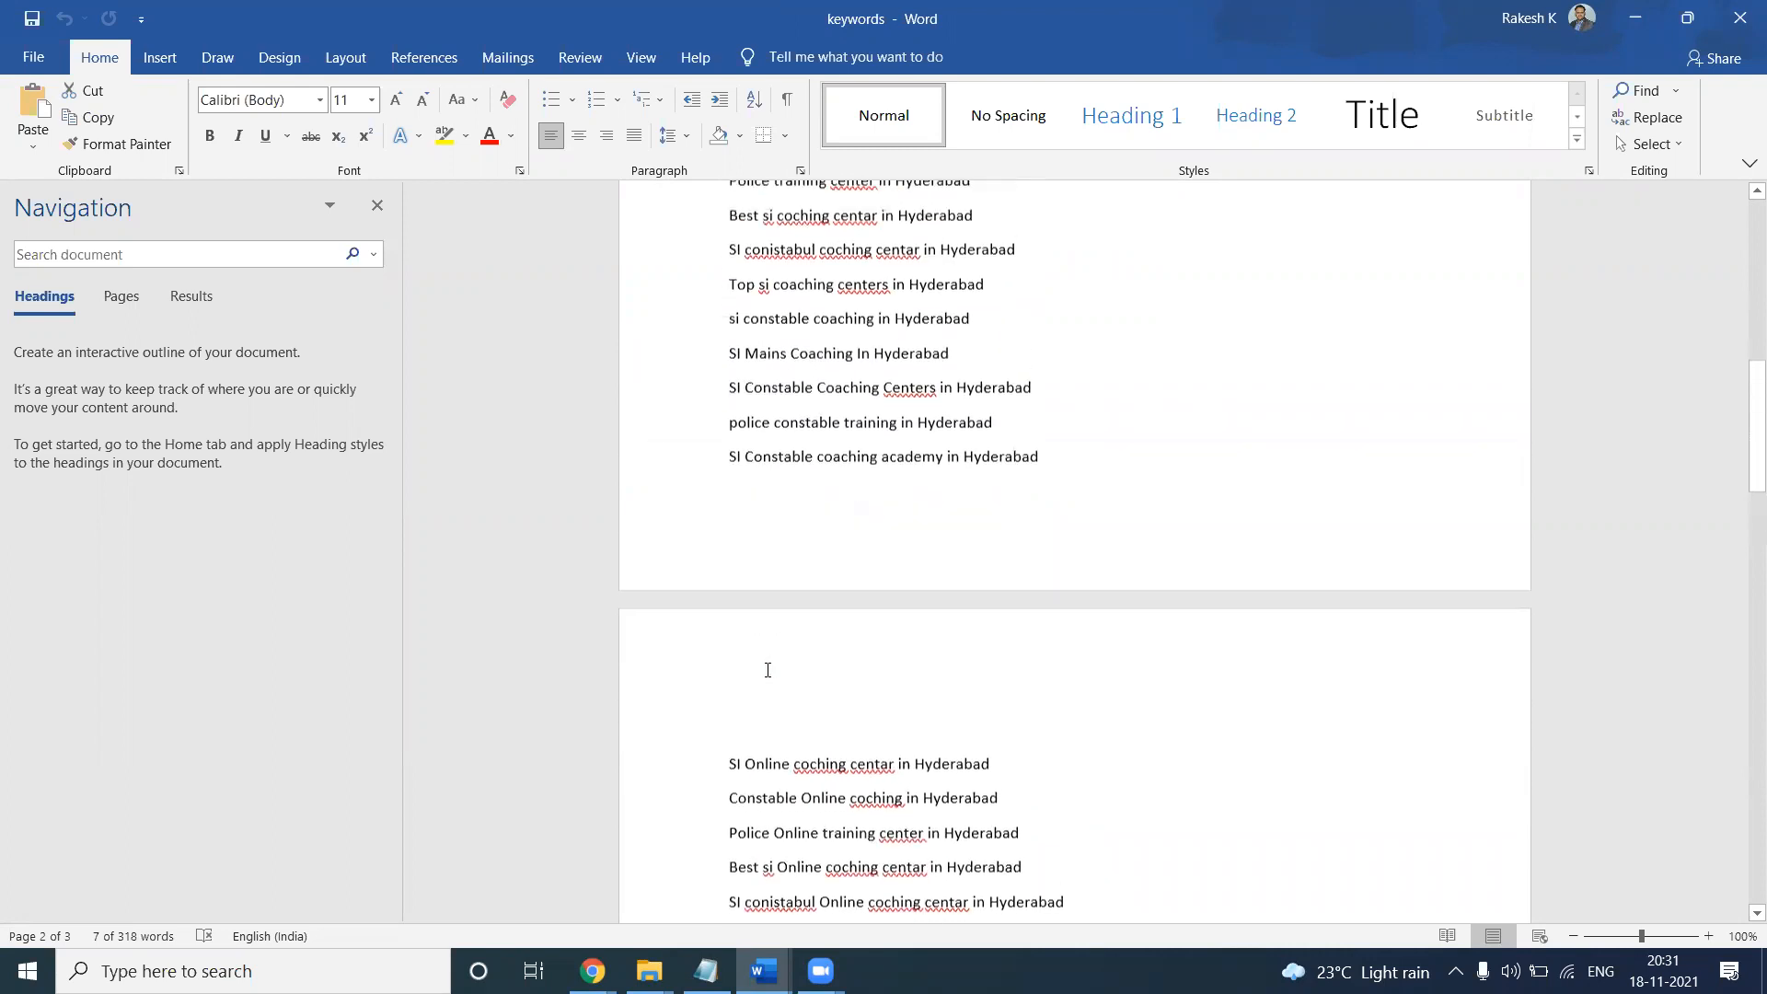
click(688, 575)
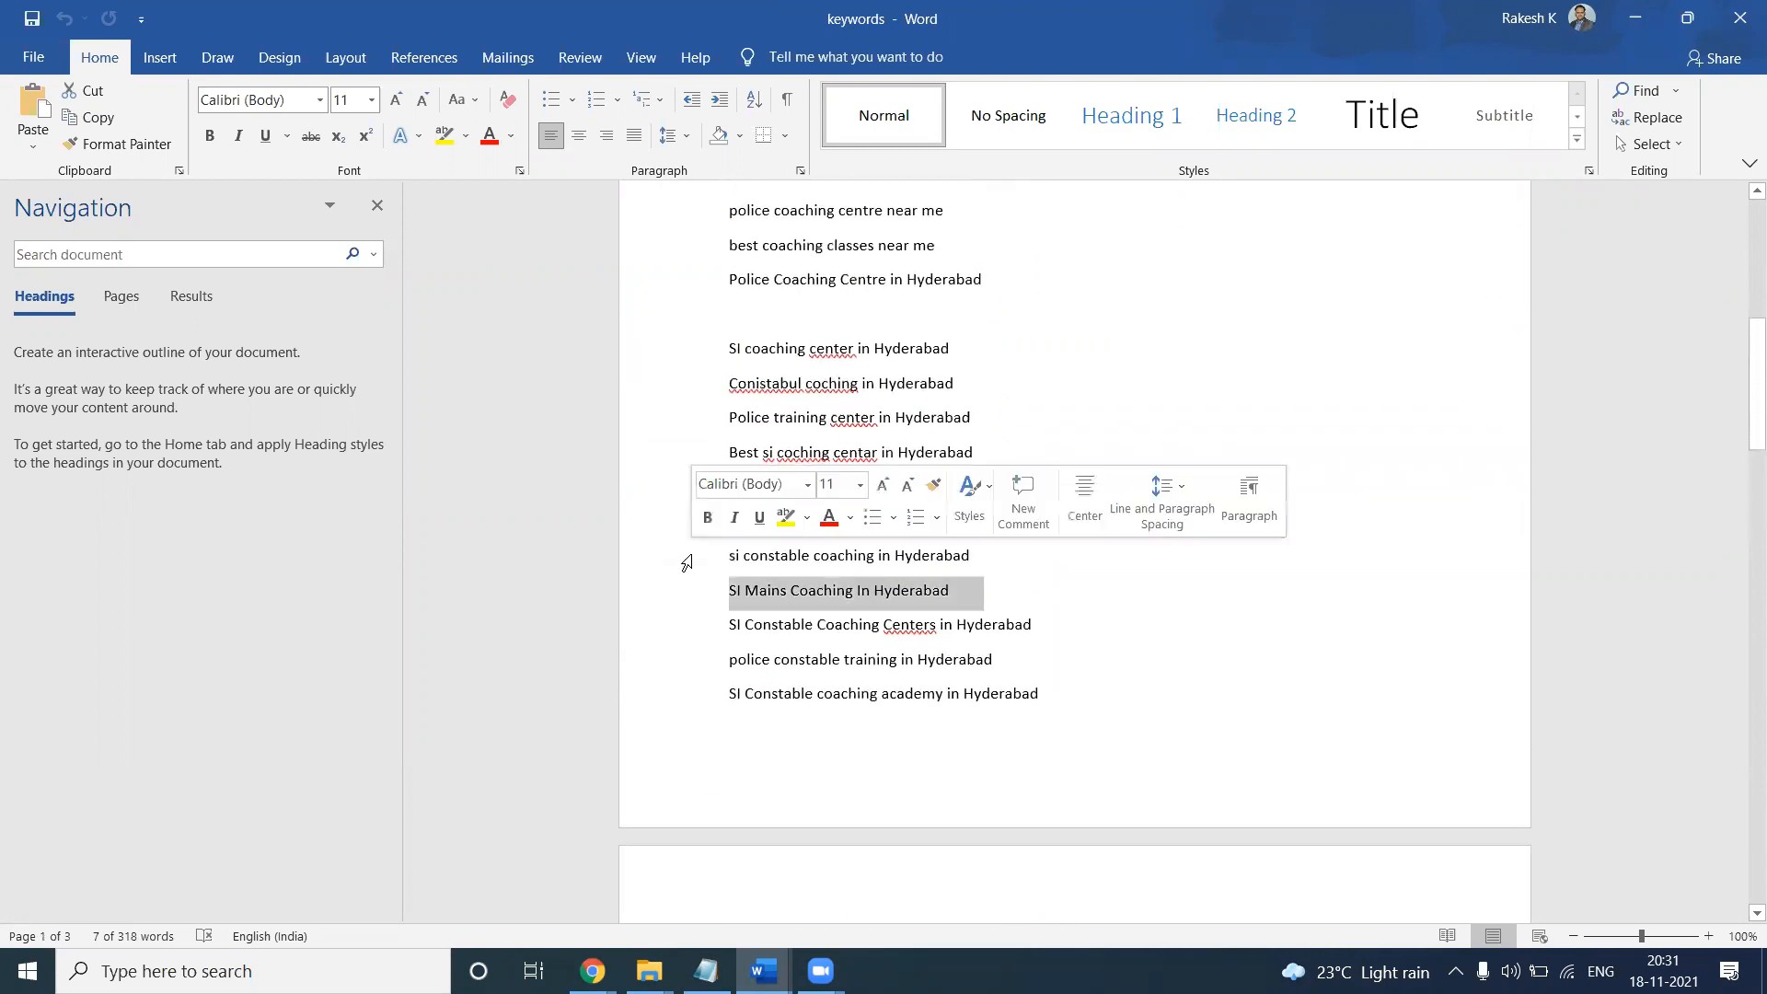
click(686, 563)
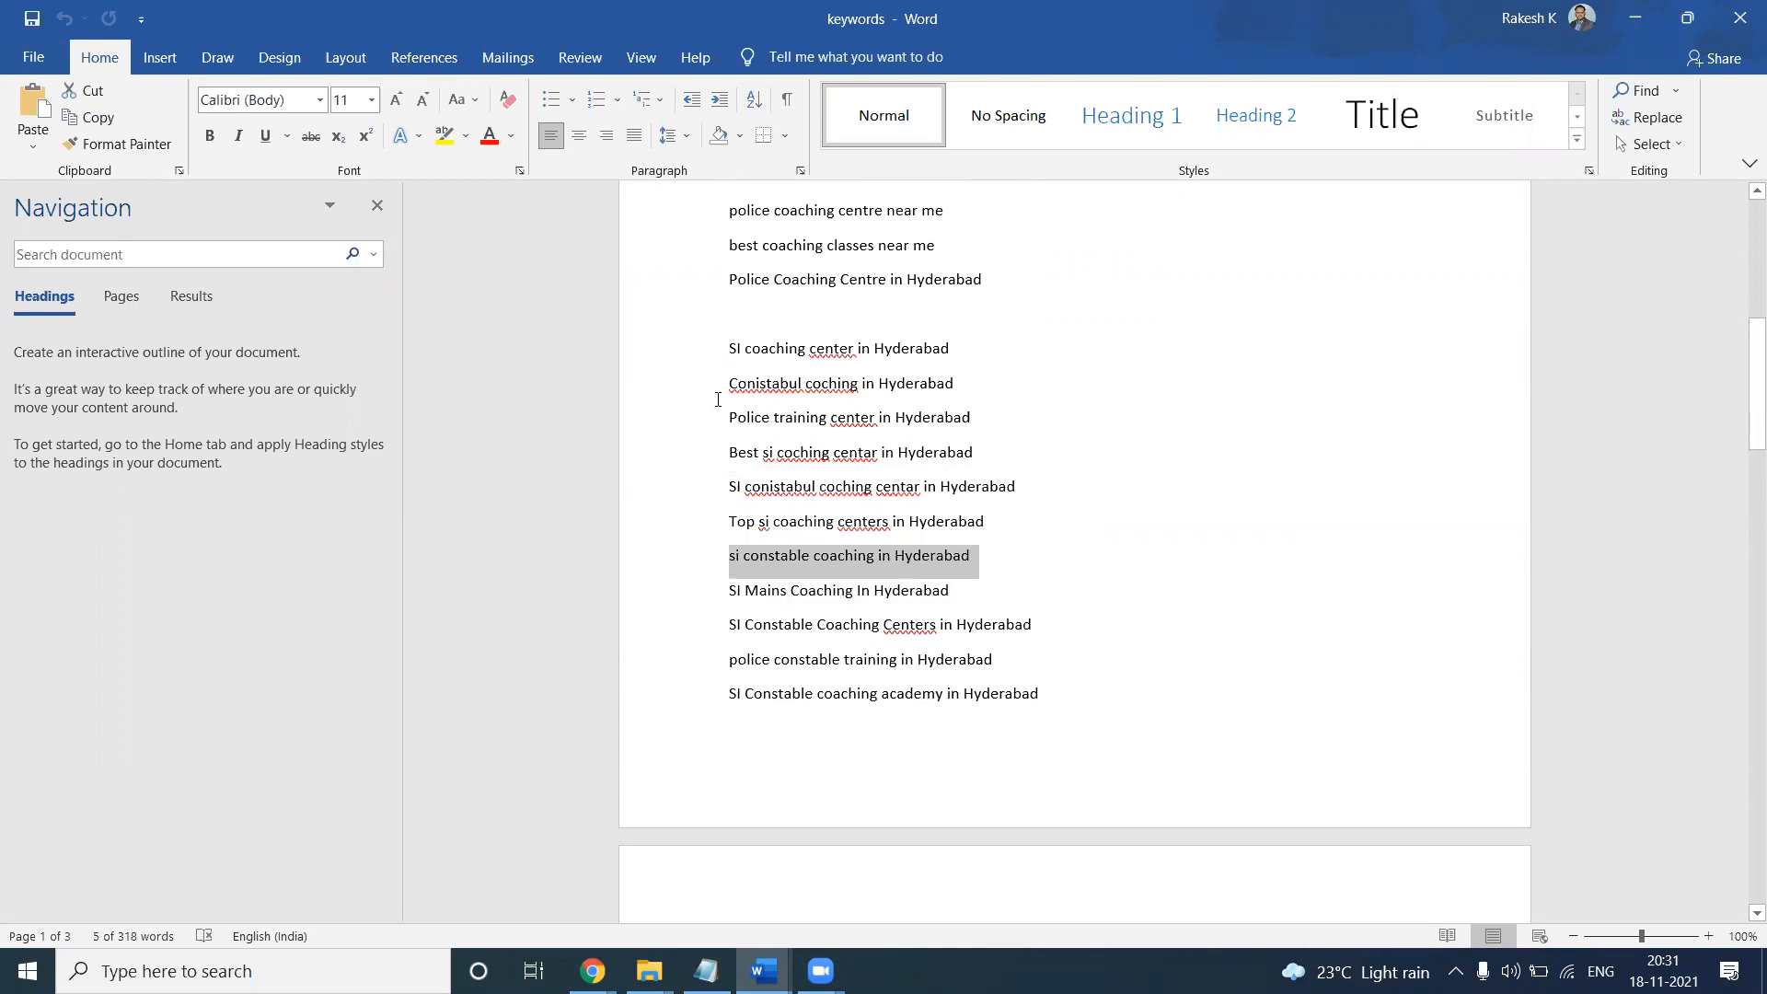
click(683, 369)
key(ctrl+c)
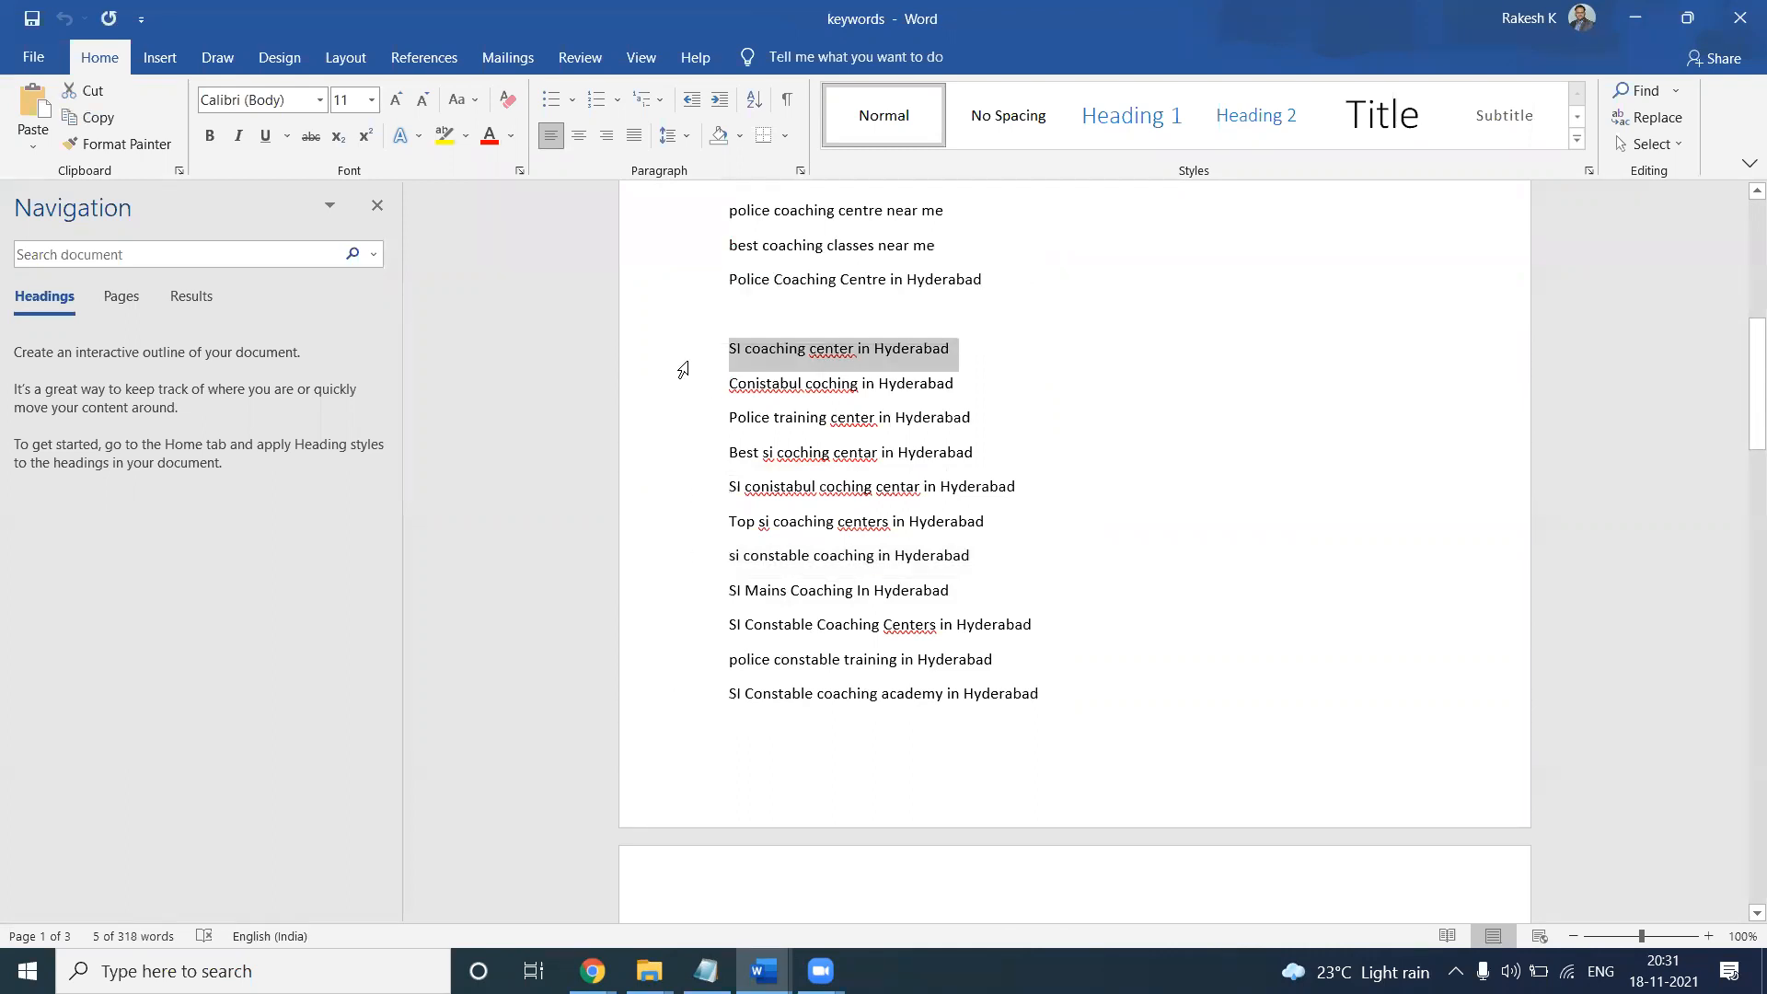
Switch back to the new post in the browser and choose the default editor instead of Divi Builder
key(alt+Tab)
click(760, 607)
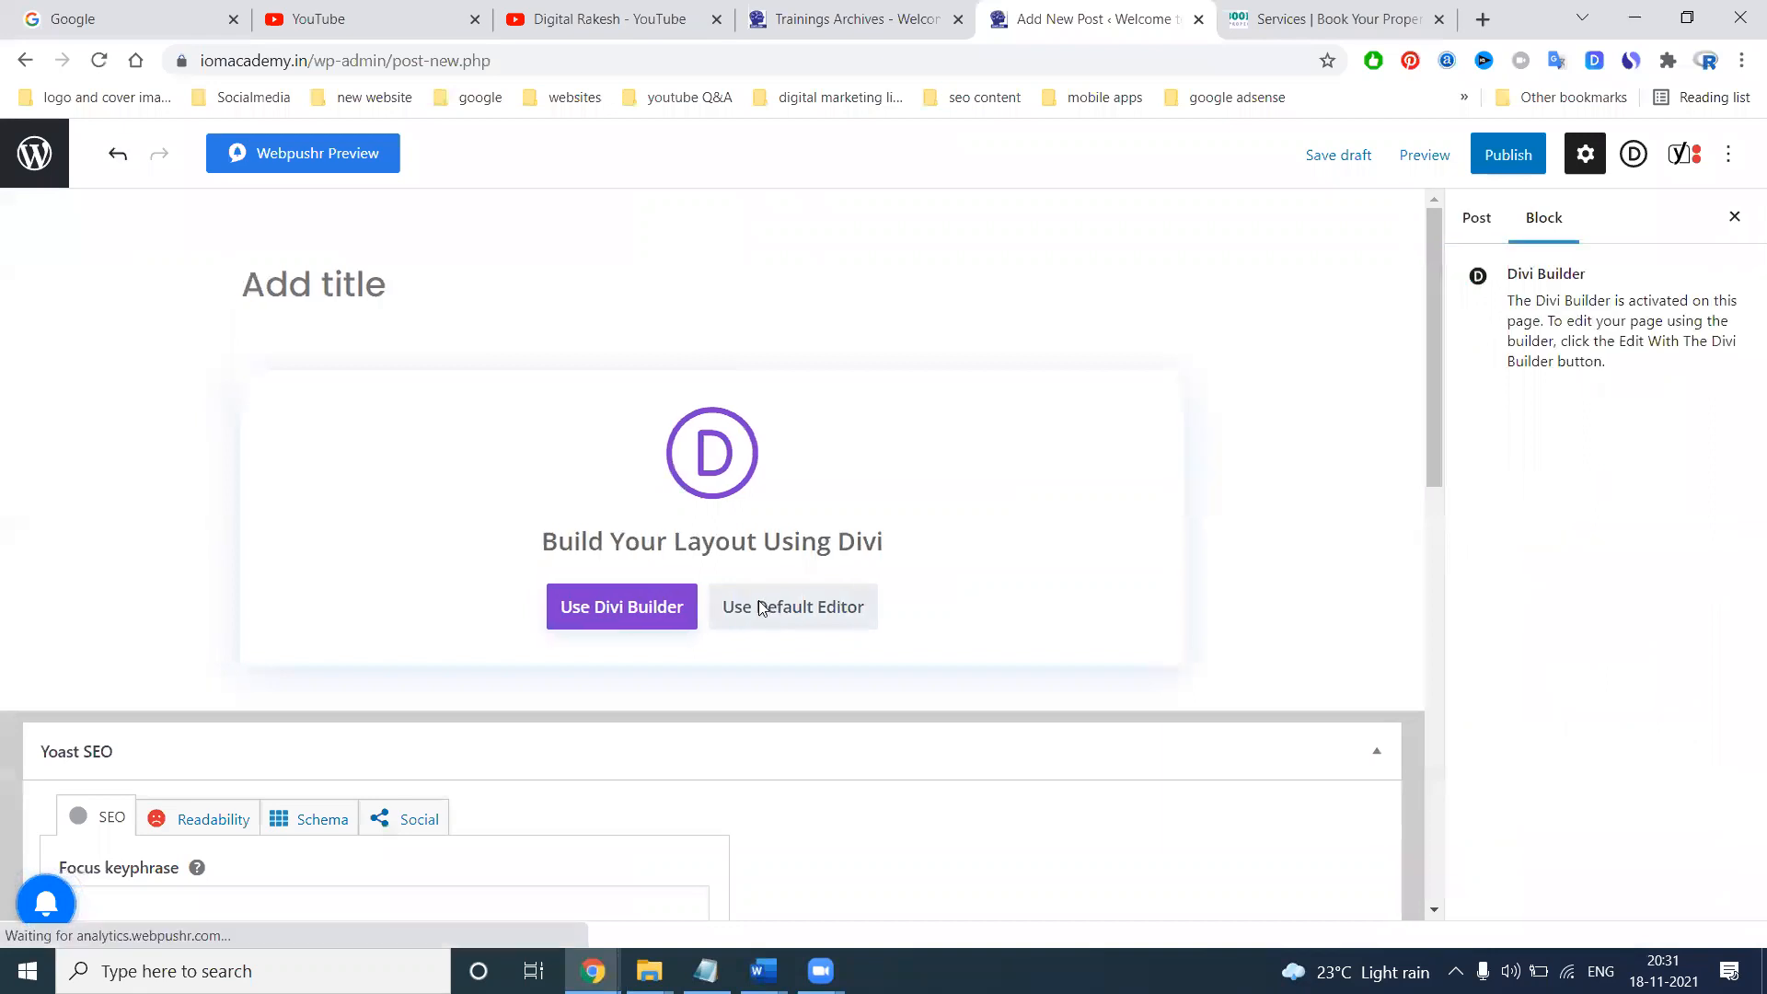
click(181, 61)
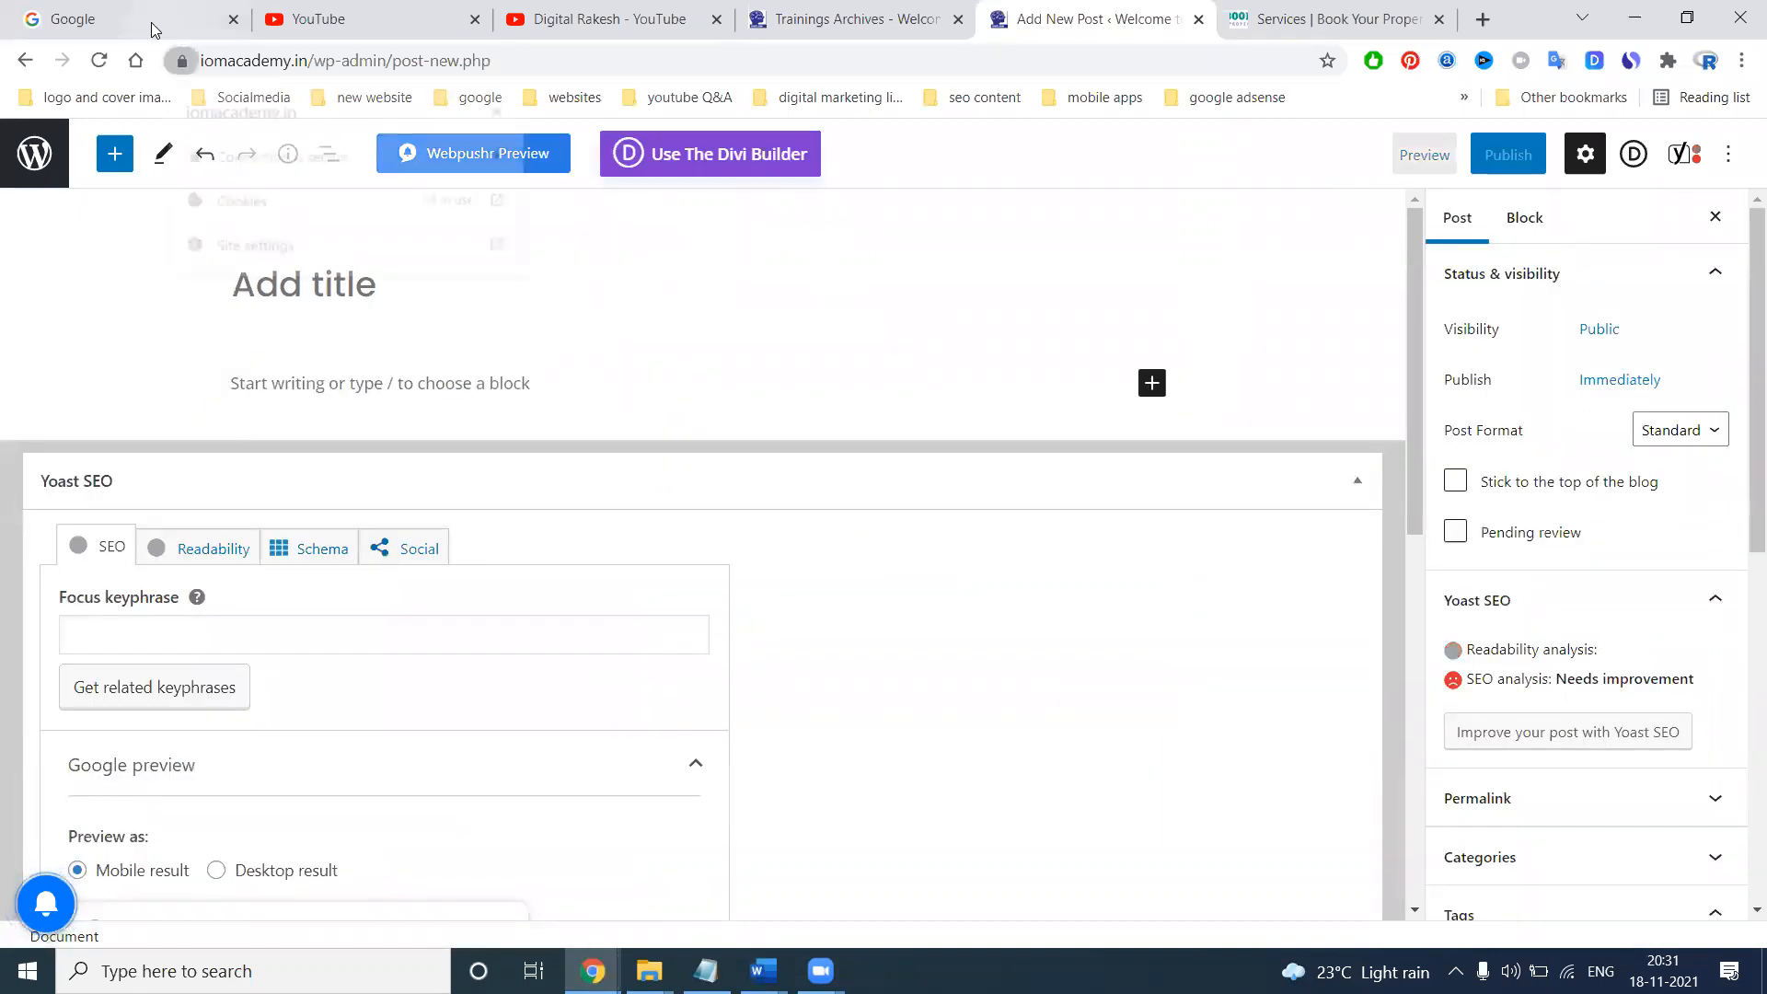
Search Google for "SI coaching center in Hyderabad" and look through the results
click(129, 19)
key(ctrl+v)
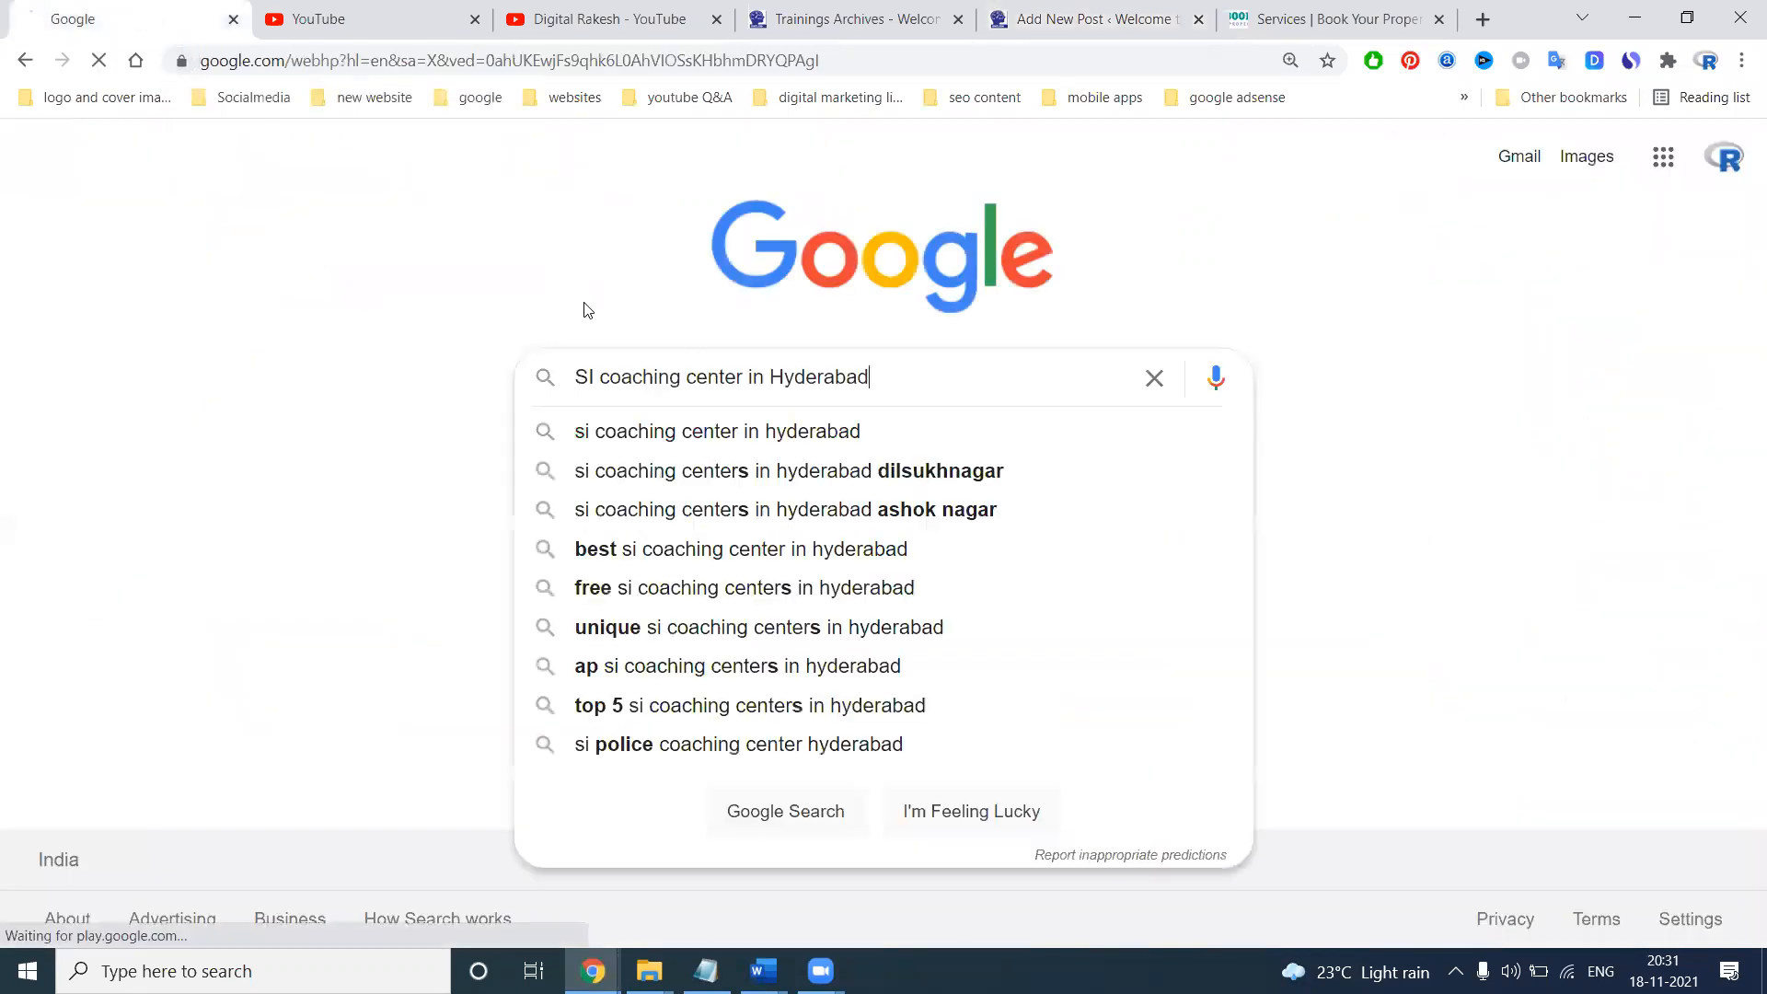
key(Return)
scroll(184, 491, down, 9)
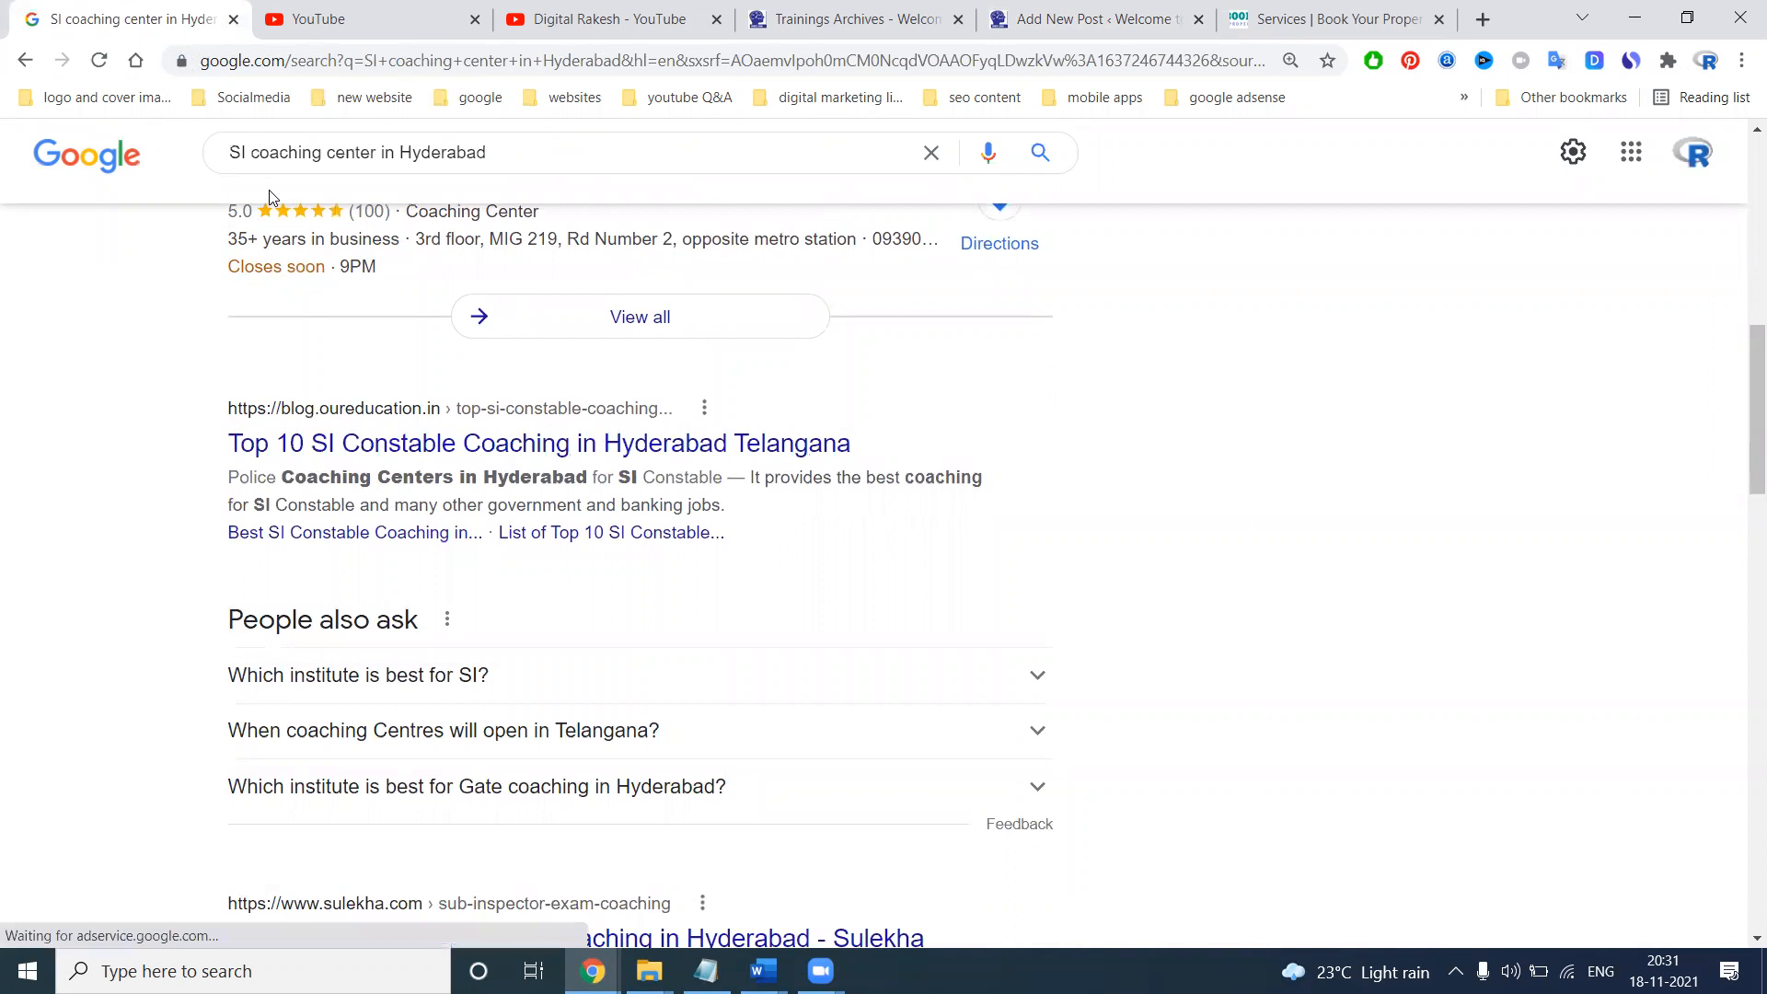
Return to the keywords document in Word and copy the word "constable" from "police constable training in Hyderabad"
key(alt+Tab)
double_click(765, 398)
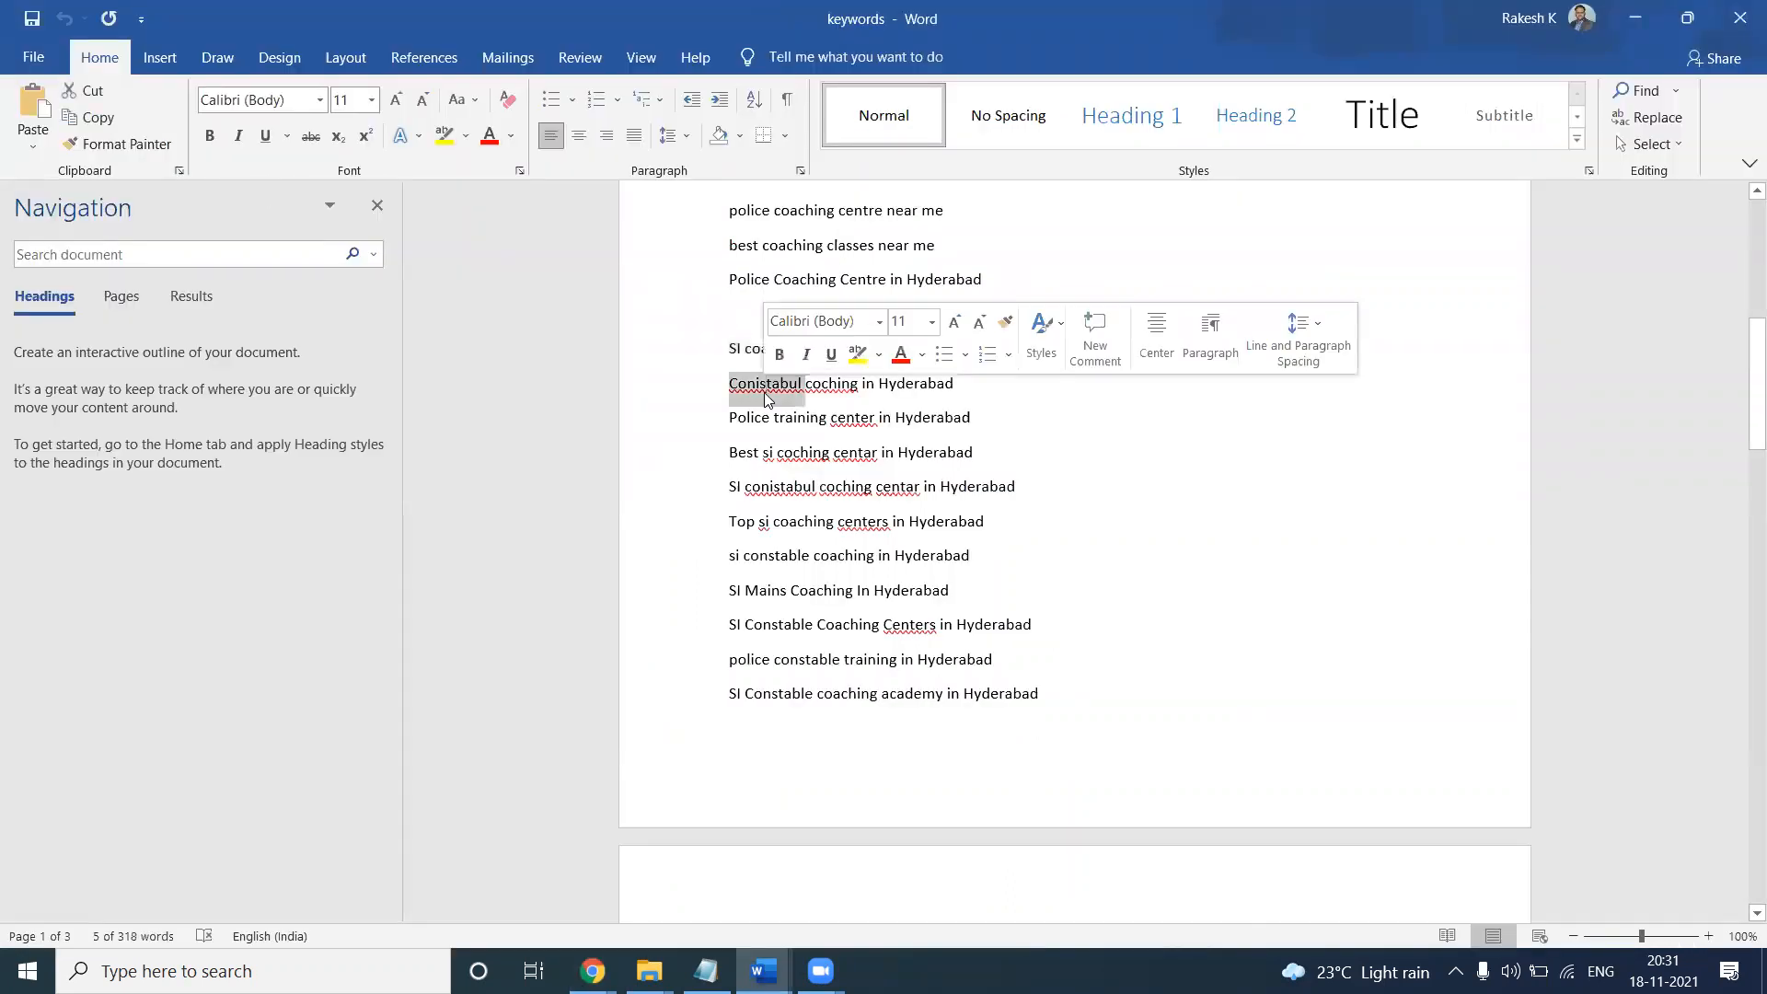
double_click(818, 661)
key(ctrl+c)
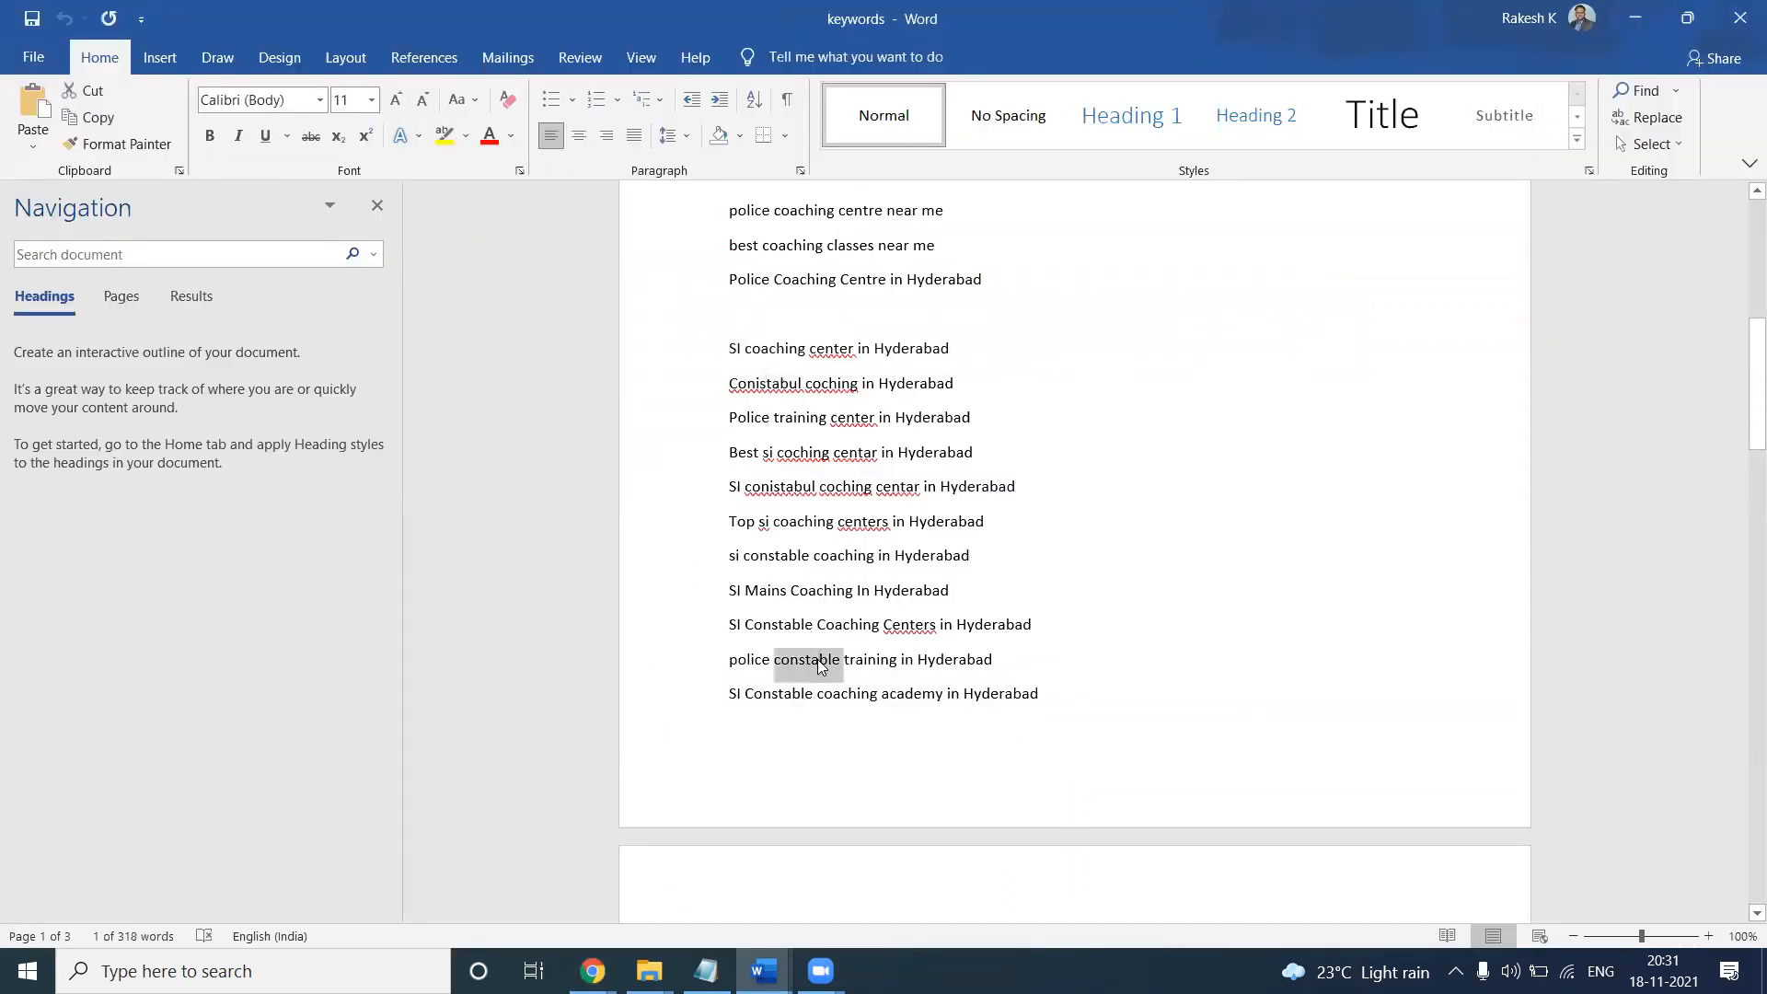
Insert "constable" after SI in the Google query, search the suggested "si constable coaching centres in hyderabad", and look through the results
key(alt+Tab)
click(258, 153)
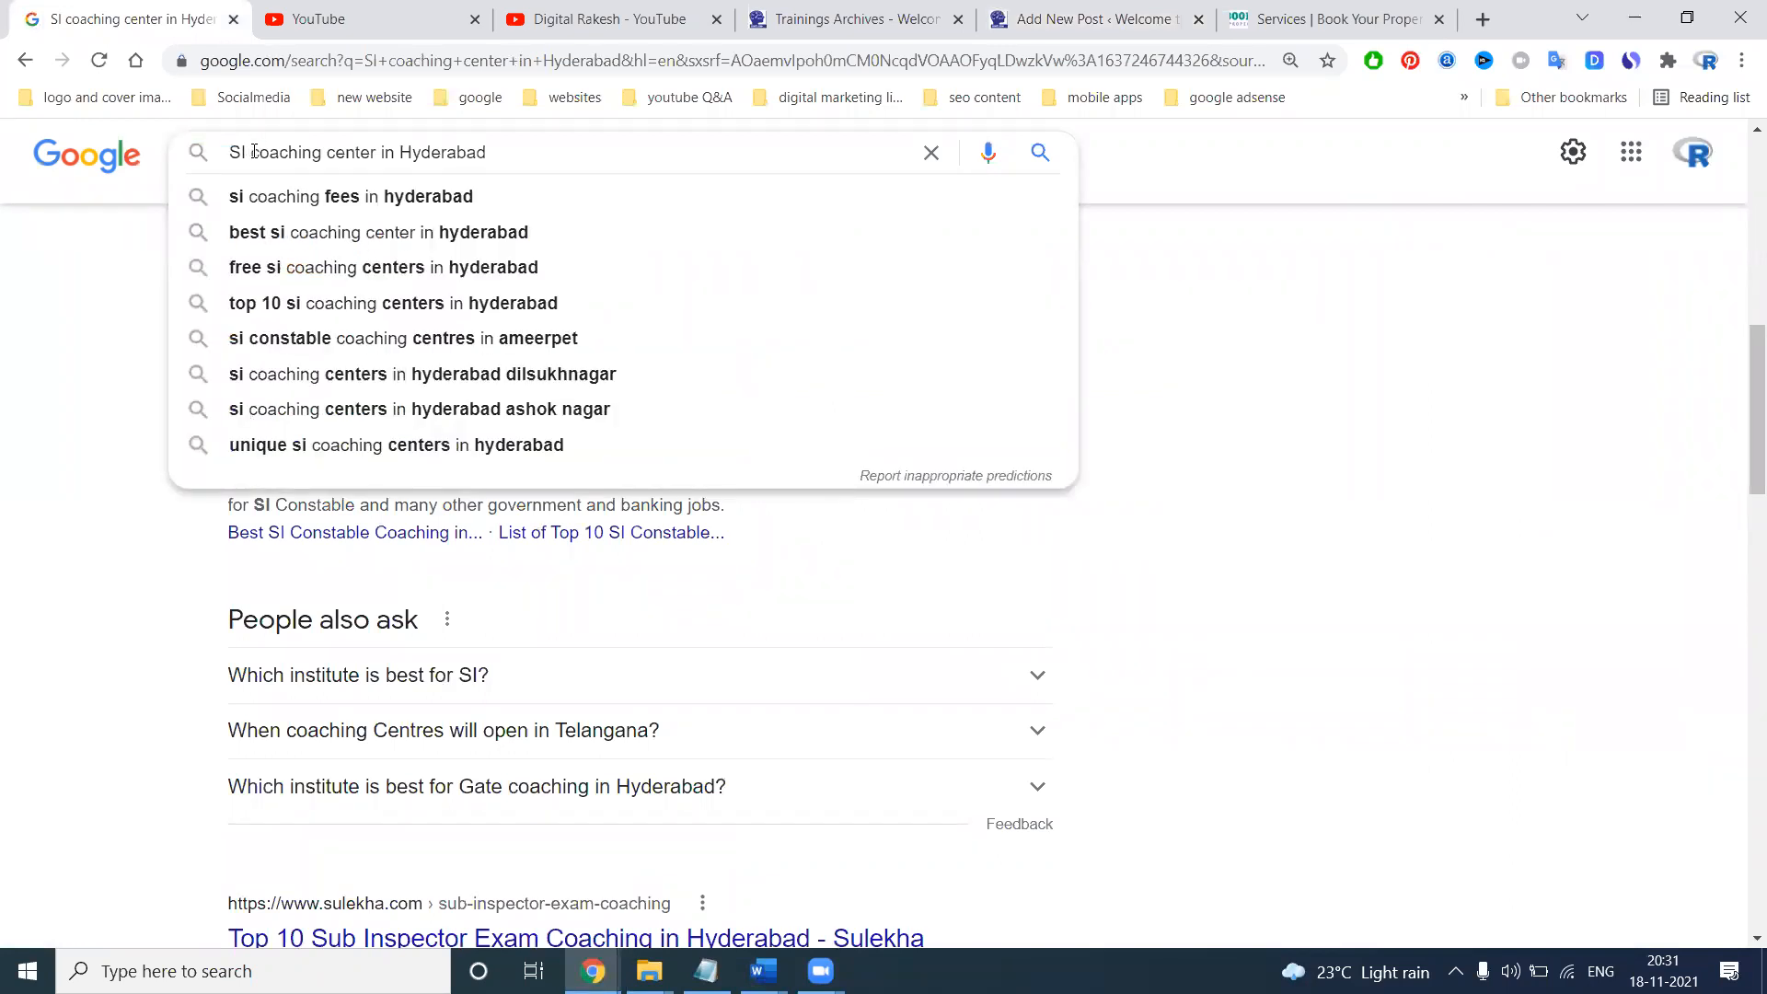
key(ctrl+v)
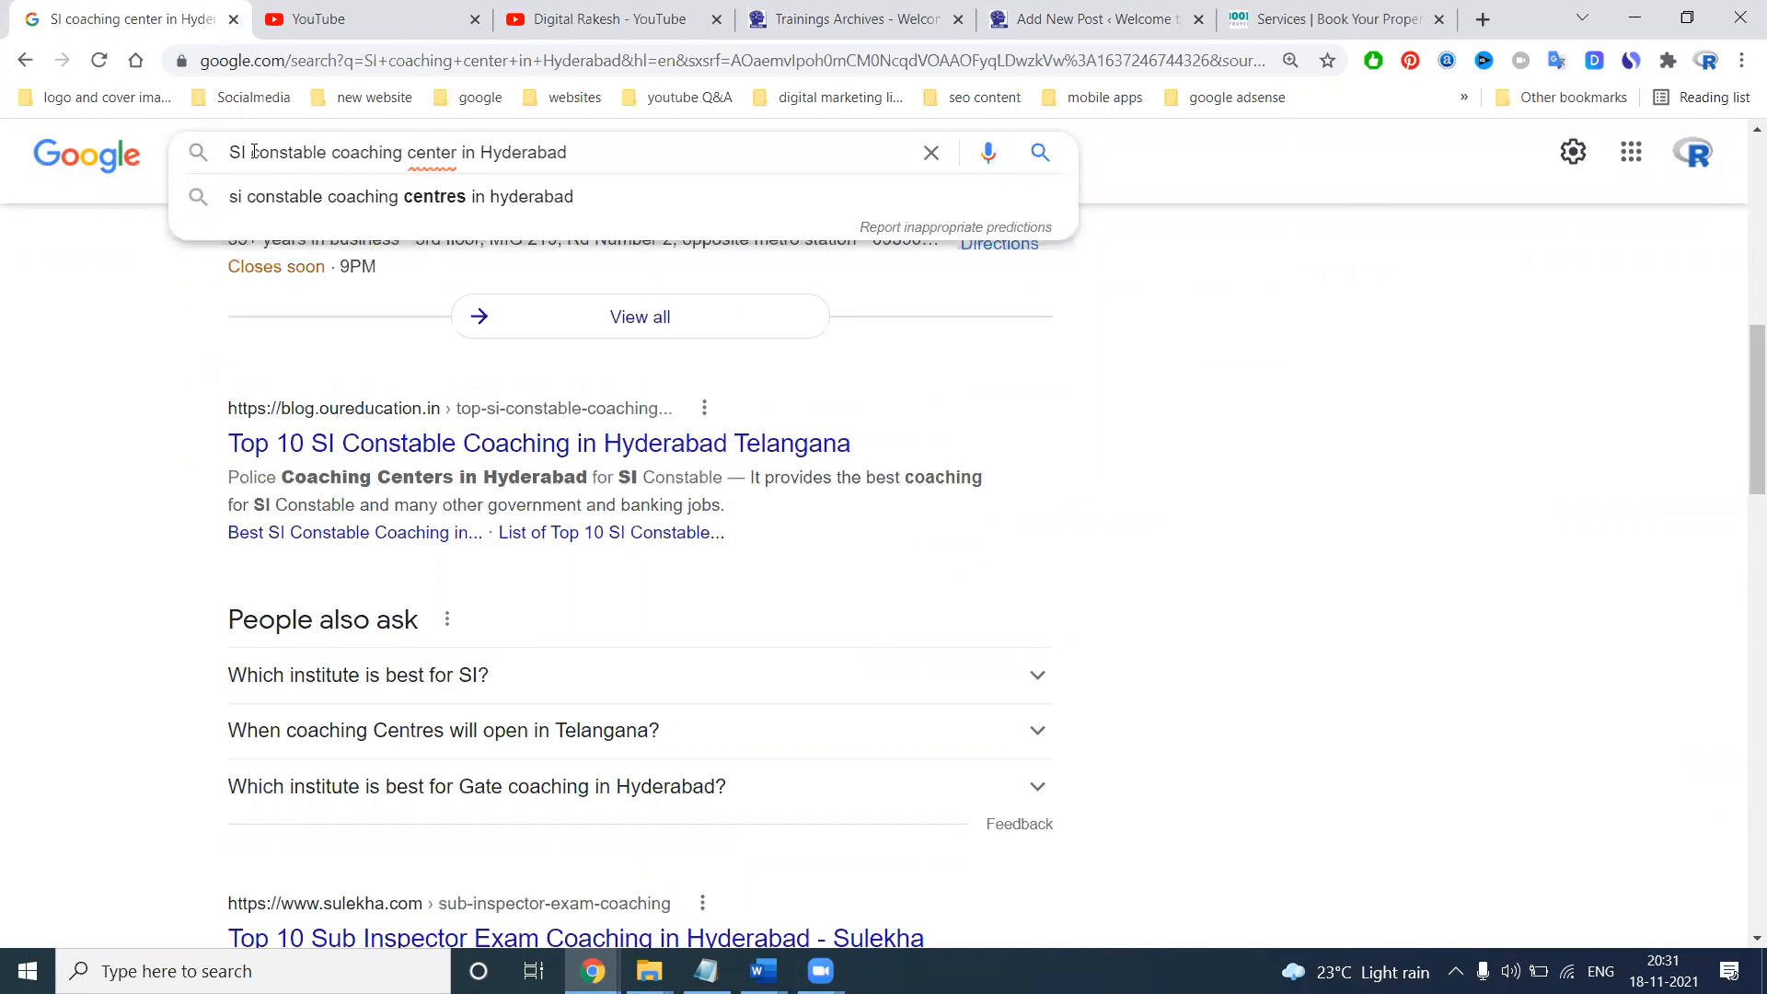
click(465, 196)
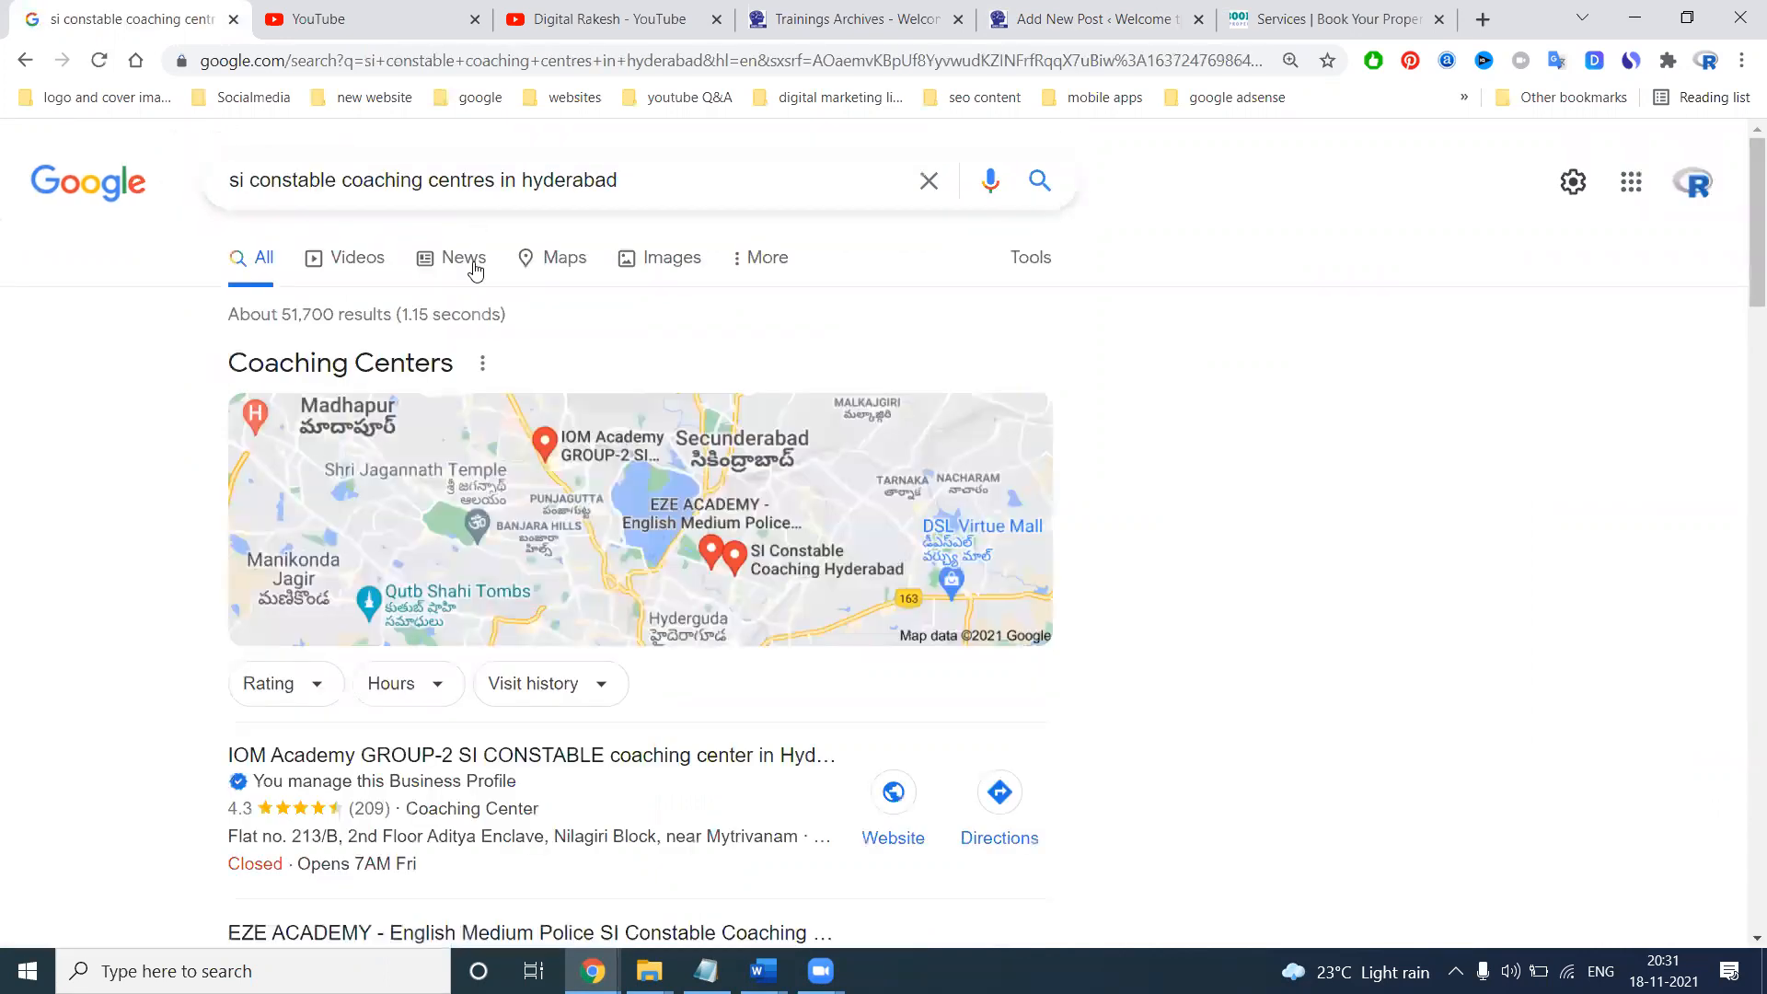
scroll(261, 406, down, 10)
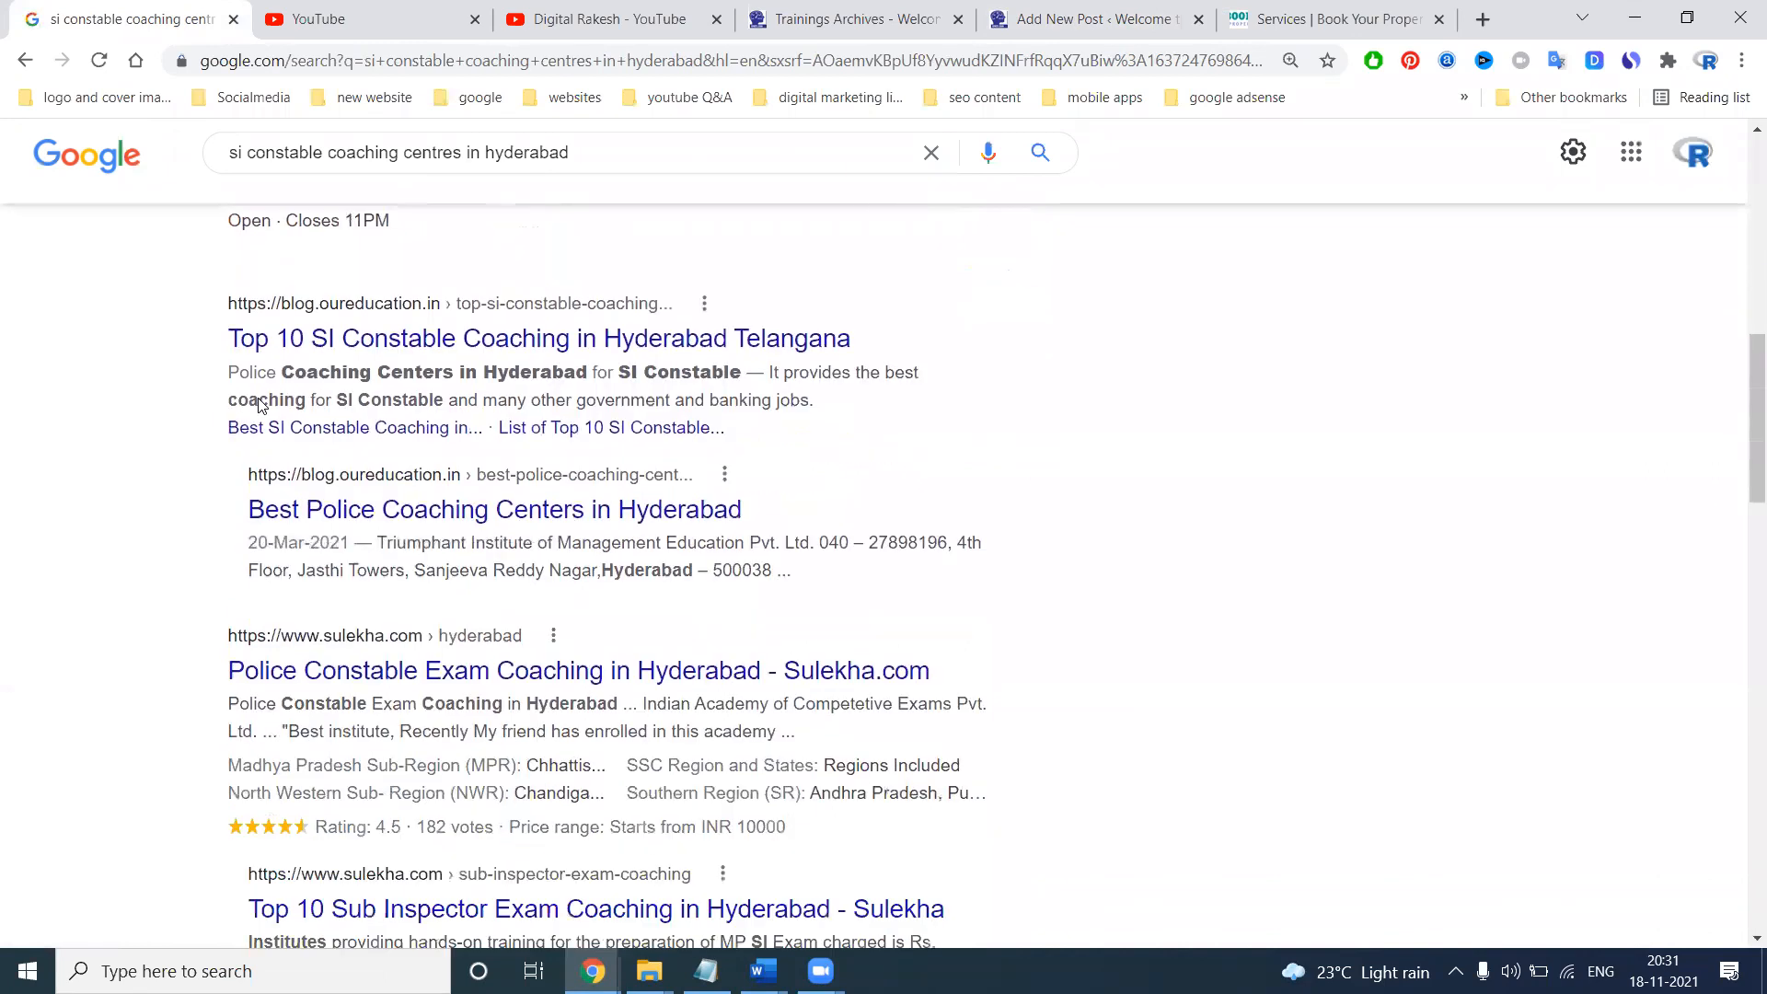
scroll(261, 406, down, 2)
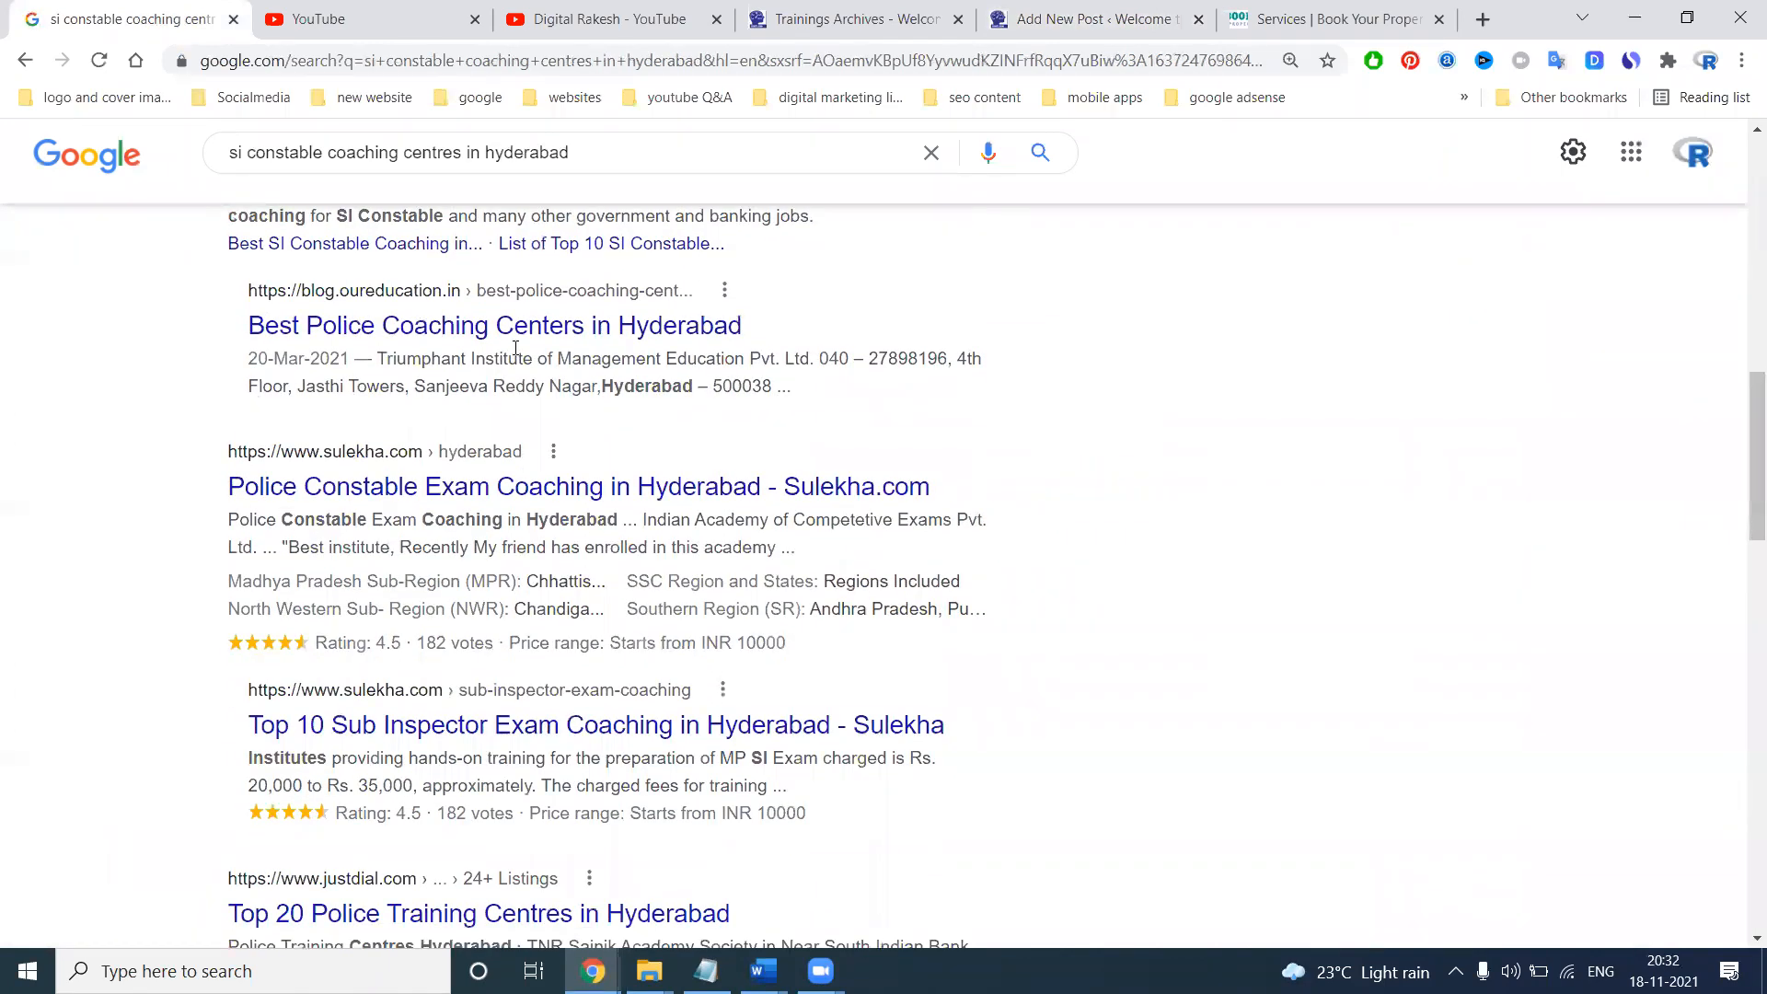
Copy the search phrase "si constable coaching centres in hyderabad" and paste it as the new WordPress post's title
click(467, 150)
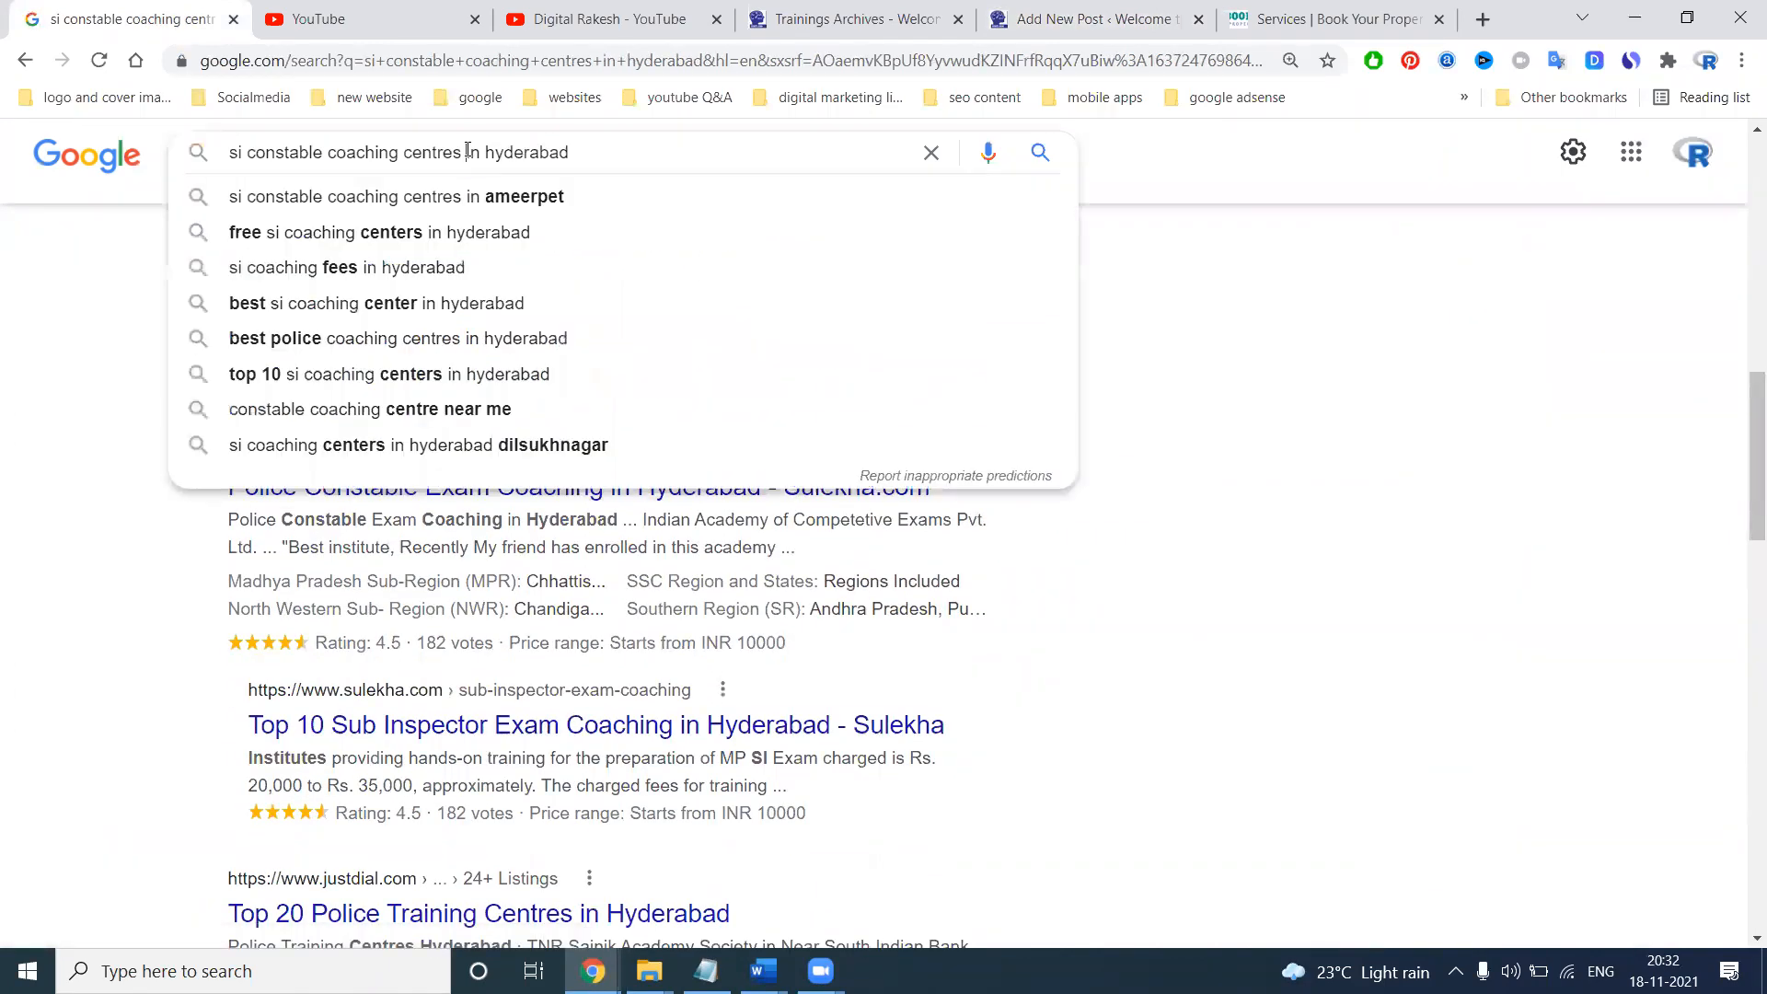
key(ctrl+a)
key(ctrl+c)
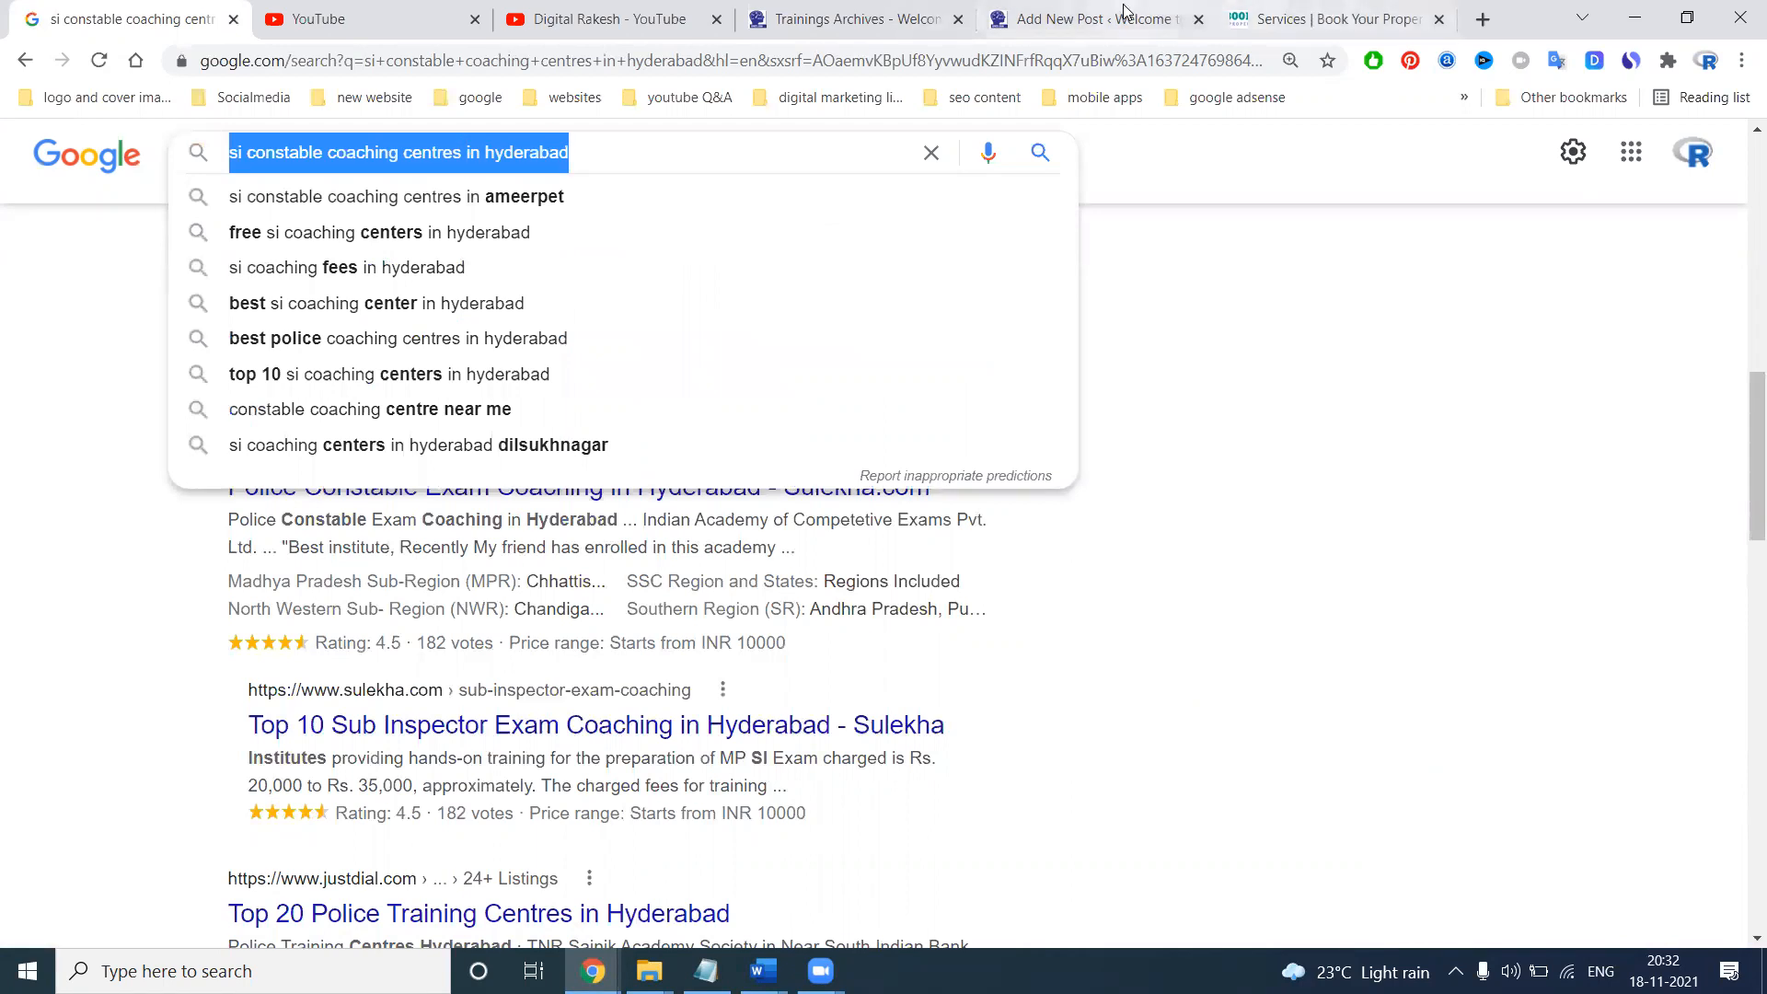
click(1085, 18)
click(412, 298)
key(ctrl+v)
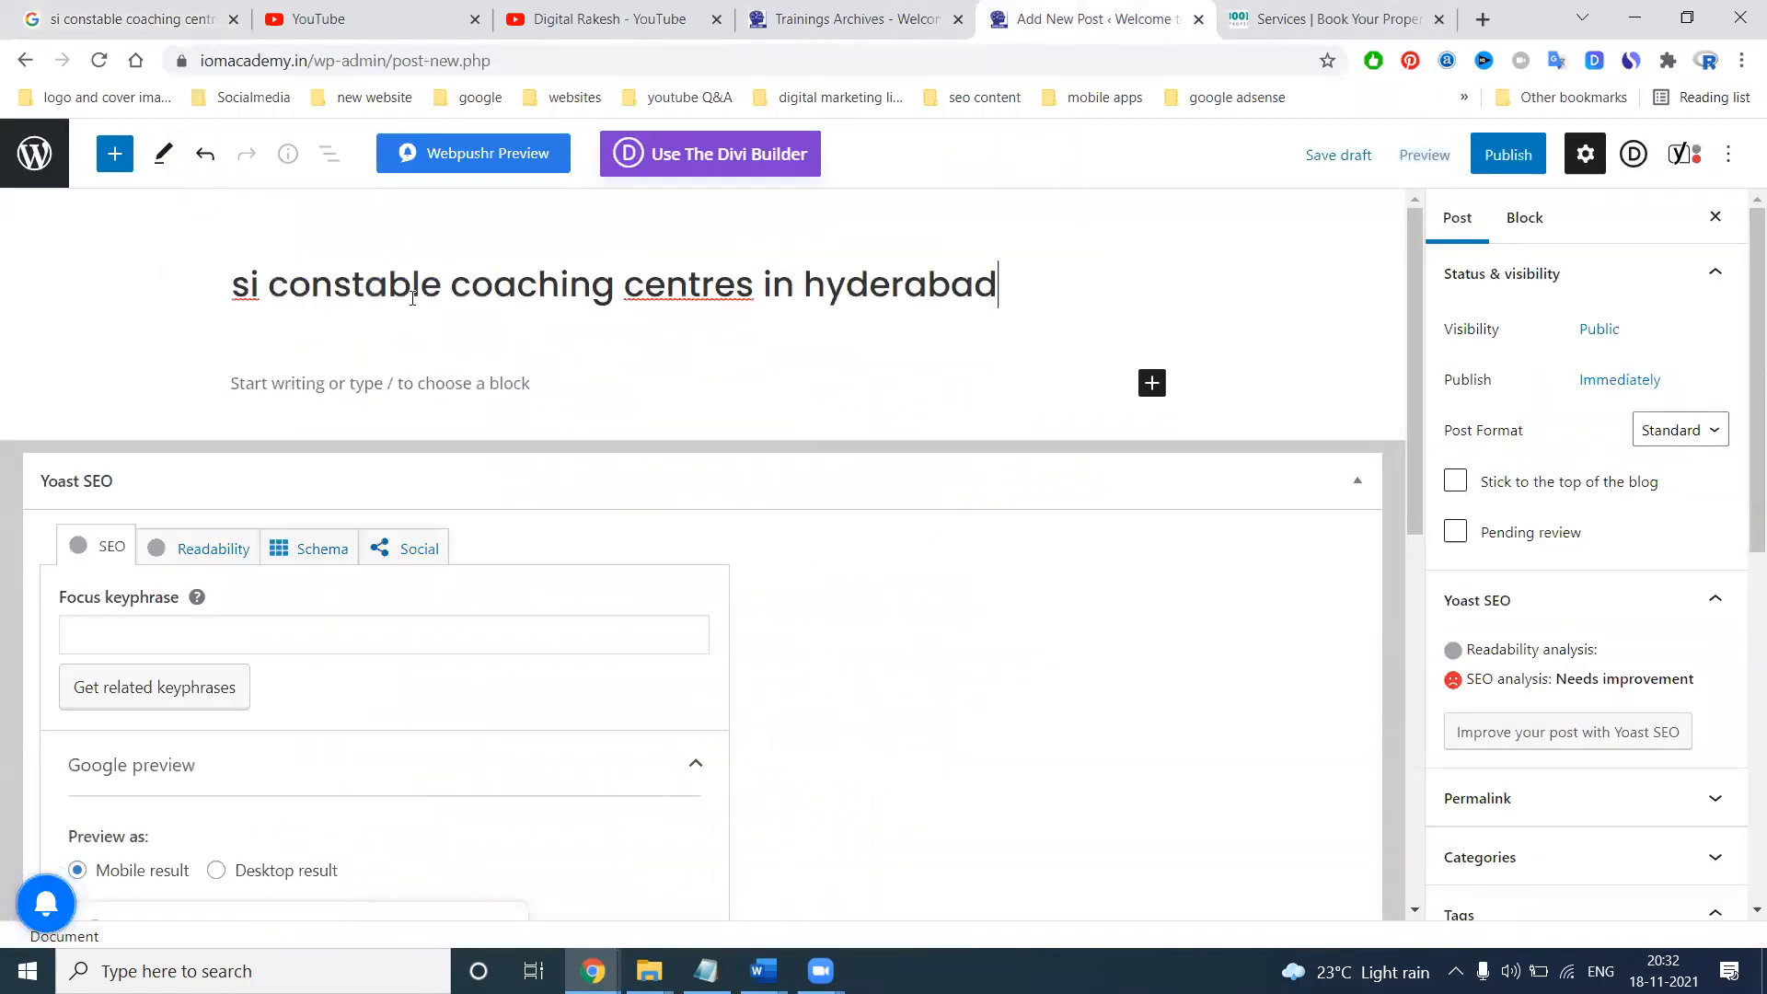
Insert an image block below the post title and upload the "si training Hyderabad" picture from the iom academy folder
click(420, 381)
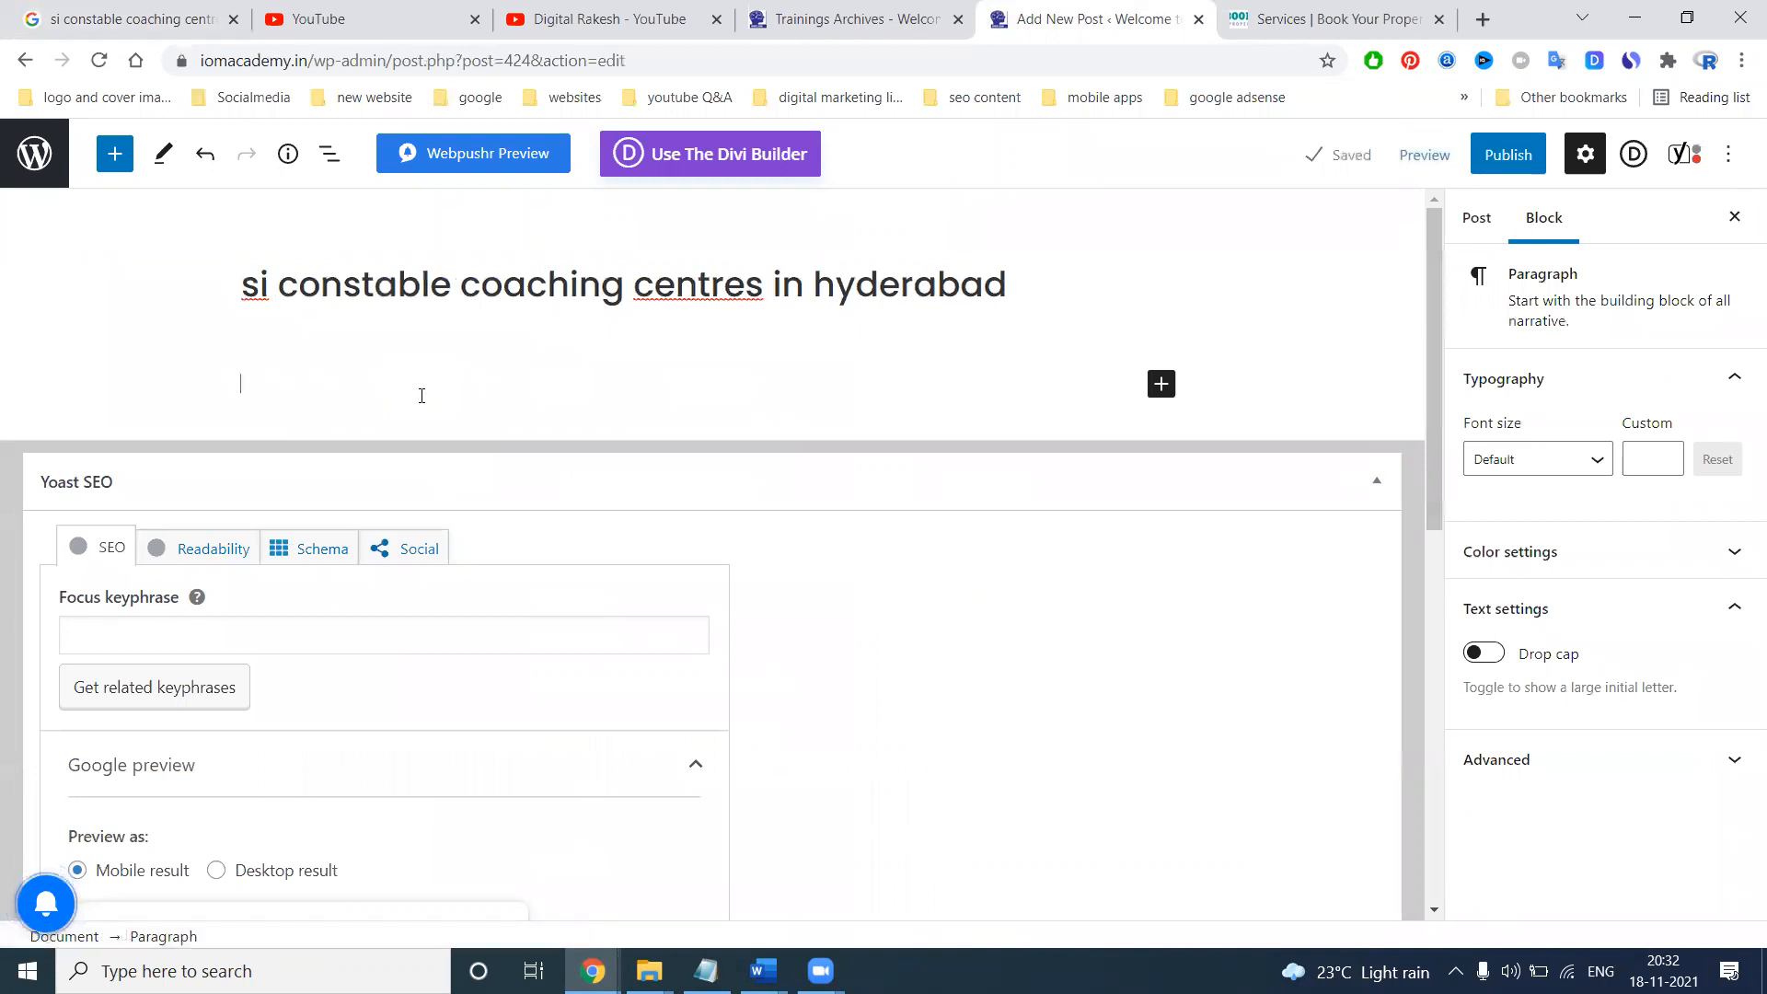
click(115, 154)
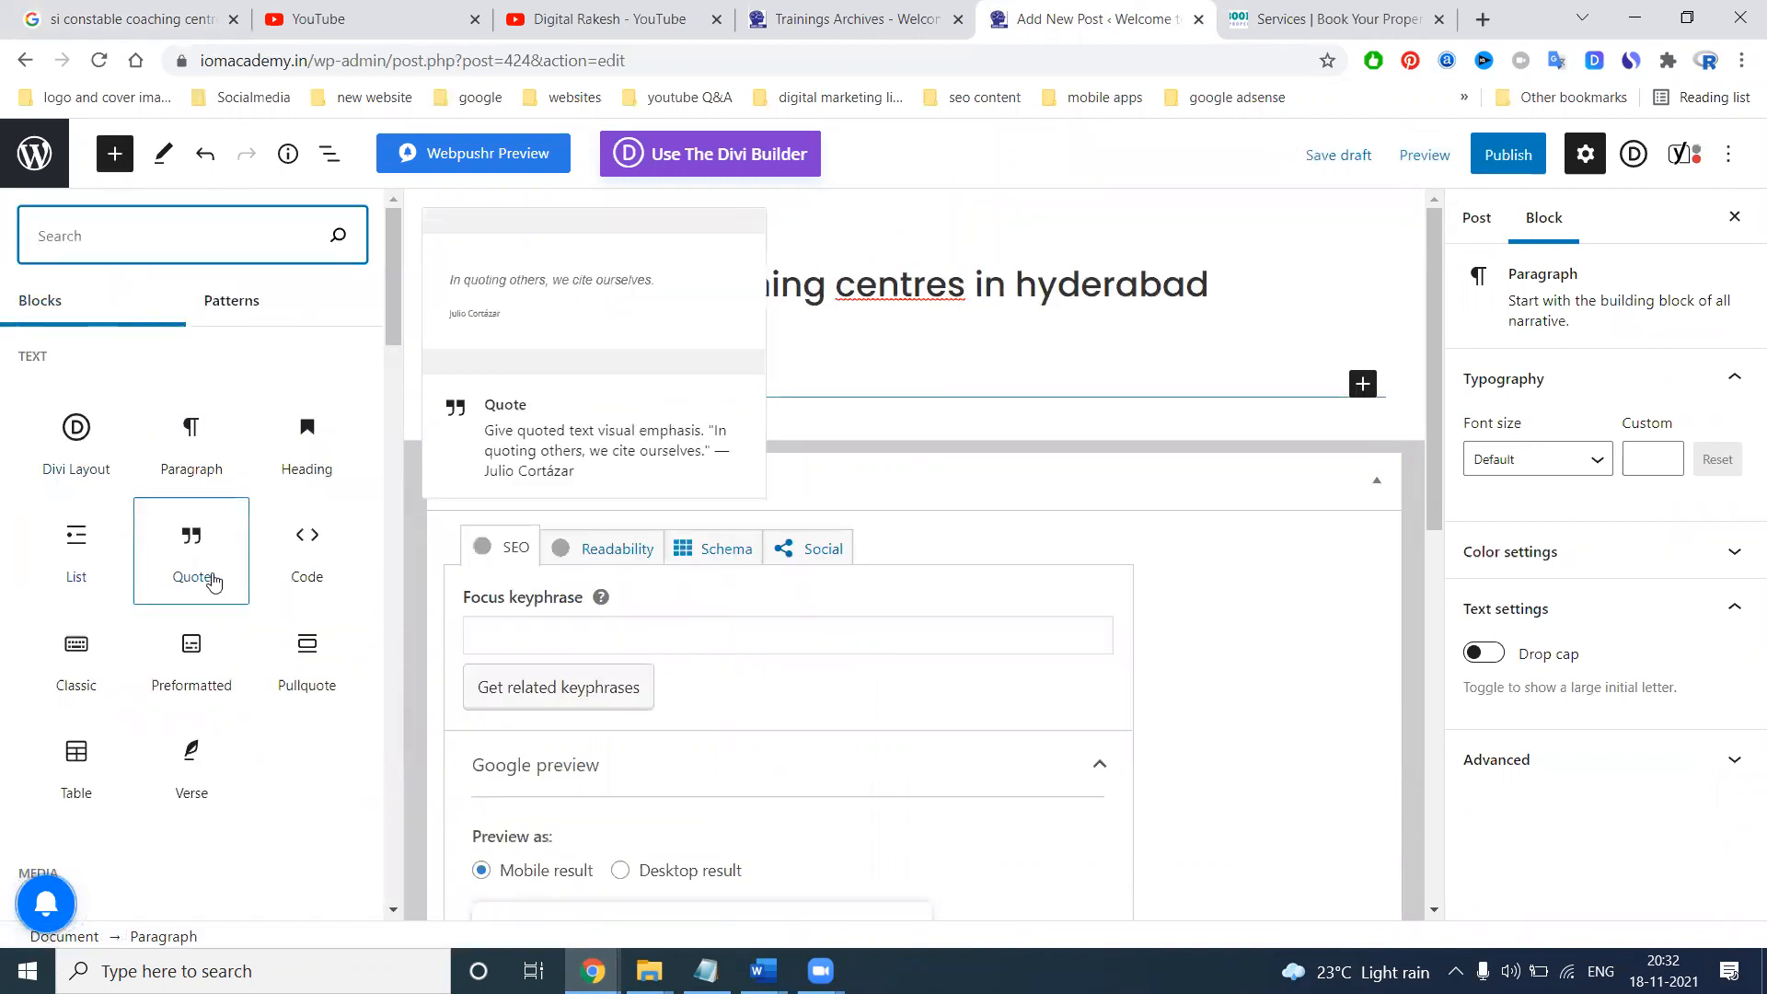
scroll(209, 579, down, 5)
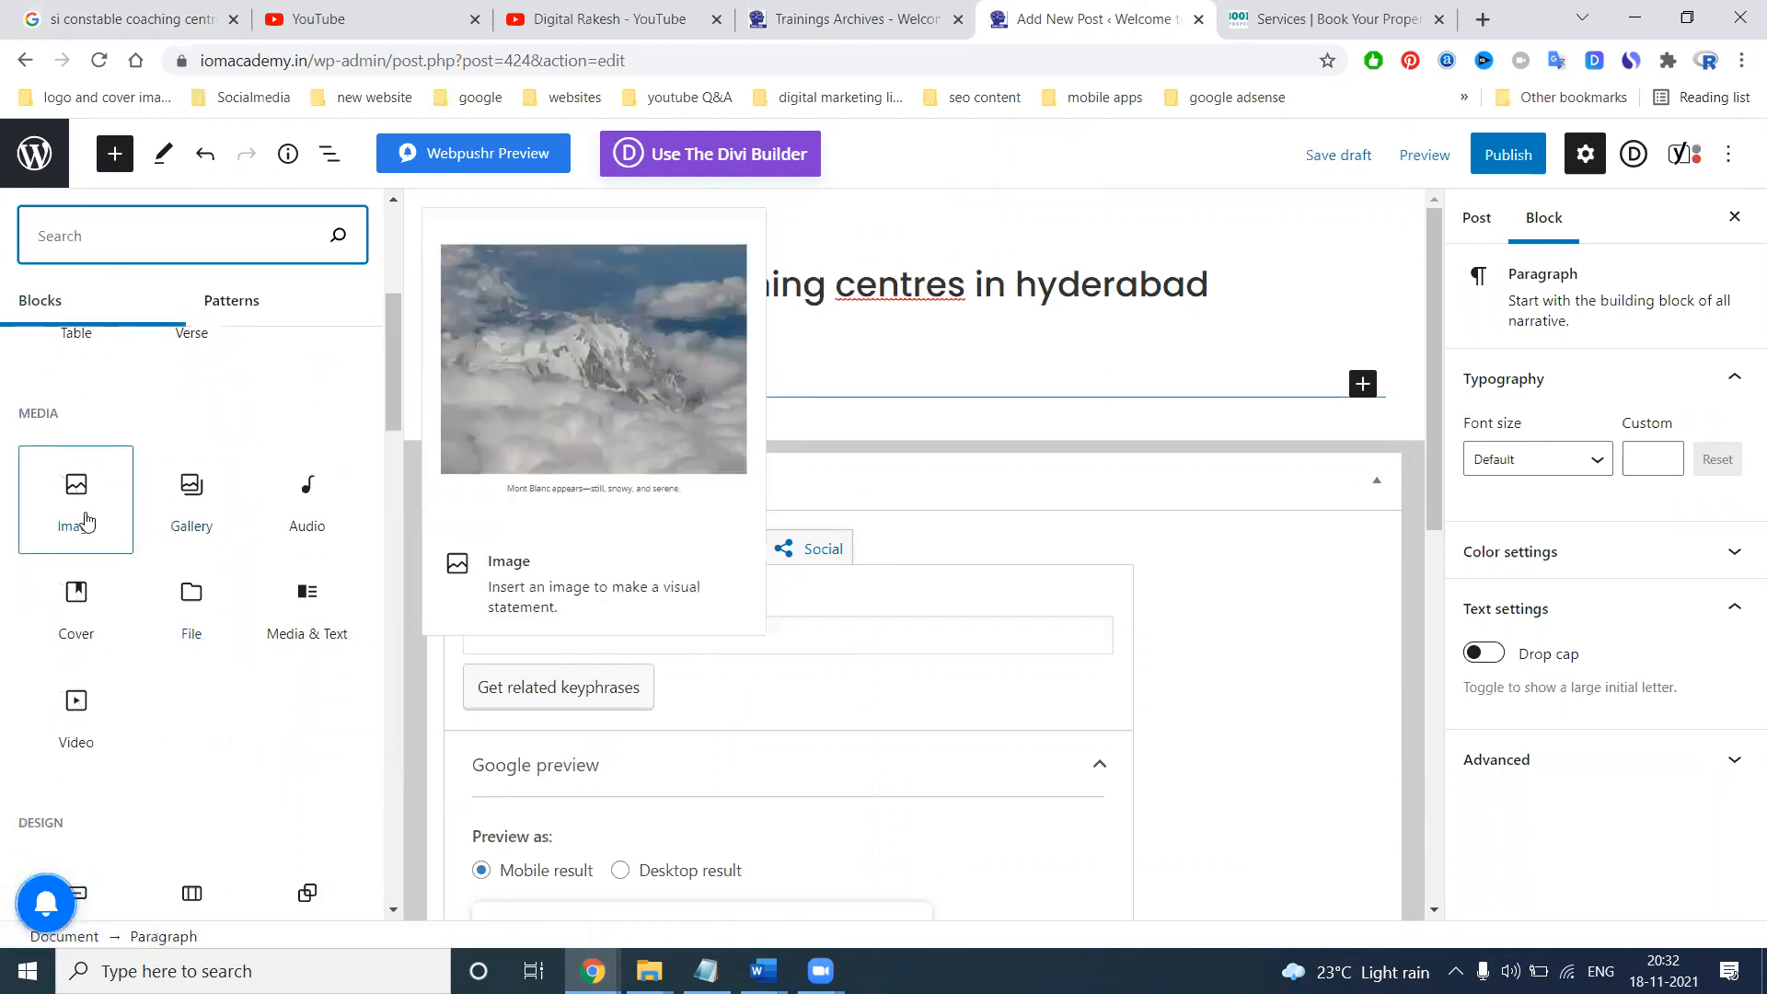
click(81, 517)
click(291, 523)
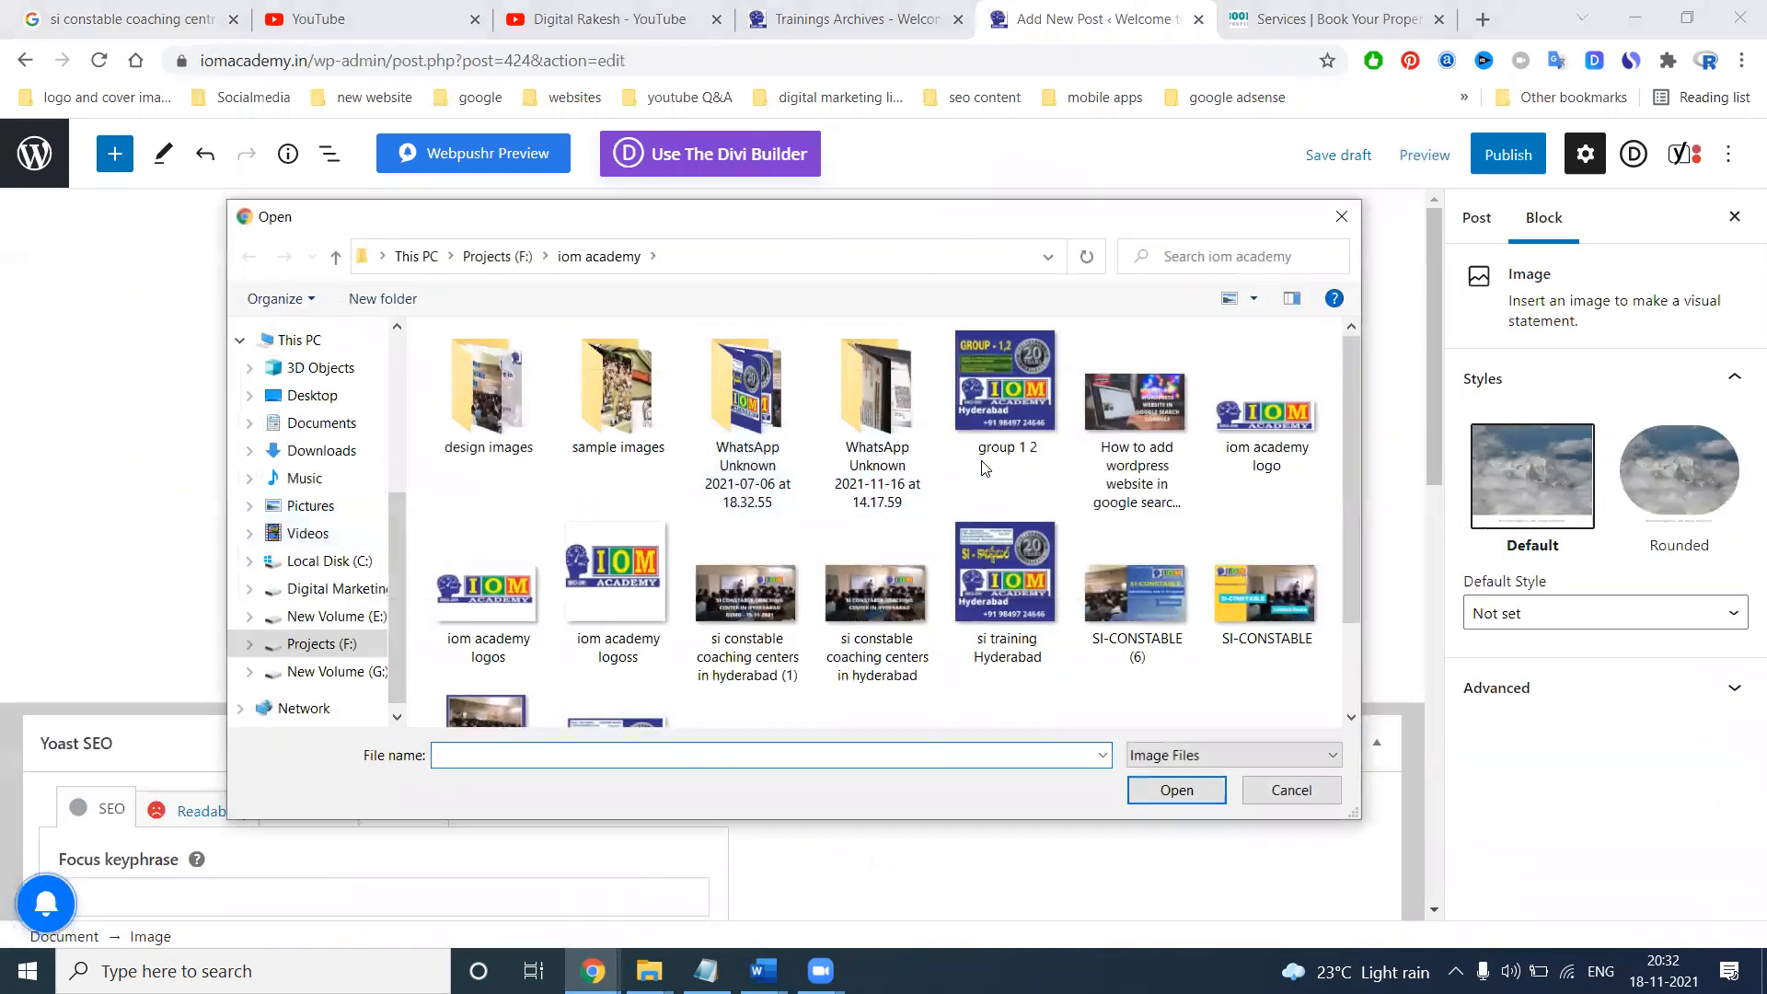
double_click(1026, 561)
scroll(939, 722, down, 3)
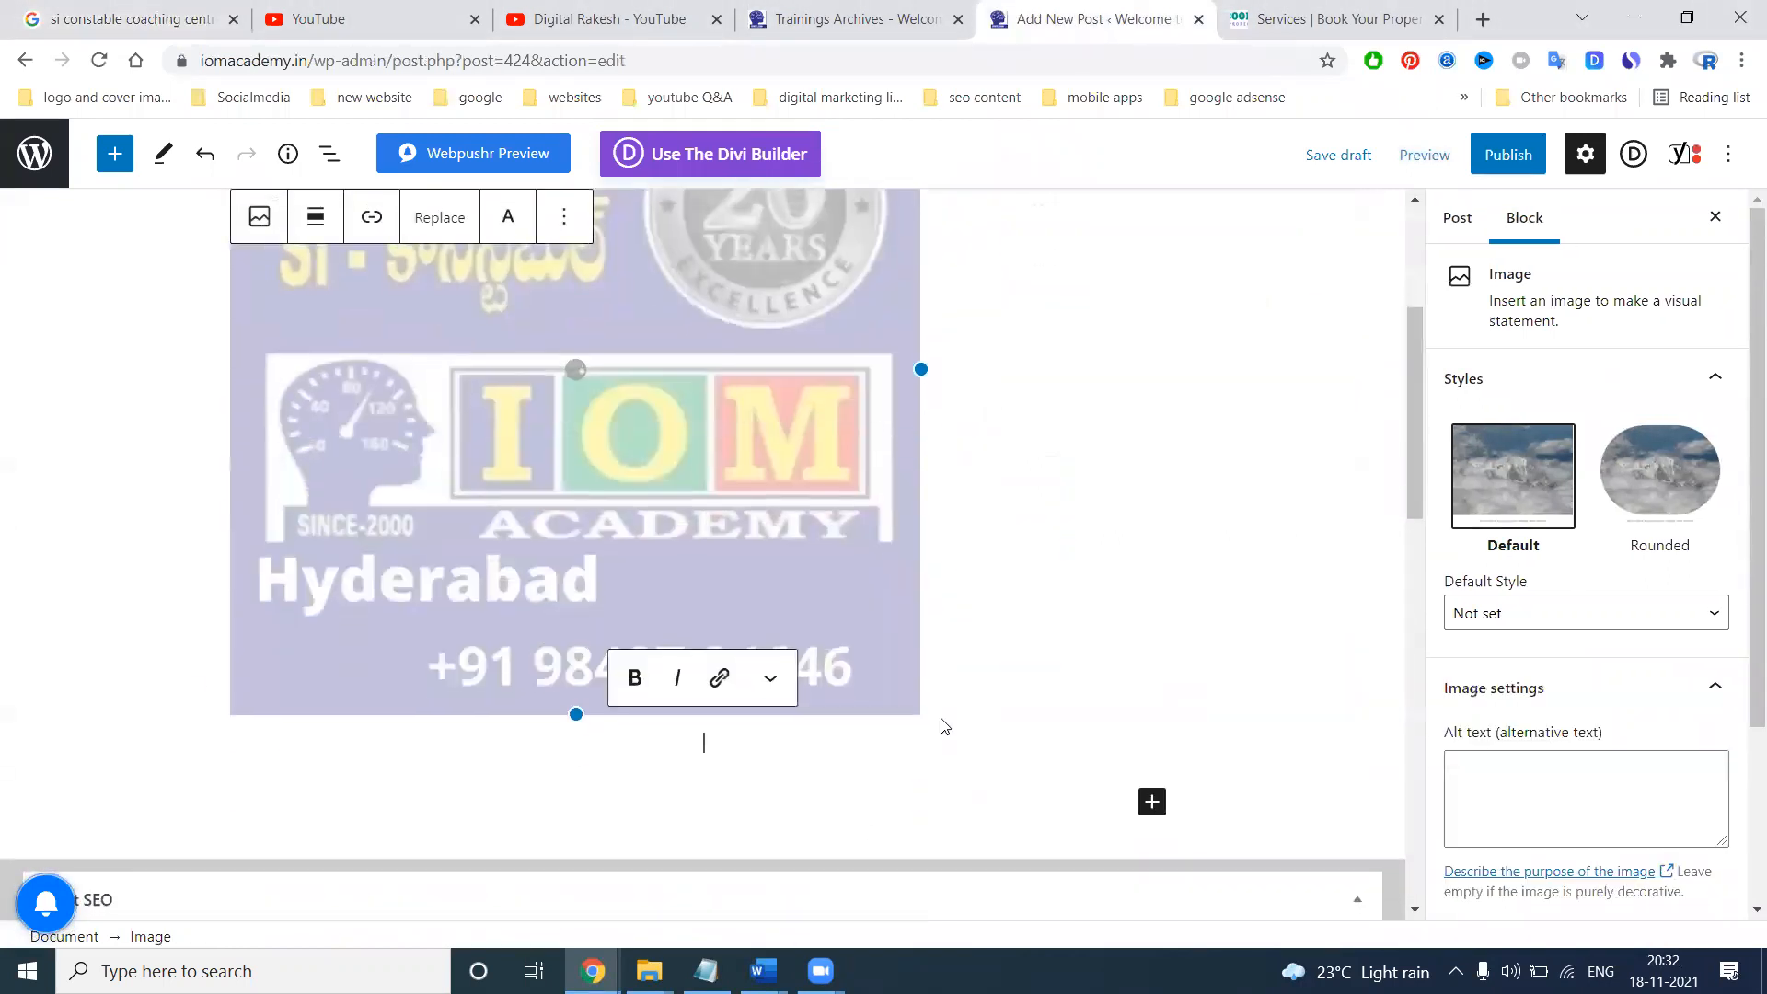
Copy the text from "Police Coaching Centre in Hyderabad" to "covid precautions" in the Notepad ads content file and paste it below the post image
key(alt+Tab)
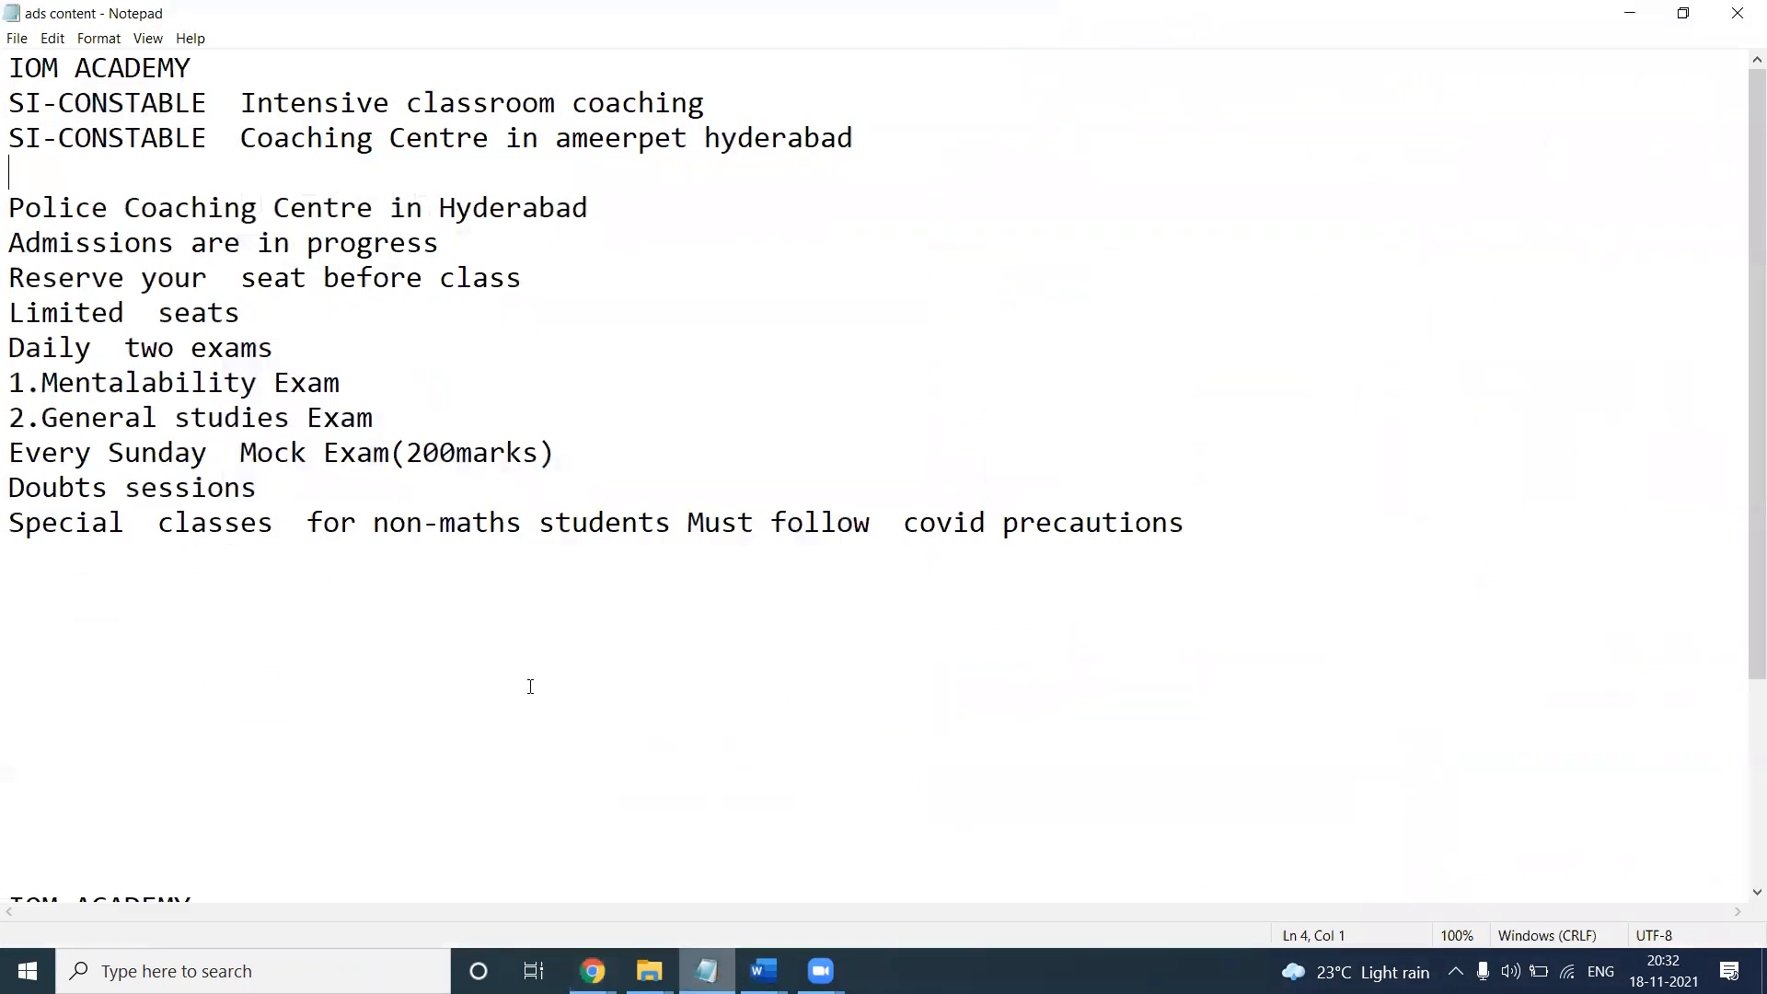
drag(1283, 553, 9, 219)
key(ctrl+c)
key(alt+Tab)
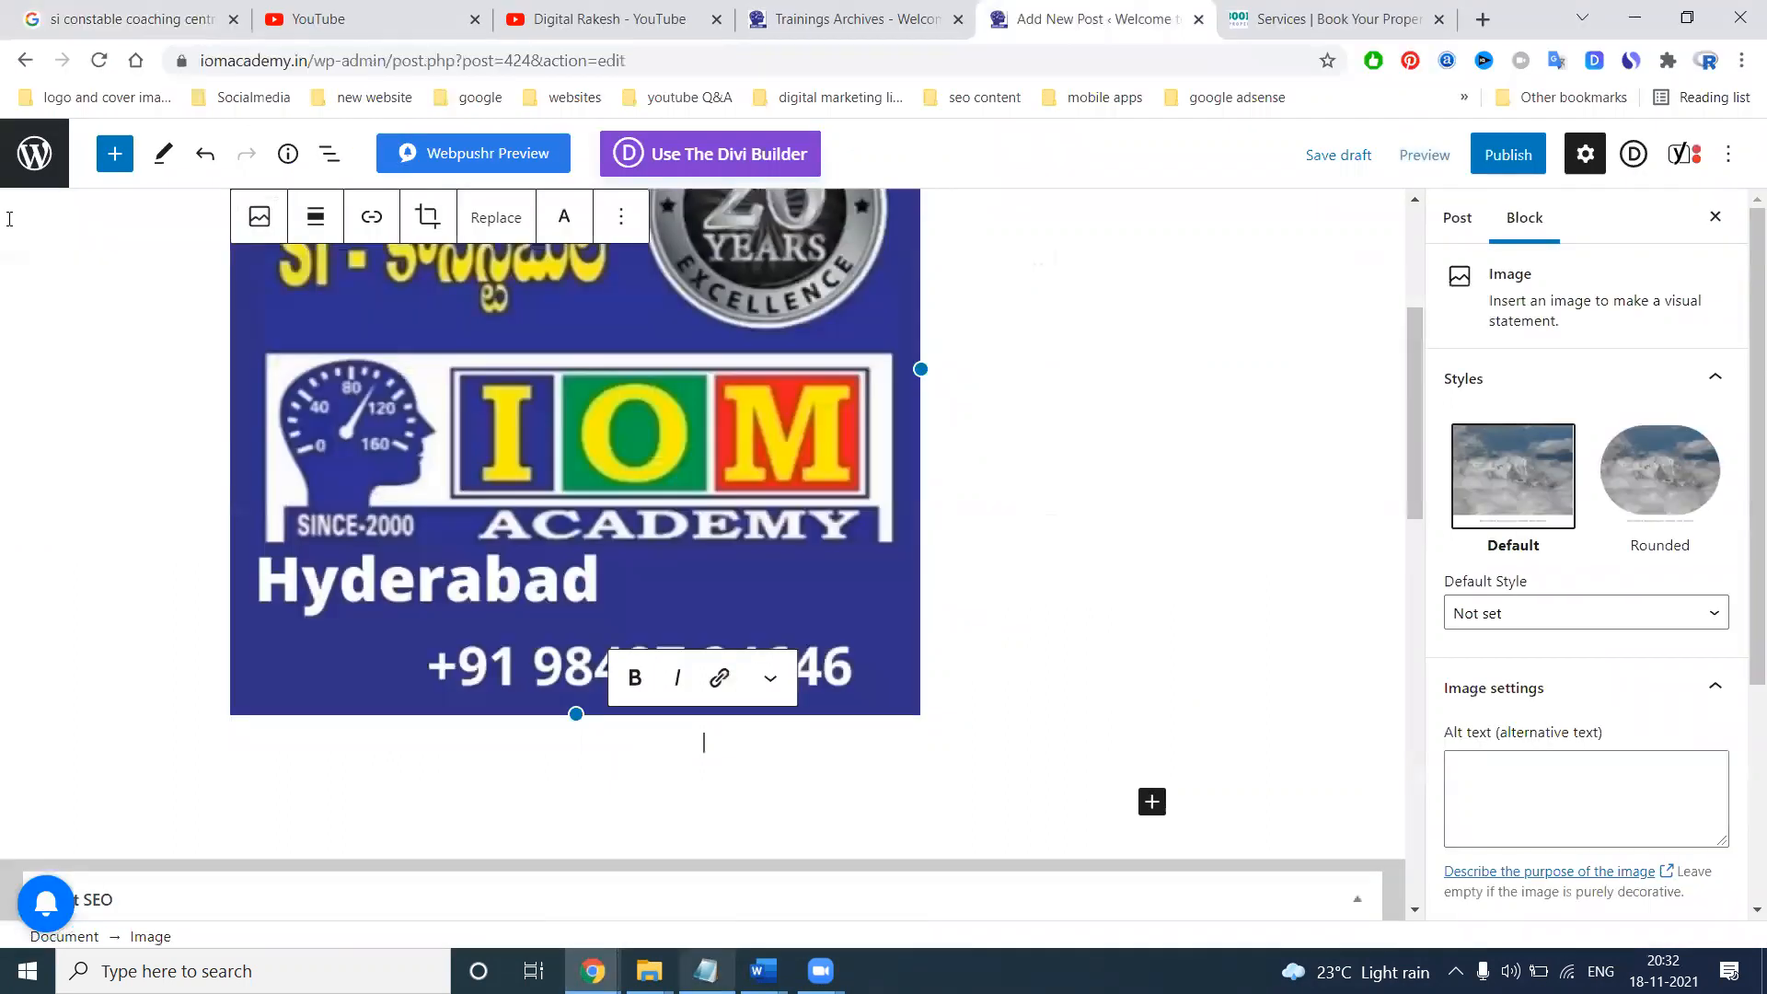
click(513, 721)
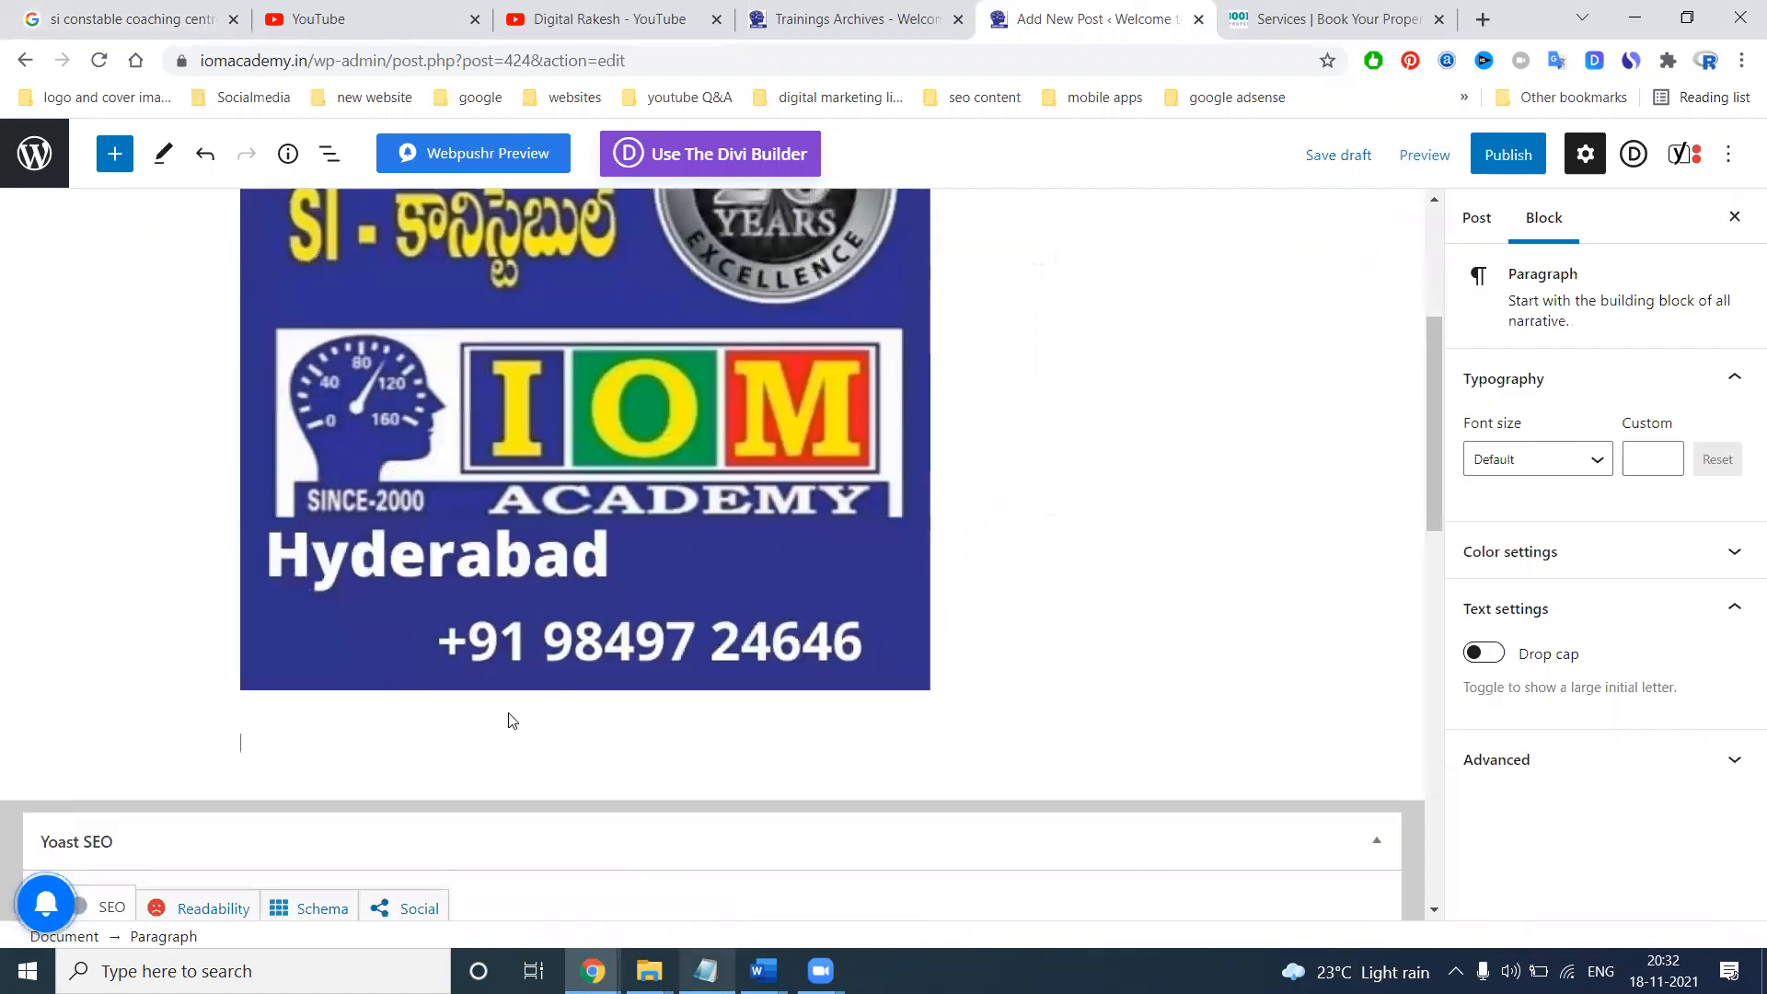
key(ctrl+v)
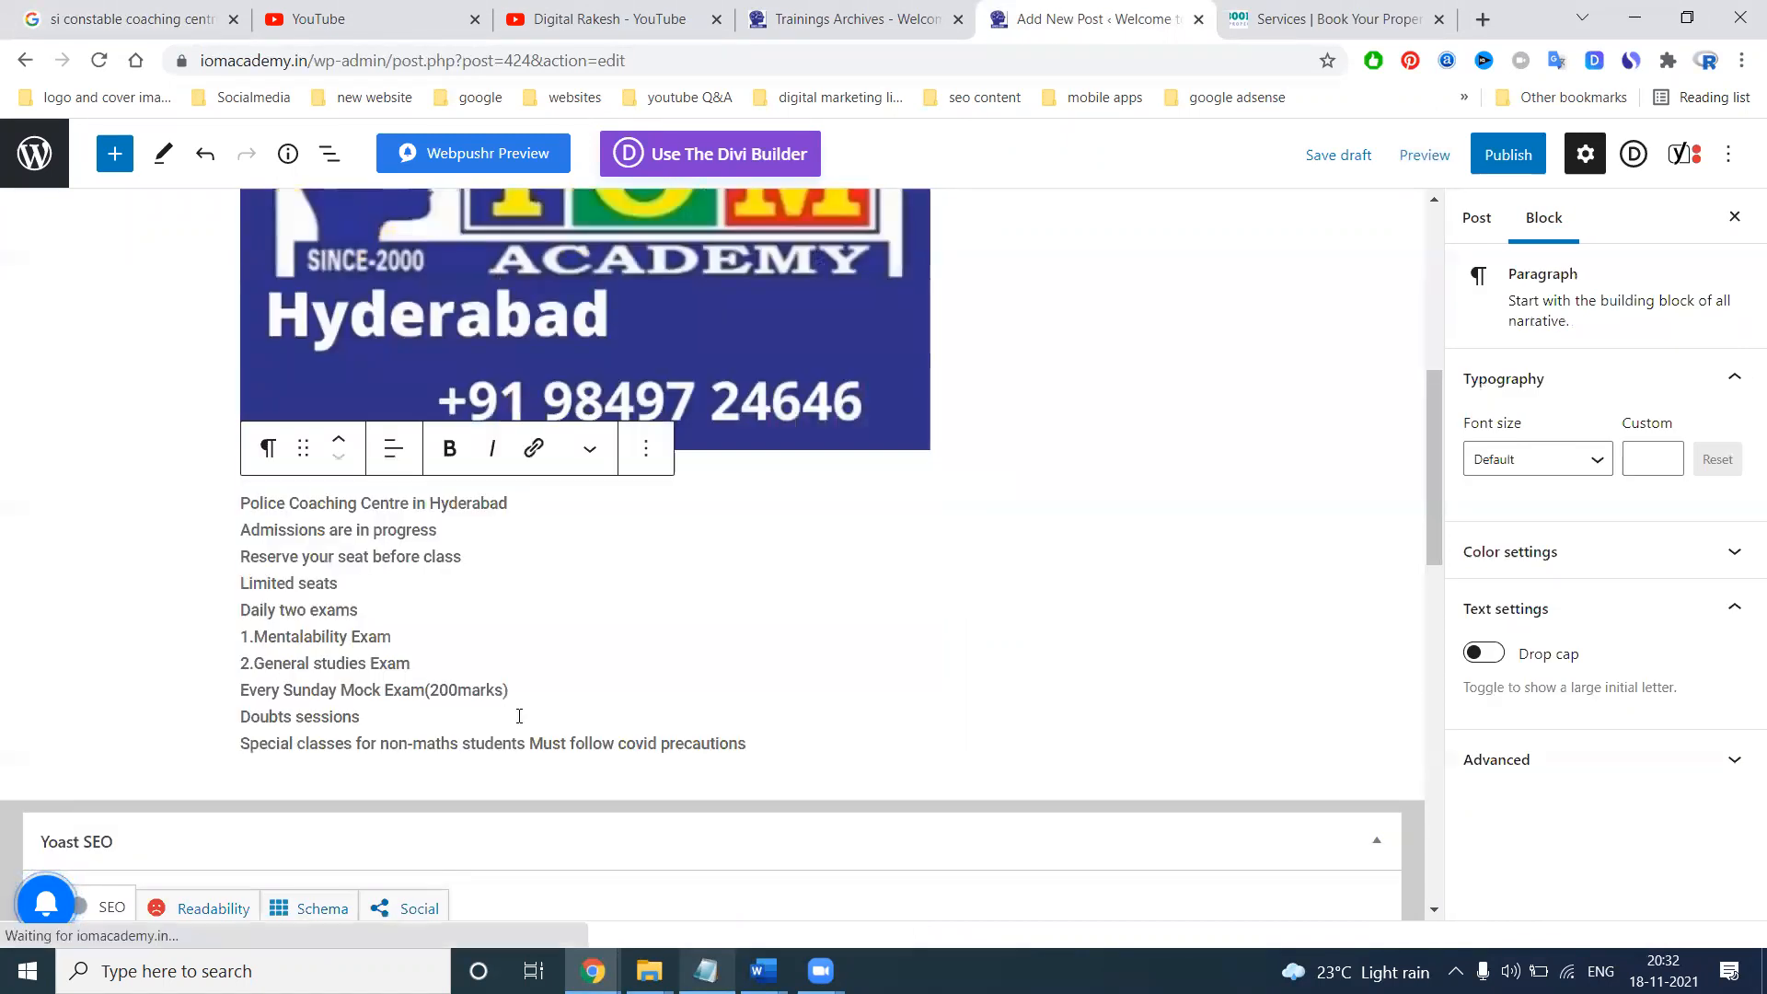
key(Return)
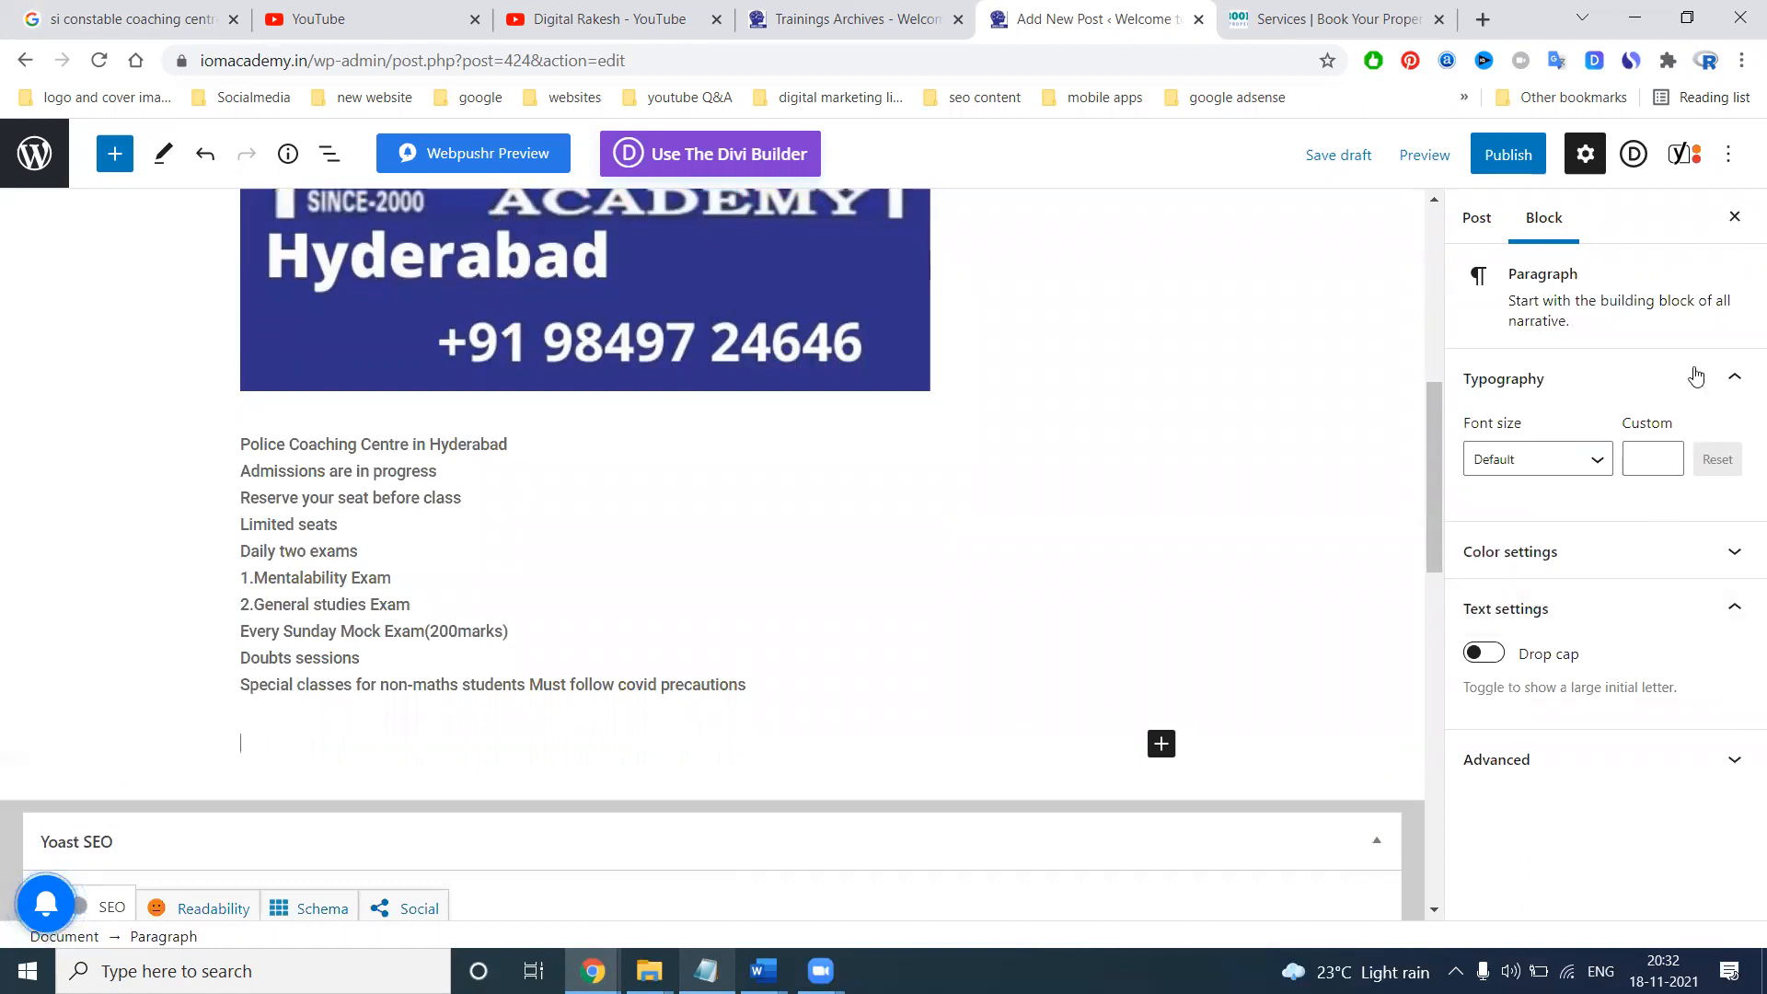
Show the post settings, check the permalink, and assign the post to the Trainings category
click(1477, 221)
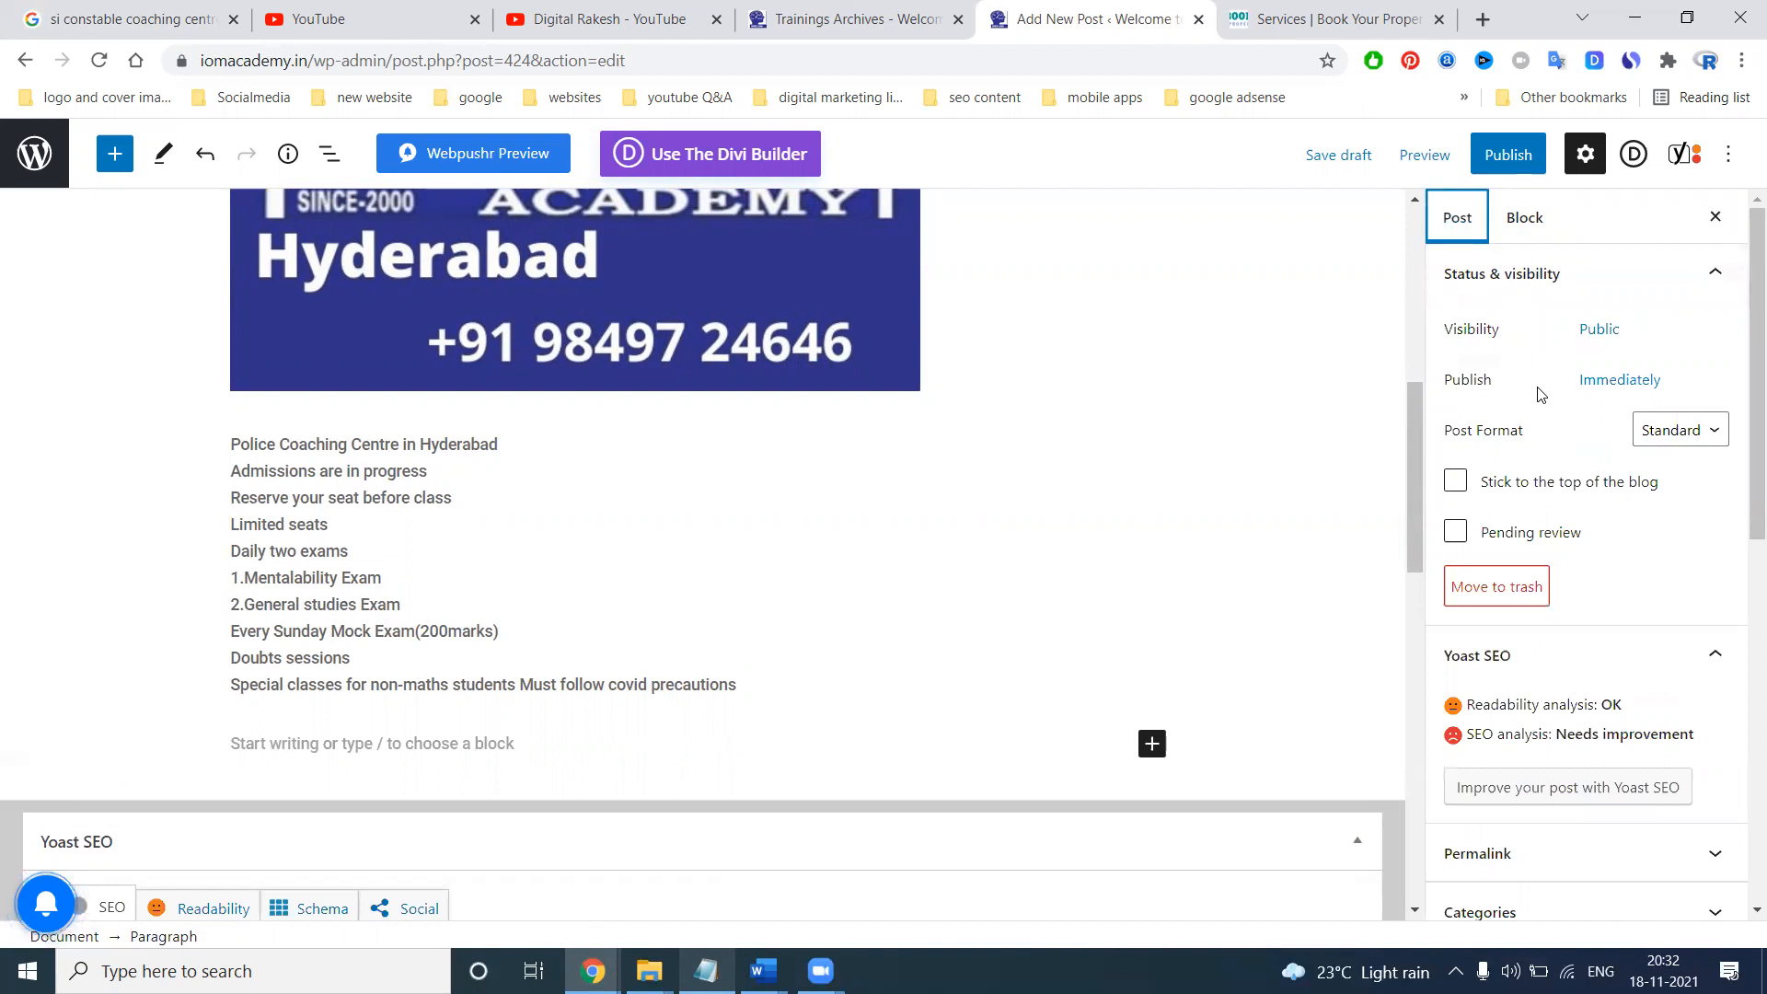
scroll(1542, 394, down, 4)
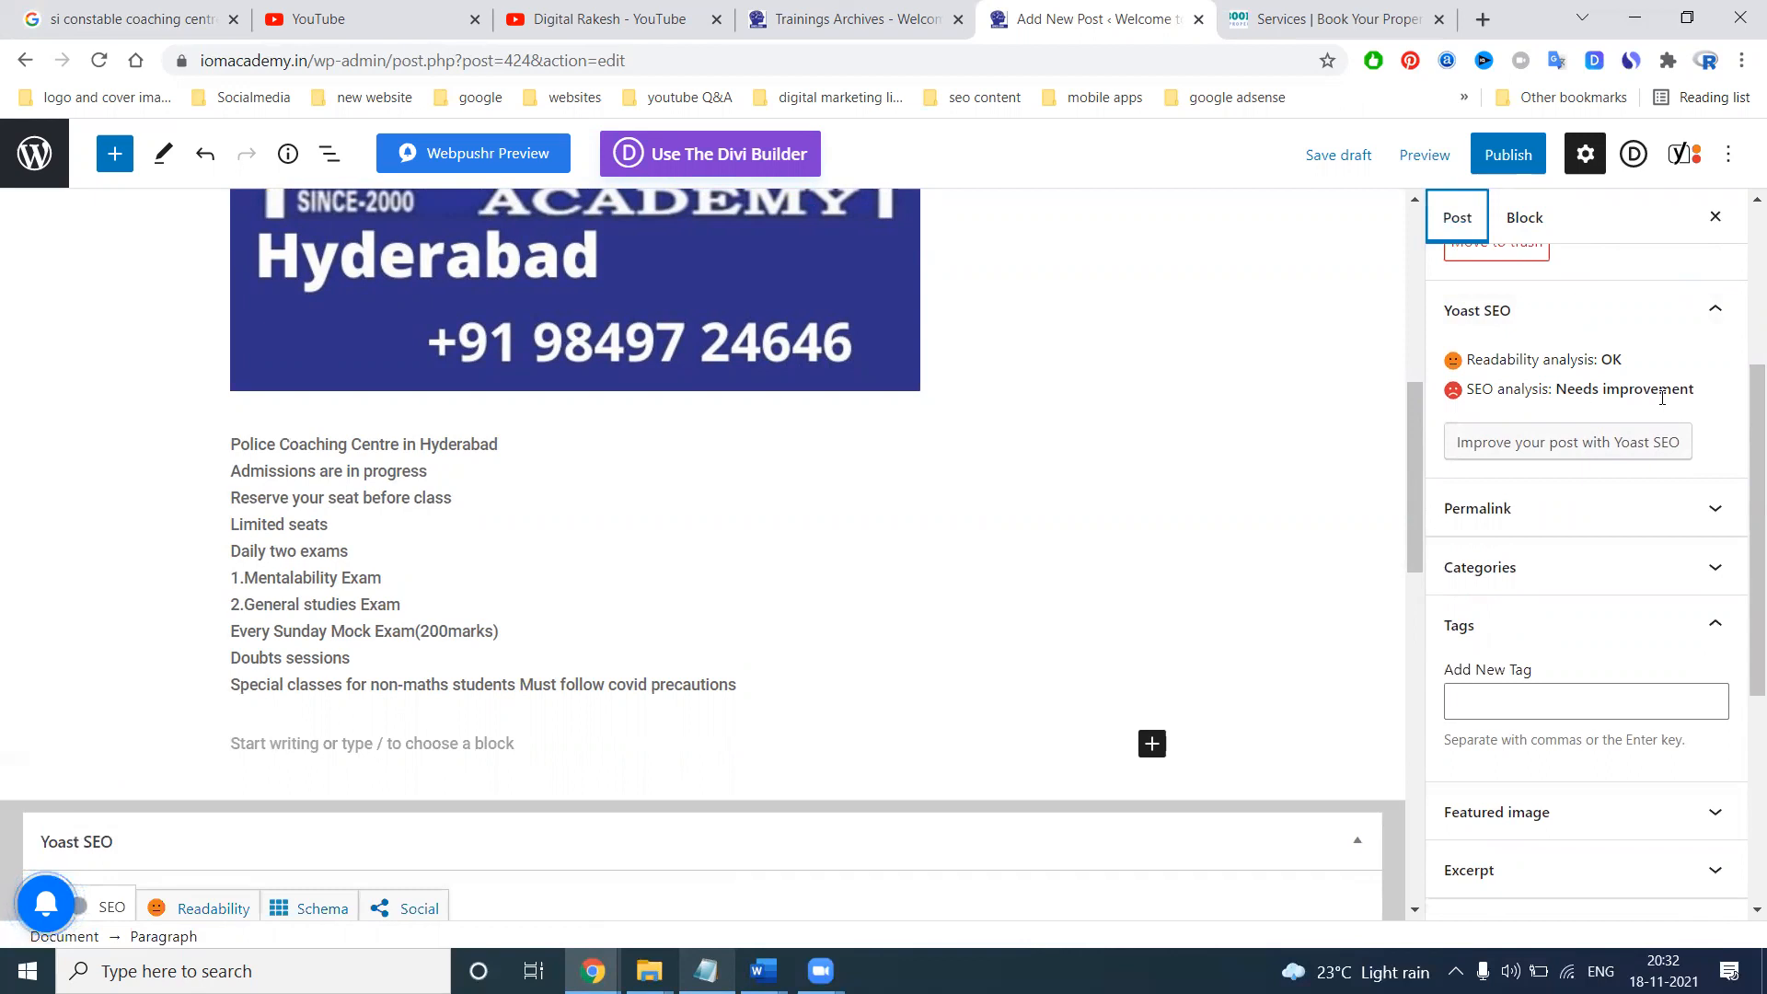
click(1563, 512)
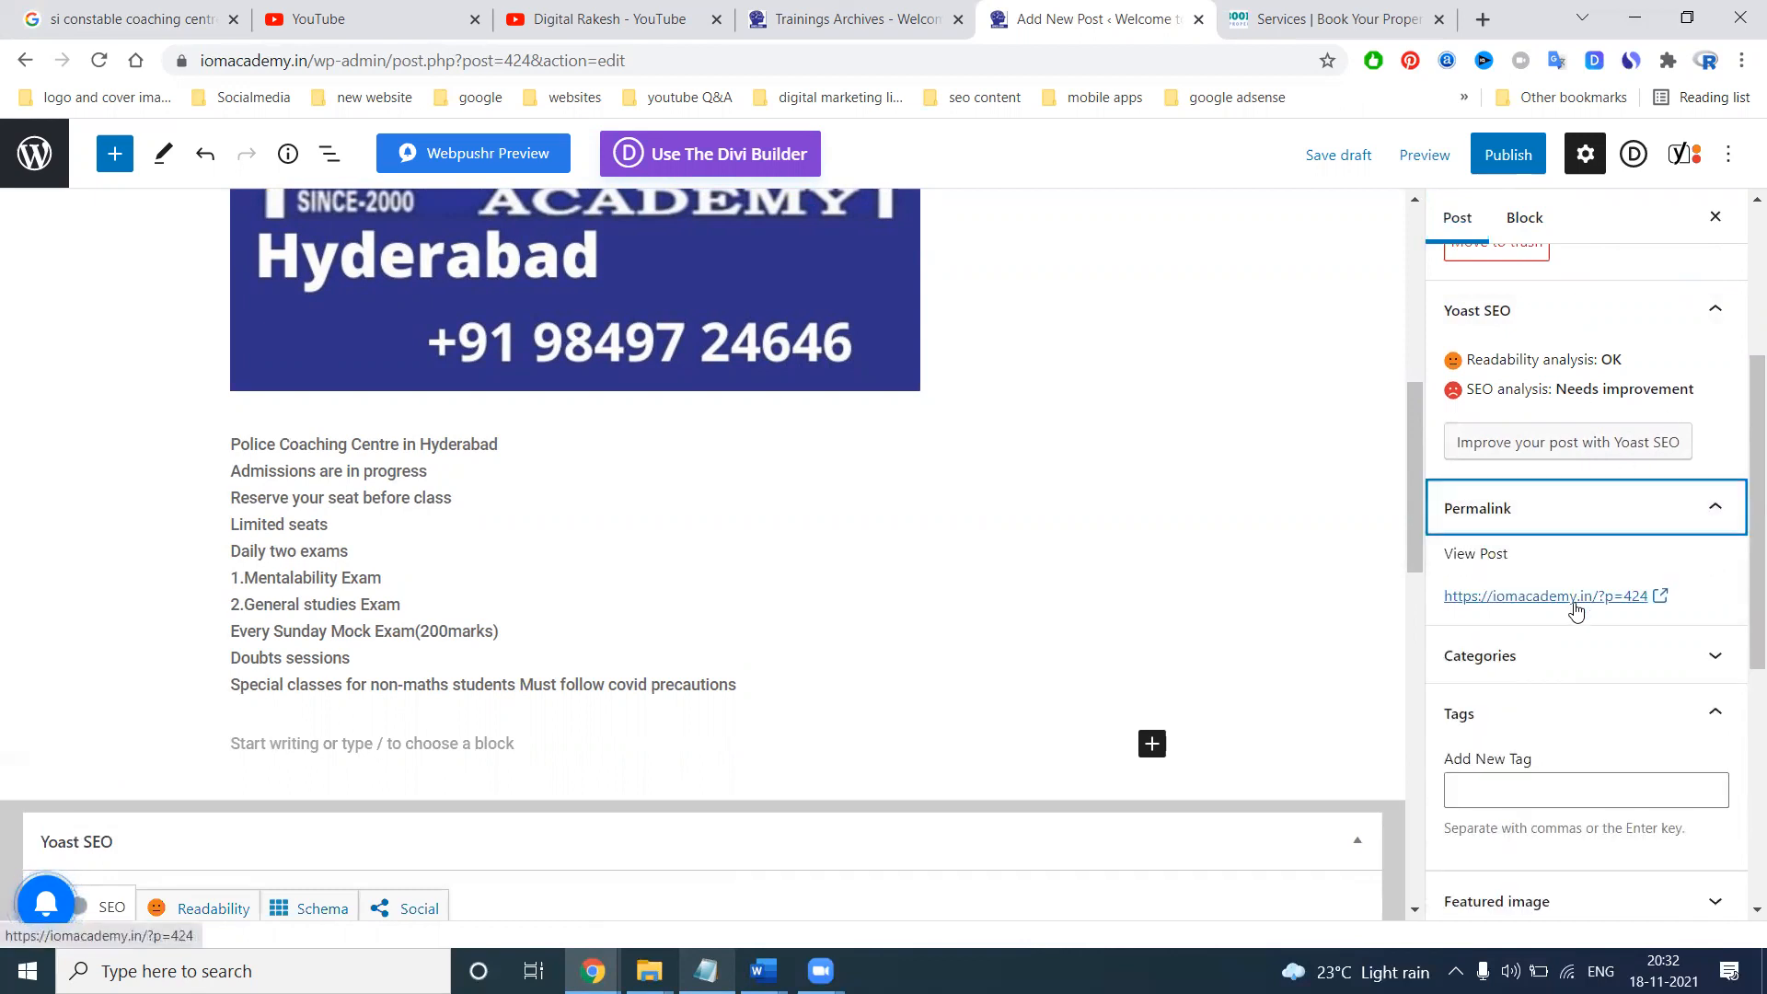
click(1564, 648)
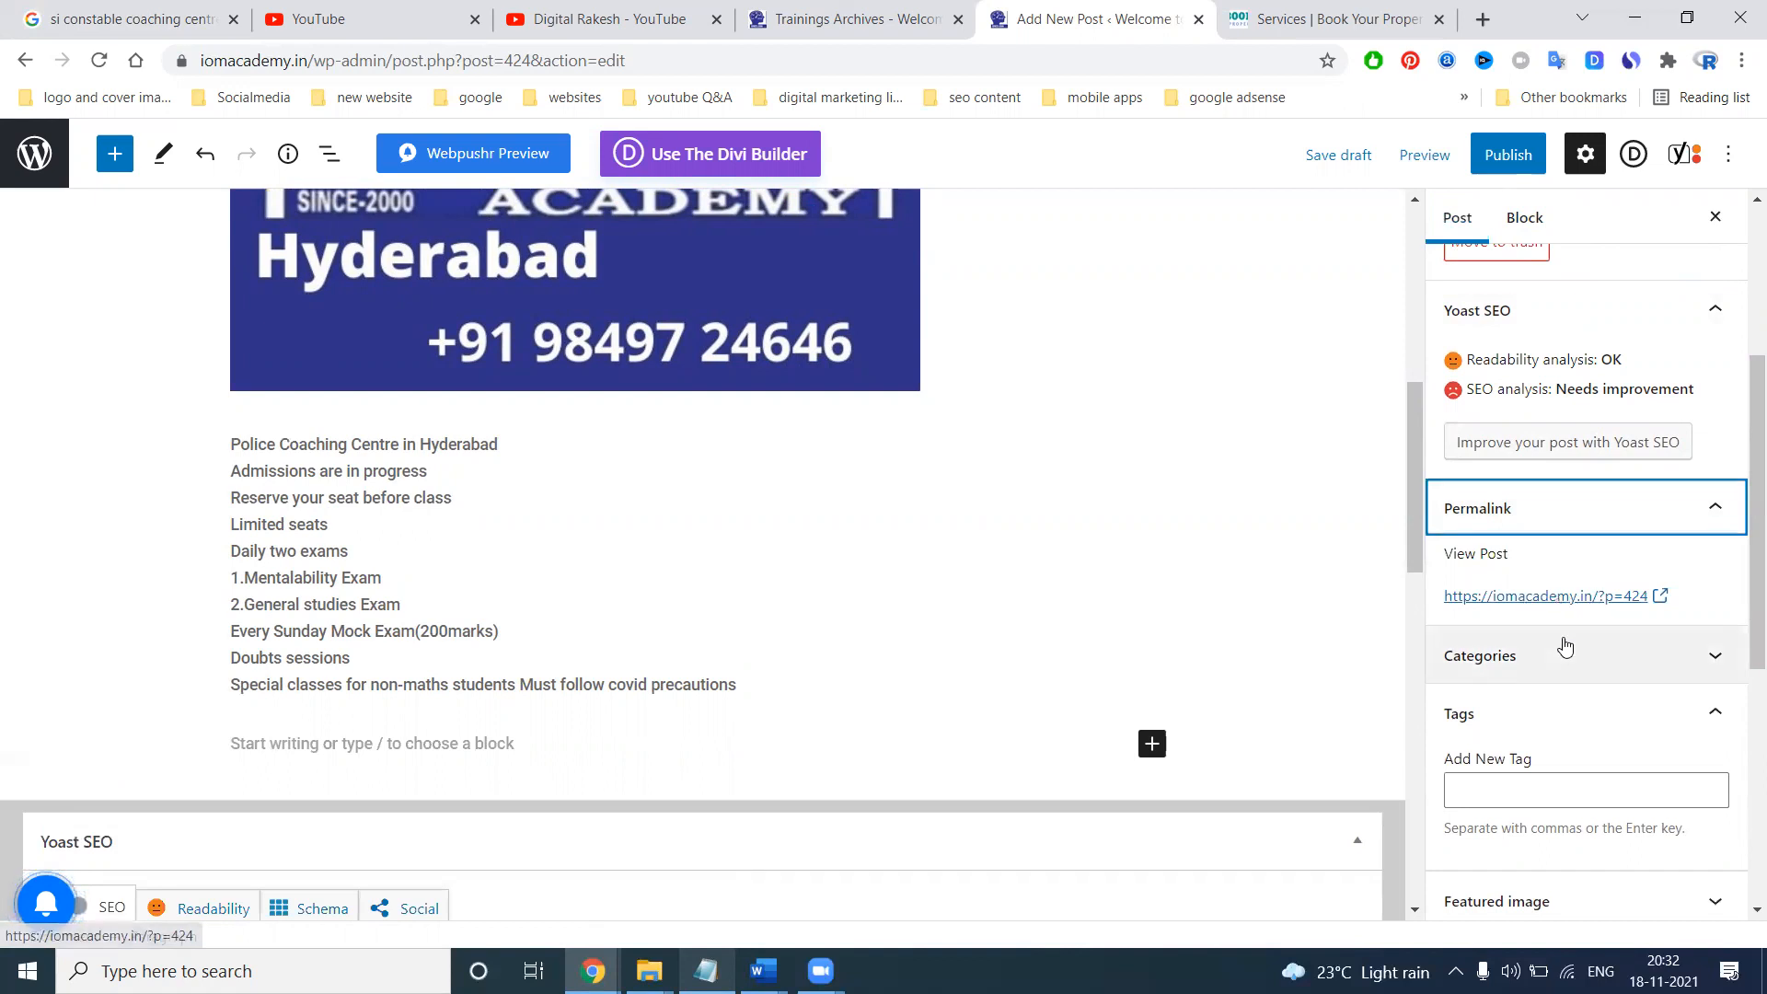
scroll(1561, 708, down, 2)
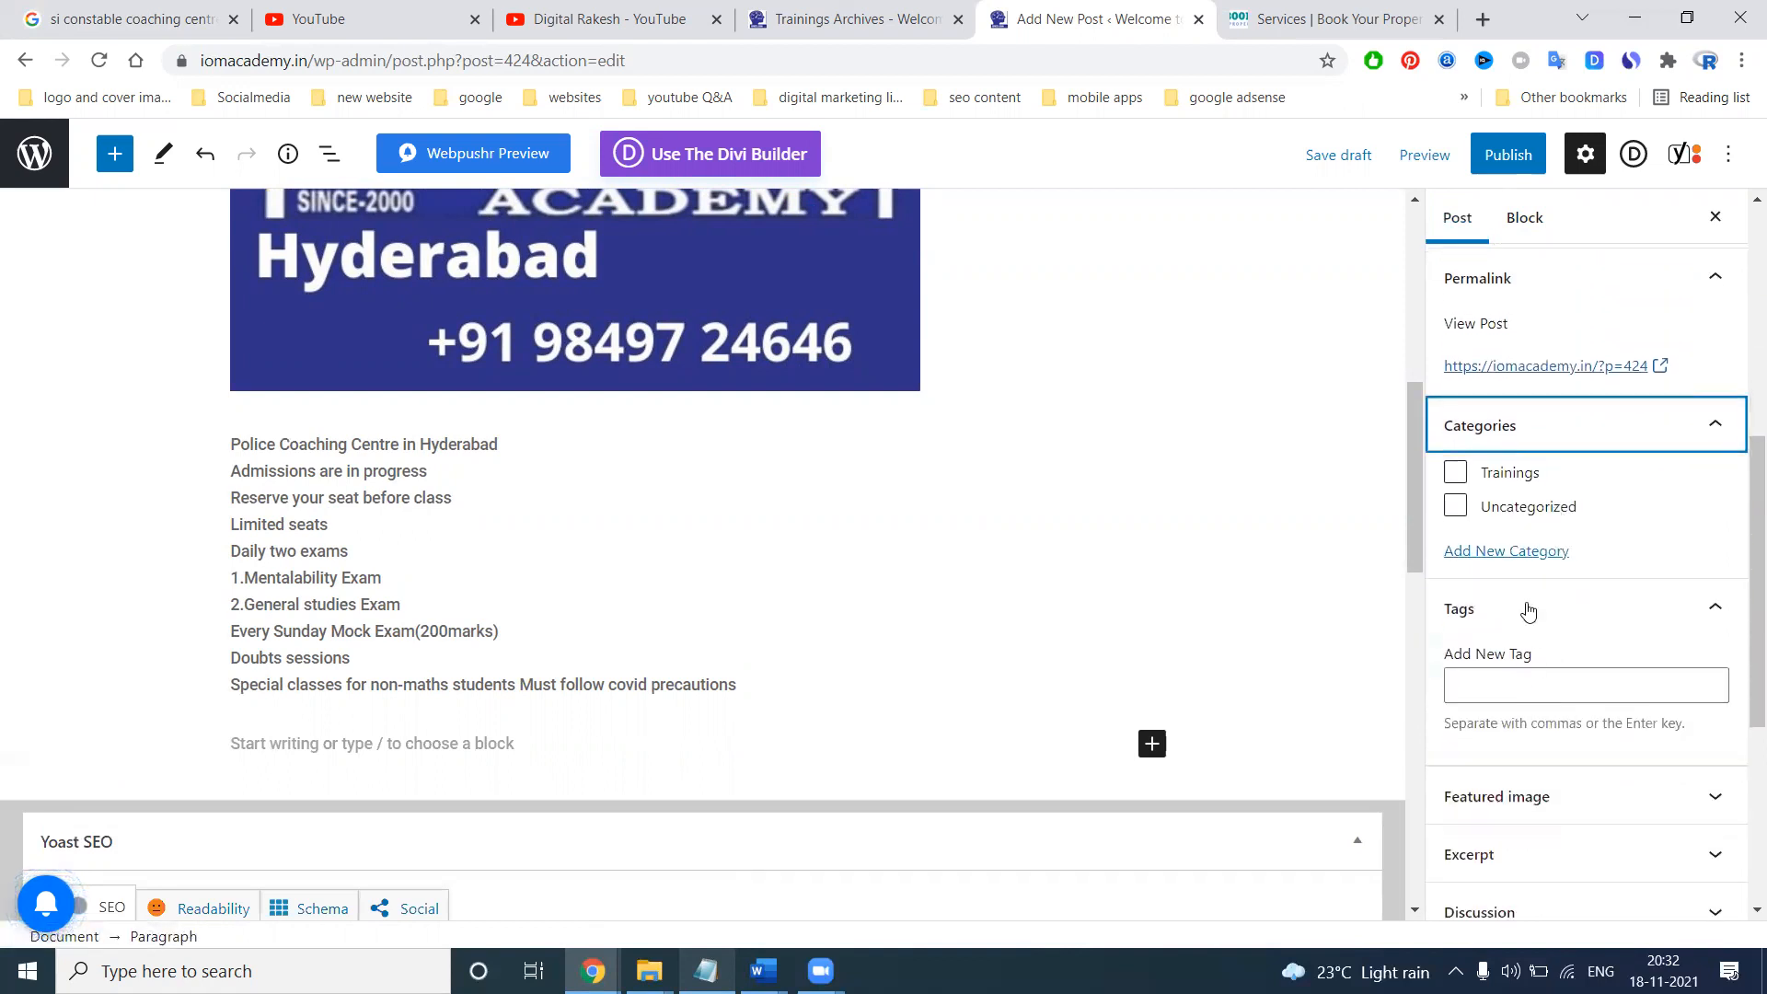
click(1501, 475)
Copy "police constable training in Hyderabad" from the keywords document in Word and add it as a tag of the WordPress post
scroll(1519, 502, down, 2)
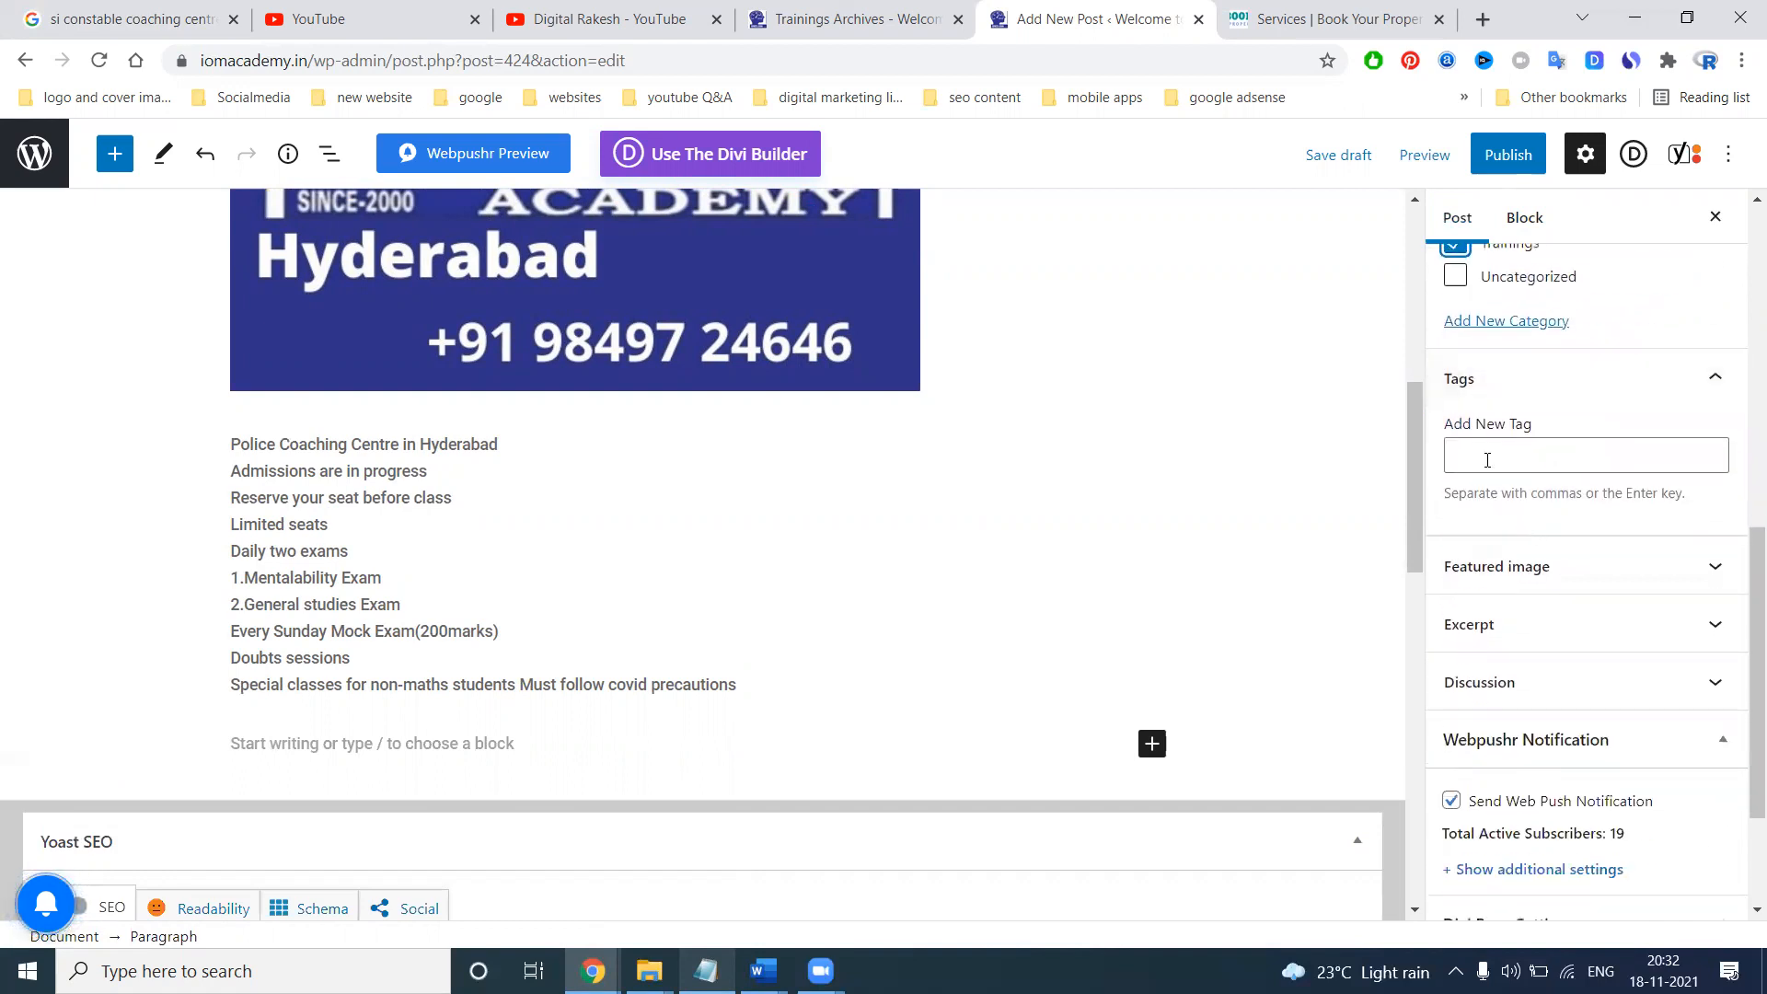
click(764, 971)
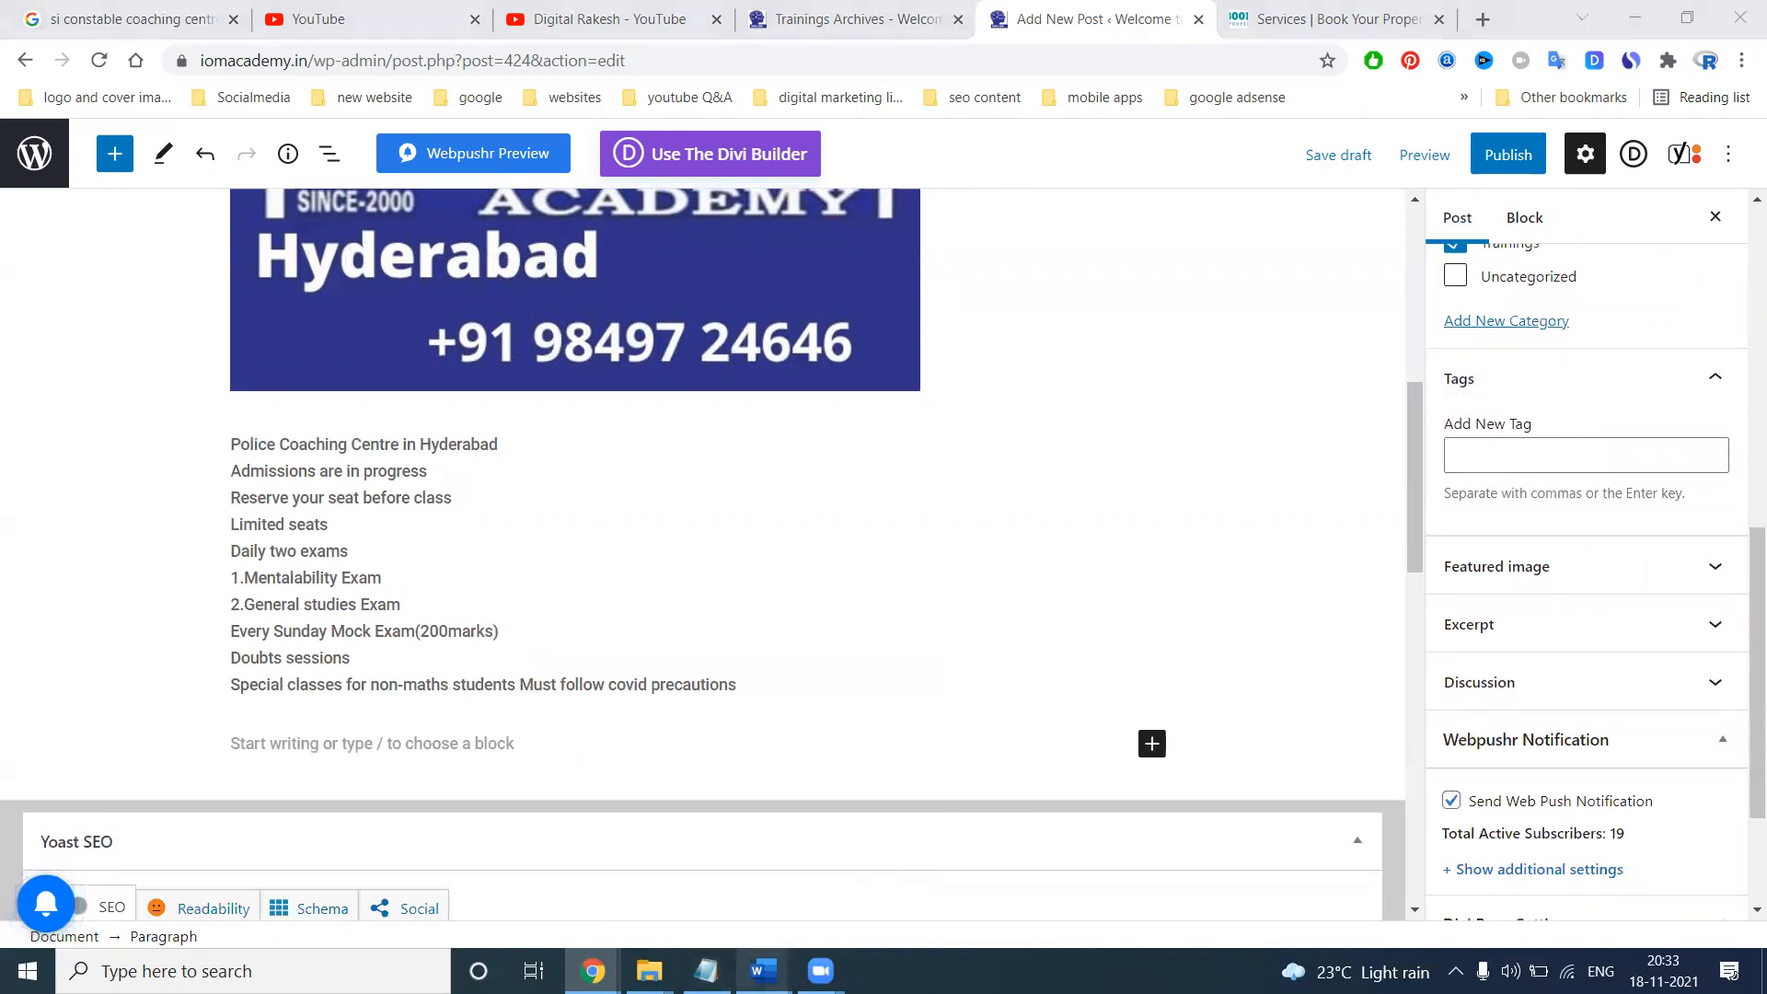
click(823, 867)
click(763, 970)
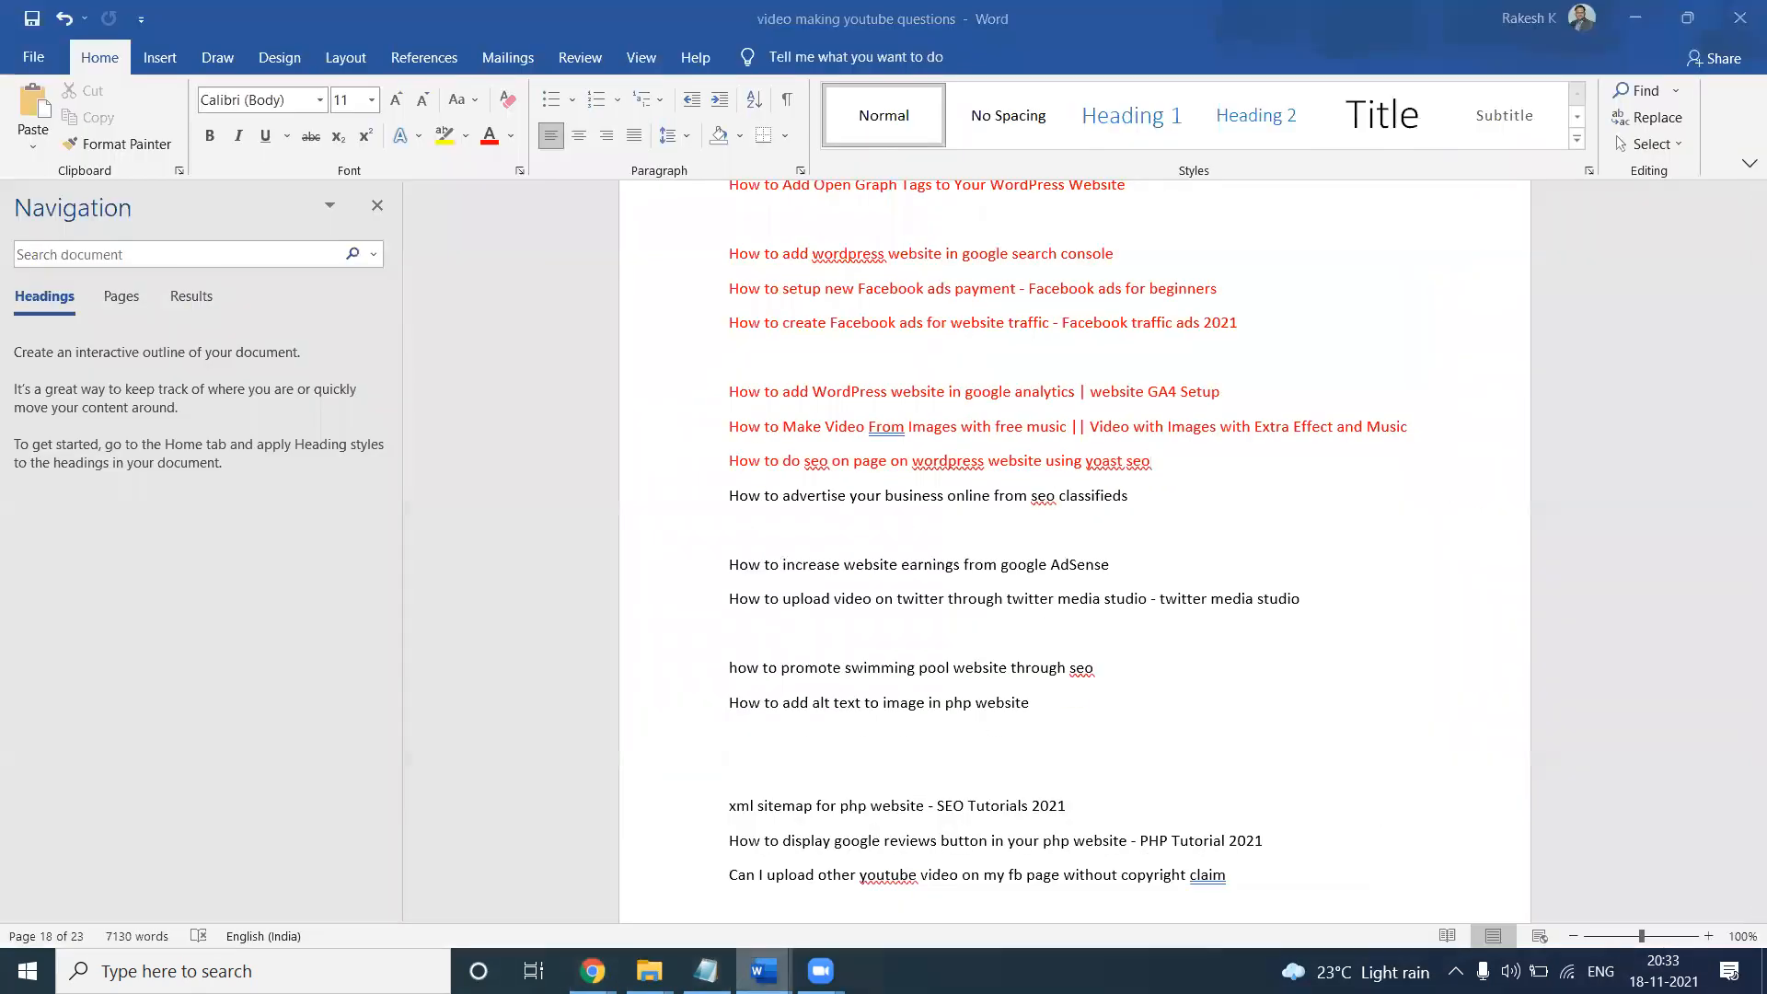
click(676, 870)
click(677, 661)
key(ctrl+c)
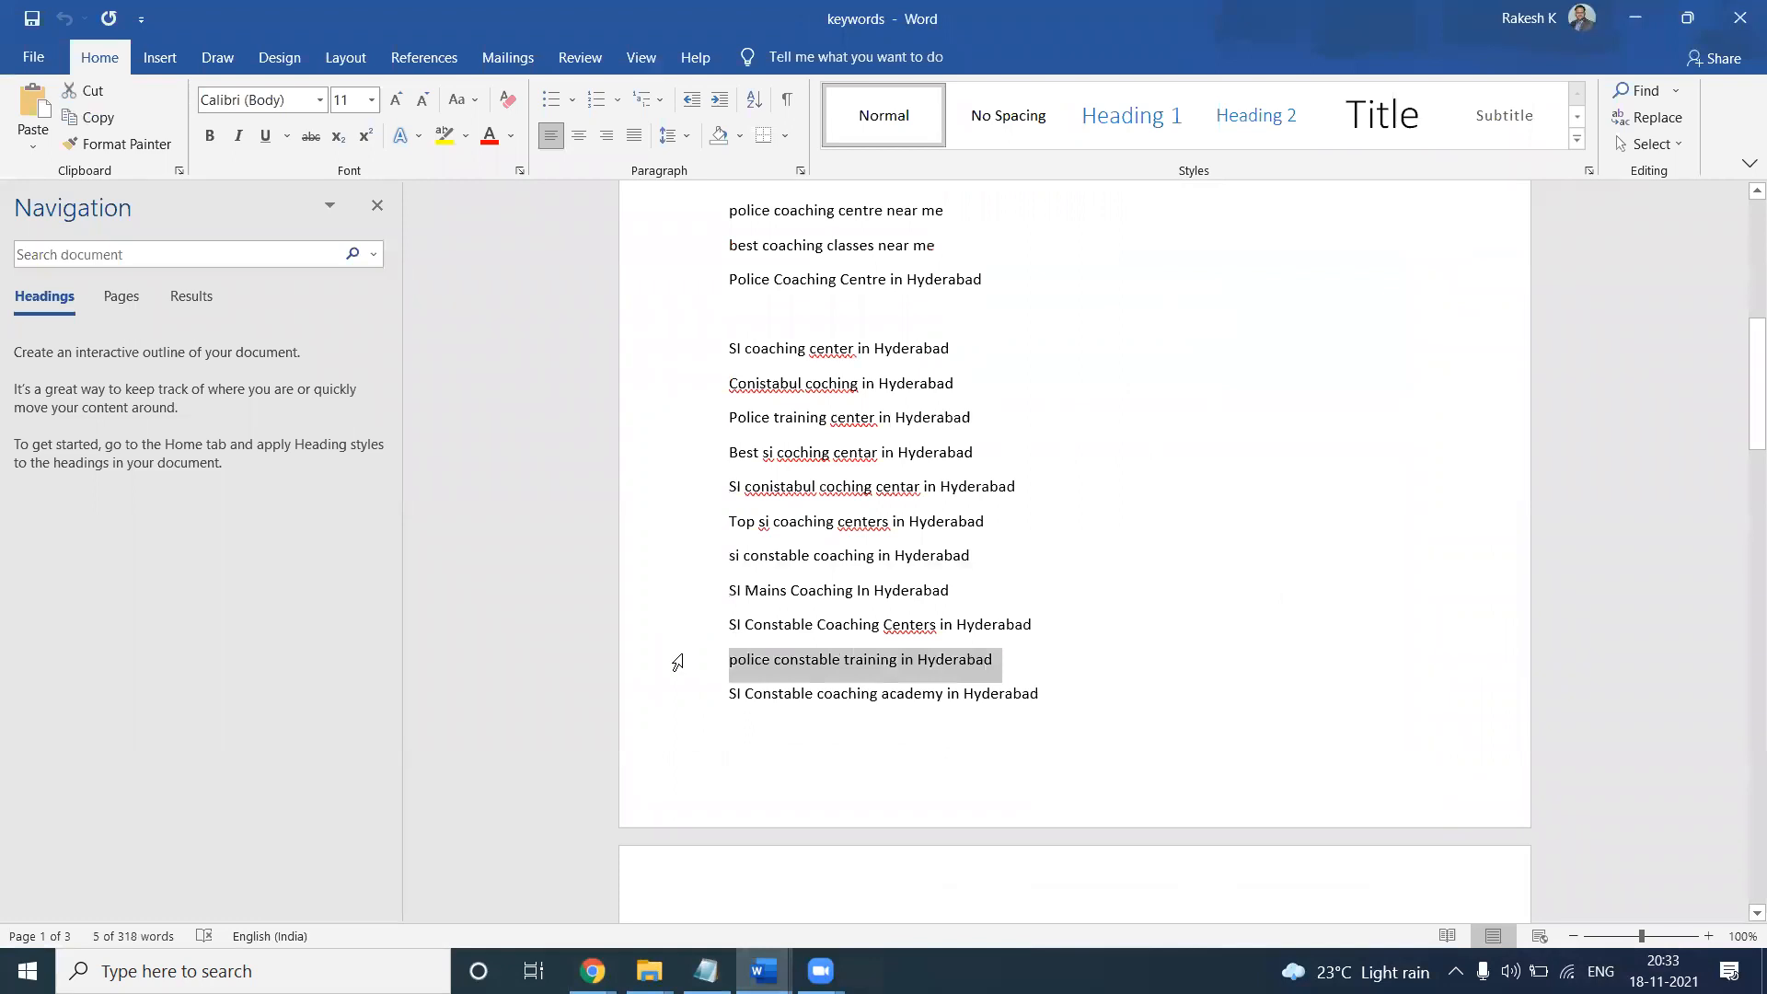
key(alt+Tab)
click(1631, 20)
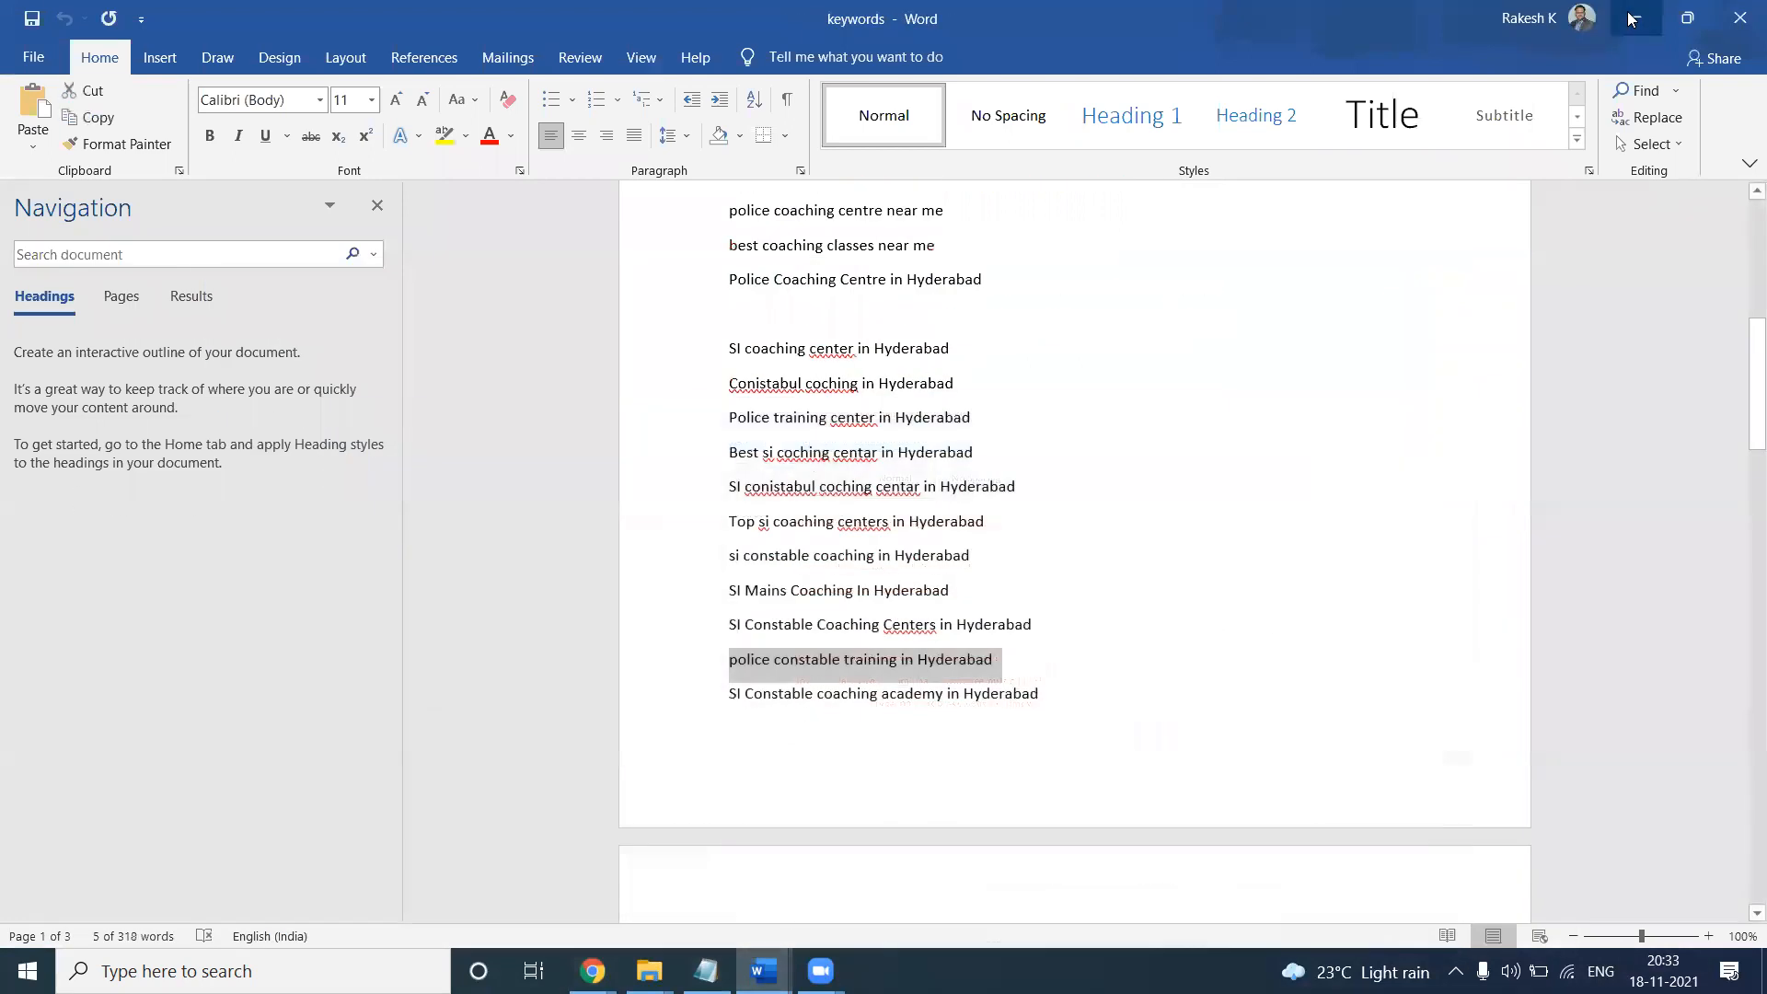
click(1631, 19)
click(1520, 453)
key(ctrl+v)
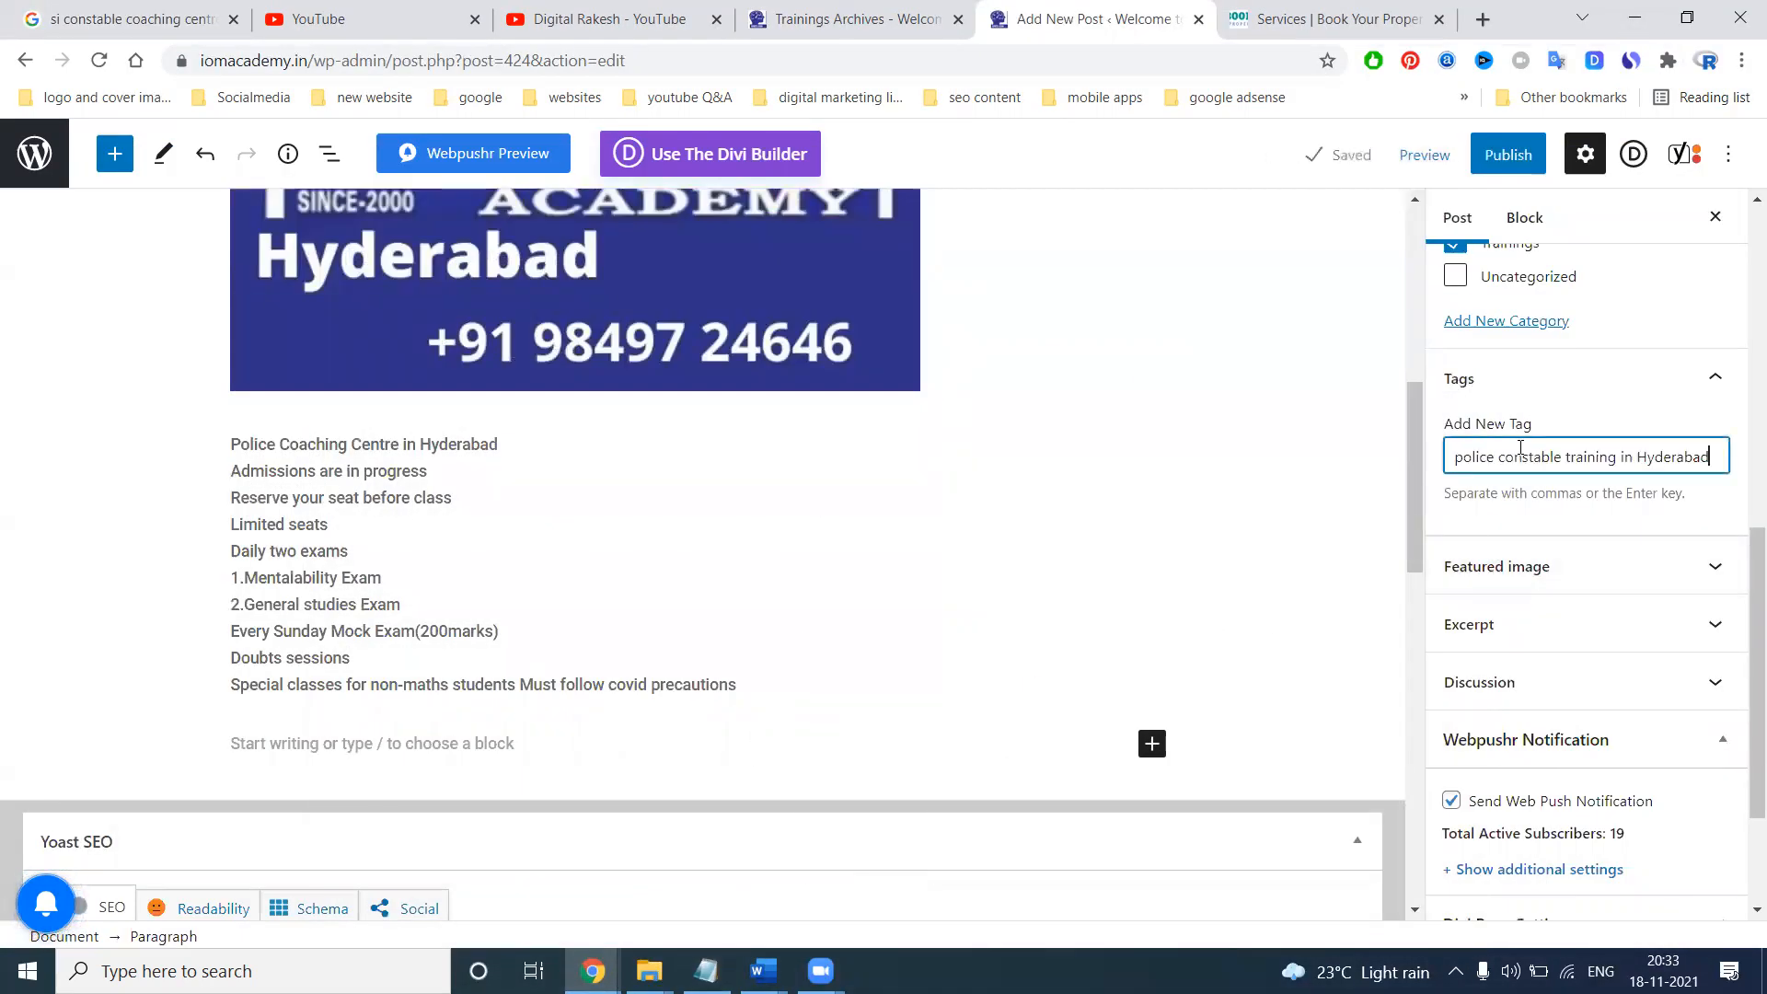
key(Return)
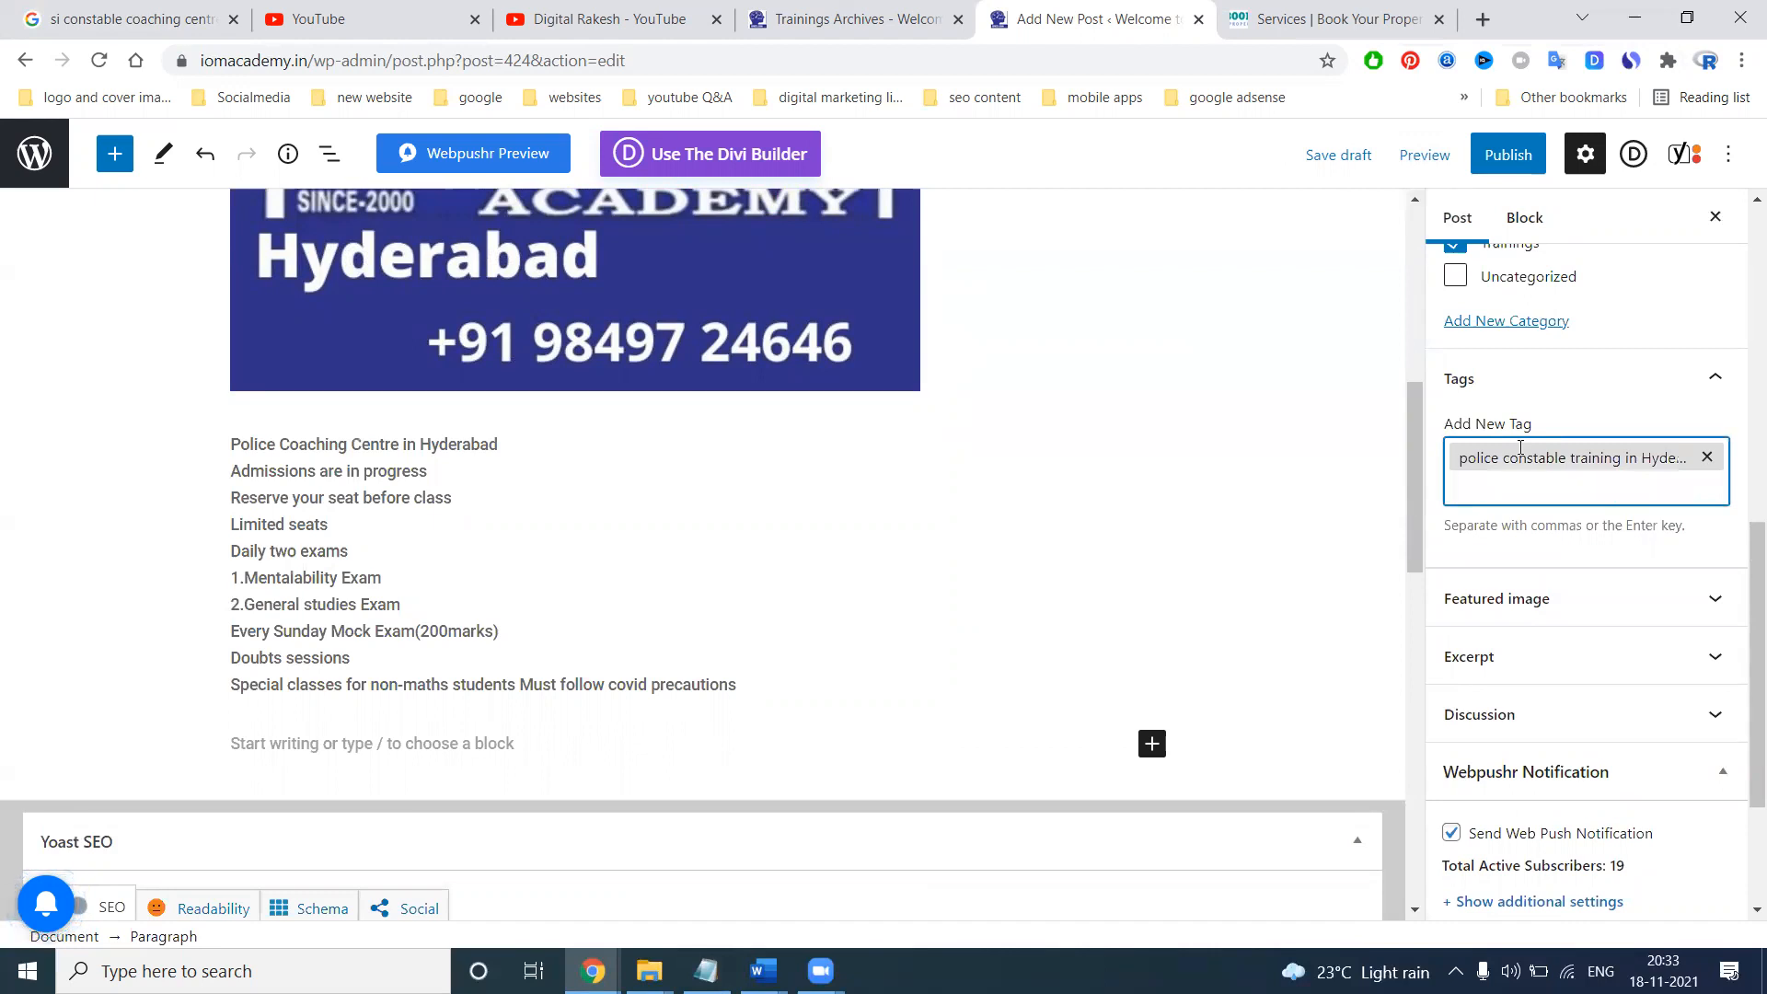
Copy "SI coaching center in Hyderabad" from the Word keywords document and add it as a post tag
key(alt+Tab)
click(670, 350)
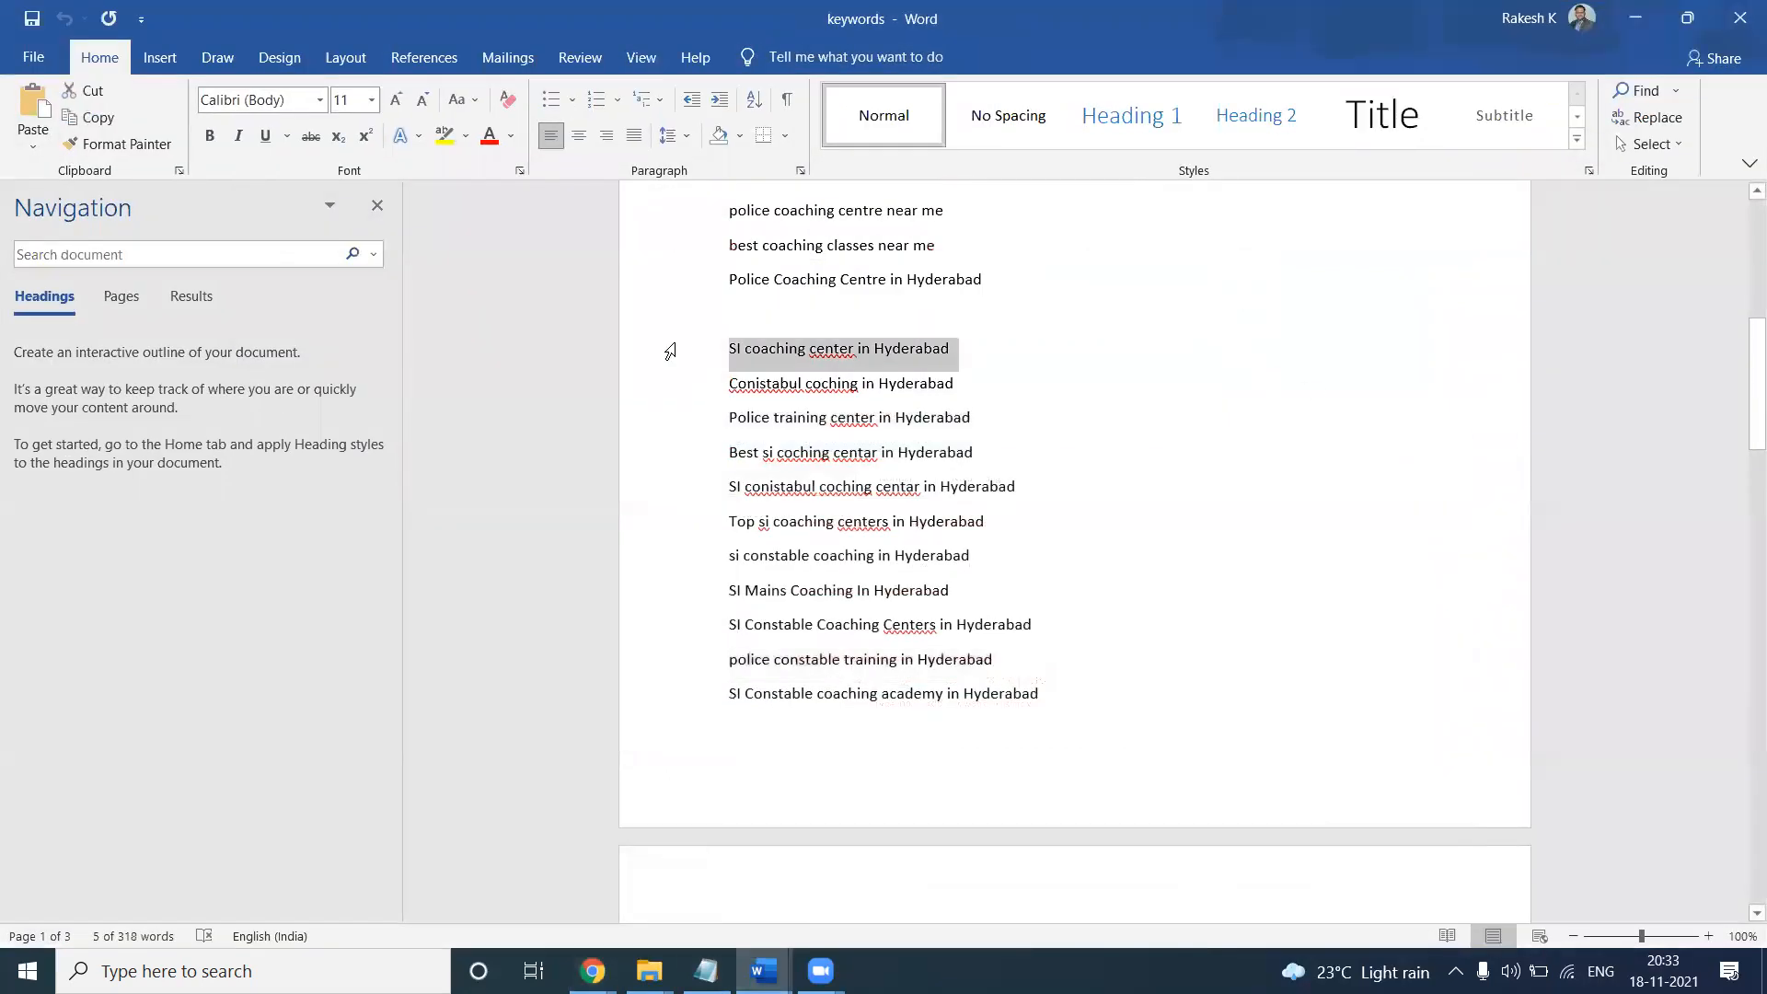
key(ctrl+c)
key(alt+Tab)
key(ctrl+v)
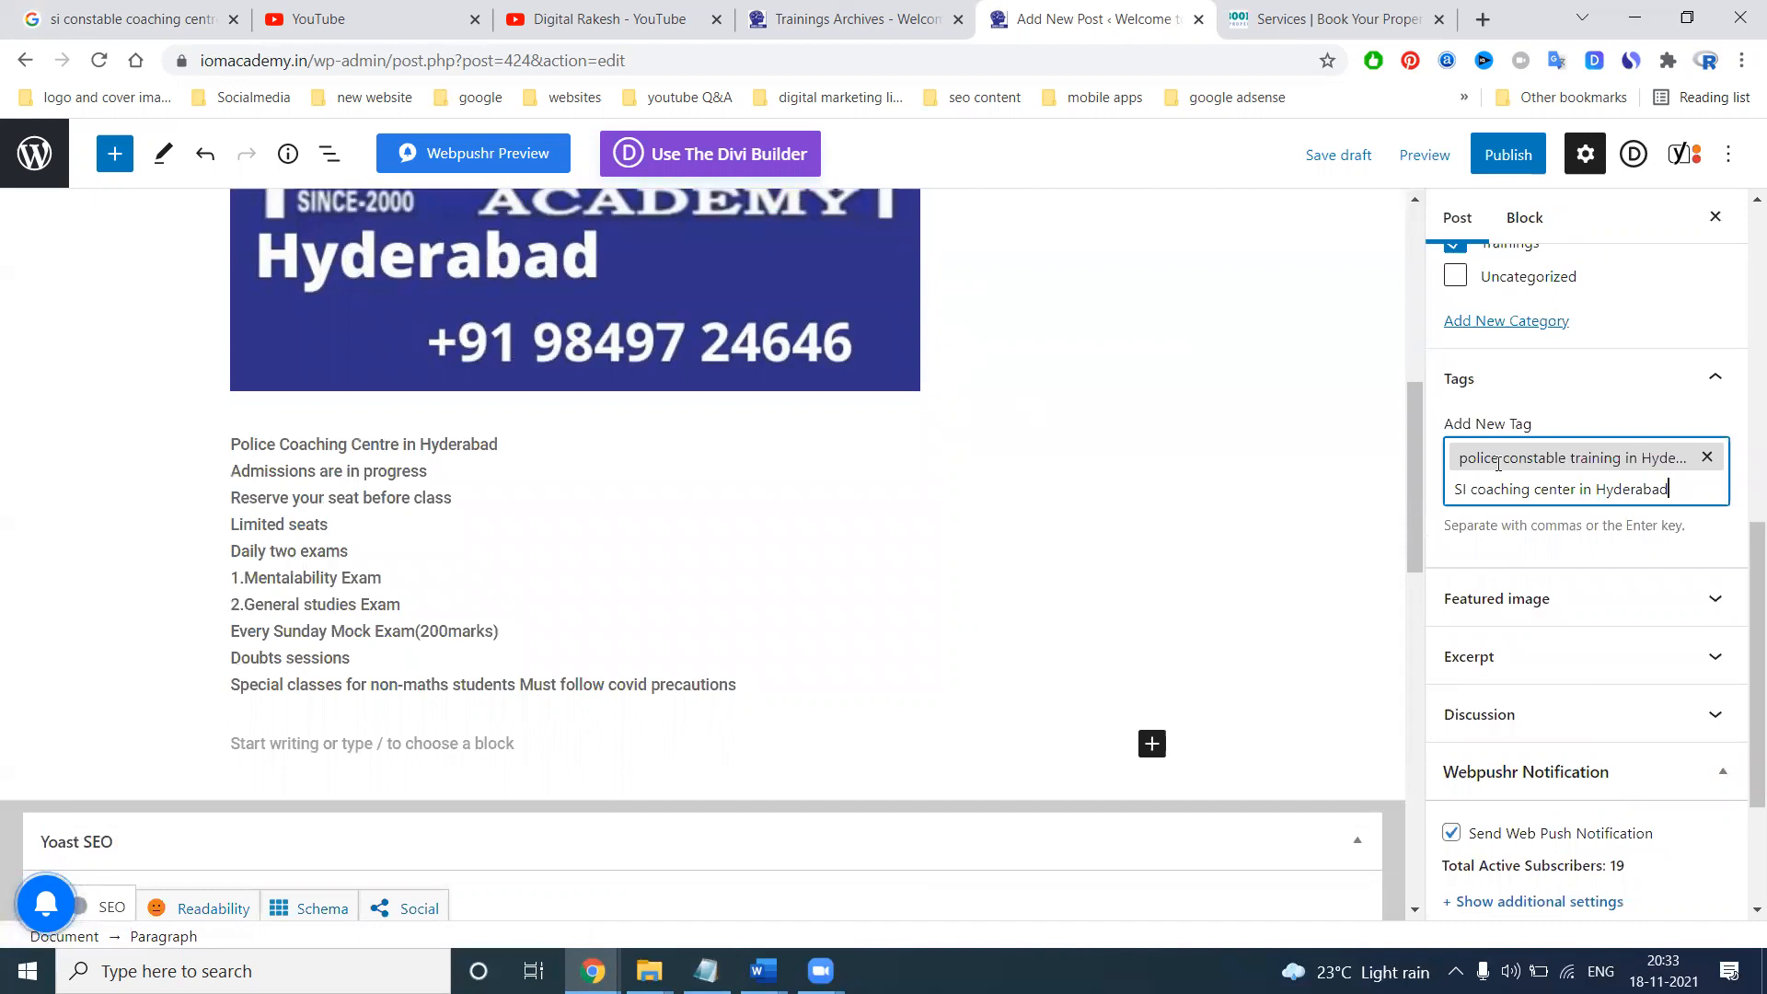
key(Return)
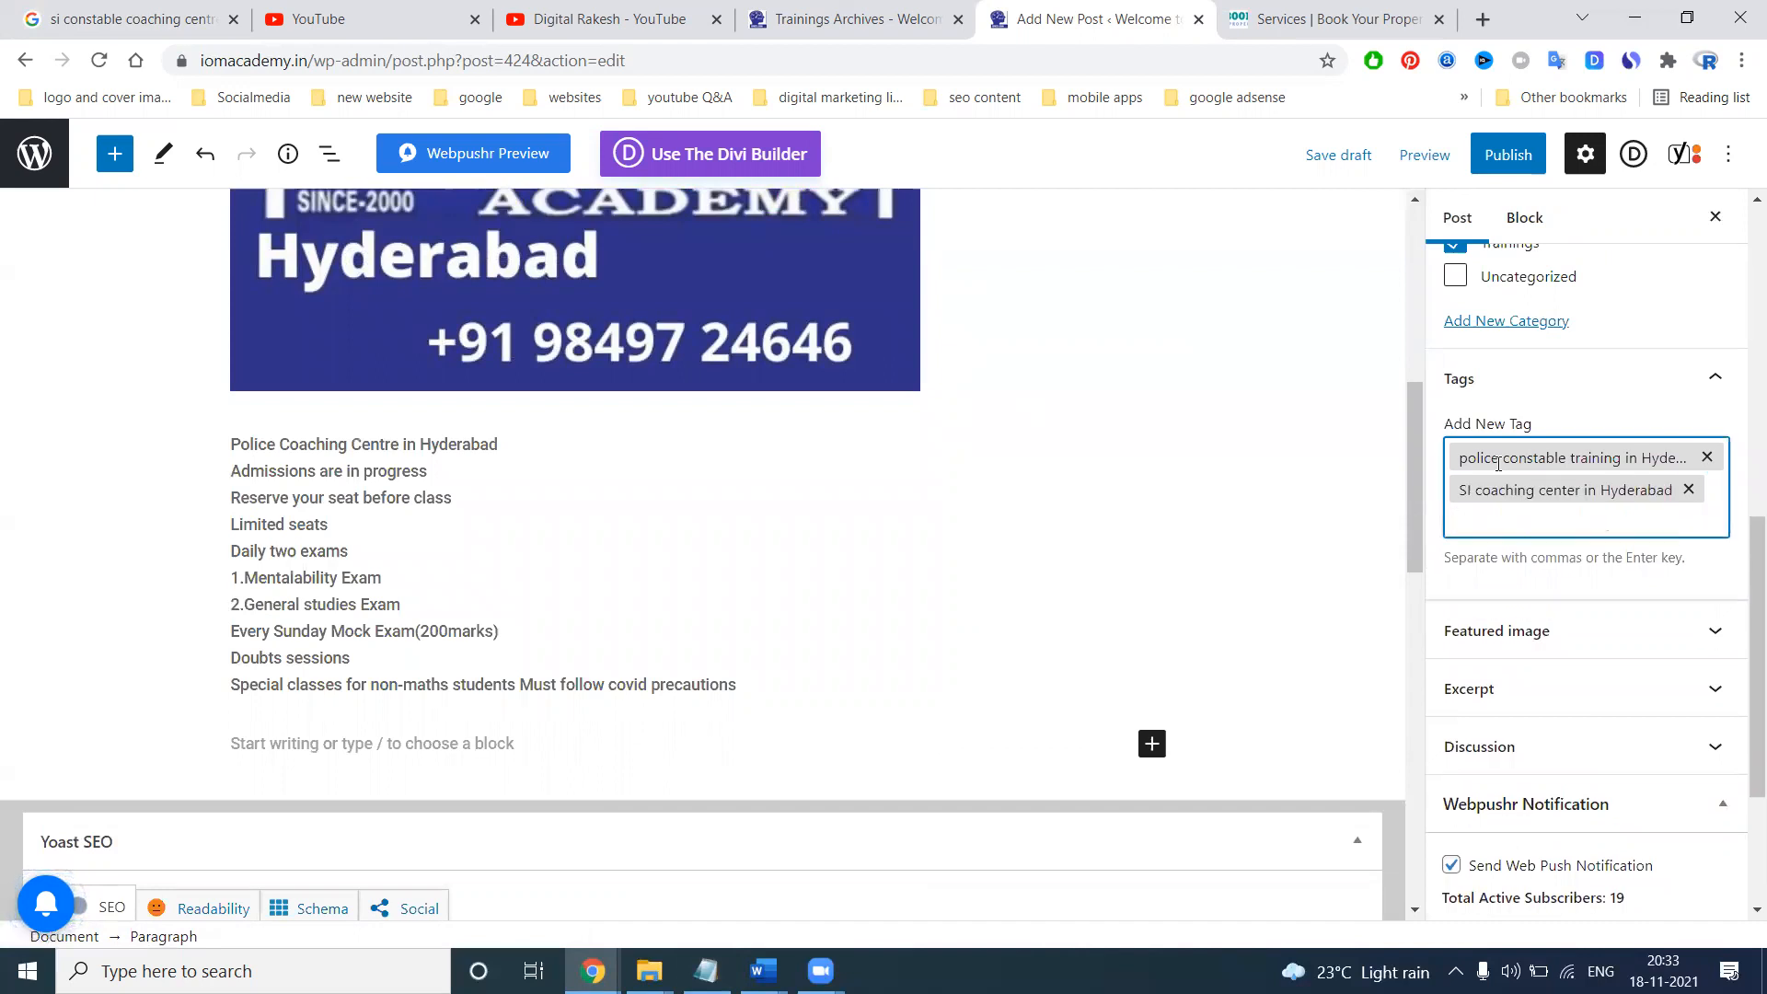
key(alt+Tab)
click(719, 969)
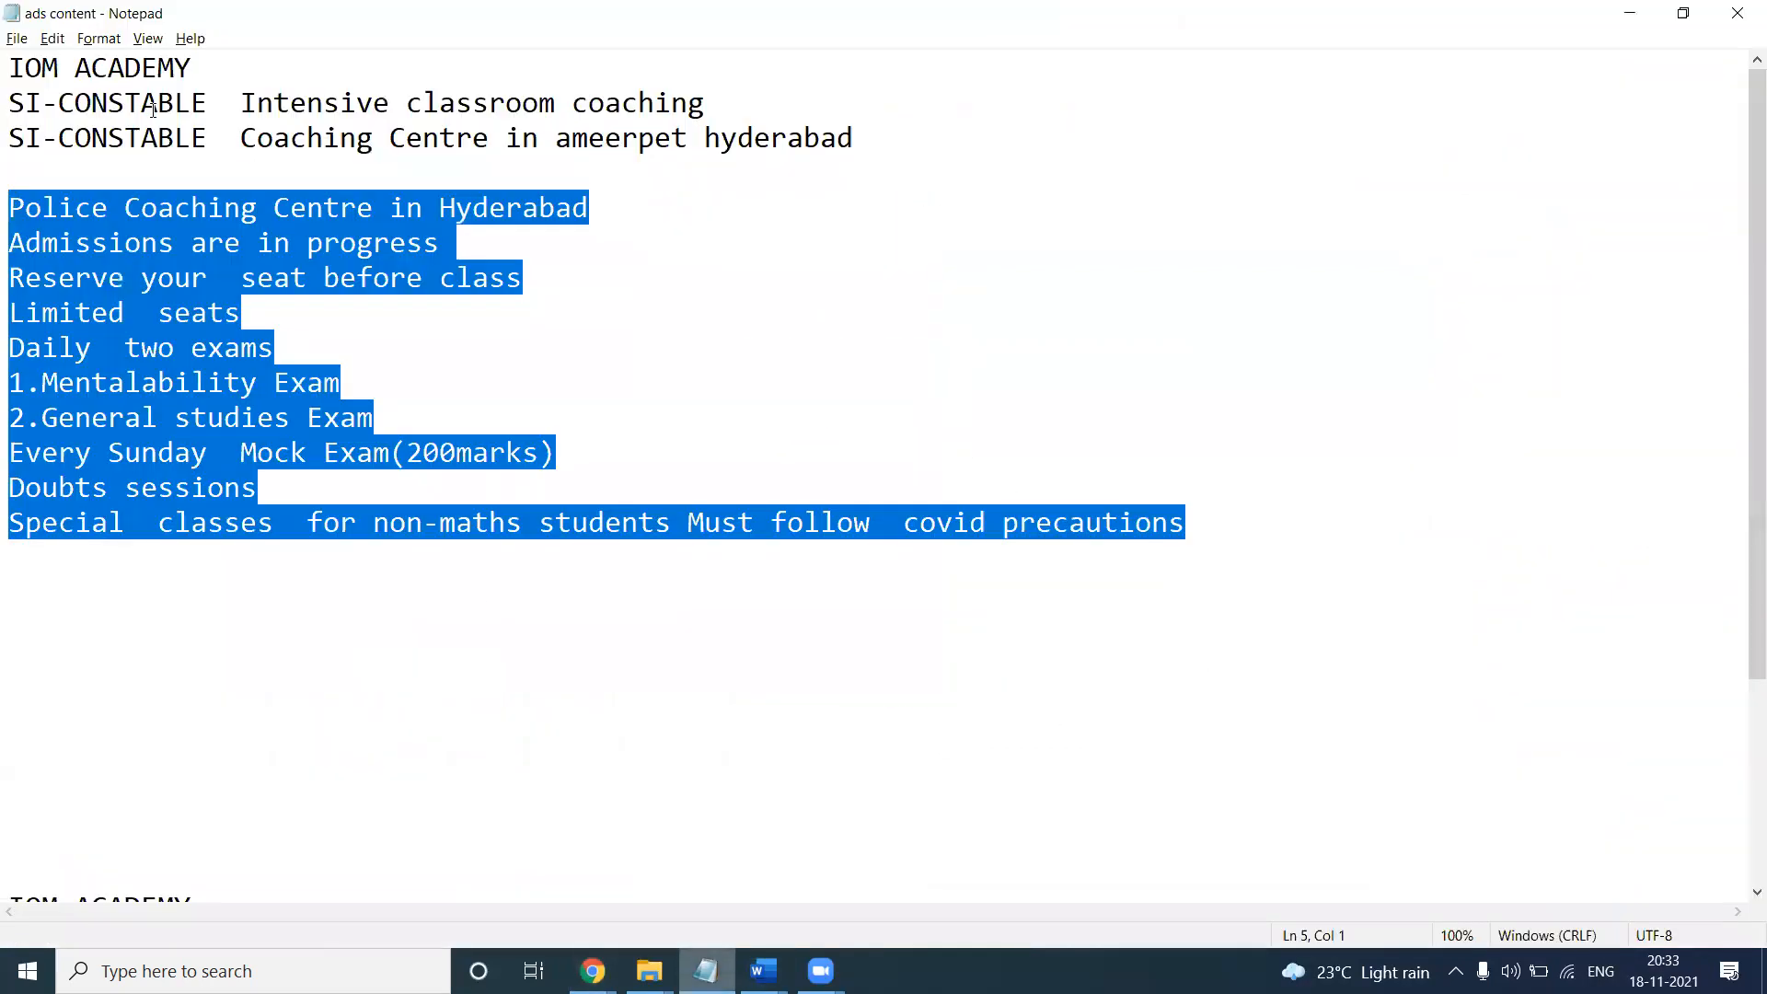
mouse_move(720, 96)
mouse_down()
mouse_move(10, 103)
mouse_move(9, 120)
mouse_move(708, 110)
mouse_up()
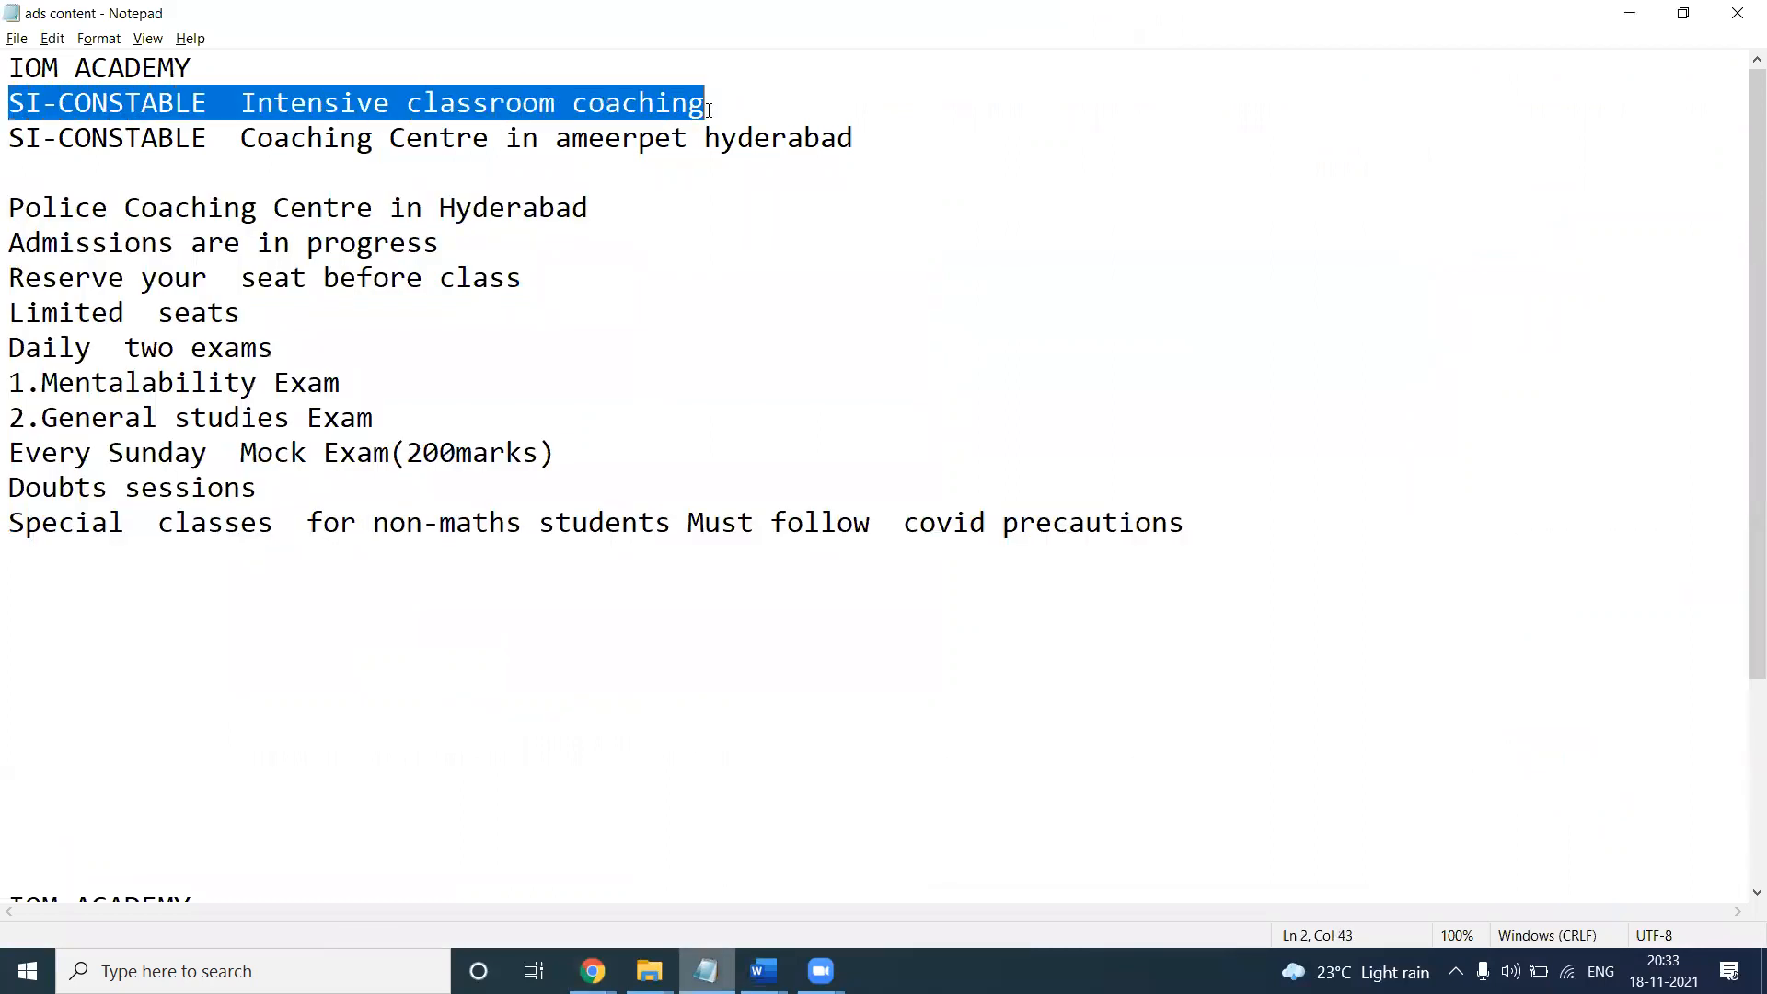
key(alt+Tab)
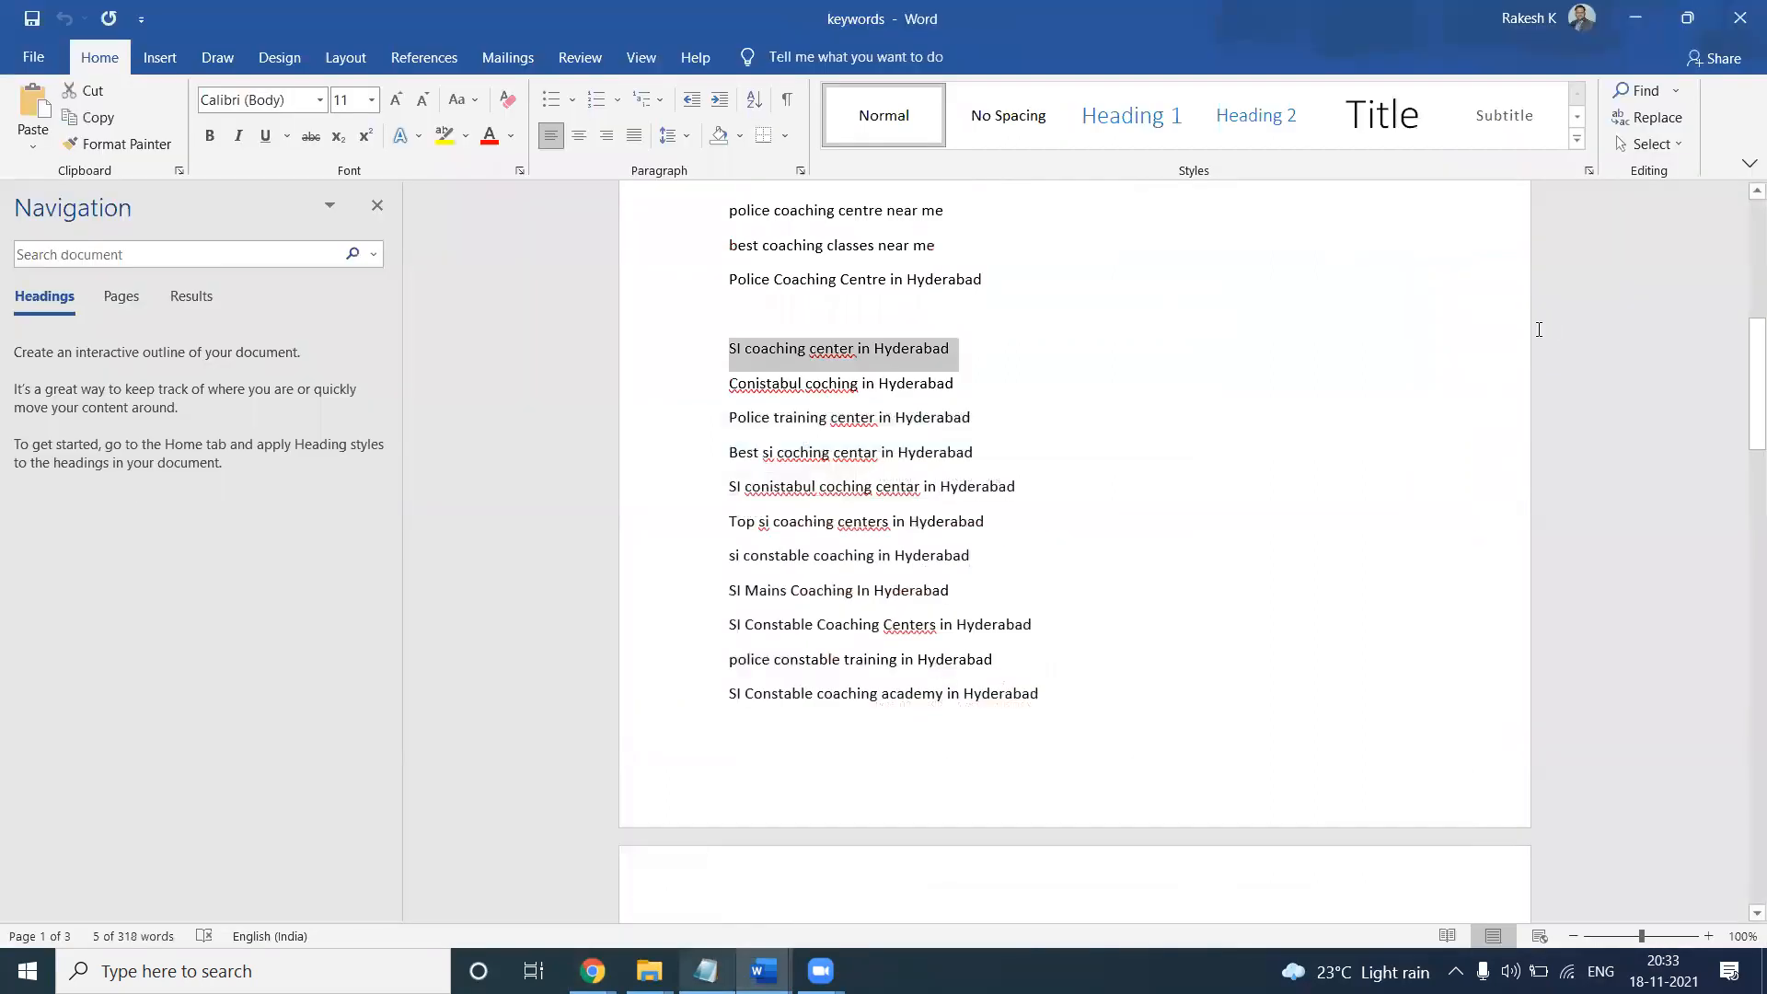
key(alt+Tab)
key(alt+Tab)
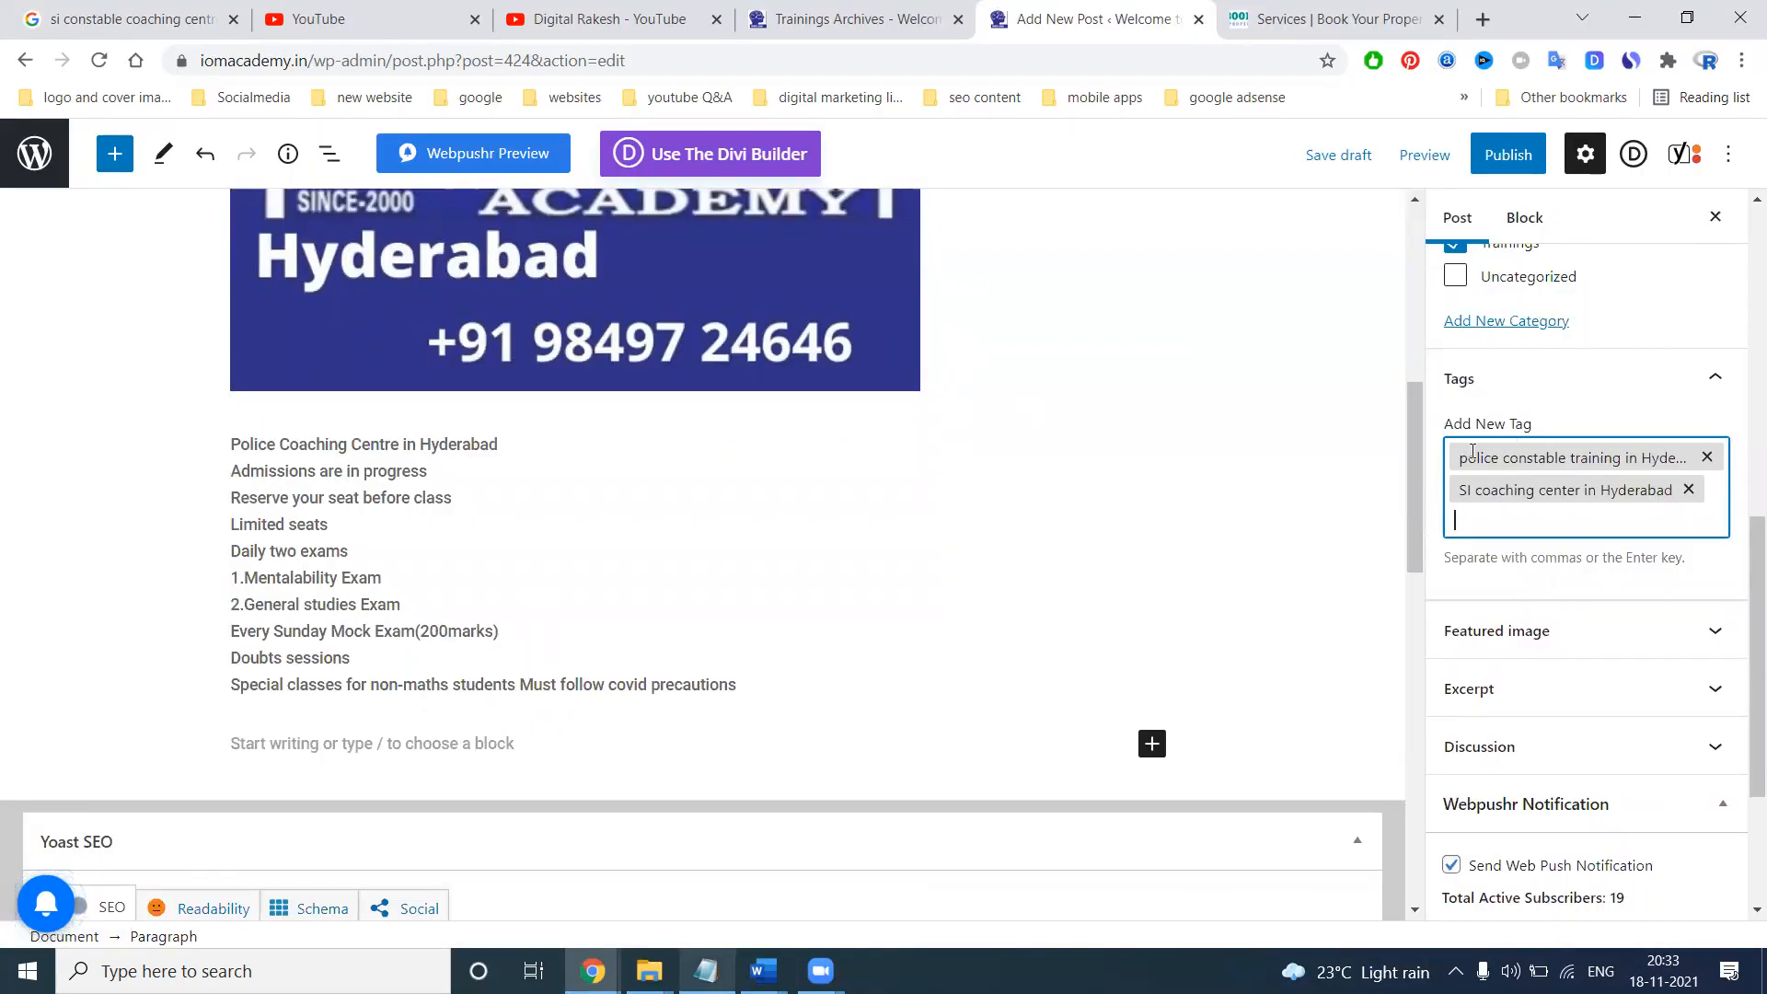
Add "Police training center in Hyderabad" from the Word keywords document as another post tag
key(alt+Tab)
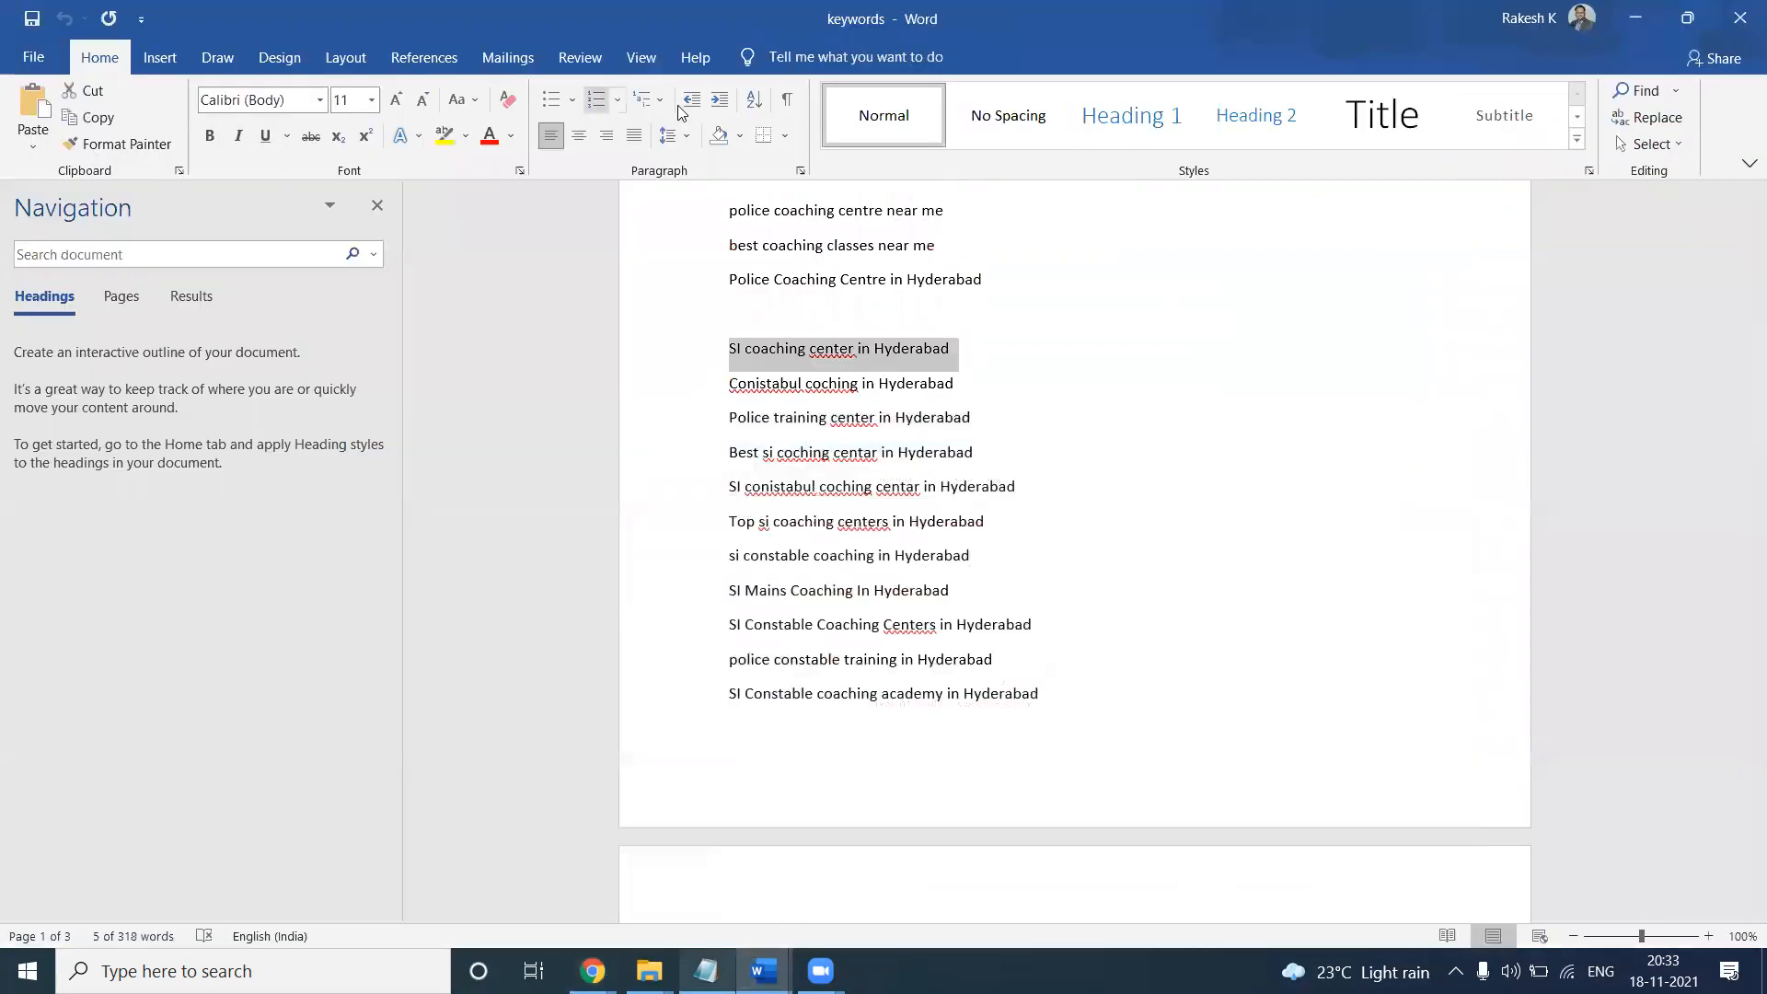
click(683, 426)
key(alt+Tab)
key(ctrl+v)
key(Return)
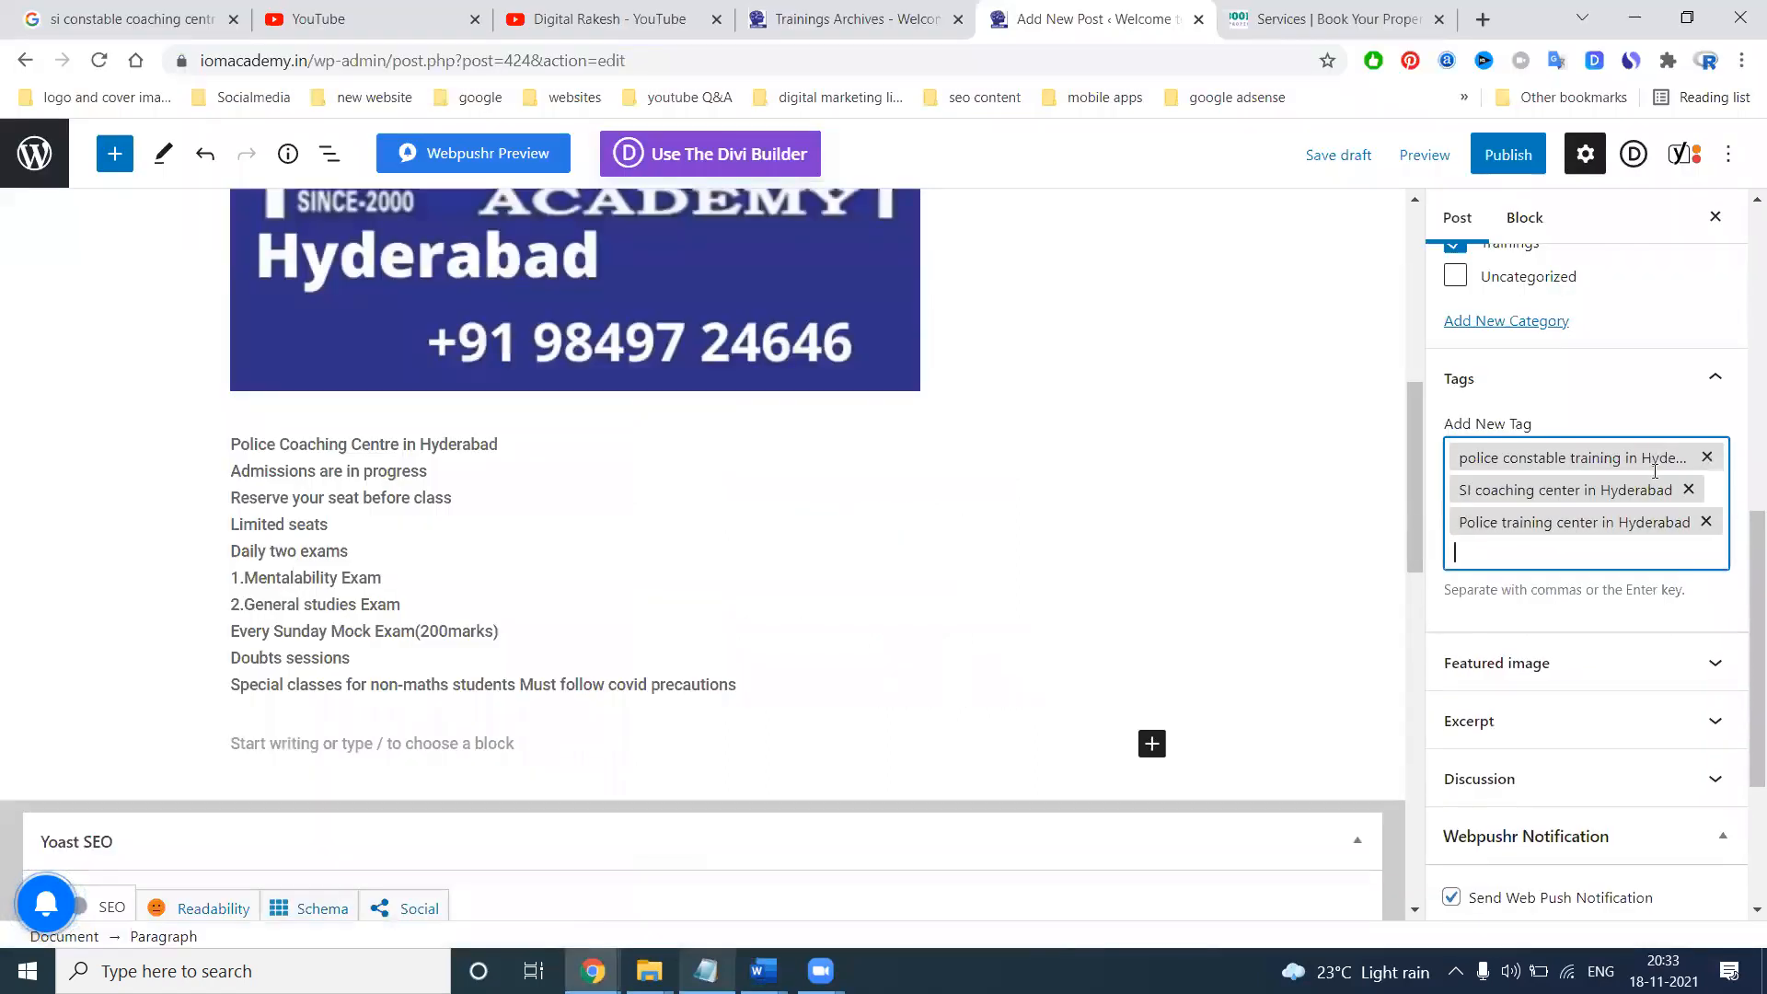
Copy "IOM ACADEMY" from the first line of the Notepad ads content file and add it as a post tag
key(alt+Tab)
drag(236, 77, 10, 69)
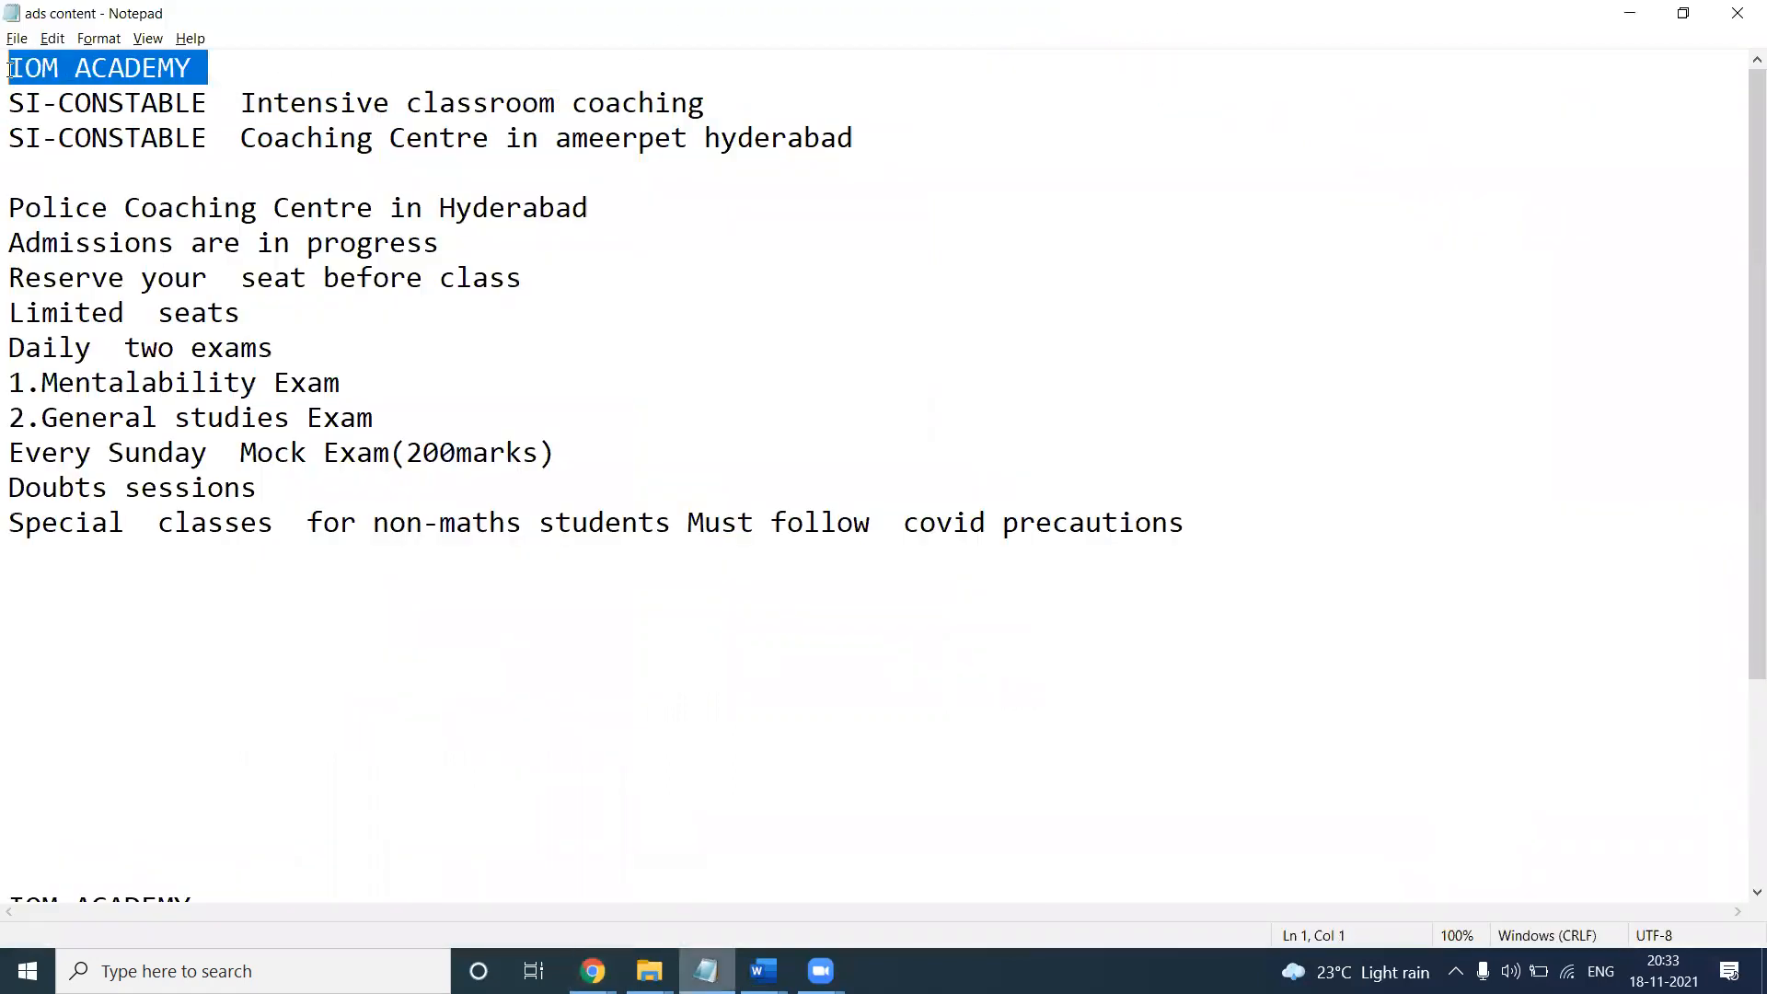
key(ctrl+c)
key(alt+Tab)
key(ctrl+v)
key(Return)
In the Notepad ads content, duplicate the lines from "SI-CONSTABLE Intensive classroom coaching" to "Police Coaching Centre in Hyderabad" below the covid precautions line
key(alt+Tab)
drag(639, 191, 9, 154)
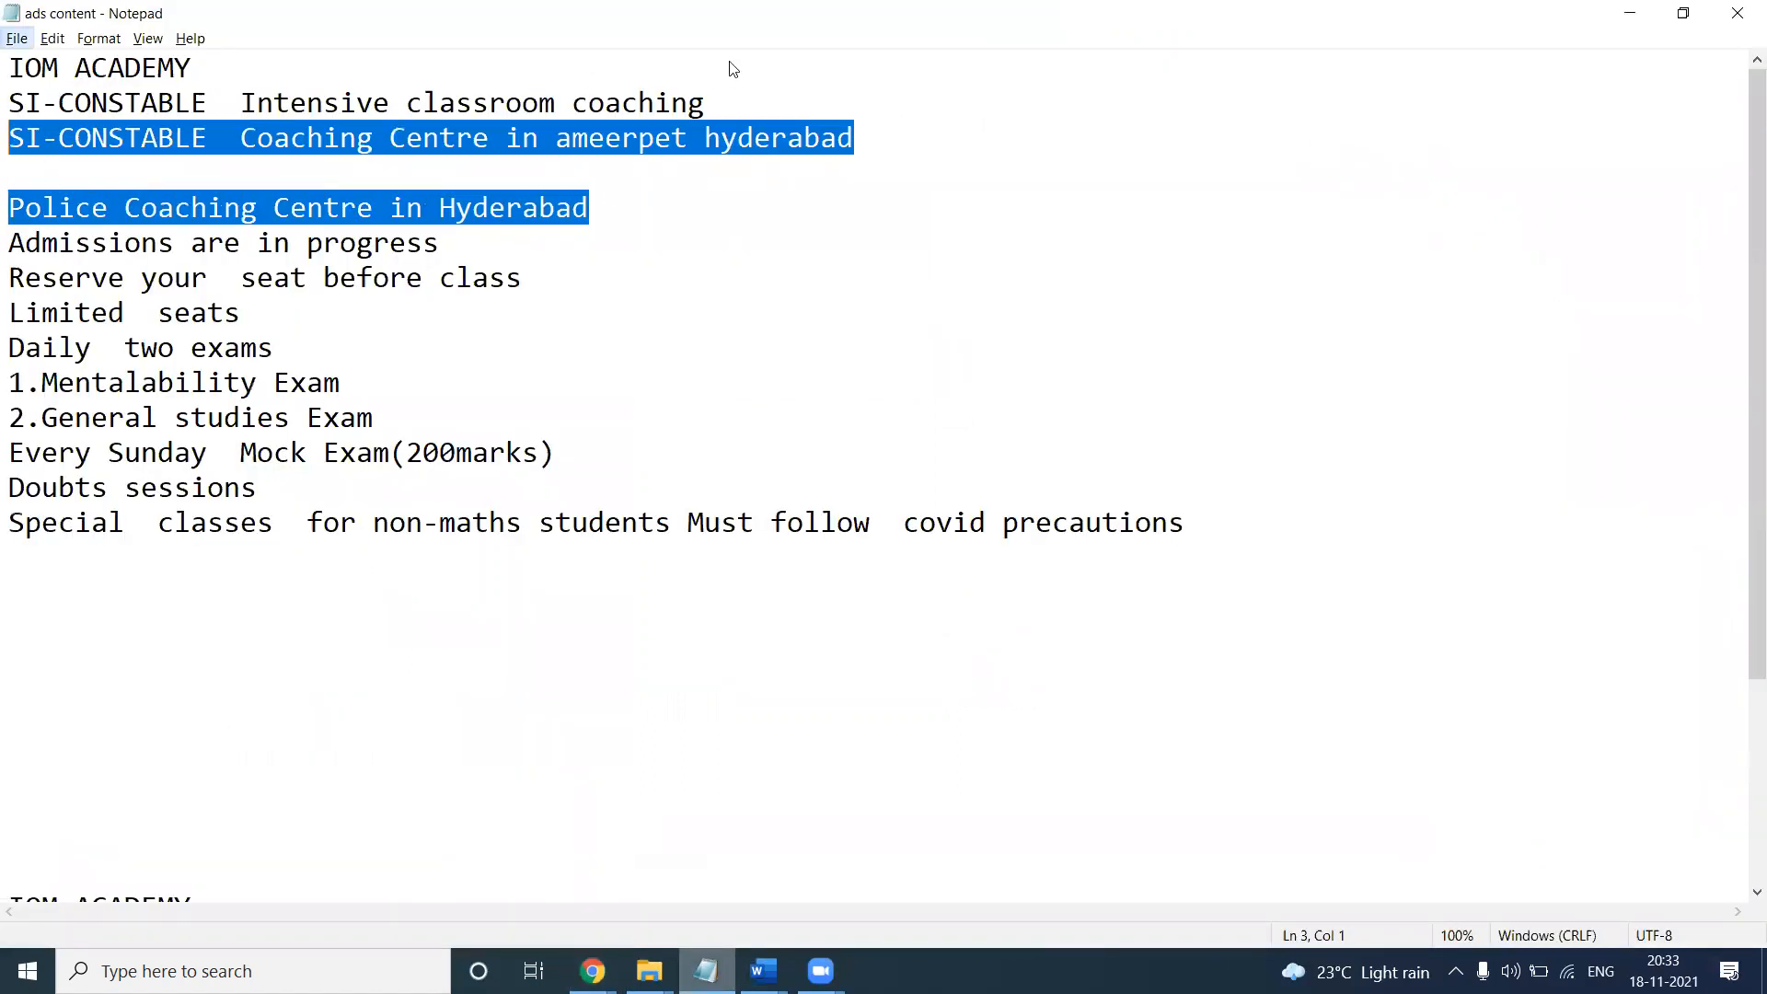
click(719, 96)
drag(646, 193, 9, 115)
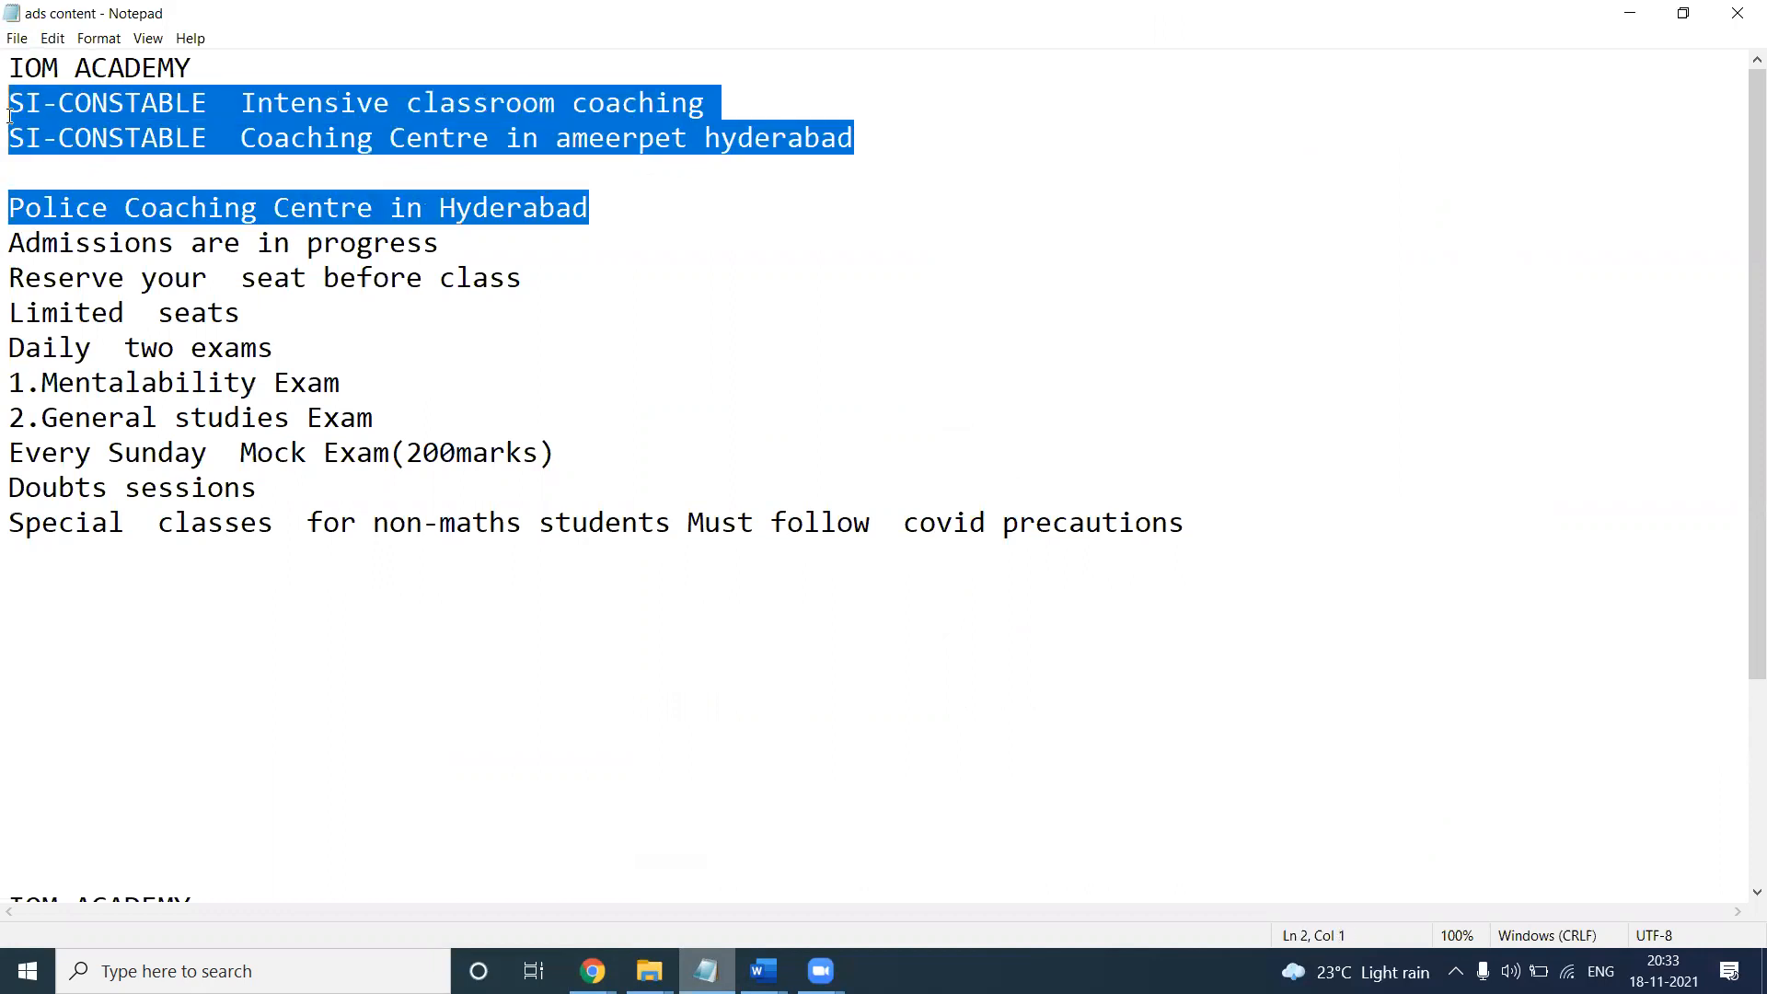
click(77, 586)
key(ctrl+v)
click(708, 594)
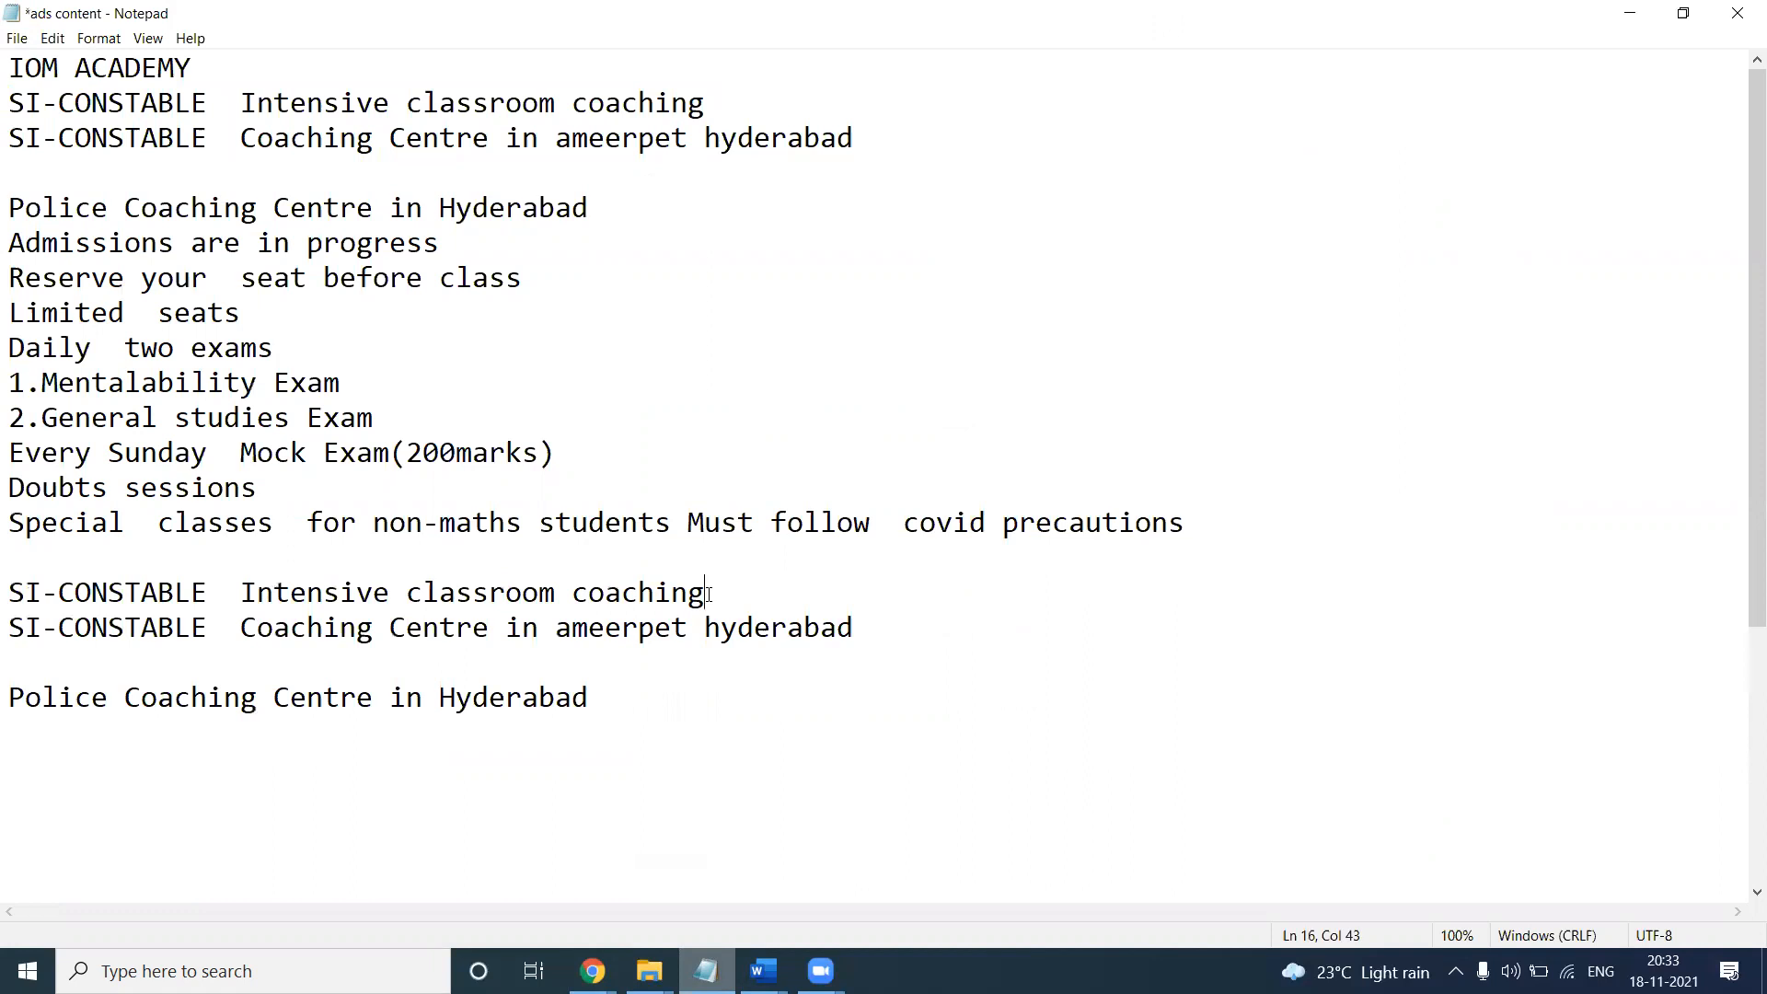
In the duplicated Notepad lines, add commas after "coaching" and "hyderabad" and join "Police Coaching Centre in Hyderabad" onto the second line
text(,)
click(855, 622)
text(,)
key(Delete)
key(Delete)
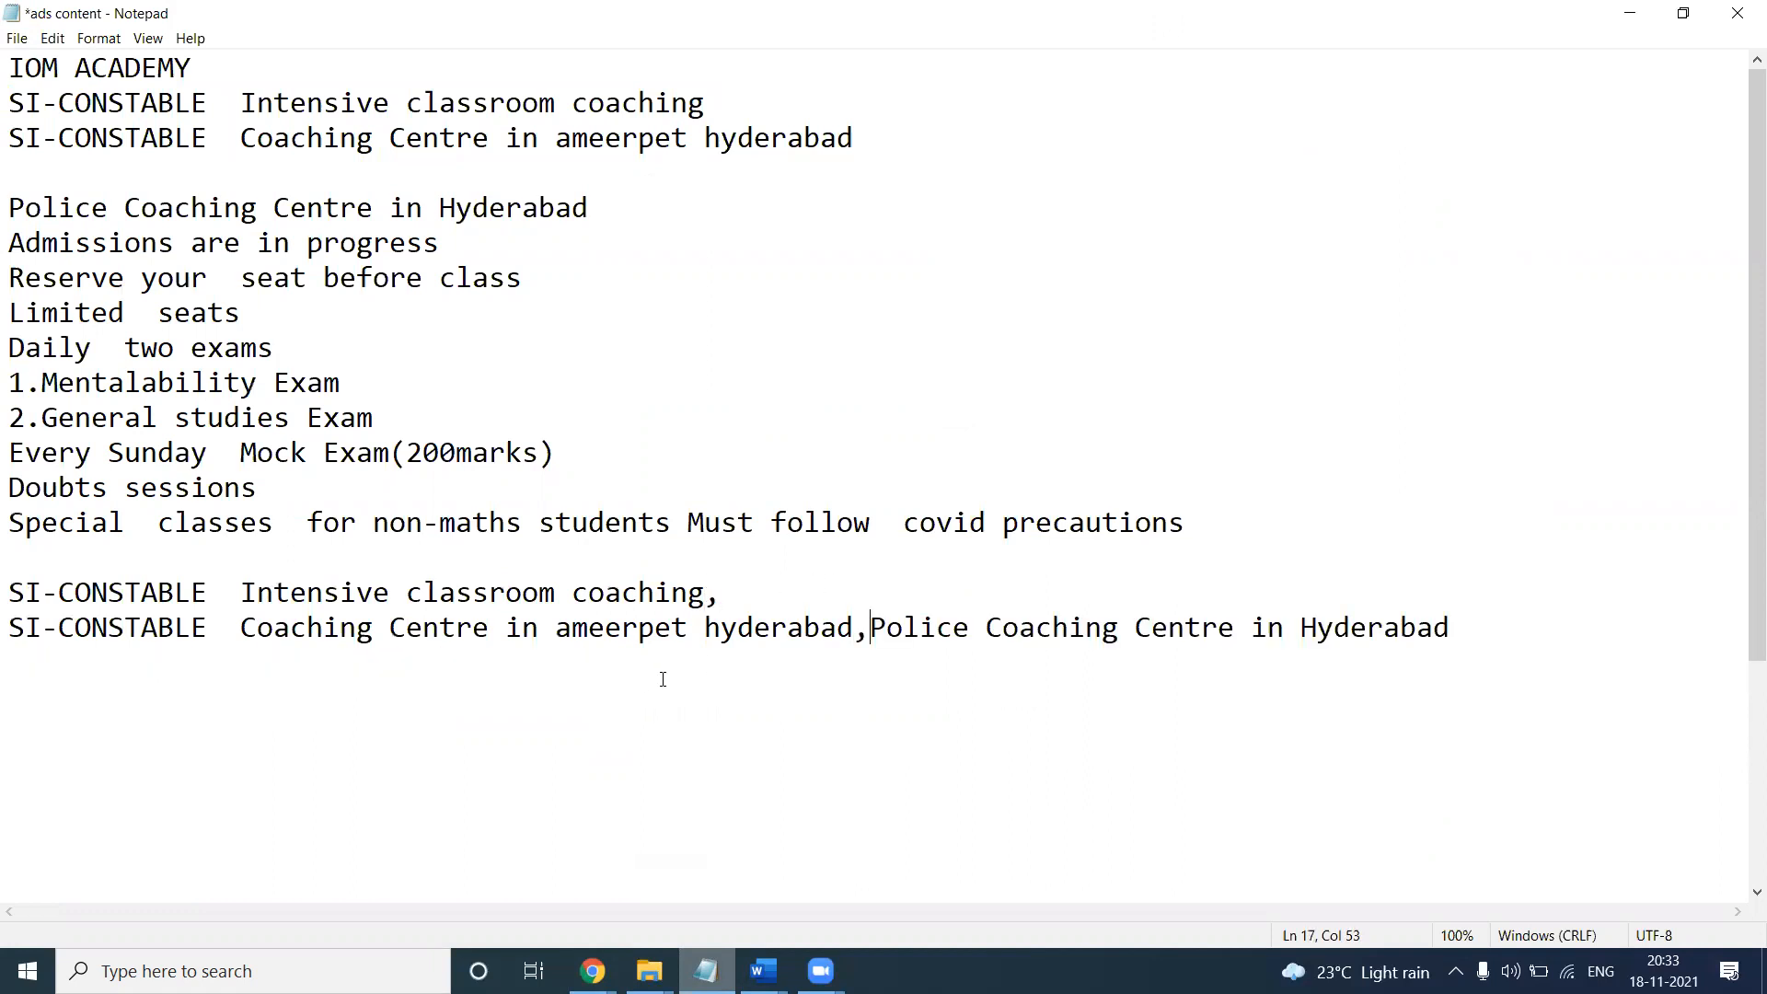
Copy the comma-separated SI-CONSTABLE and Police Coaching Centre lines from Notepad into the post's Yoast meta description
drag(1452, 611, 10, 594)
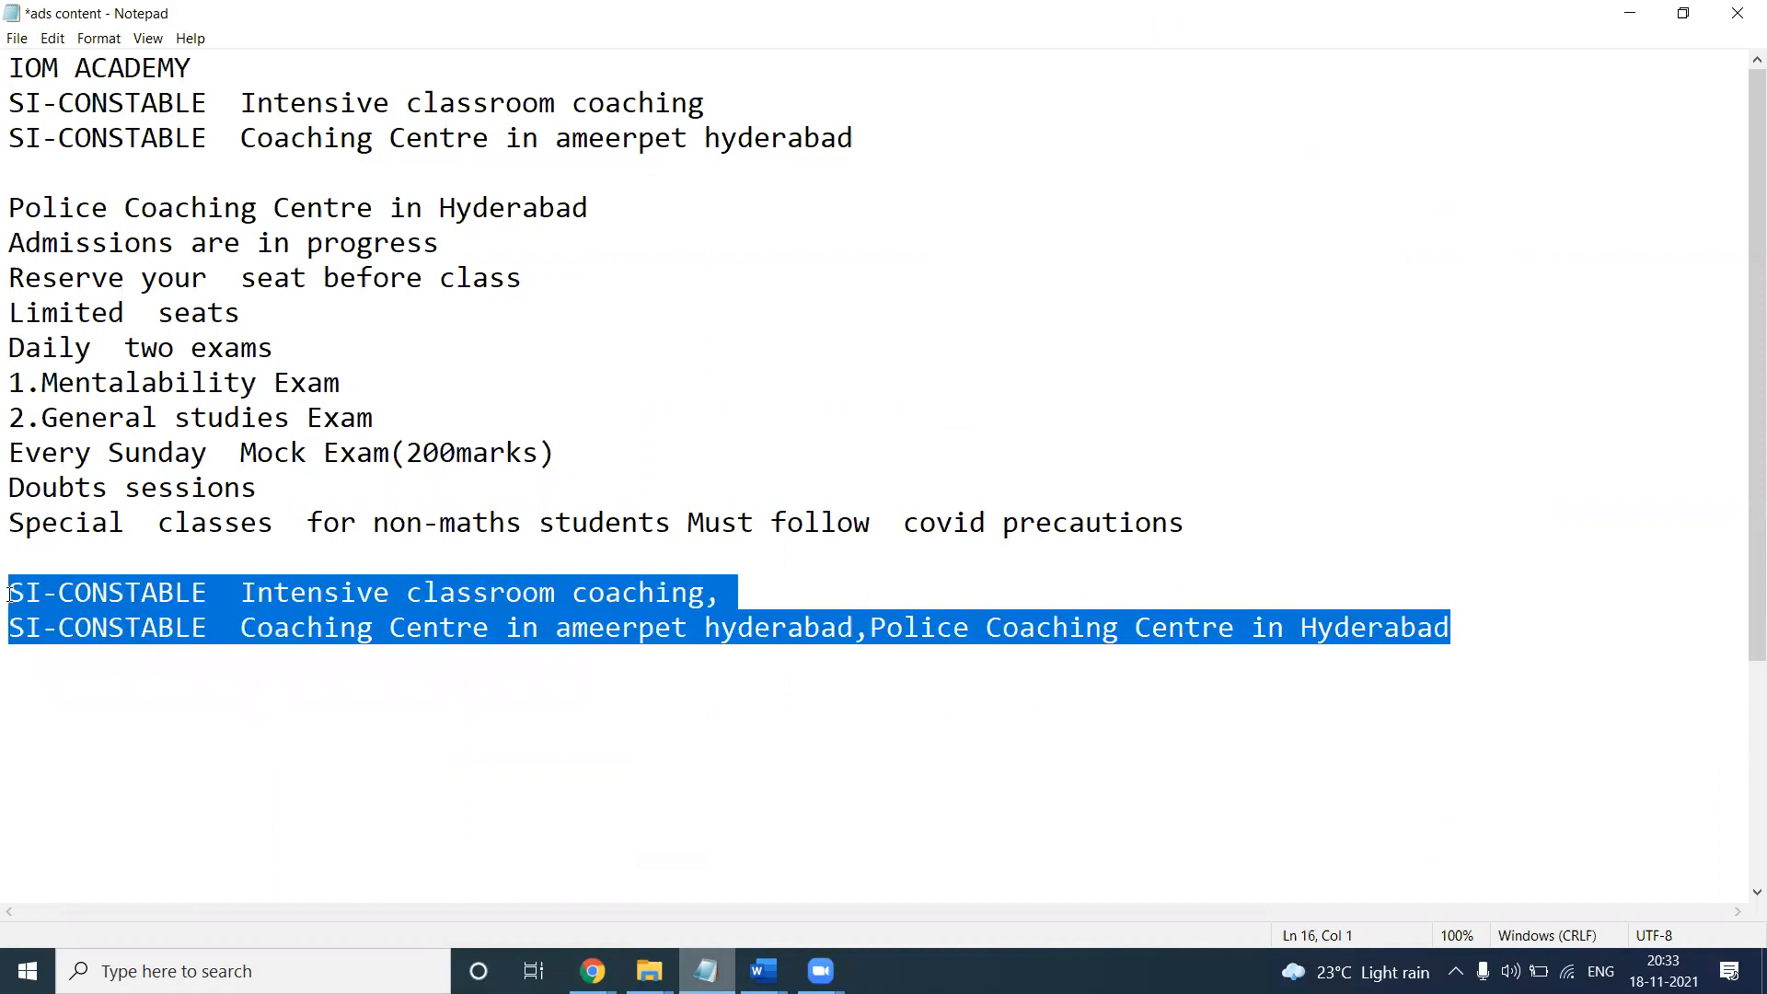
key(alt+Tab)
scroll(340, 539, down, 8)
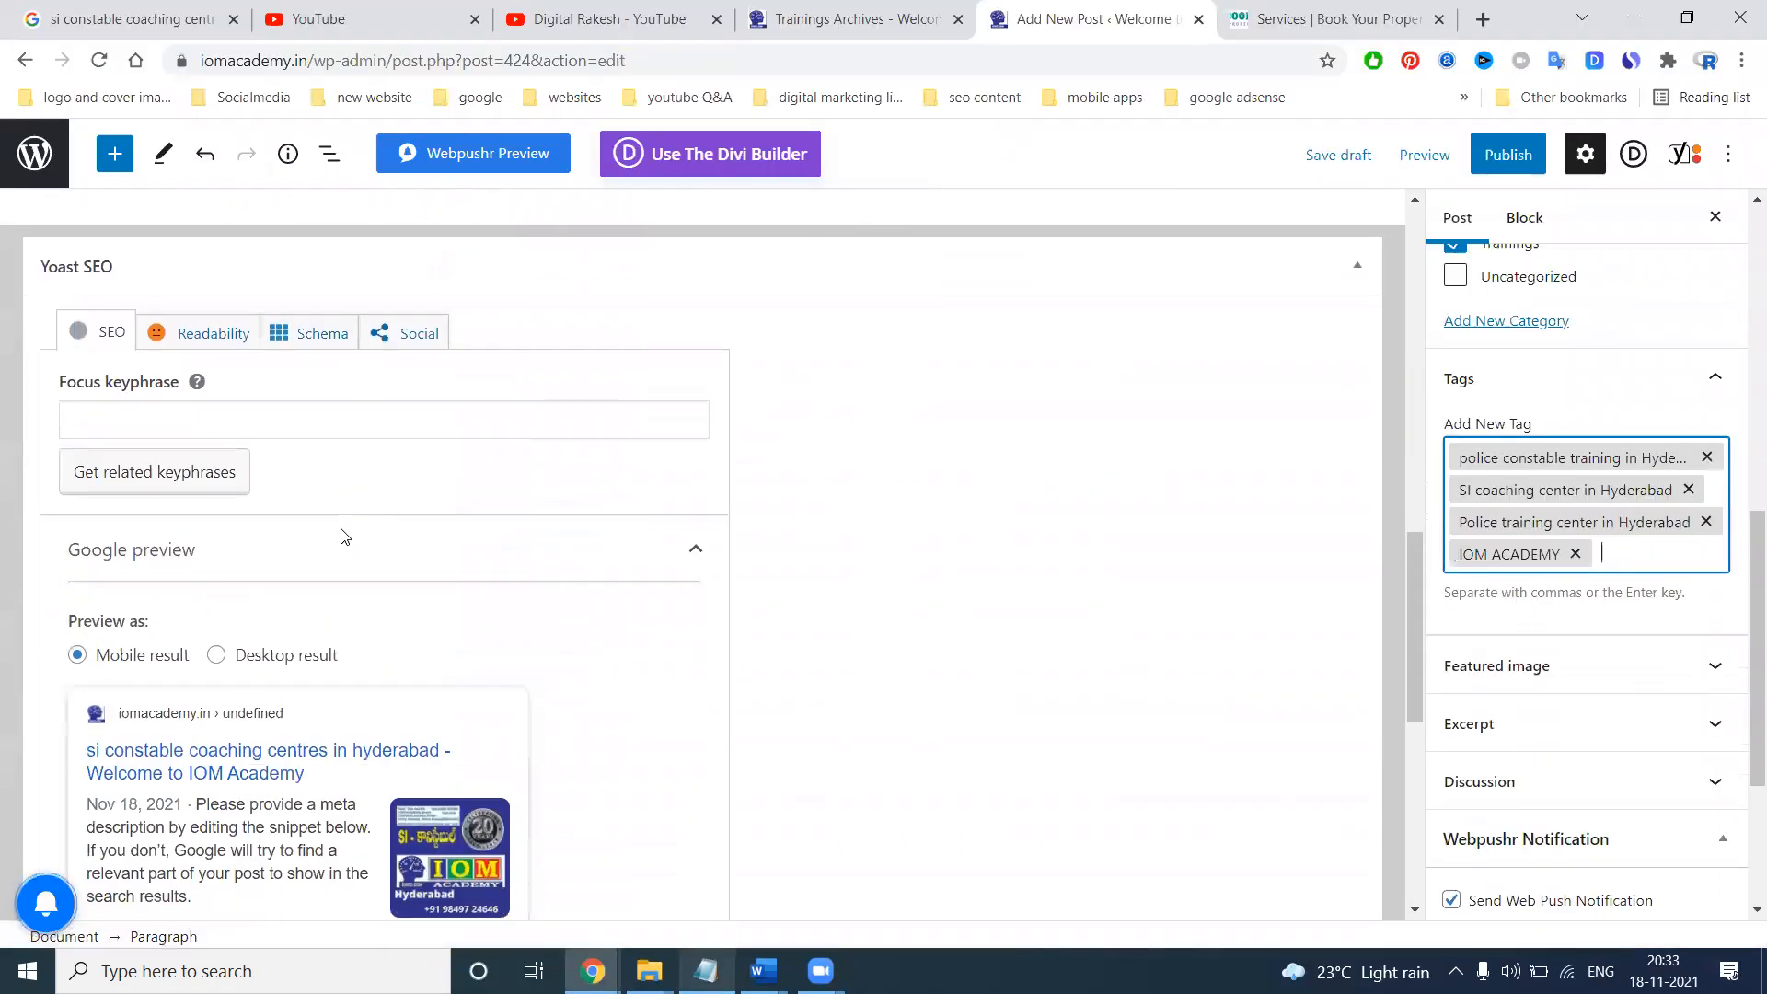
scroll(237, 477, down, 6)
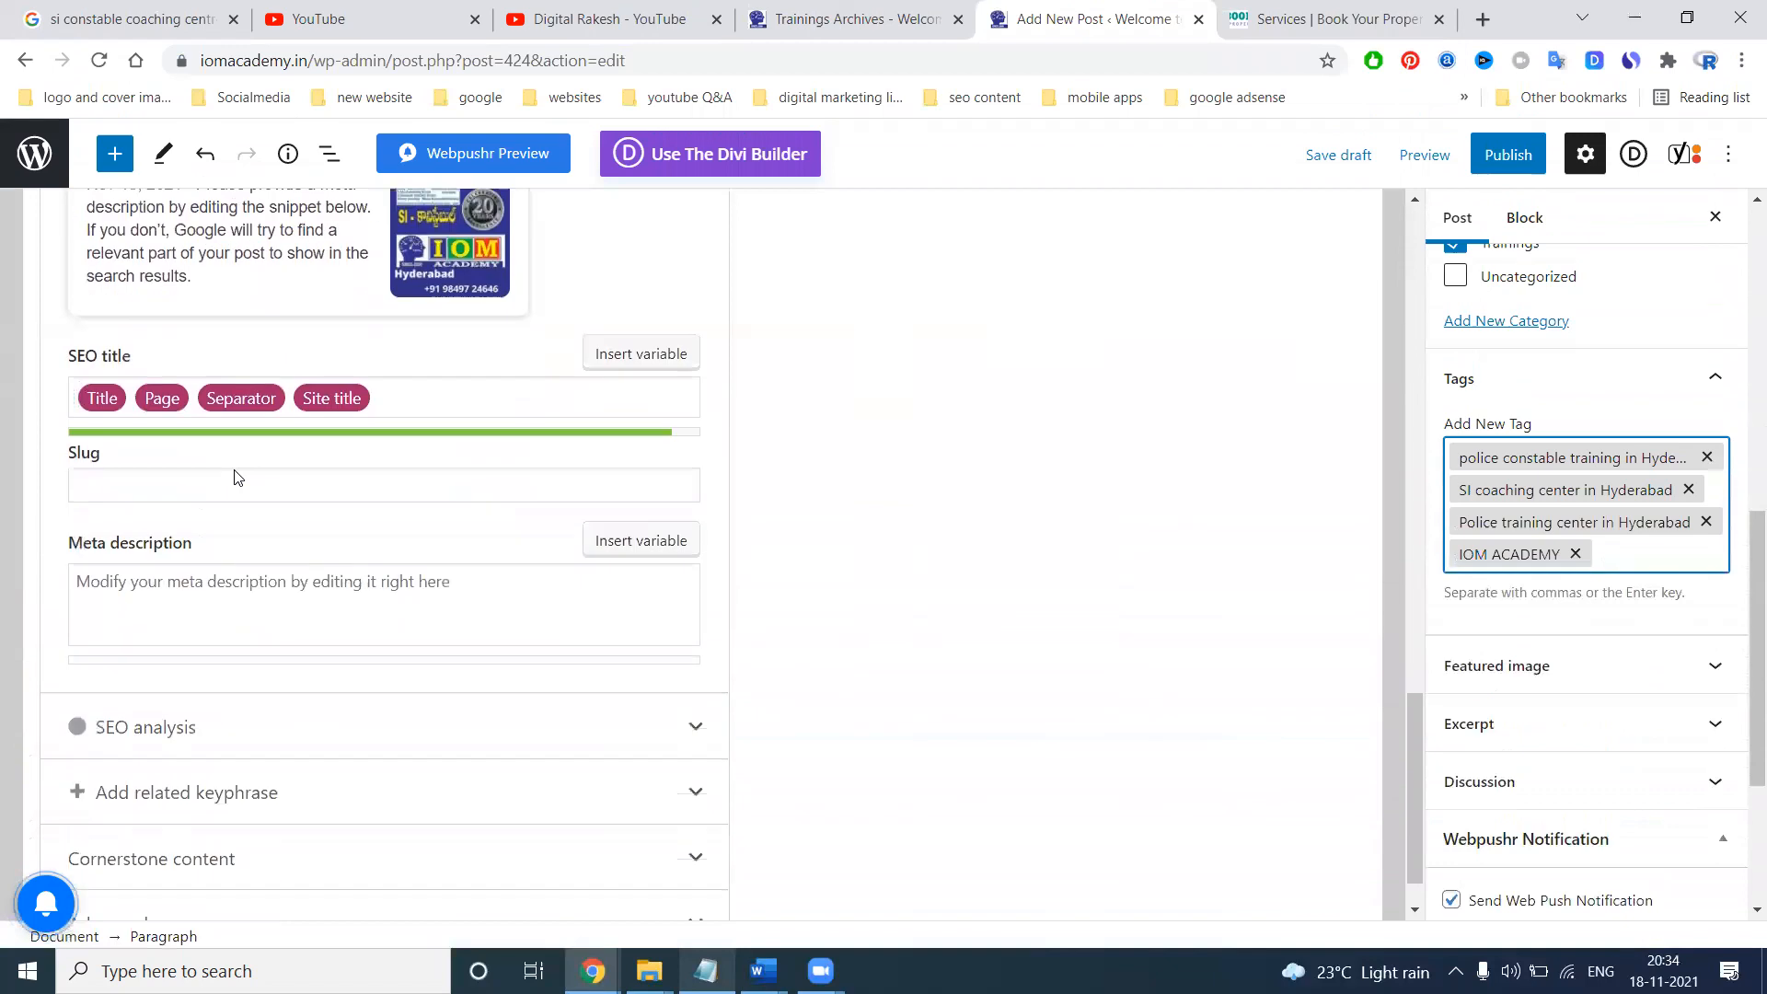
click(149, 530)
key(ctrl+v)
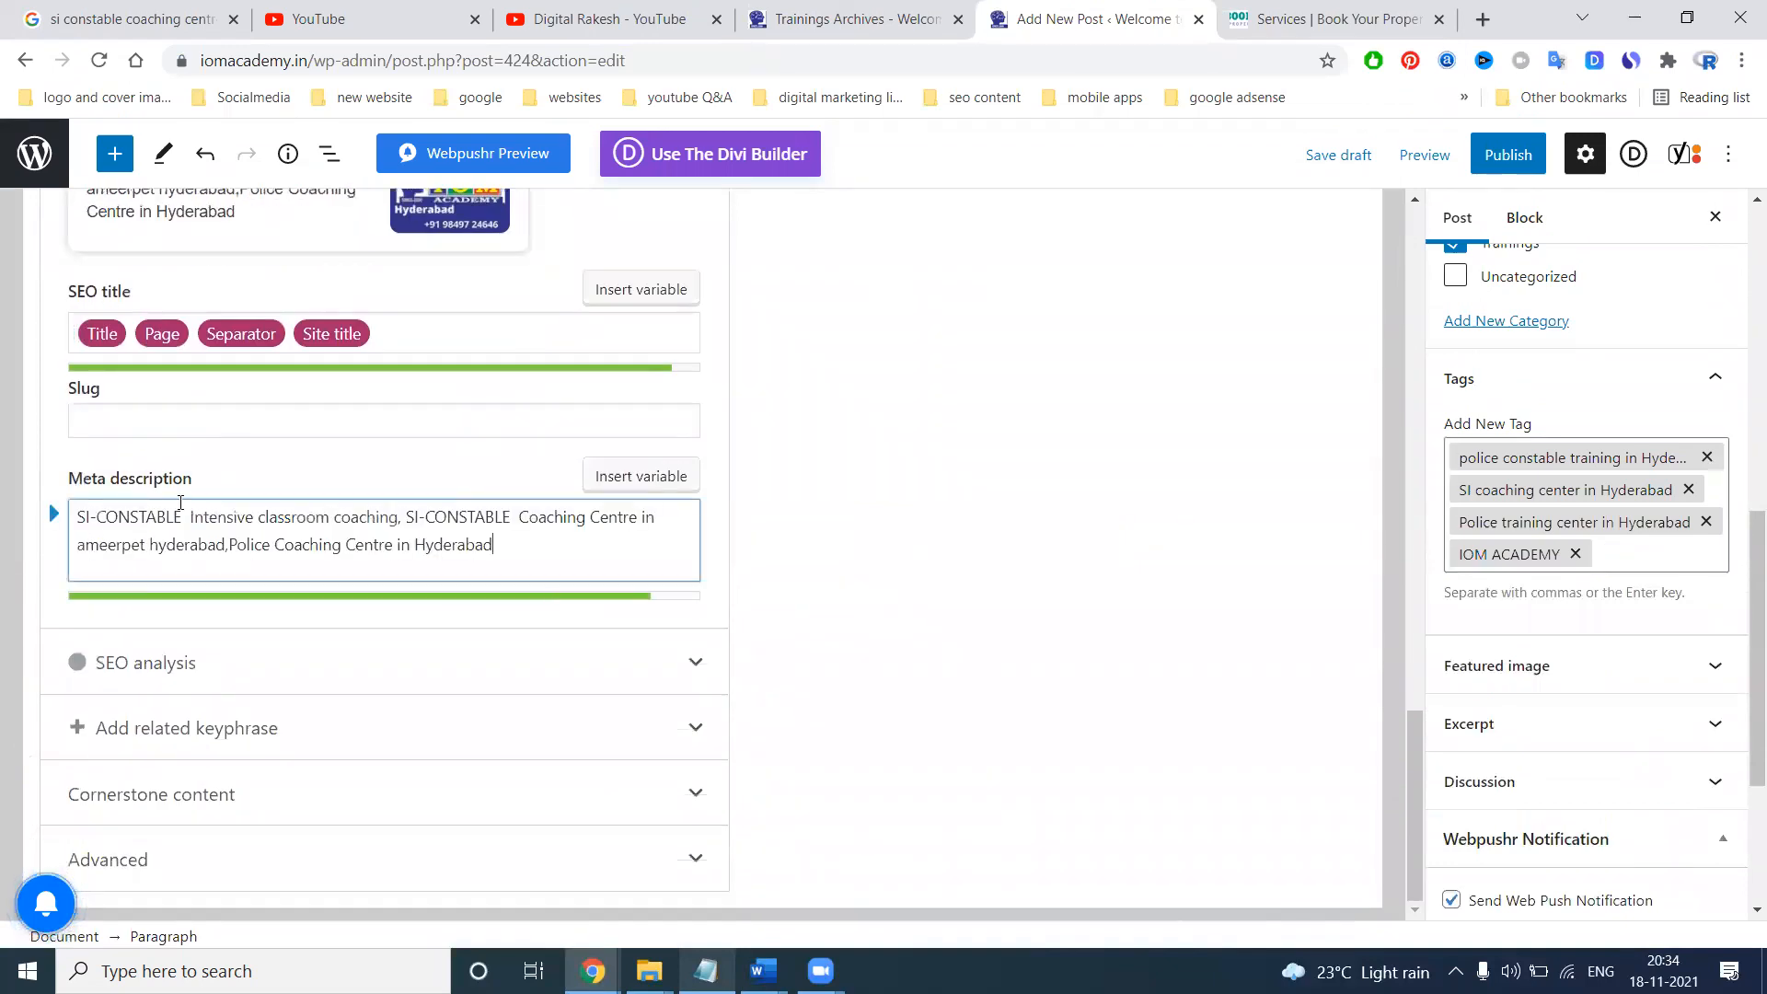
Replace the variables in the Yoast SEO title with the copied post title "si constable coaching centres in hyderabad"
drag(398, 333, 70, 333)
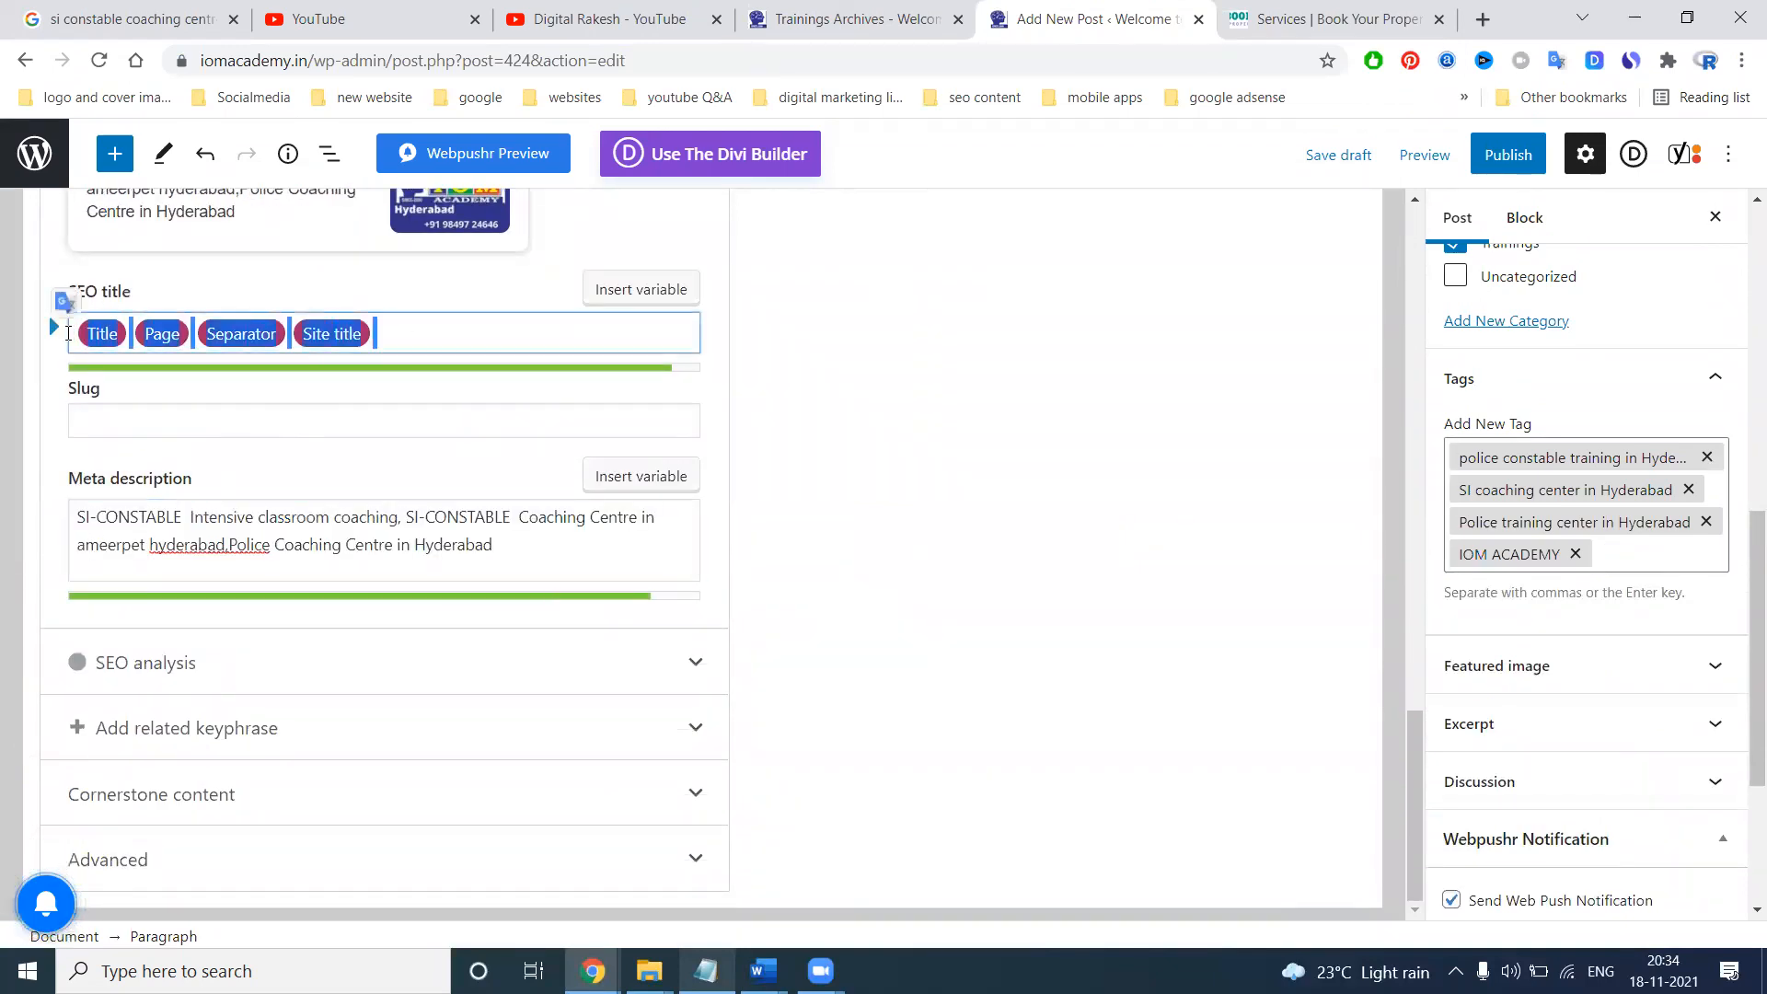
key(BackSpace)
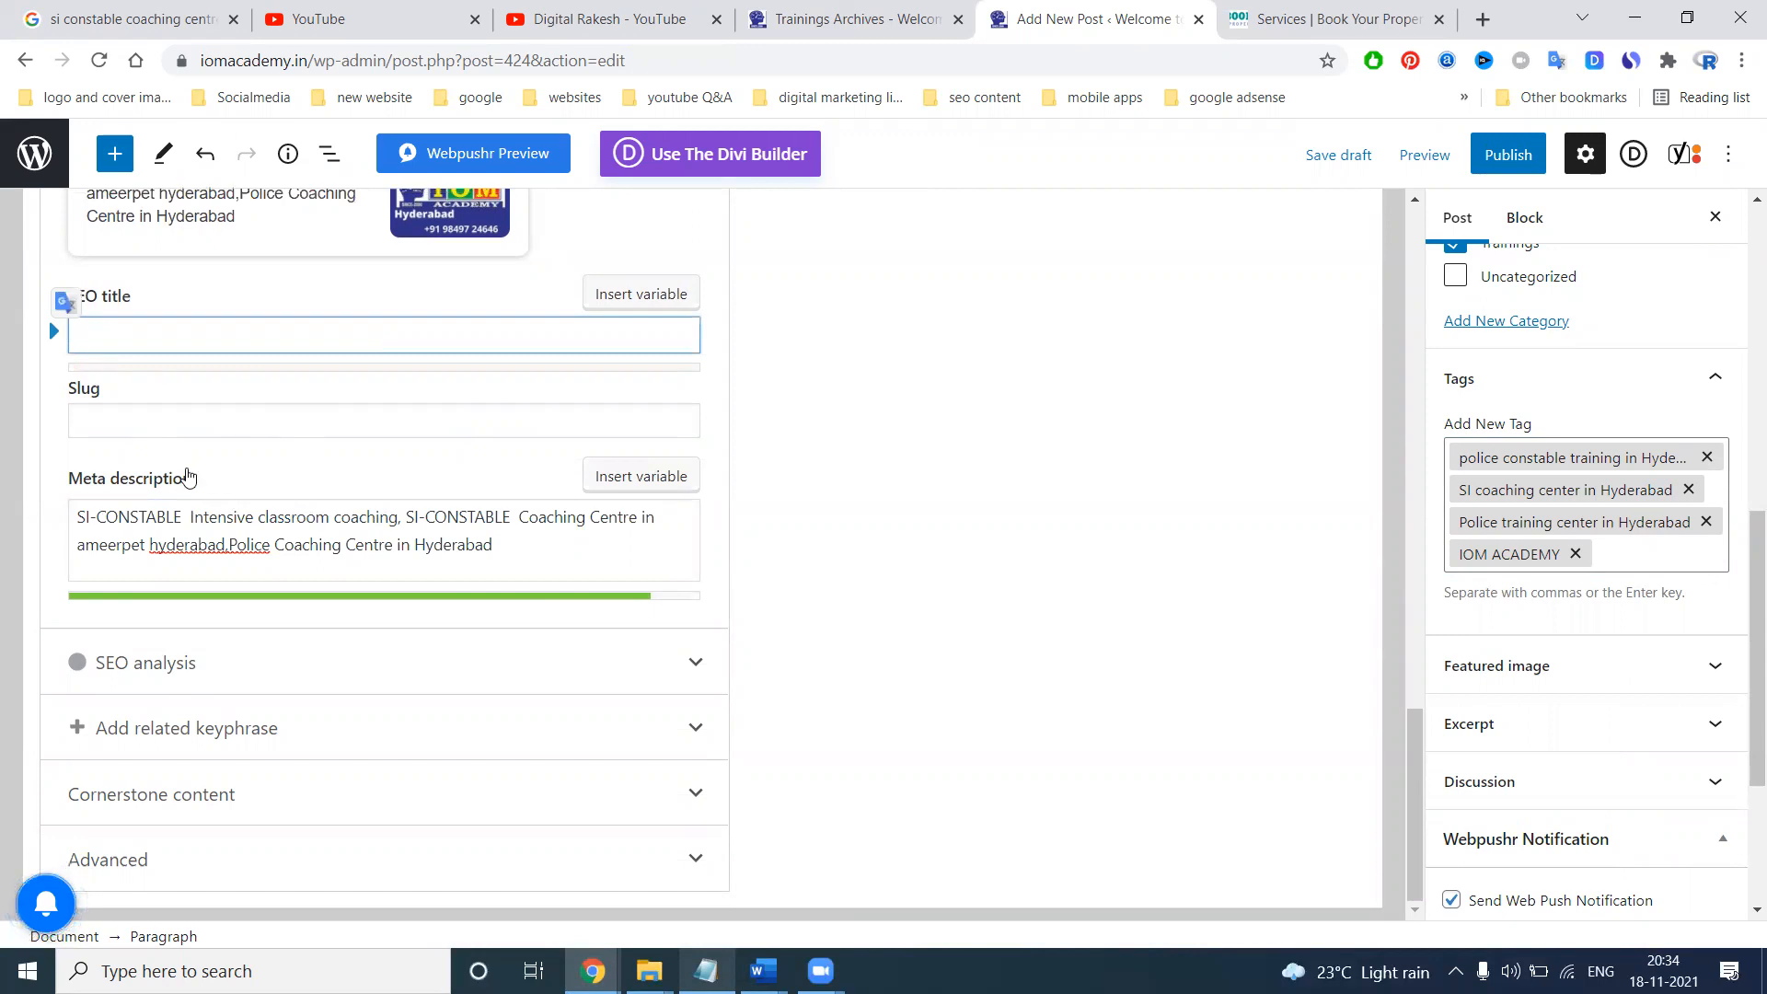
key(alt+Tab)
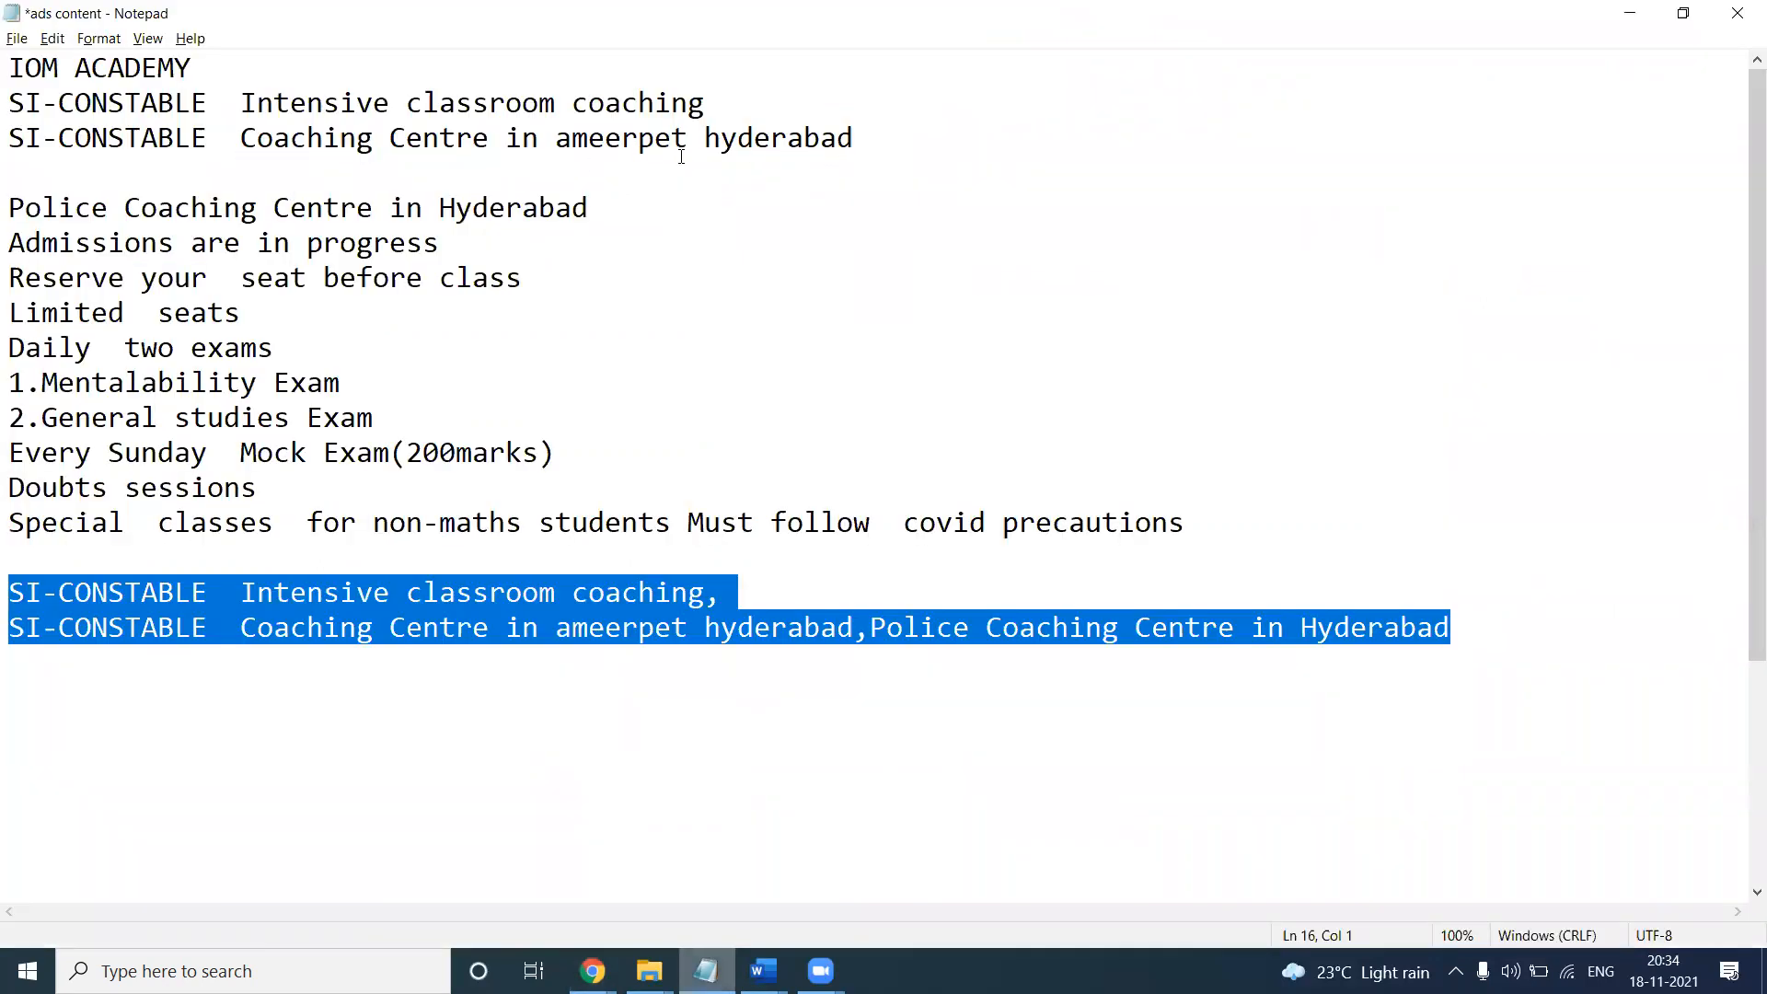
key(alt+Tab)
scroll(801, 344, up, 10)
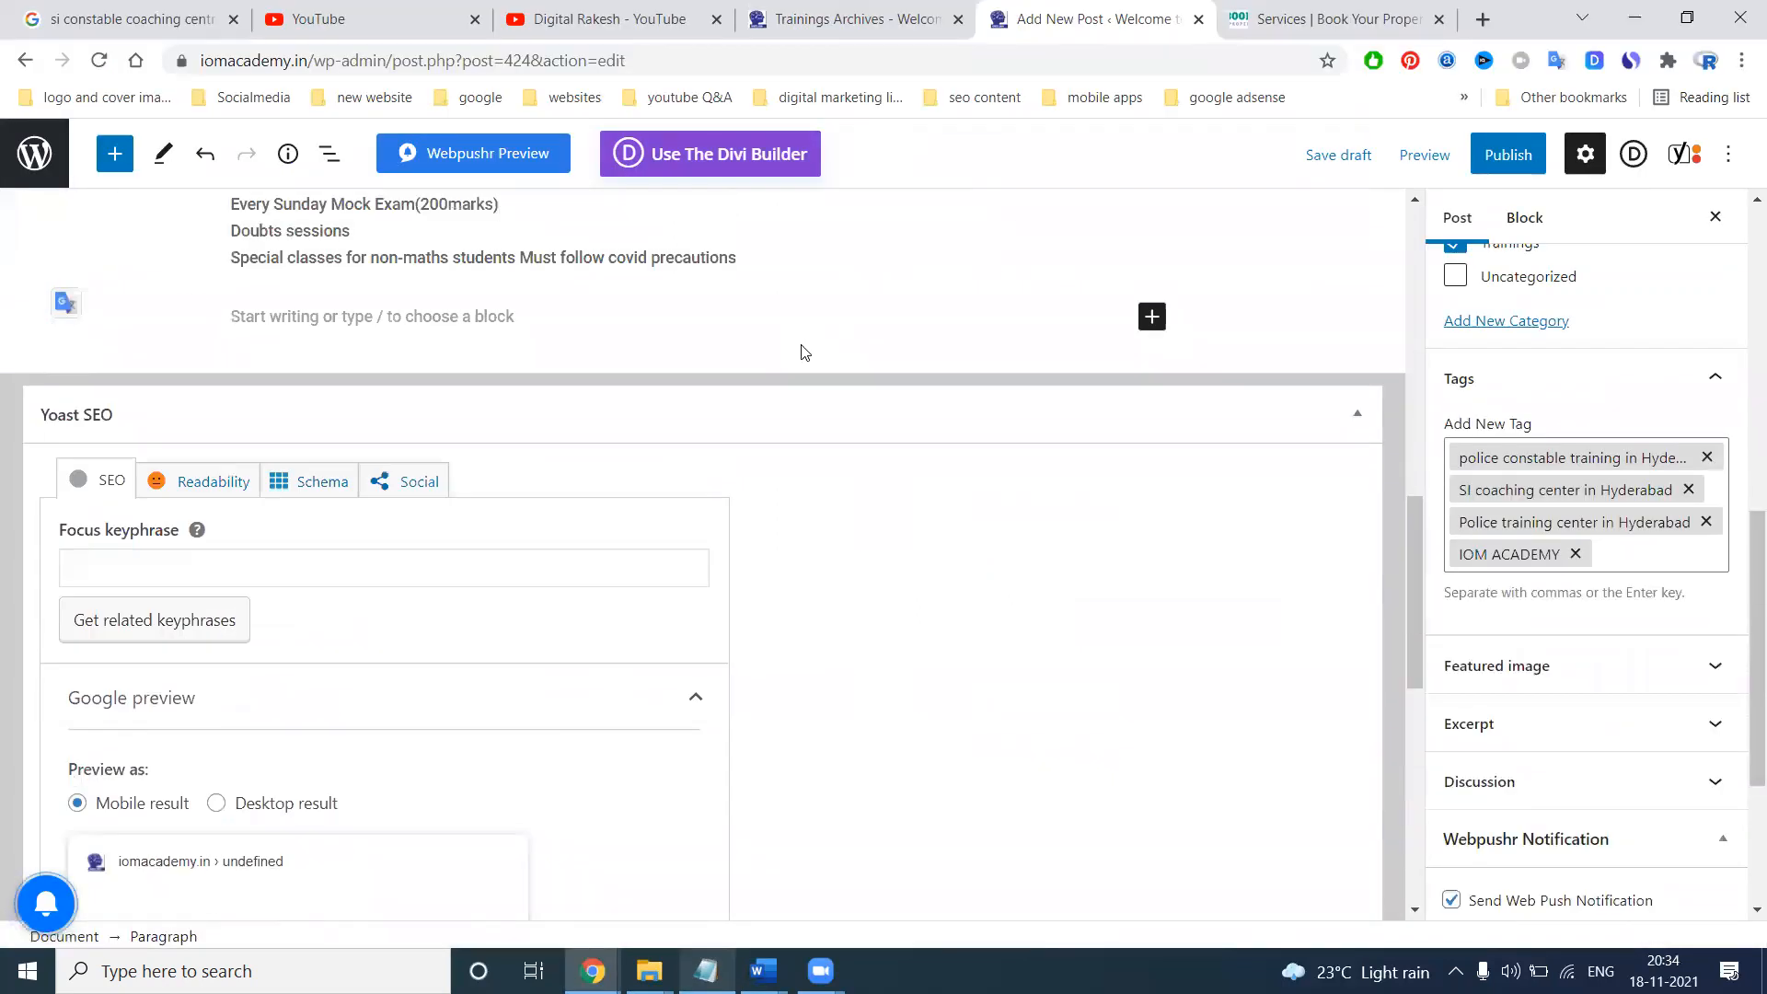
triple_click(679, 298)
key(ctrl+c)
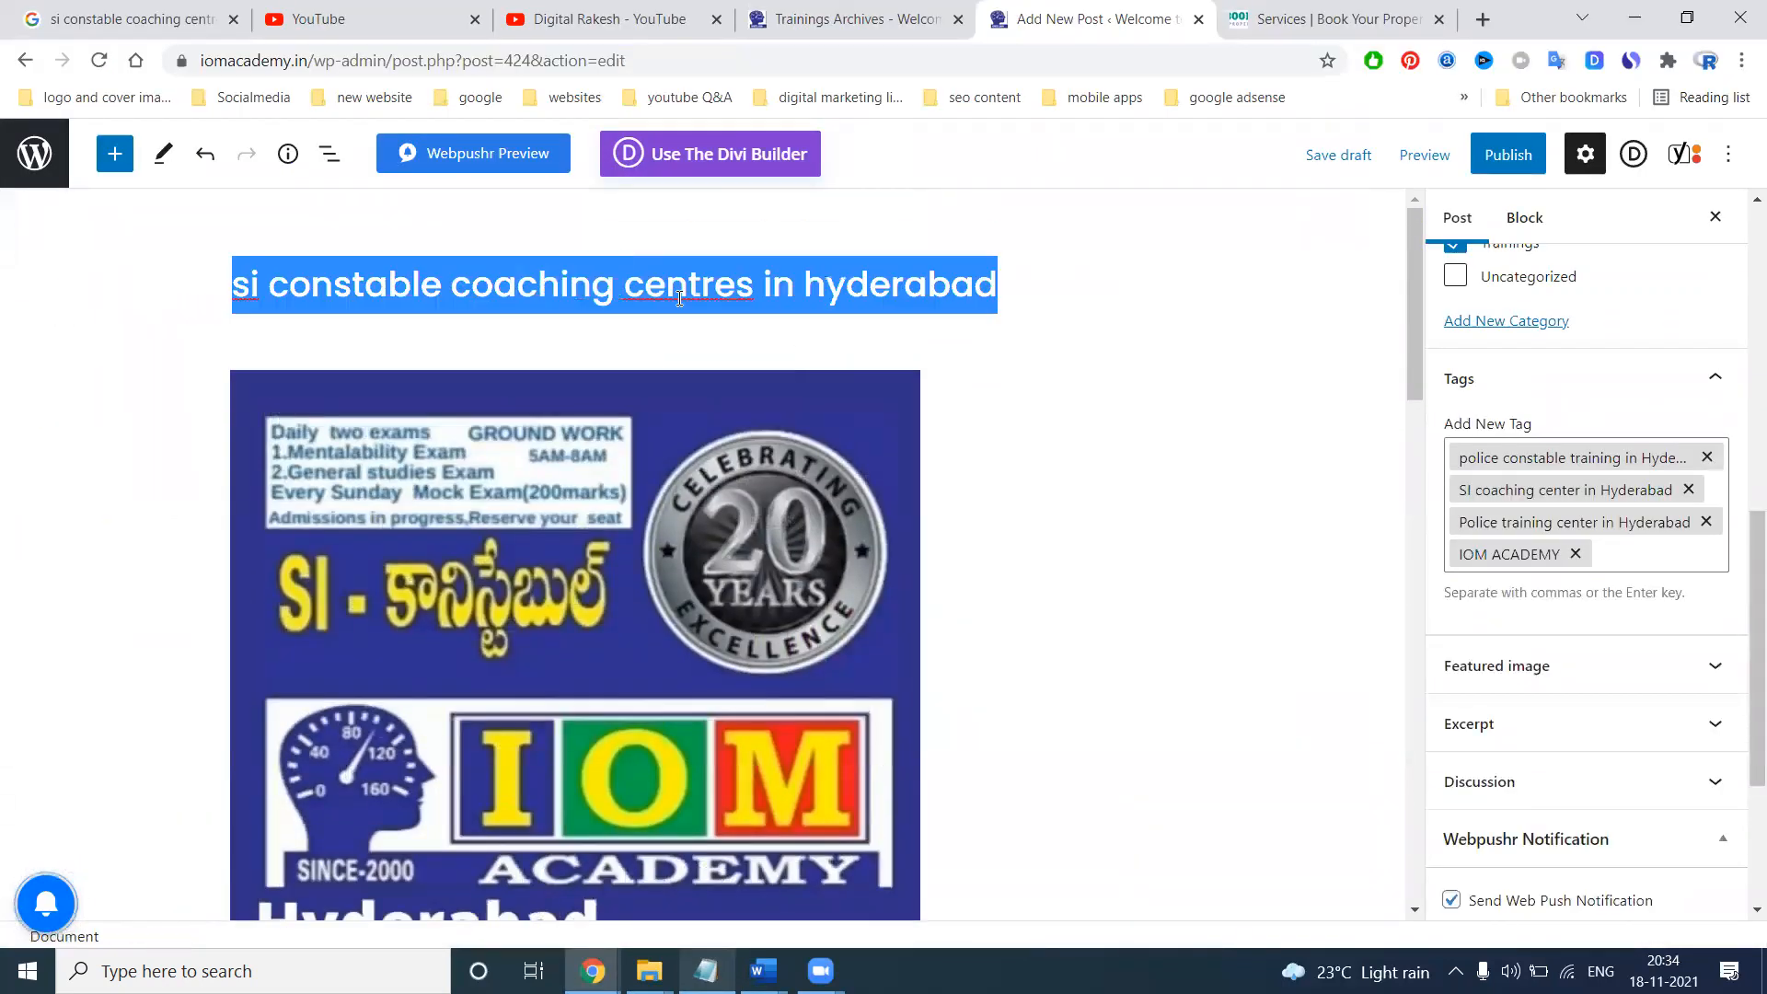
scroll(1022, 482, down, 10)
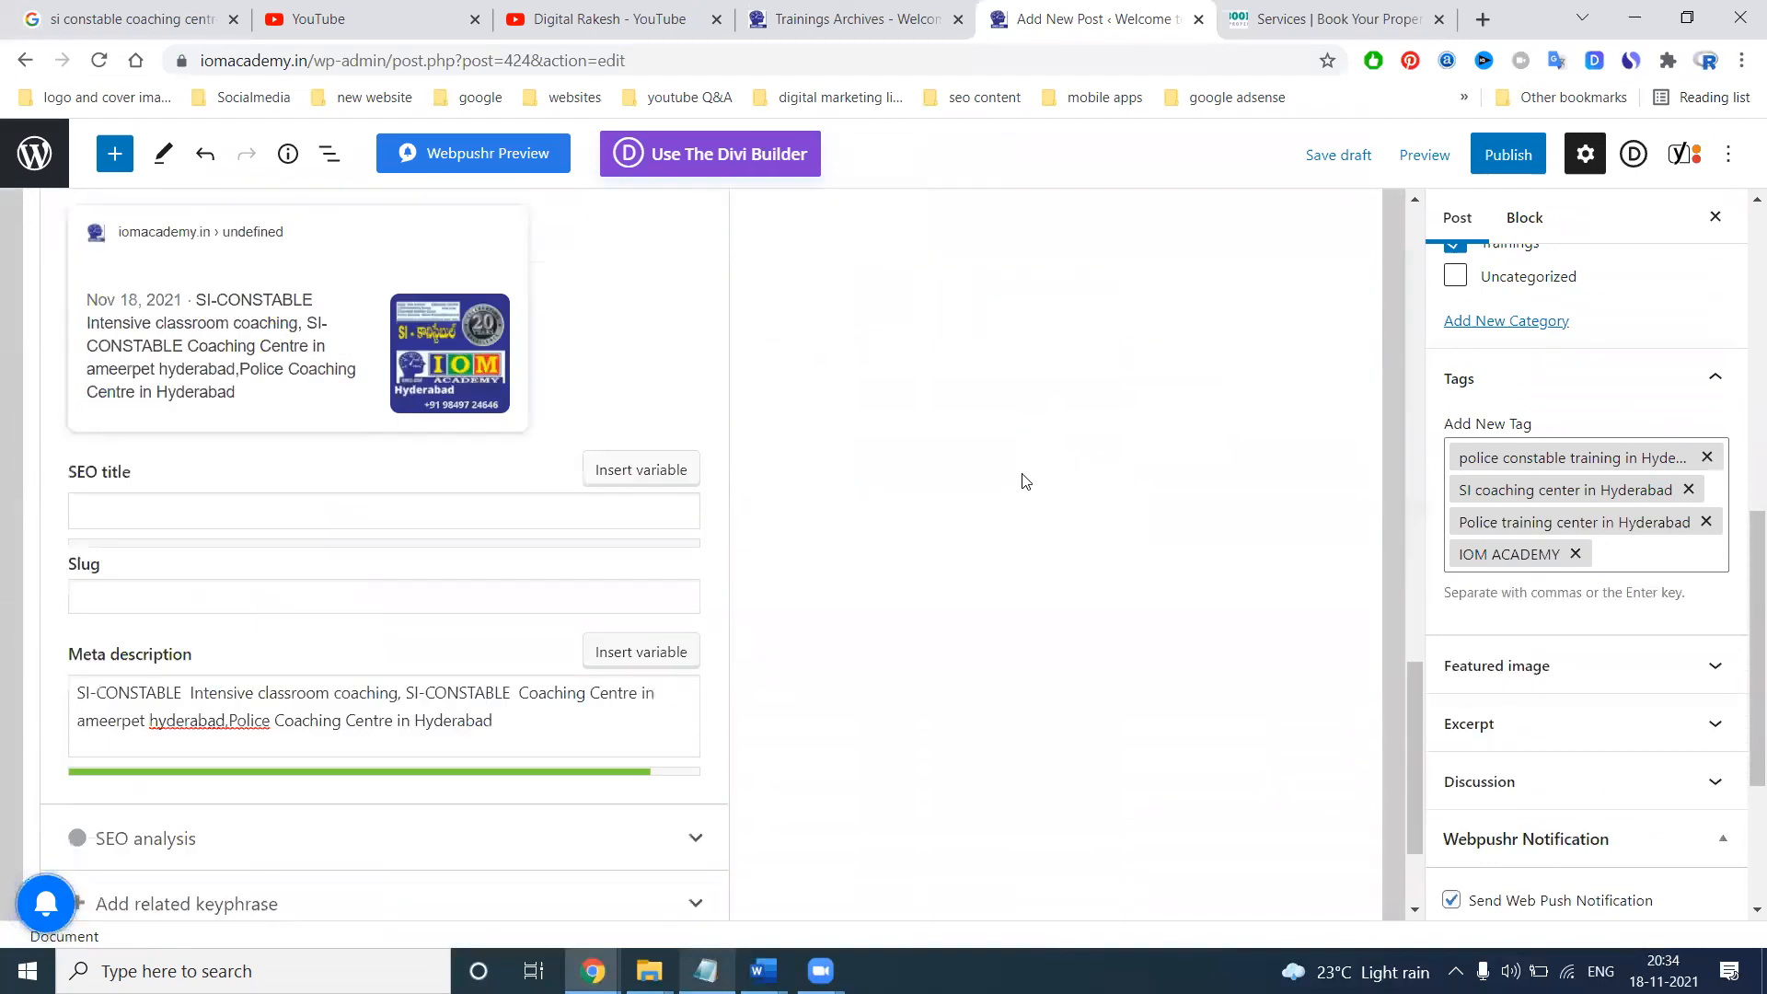
scroll(1021, 481, down, 3)
click(236, 508)
key(ctrl+v)
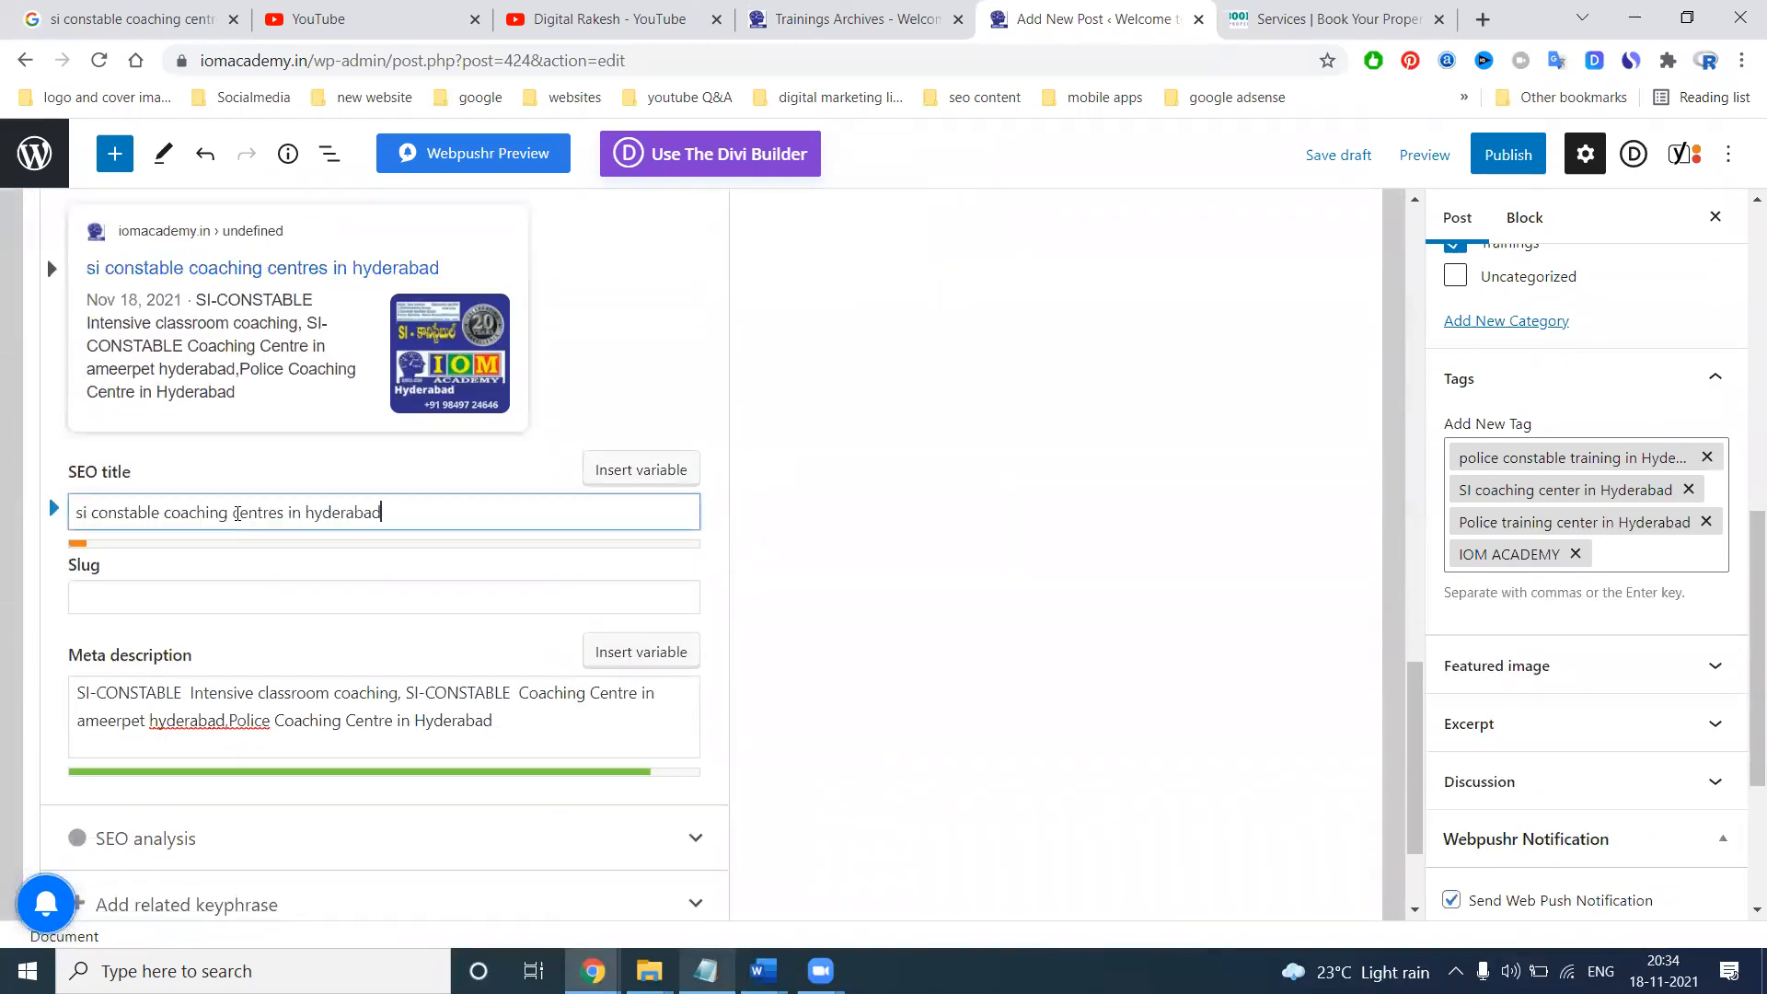
Enter "si constable coaching centres in hyderabad" as the slug and open the insertable variables for the meta description
click(384, 598)
key(ctrl+v)
click(1044, 566)
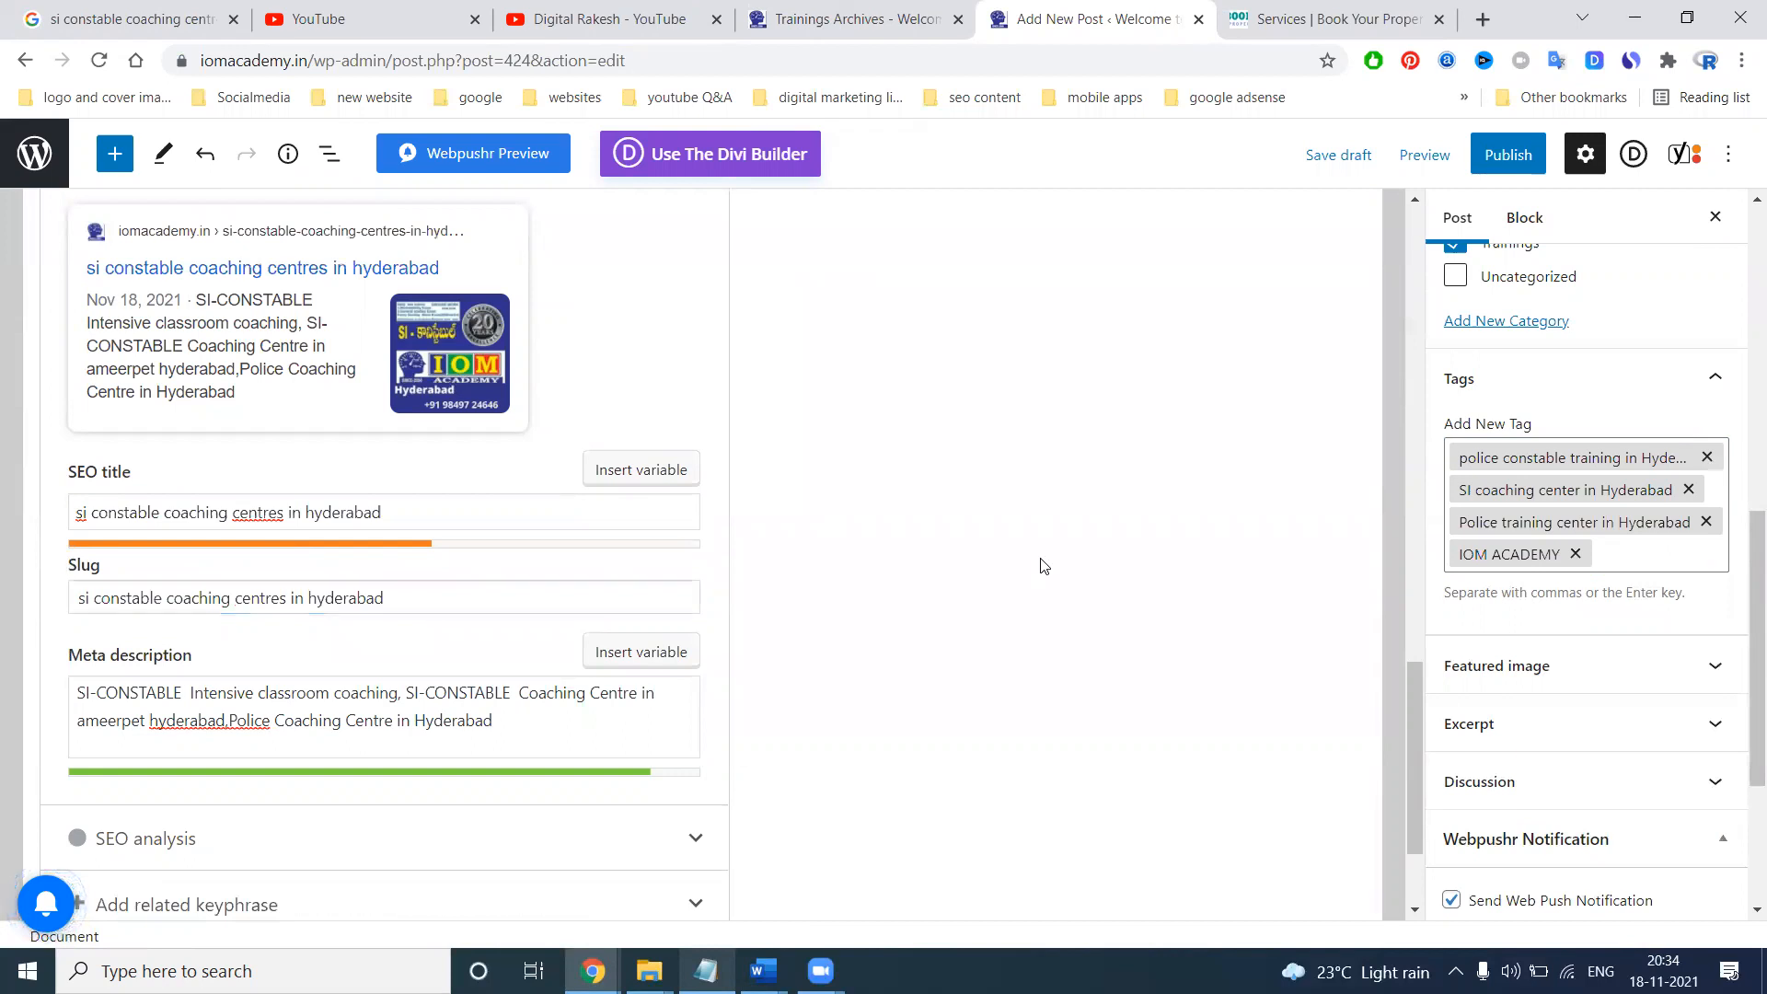
click(655, 655)
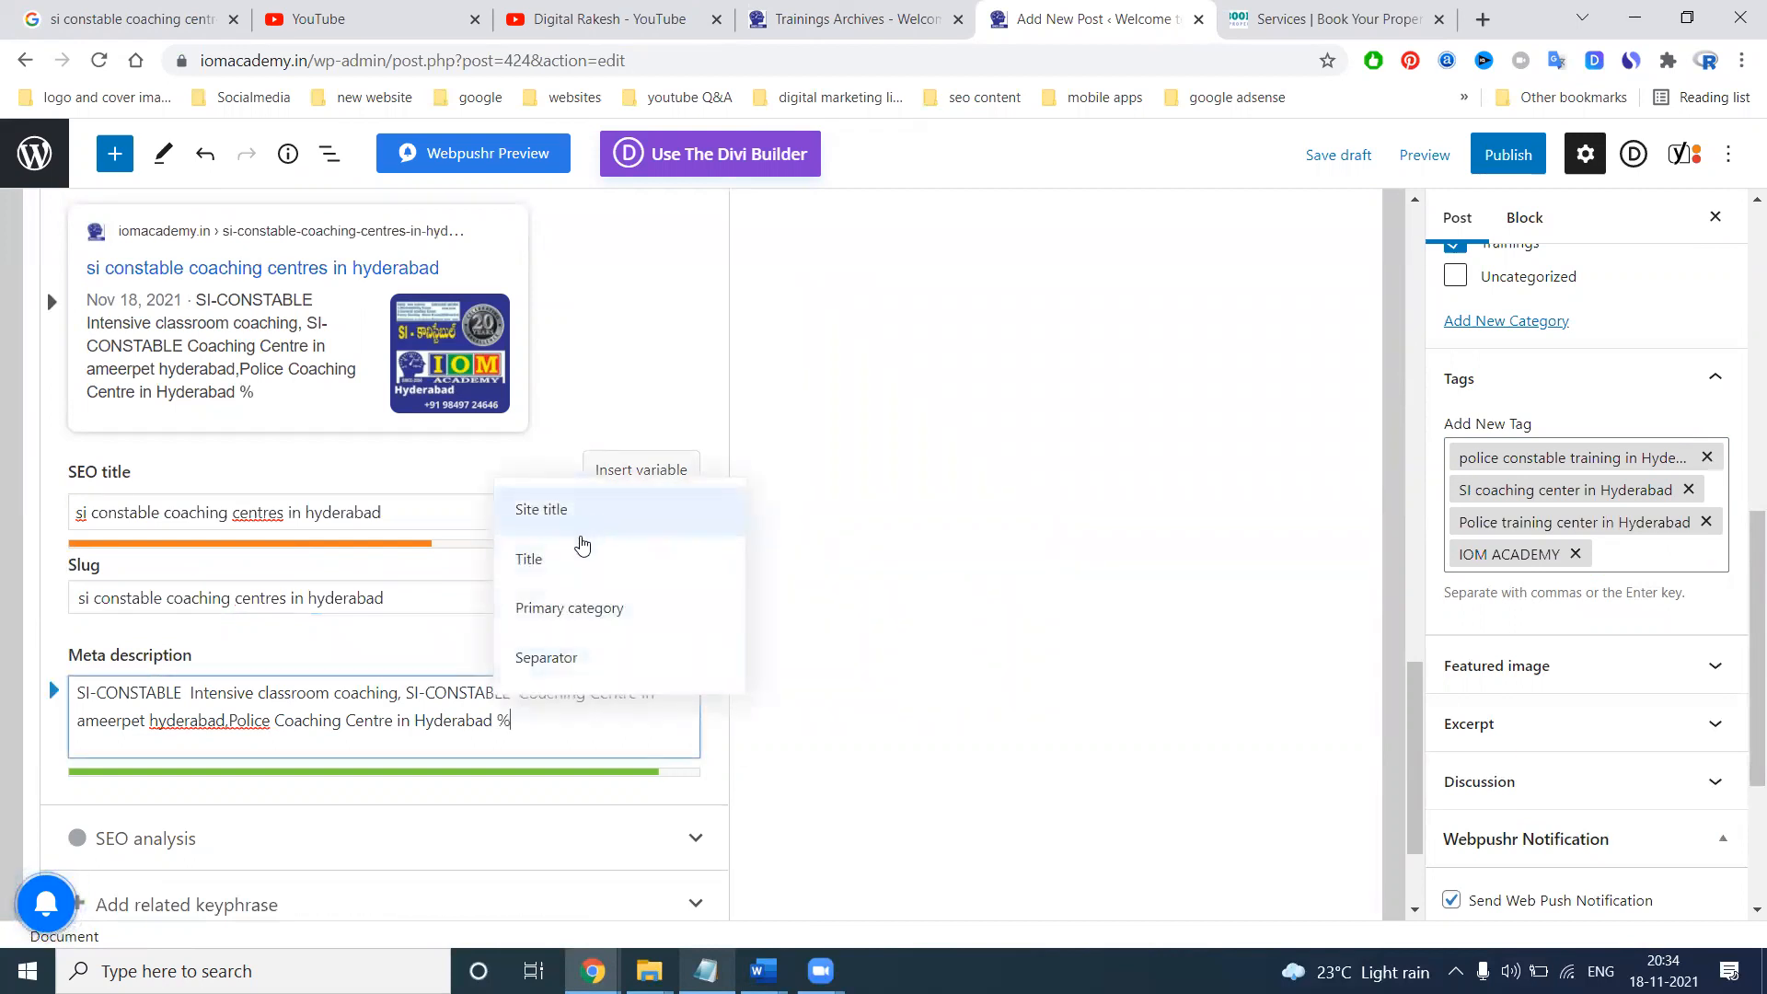
click(948, 538)
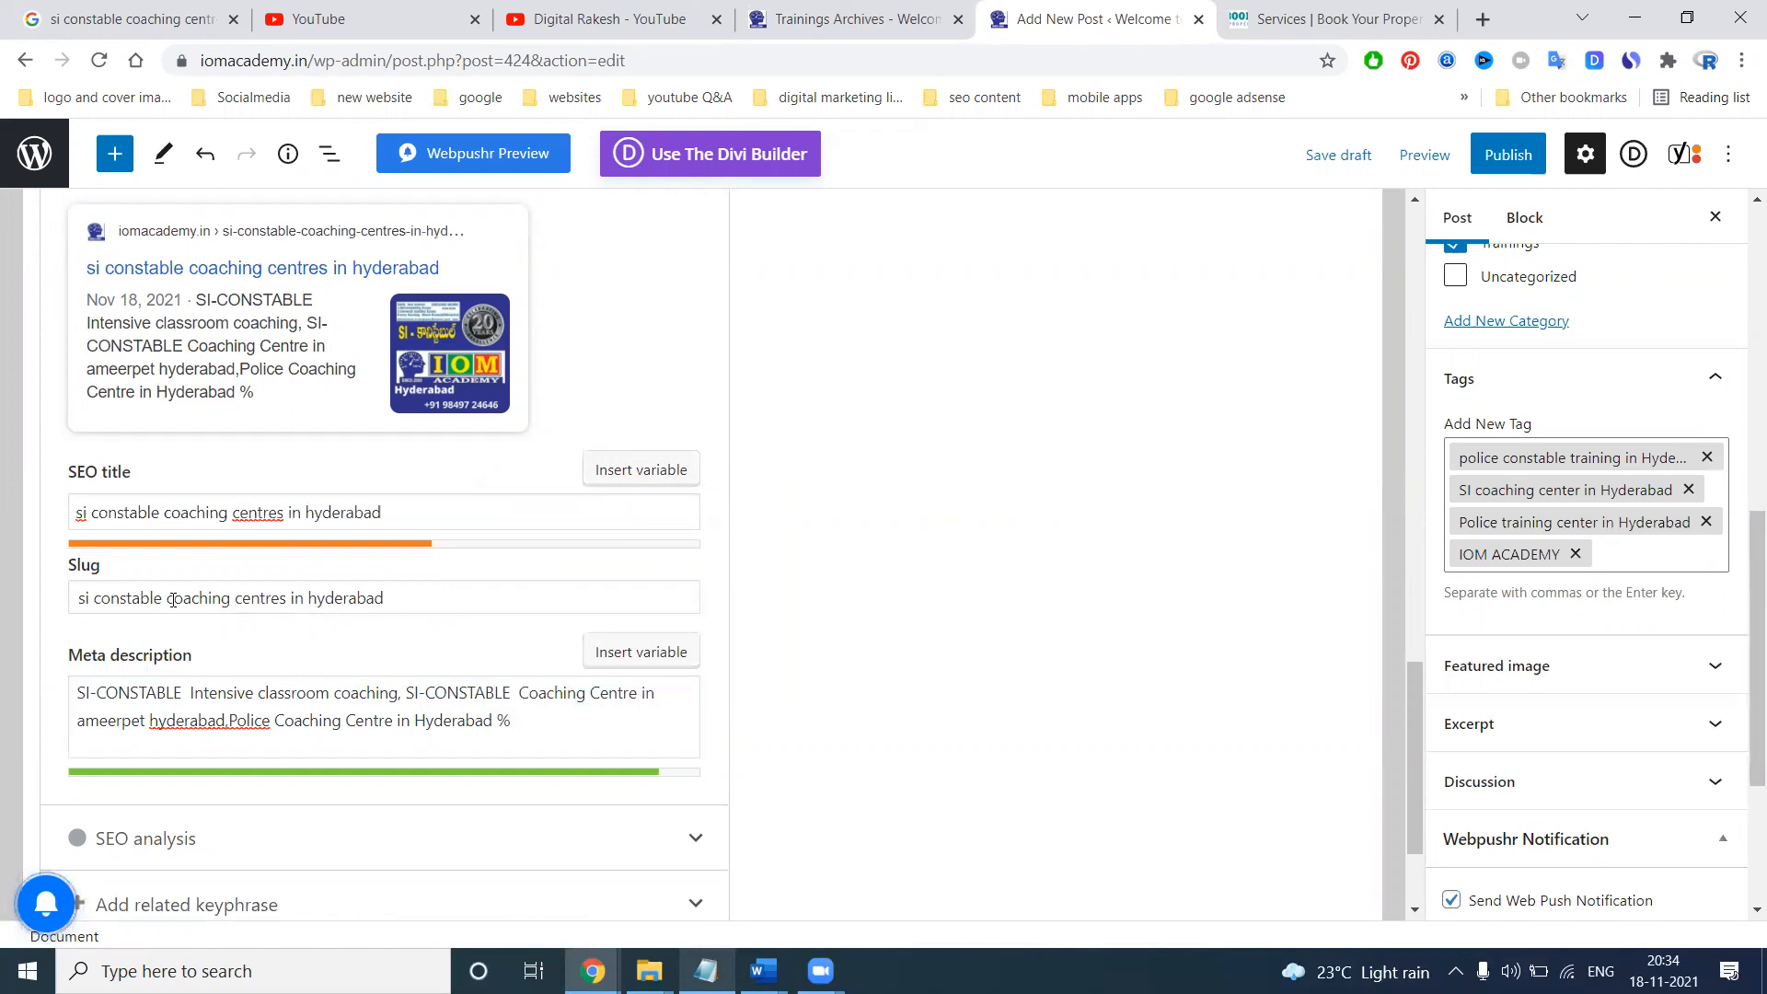
Replace the spaces in the slug with hyphens so it reads "si-constable-coaching-centres-in-hyderabad"
click(93, 598)
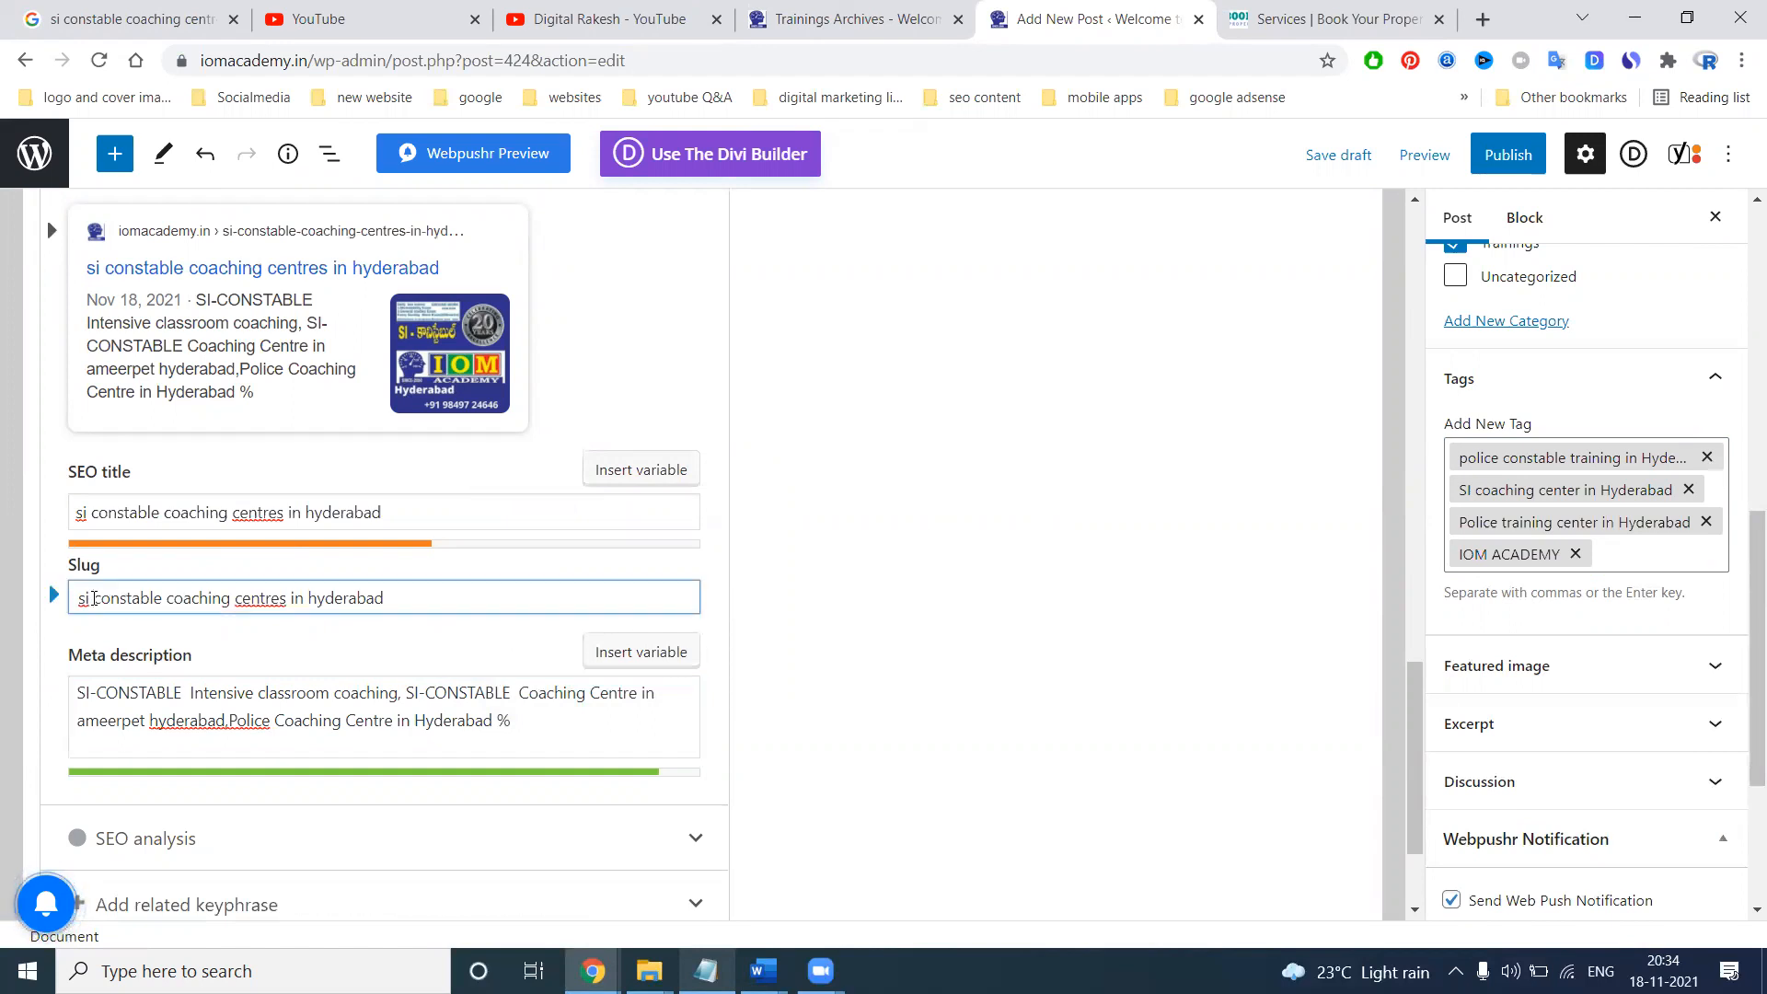
key(BackSpace)
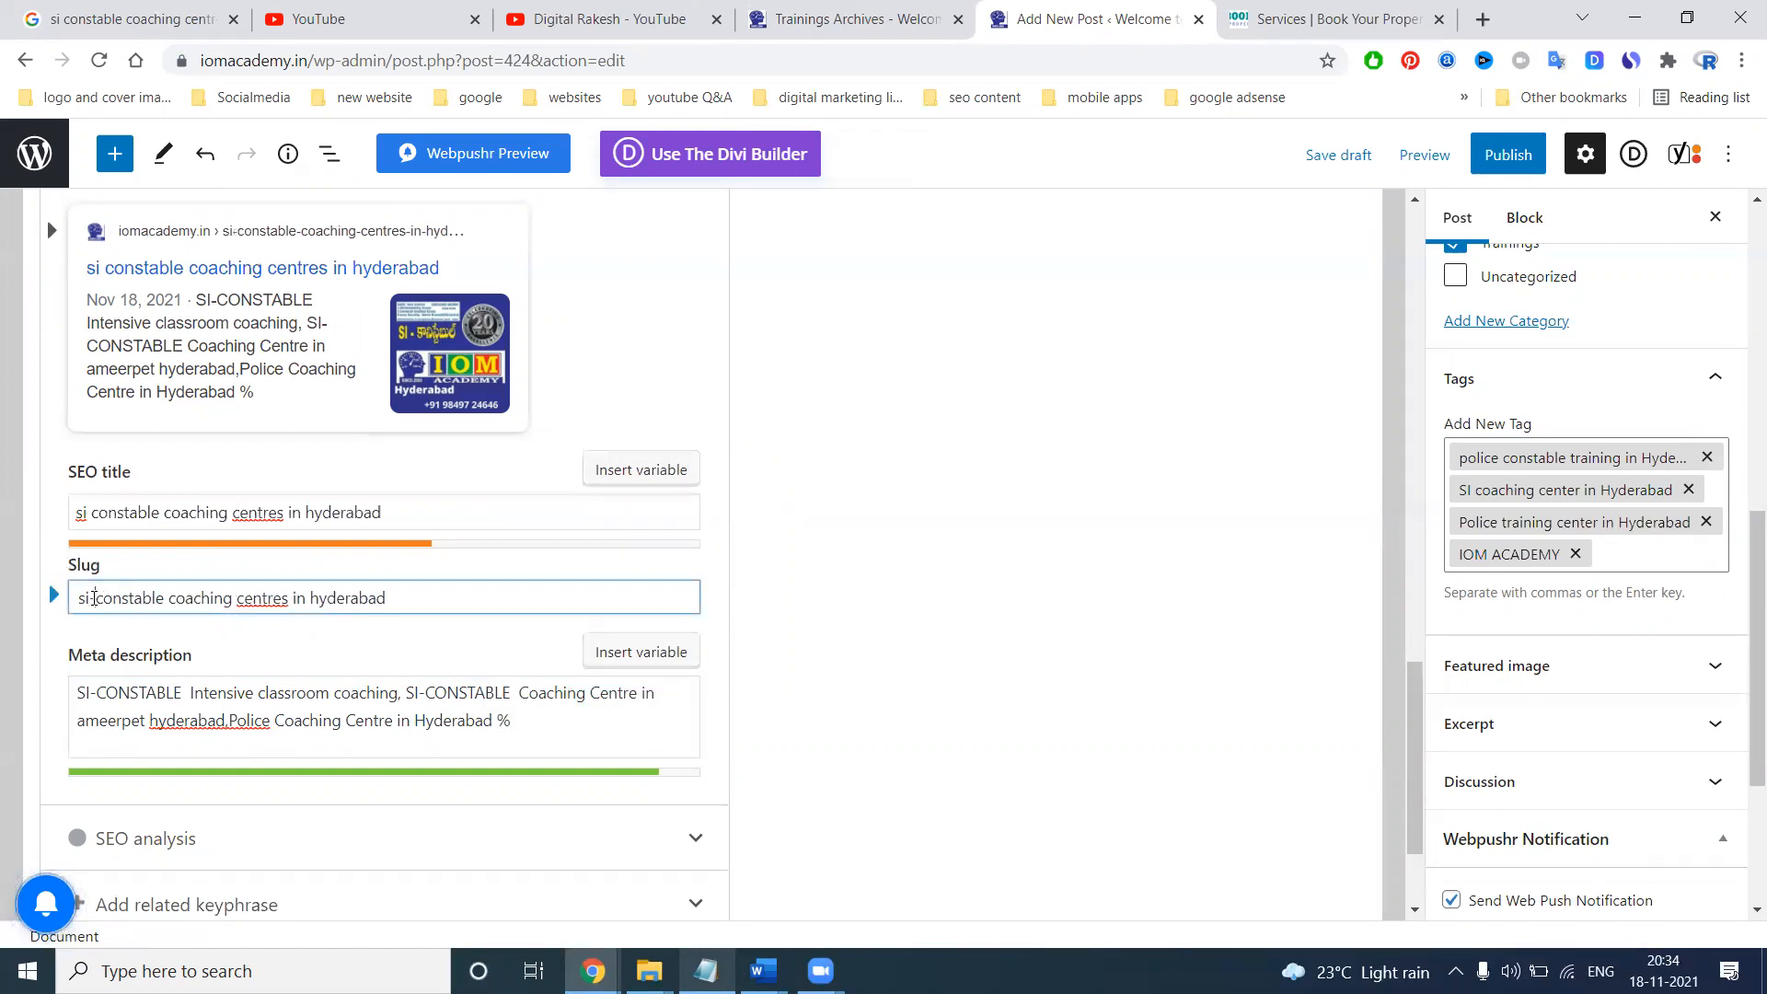
click(169, 598)
key(BackSpace)
text(-)
click(239, 597)
key(BackSpace)
text(-)
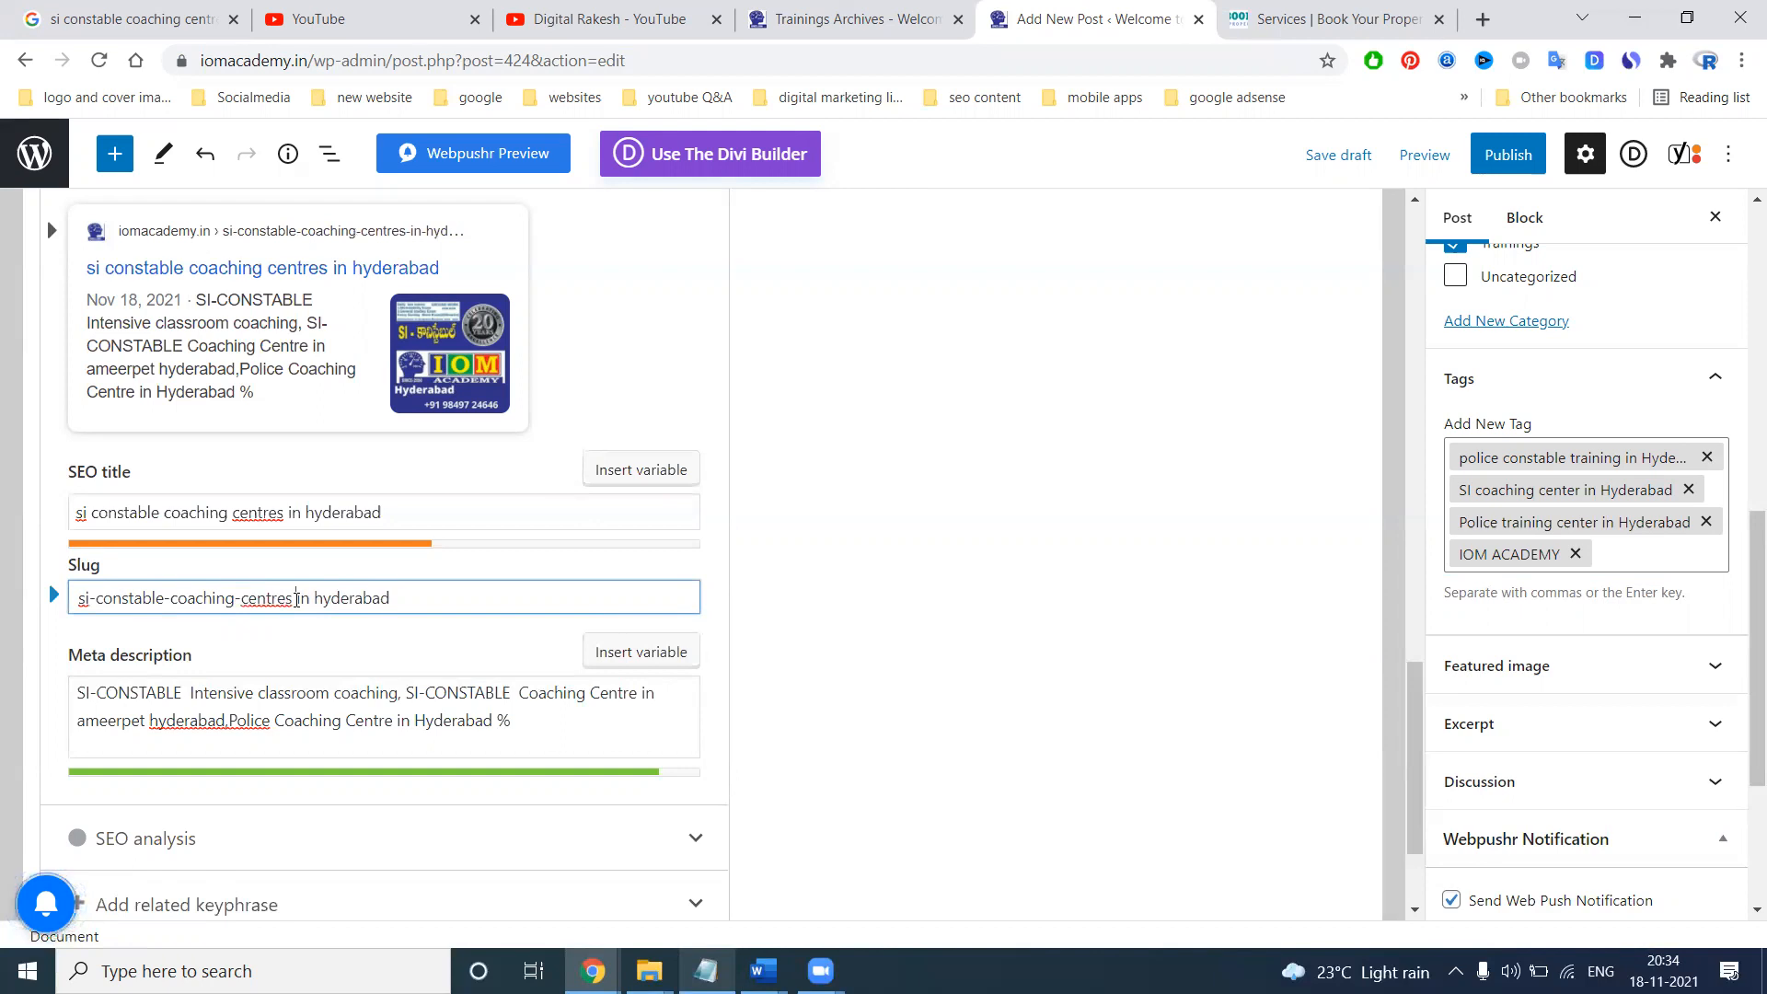
click(297, 599)
key(BackSpace)
text(-)
click(315, 599)
key(BackSpace)
text(-)
click(945, 587)
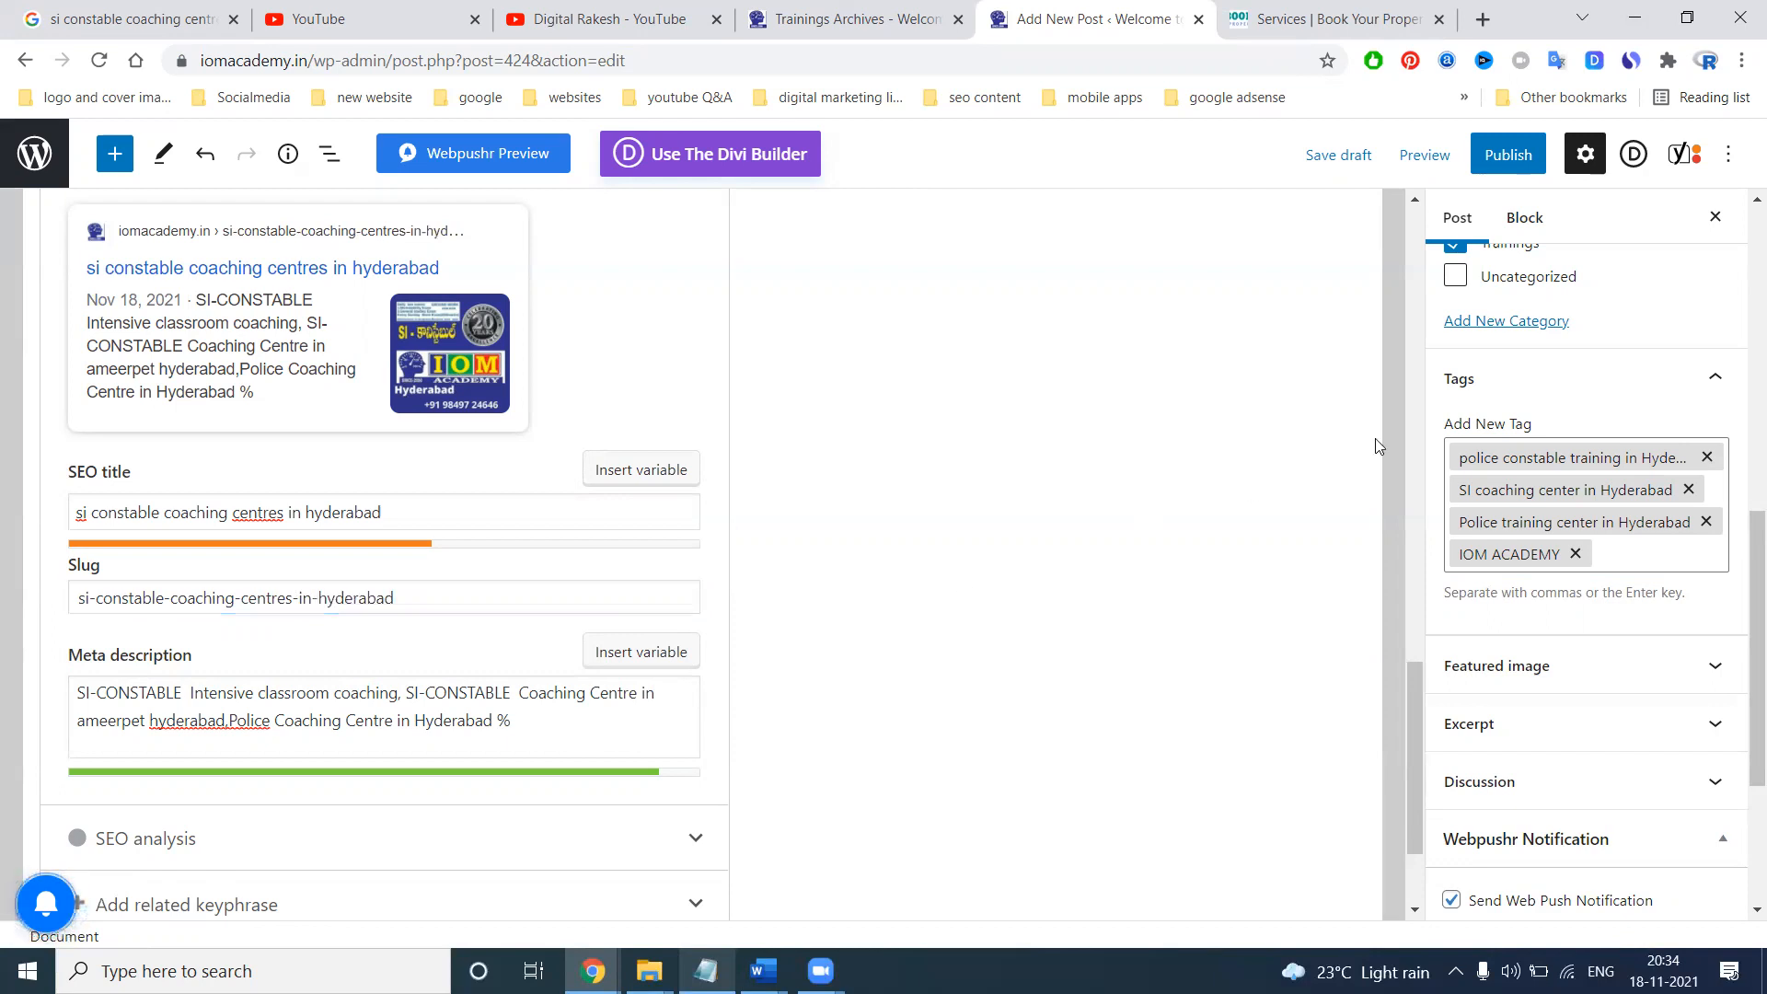
Publish the post and reload the site's Trainings category page
click(1509, 155)
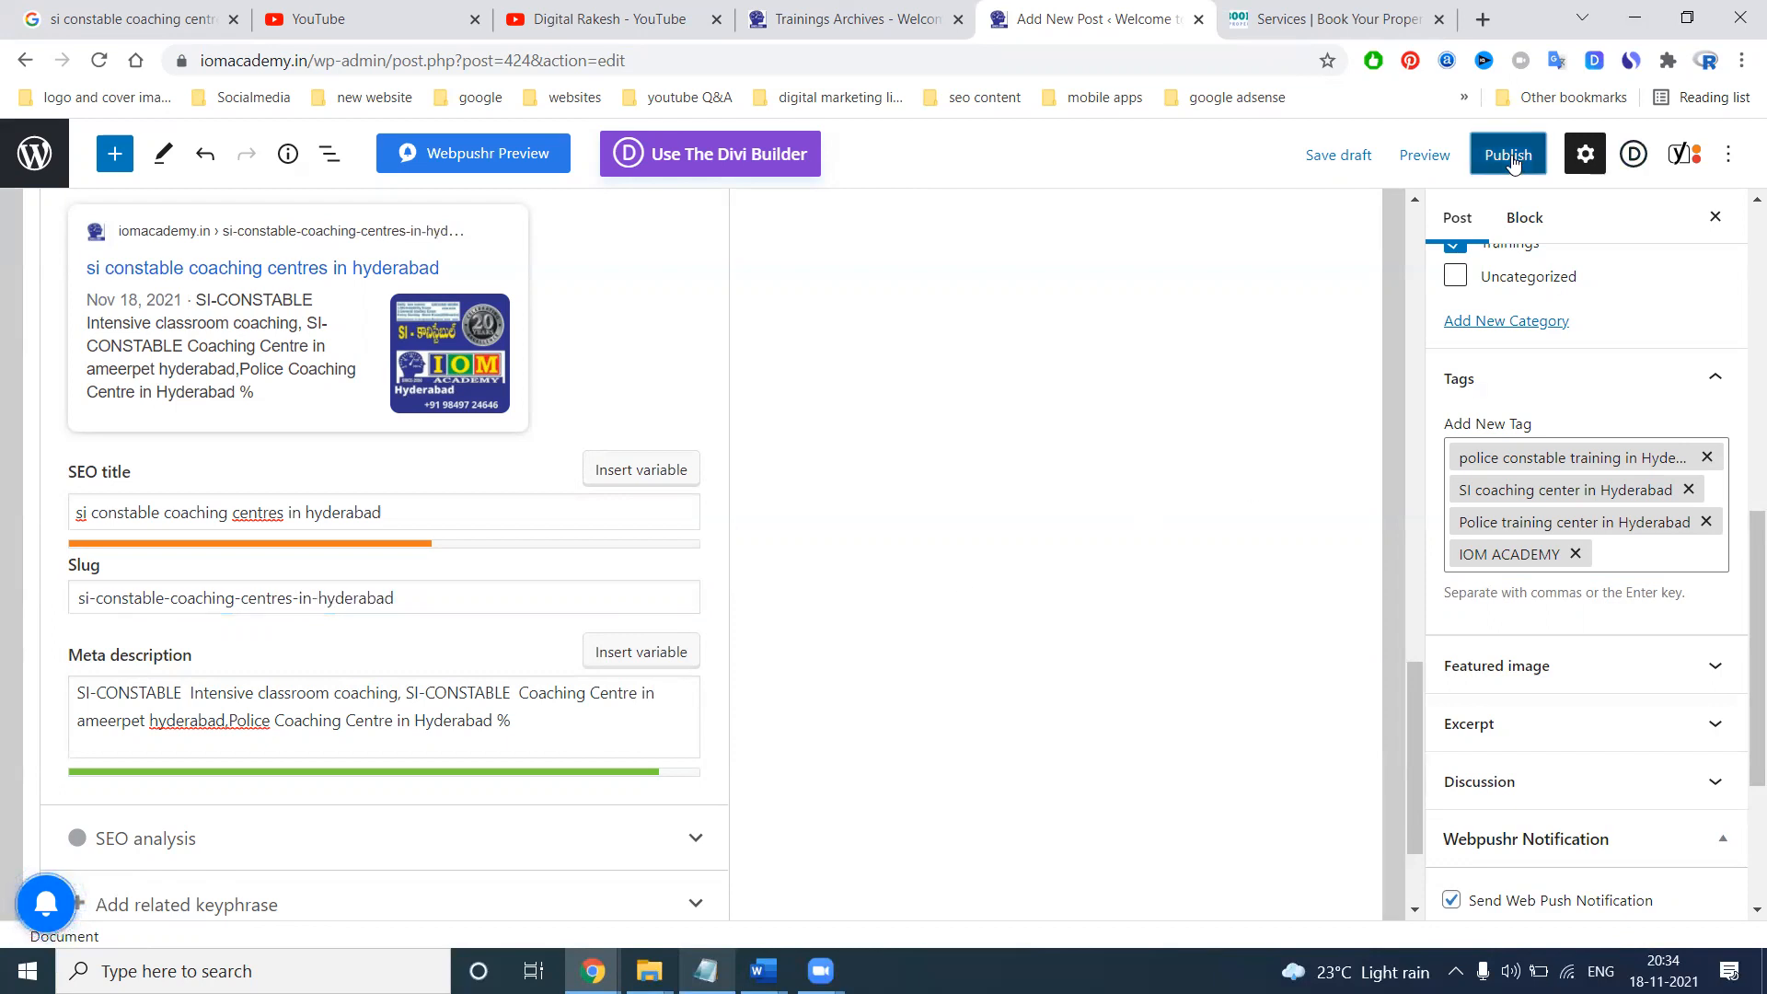
click(1511, 157)
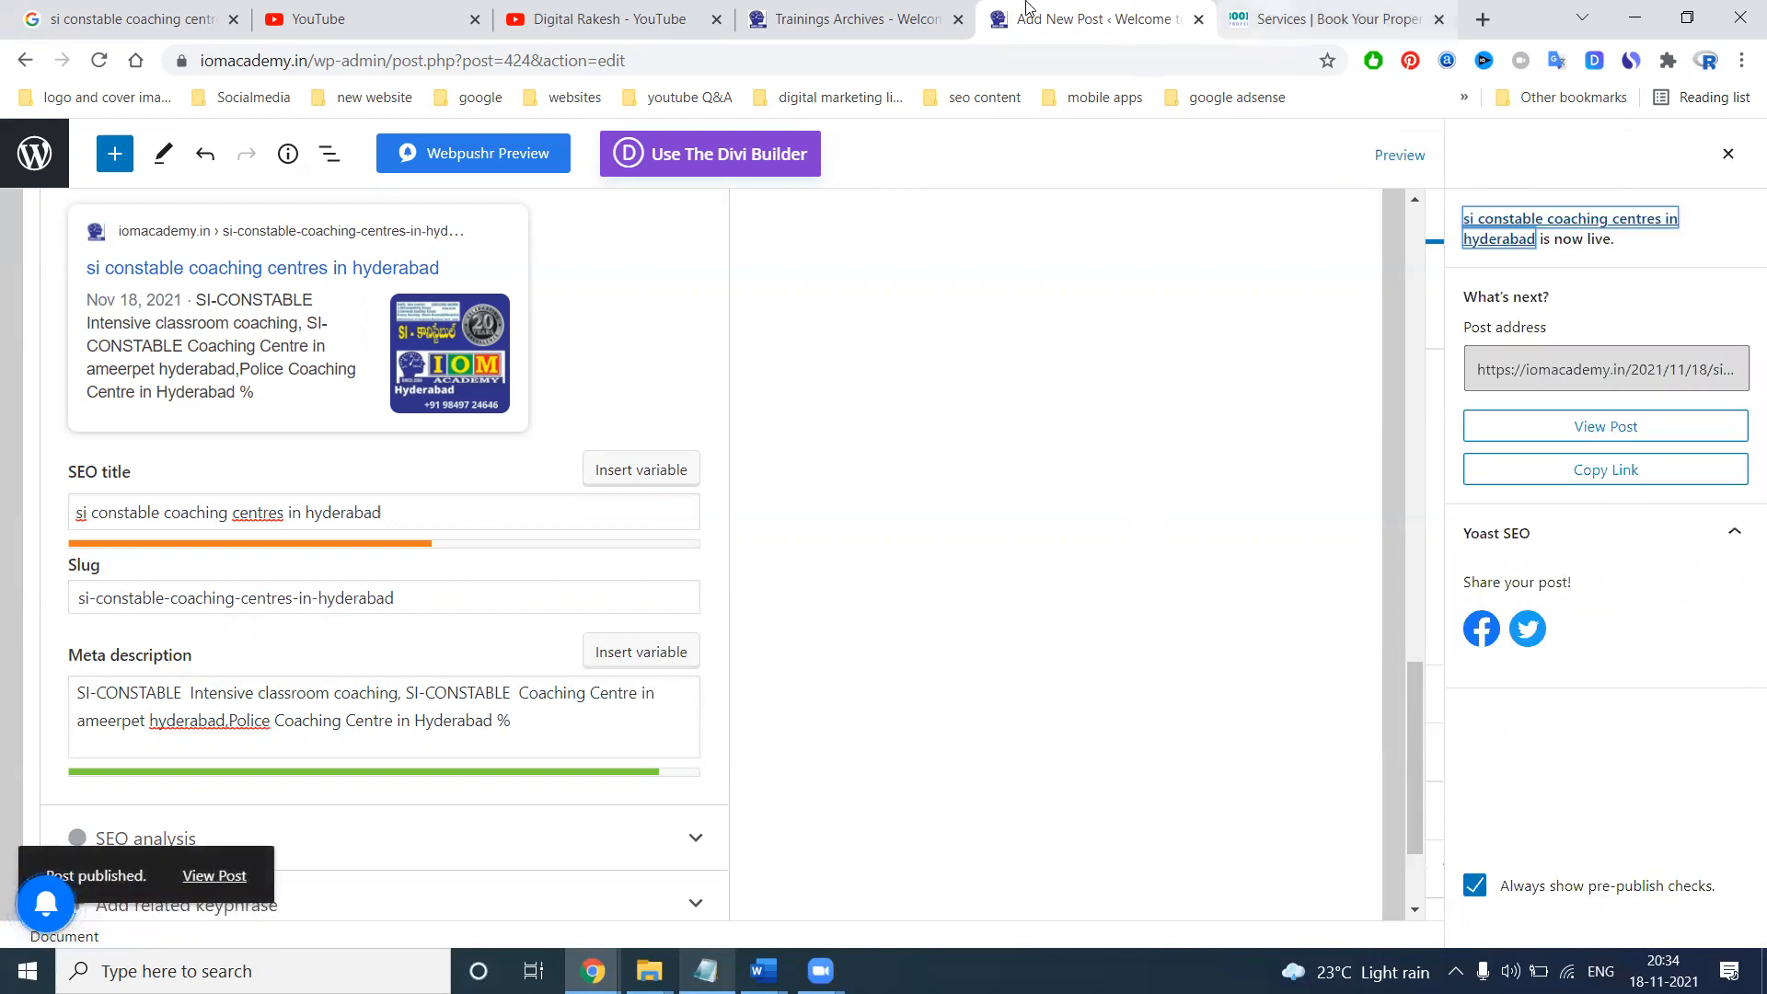
click(898, 12)
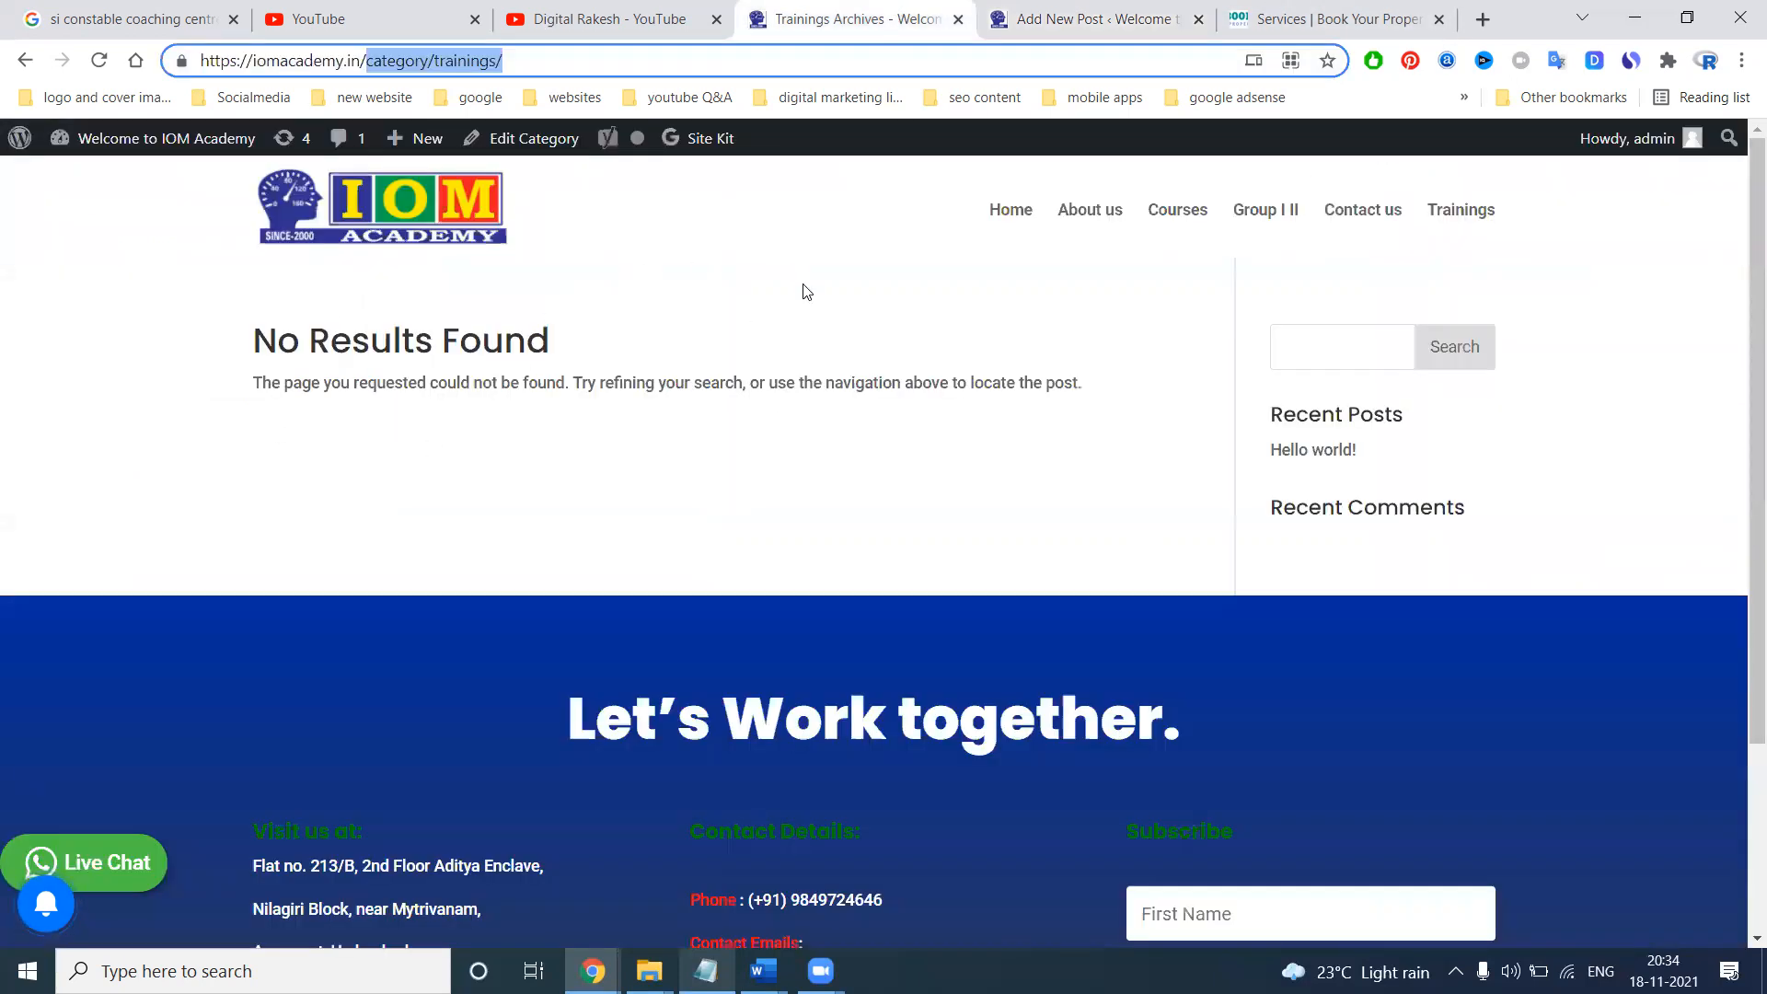
click(95, 65)
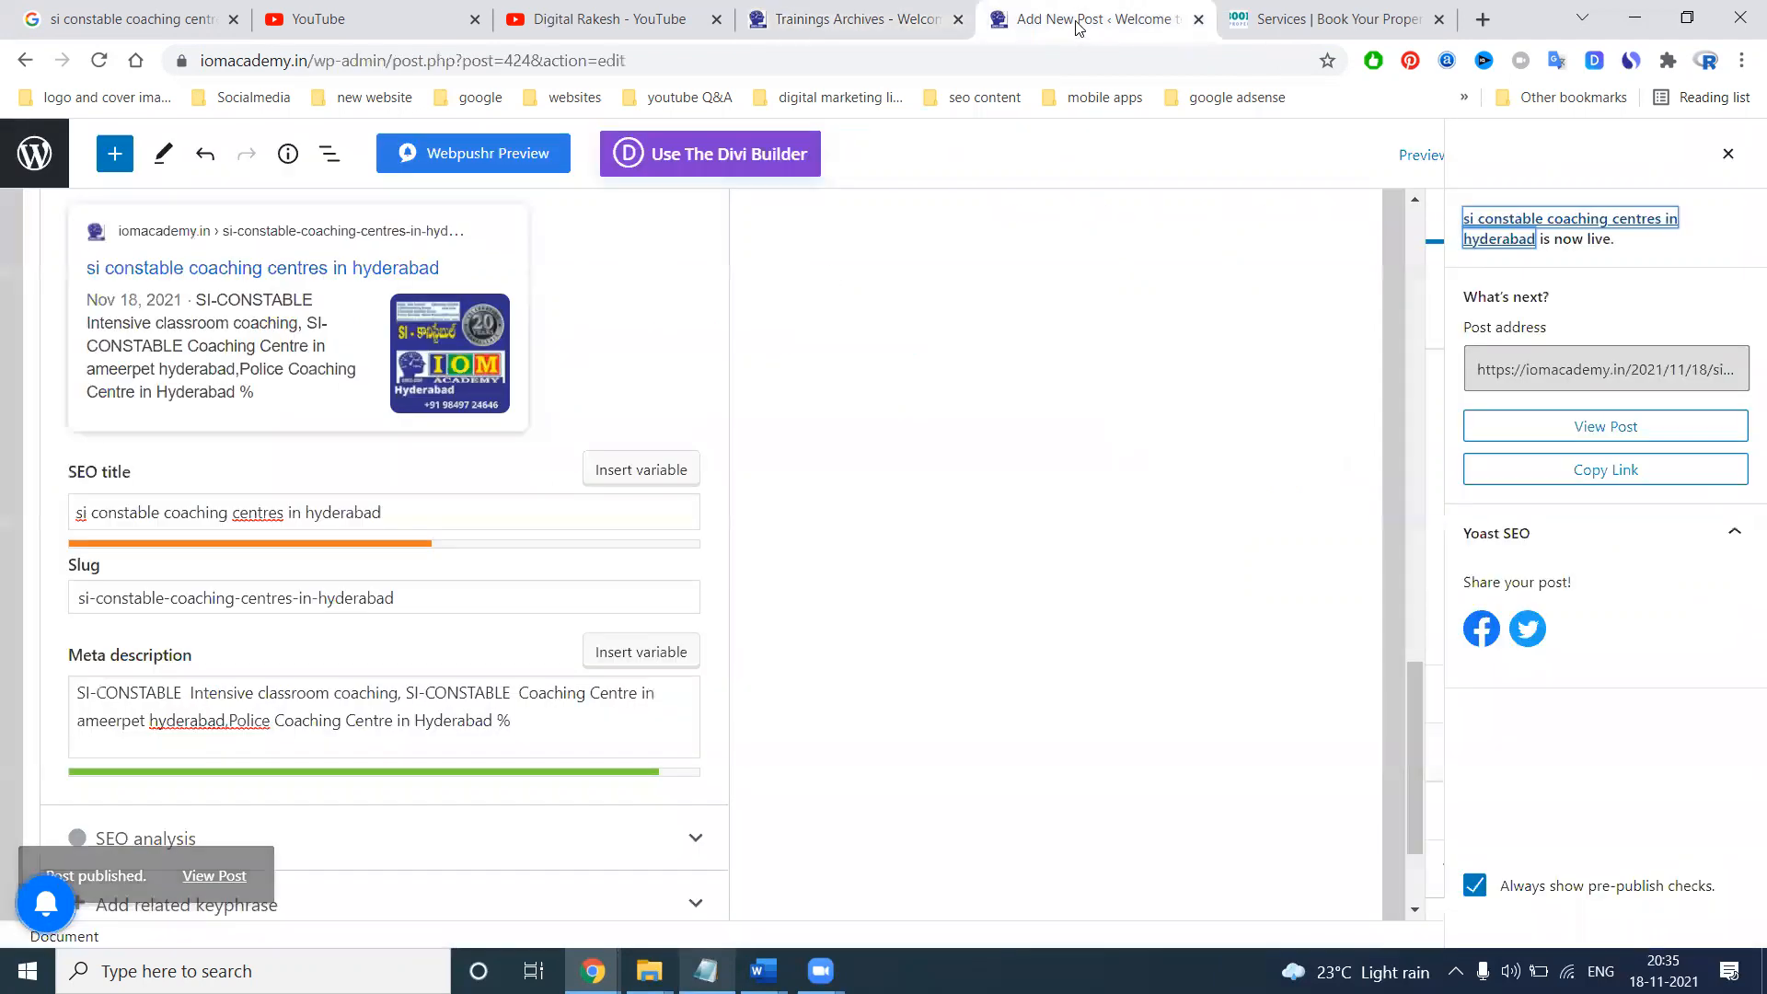
Back in the post editor, choose si-training-Hyderabad.jpg from the media library for the featured image
click(1081, 22)
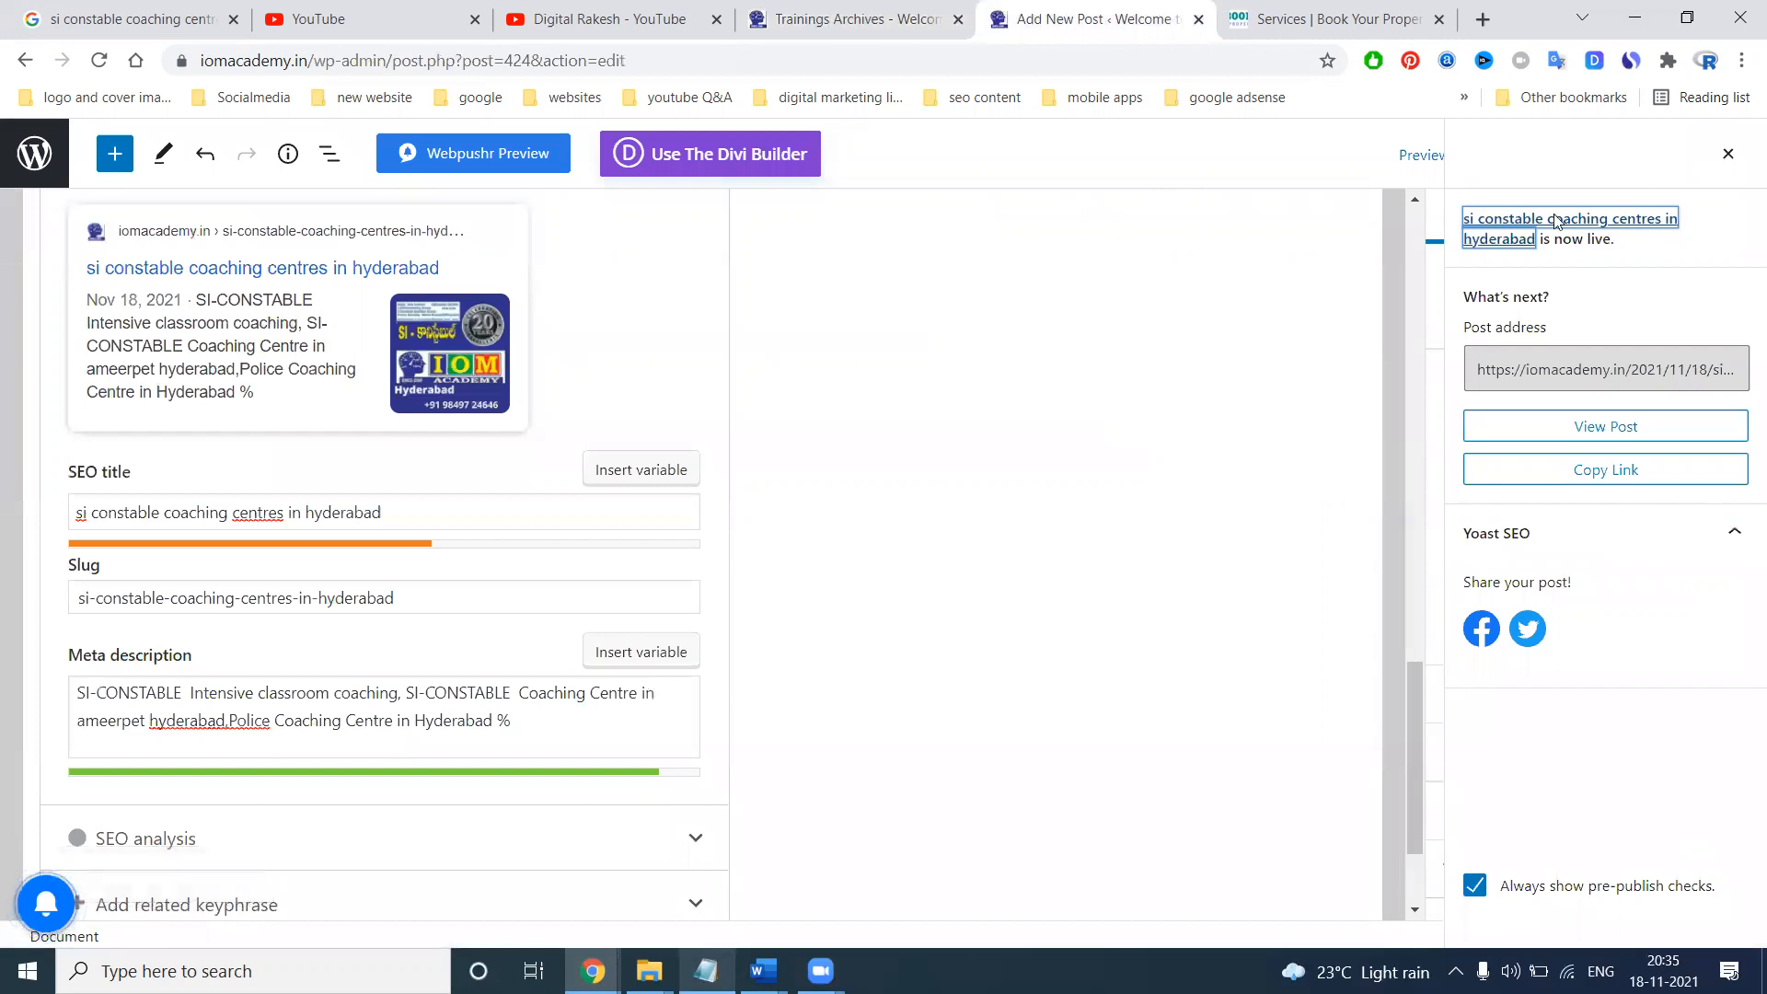
click(1728, 154)
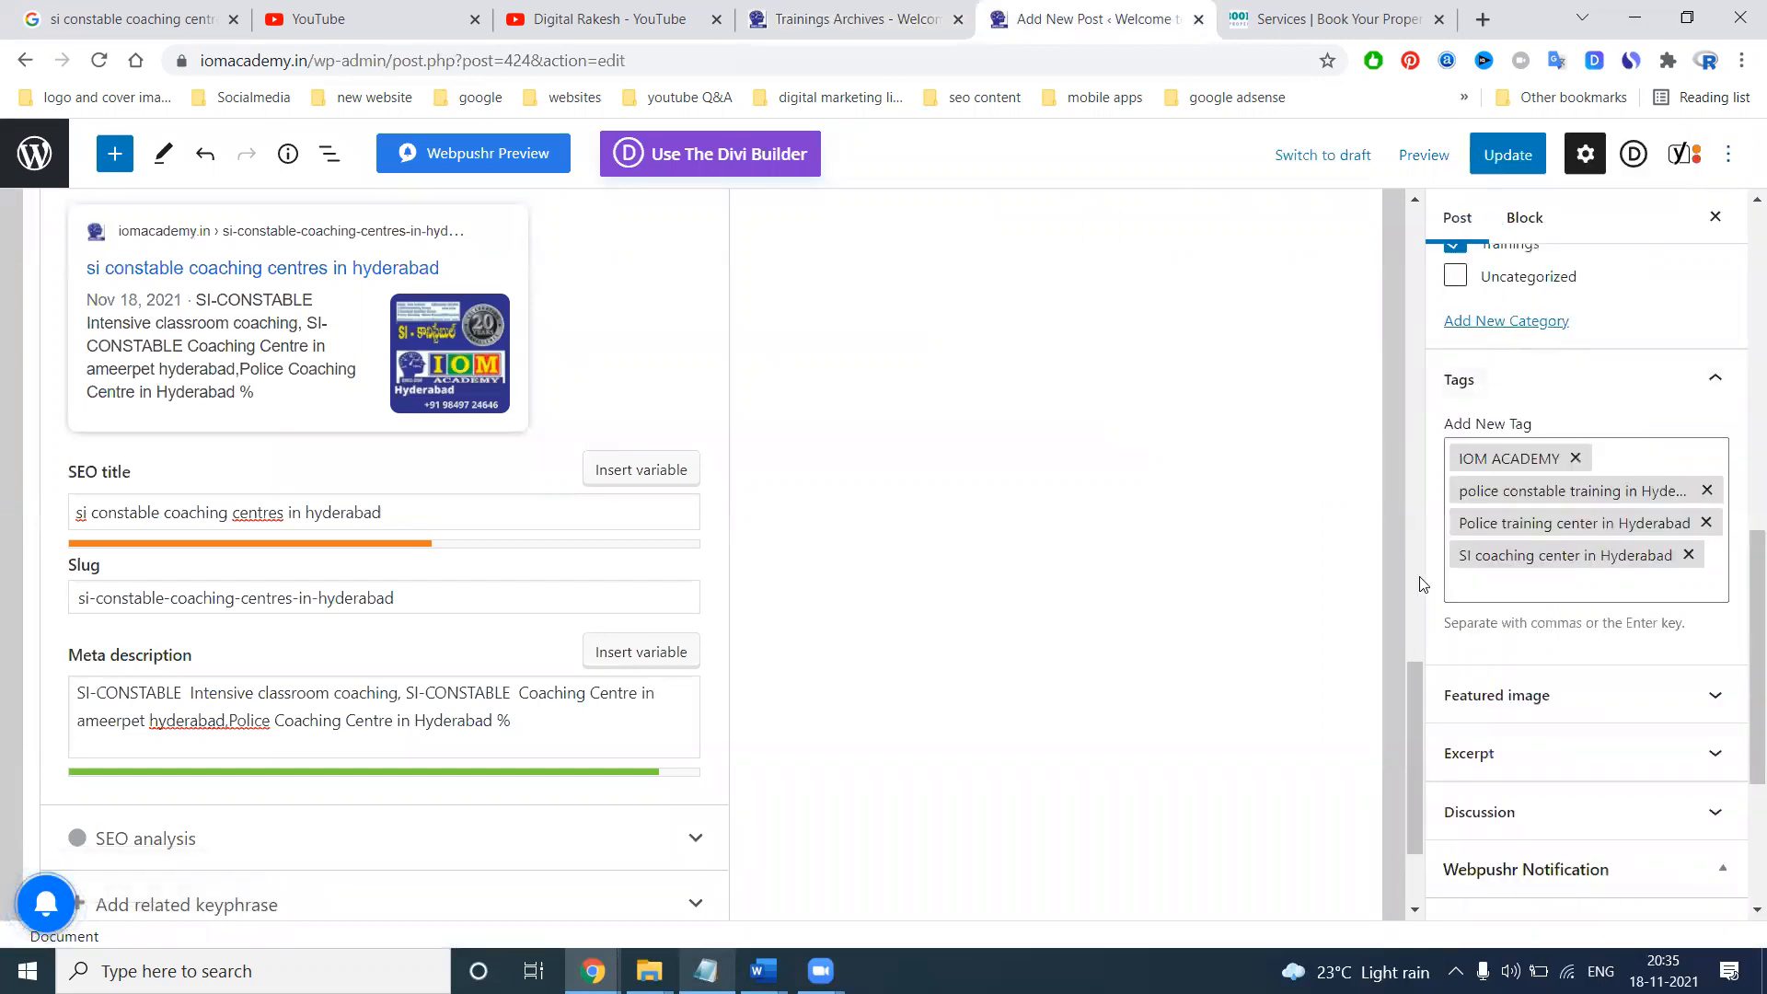
scroll(1423, 585, down, 2)
scroll(1550, 644, down, 3)
click(1532, 469)
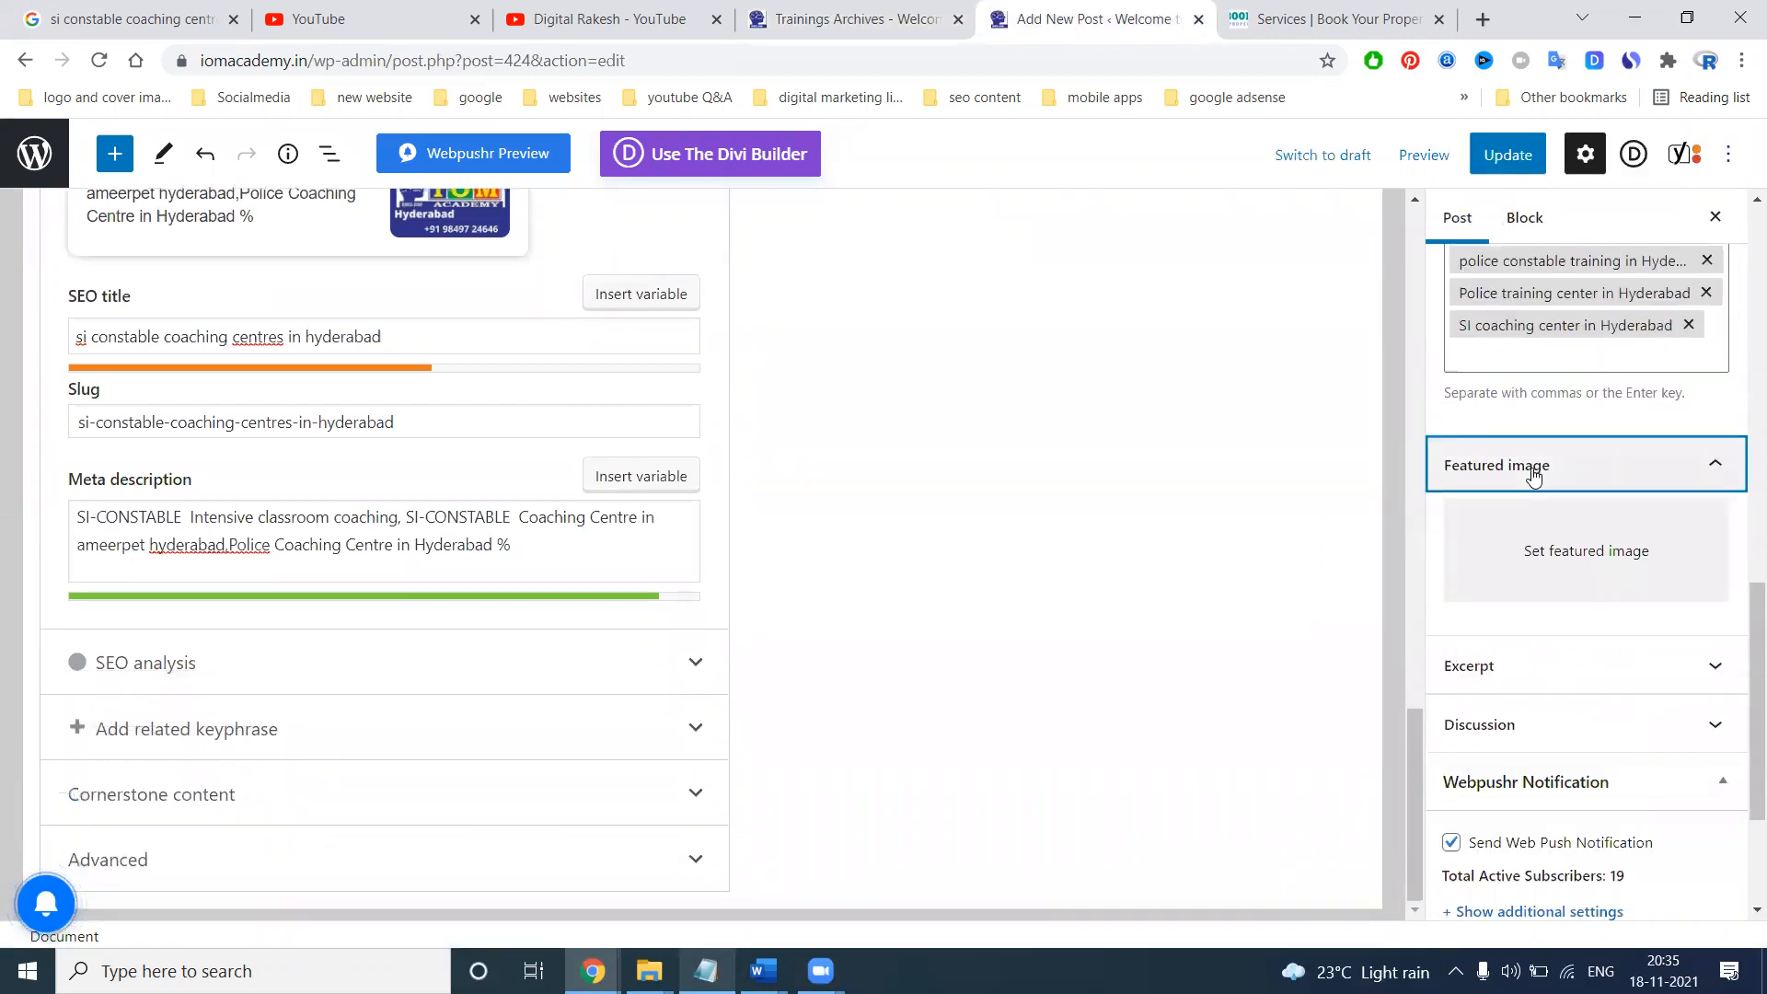
click(1534, 544)
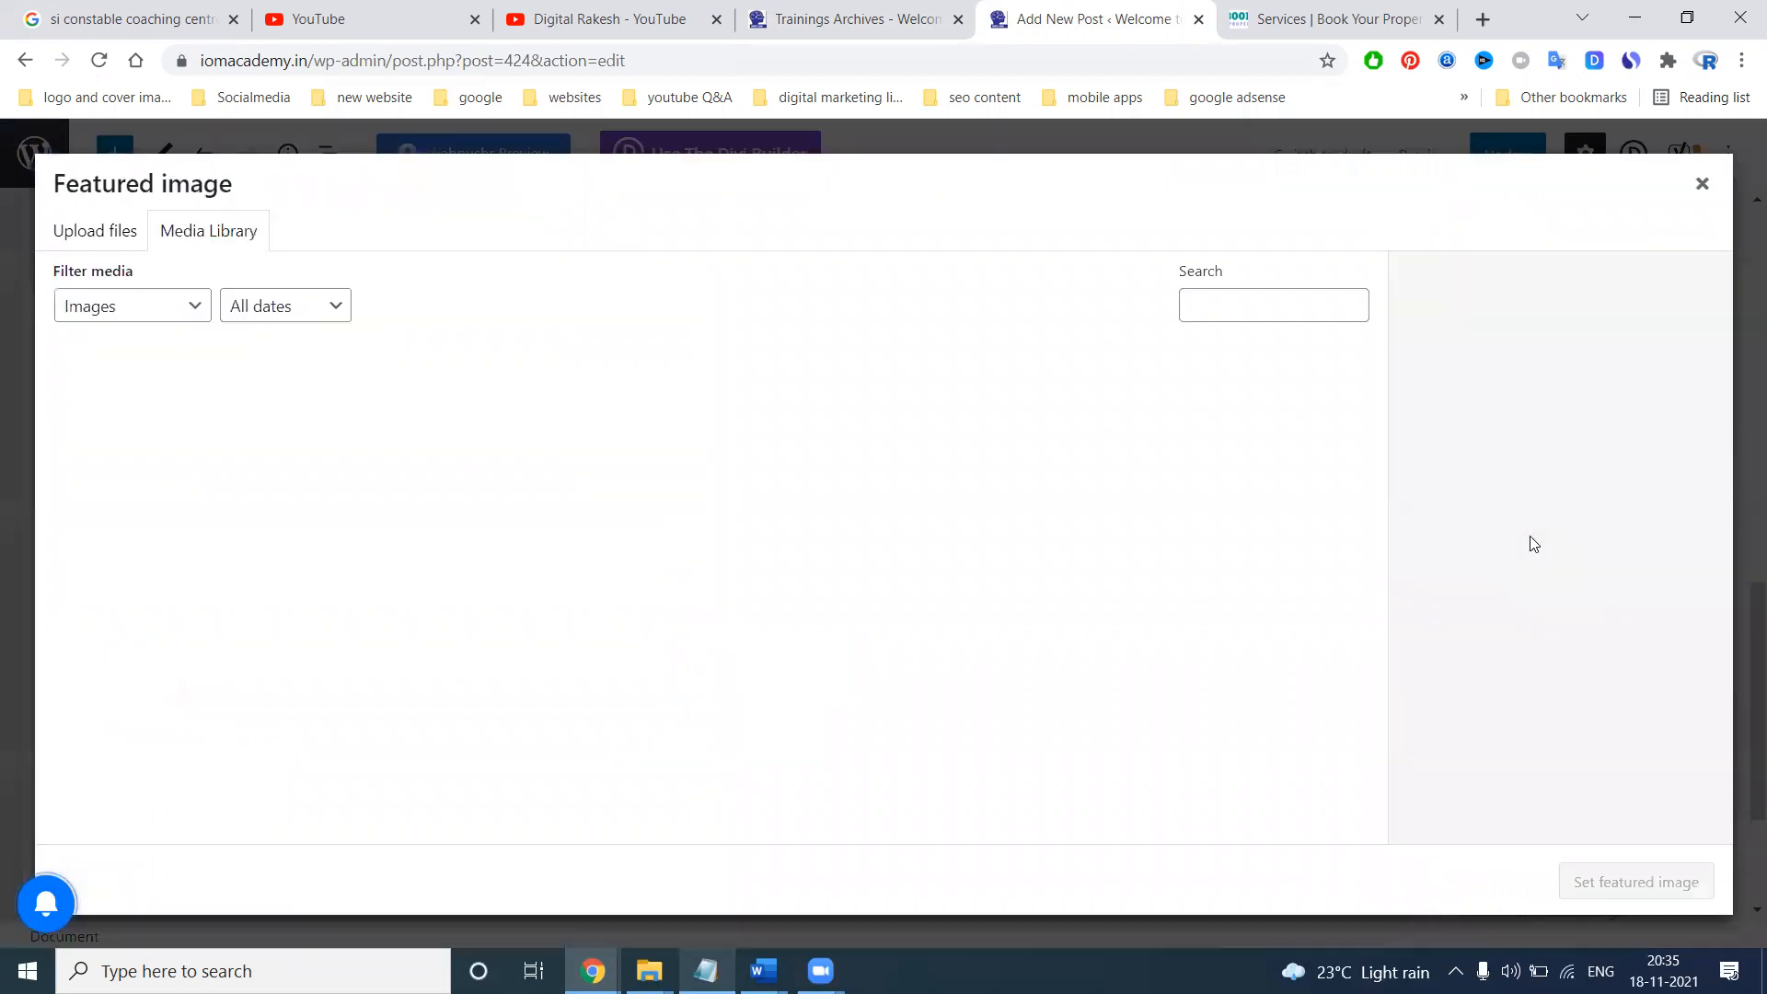
click(125, 418)
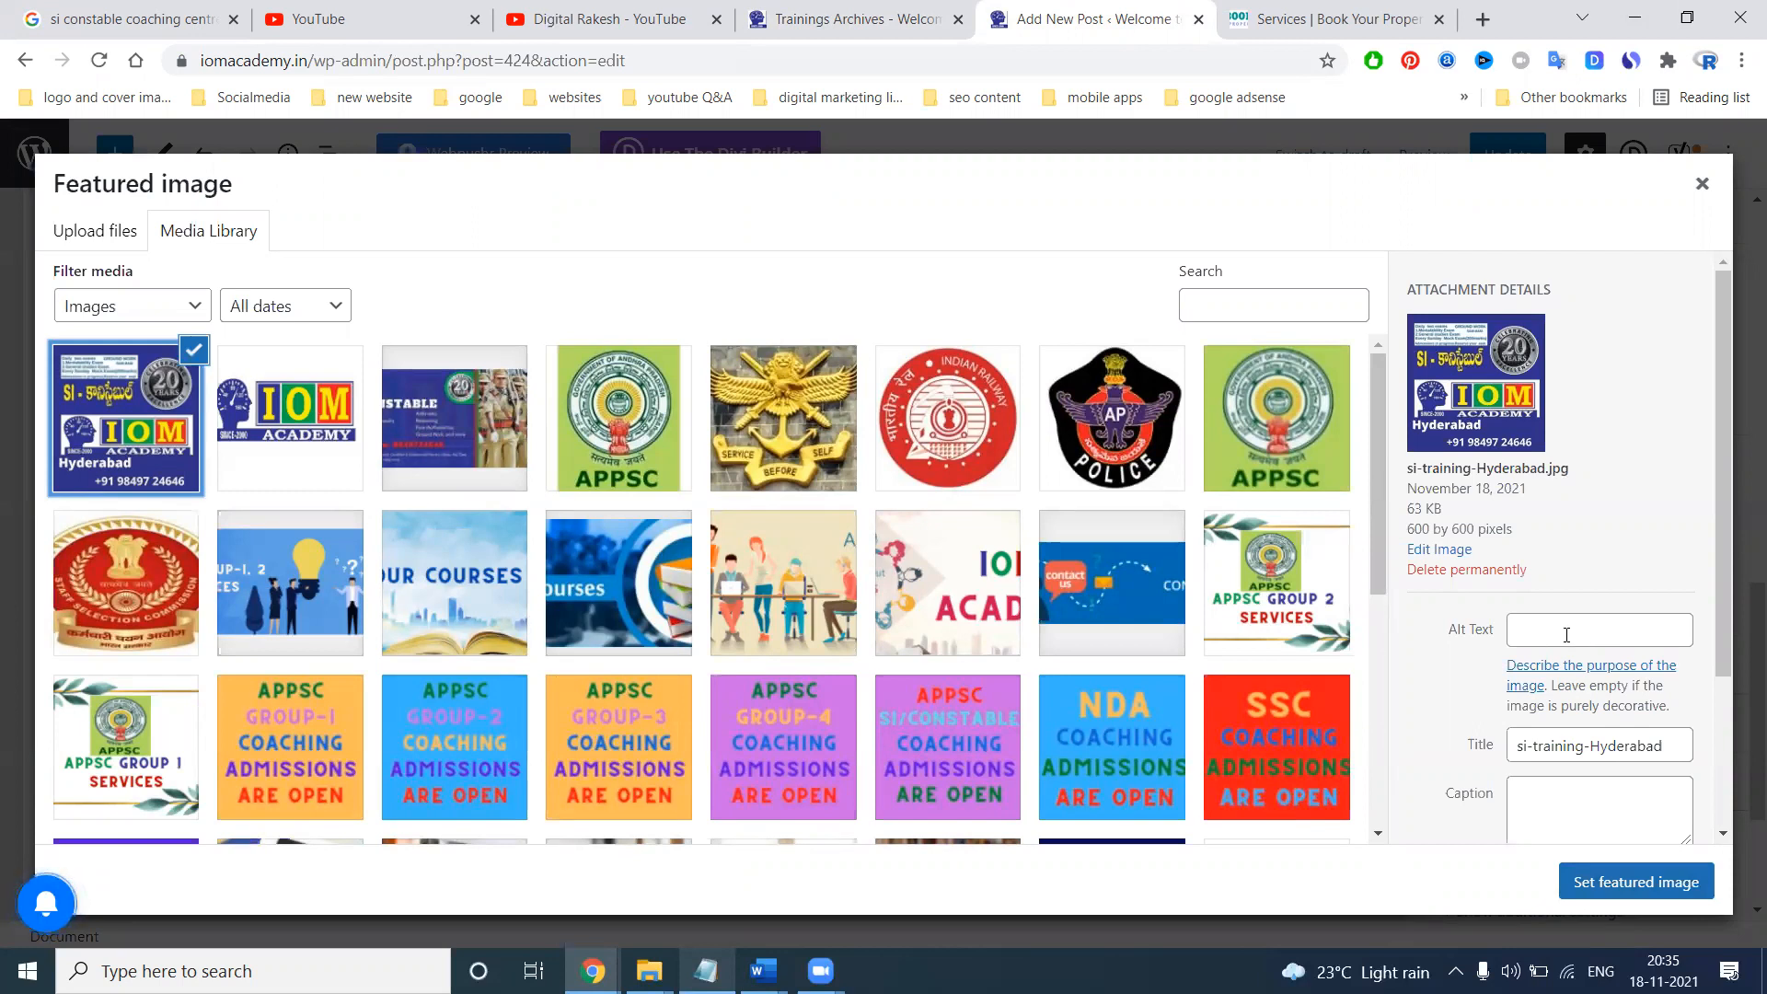
Copy "SI-CONSTABLE Coaching Centre in ameerpet hyderabad" from Notepad as the image's alt text and set it as the featured image
key(alt+Tab)
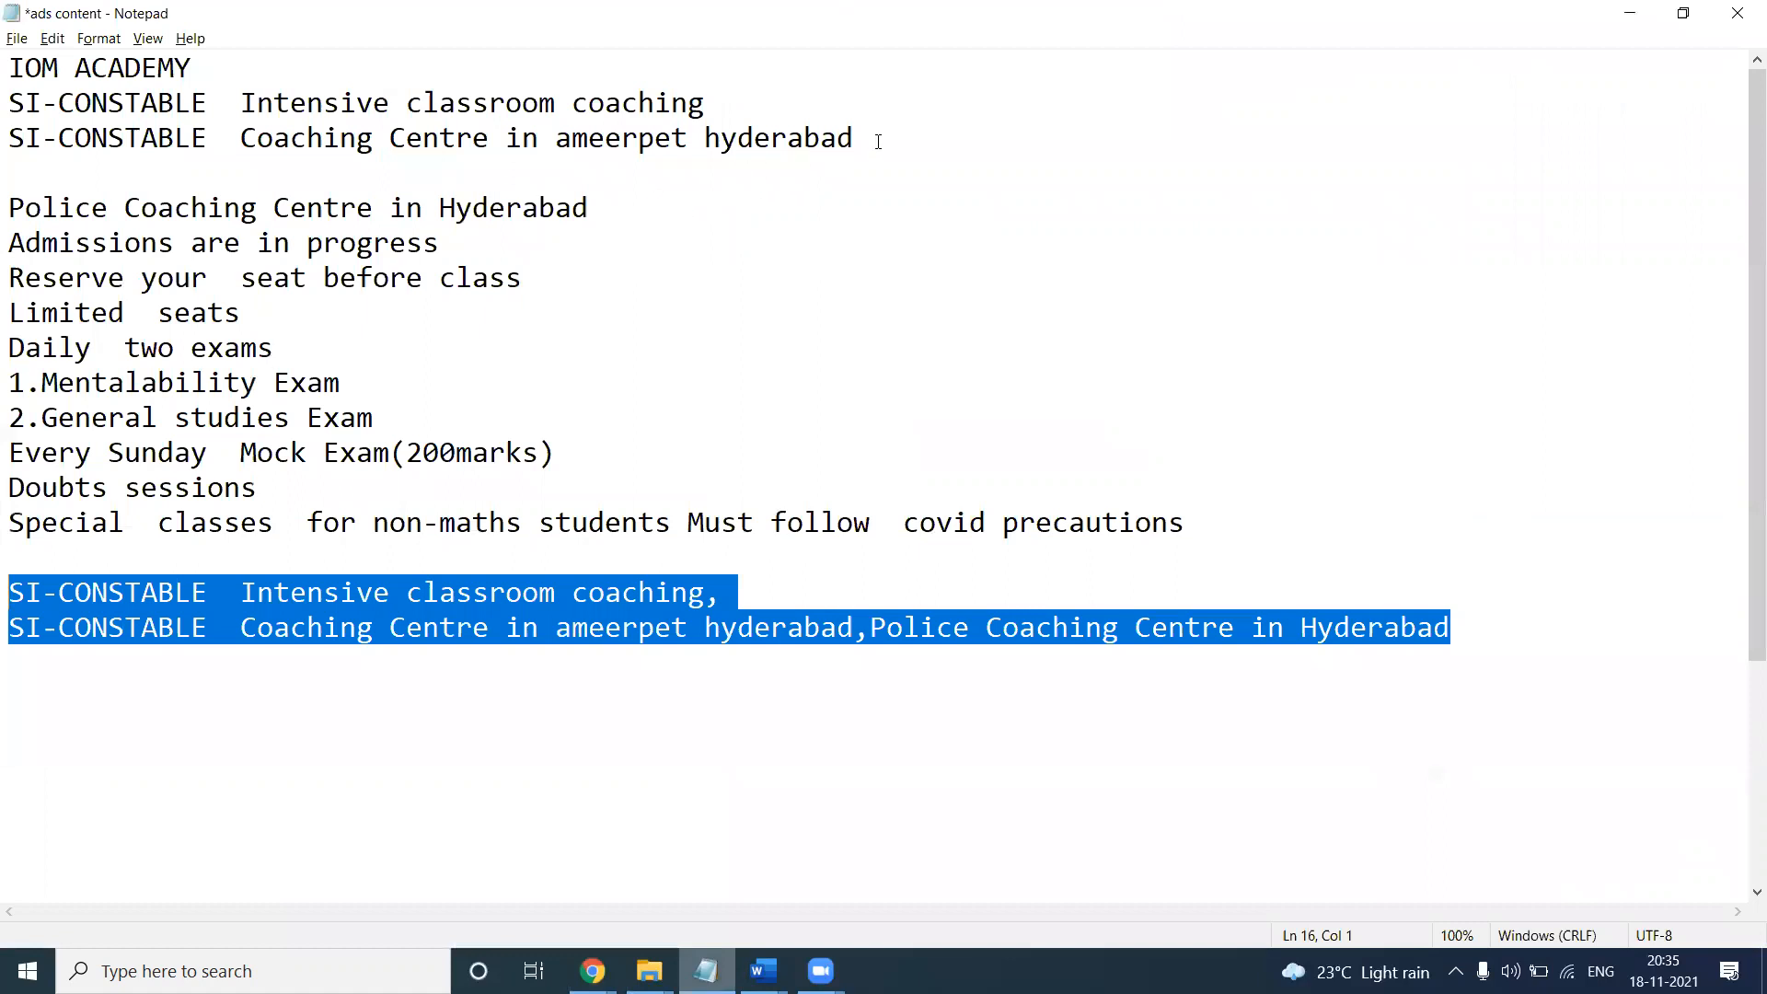
drag(878, 140, 9, 141)
key(ctrl+c)
key(alt+Tab)
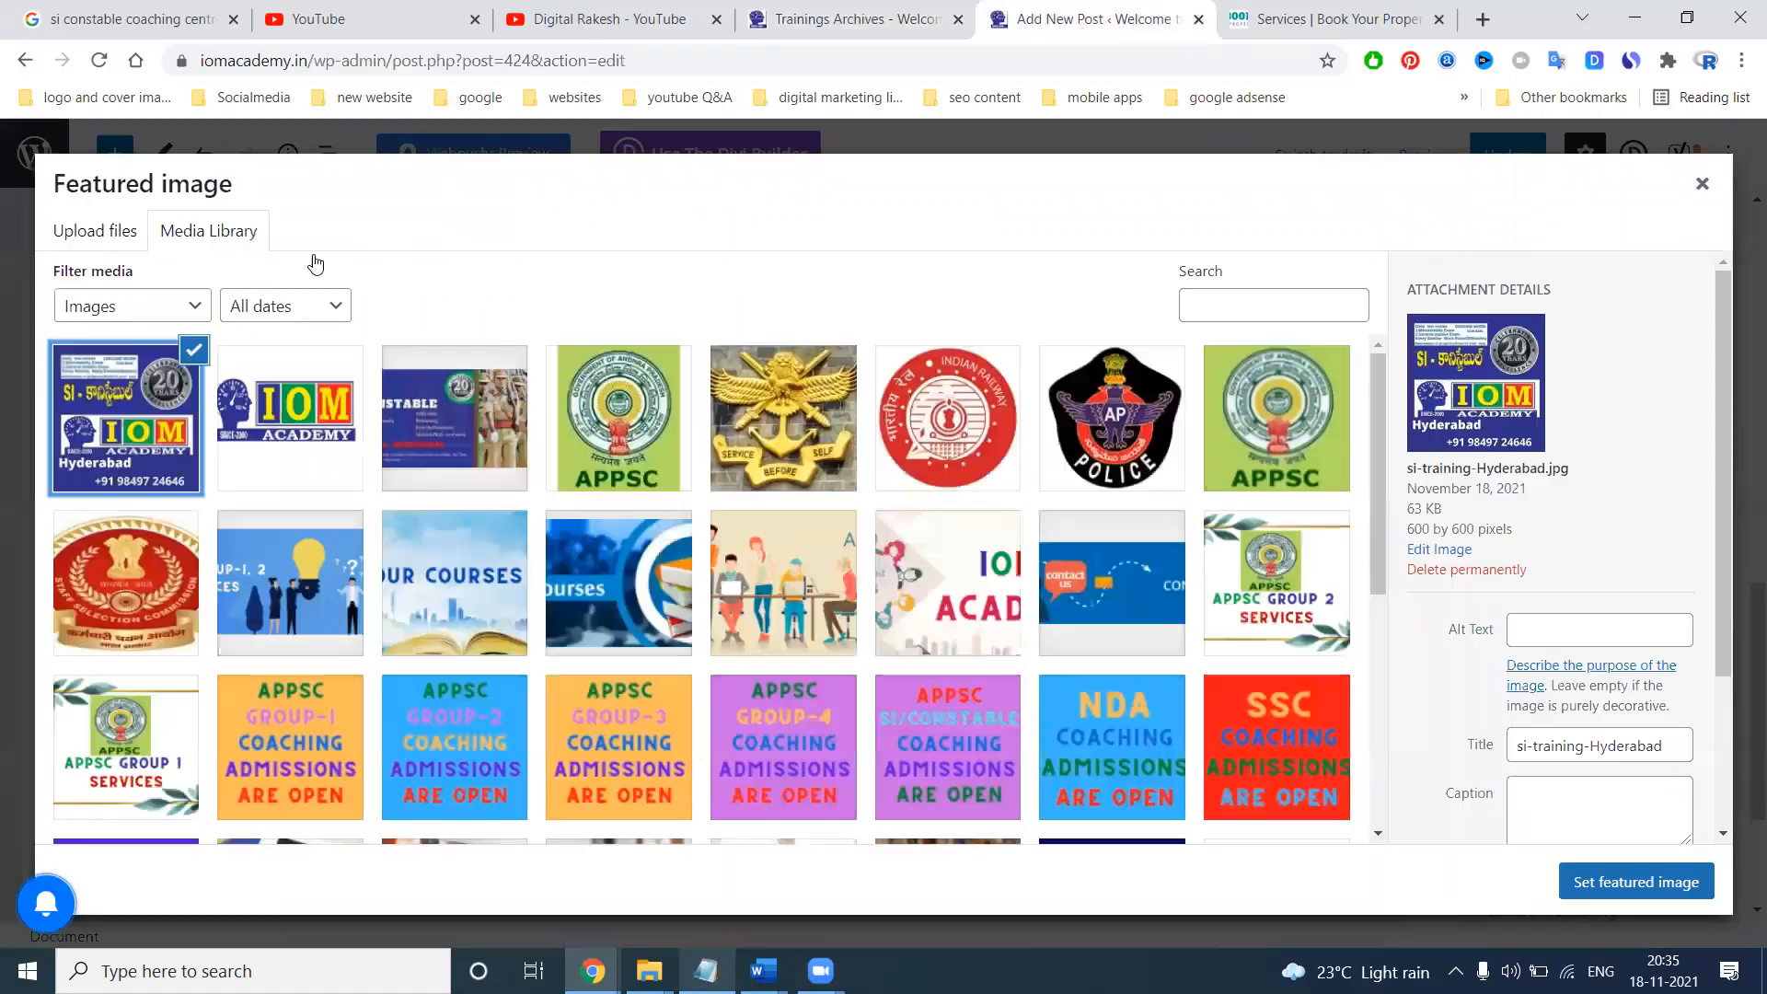
key(ctrl+v)
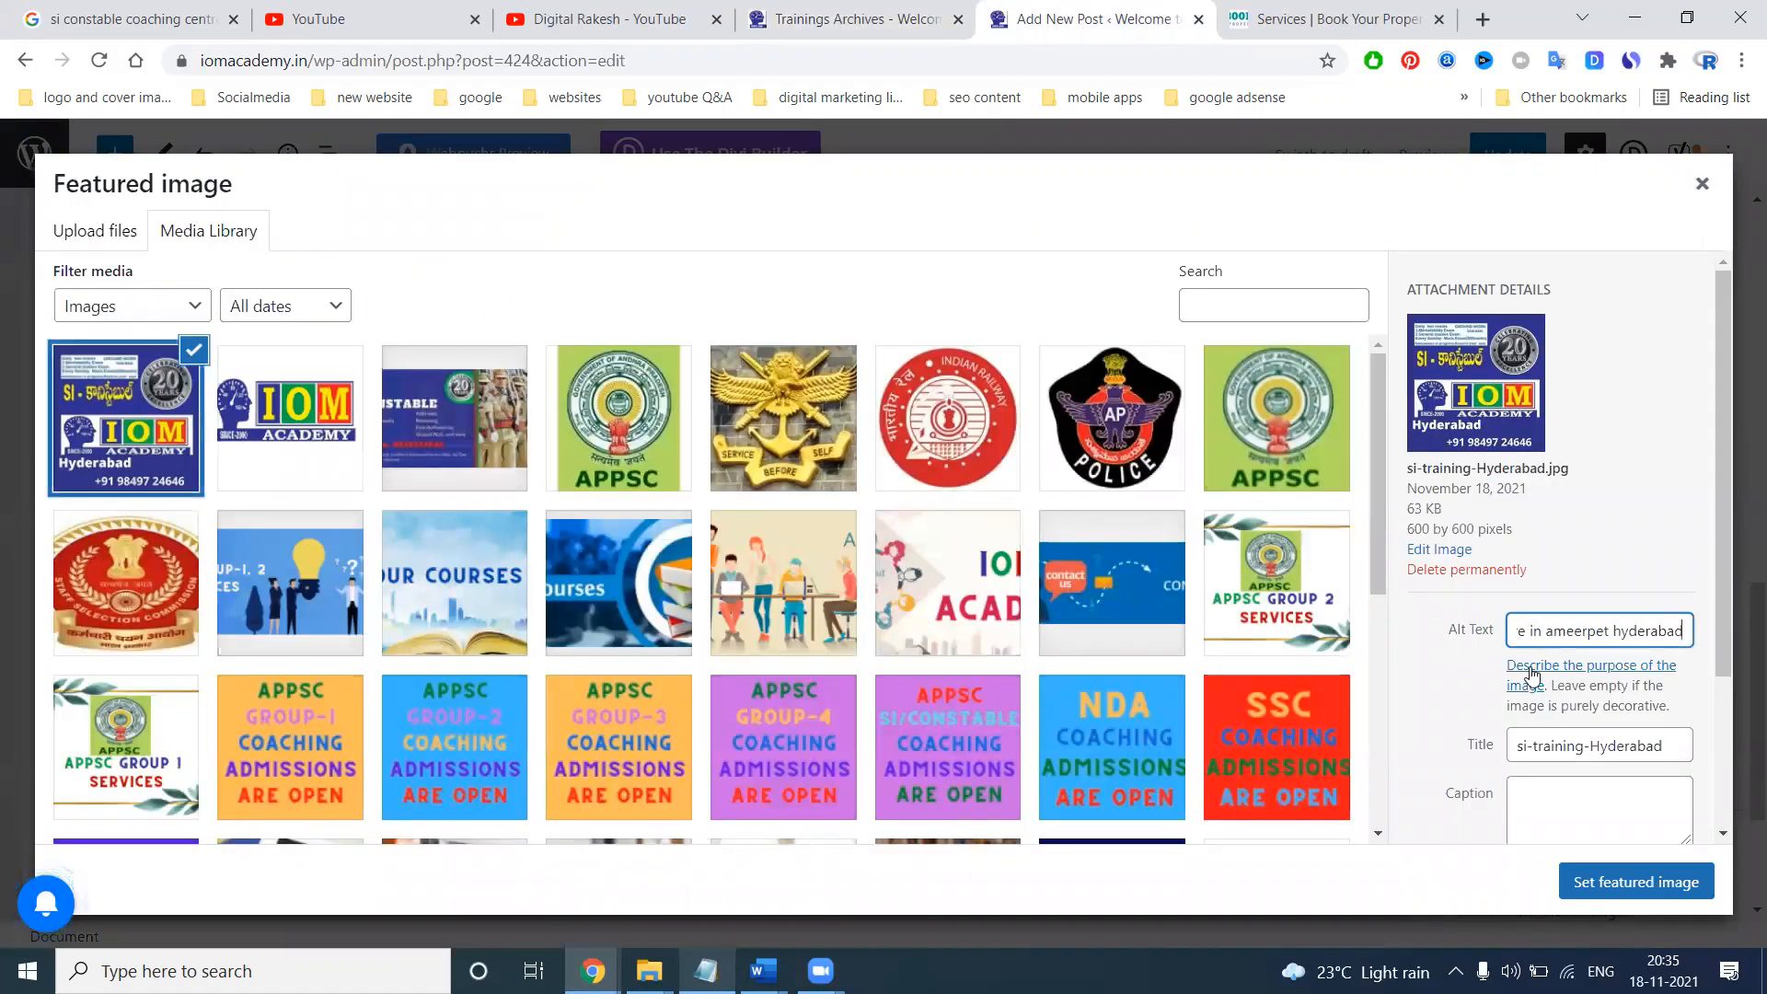
click(1636, 881)
Update the post and open its live page from the reloaded Trainings category page
click(1507, 154)
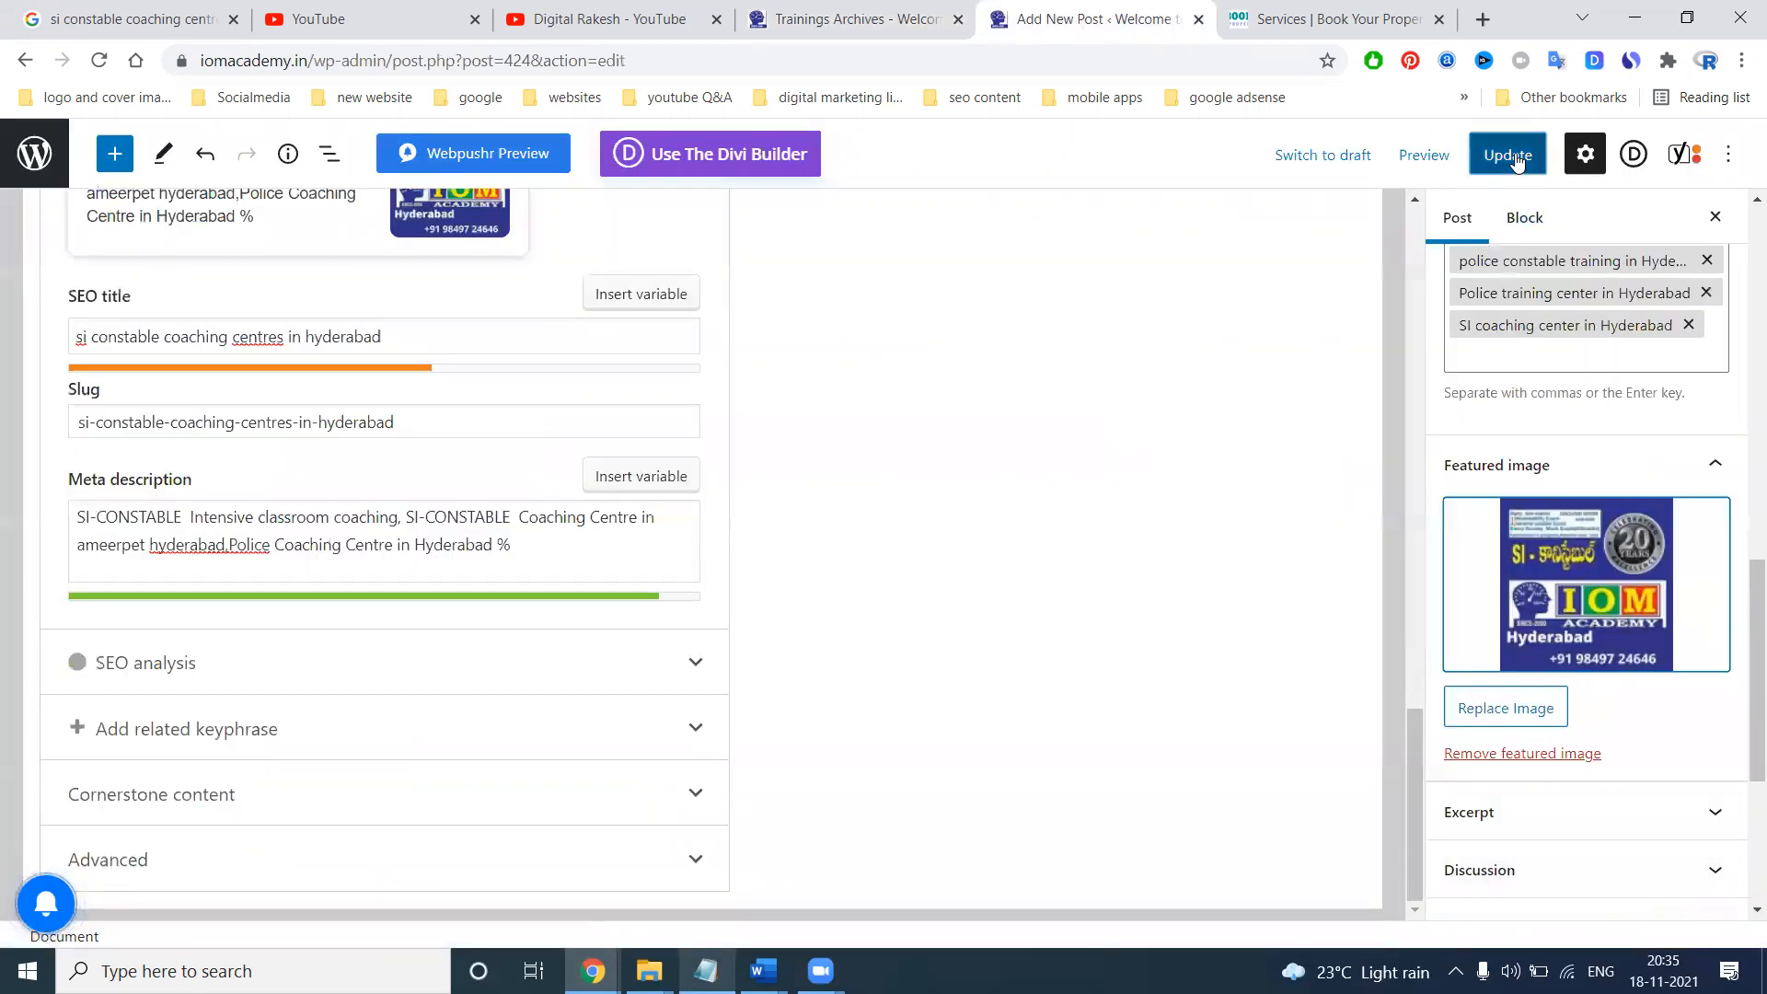
click(858, 18)
click(95, 67)
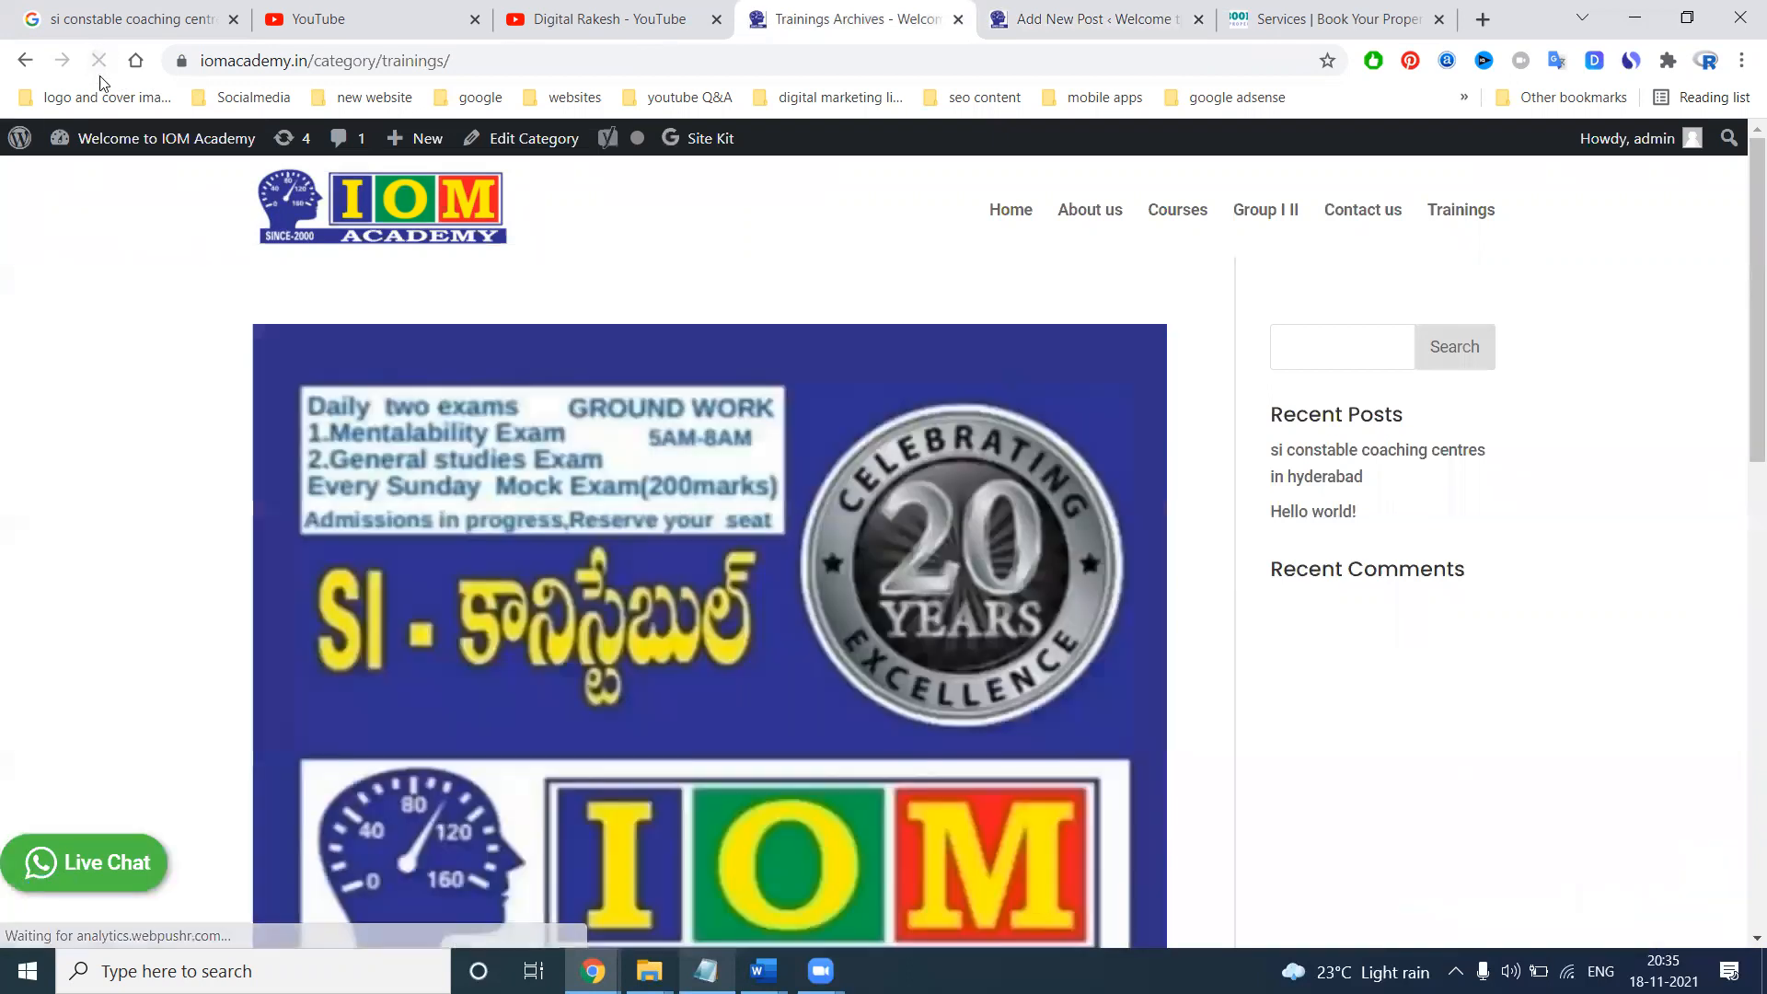
scroll(583, 432, down, 7)
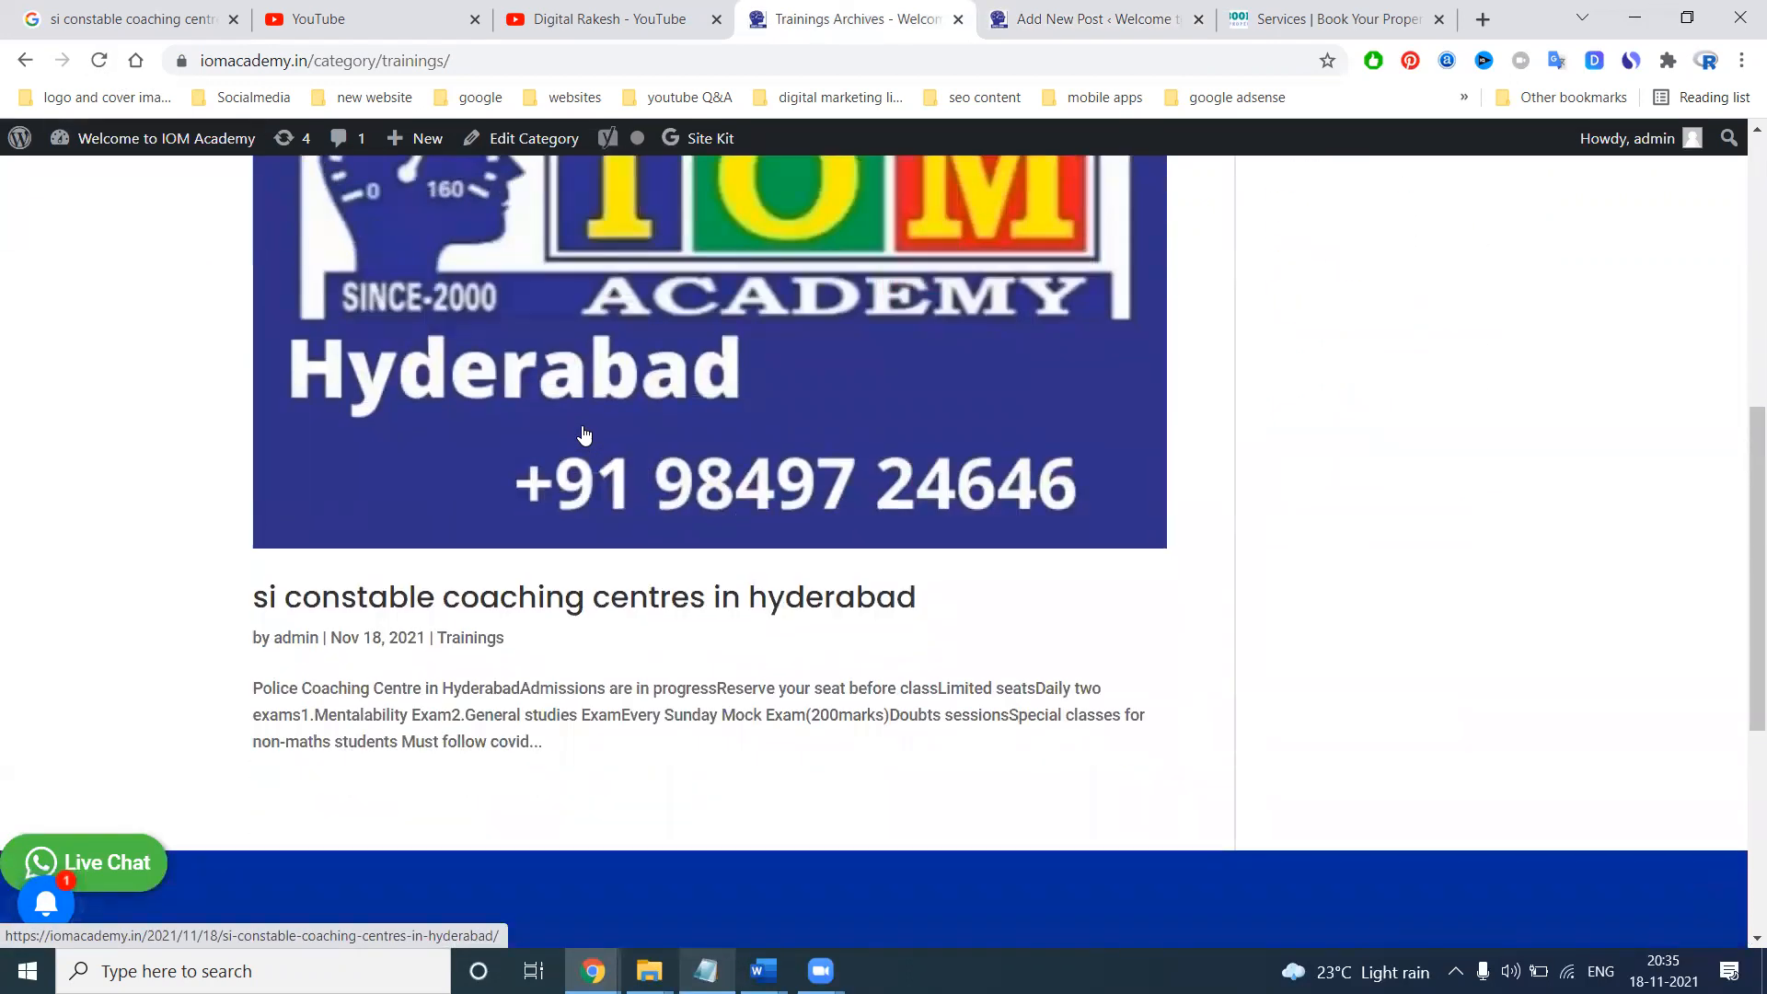
click(512, 605)
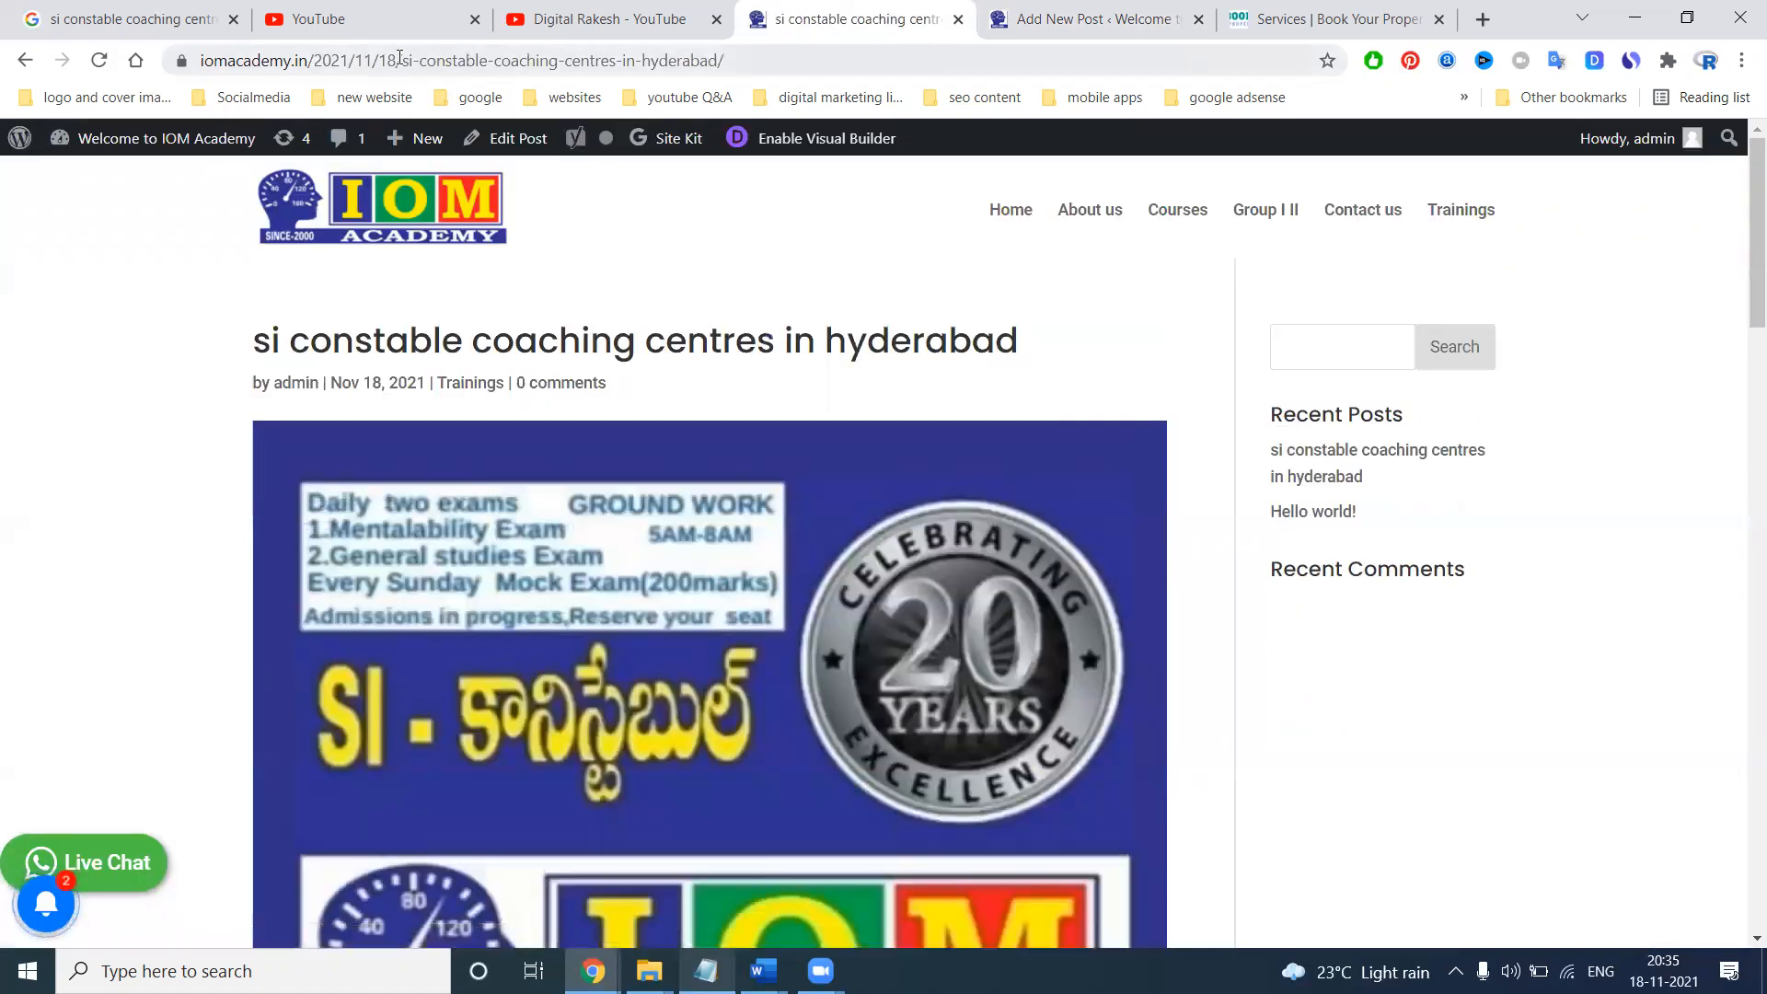
Check the slug part of the live post's URL against the Yoast slug in the post editor
drag(396, 60, 723, 56)
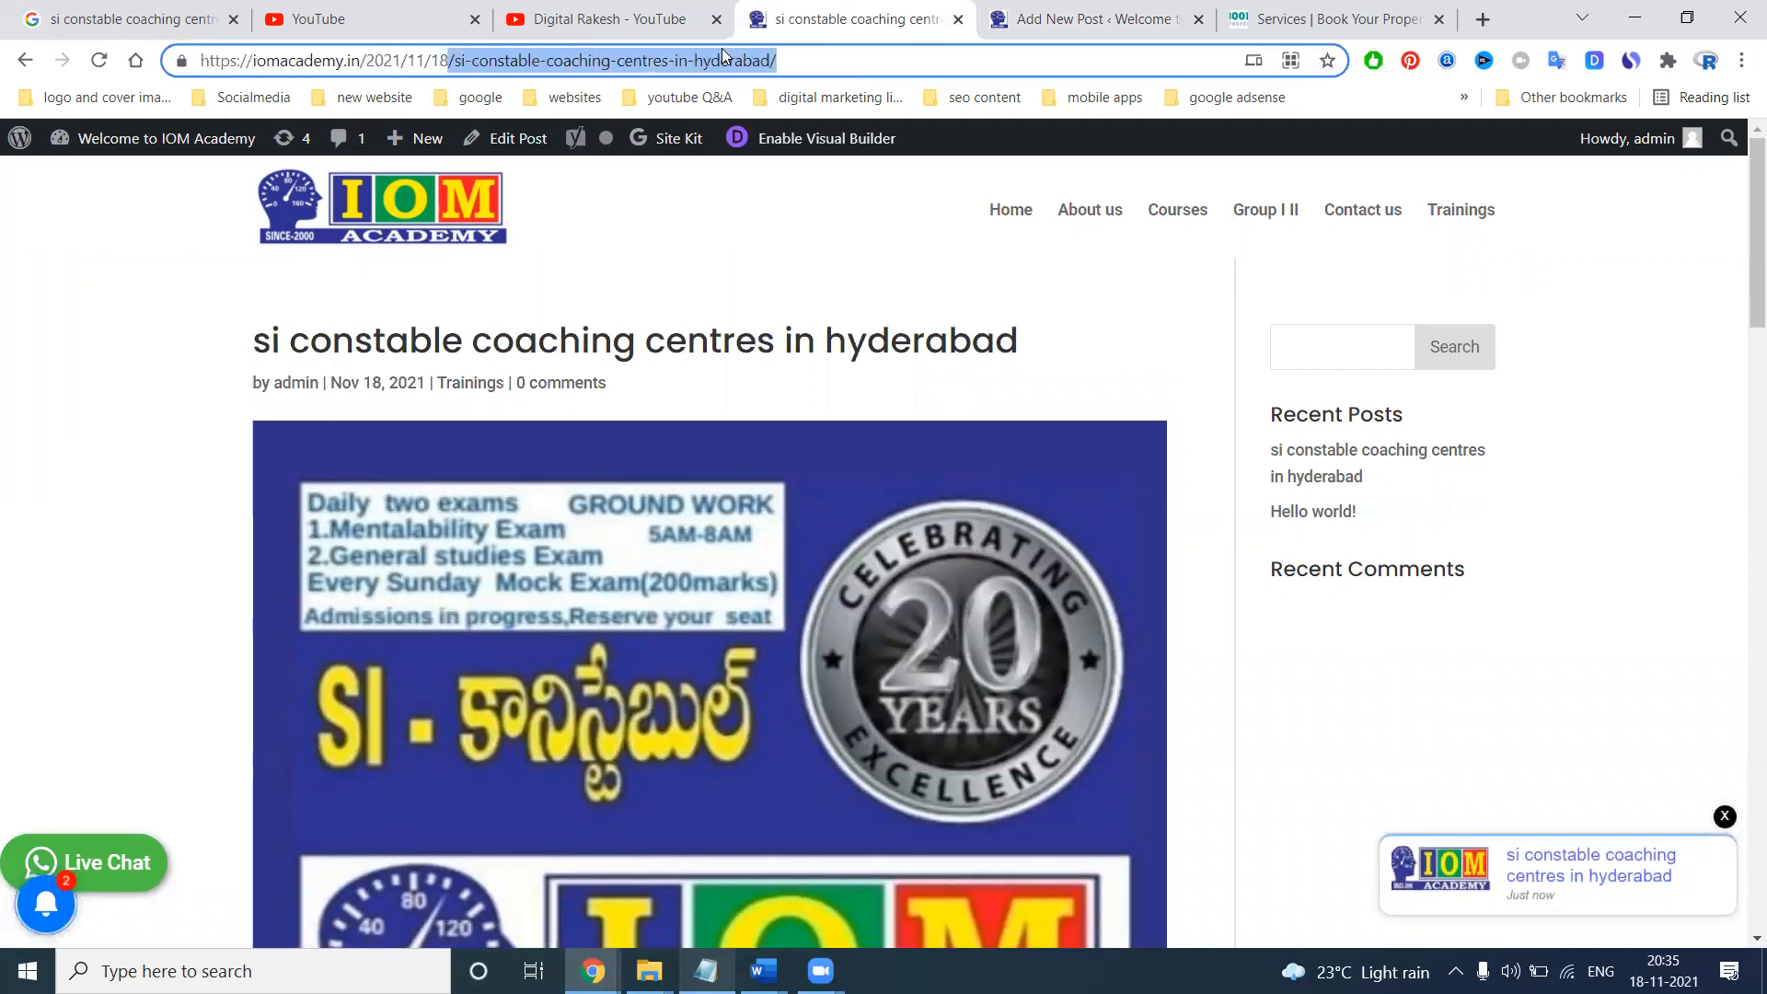
click(1091, 18)
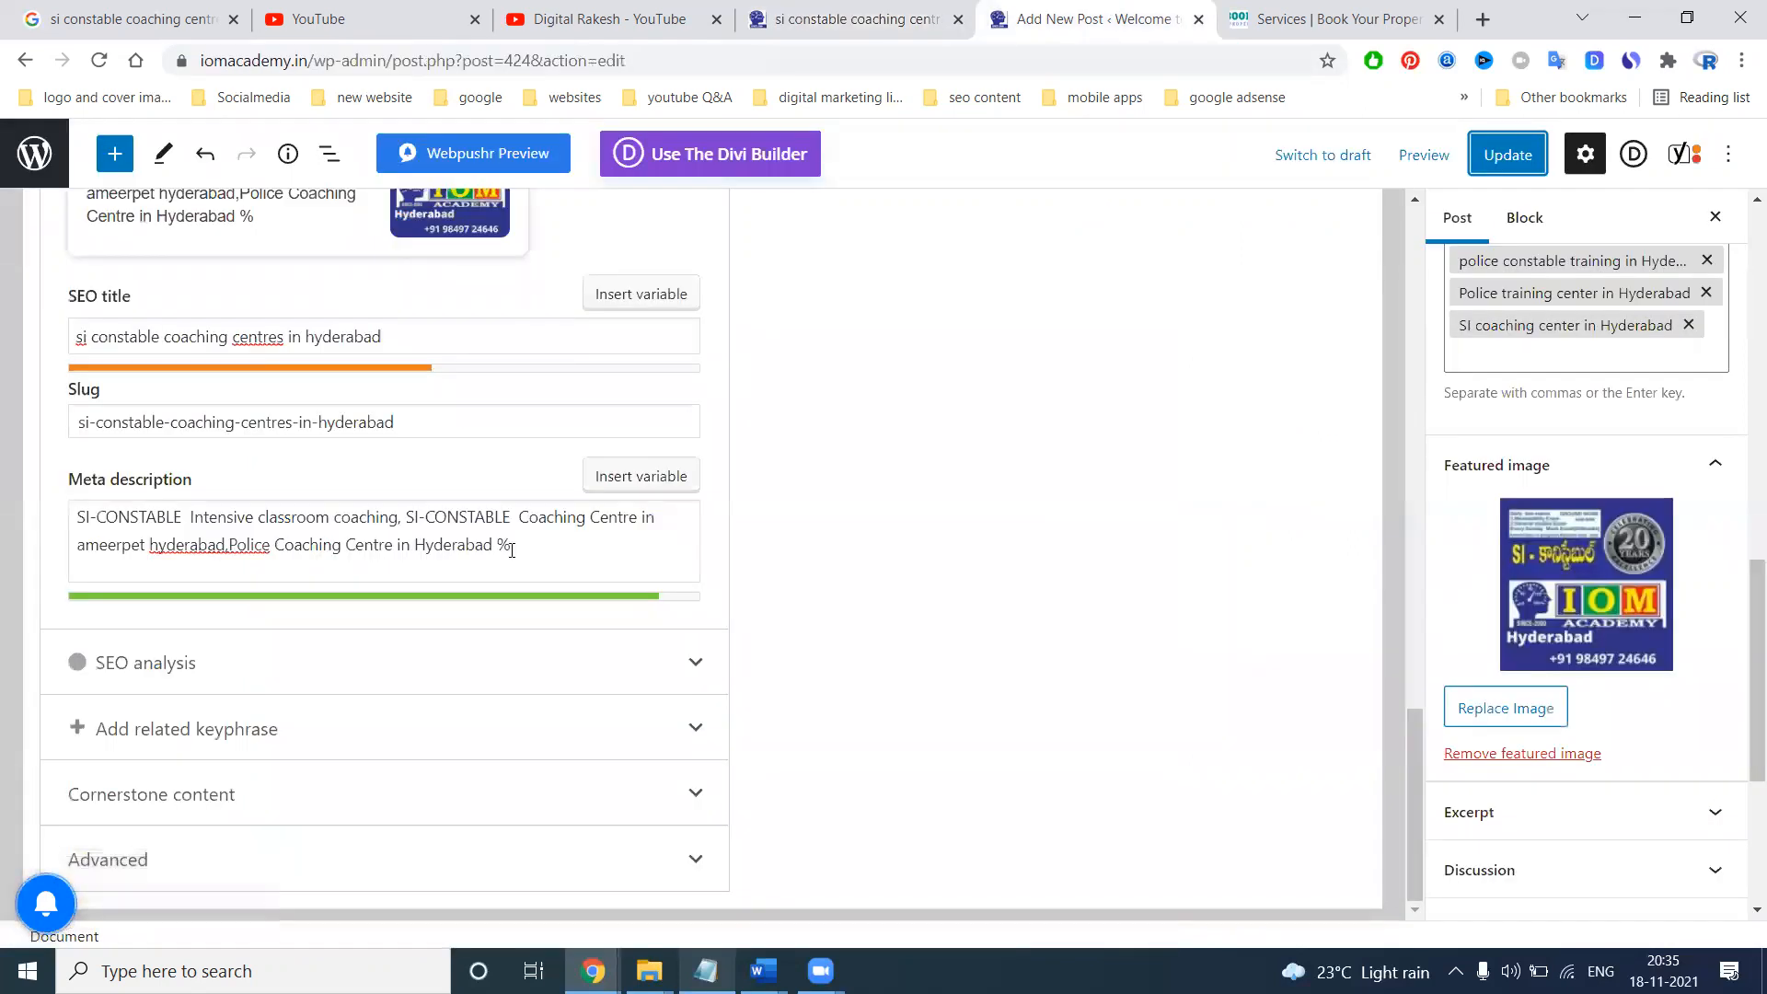
scroll(236, 672, up, 1)
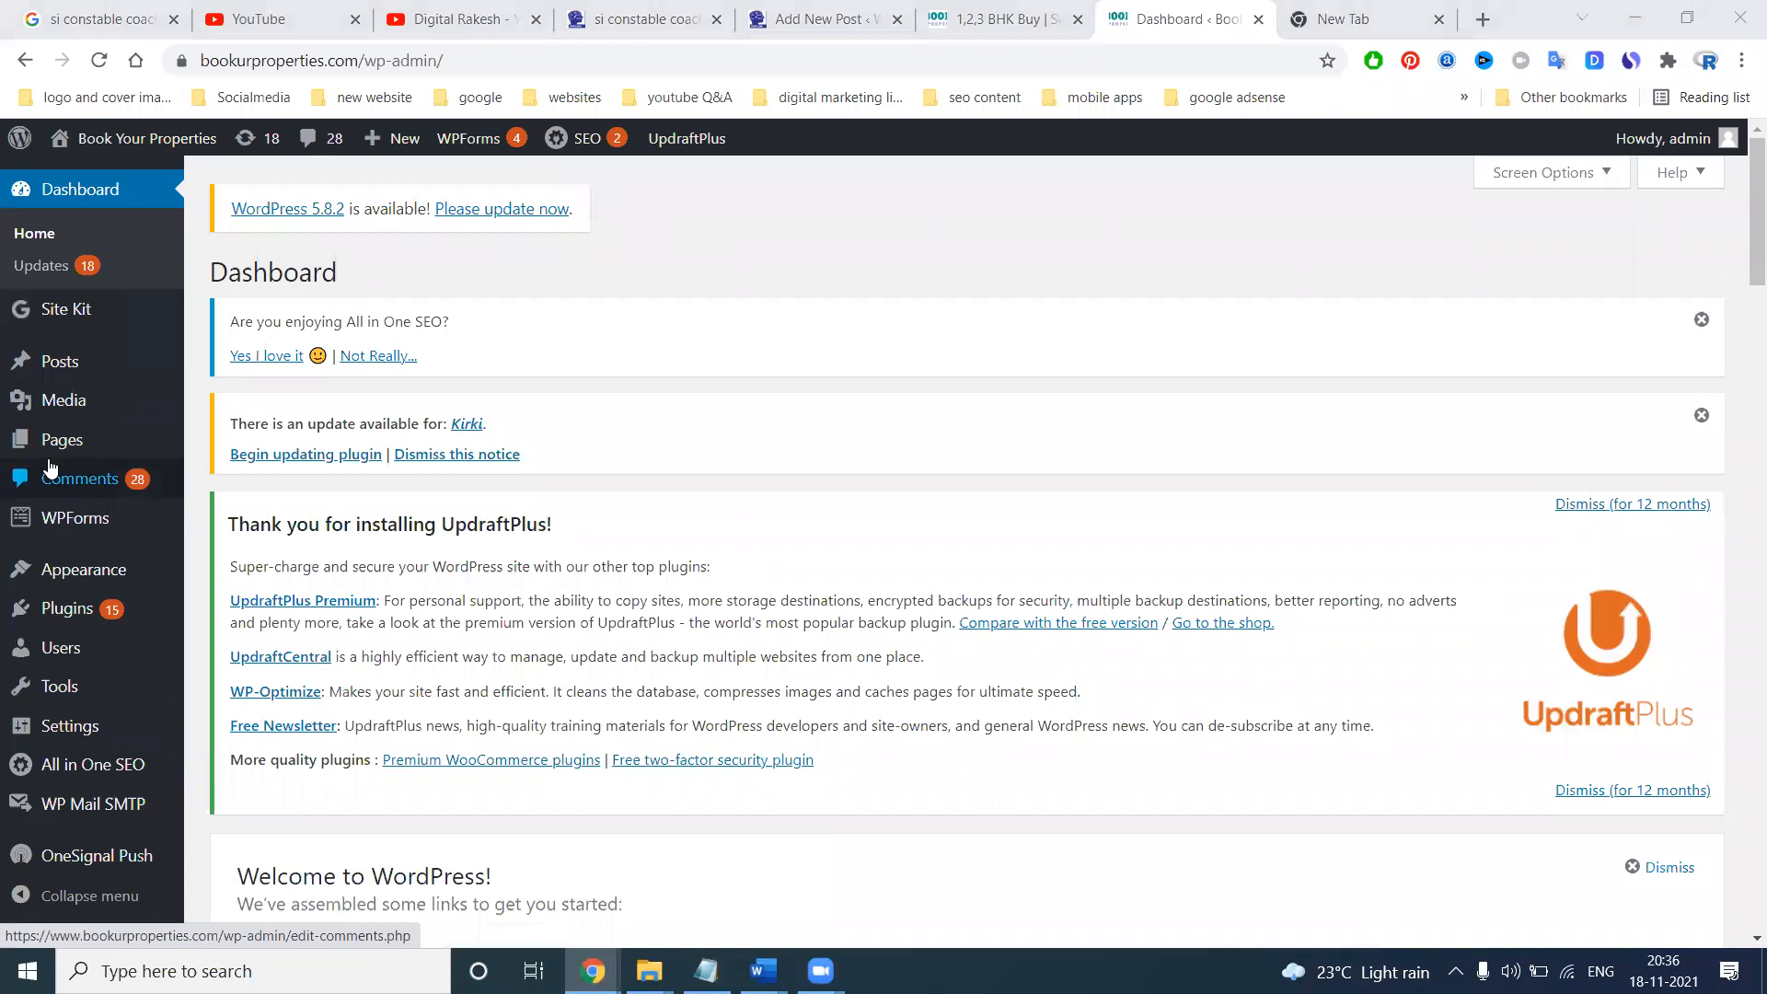
On the Book Ur Properties dashboard, list all posts and open "Residential Plots and Land For Sale in Hyderabad" for editing
scroll(51, 467, down, 2)
mouse_move(103, 765)
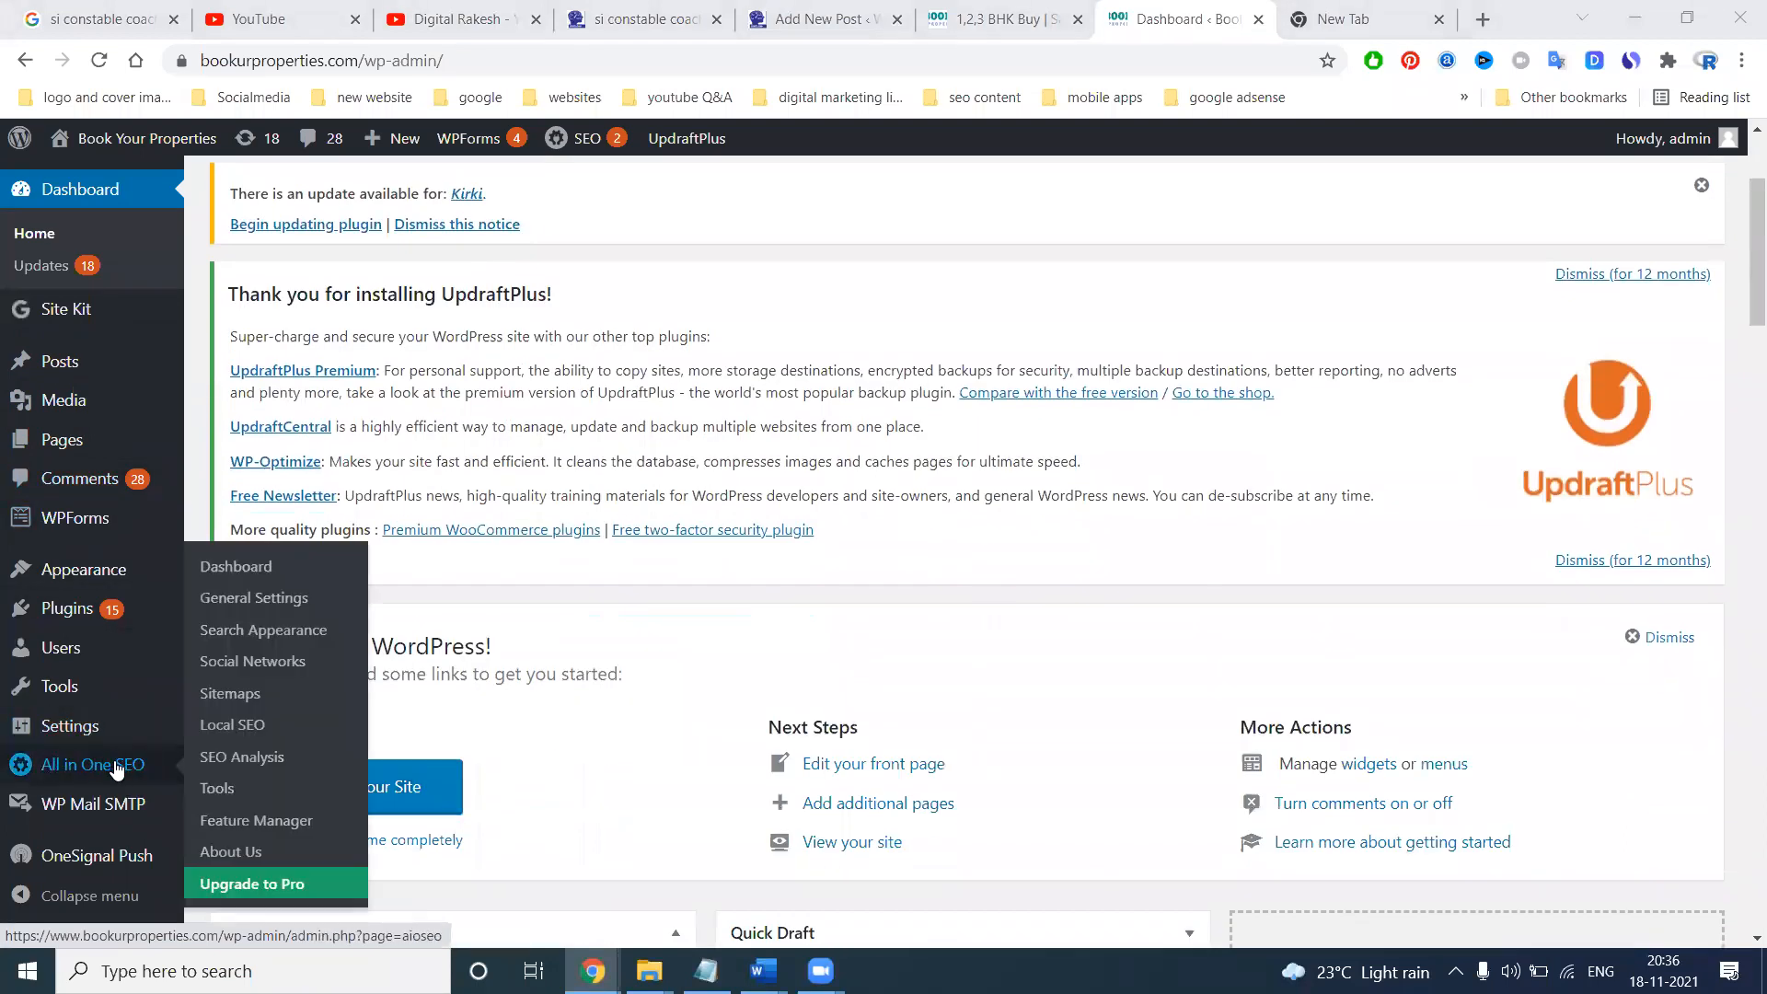
click(99, 373)
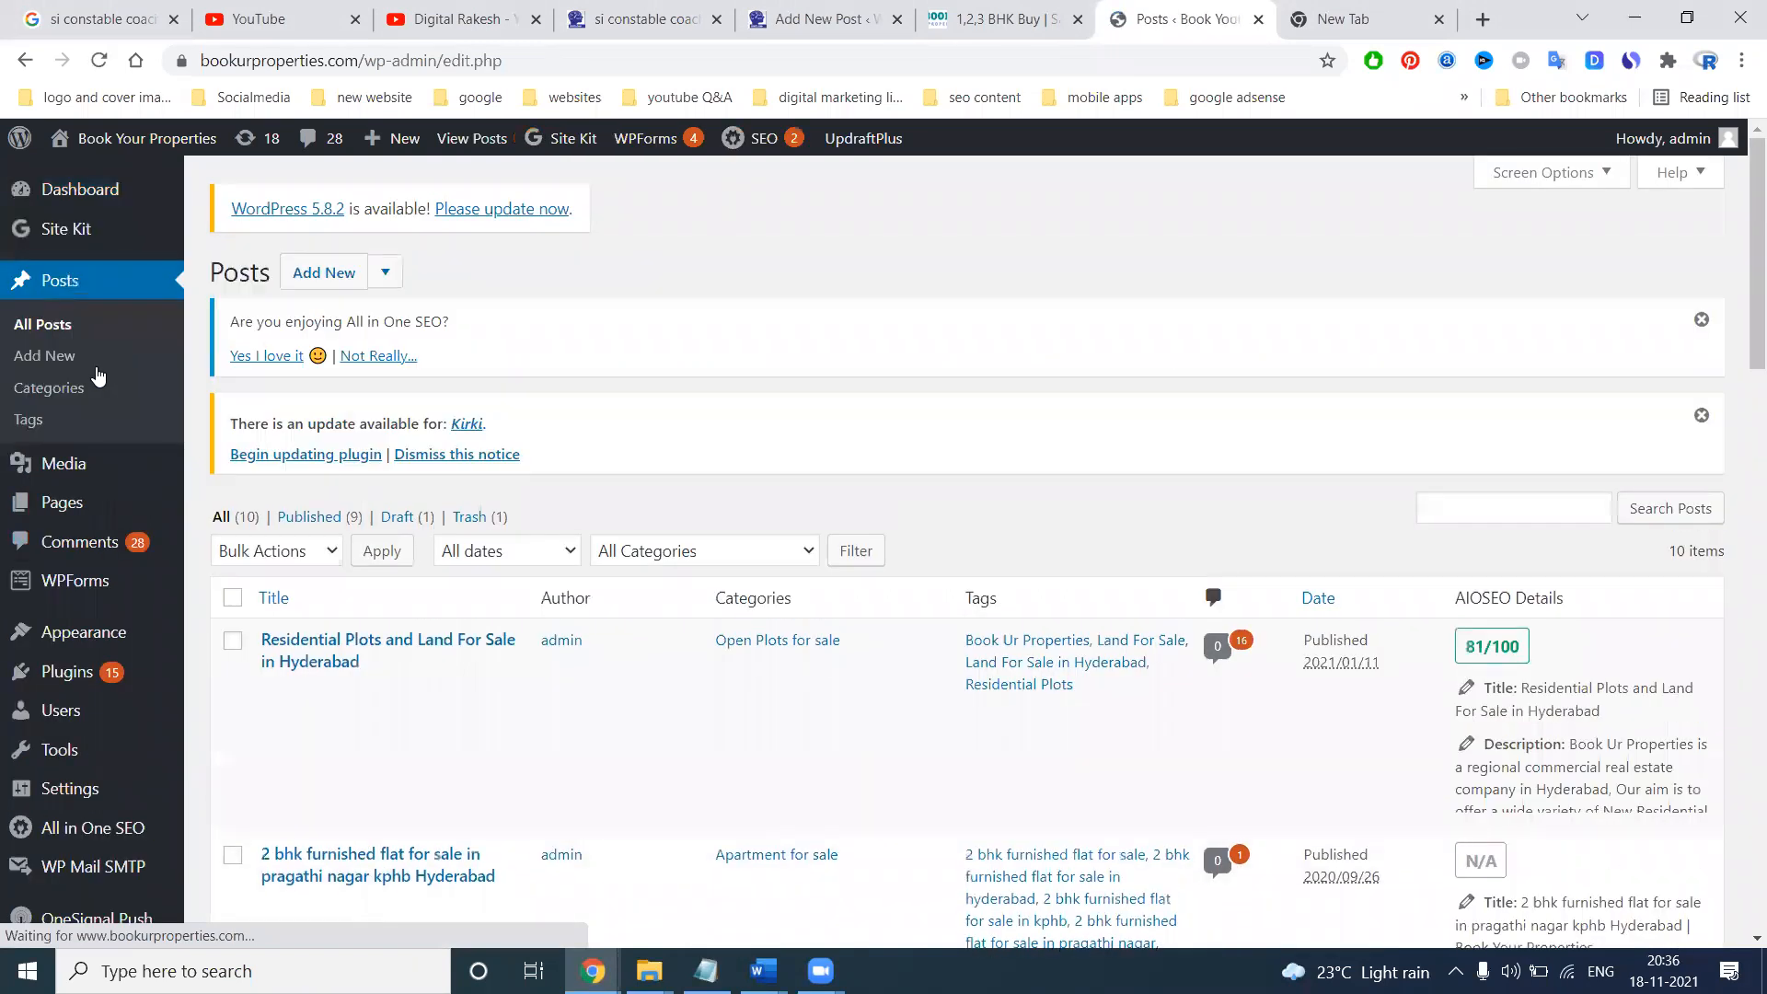
click(274, 692)
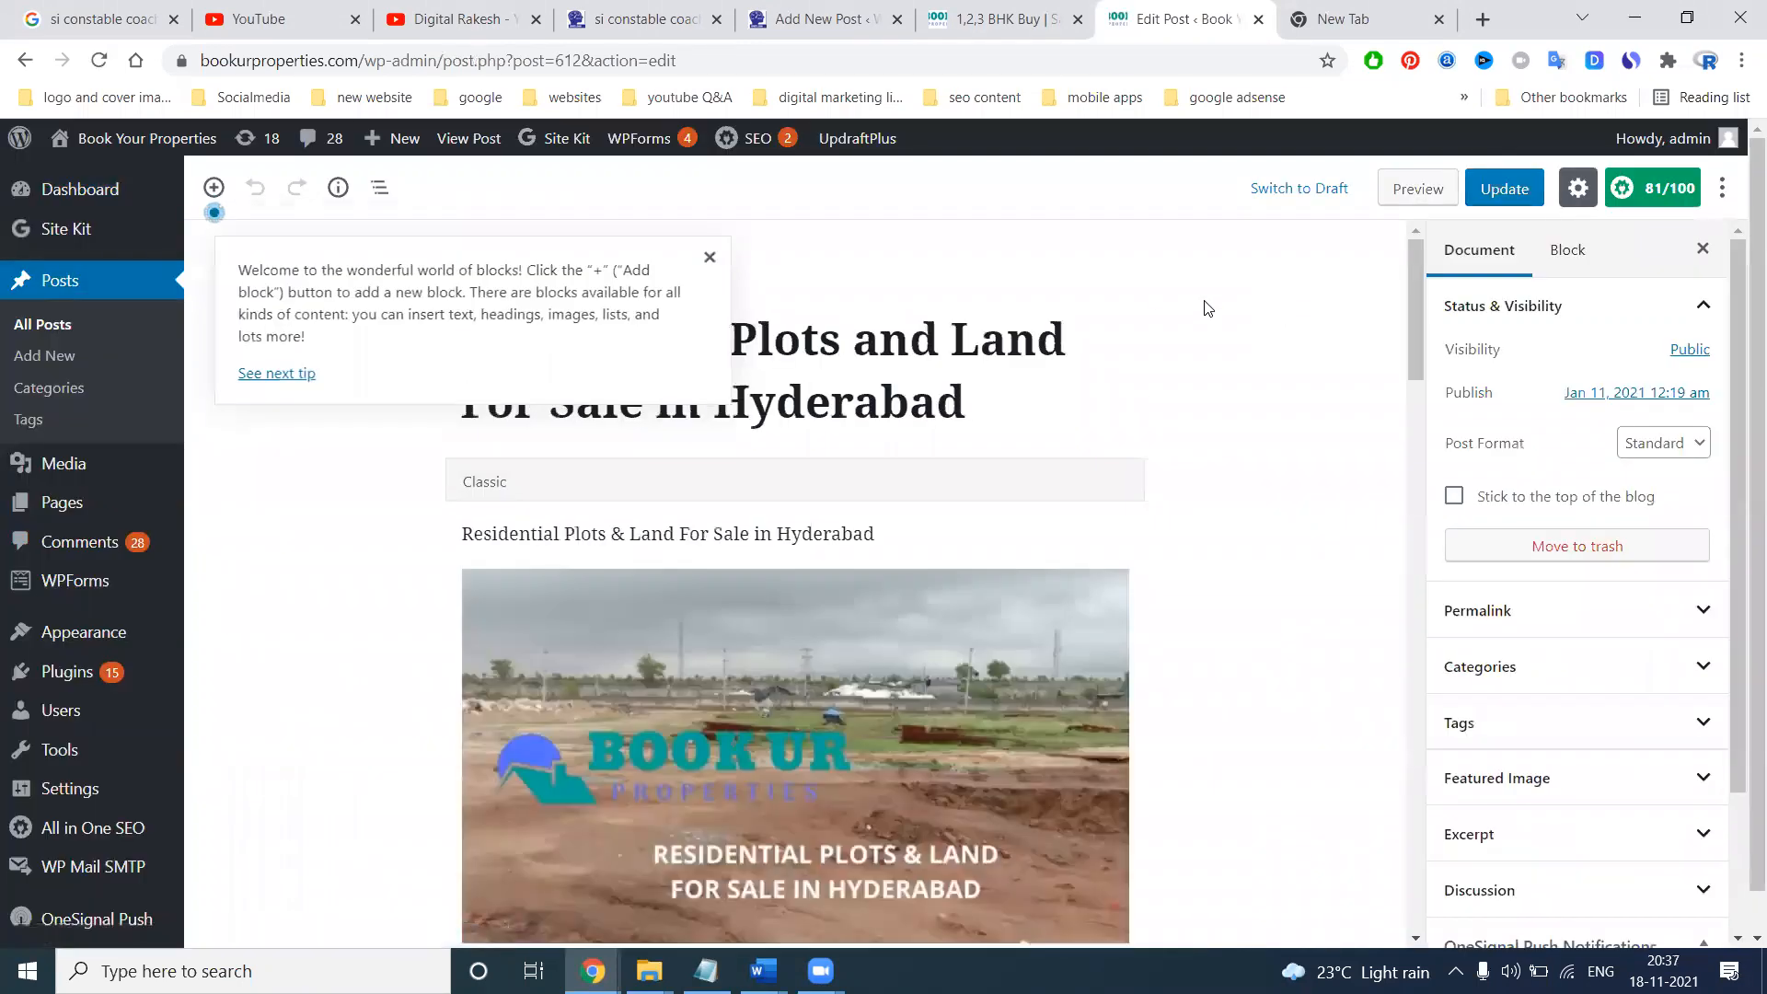
Review the Facebook fields in the post's AIOSEO social settings and dismiss the block editor's welcome tip
scroll(1154, 304, down, 10)
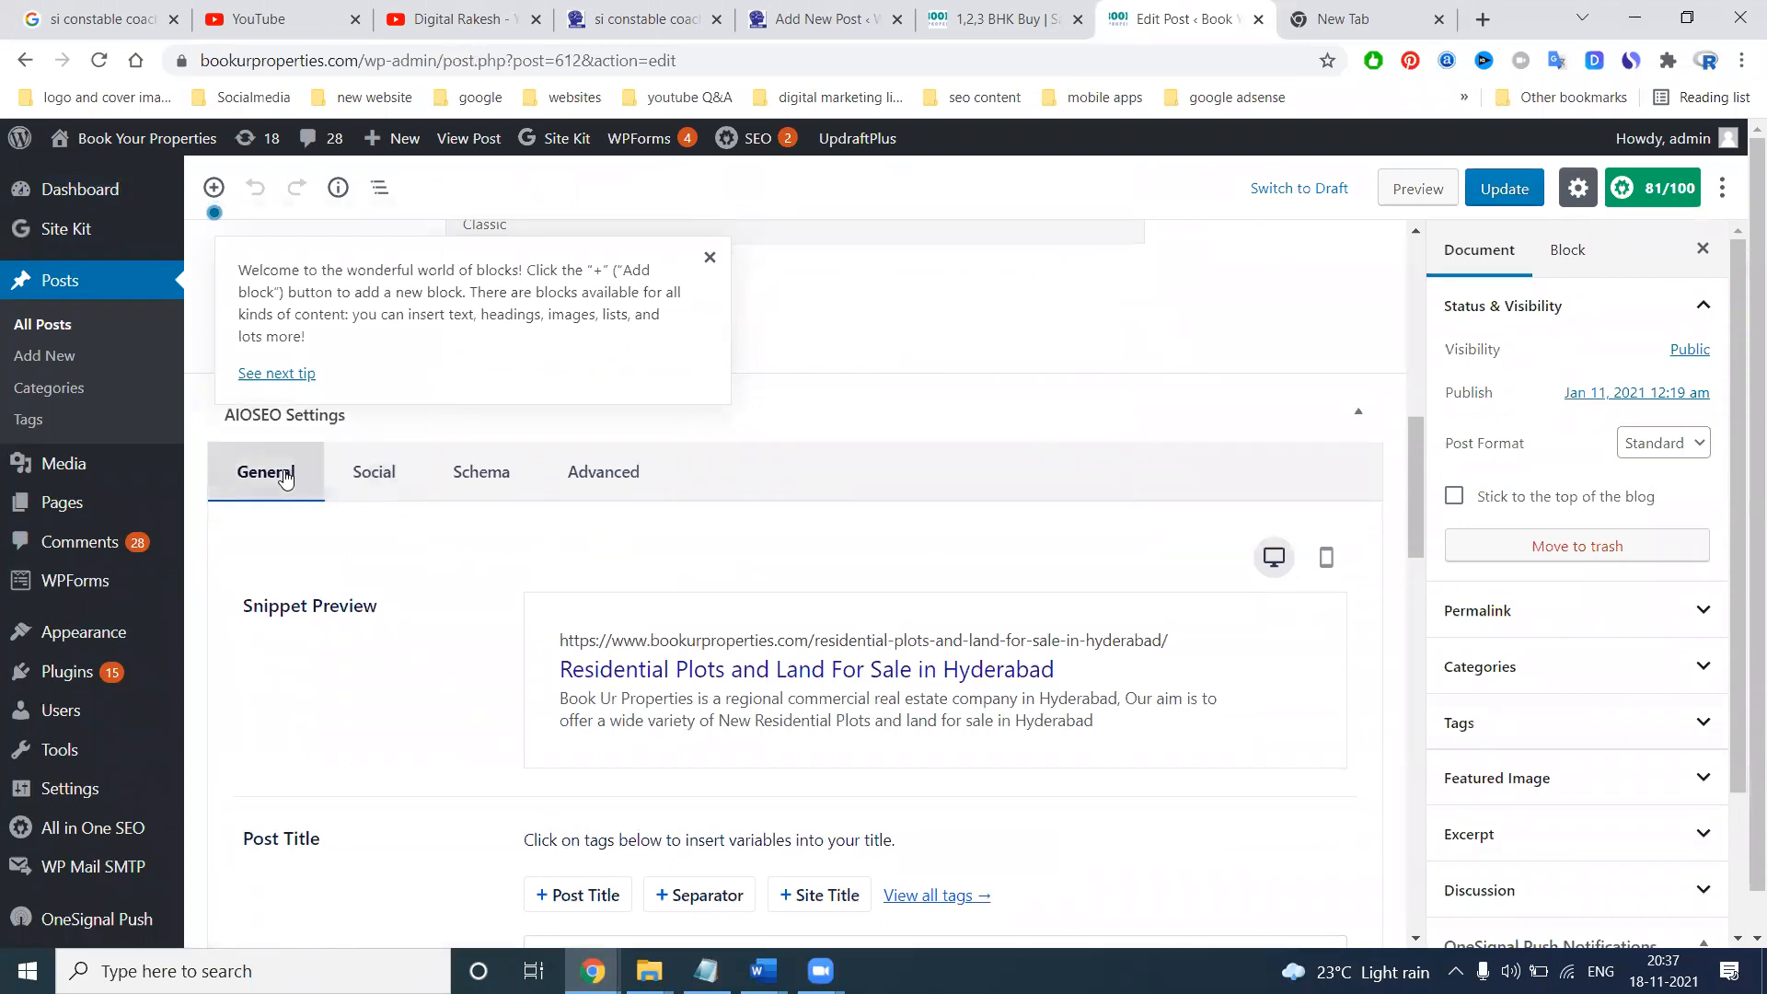
click(350, 472)
scroll(351, 483, down, 5)
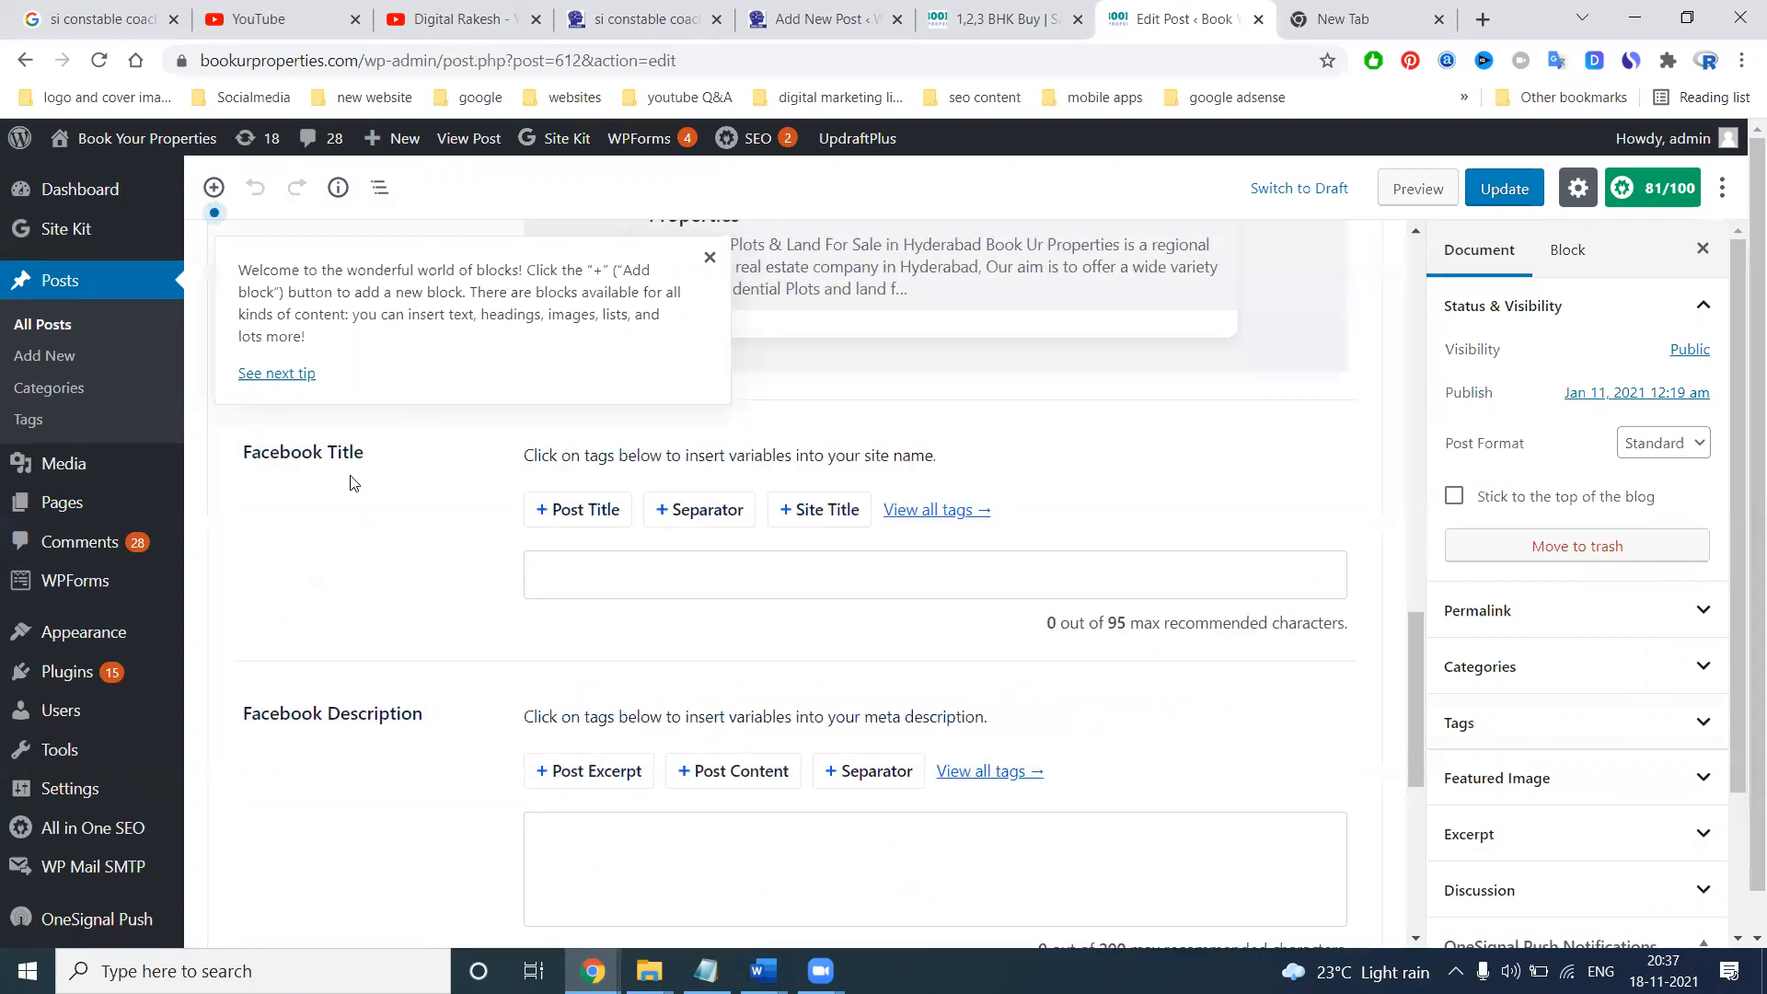
scroll(416, 541, down, 3)
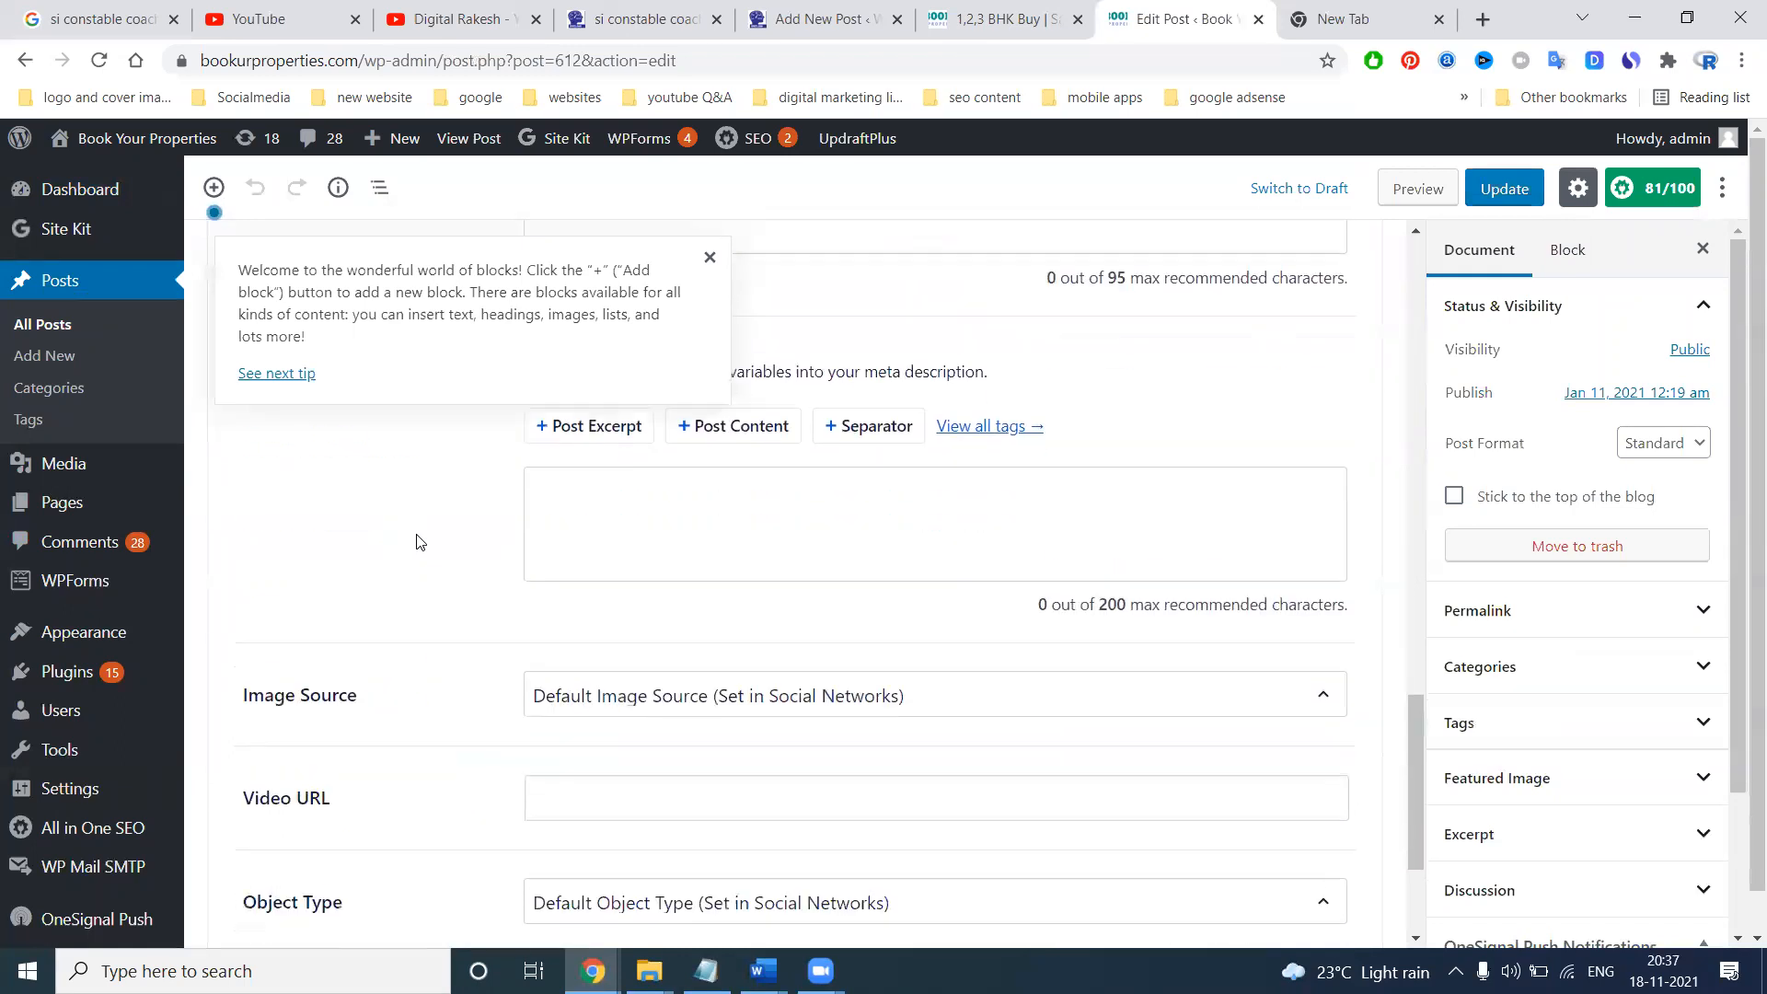
scroll(552, 460, up, 3)
click(710, 258)
scroll(684, 478, up, 3)
scroll(684, 478, up, 2)
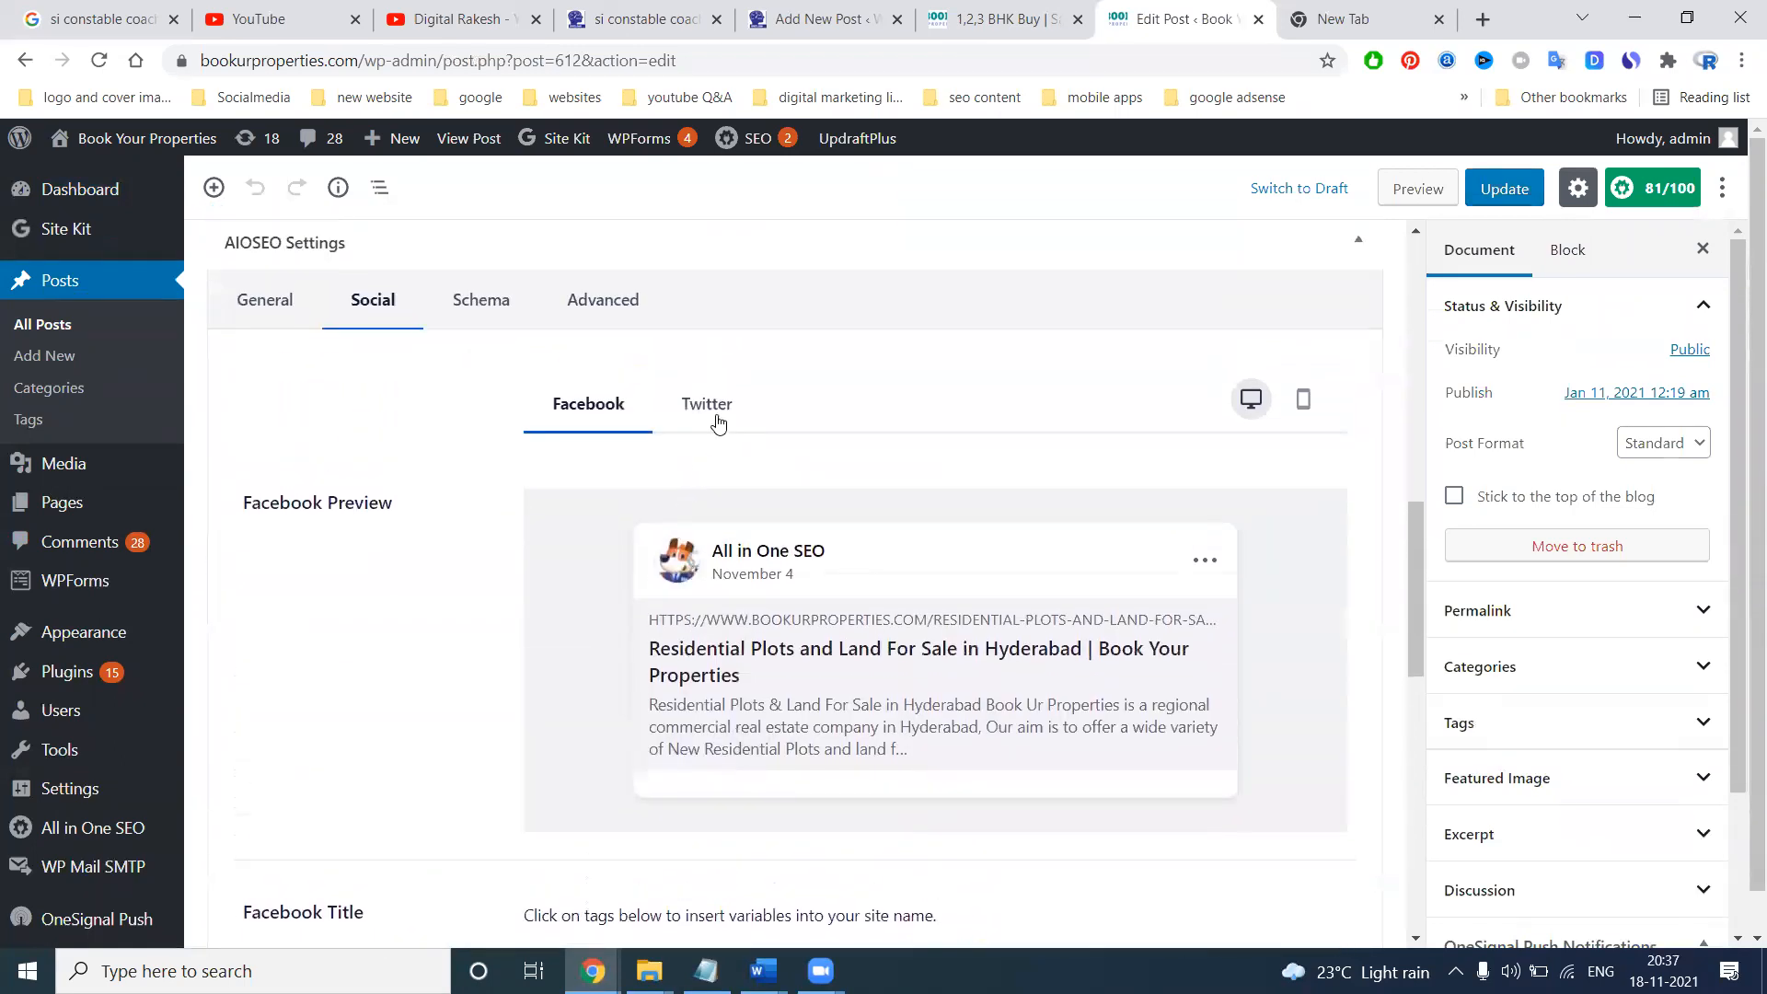
Review the Twitter, Schema and Advanced options in the post's AIOSEO settings
click(710, 405)
scroll(719, 412, down, 5)
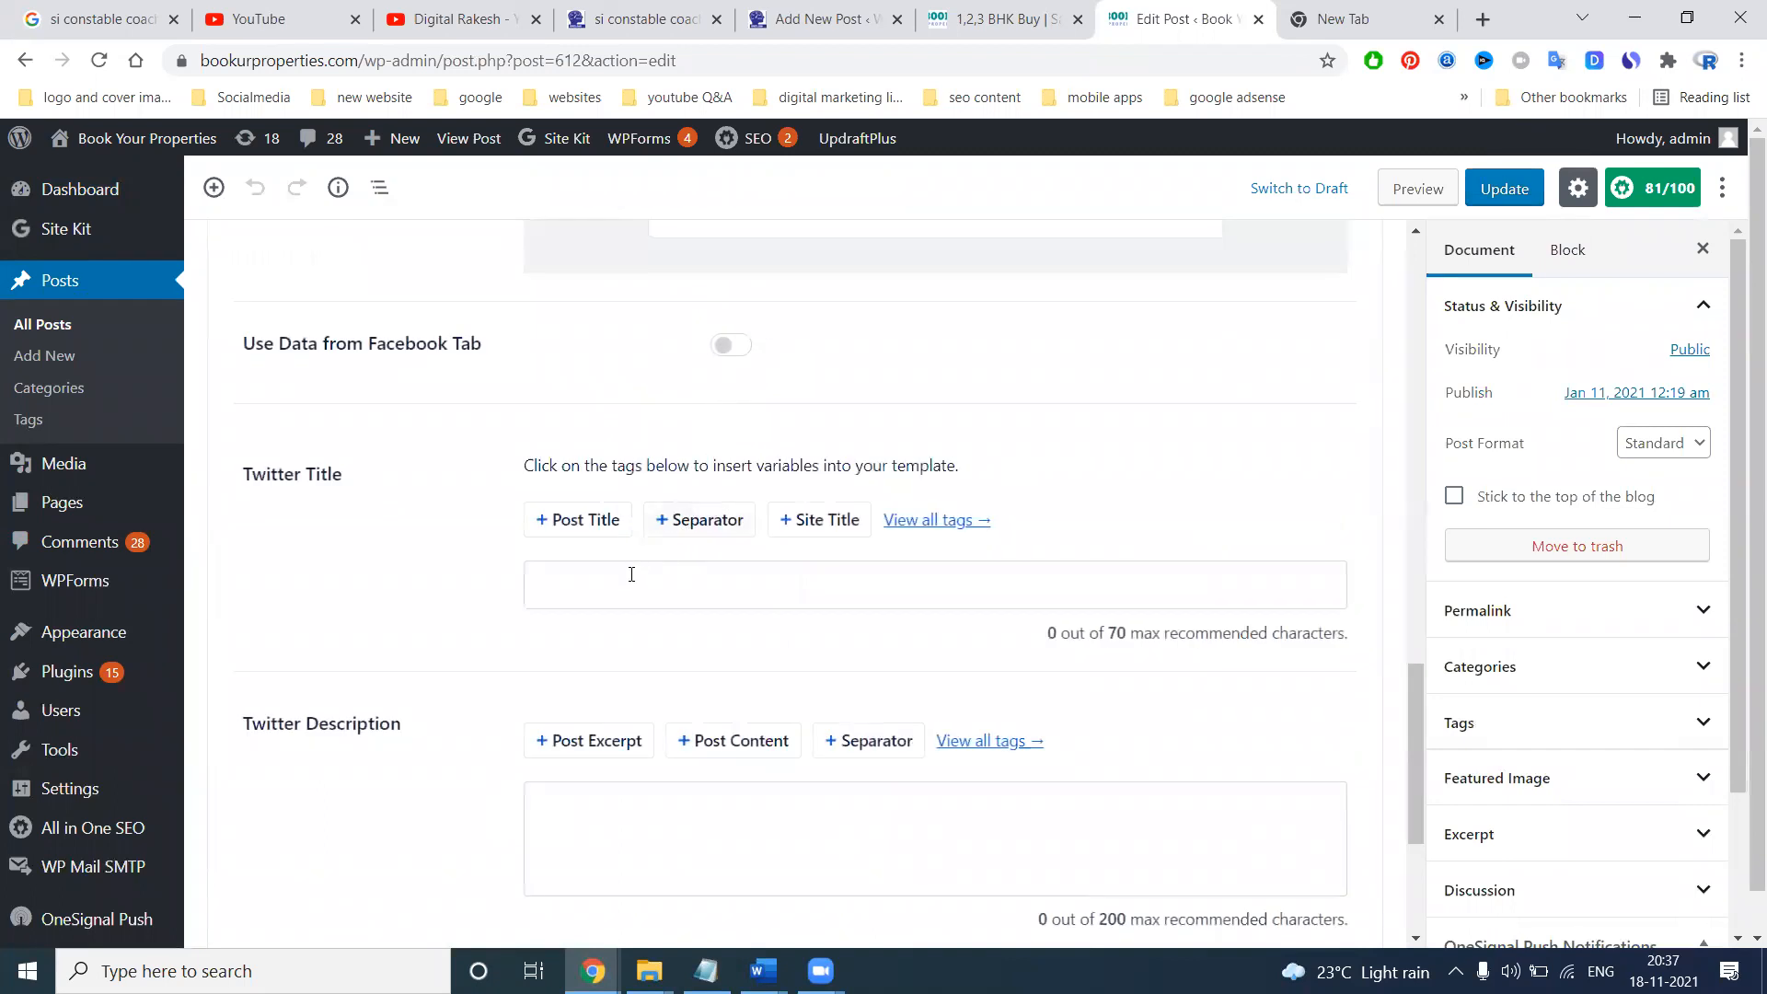
scroll(631, 574, down, 1)
scroll(631, 576, up, 3)
scroll(631, 575, up, 5)
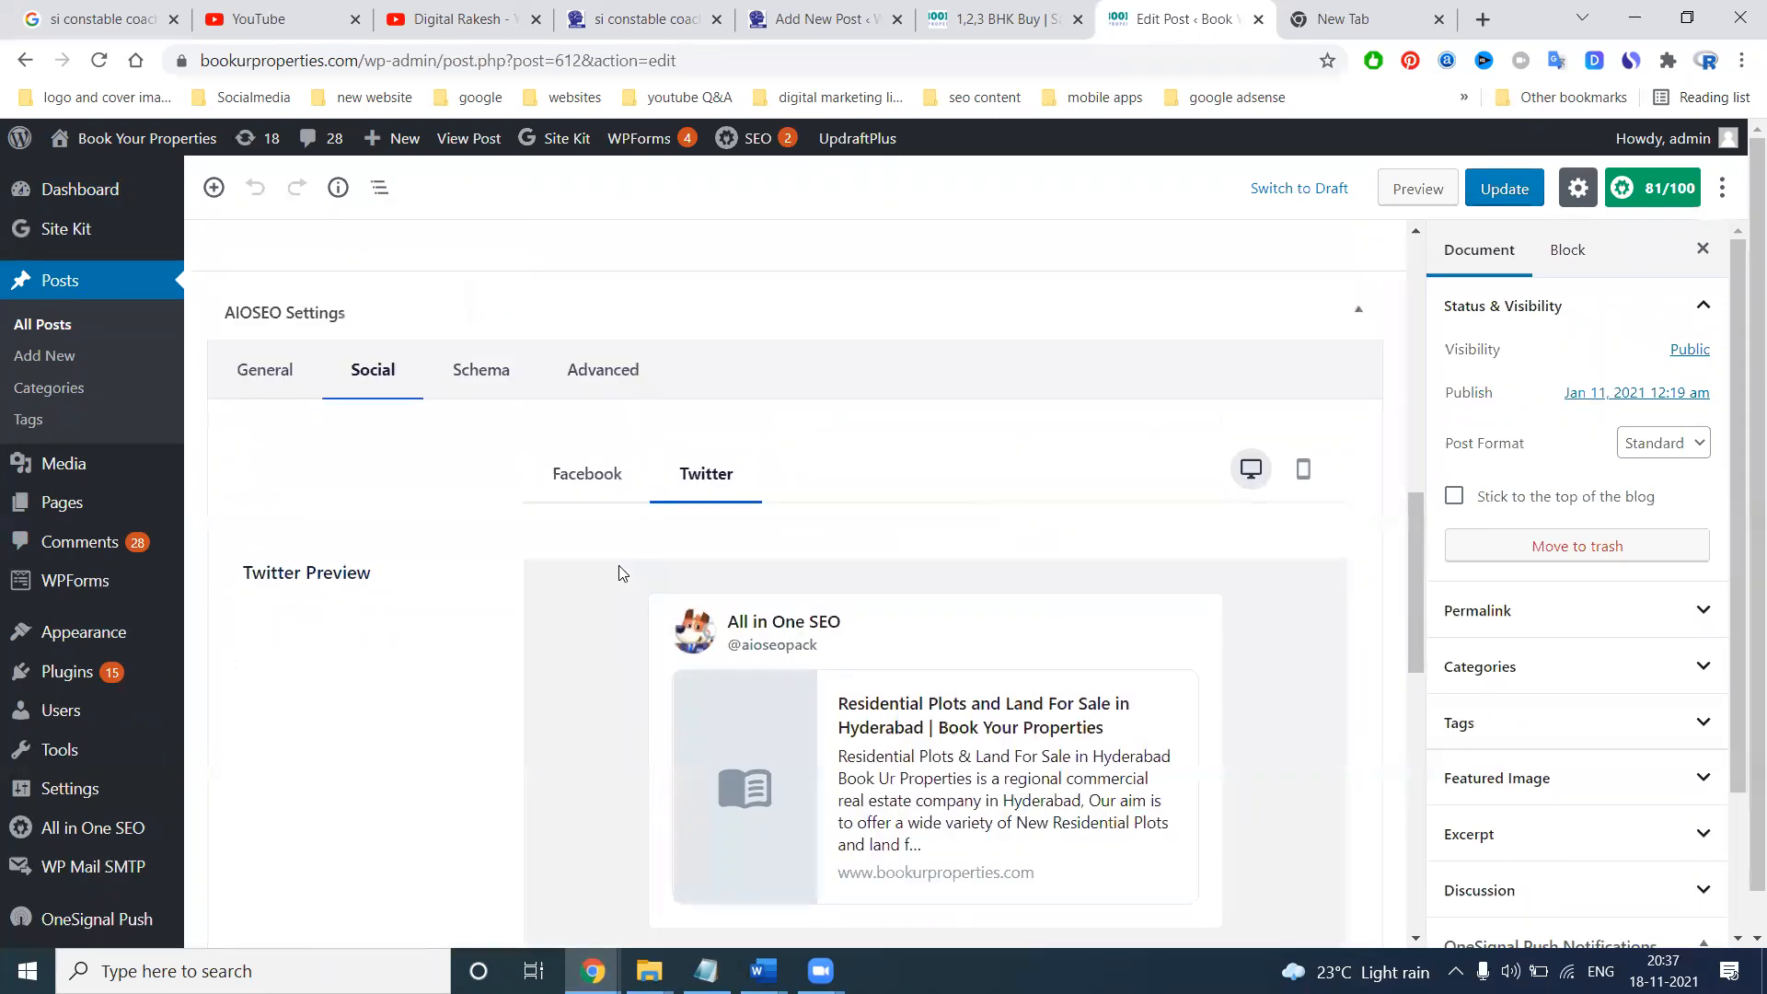
click(467, 377)
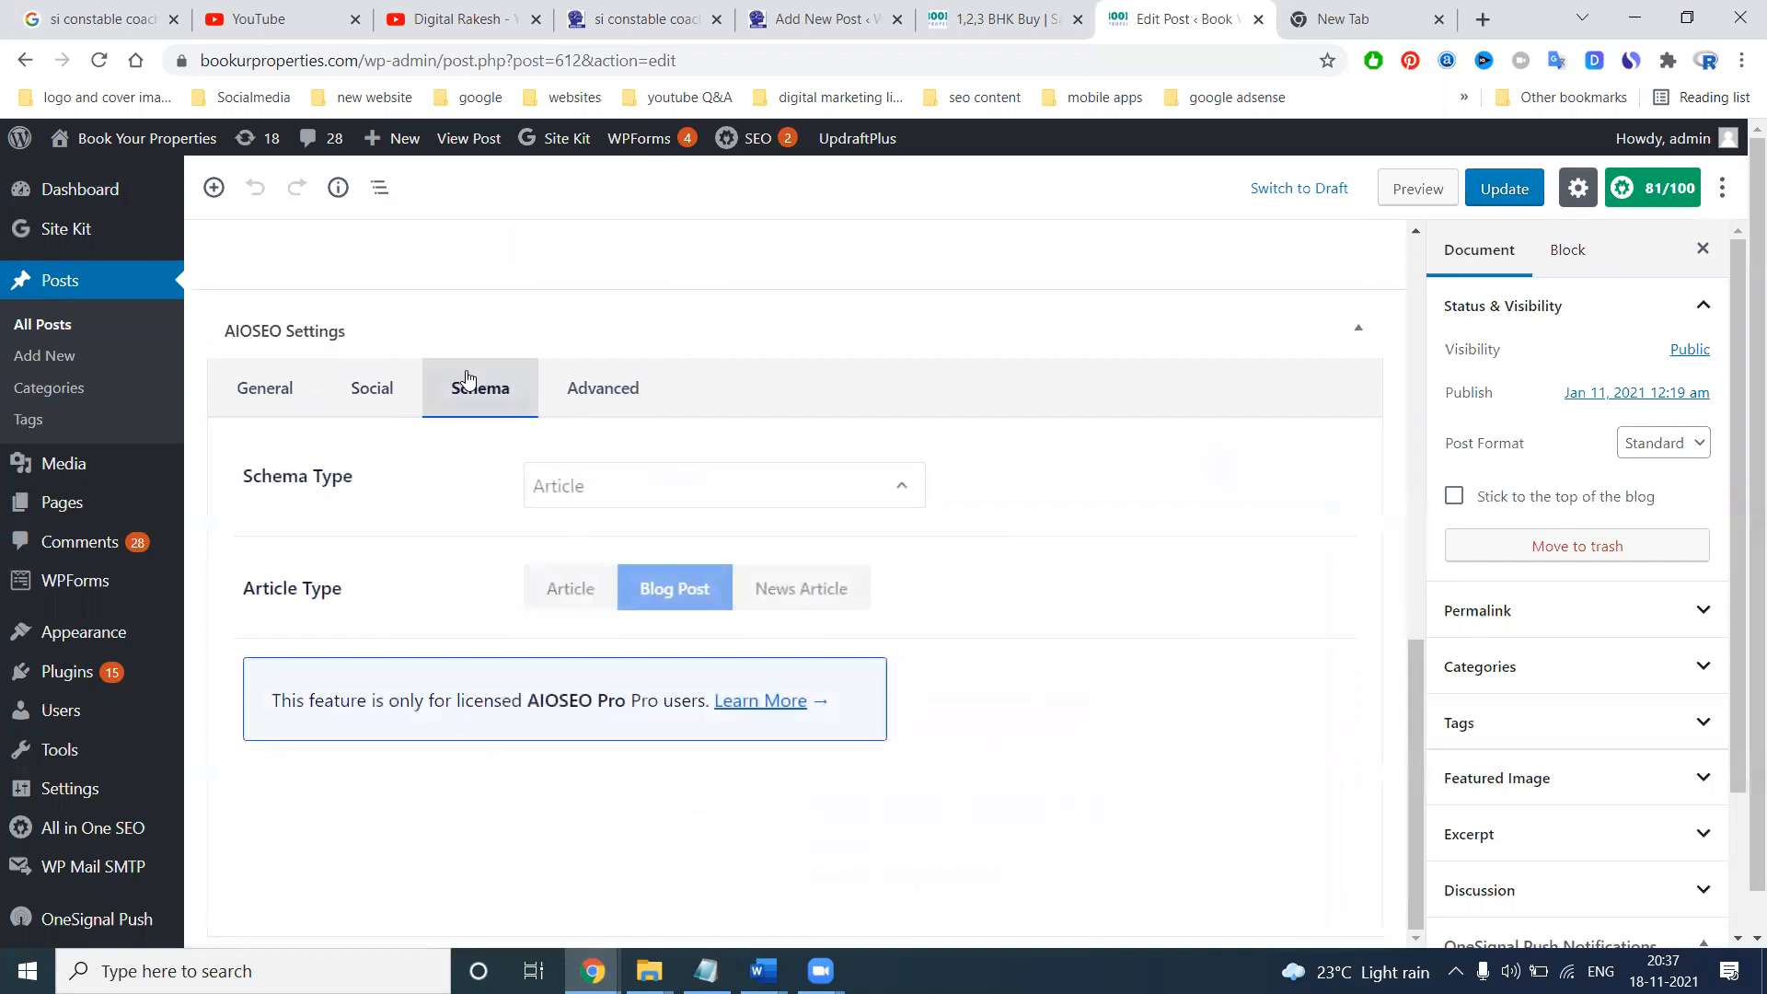
click(587, 388)
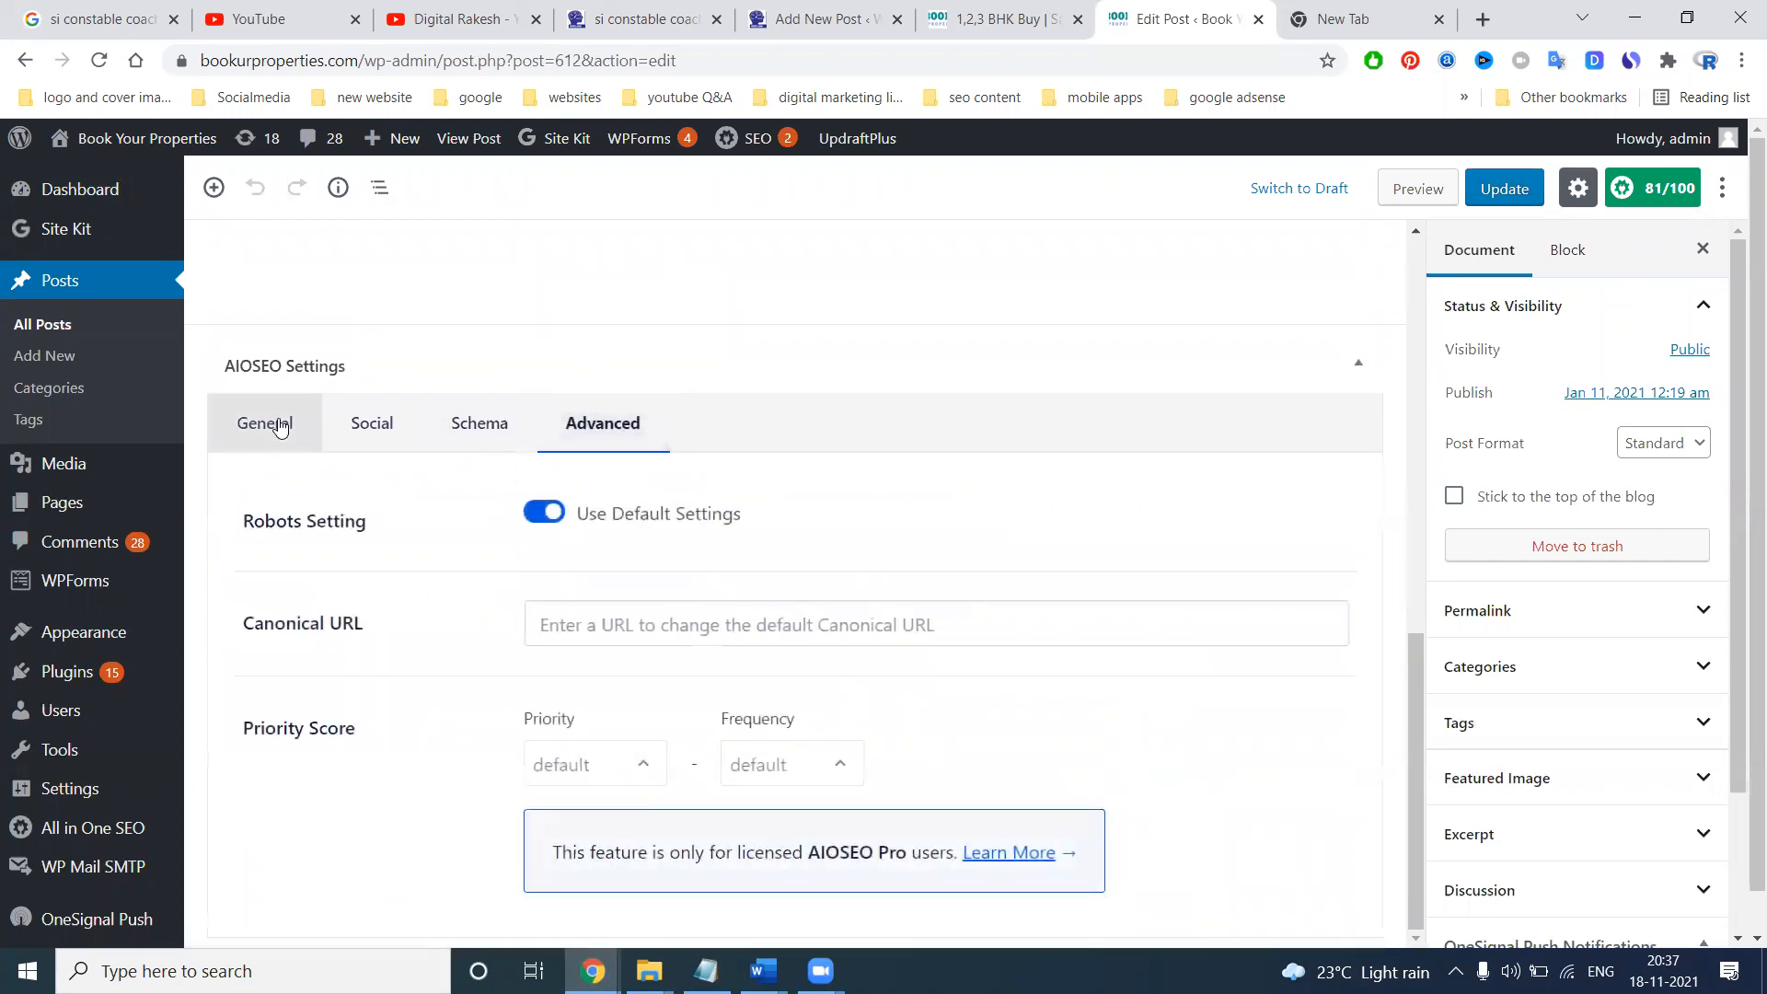
Review the AIOSEO post title, meta description and focus keyphrase checks, and expand the post's permalink settings
click(280, 426)
scroll(489, 532, up, 3)
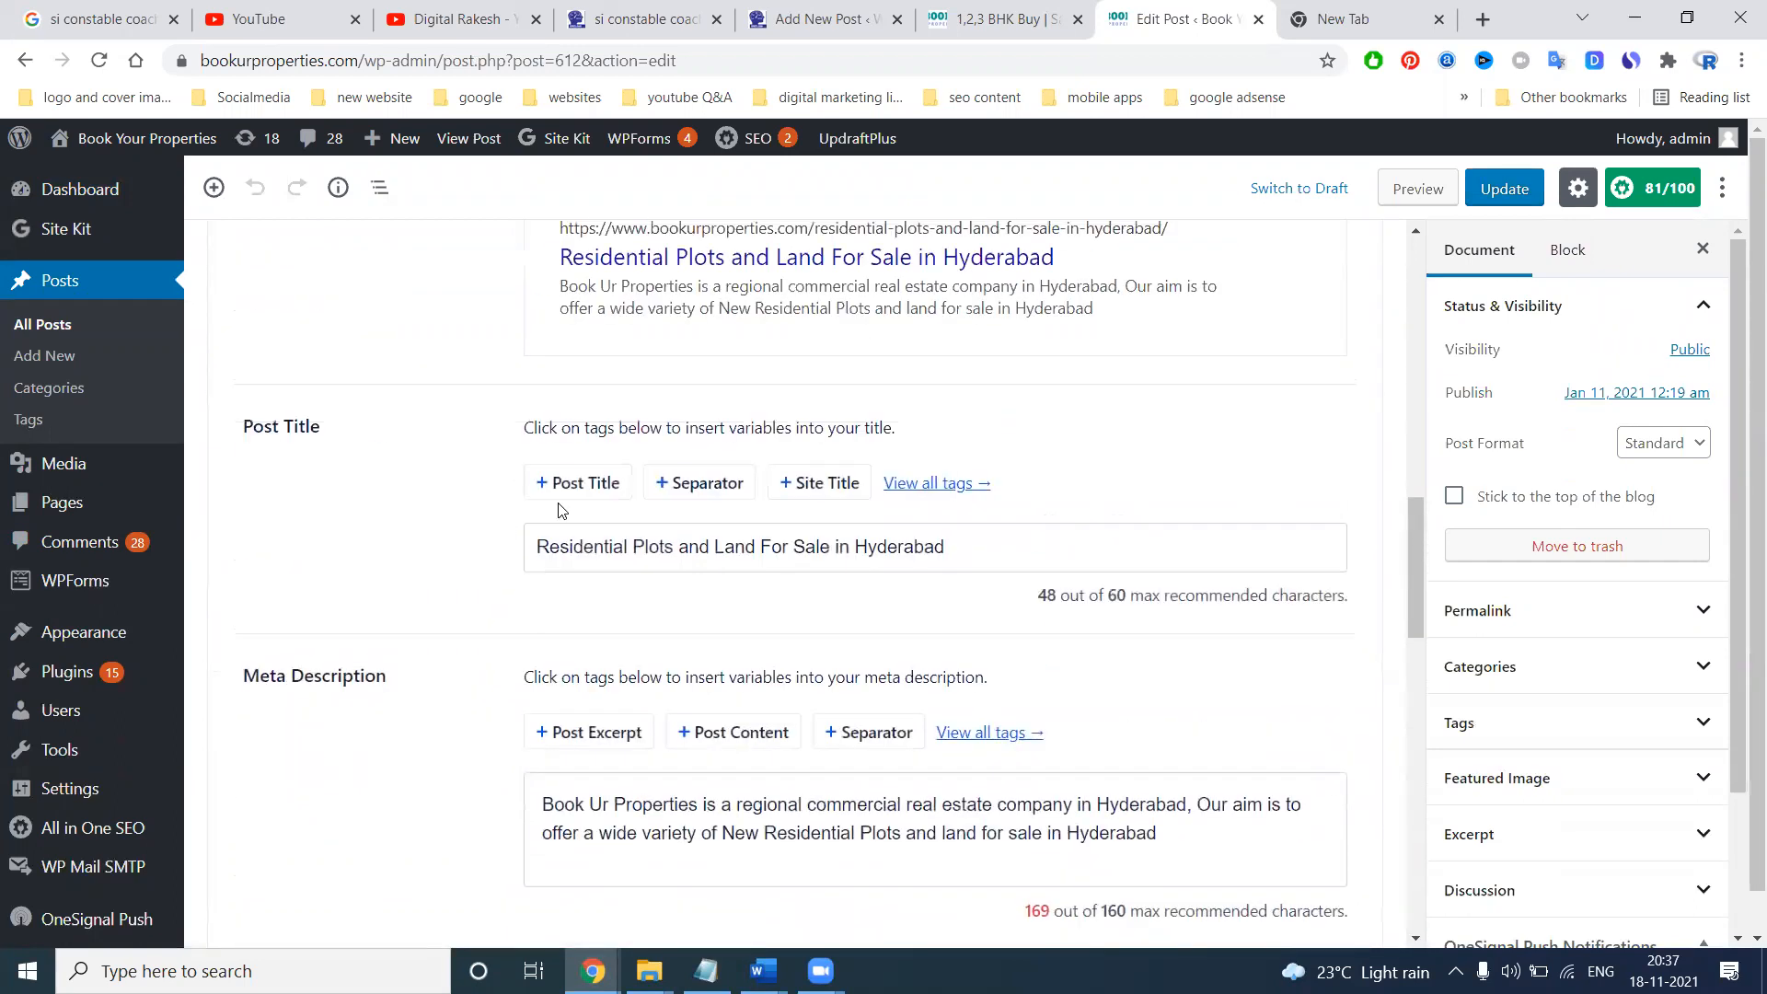
scroll(594, 529, down, 2)
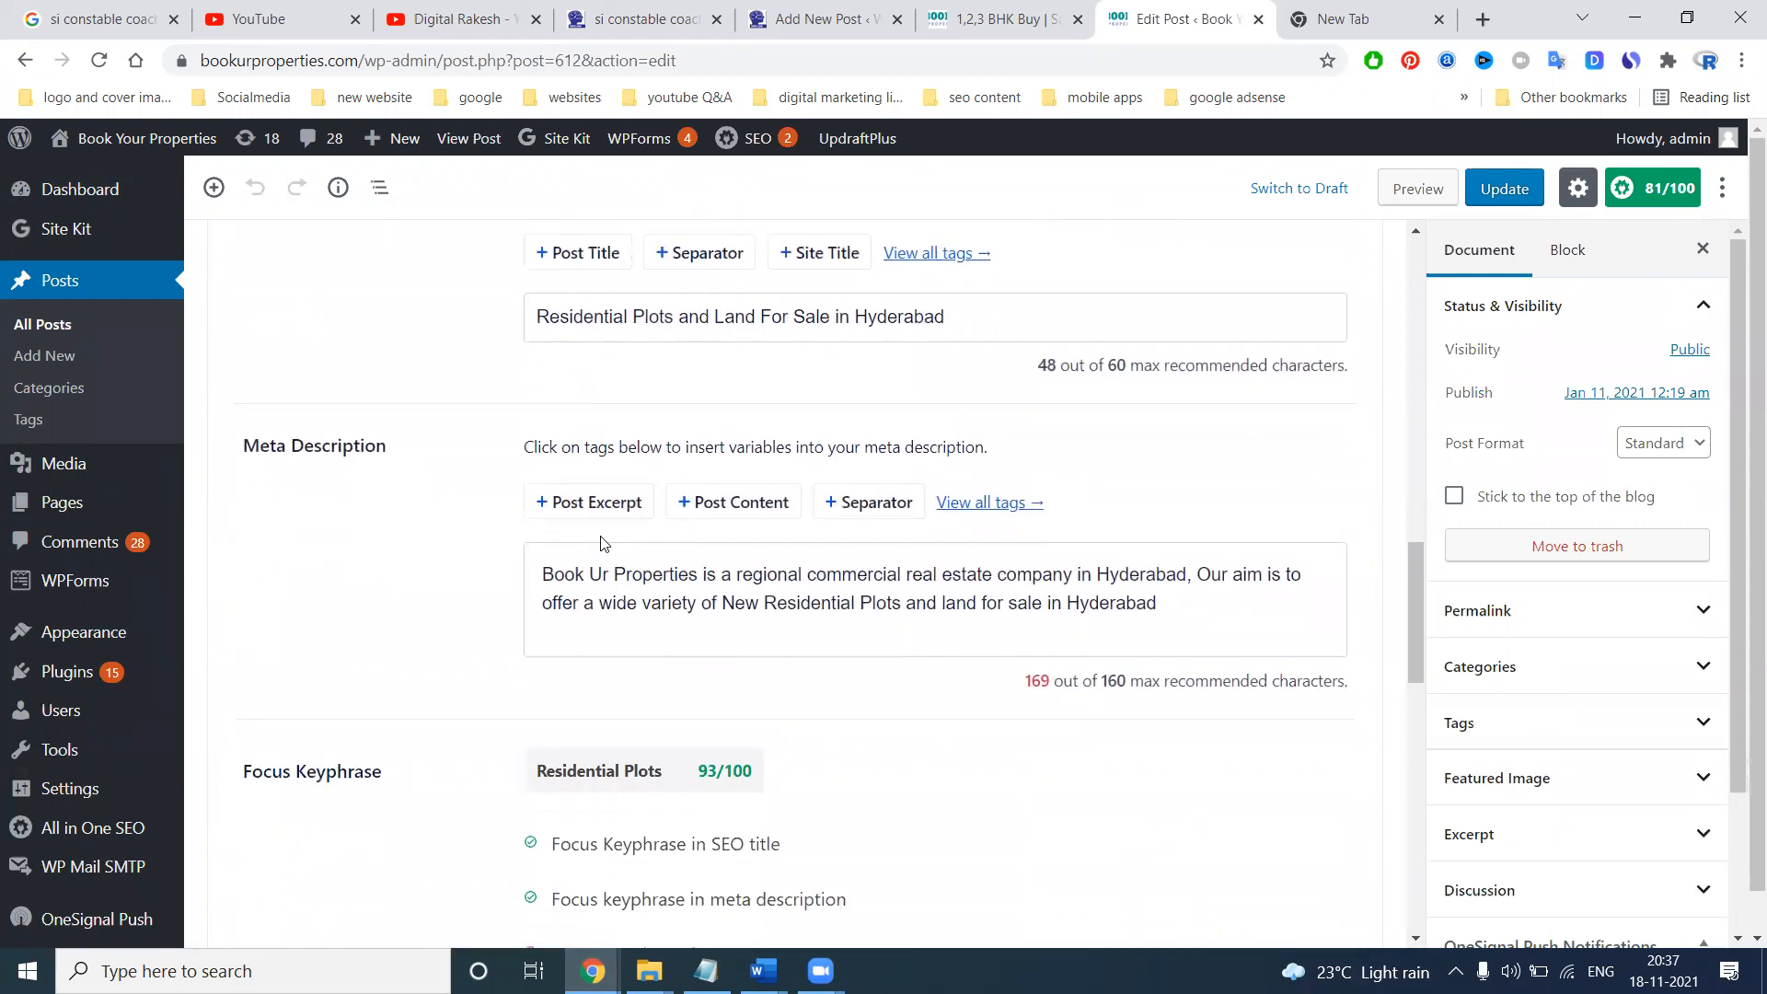
scroll(600, 543, down, 3)
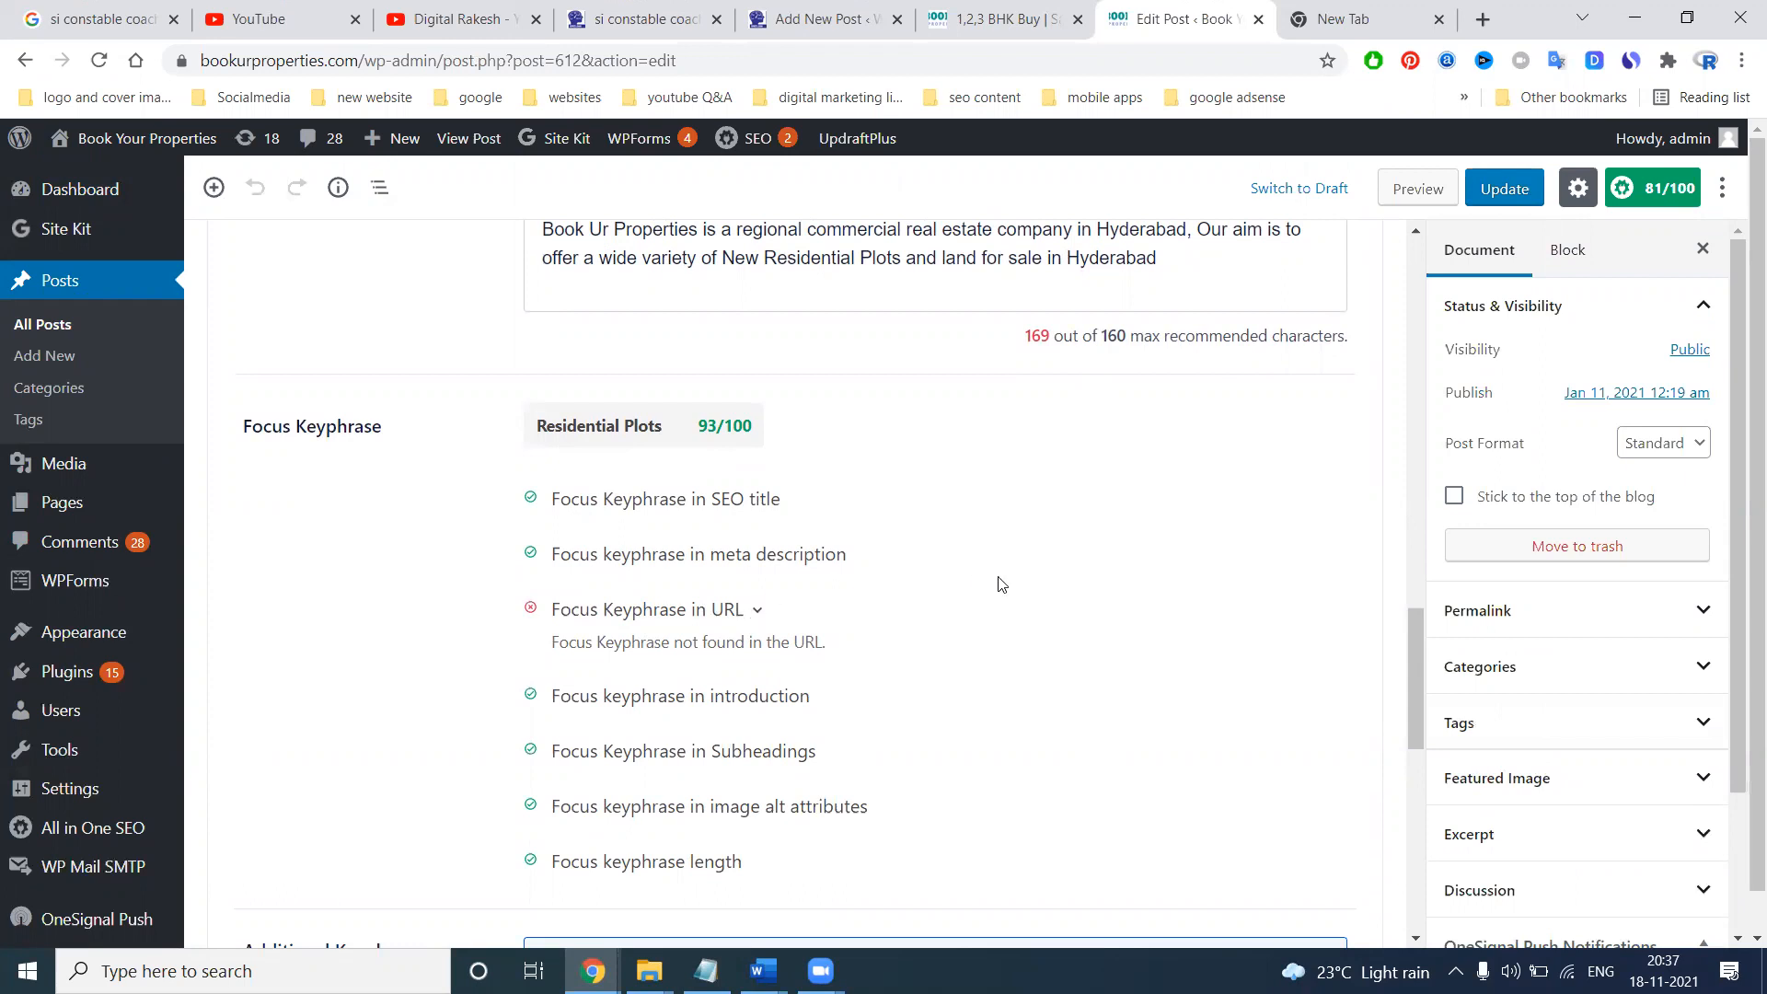
scroll(999, 585, up, 5)
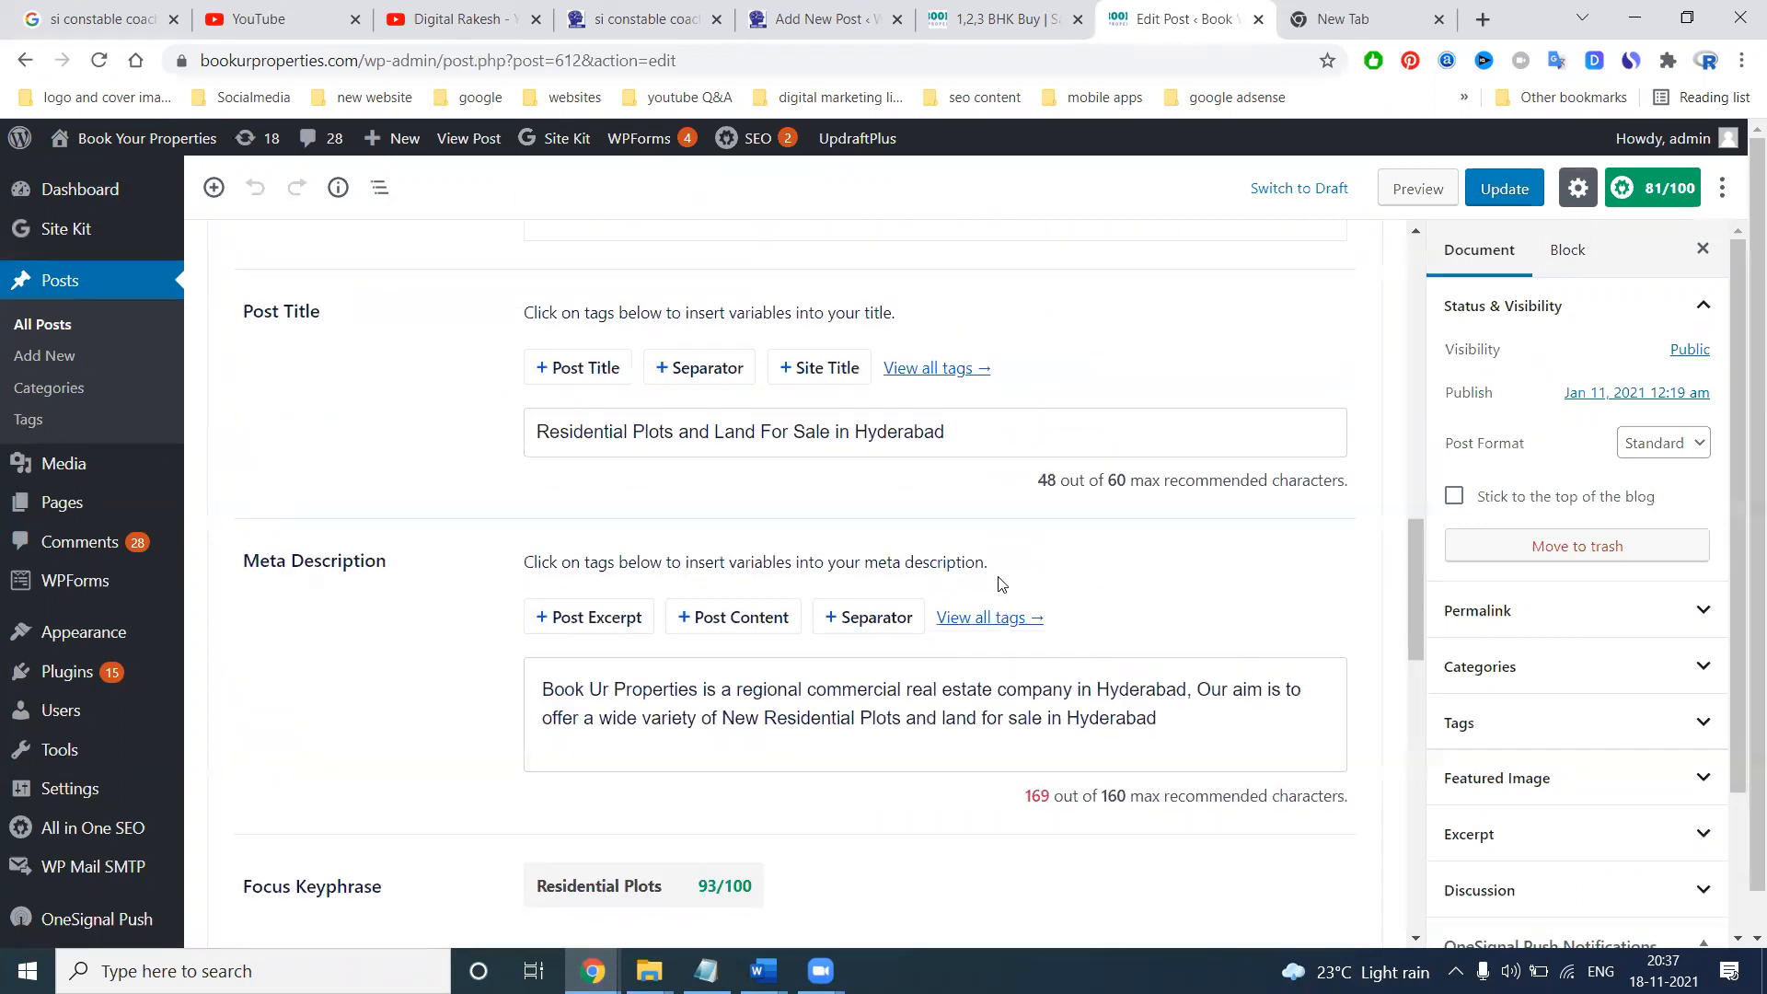
click(1684, 609)
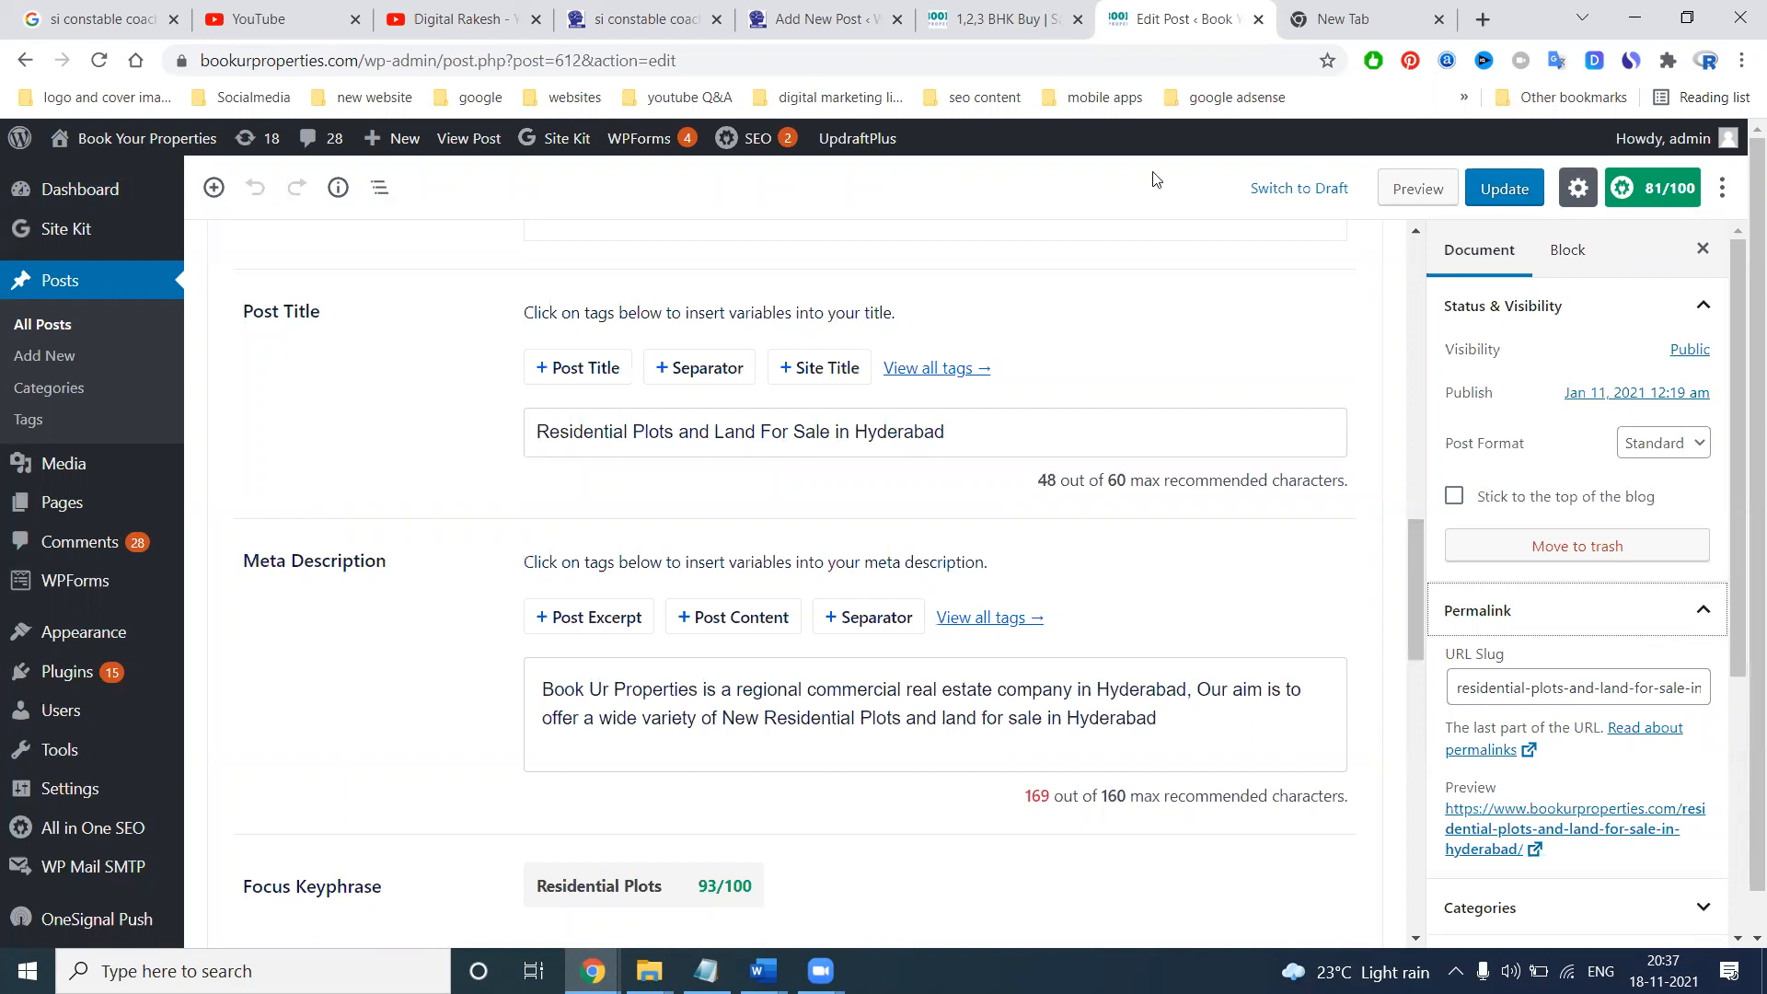
Back in the IOM Academy post editor, examine the URL slug, category, Google preview and Yoast analysis ratings
click(819, 18)
scroll(1415, 454, up, 3)
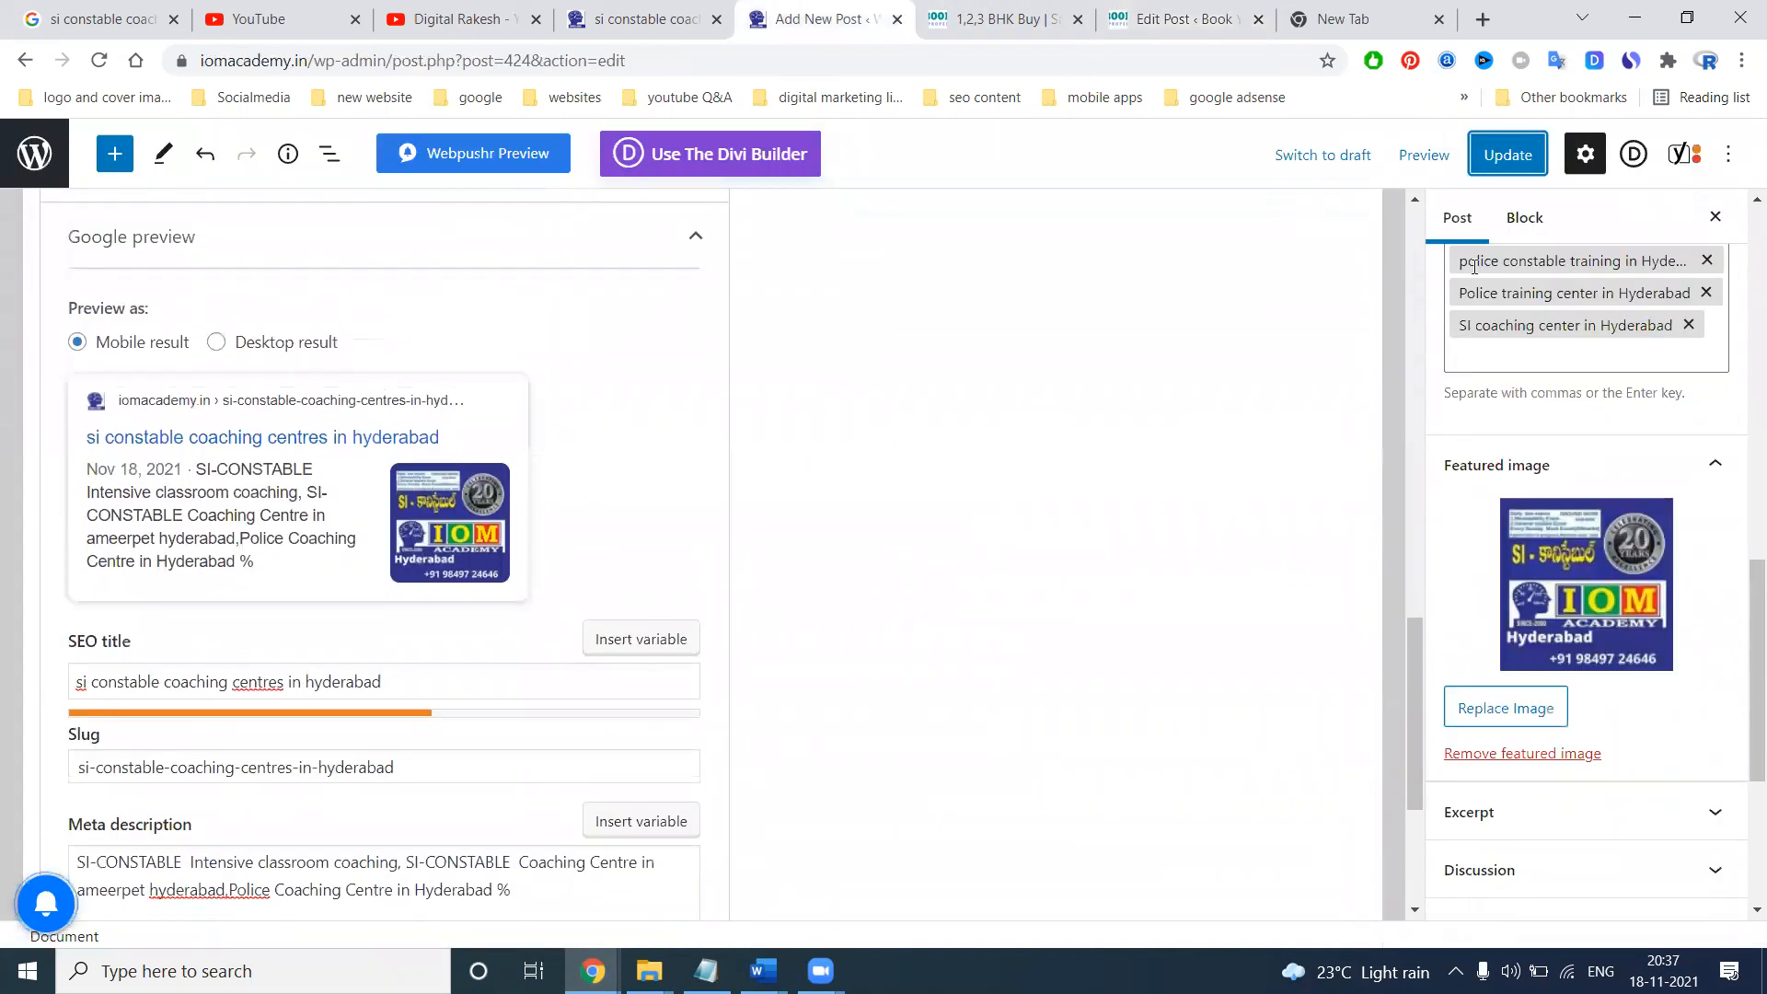
scroll(1549, 471, up, 6)
scroll(1548, 471, up, 1)
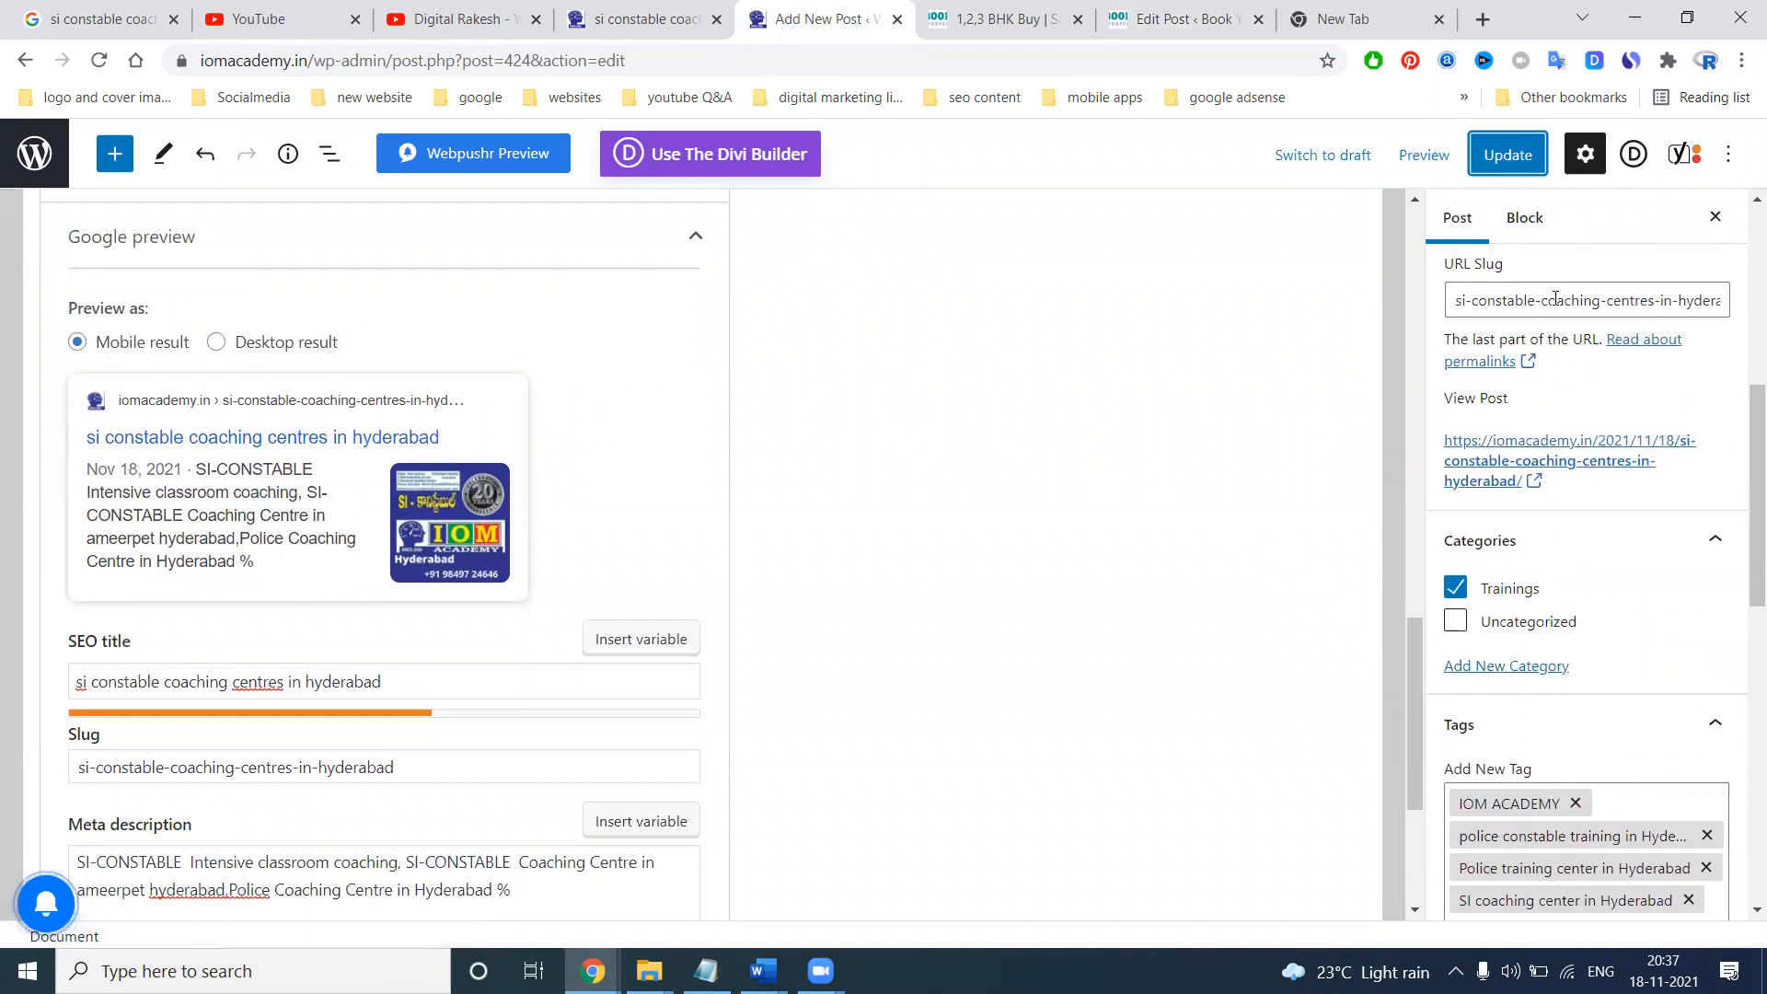
scroll(1556, 304, up, 1)
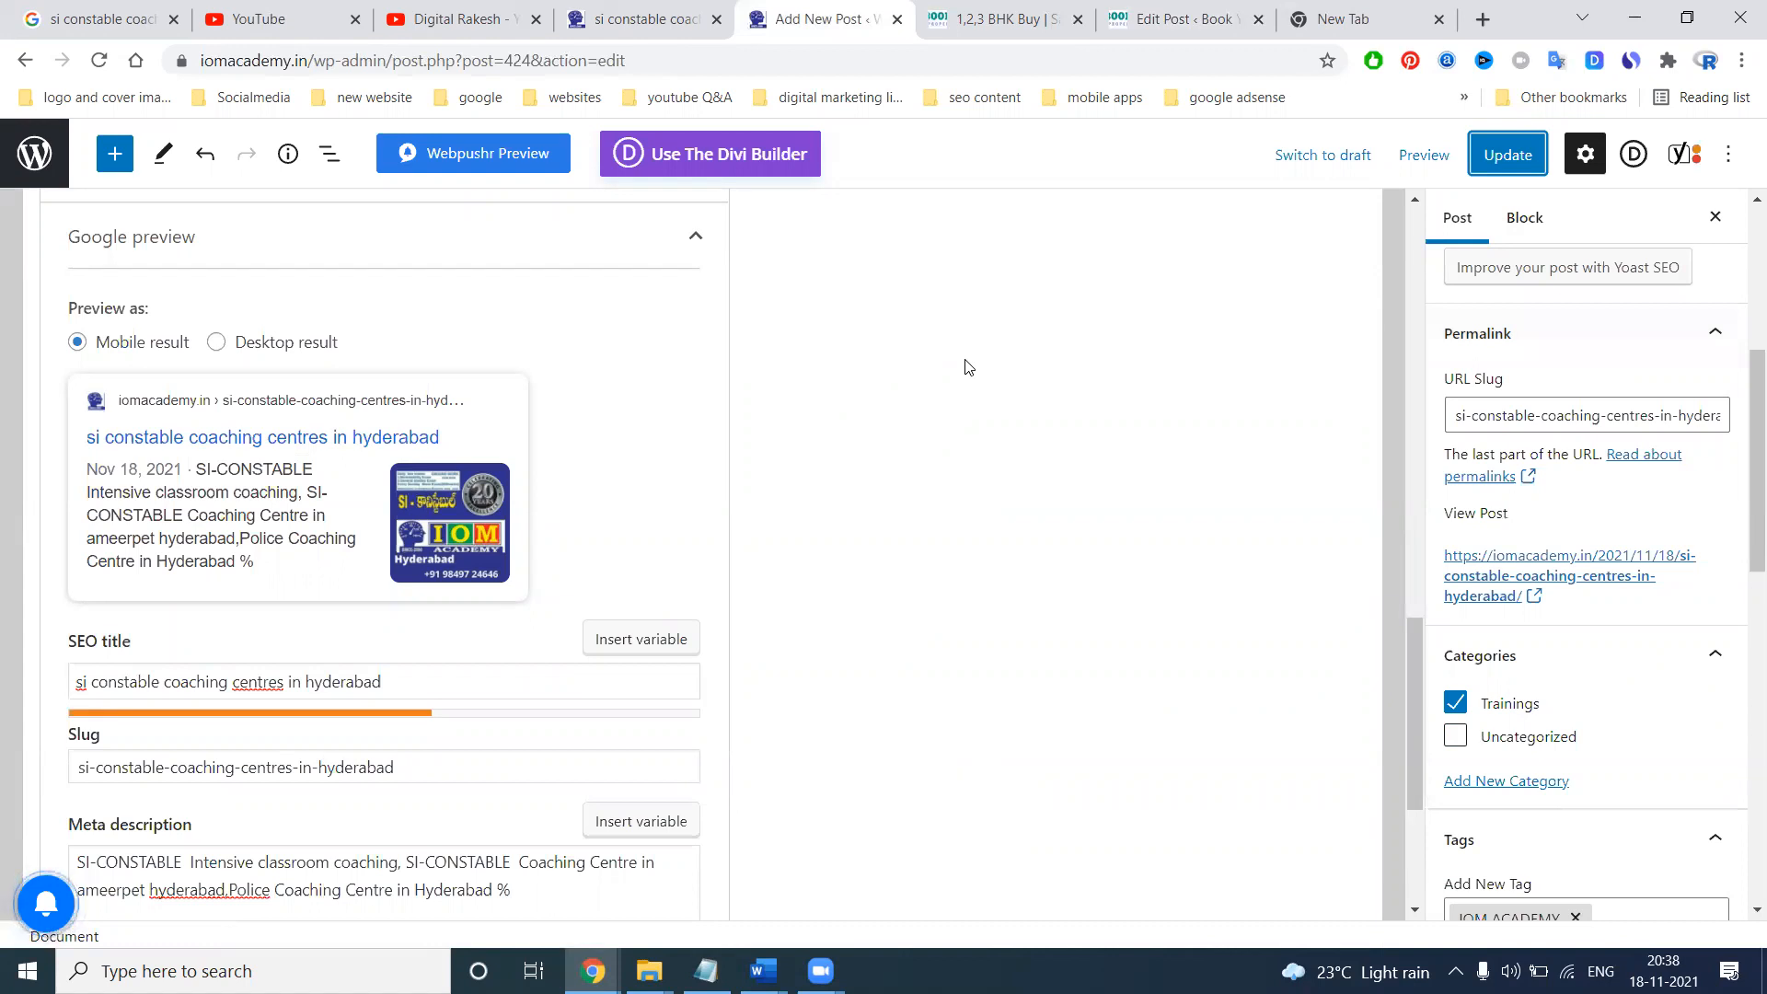
scroll(149, 559, down, 2)
scroll(148, 556, up, 3)
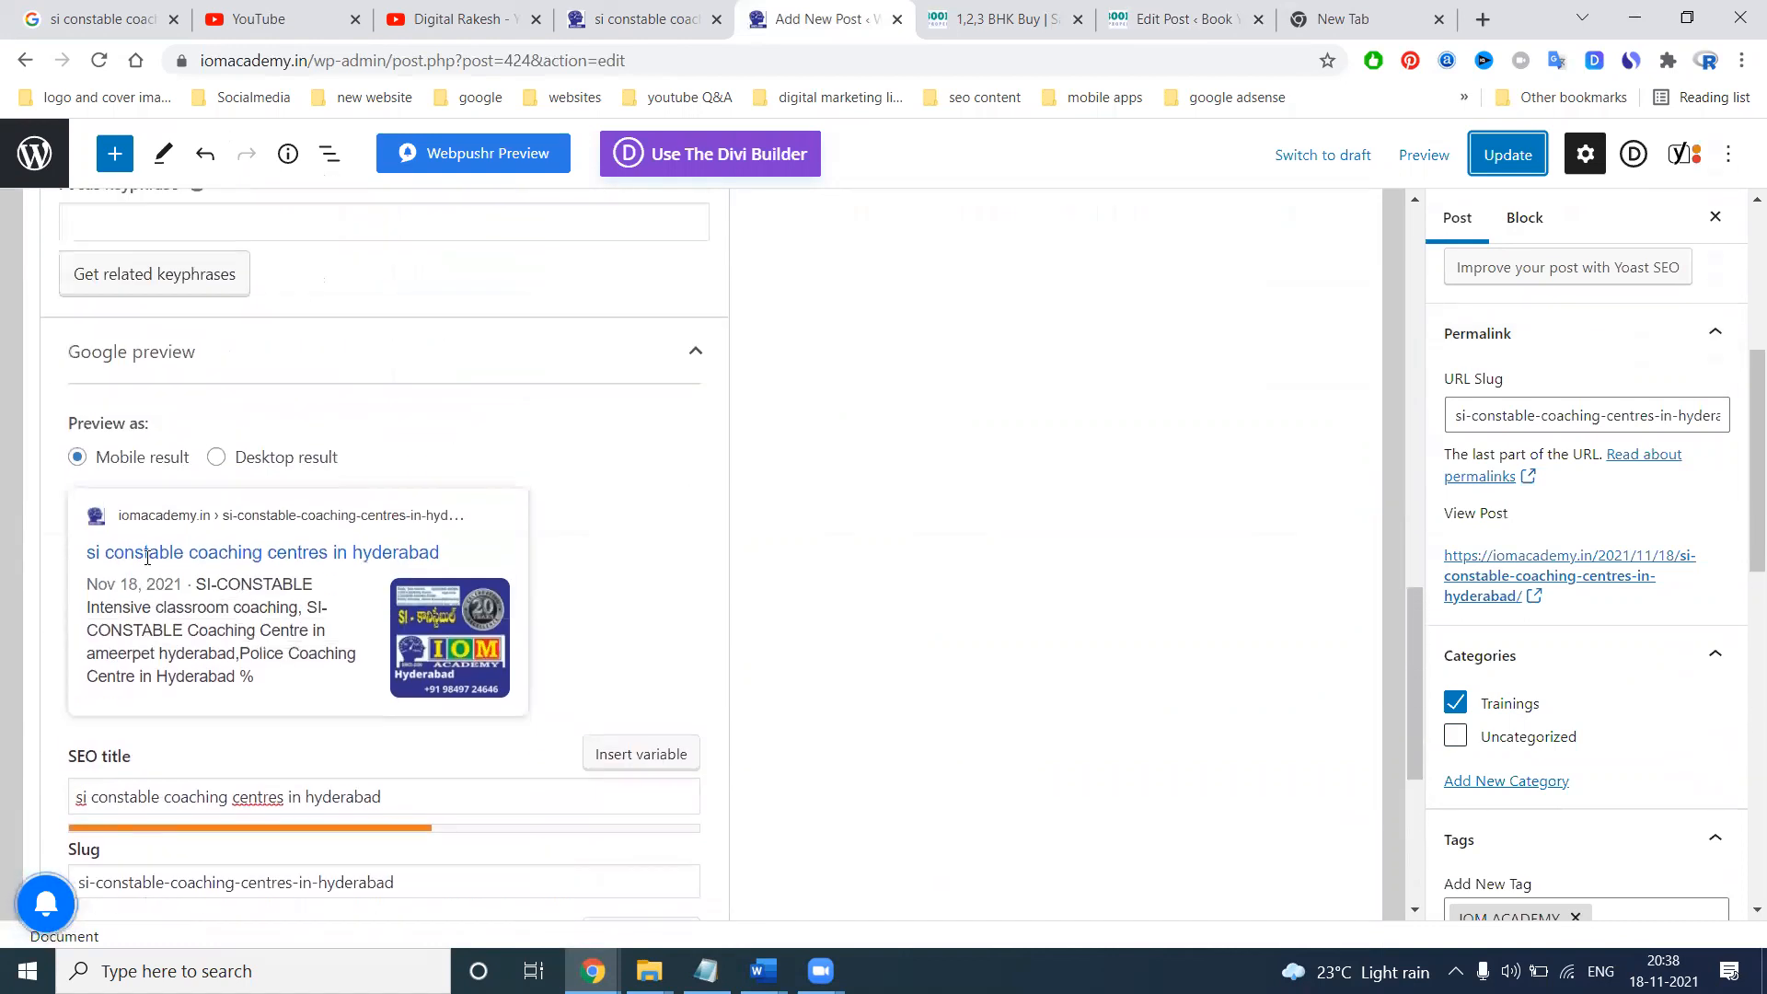
scroll(147, 556, up, 8)
scroll(1629, 463, up, 5)
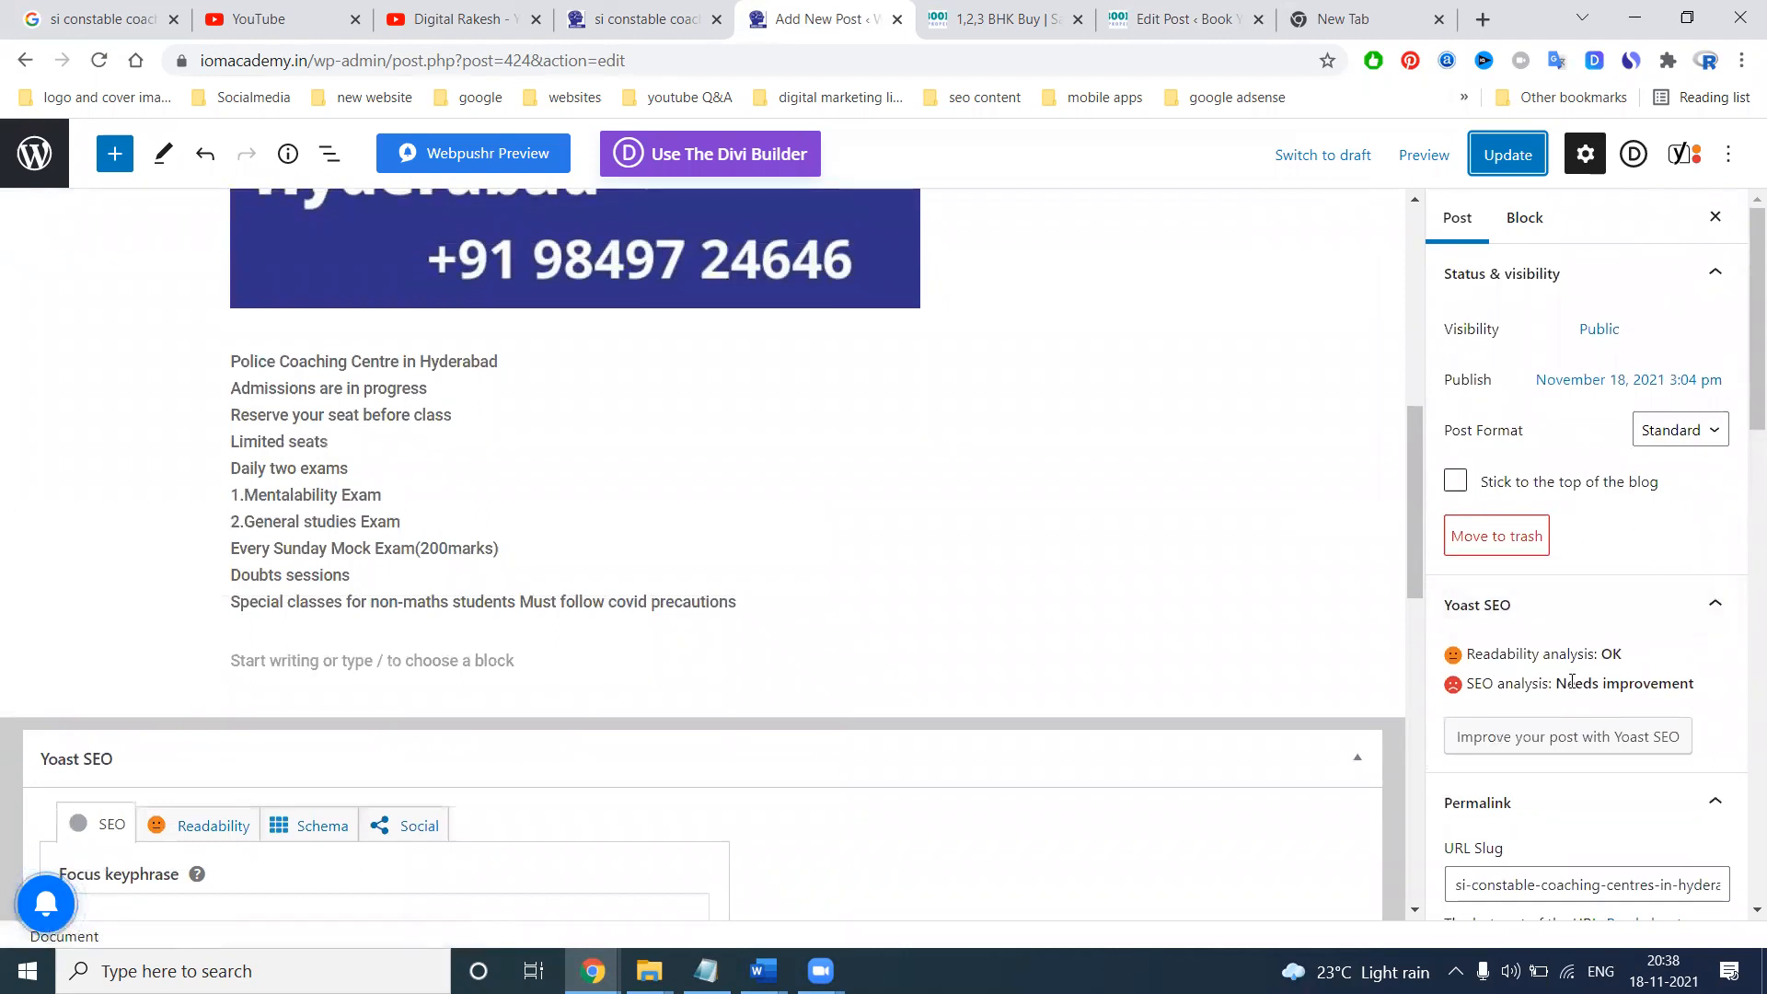
Return to the Book Ur Properties posts list and review the AIOSEO scores of the posts
click(1116, 13)
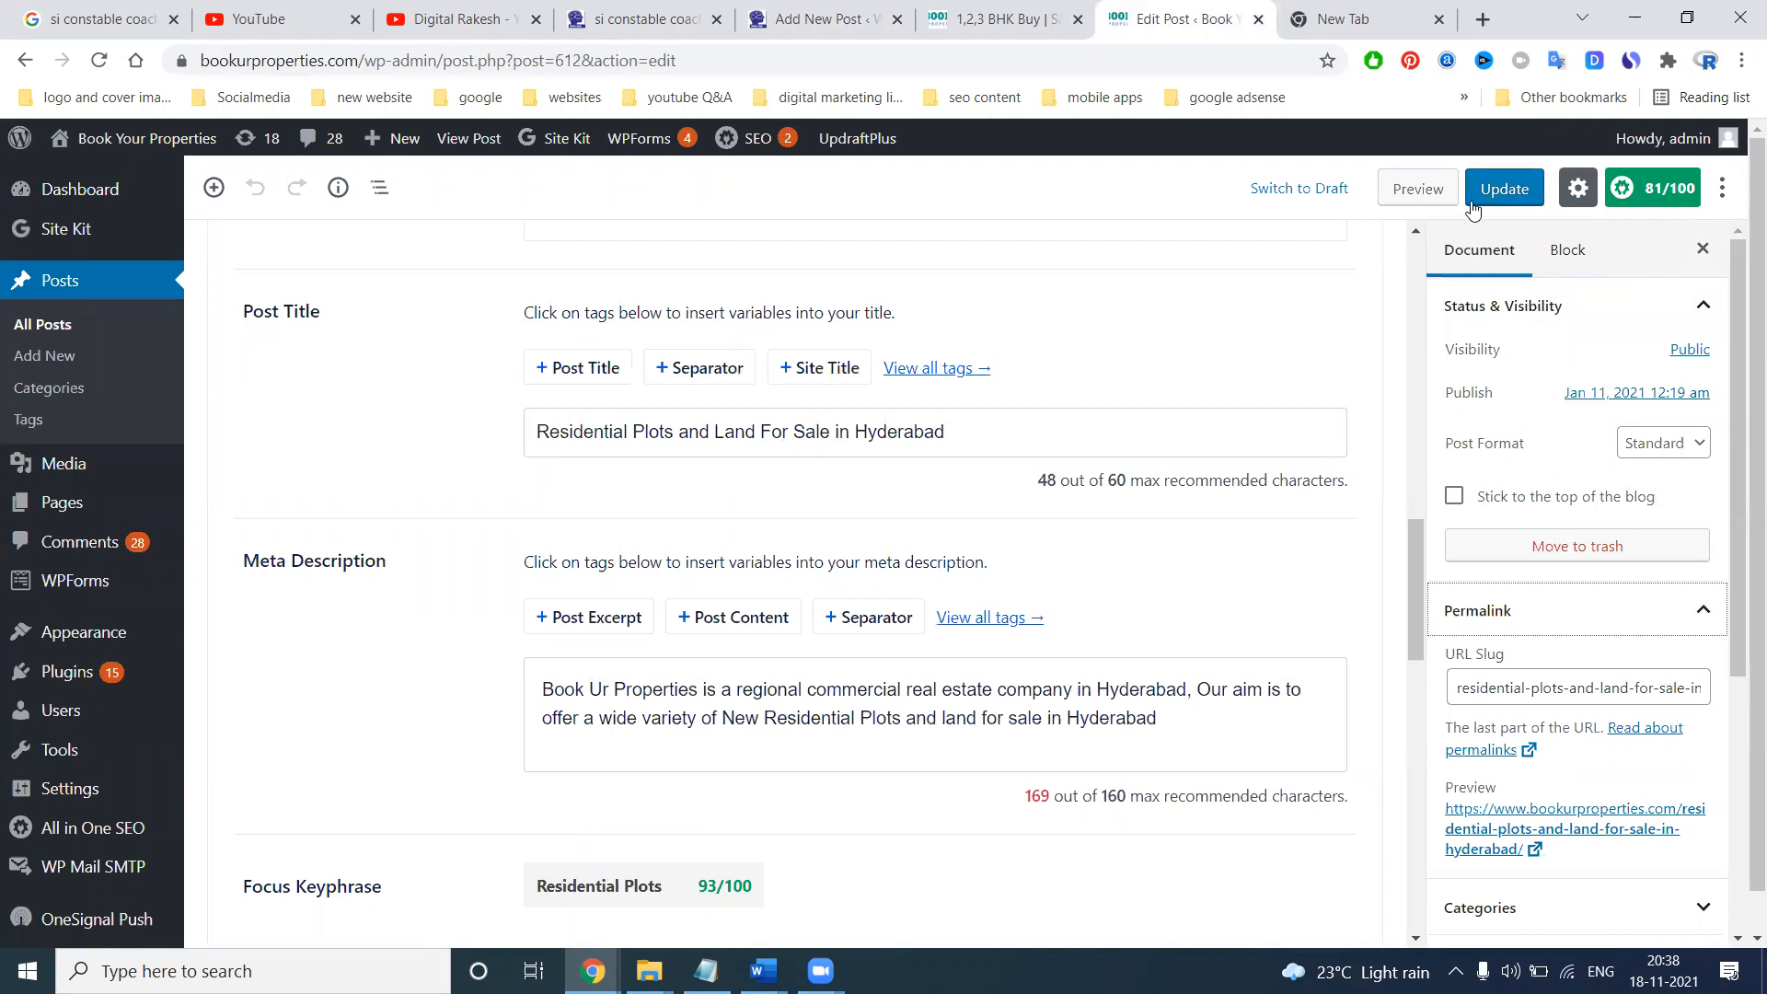
click(26, 63)
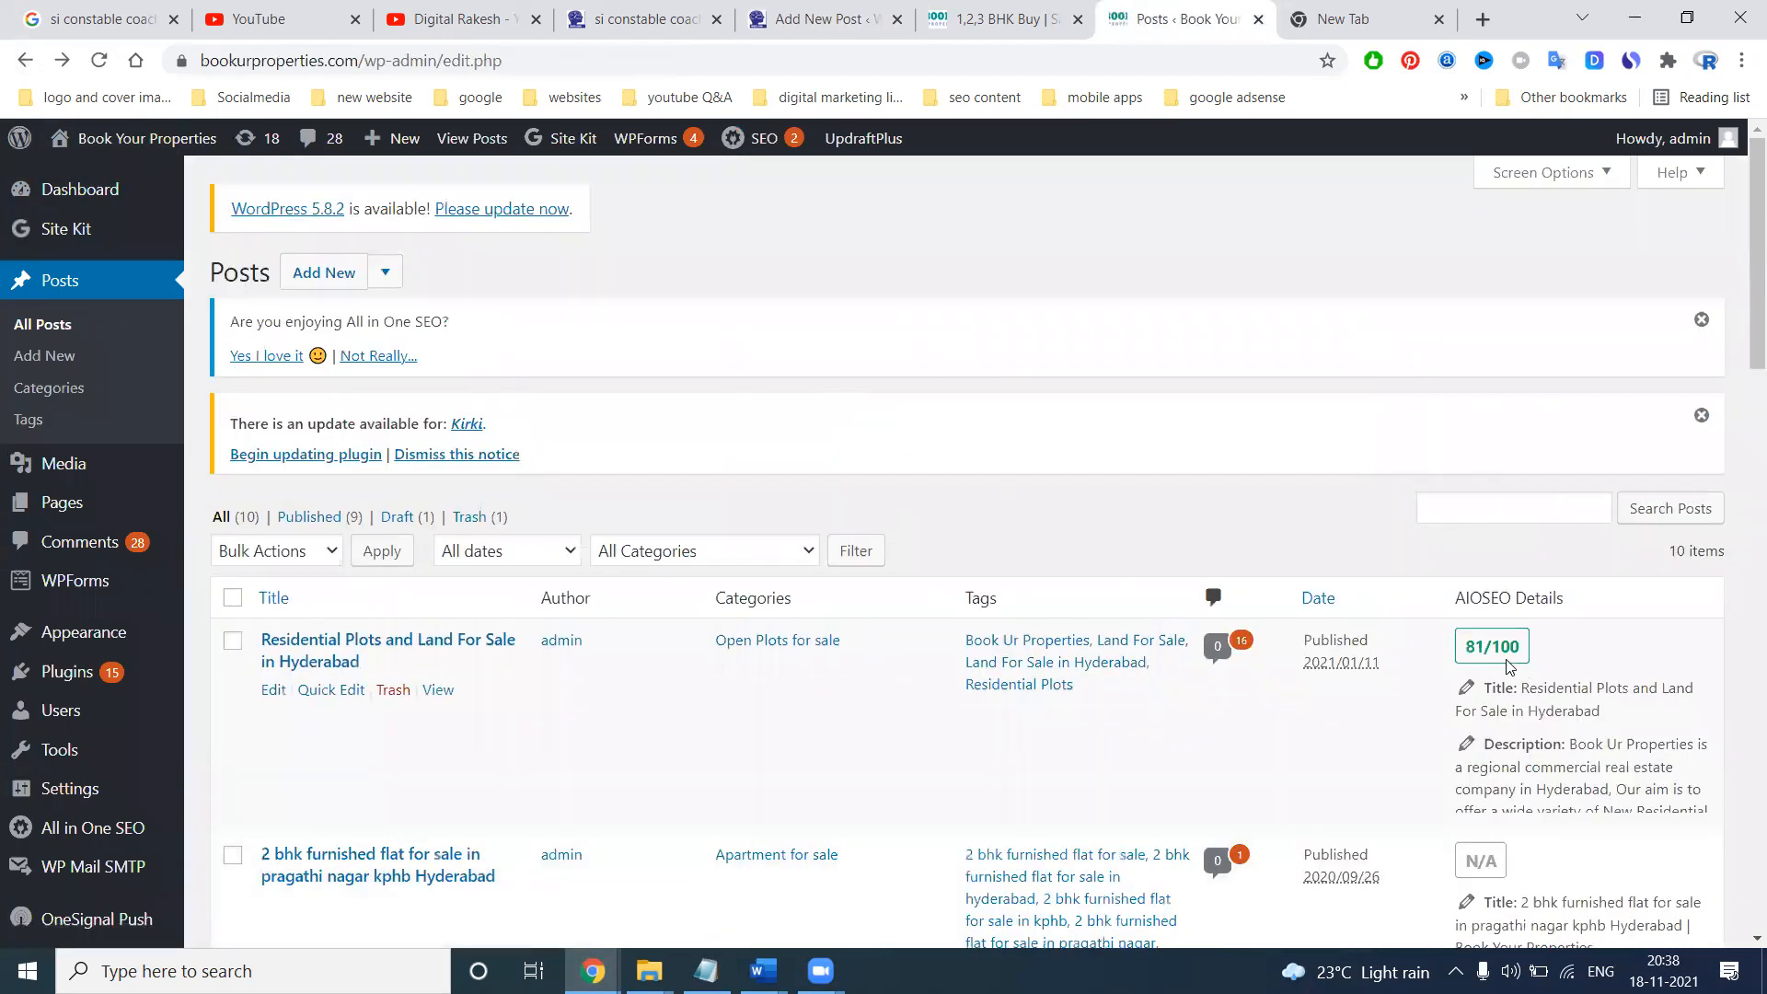
scroll(1509, 665, down, 4)
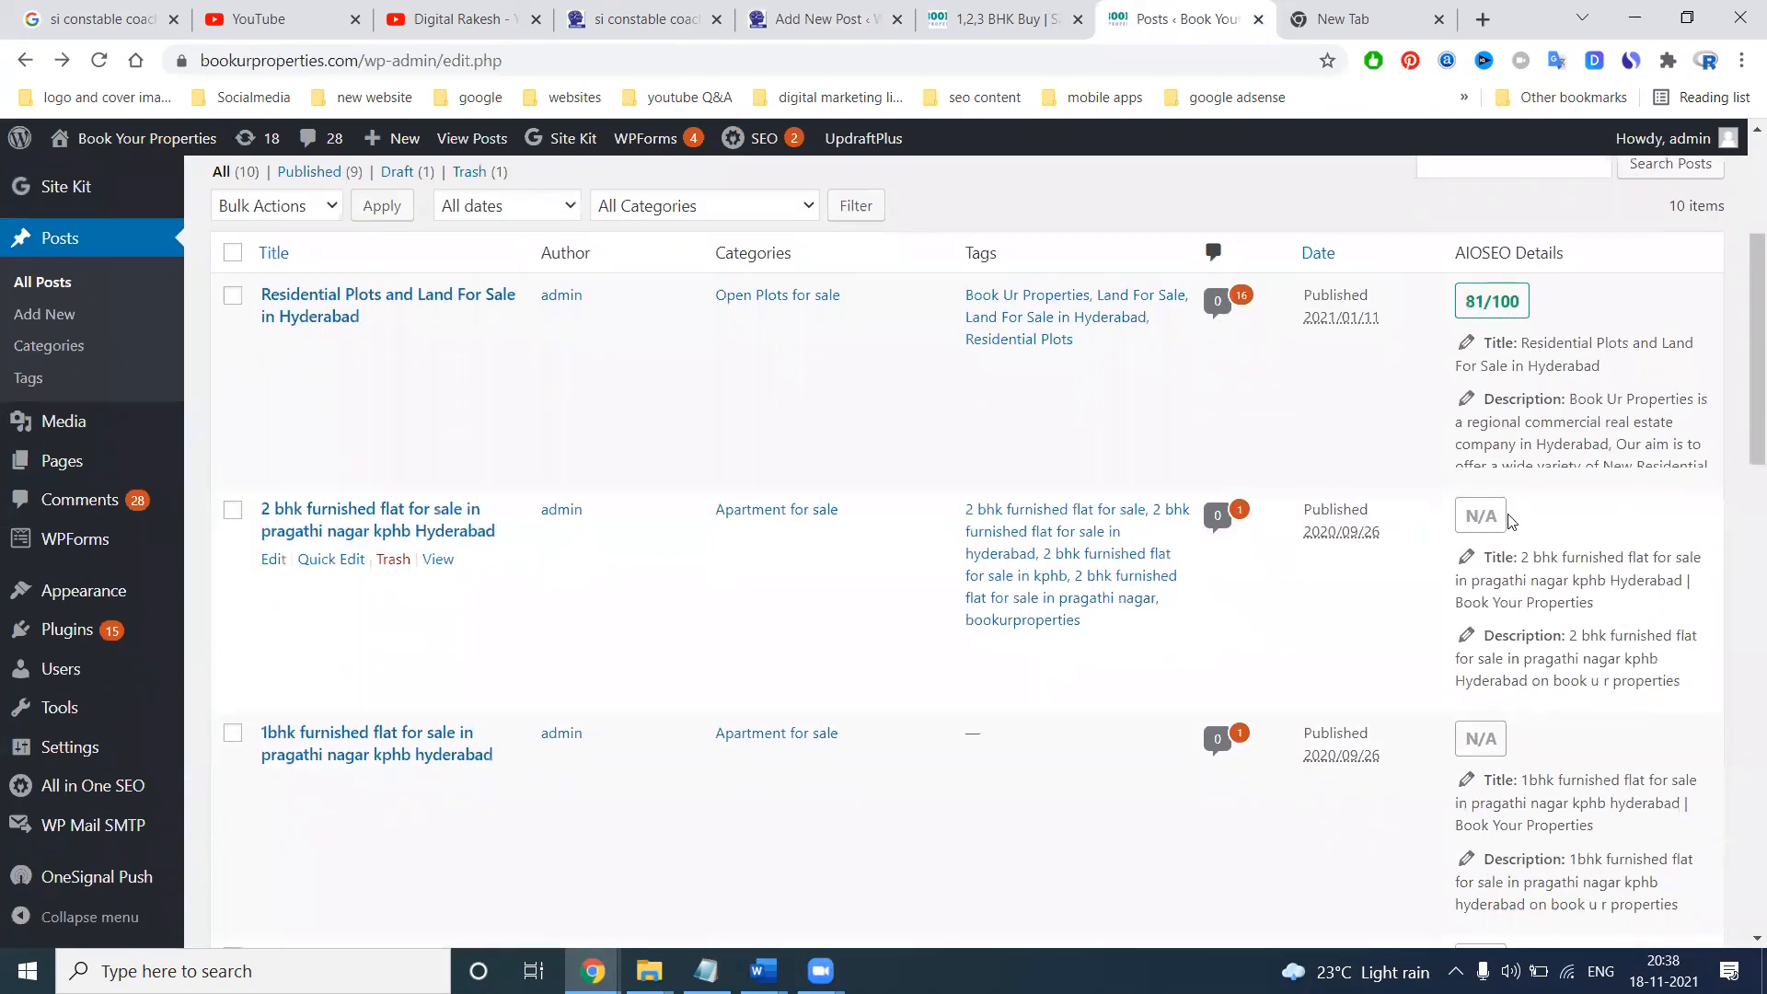
scroll(1493, 662, down, 15)
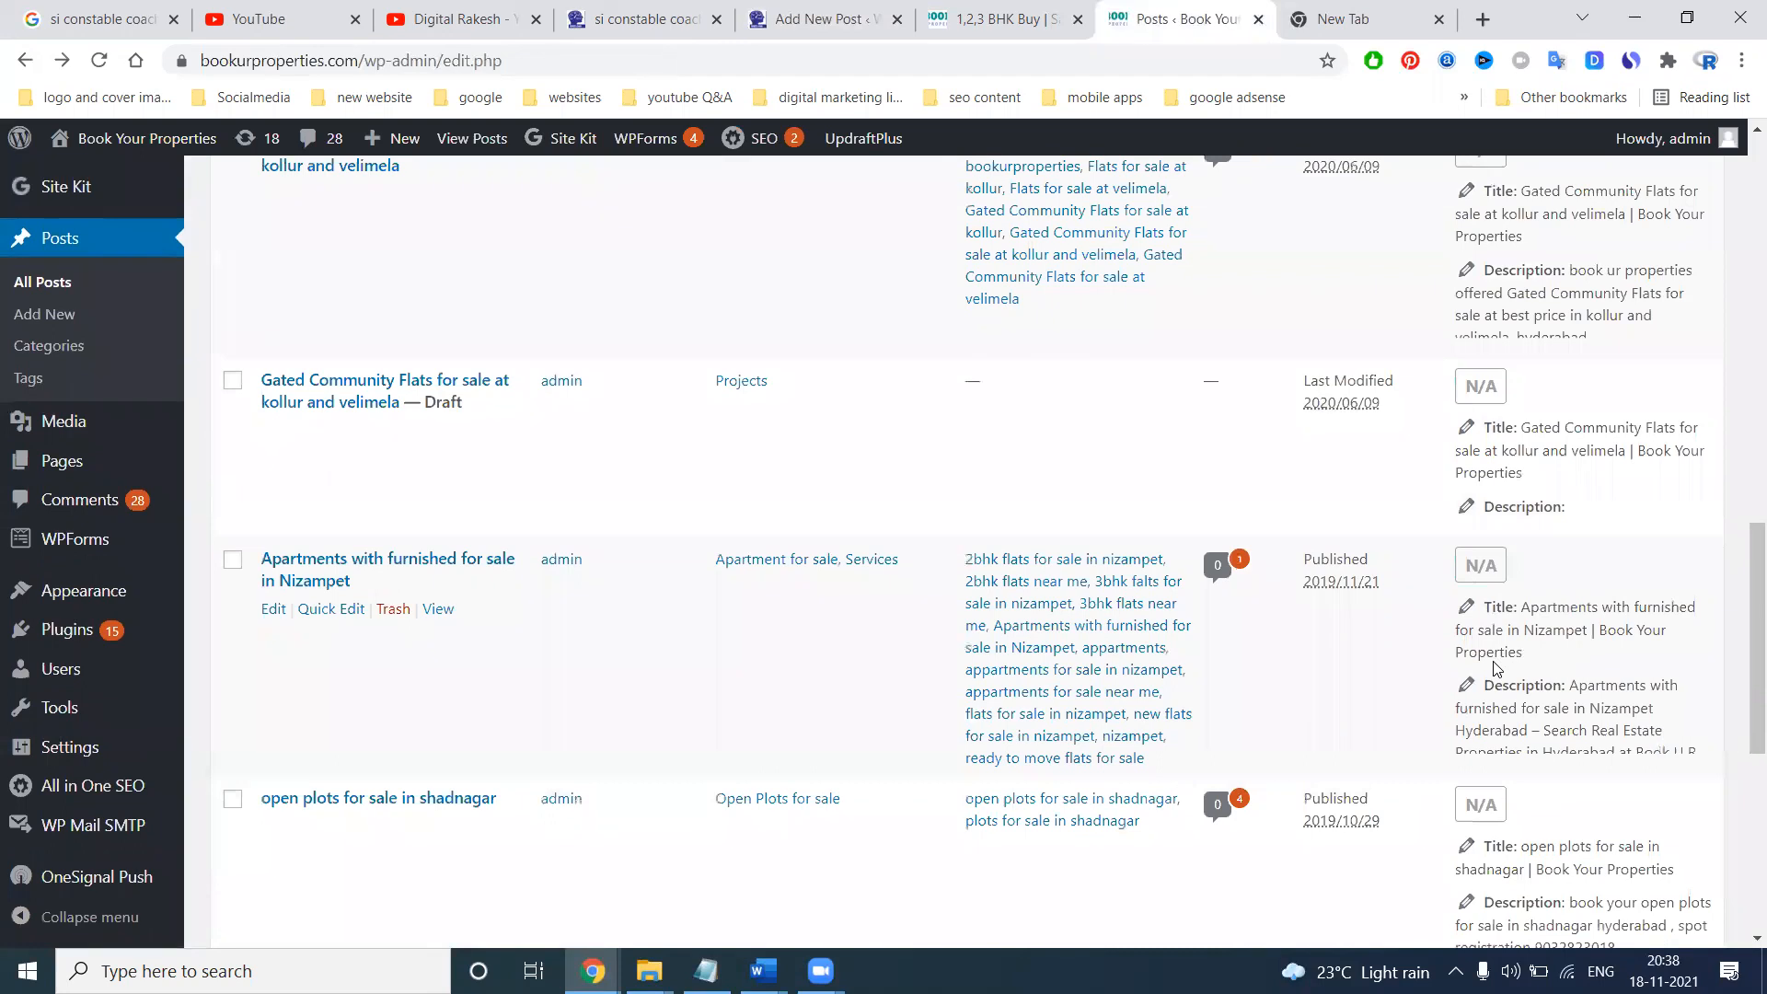
In the IOM Academy post editor, review the Yoast readability analysis and the schema page and article types
click(806, 19)
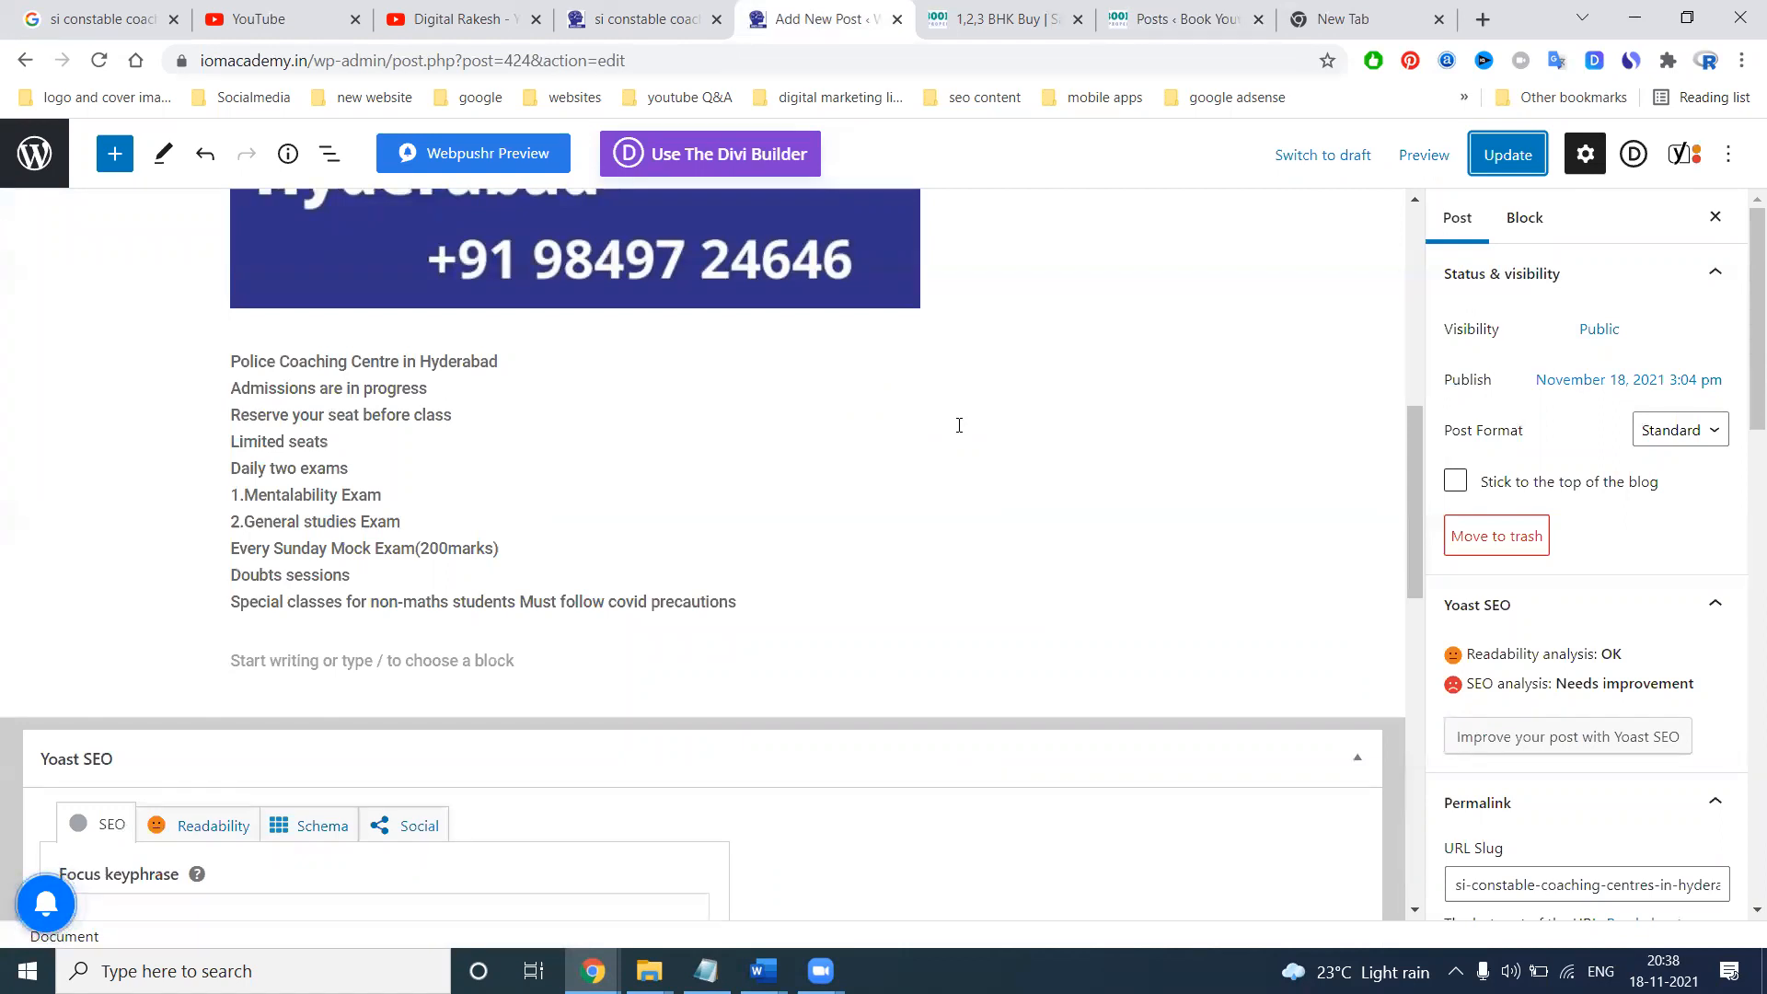
scroll(506, 570, down, 4)
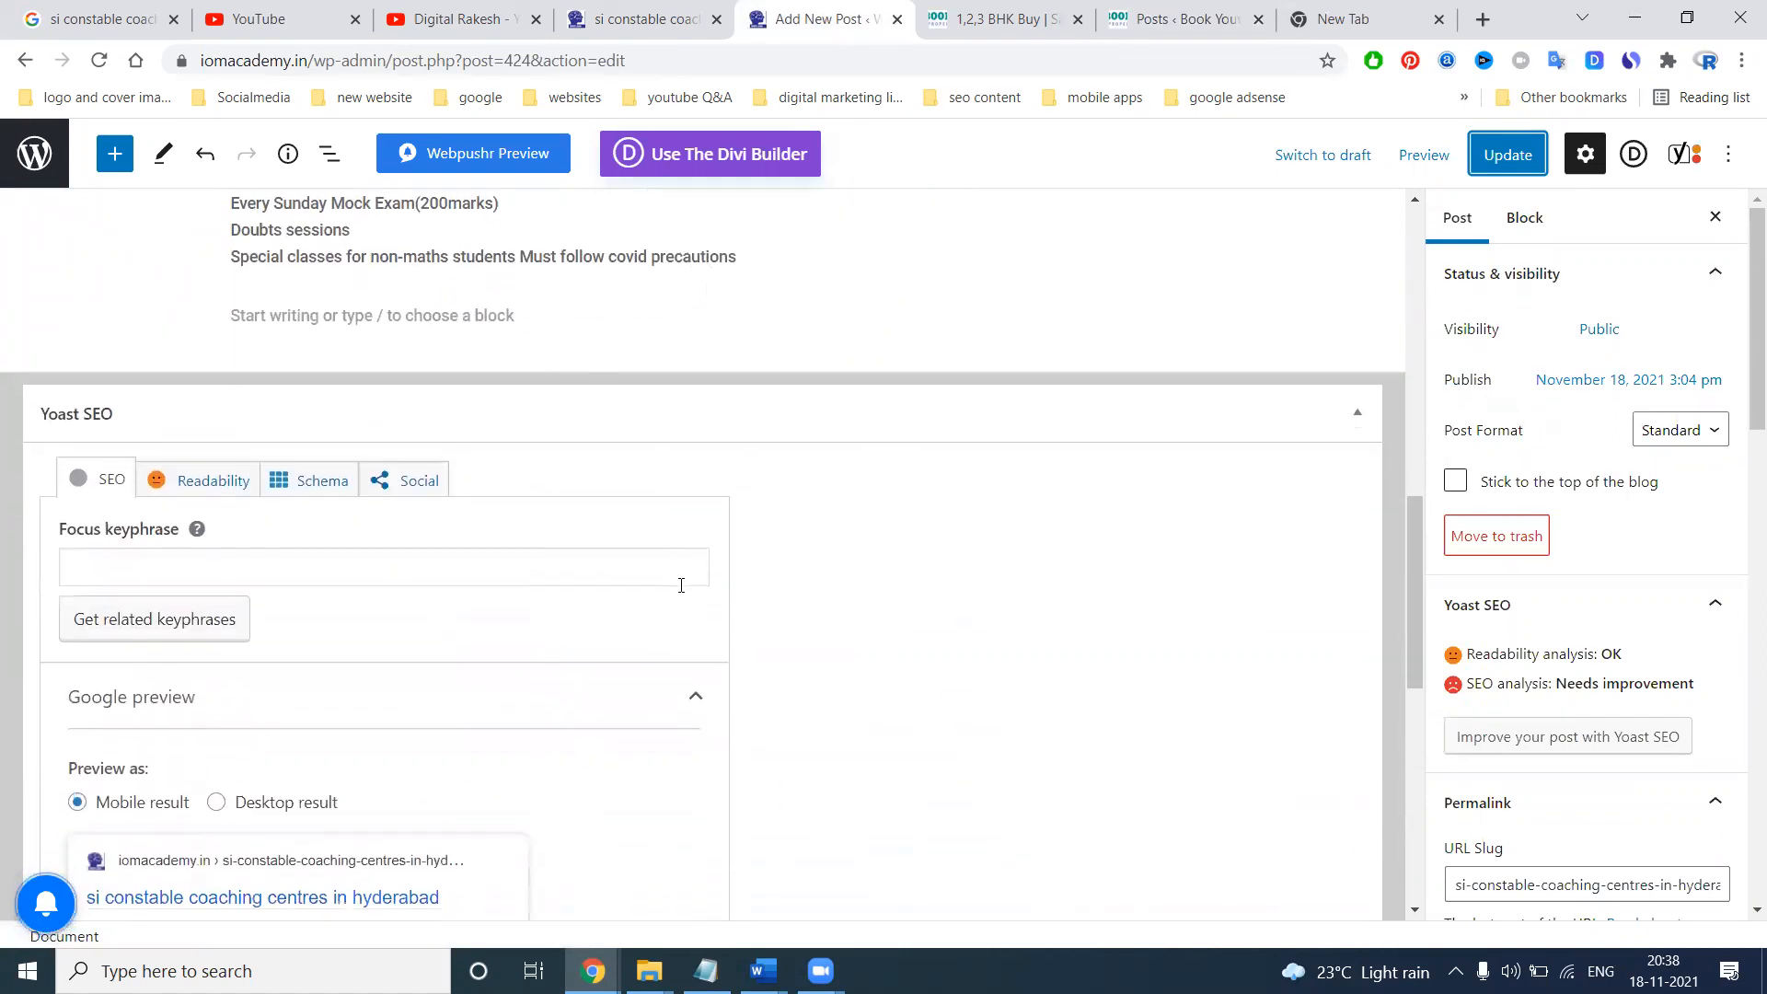
click(181, 497)
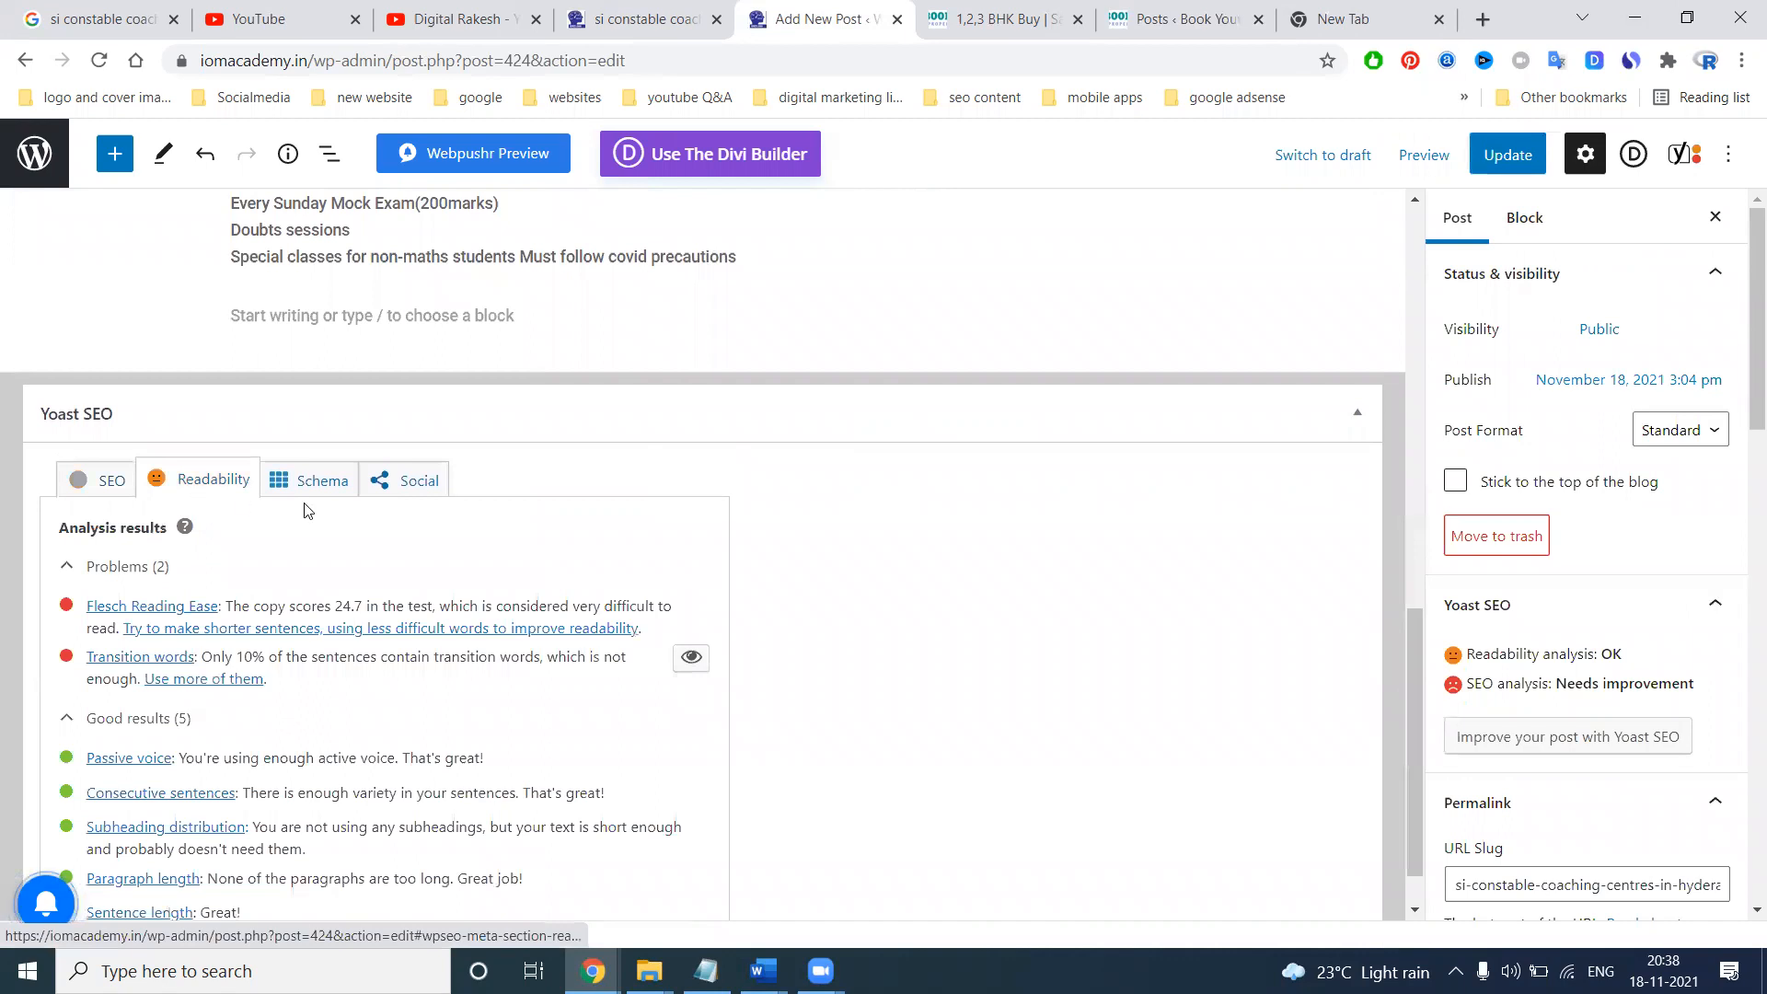
scroll(368, 552, down, 1)
click(293, 416)
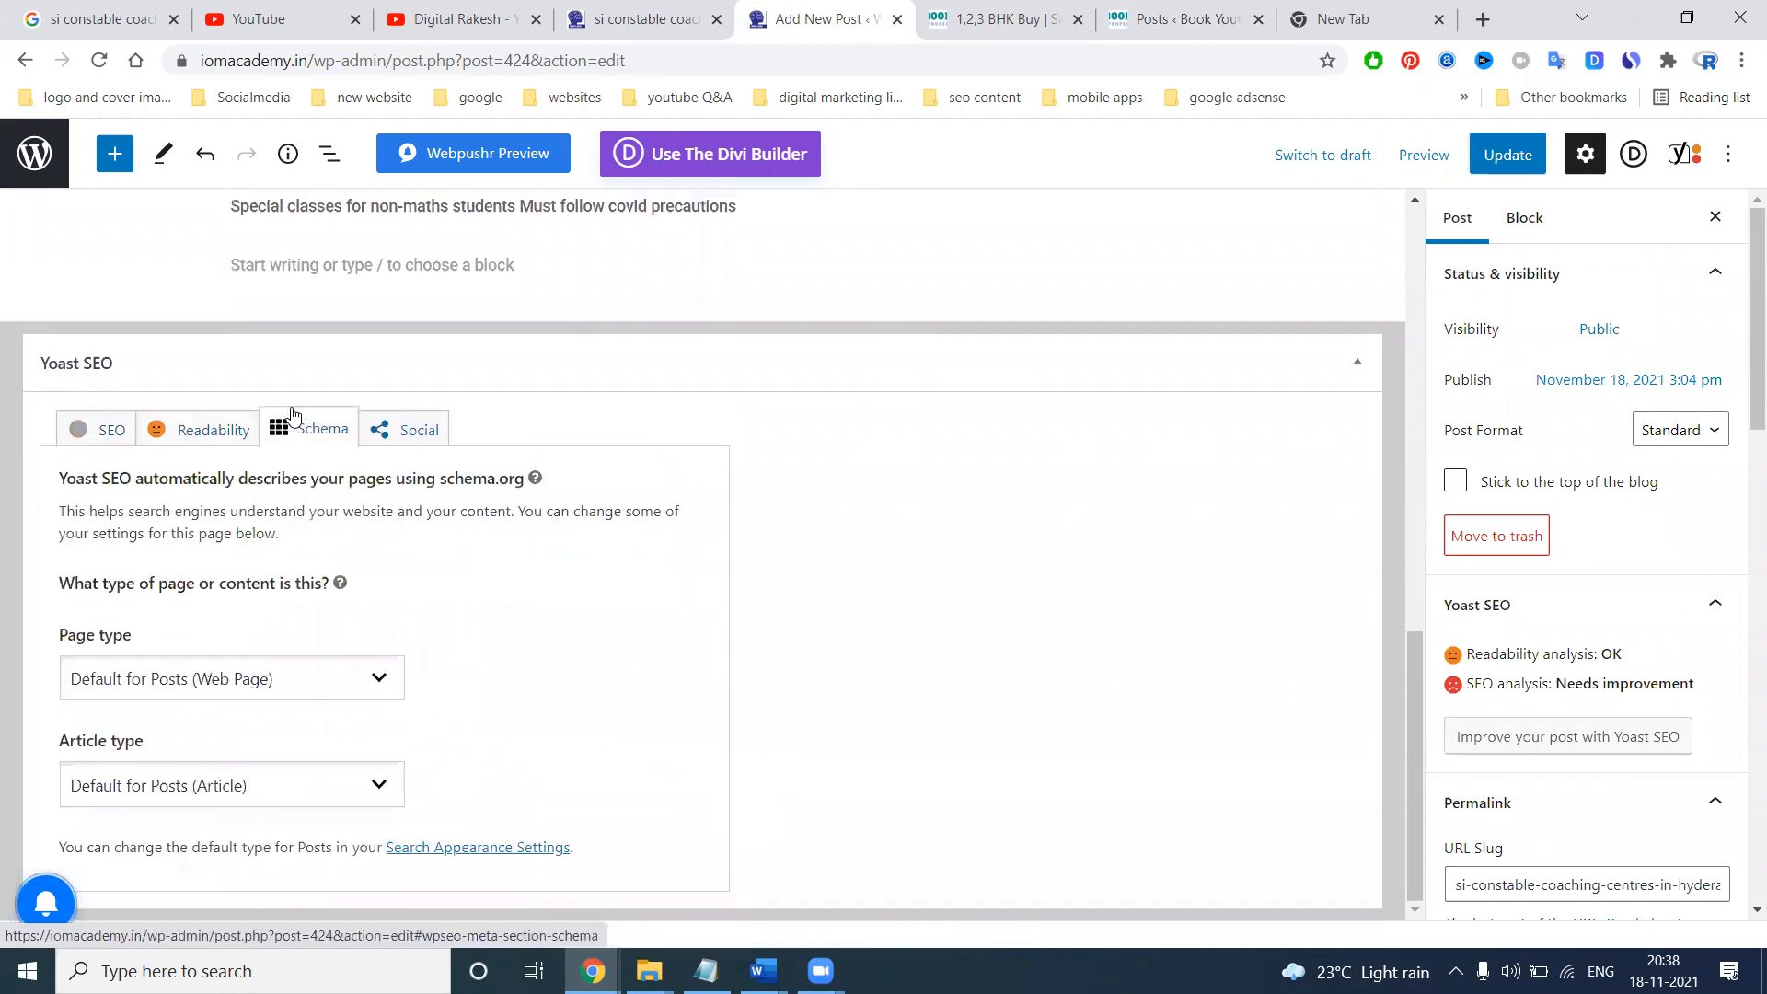
Review the Facebook and Twitter image, title and description fields in Yoast's social settings
click(405, 449)
scroll(260, 456, down, 5)
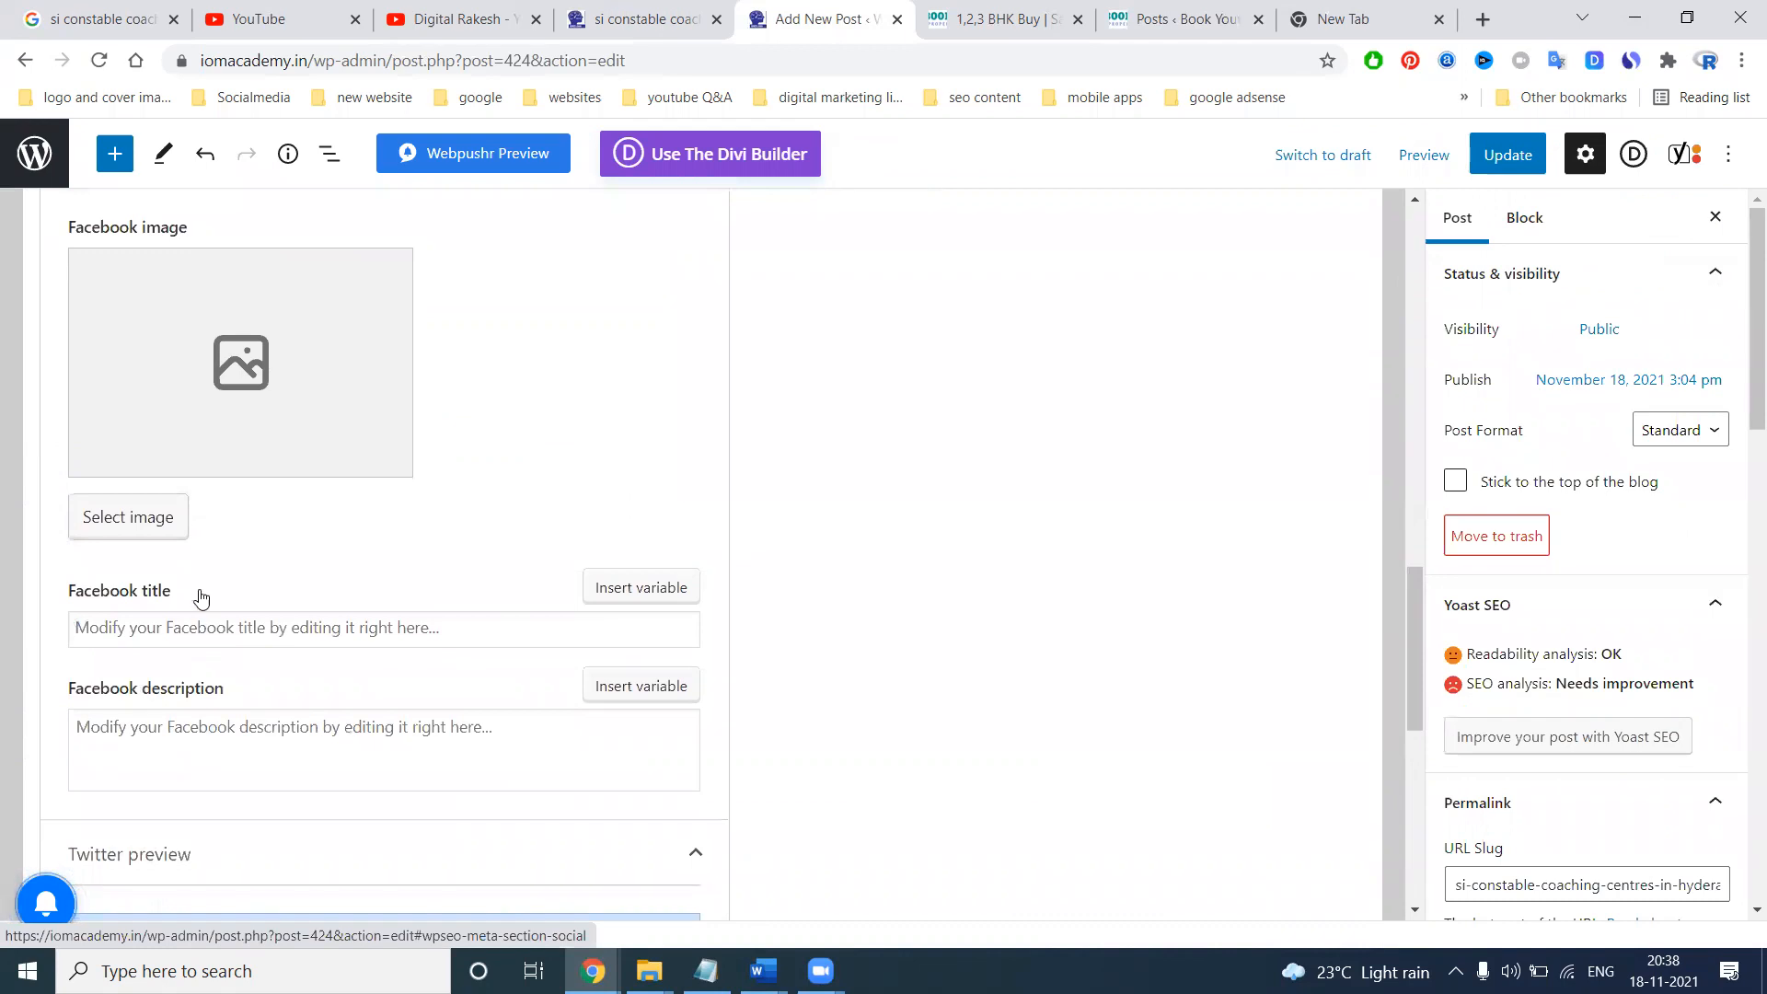
scroll(189, 727, down, 4)
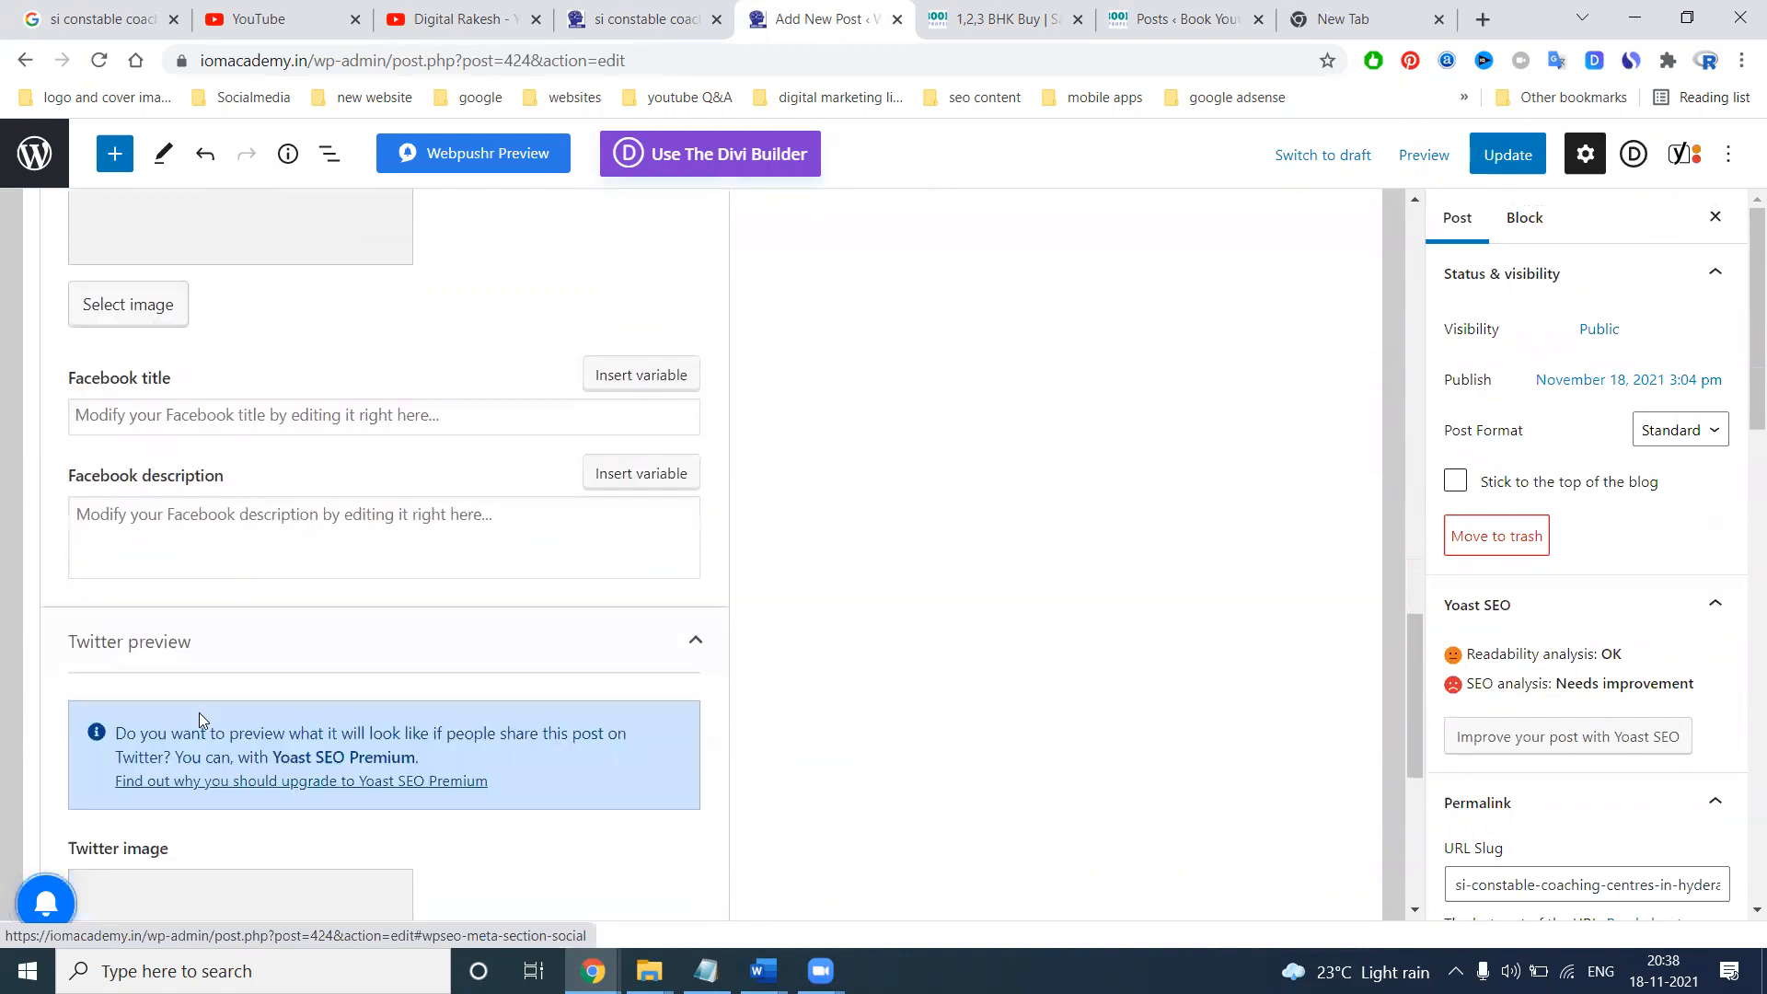
scroll(185, 700, down, 5)
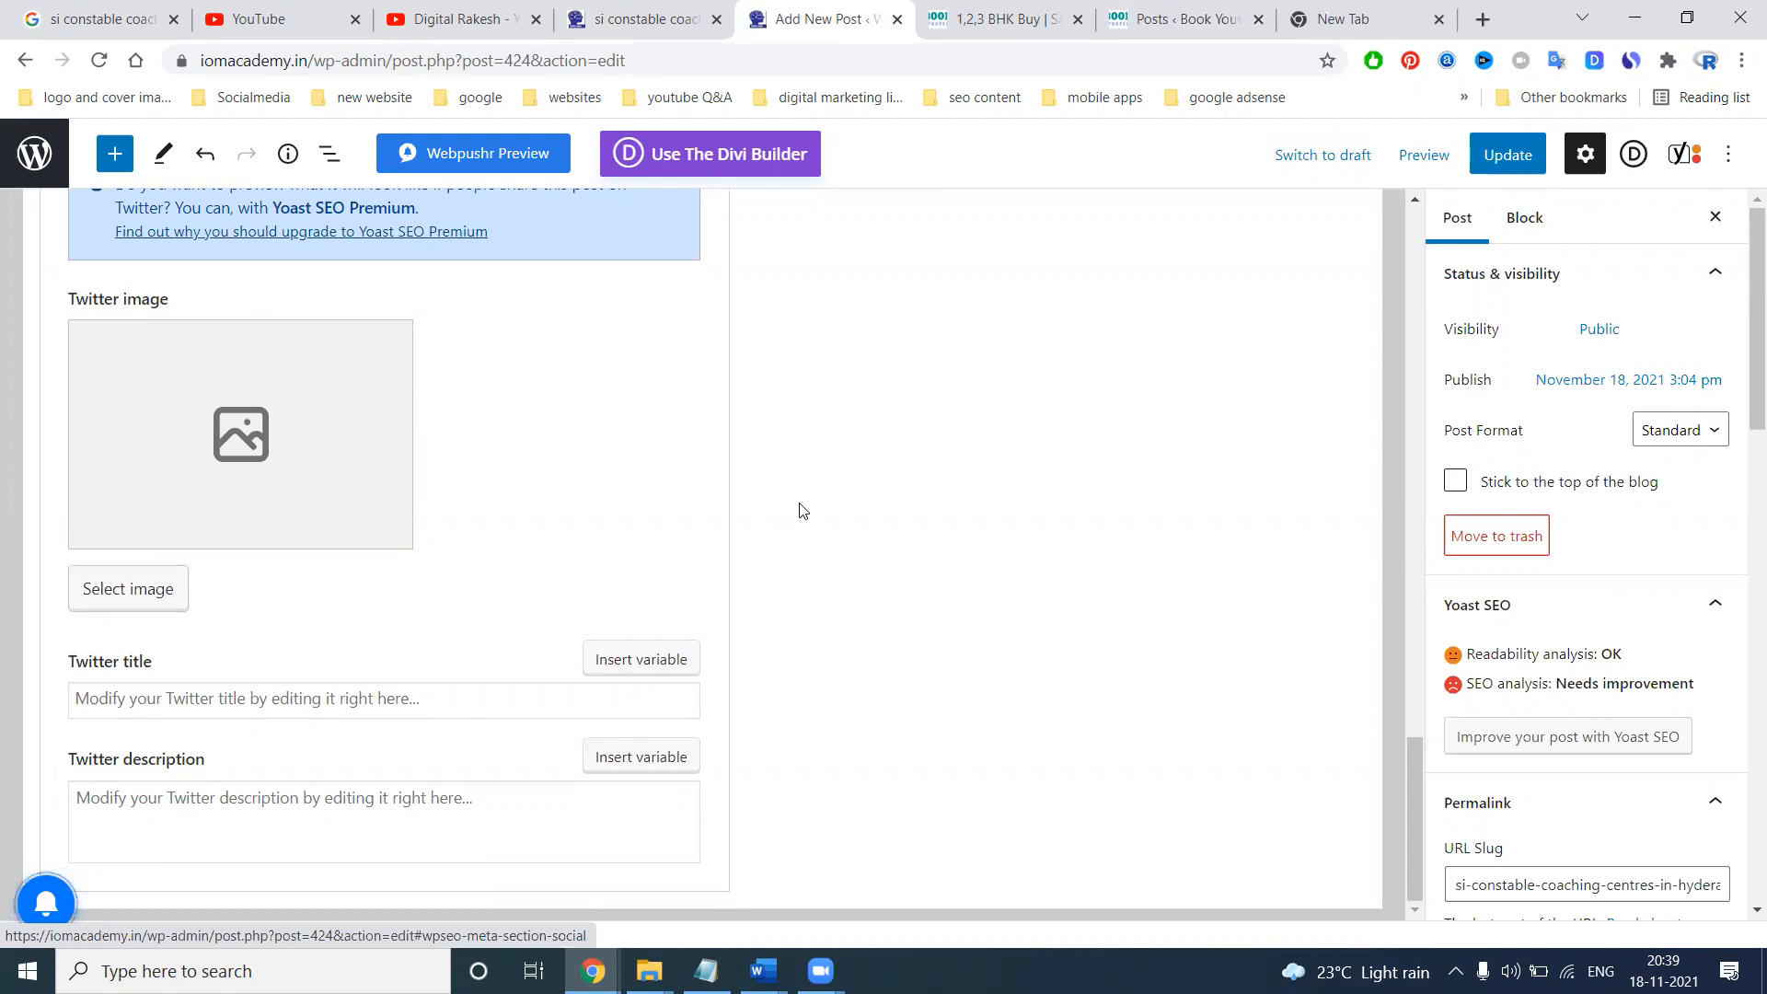
Return from Yoast's social settings to the focus keyphrase and Google preview settings of the IOM Academy post
scroll(438, 495, up, 12)
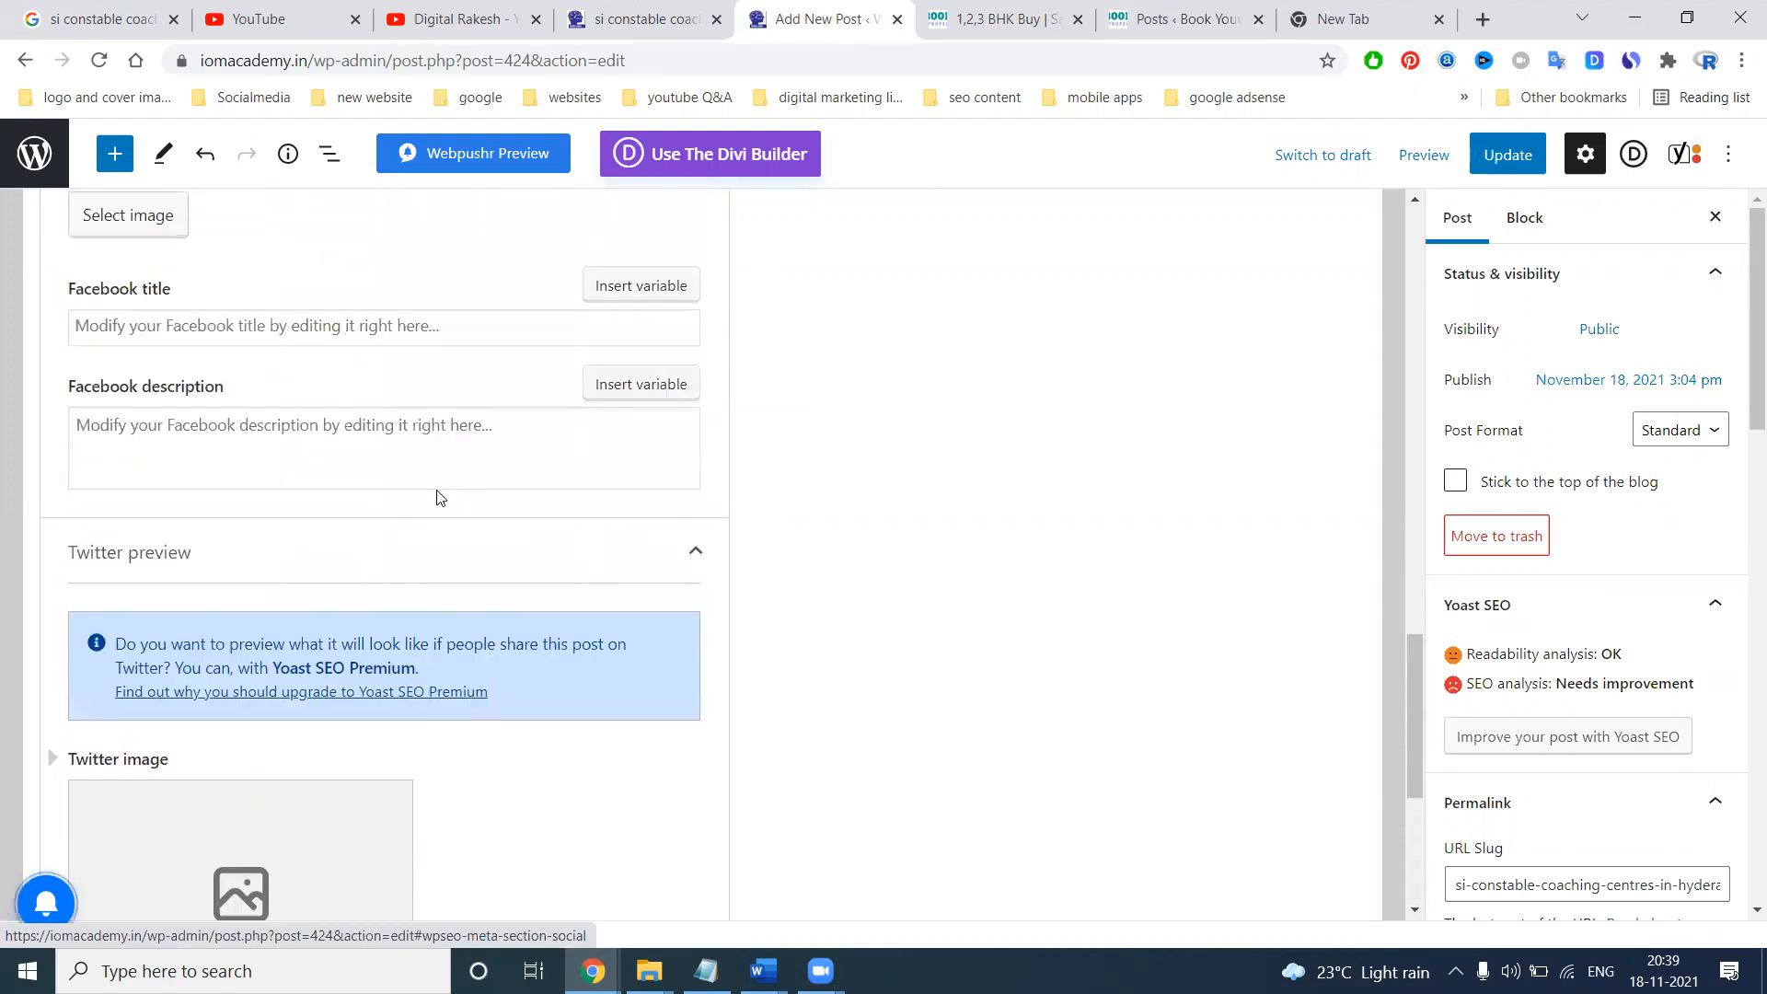
scroll(436, 490, up, 3)
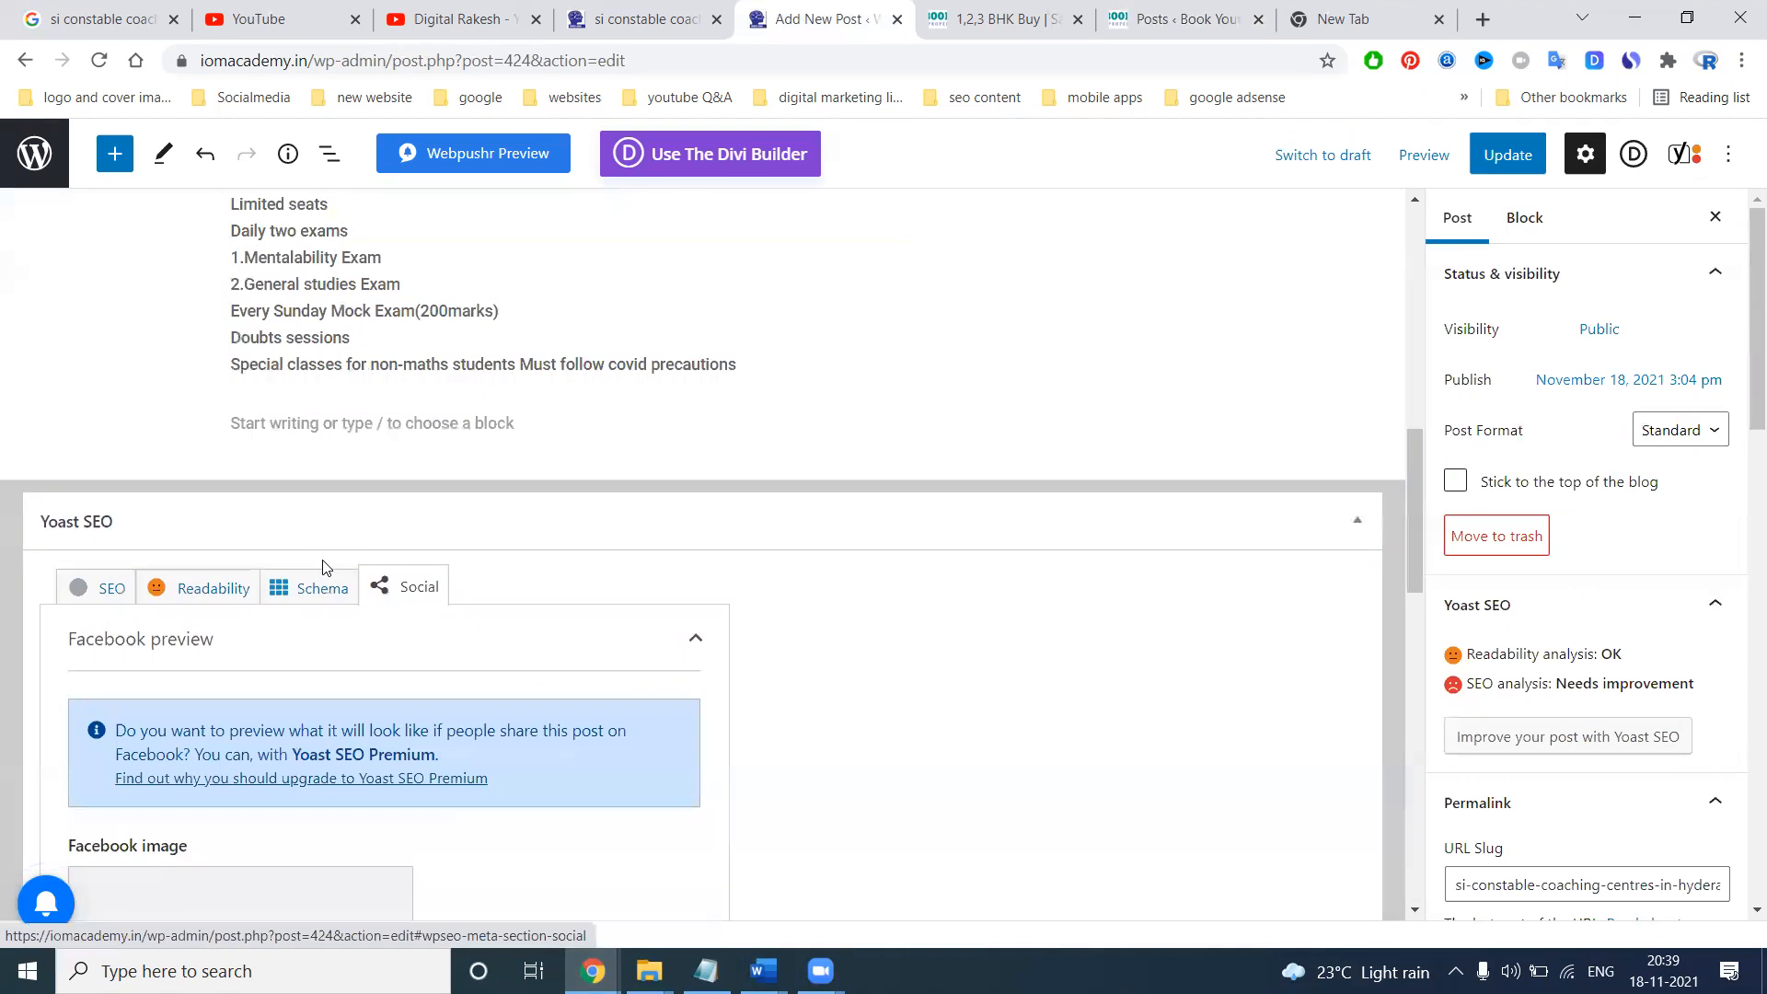
click(195, 592)
click(103, 594)
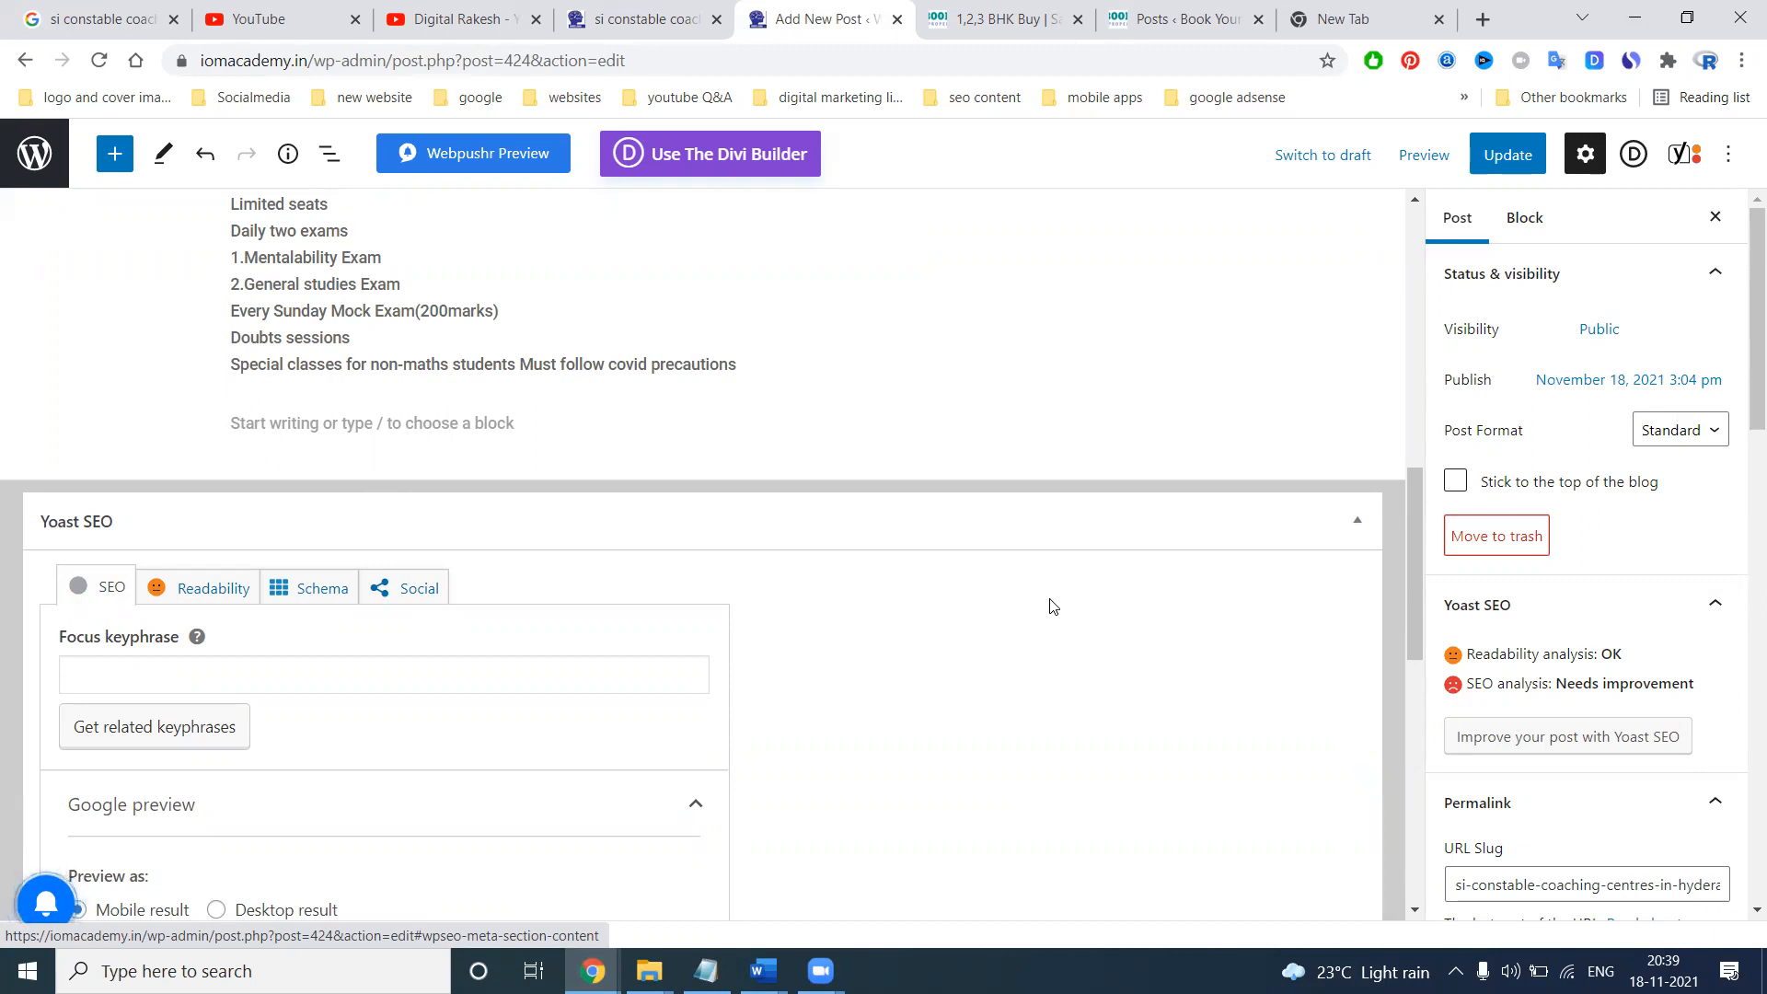
Switch to the Book Ur Properties admin and view the General Settings of All in One SEO
click(1170, 19)
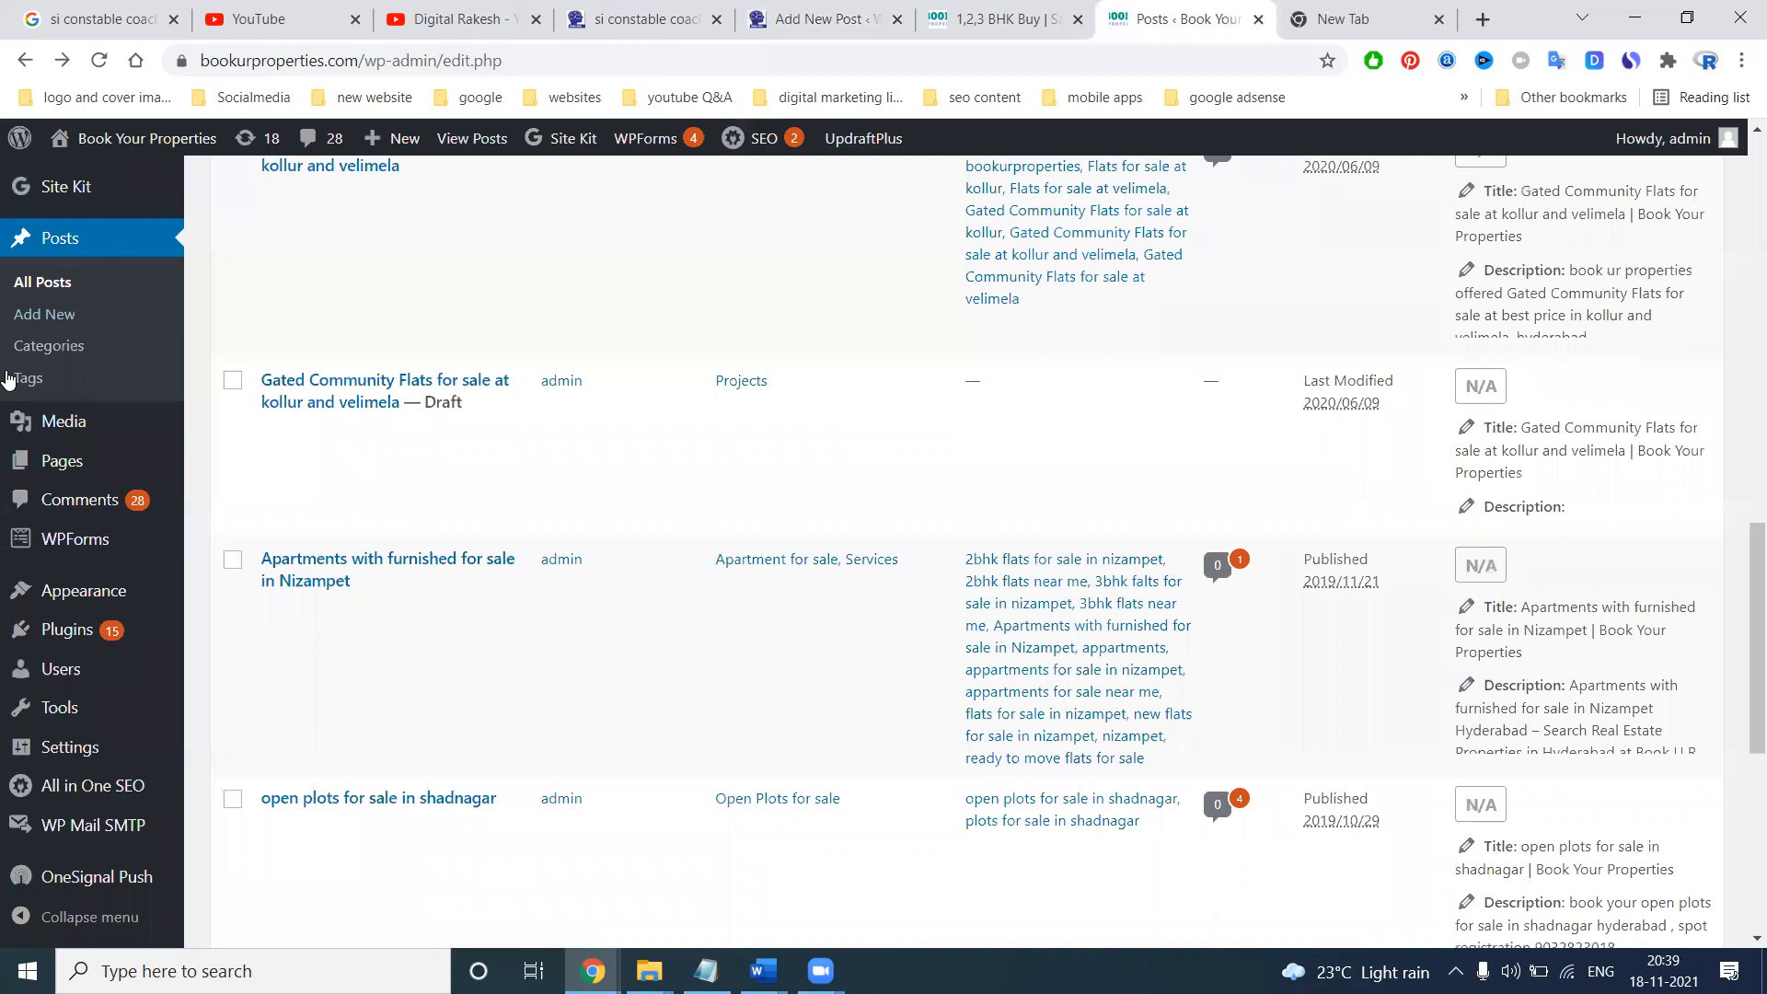
click(65, 787)
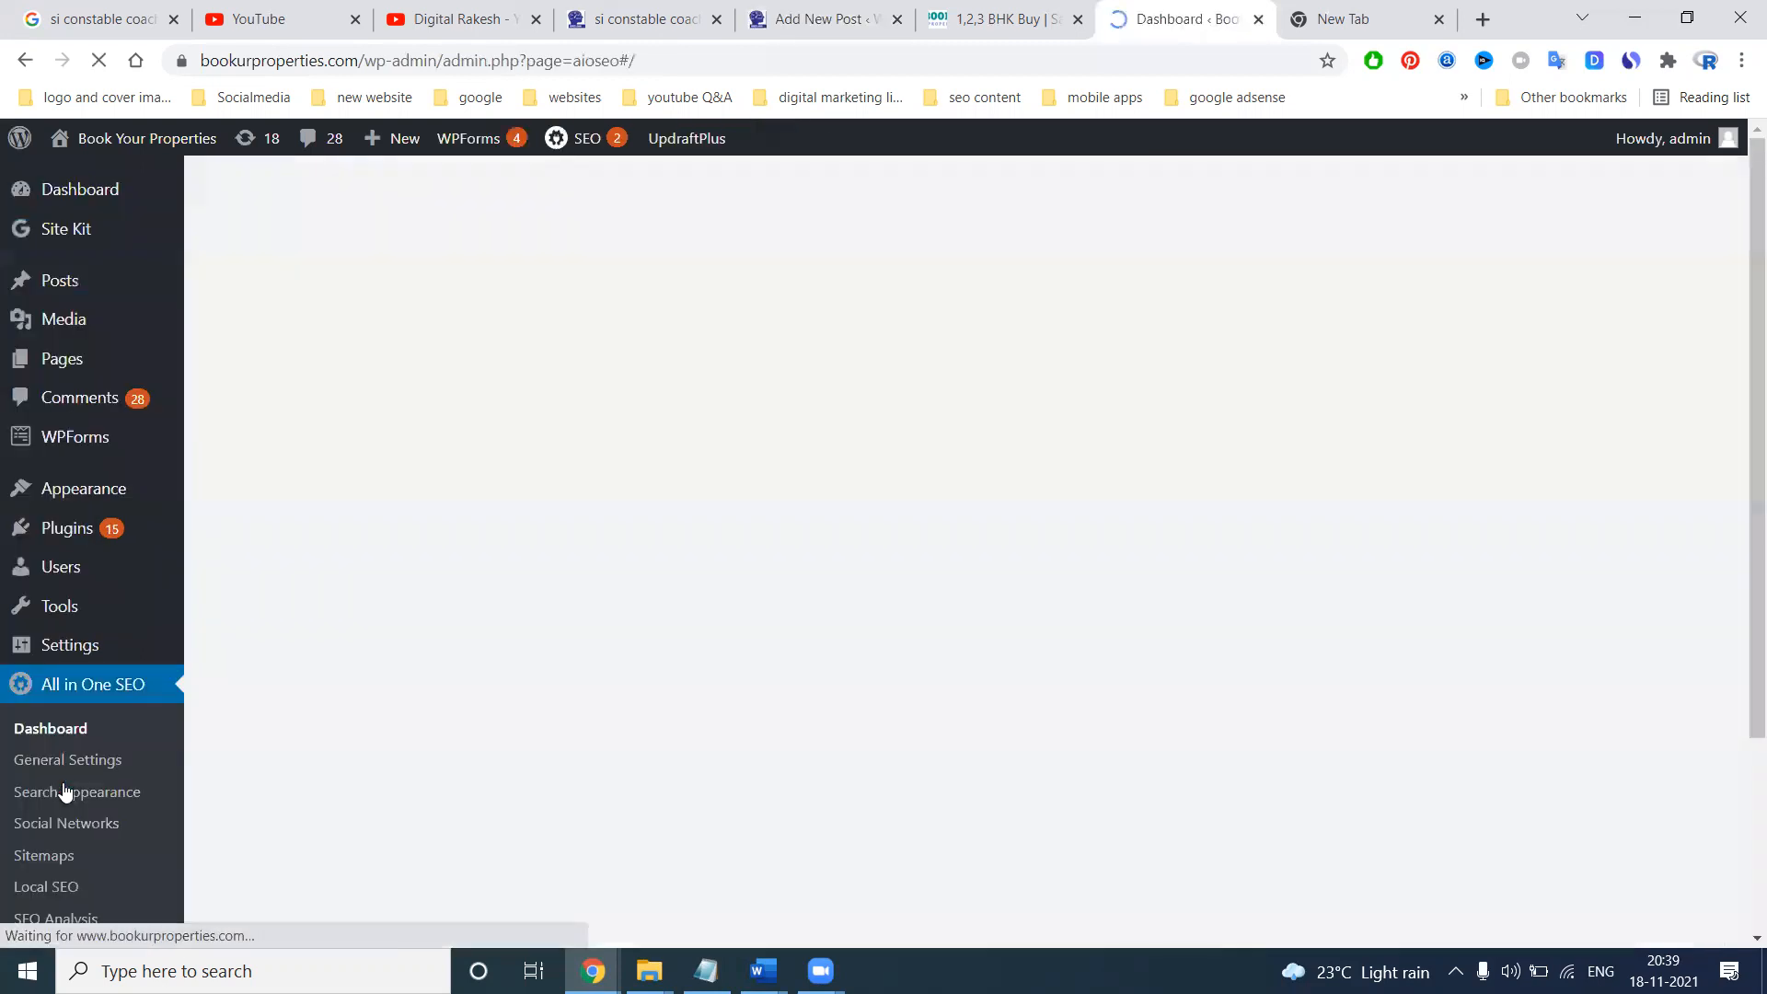
scroll(92, 564, down, 2)
click(98, 540)
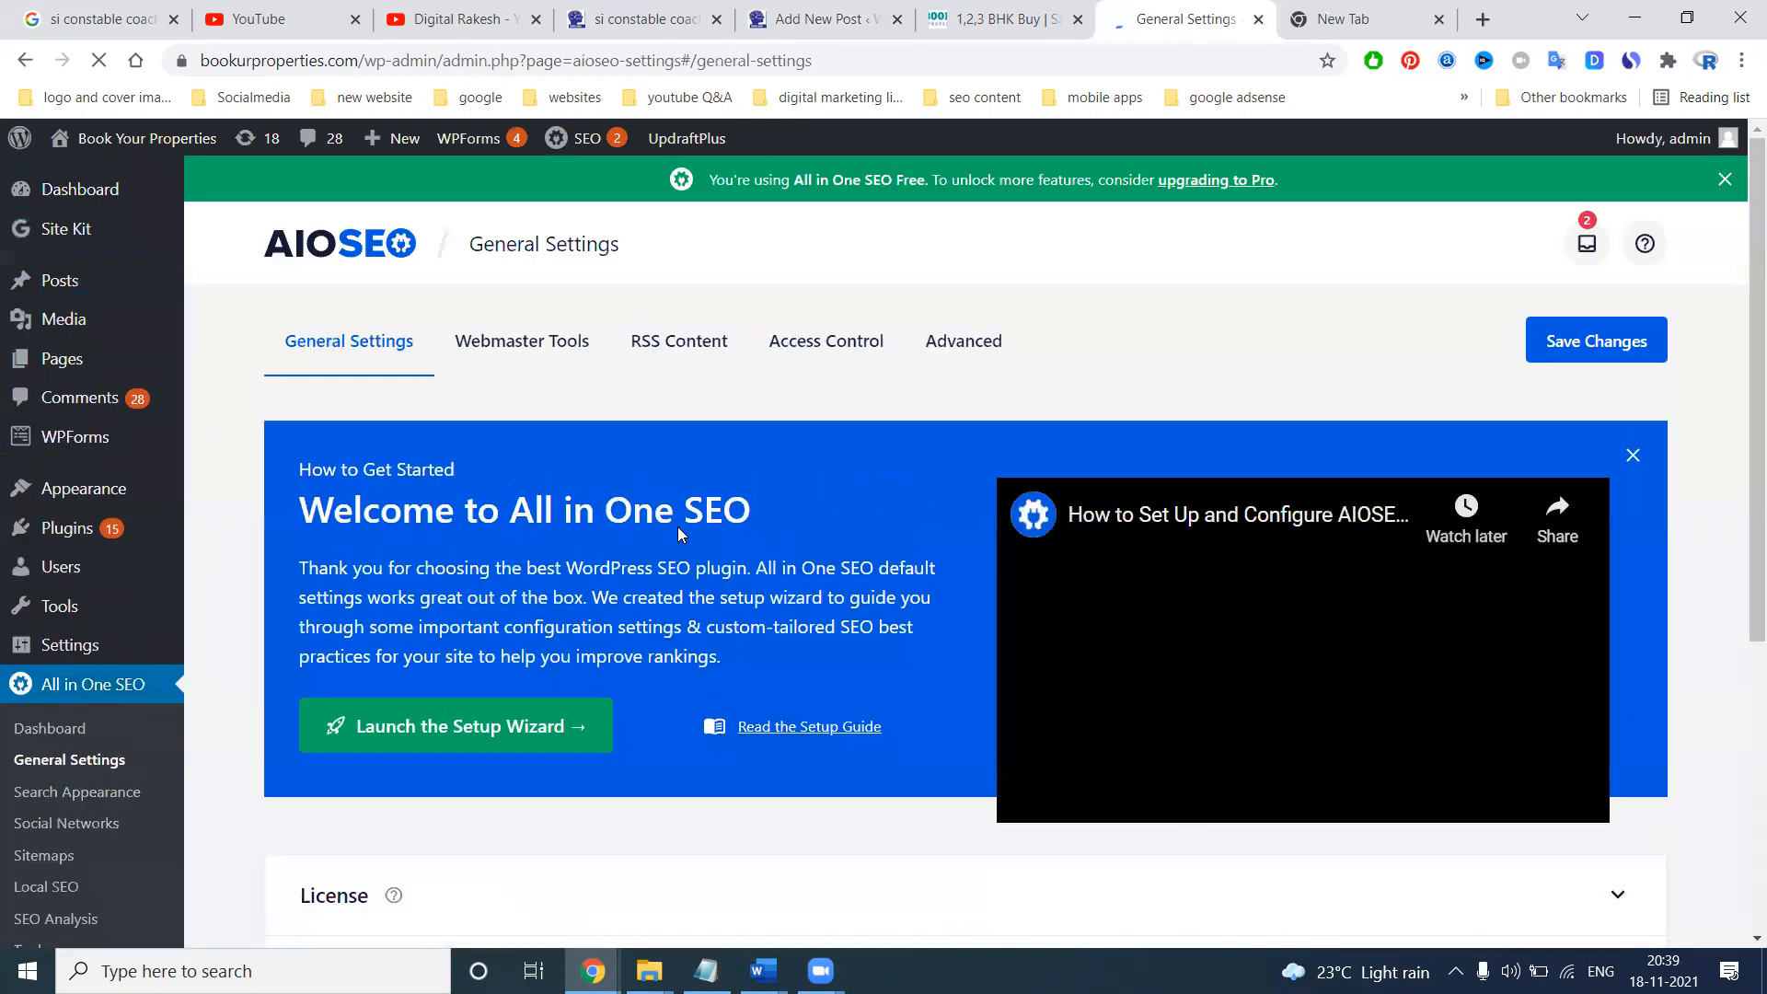
scroll(677, 527, down, 5)
scroll(658, 535, up, 5)
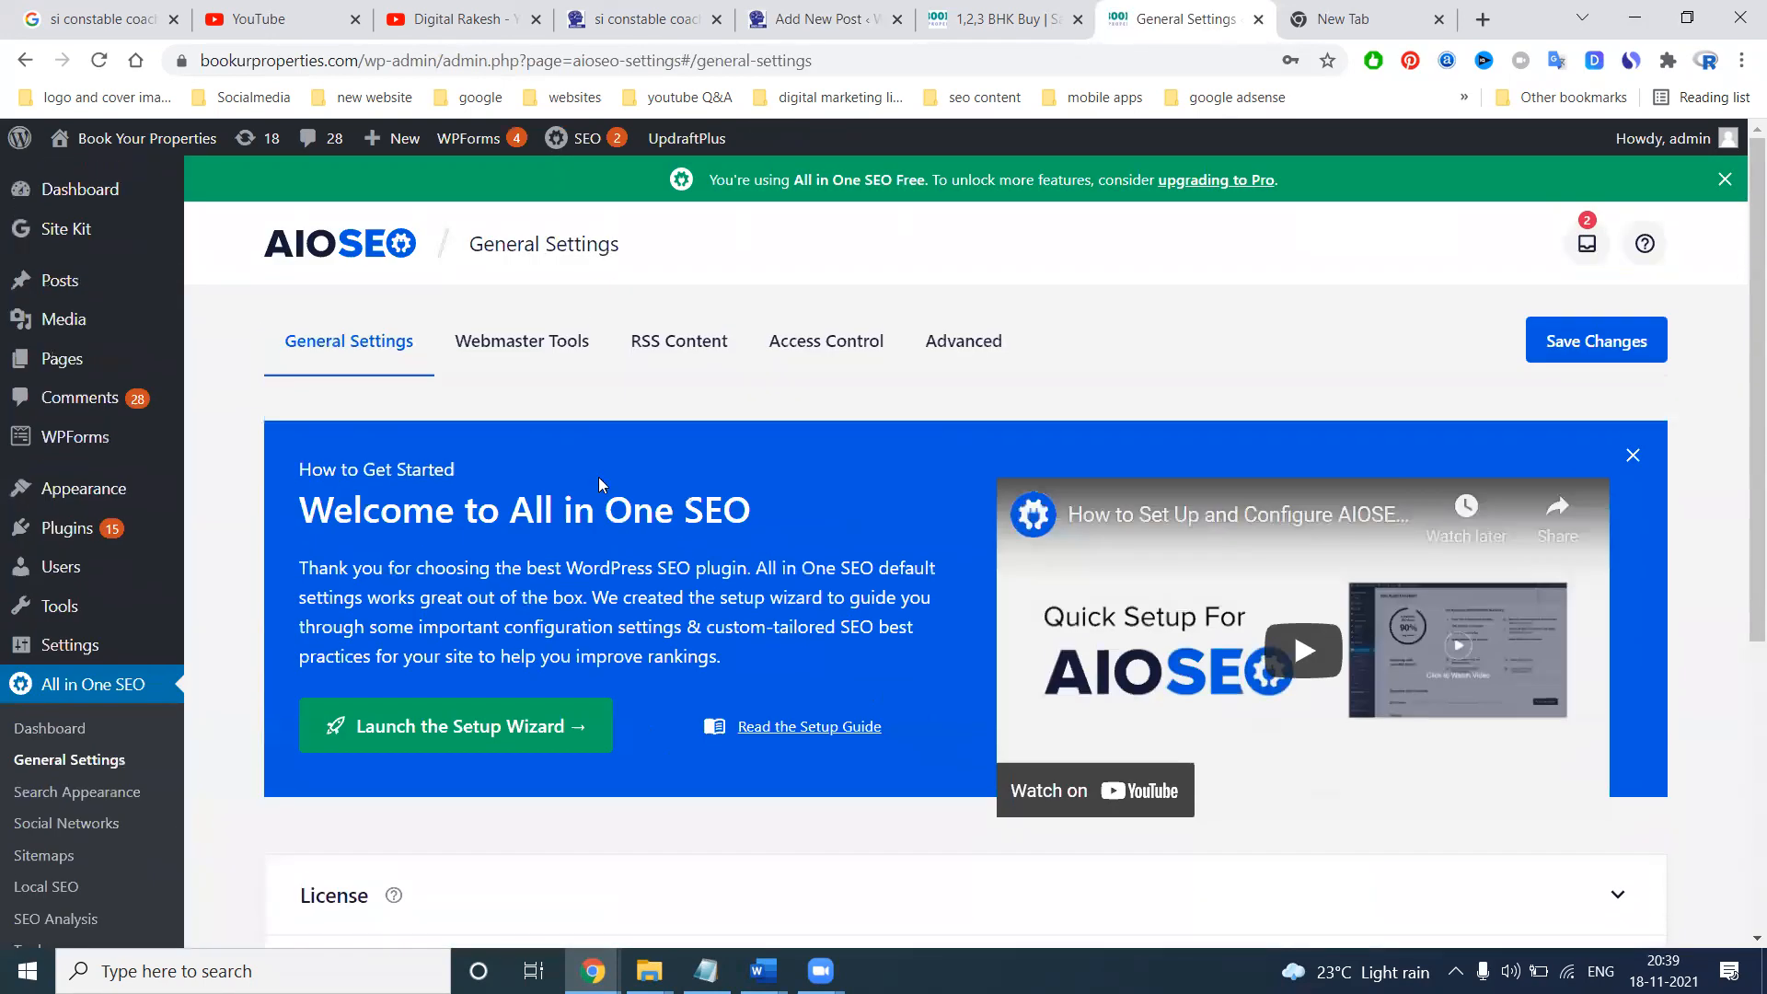
Review AIOSEO's webmaster tools, RSS content, access control and advanced settings, and request its dashboard
click(520, 343)
click(663, 343)
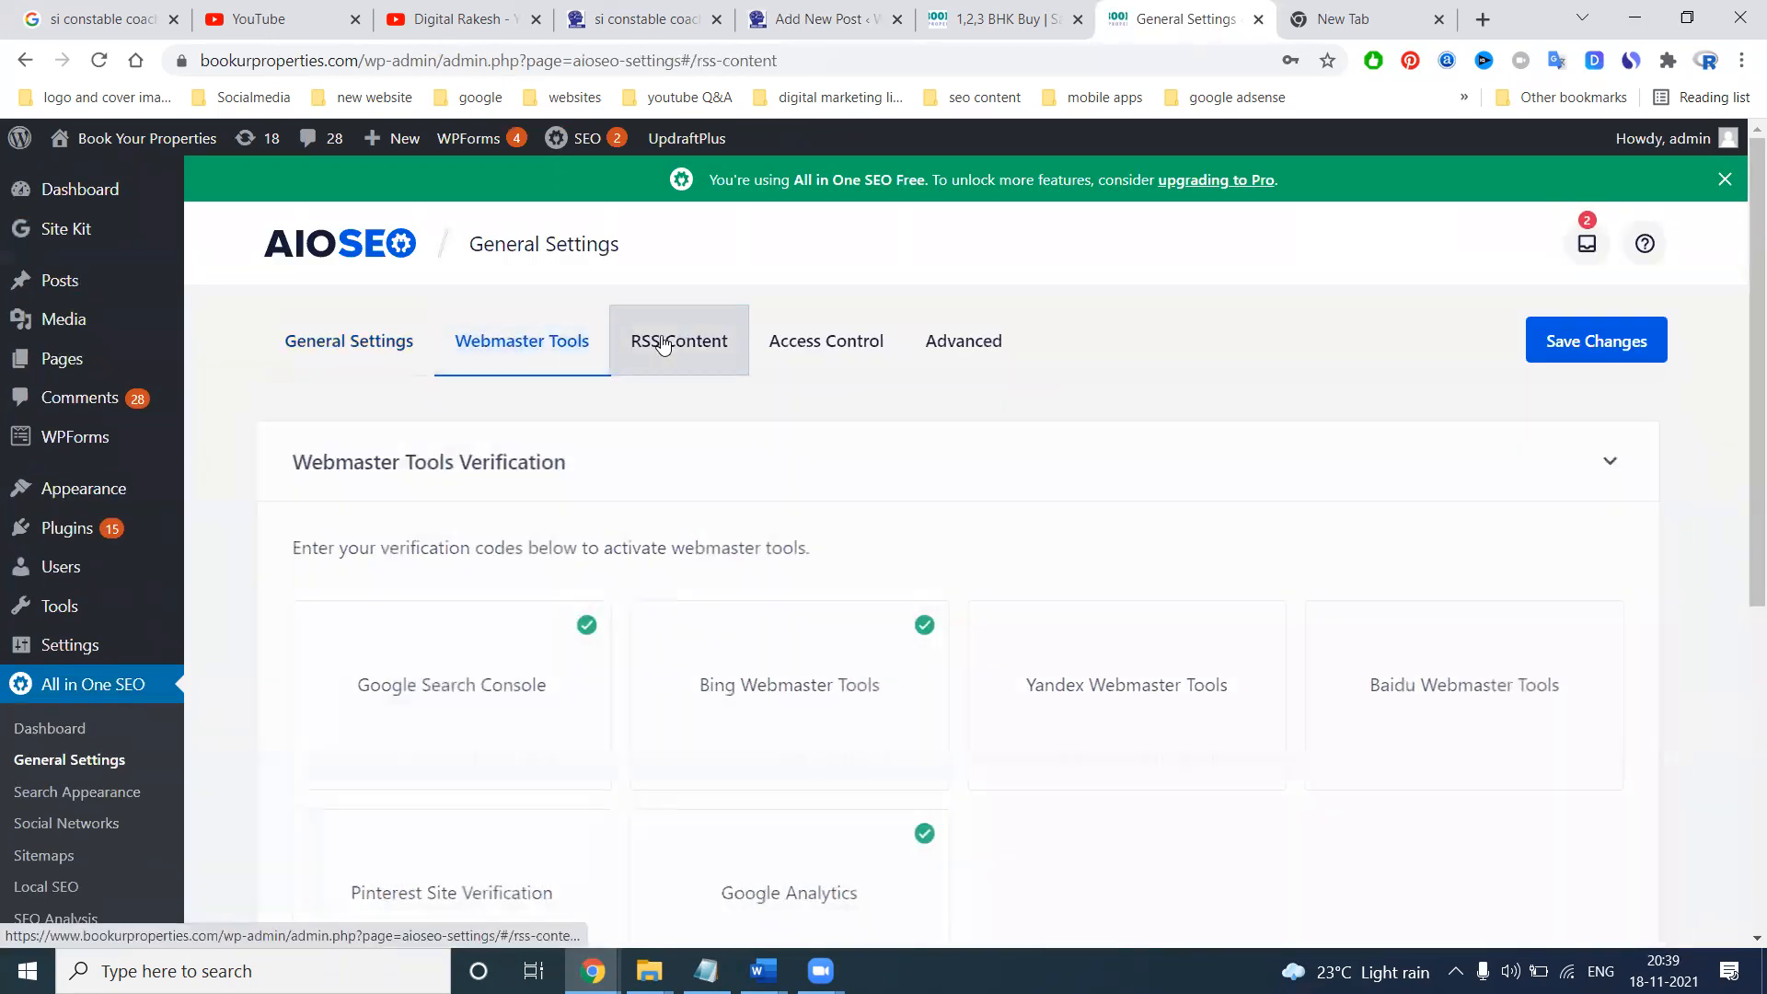
click(810, 343)
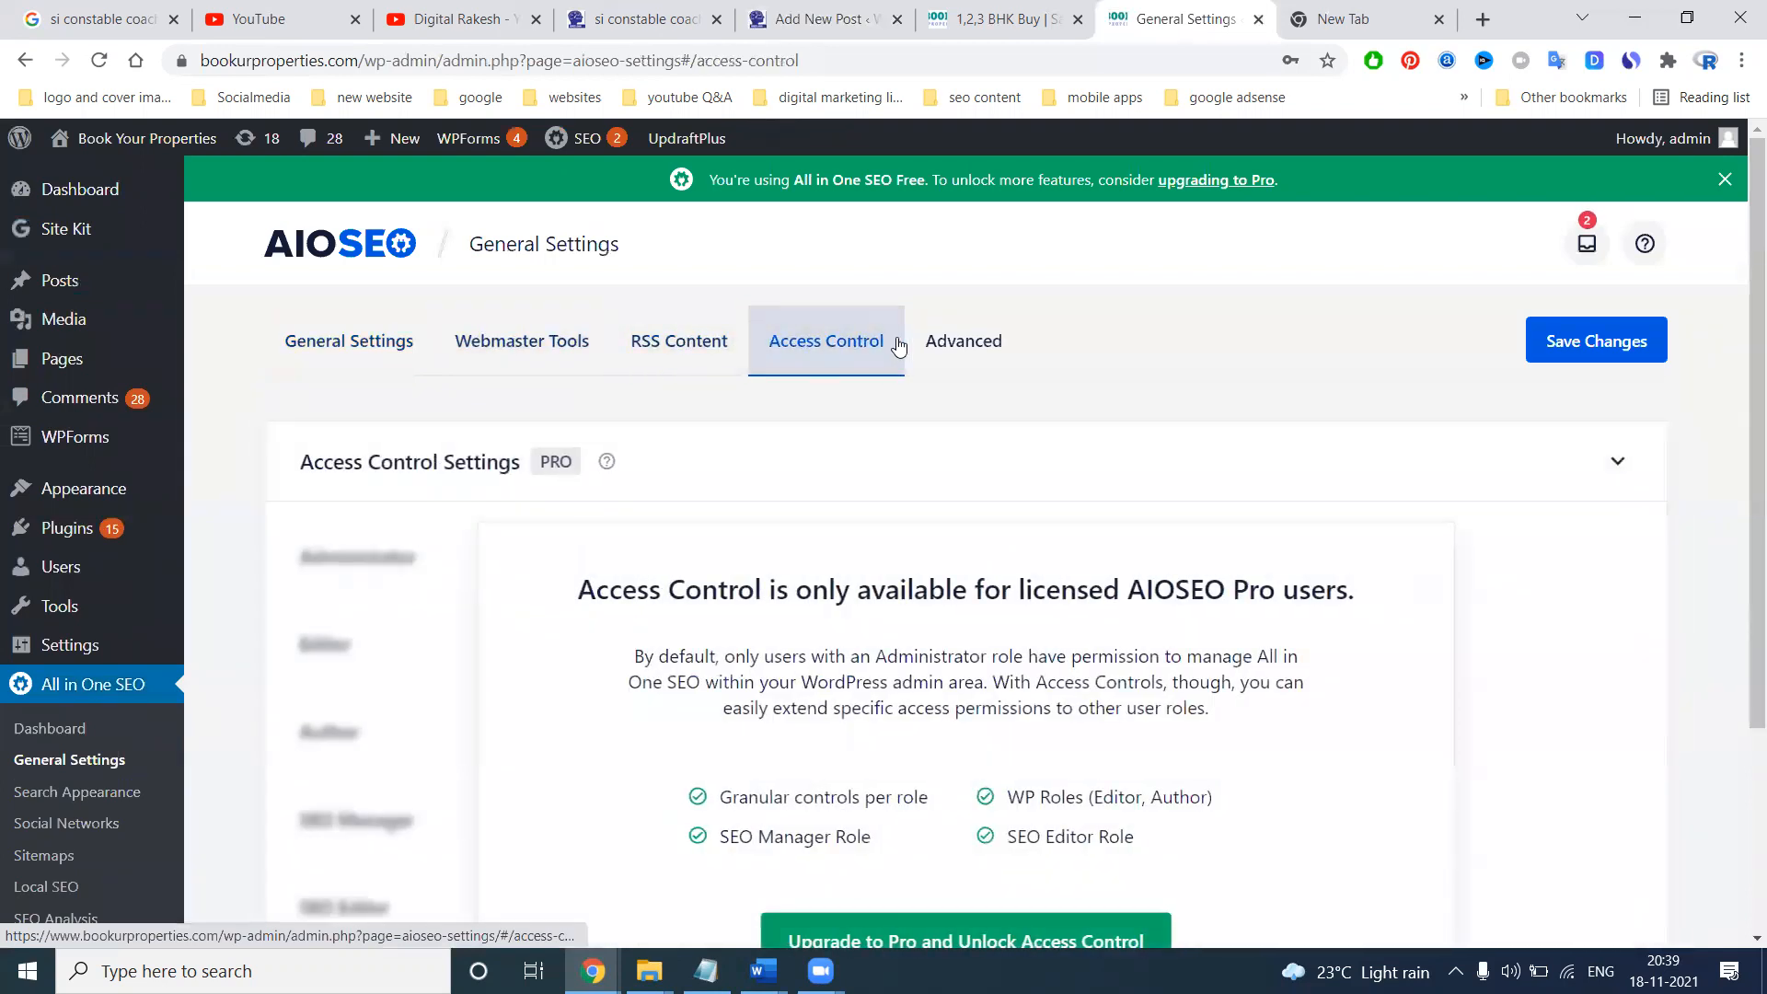
click(963, 341)
scroll(138, 709, down, 3)
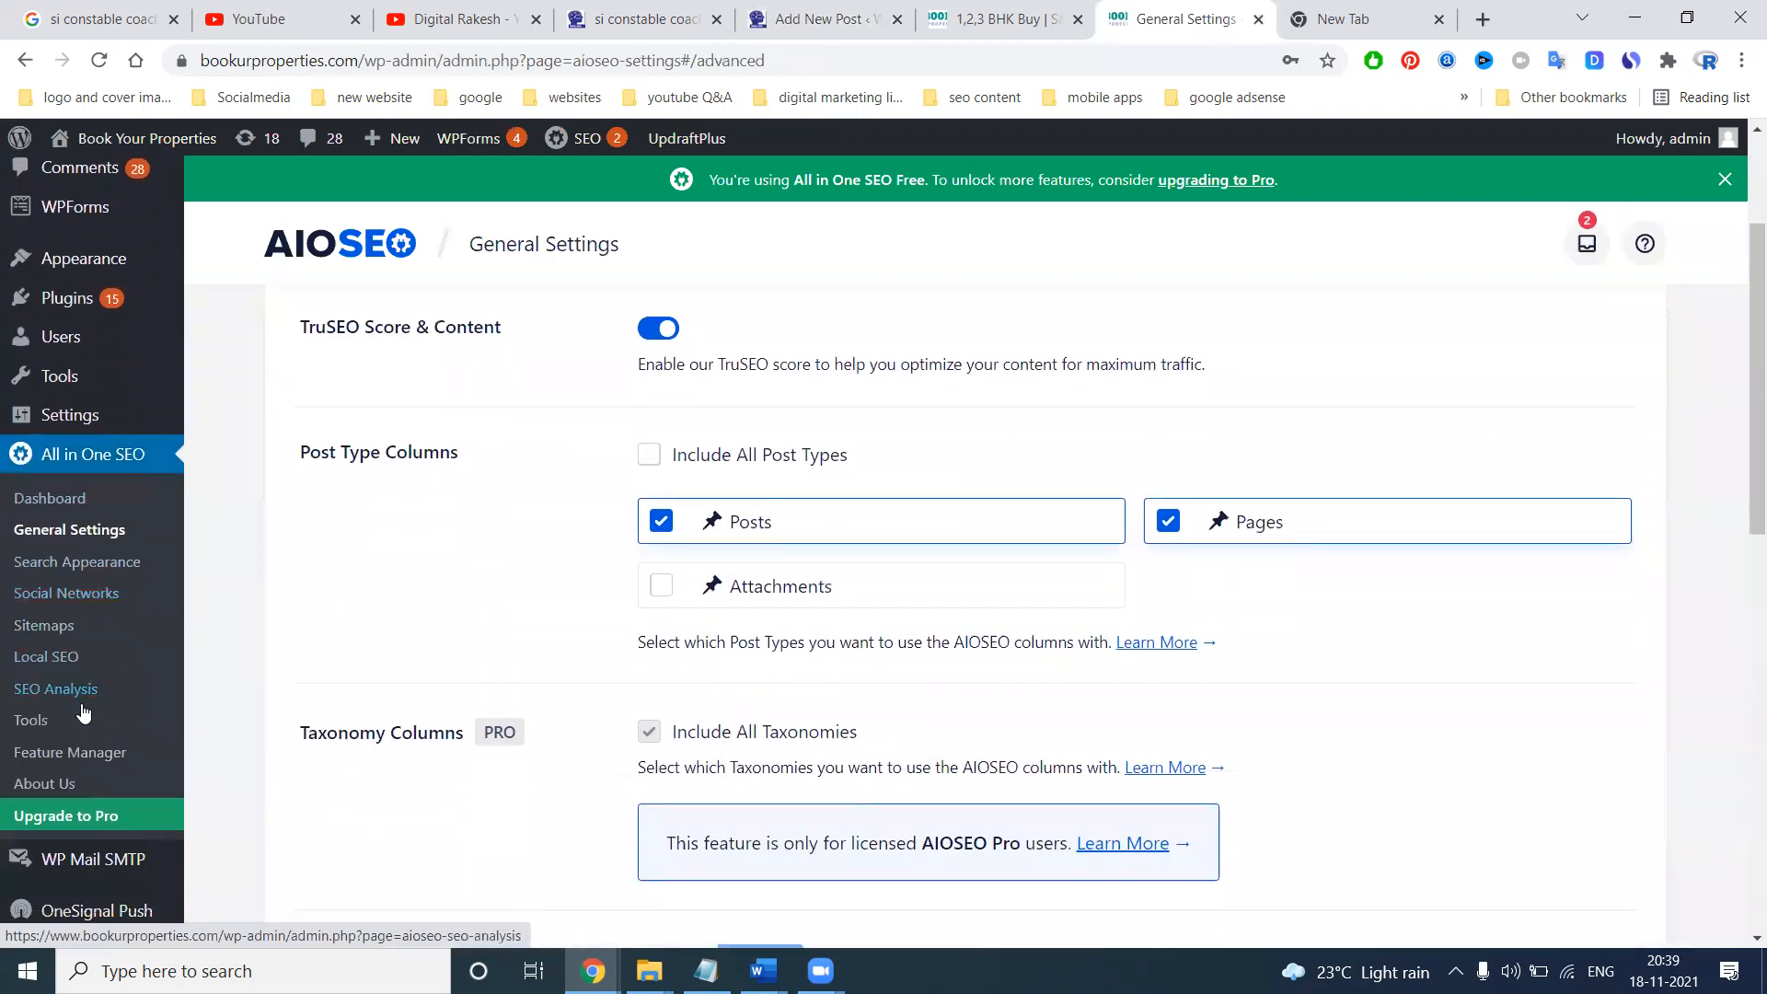
click(73, 511)
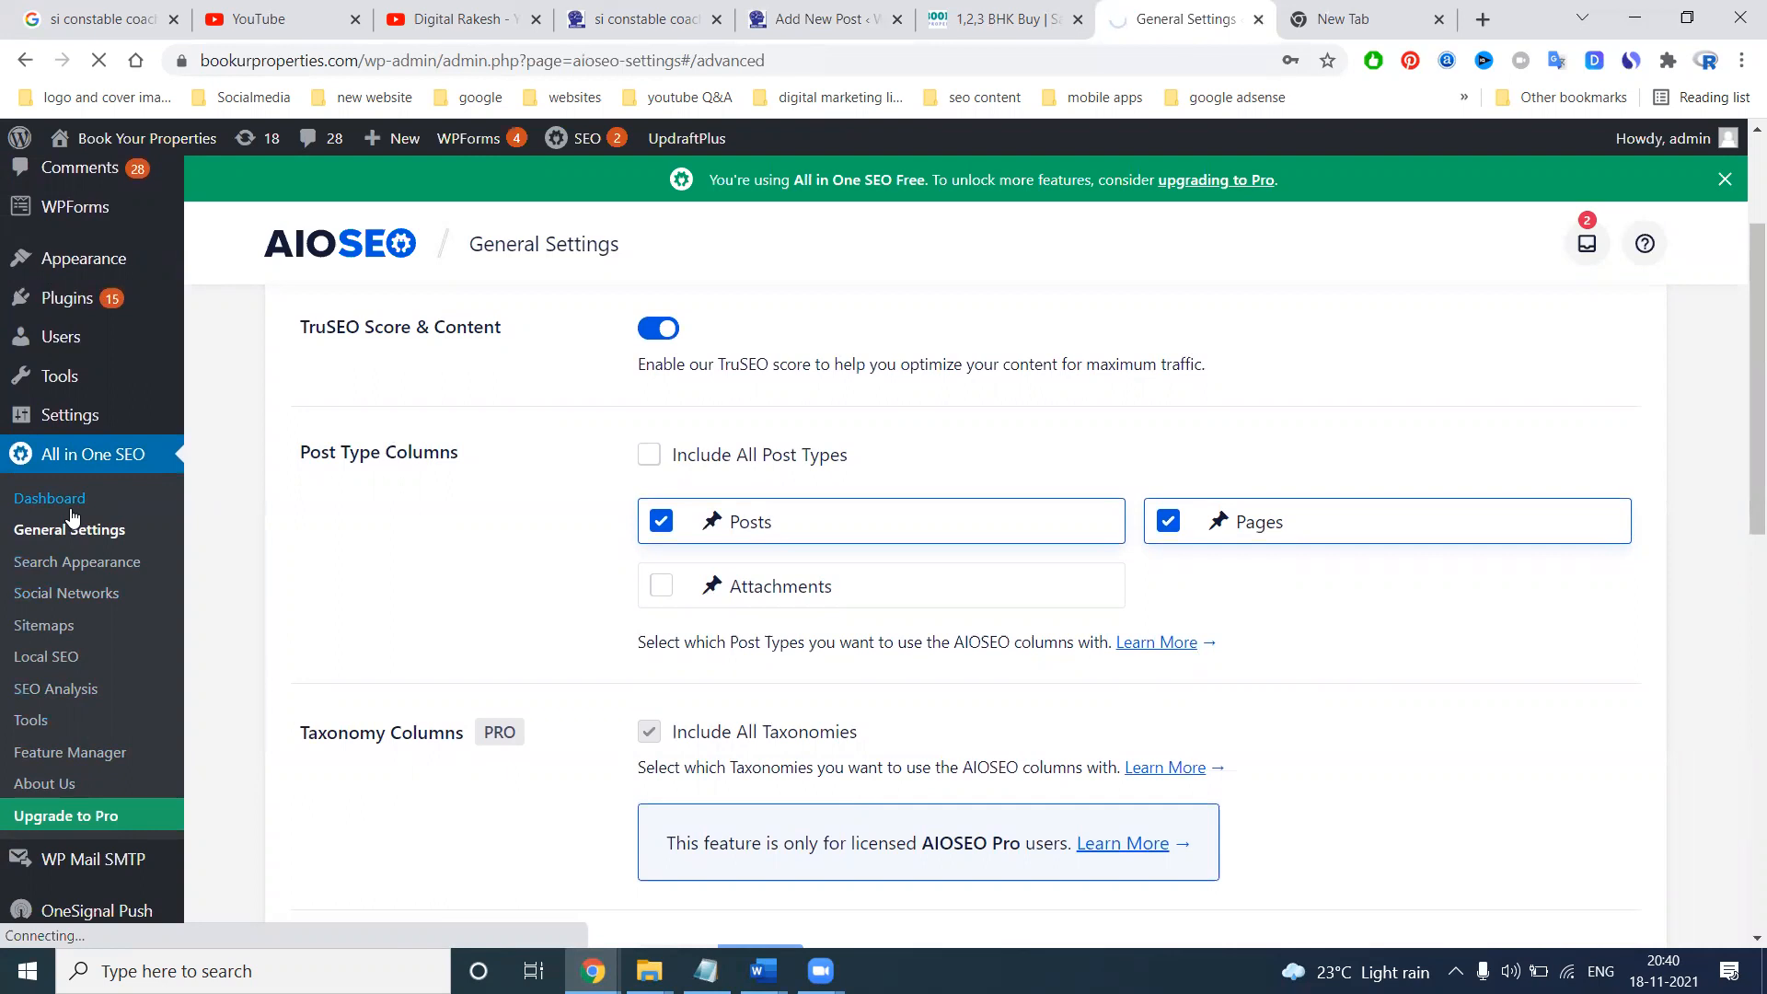
View the page source of the published SI constable post and examine its title and meta description tags
click(606, 11)
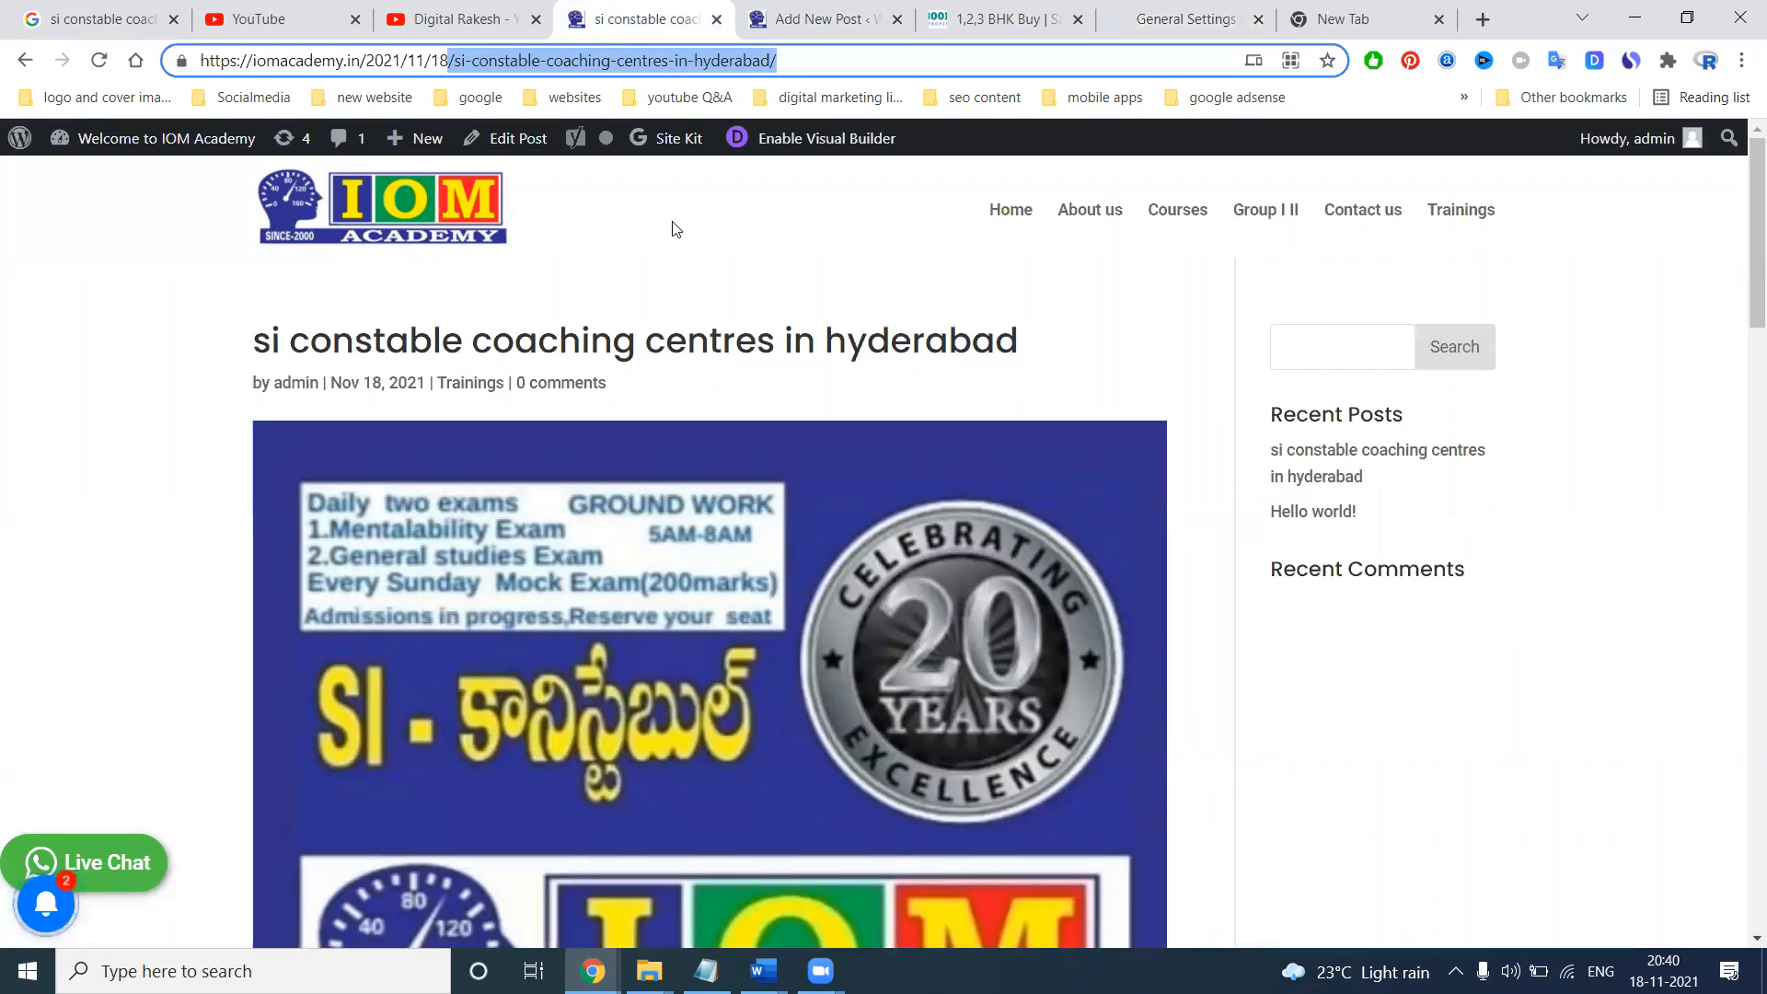
key(ctrl+u)
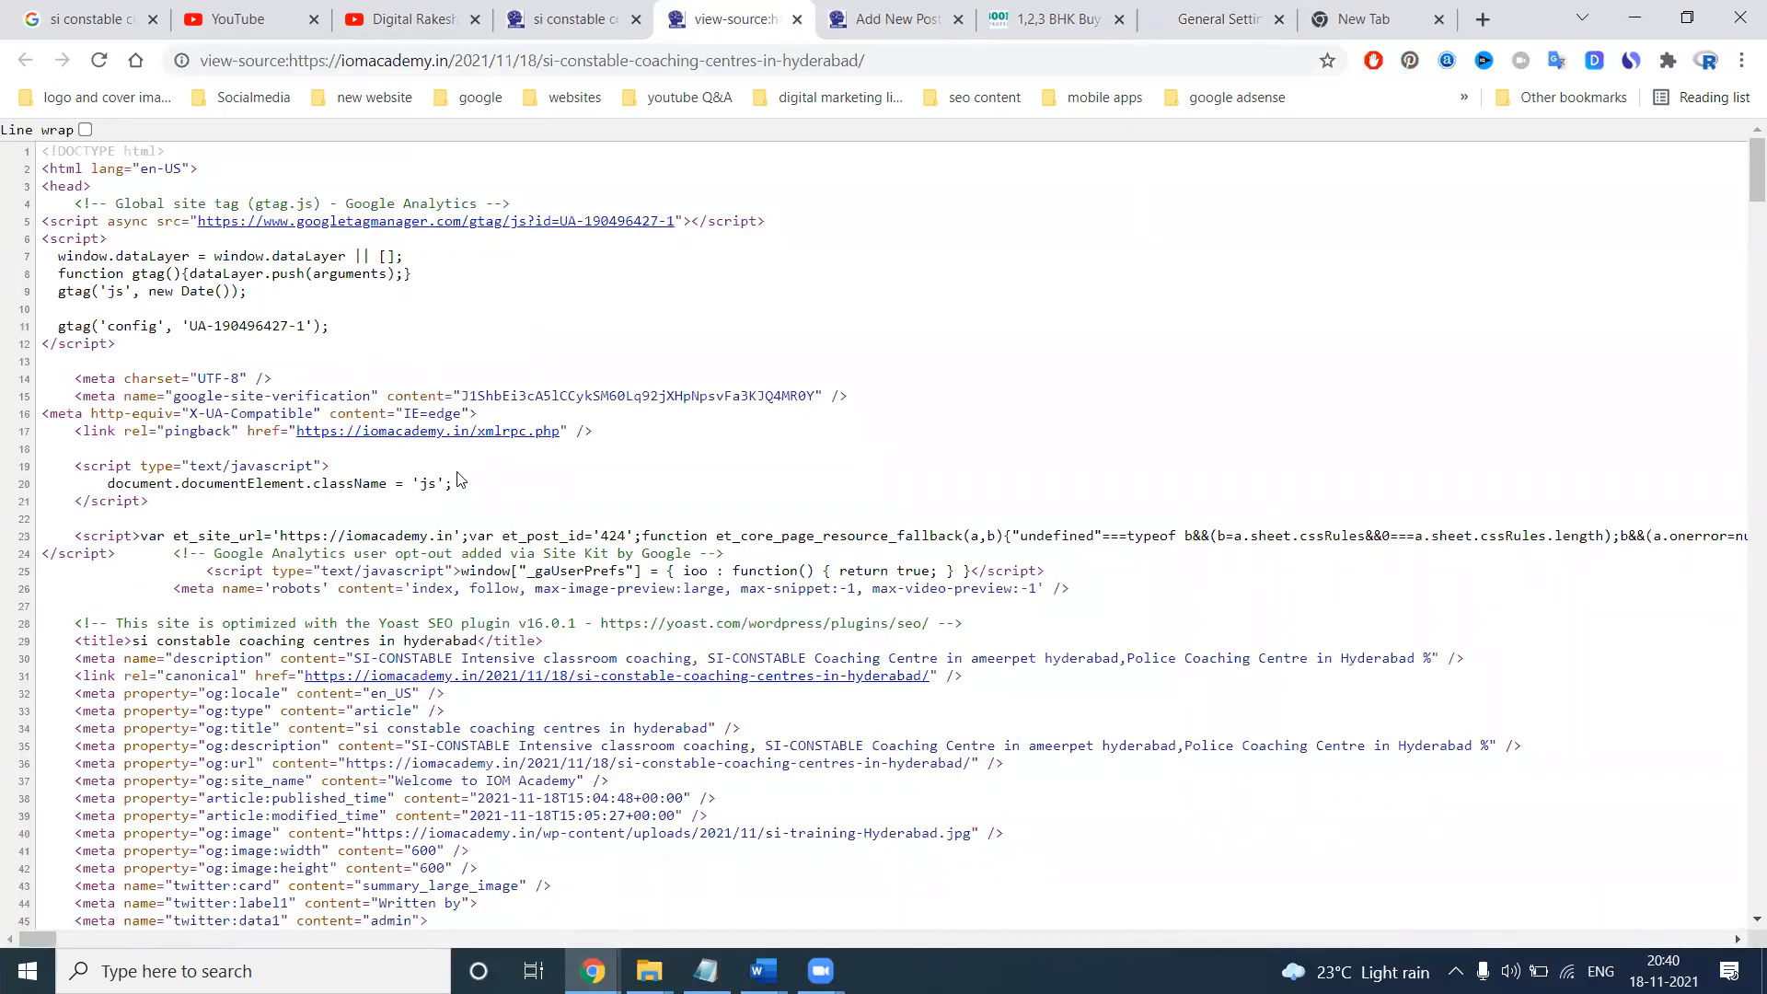
scroll(459, 479, down, 2)
ctrl+scroll(407, 605, up, 3)
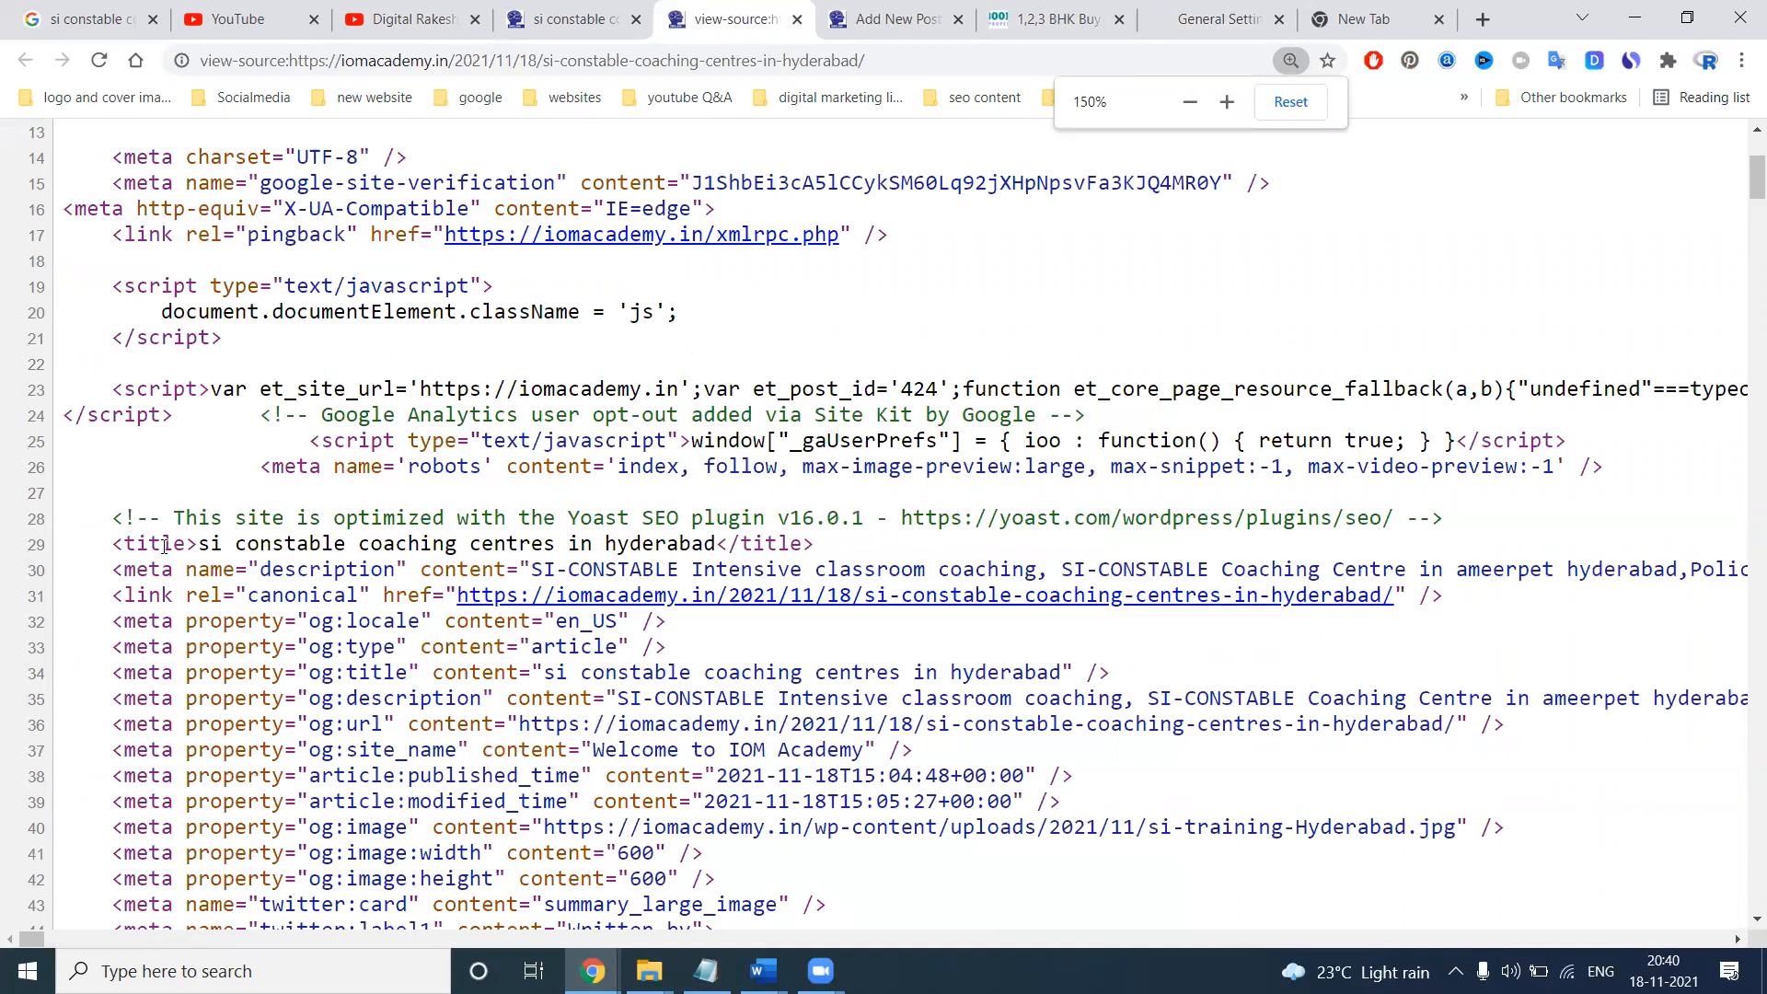
drag(203, 544, 710, 547)
drag(533, 572, 1469, 577)
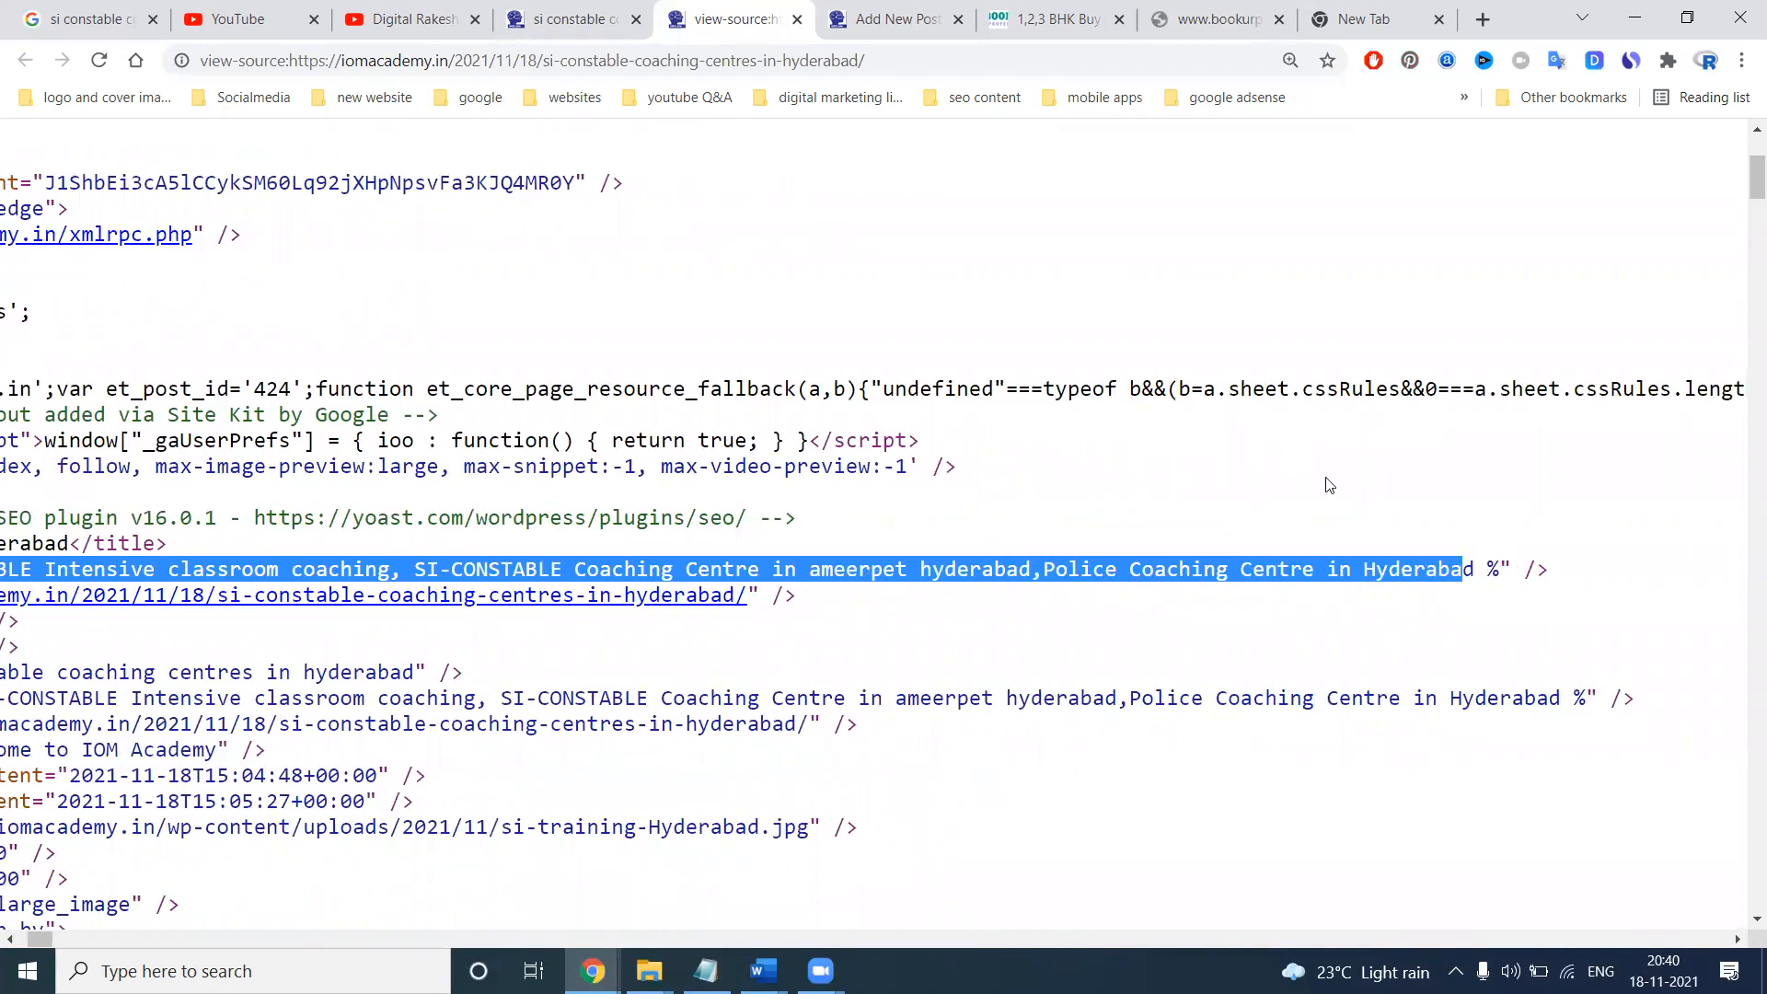
In the IOM Academy post editor, remove the trailing "%" from the Yoast meta description and update the post
click(897, 18)
scroll(354, 534, down, 2)
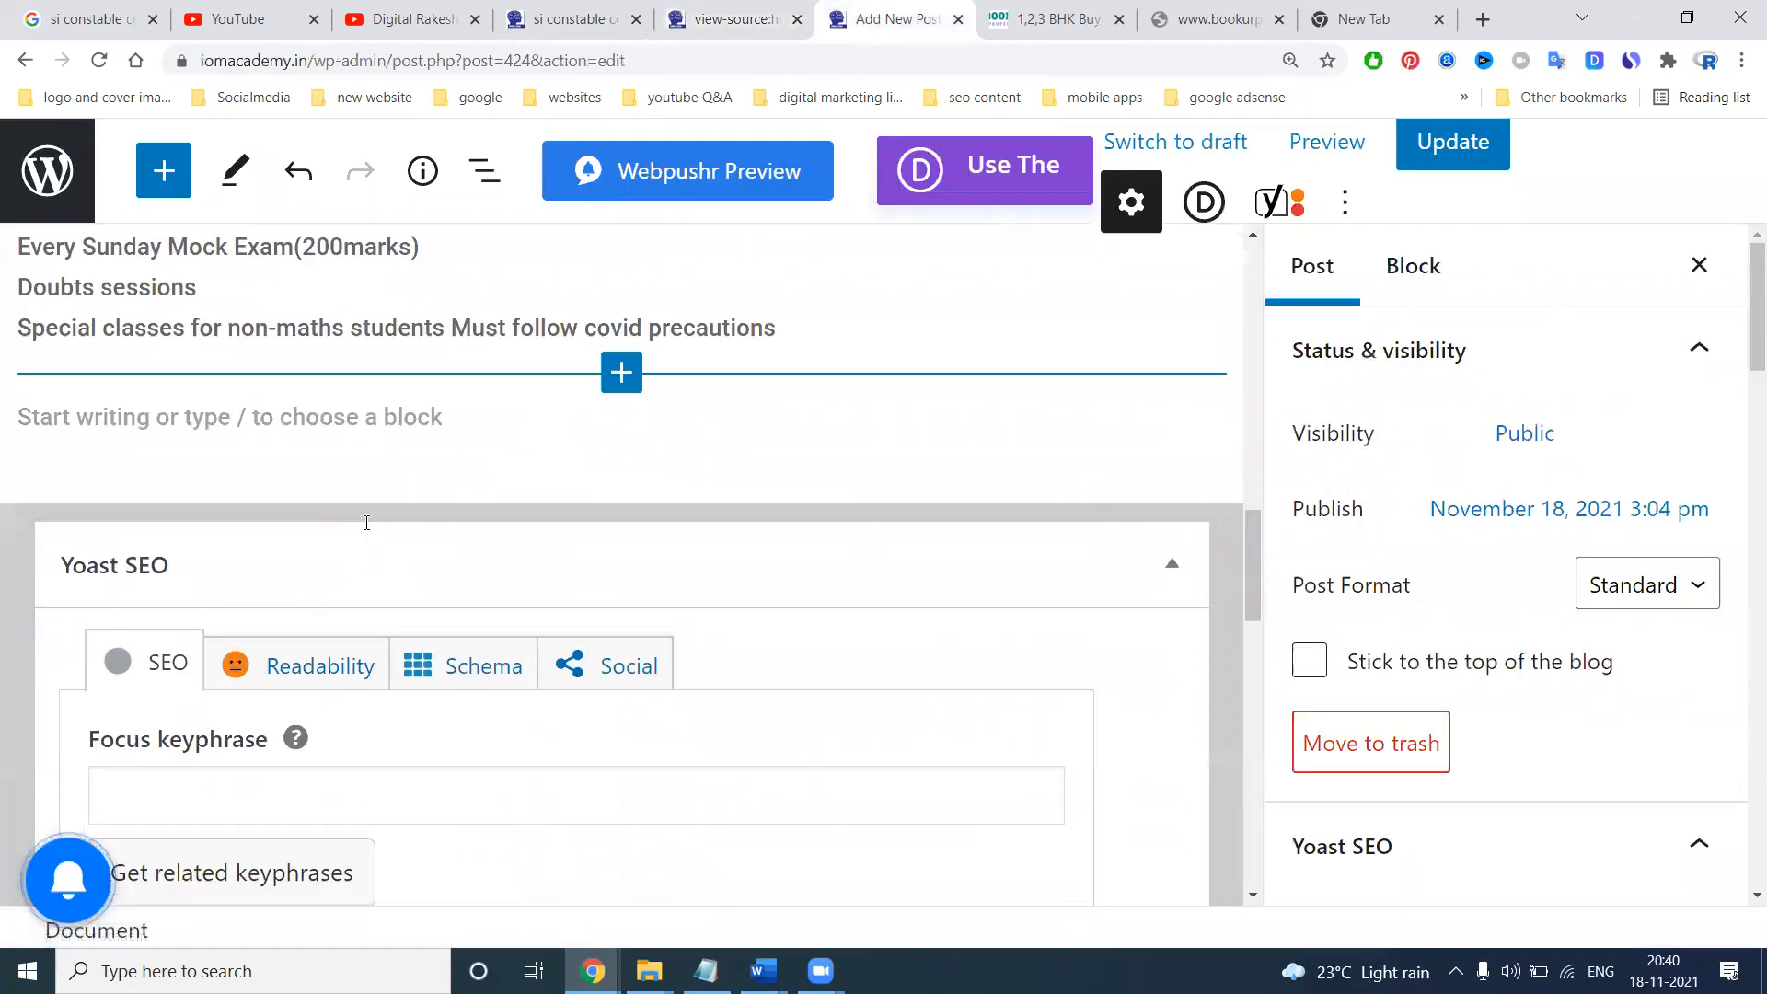
scroll(366, 522, down, 12)
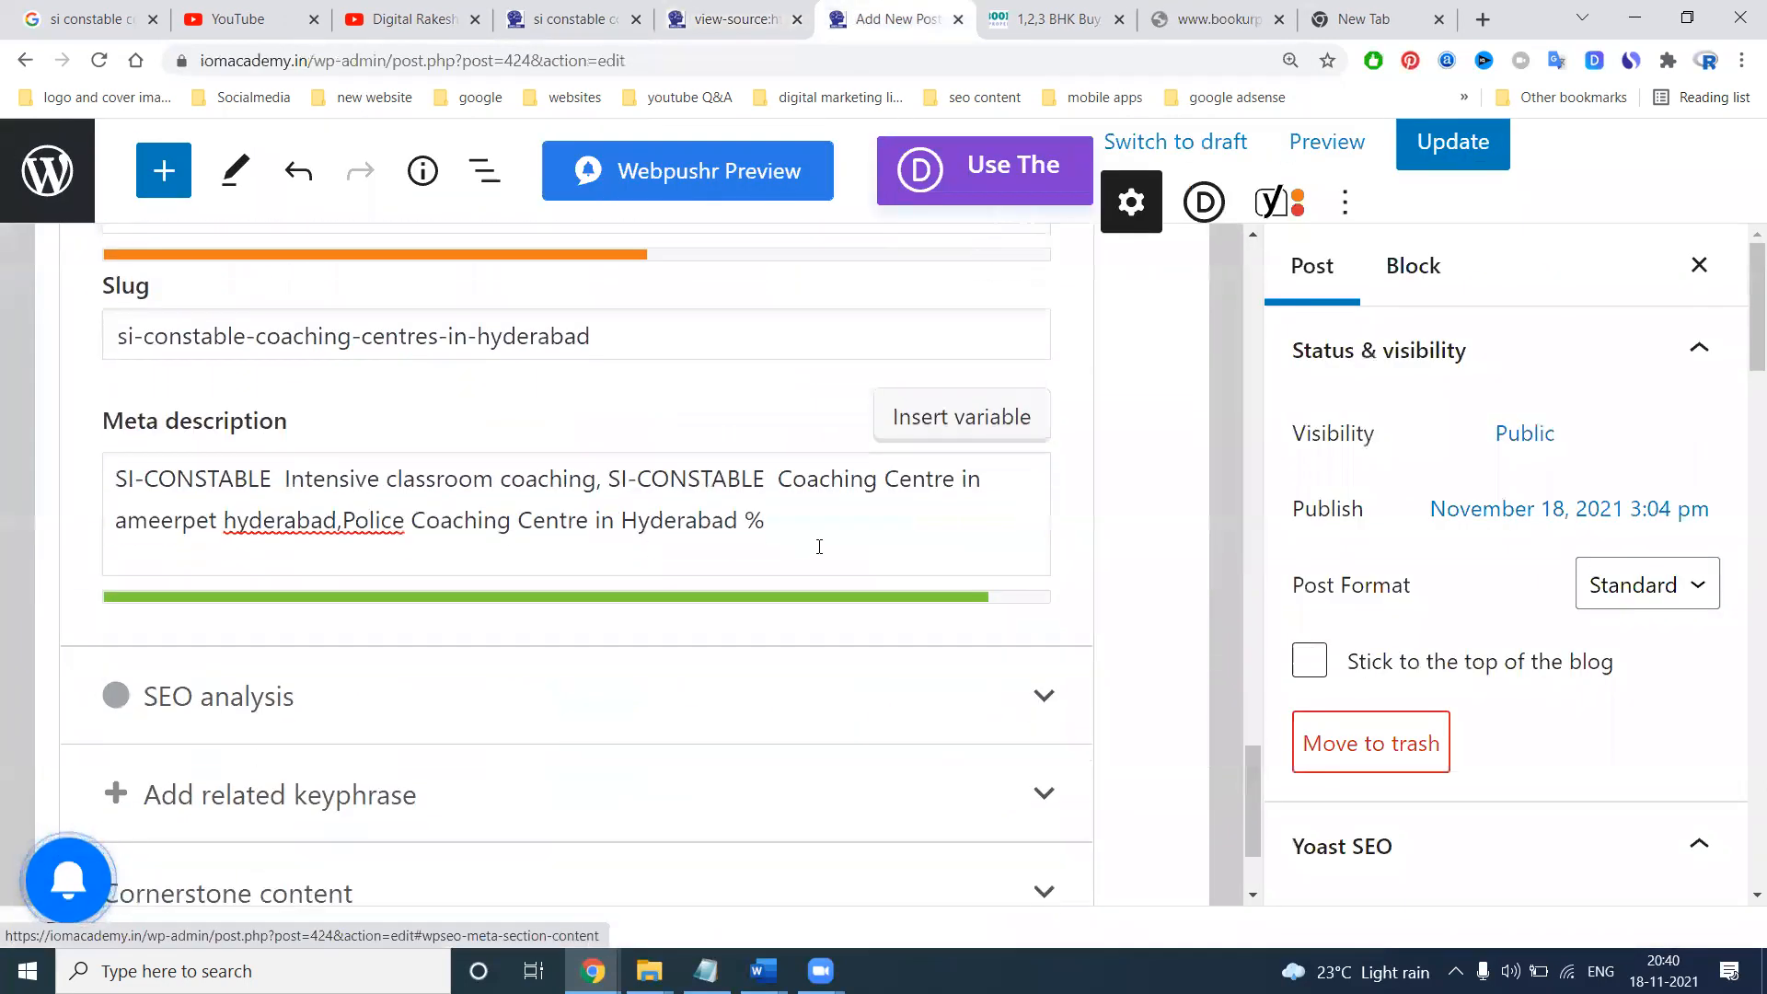
click(786, 519)
key(BackSpace)
key(BackSpace)
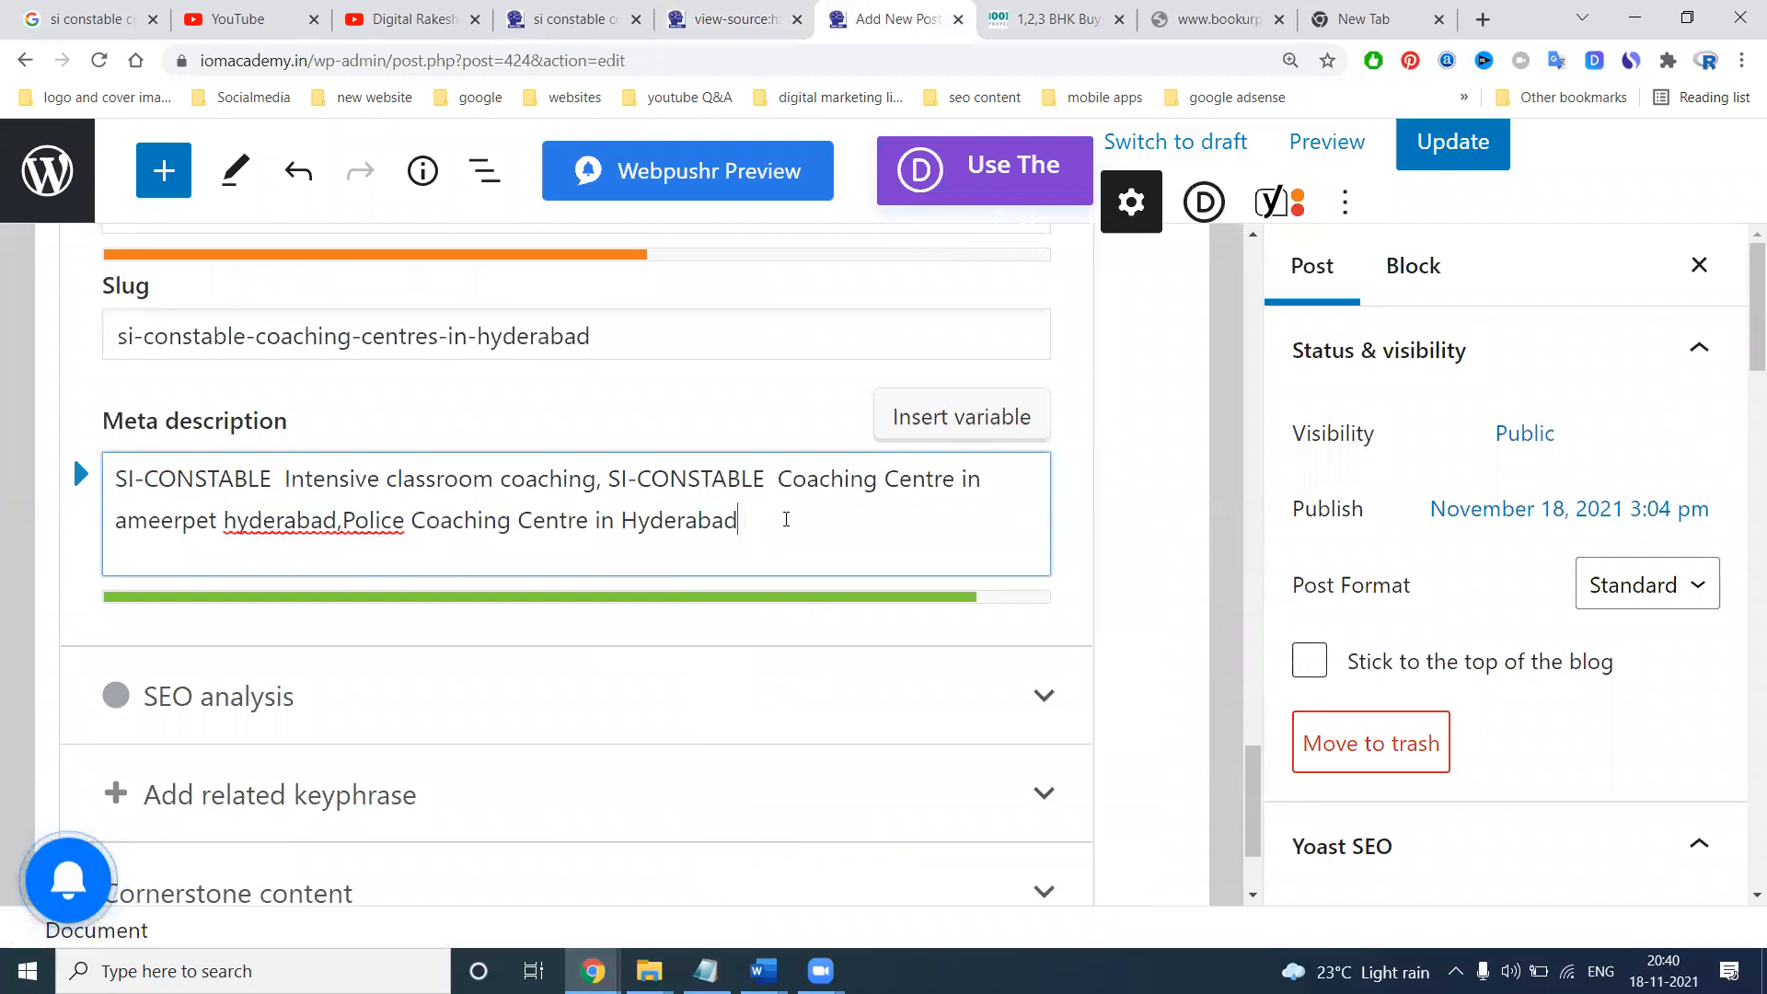
click(1450, 142)
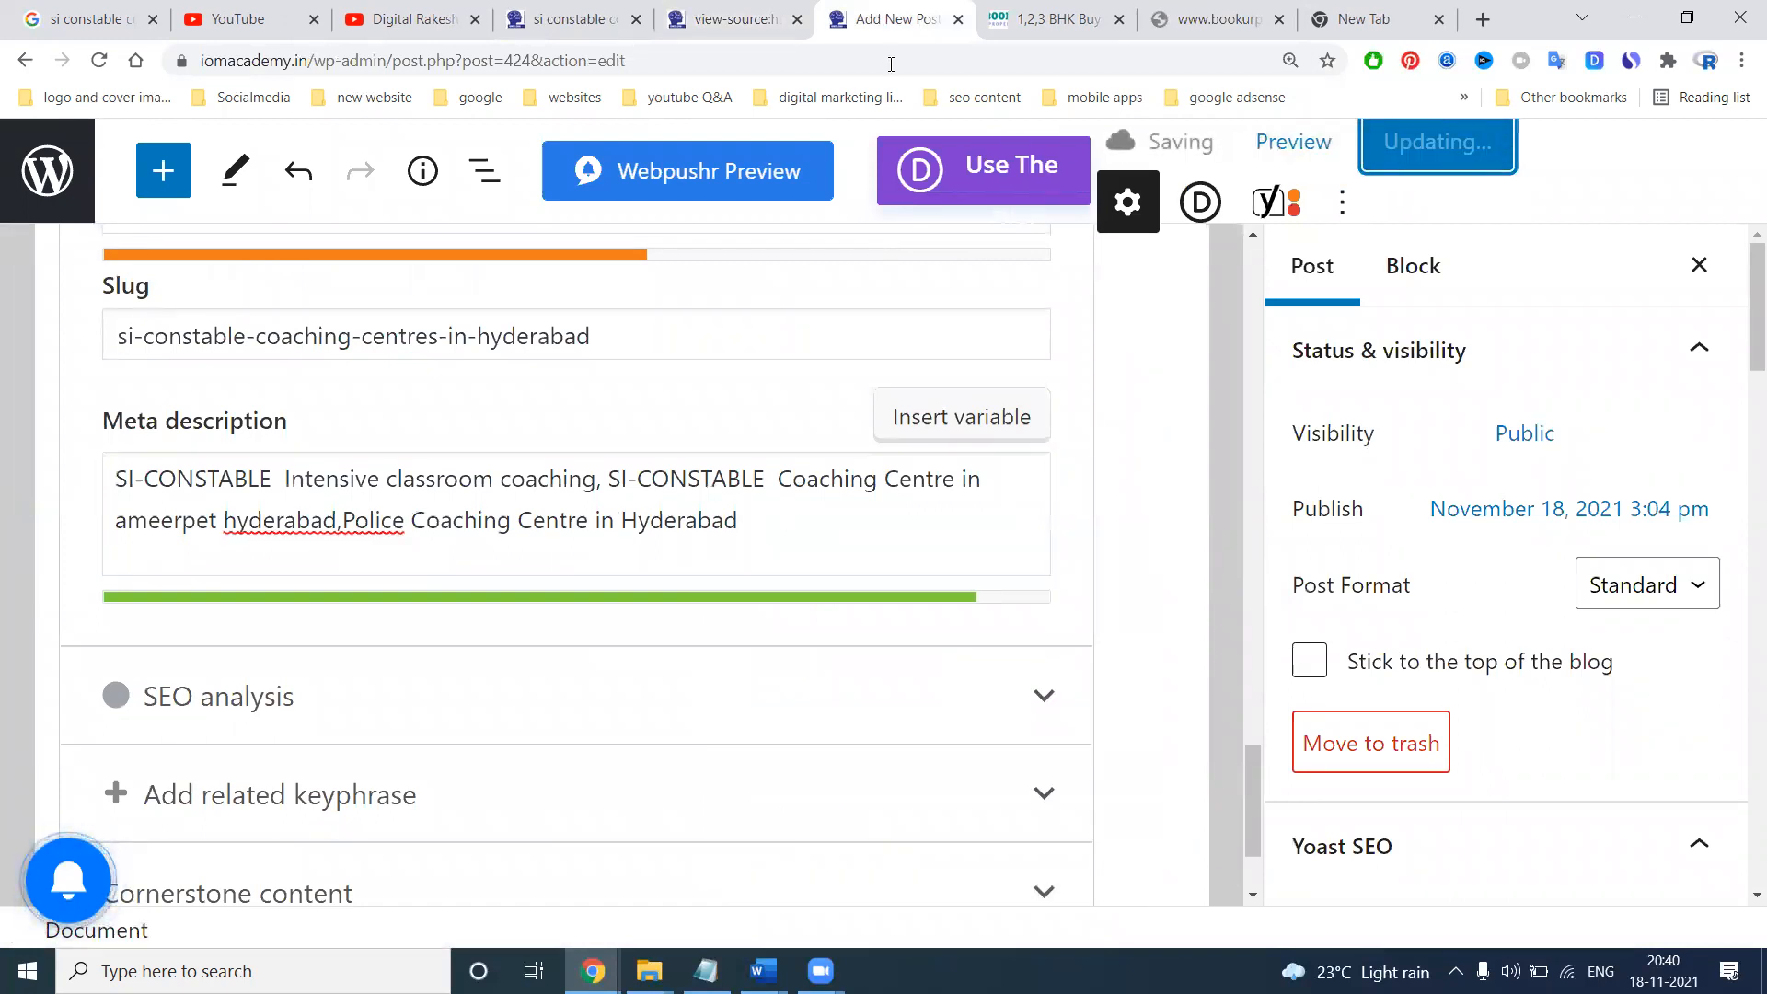
Reload the post's page source to check the edited meta description, and close the source view
click(732, 18)
click(98, 60)
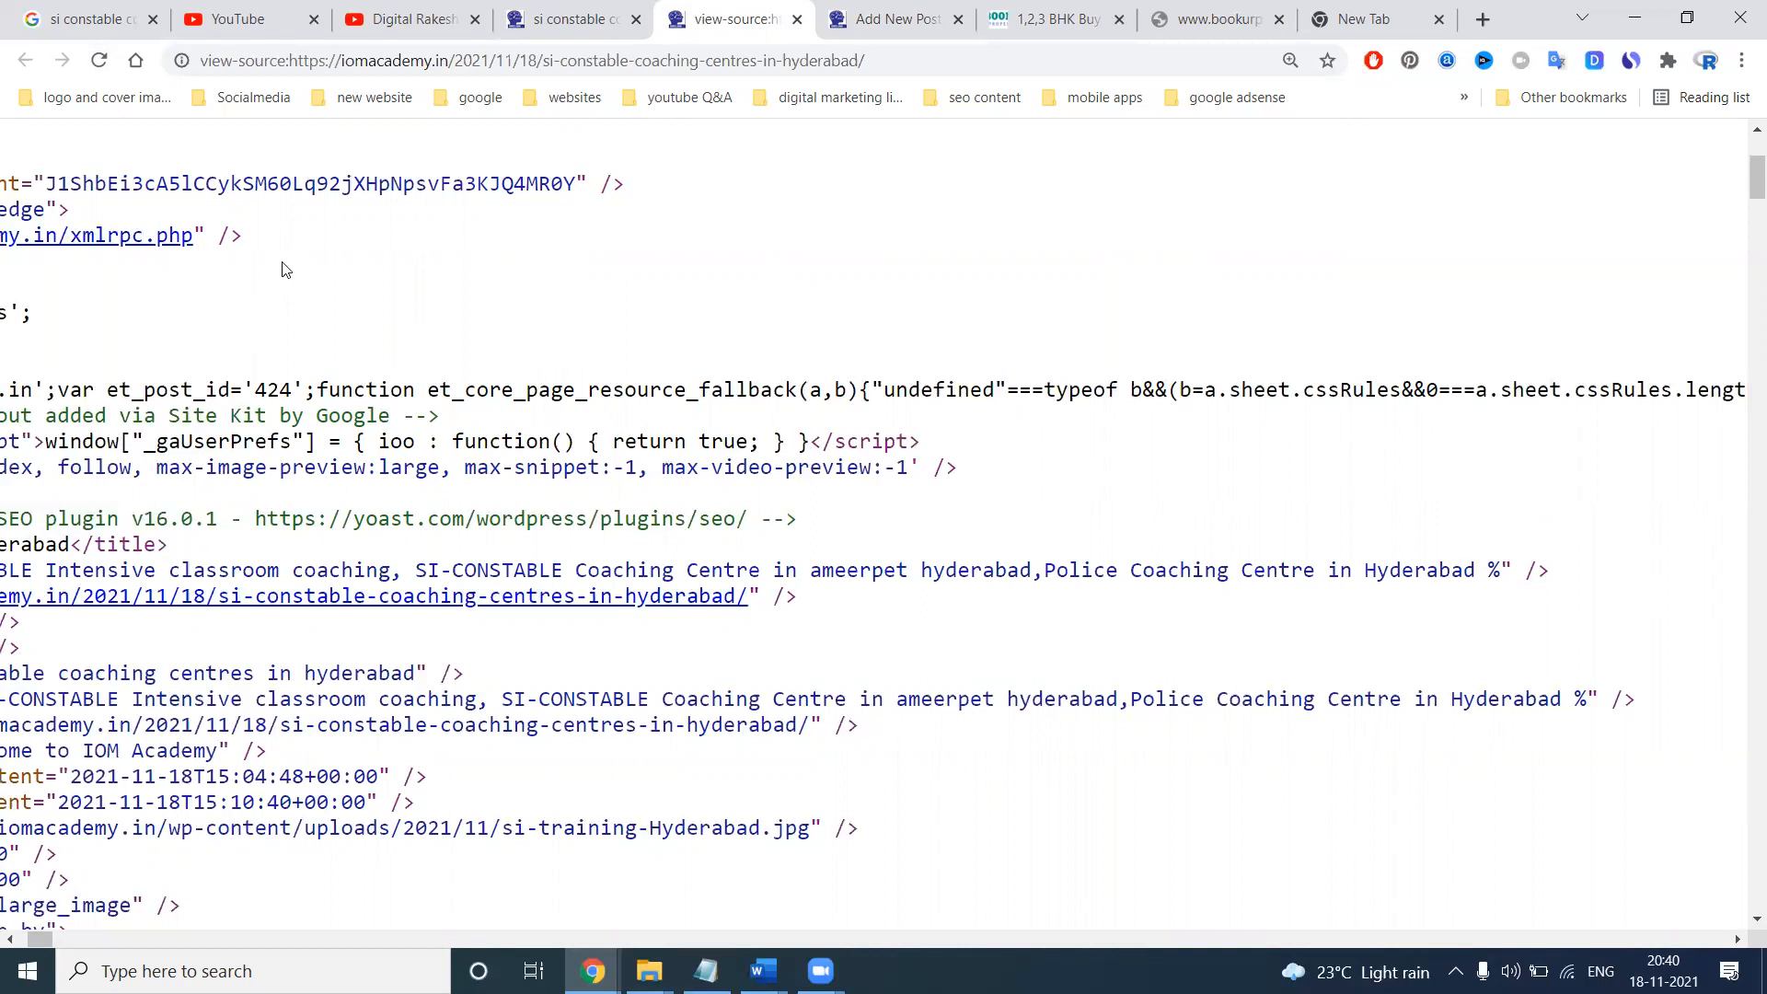
click(100, 63)
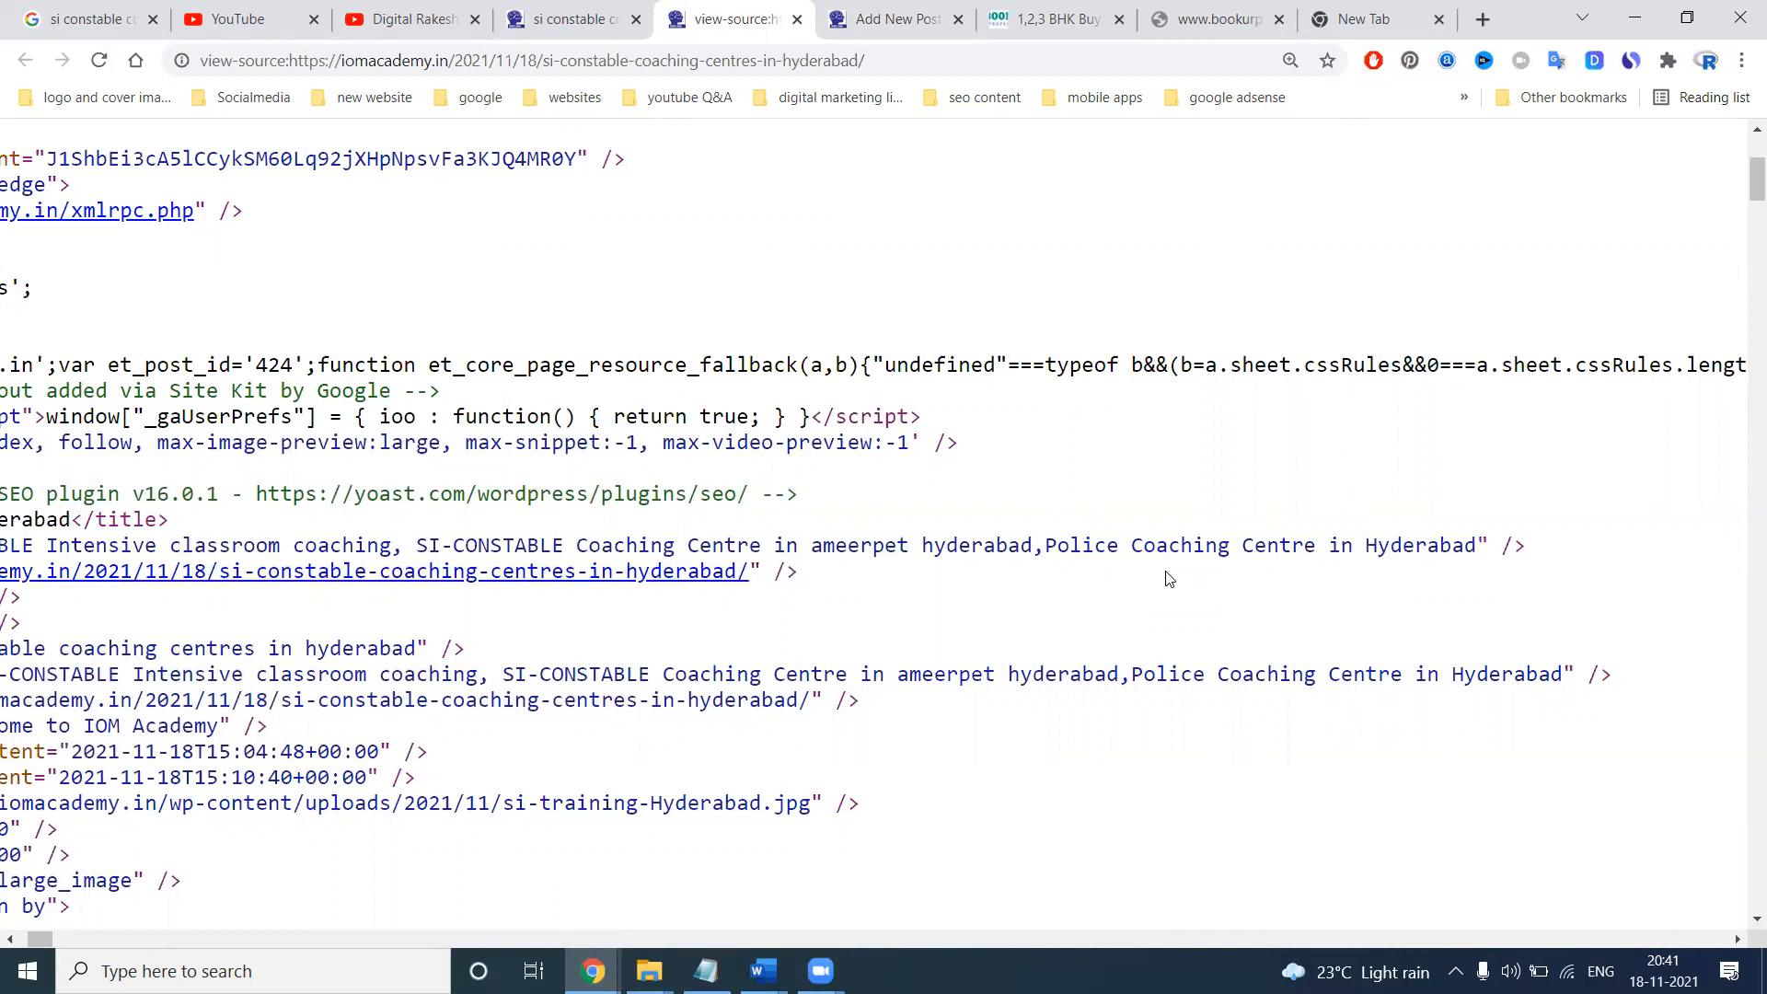
click(597, 11)
key(ctrl+minus)
key(ctrl+minus)
key(ctrl+minus)
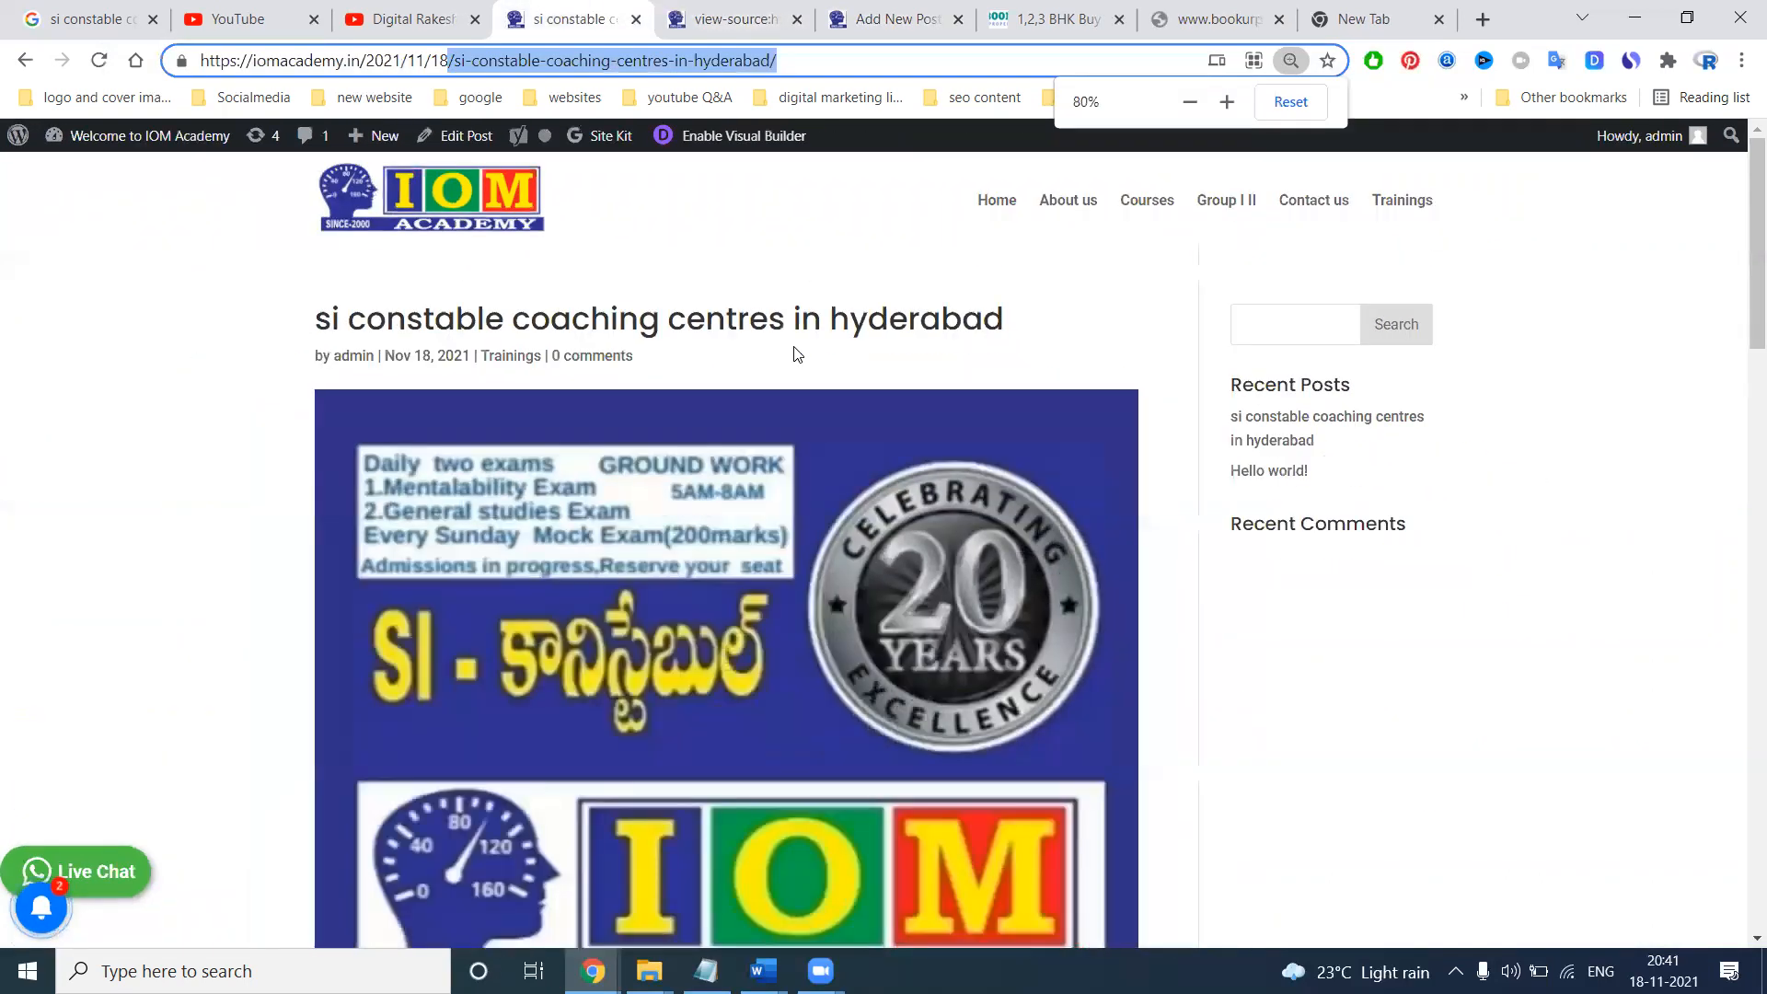
middle_click(698, 7)
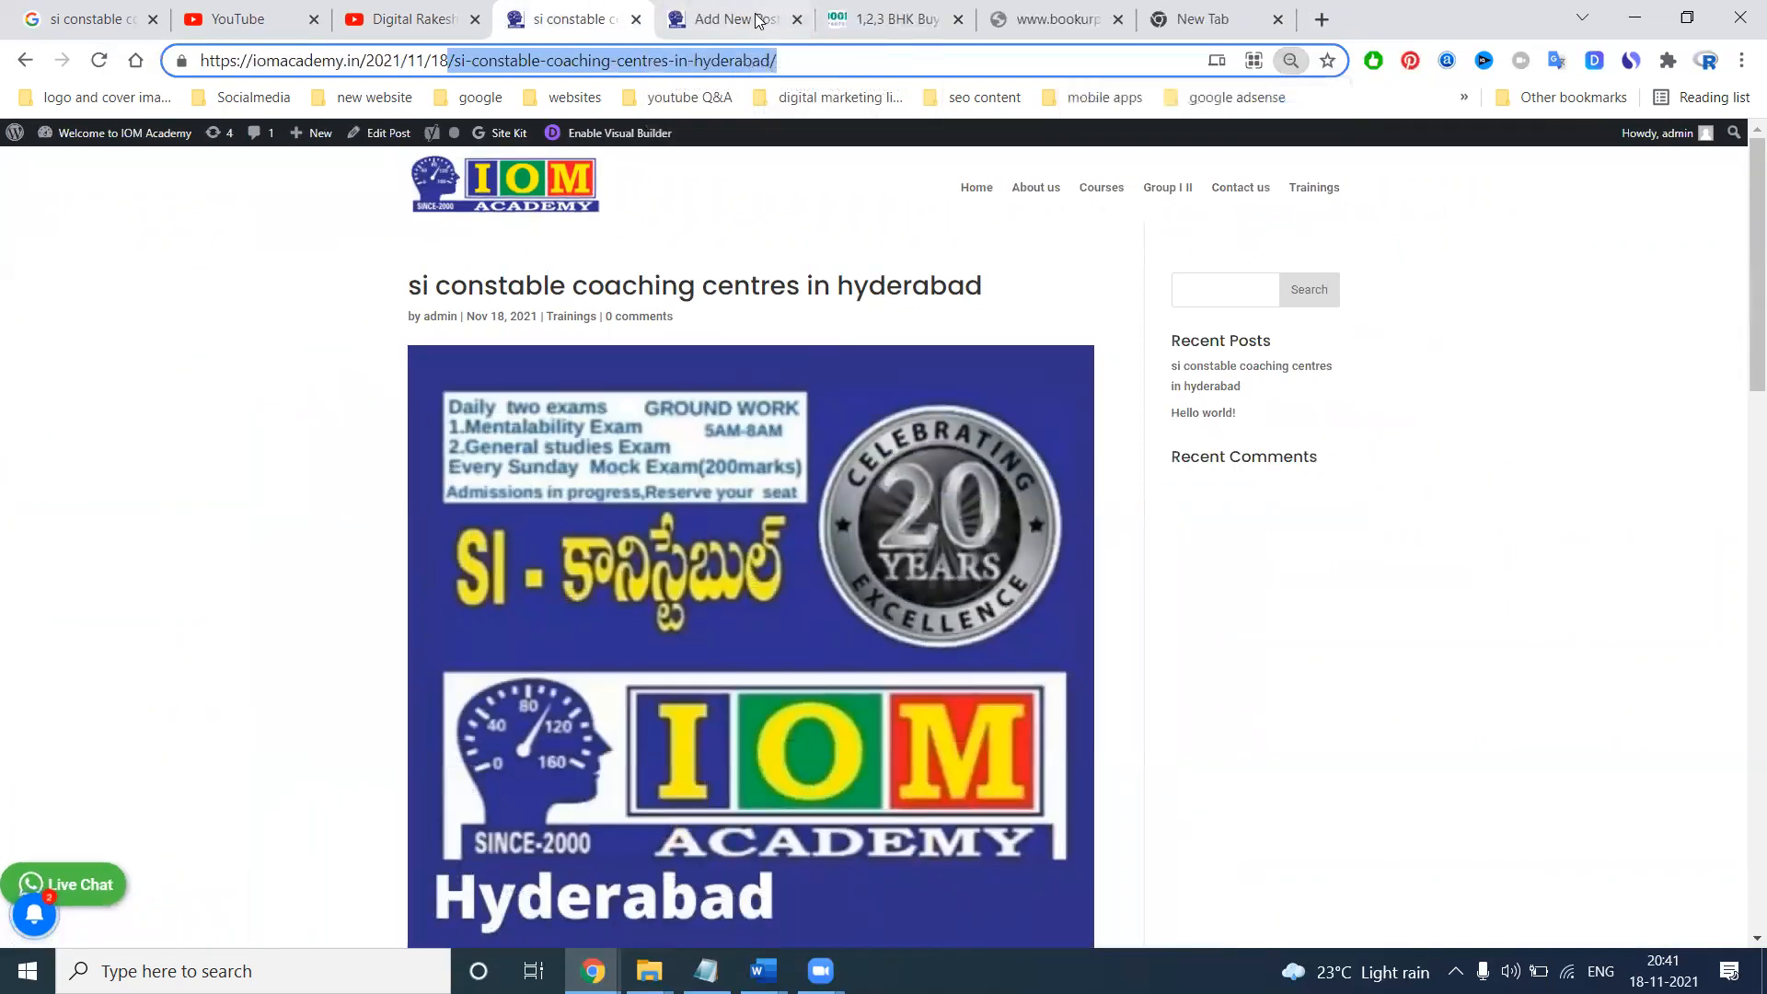
Return to the post editor at 100% zoom and review Yoast's readability results and schema types
click(698, 11)
scroll(470, 529, up, 5)
key(ctrl+plus)
key(ctrl+plus)
key(ctrl+plus)
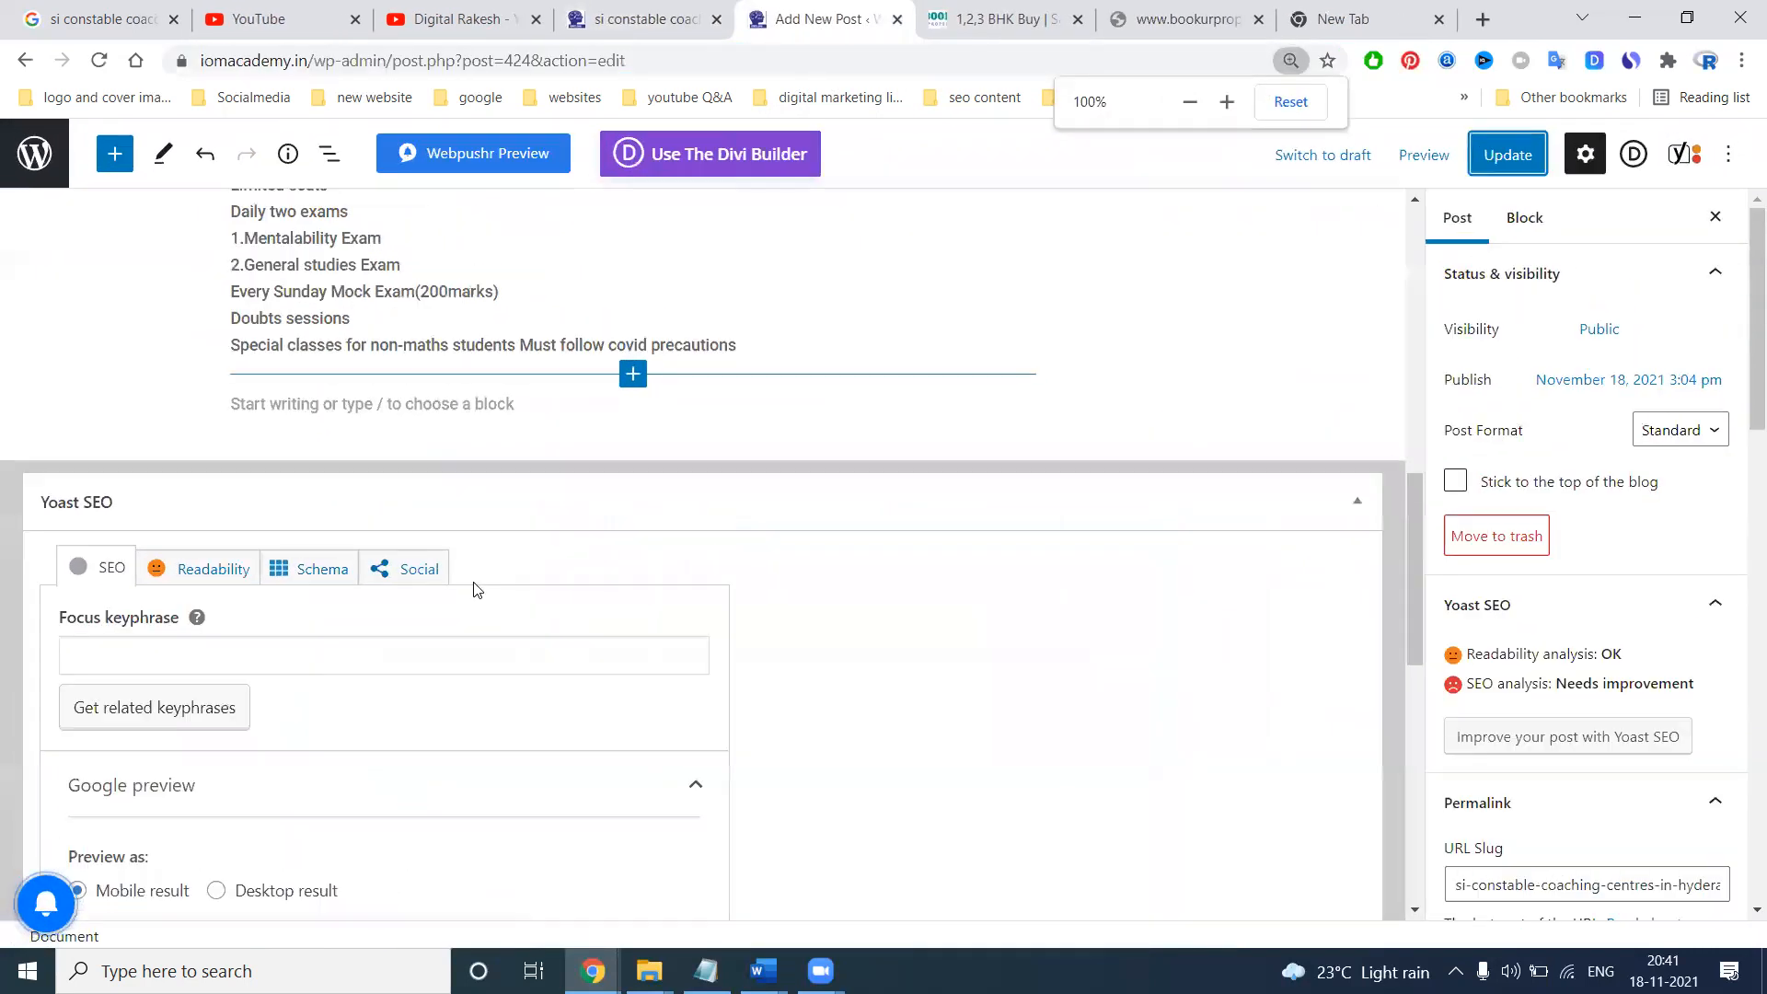
click(183, 570)
scroll(318, 583, down, 2)
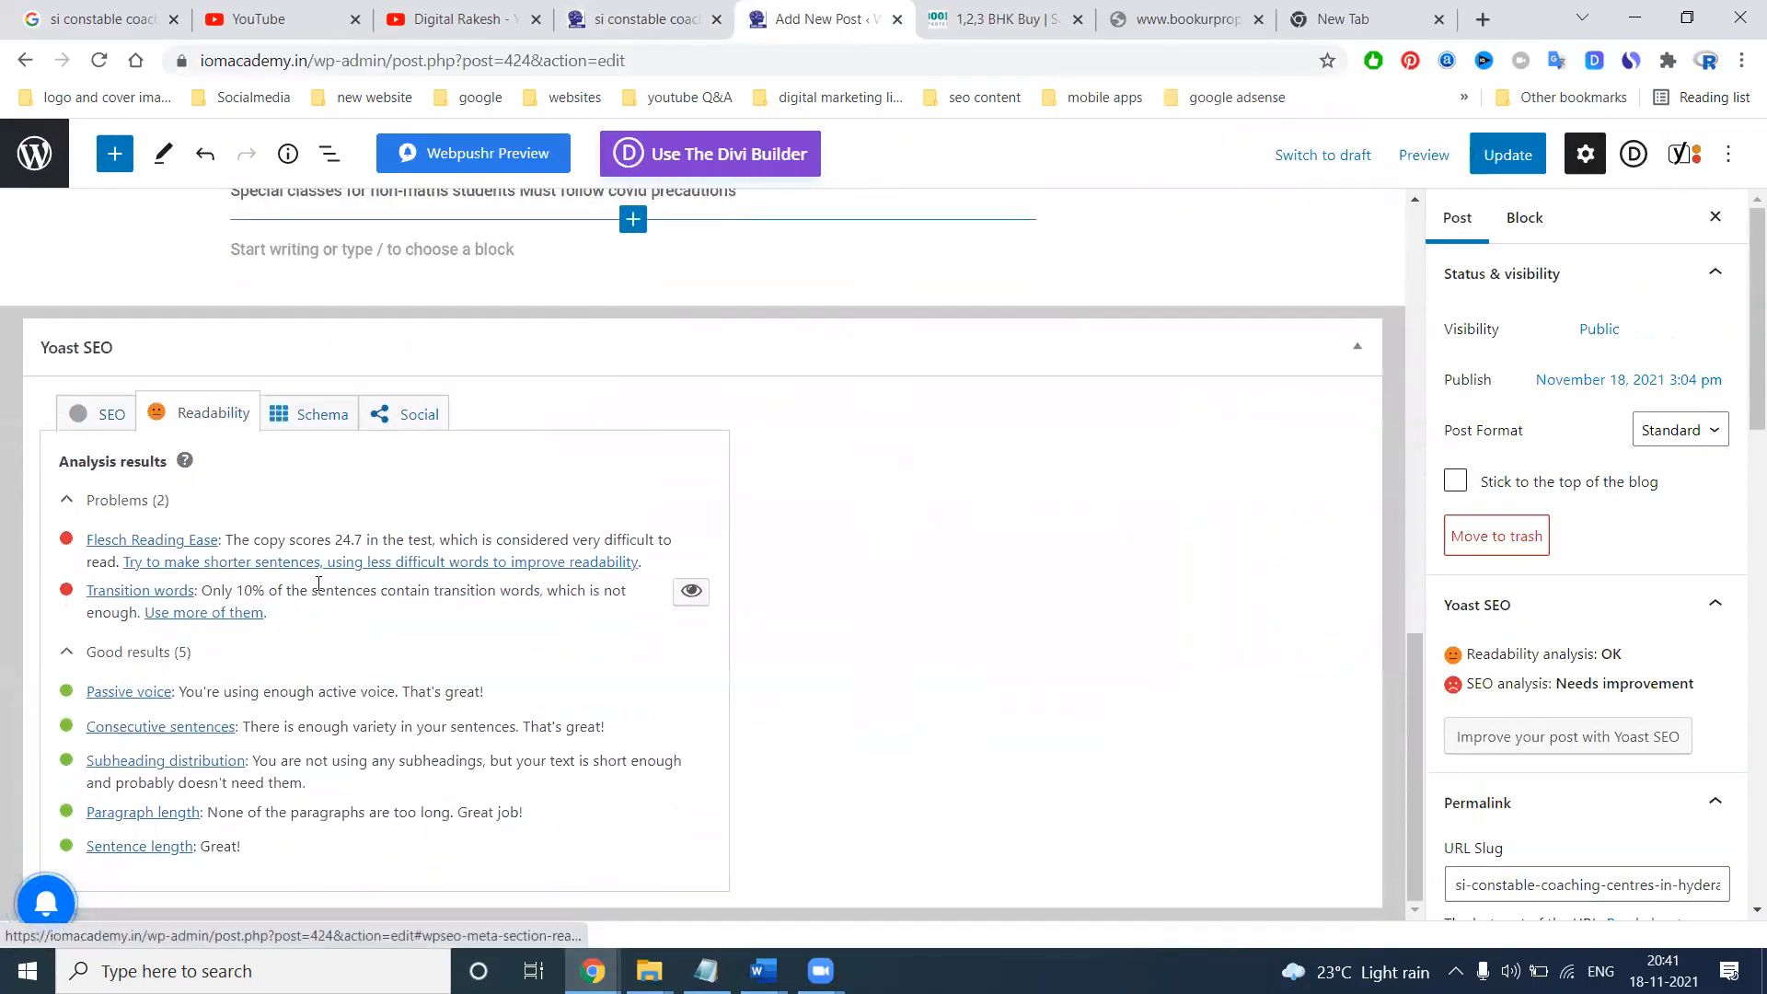
click(310, 414)
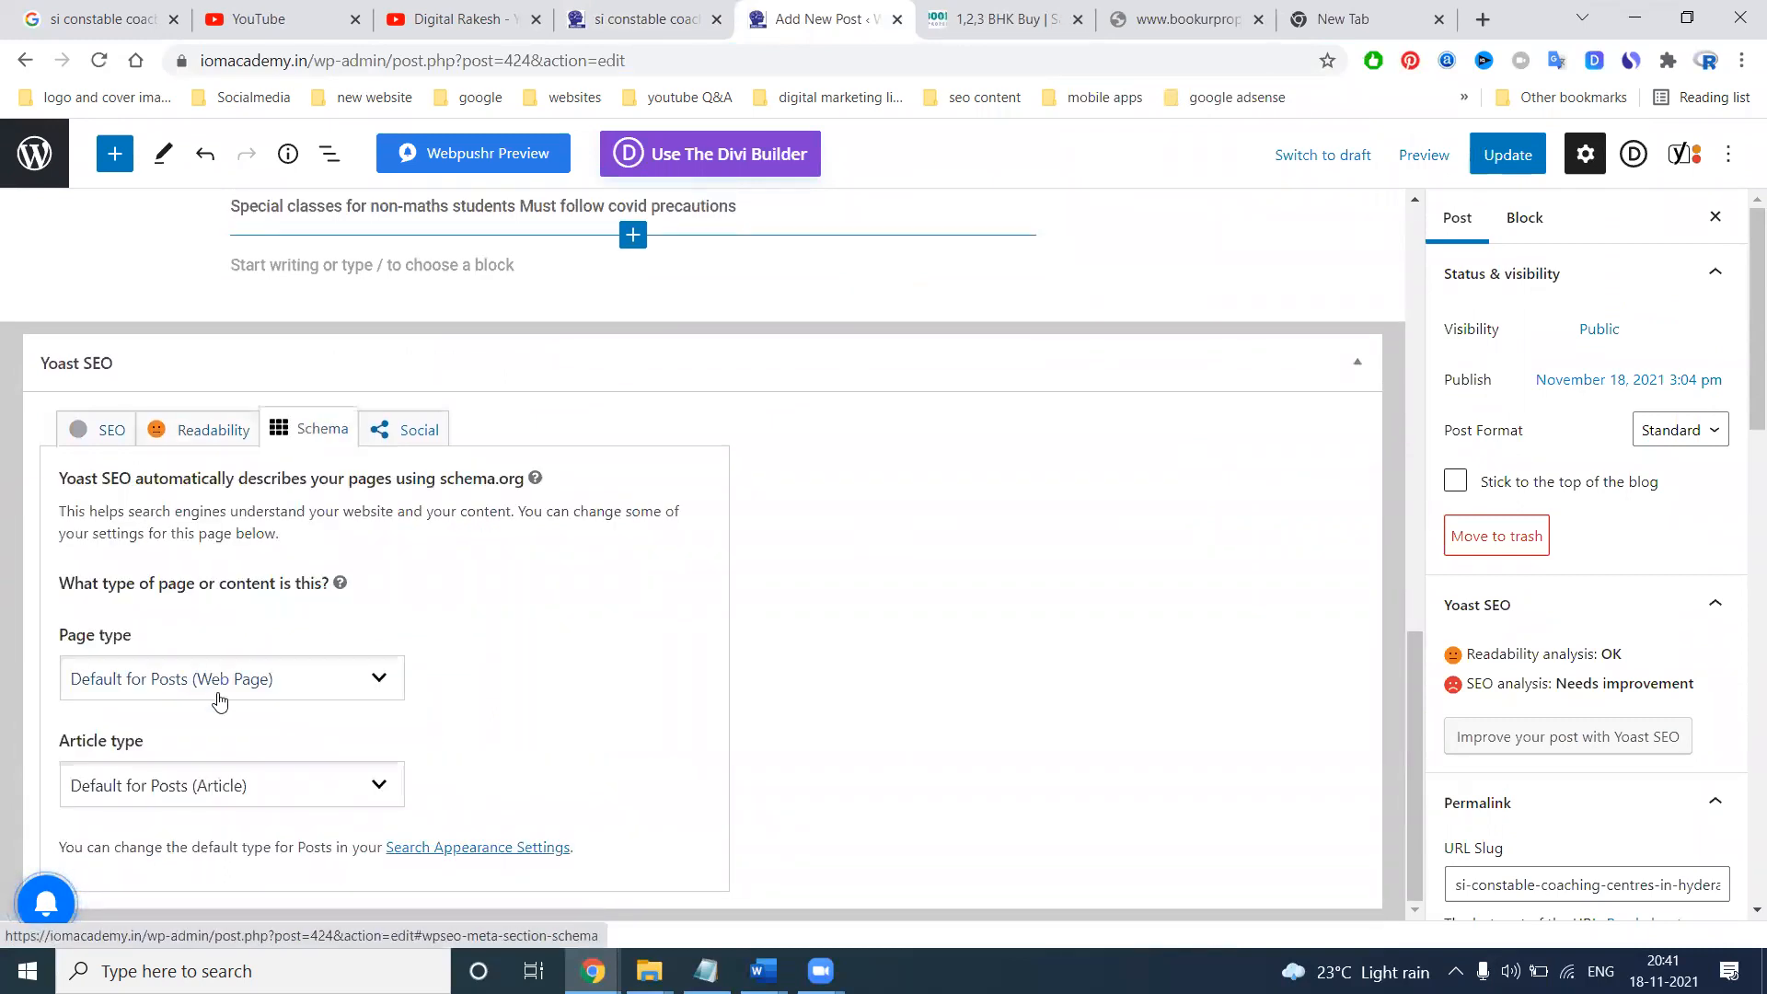
Review the Facebook and Twitter preview fields in Yoast's social settings for the post
click(402, 430)
scroll(460, 625, down, 3)
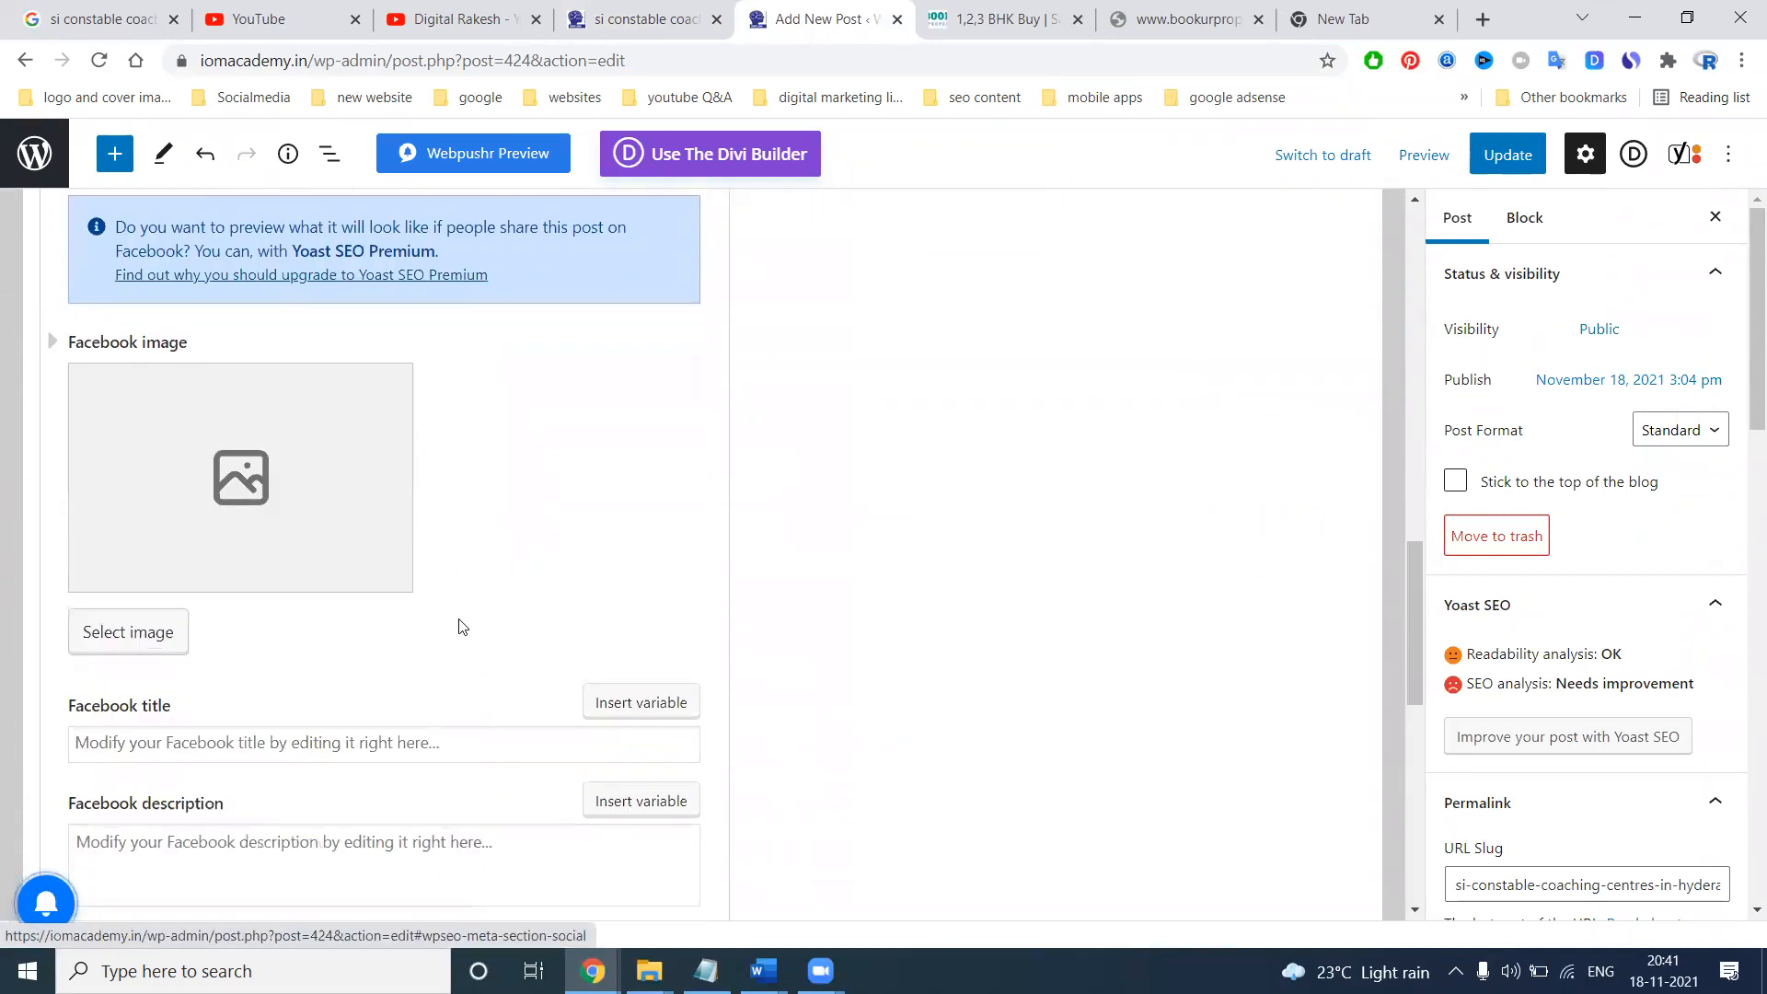
scroll(313, 525, down, 3)
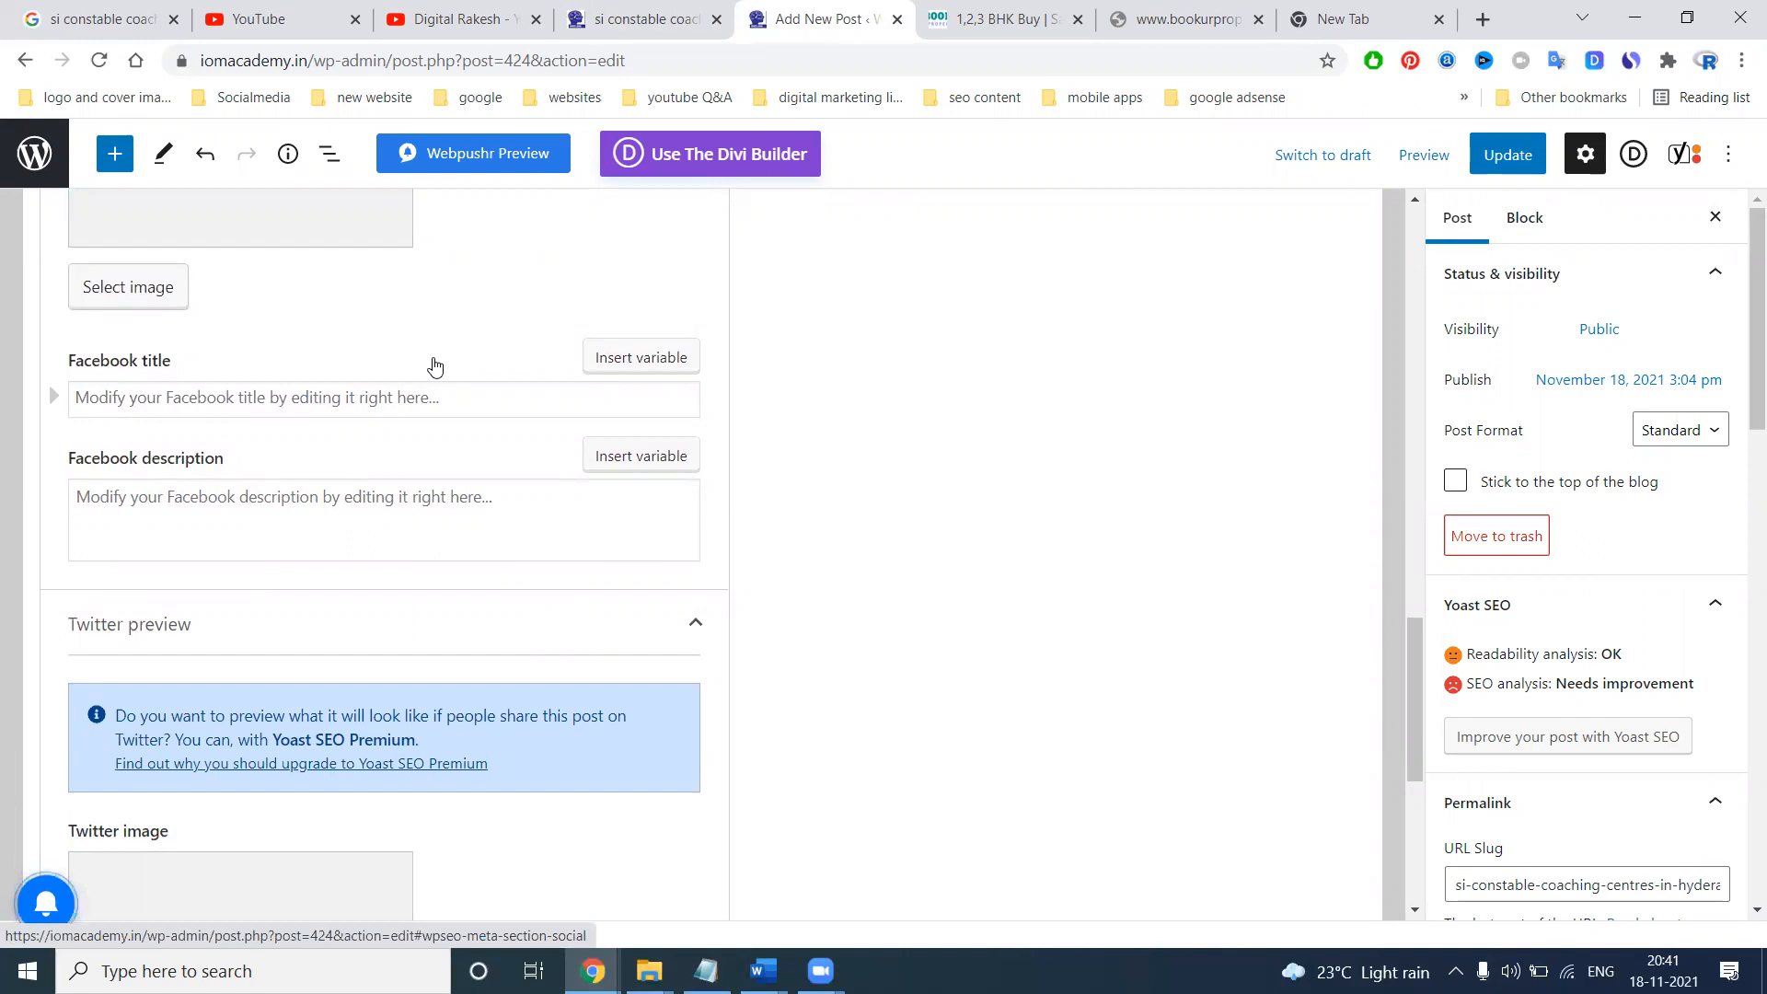
scroll(434, 366, up, 8)
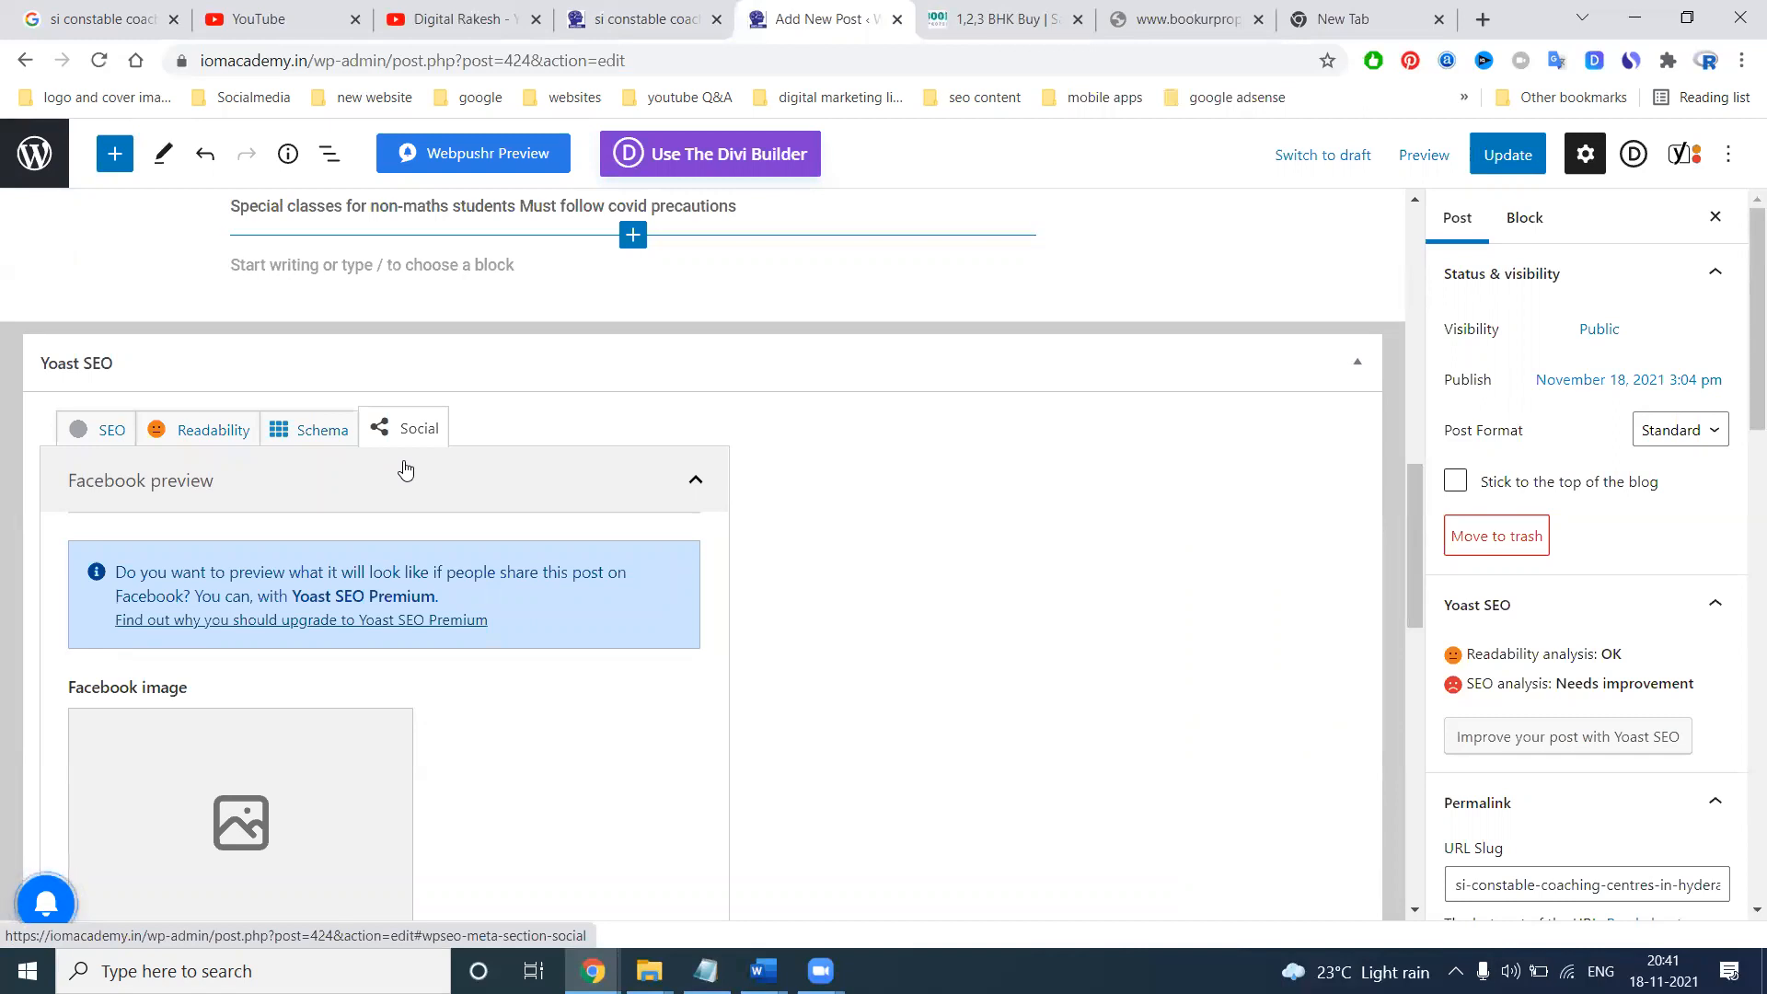
scroll(405, 470, down, 10)
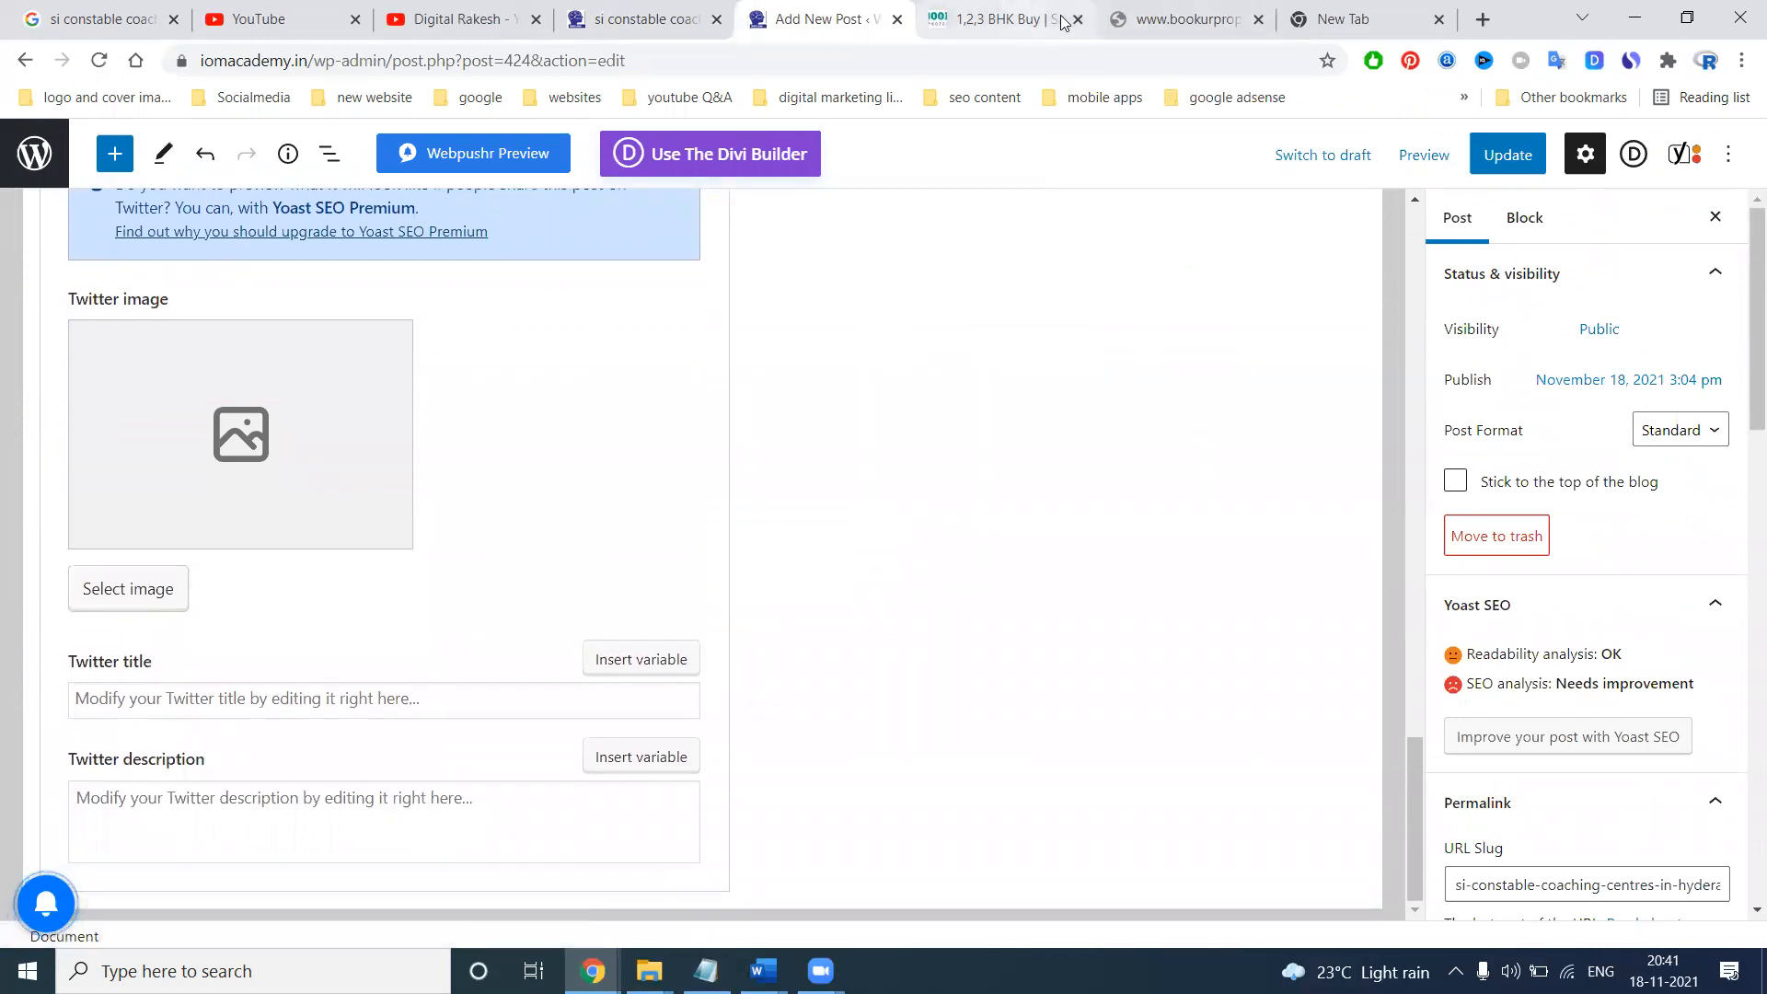
Reload the AIOSEO dashboard on the Book Ur Properties site and view the submenu for its posts
click(1210, 17)
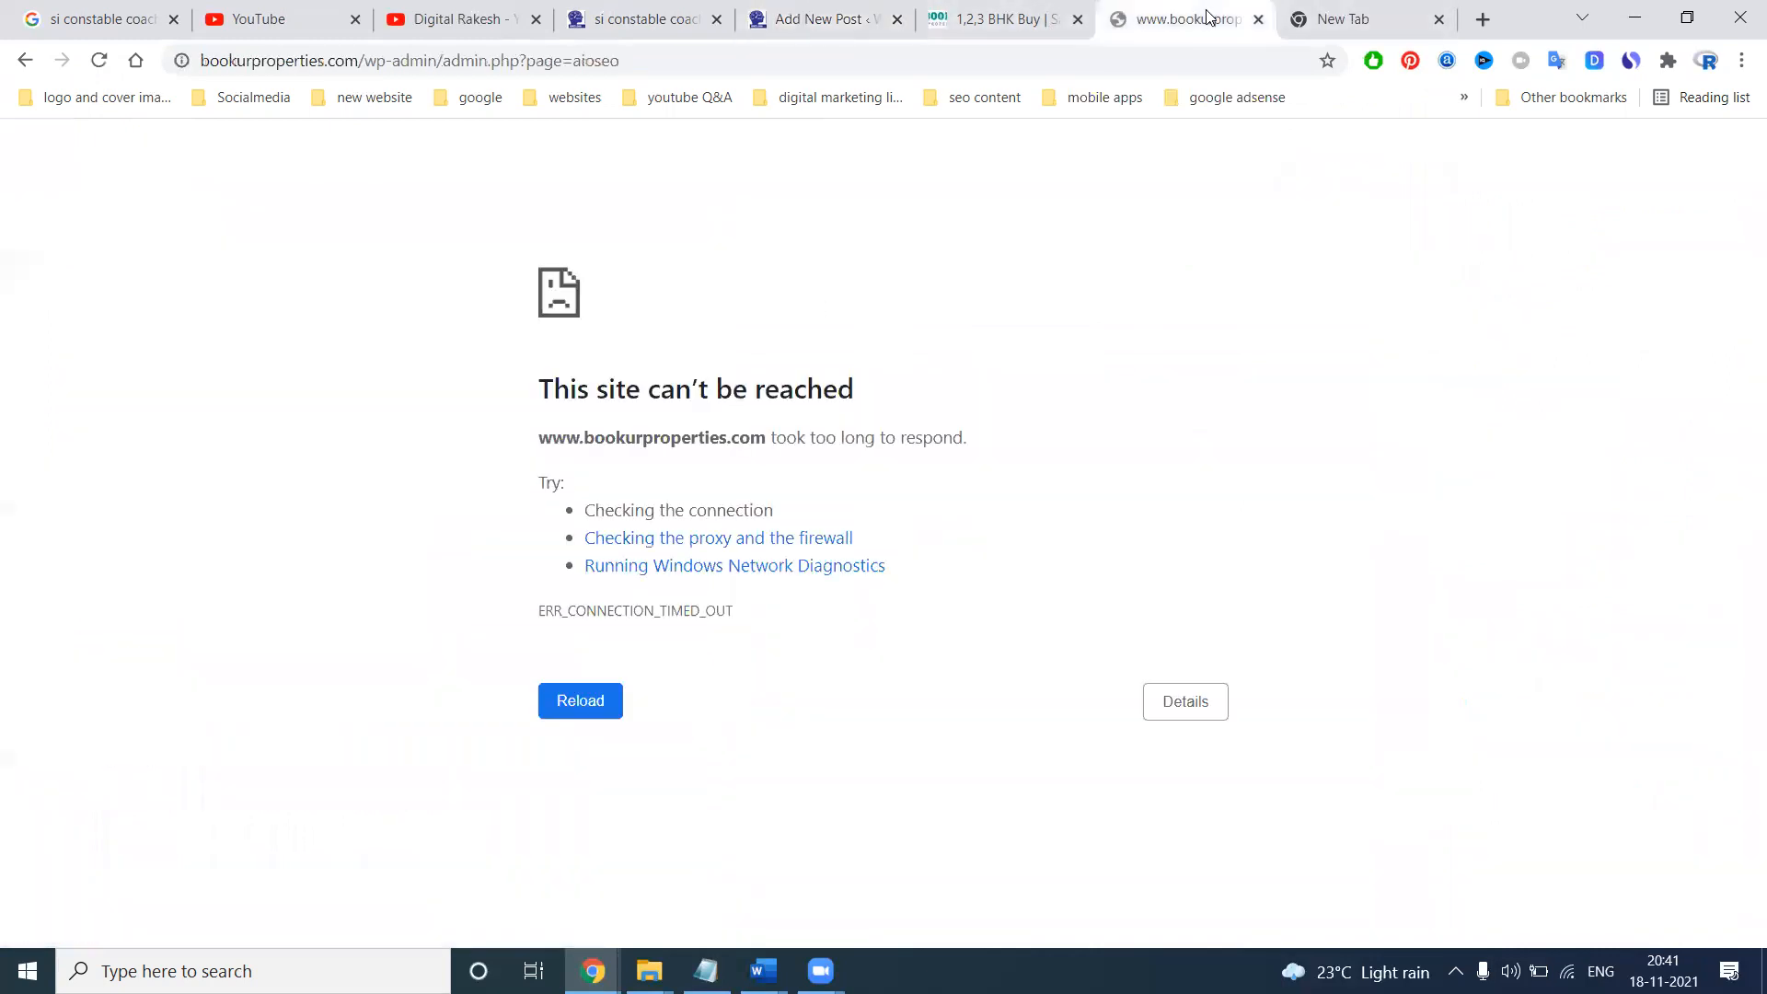
click(100, 61)
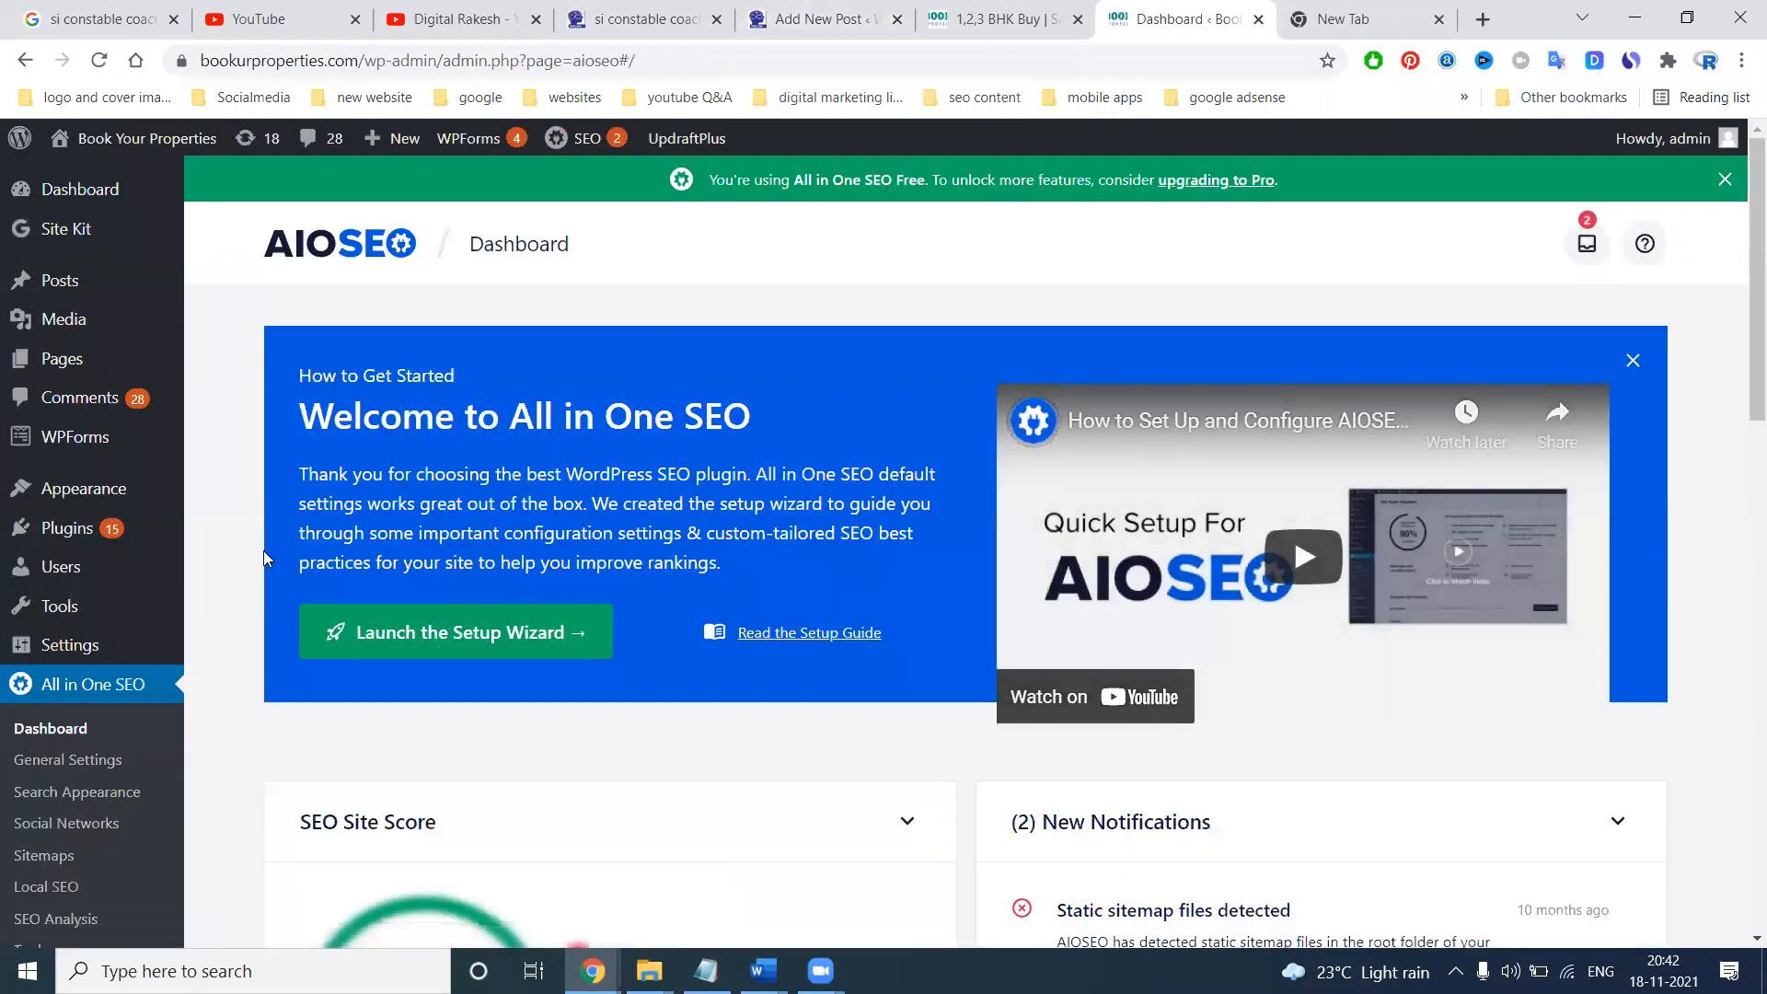
scroll(54, 355, down, 1)
scroll(53, 355, up, 1)
mouse_move(76, 293)
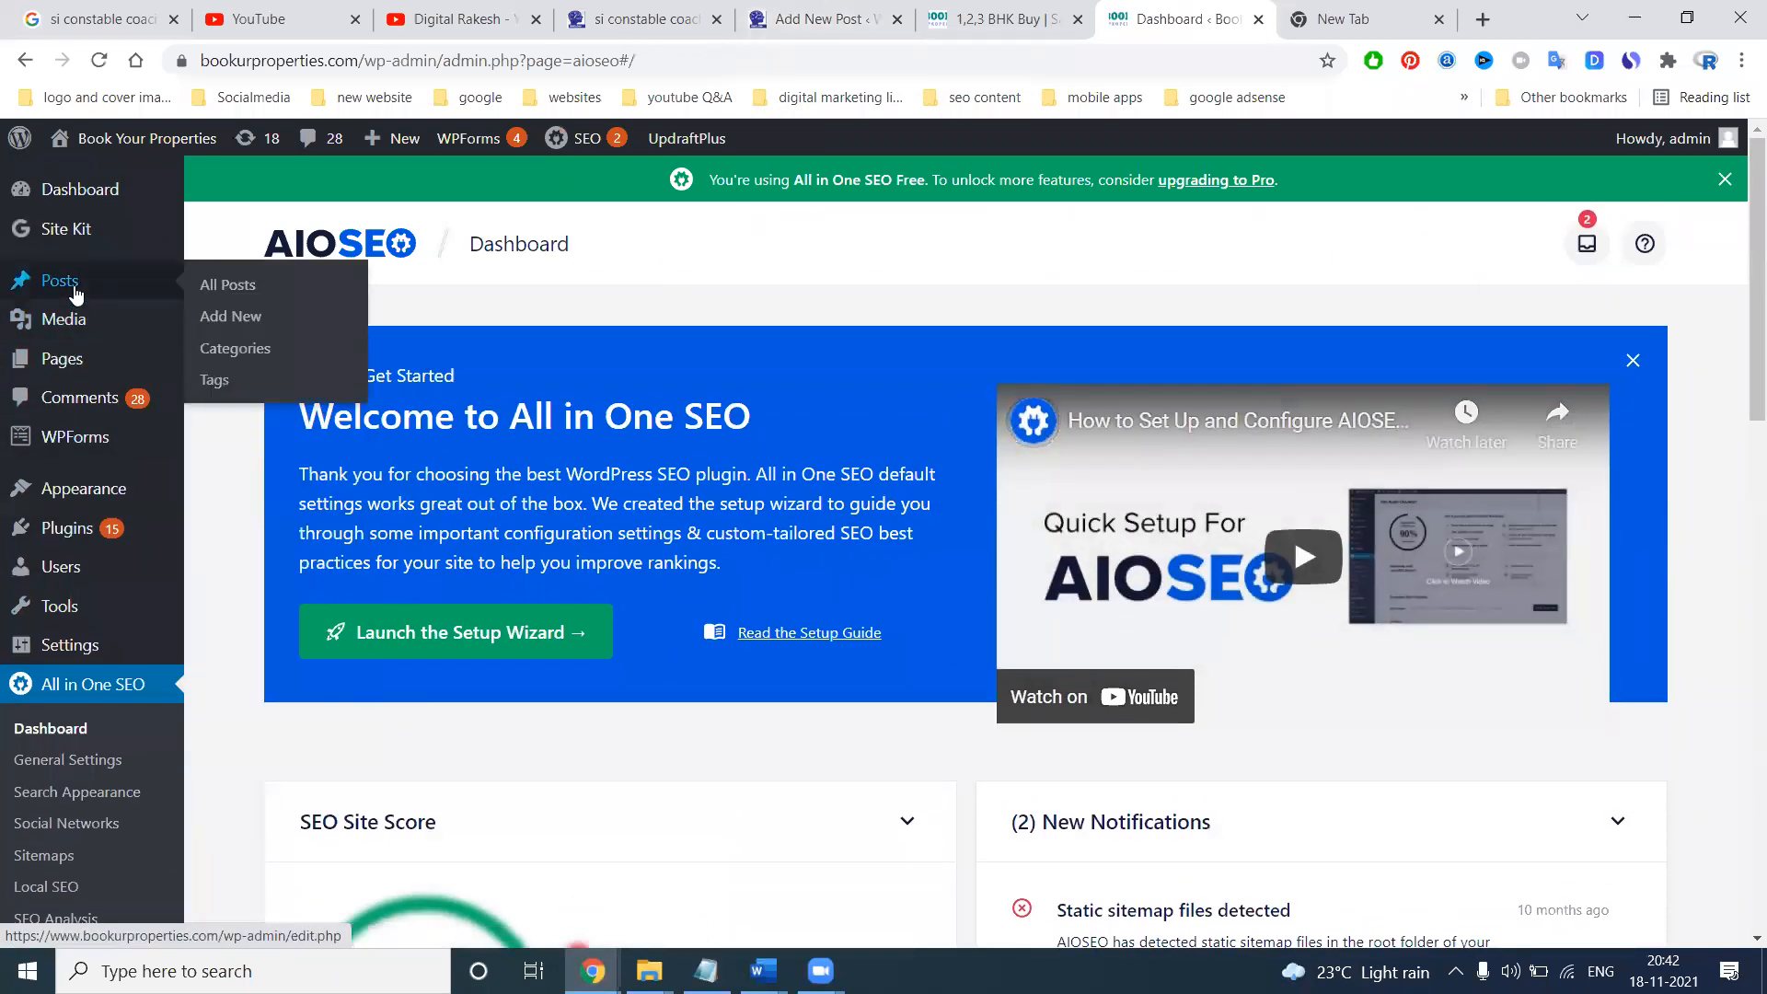
Go from the published SI constable post to the IOM Academy home page
click(605, 16)
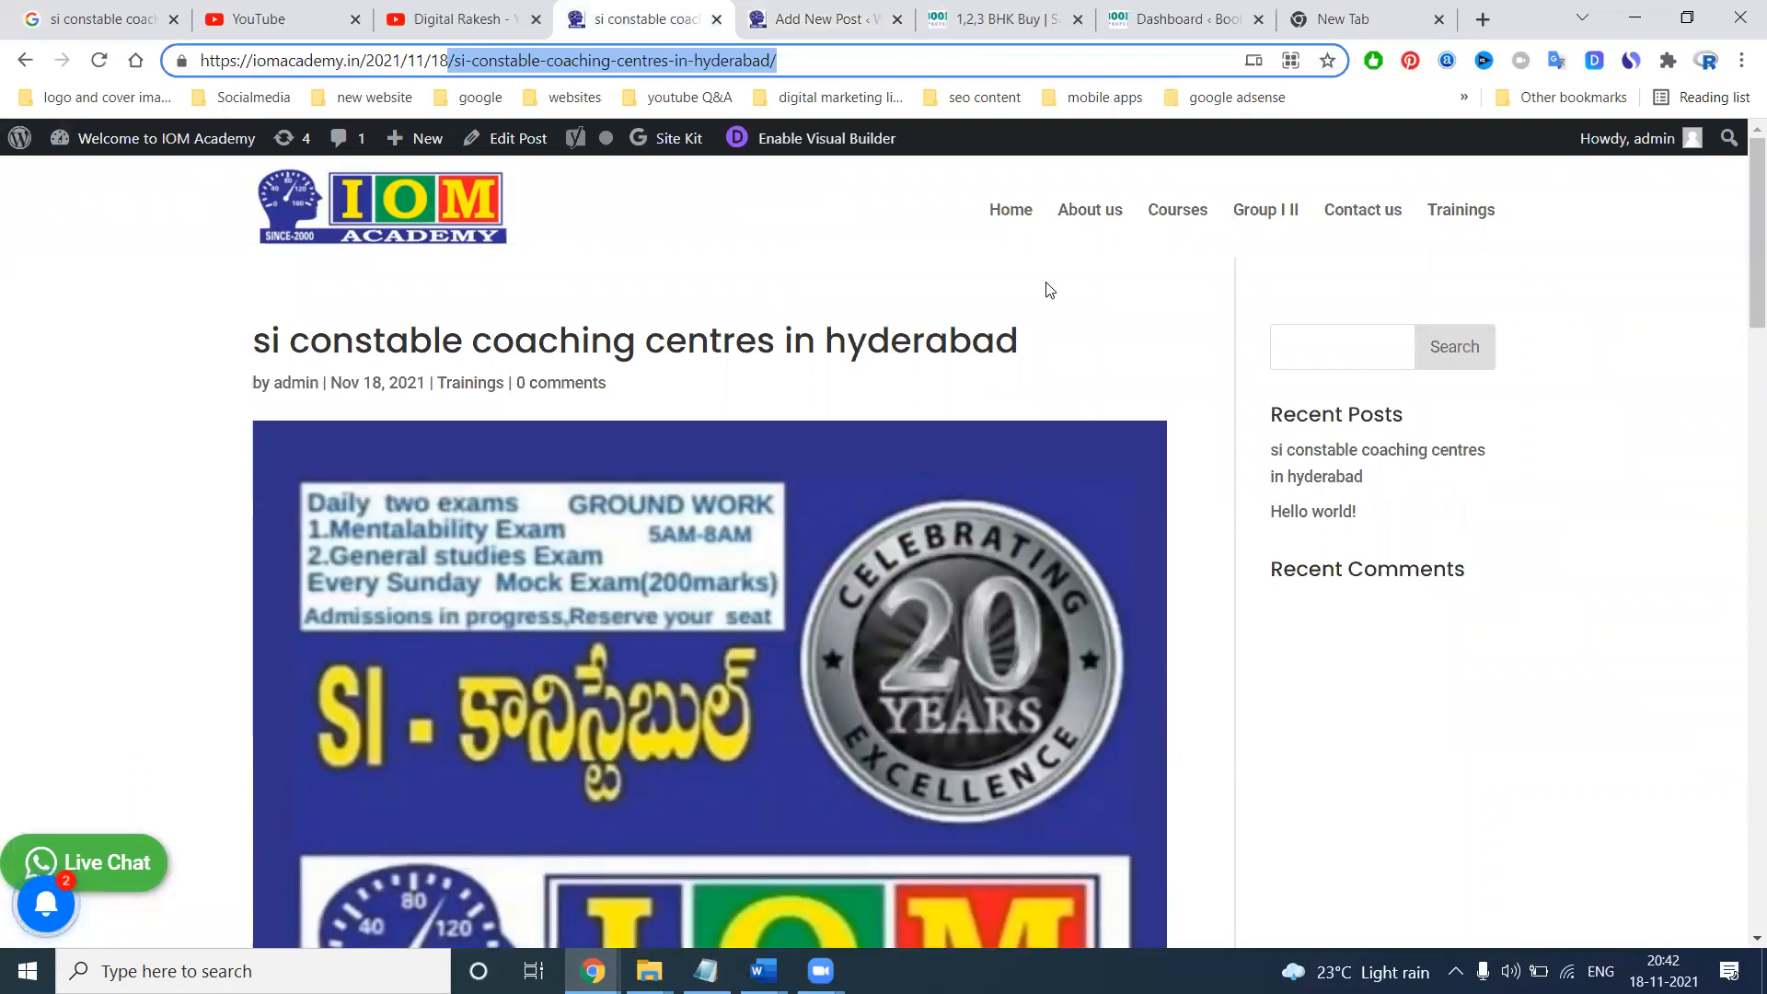
click(1003, 212)
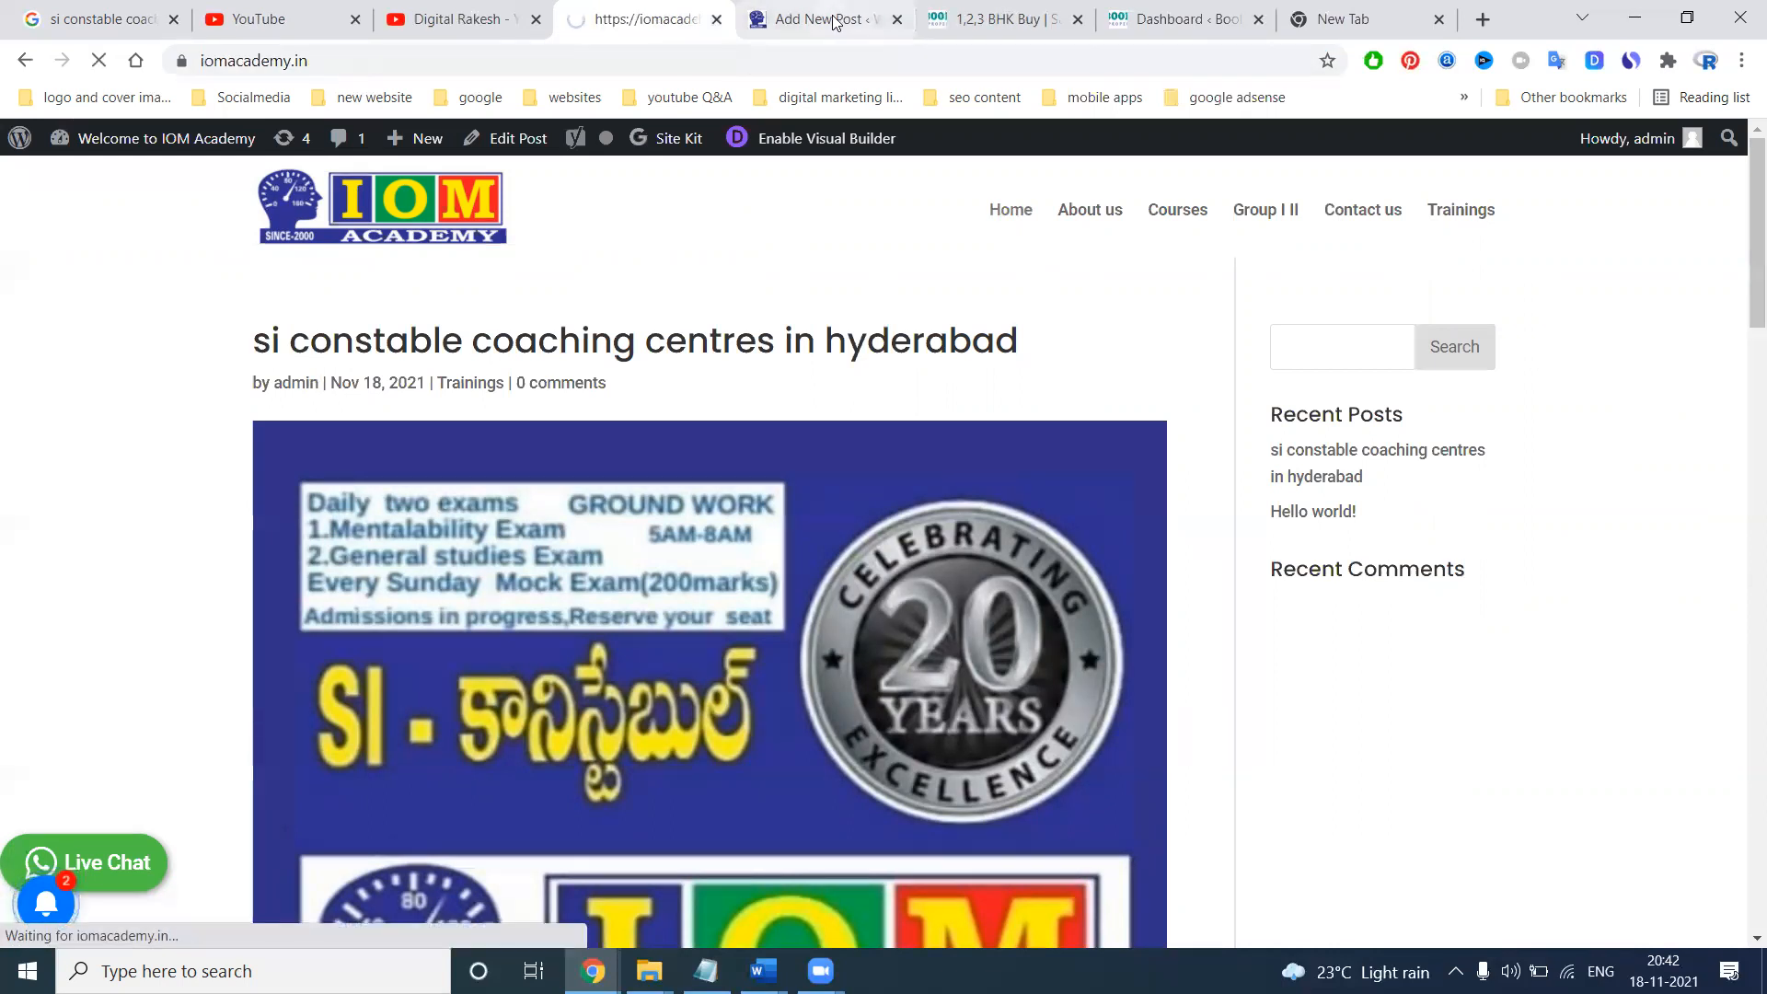
Return to the SI constable post's editor, go to the posts list and start a new post
click(819, 18)
scroll(147, 396, up, 3)
scroll(135, 452, up, 8)
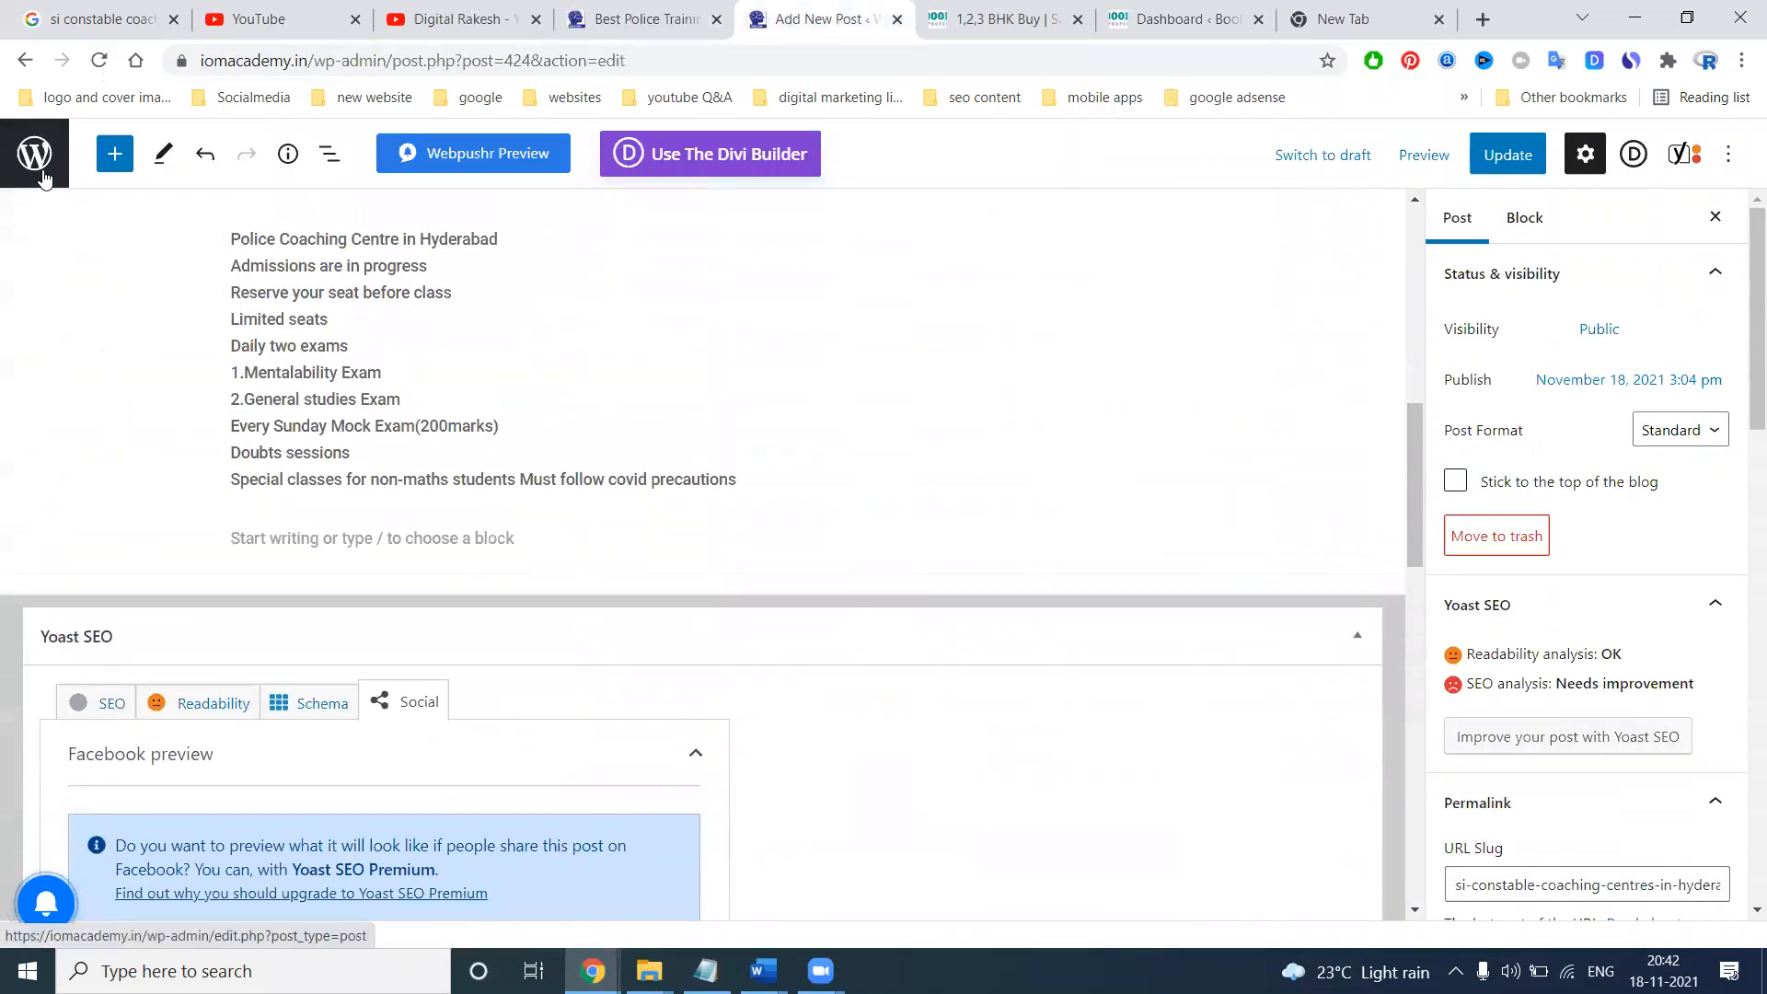
click(41, 166)
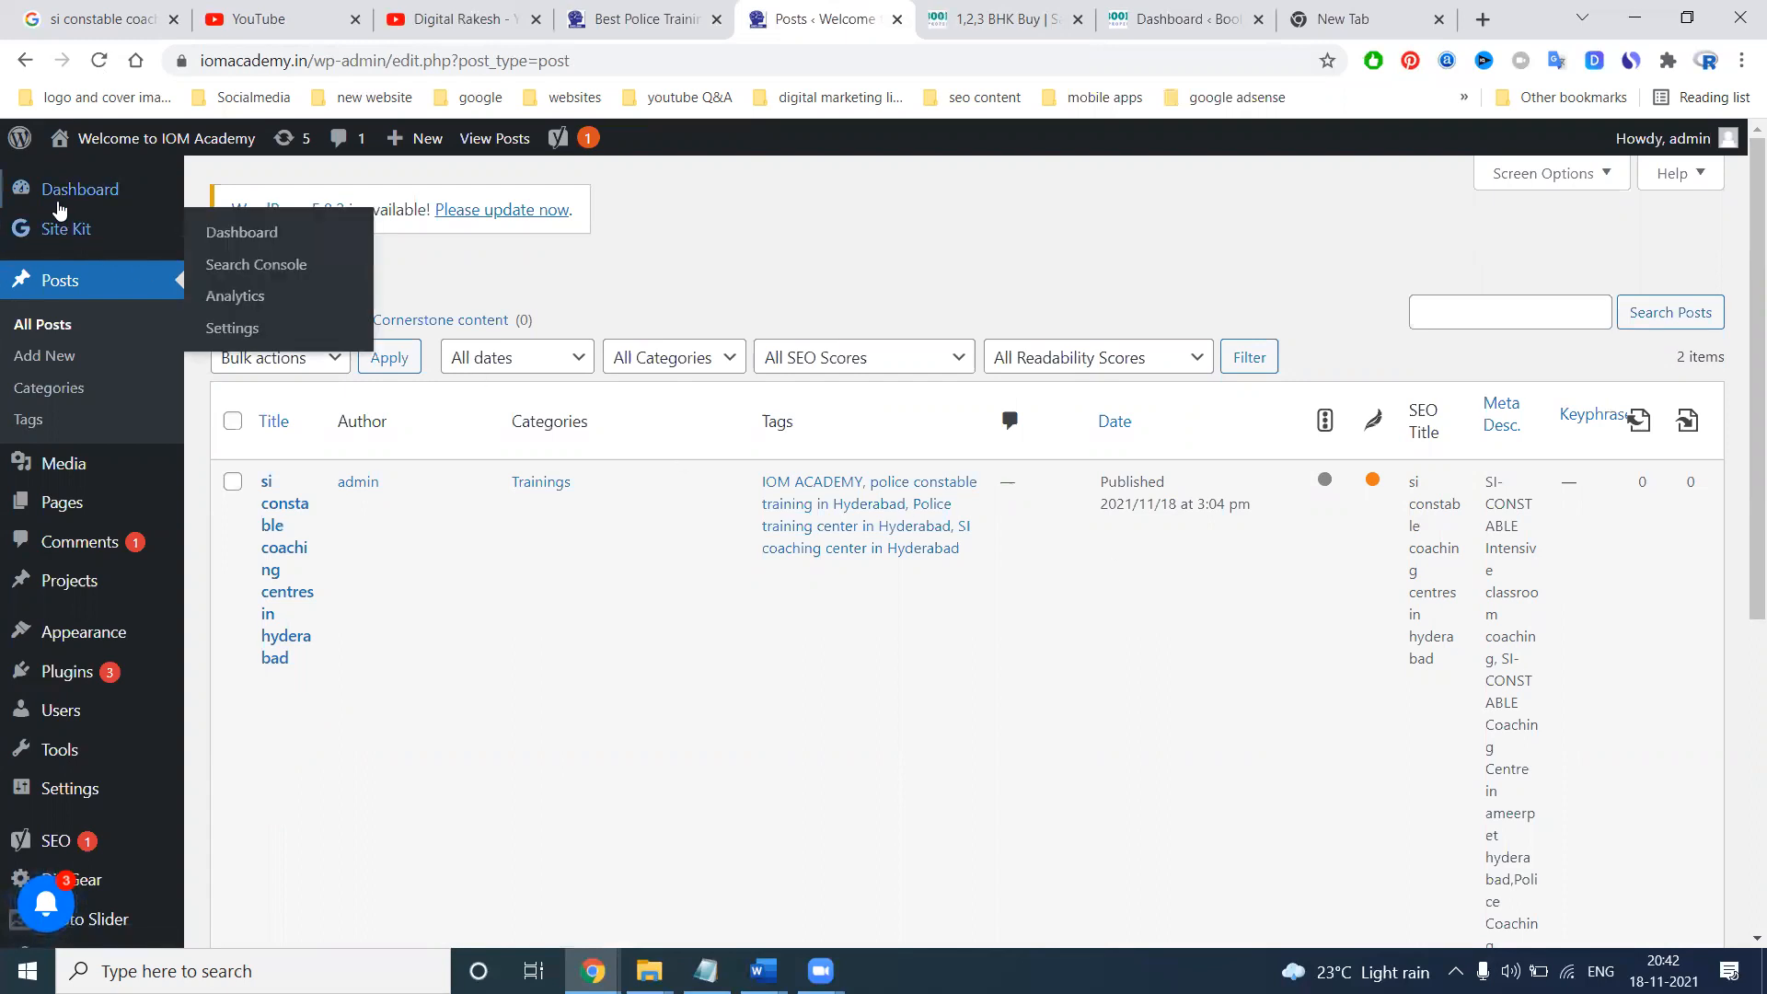
click(331, 275)
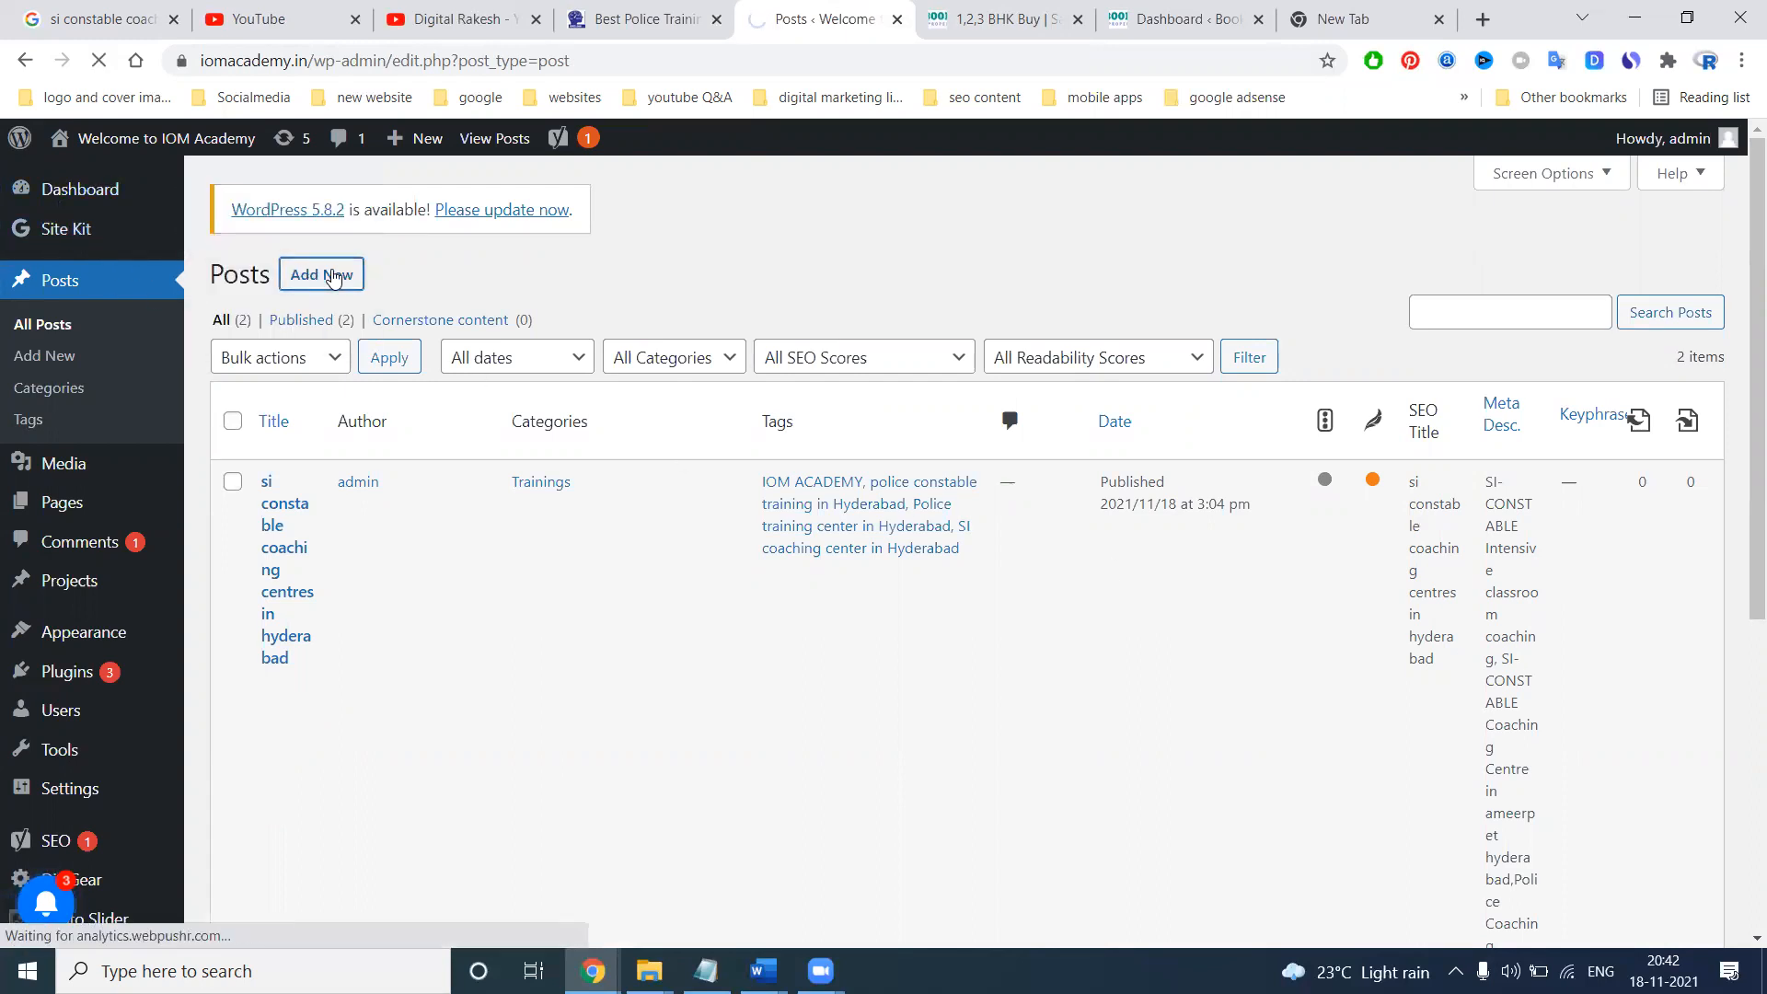
Switch to the ads content notes and copy the line "Group -I, II Intensive classroom coaching"
mouse_move(762, 971)
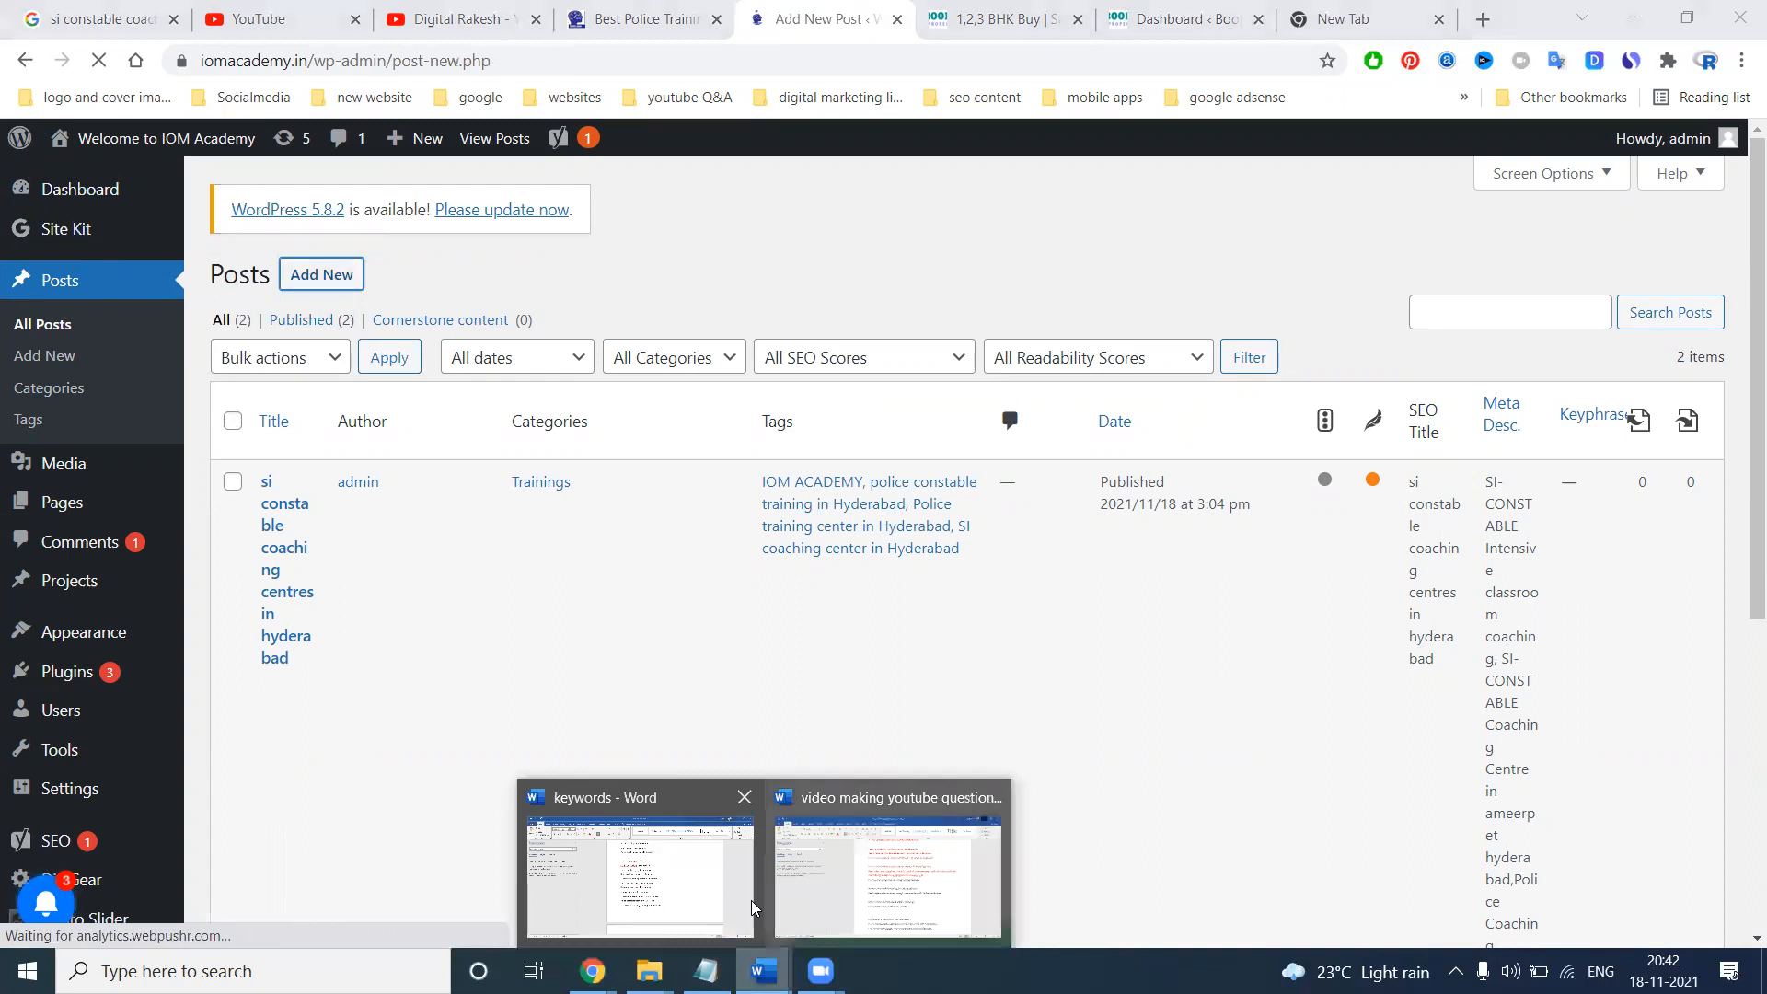
click(751, 900)
click(721, 959)
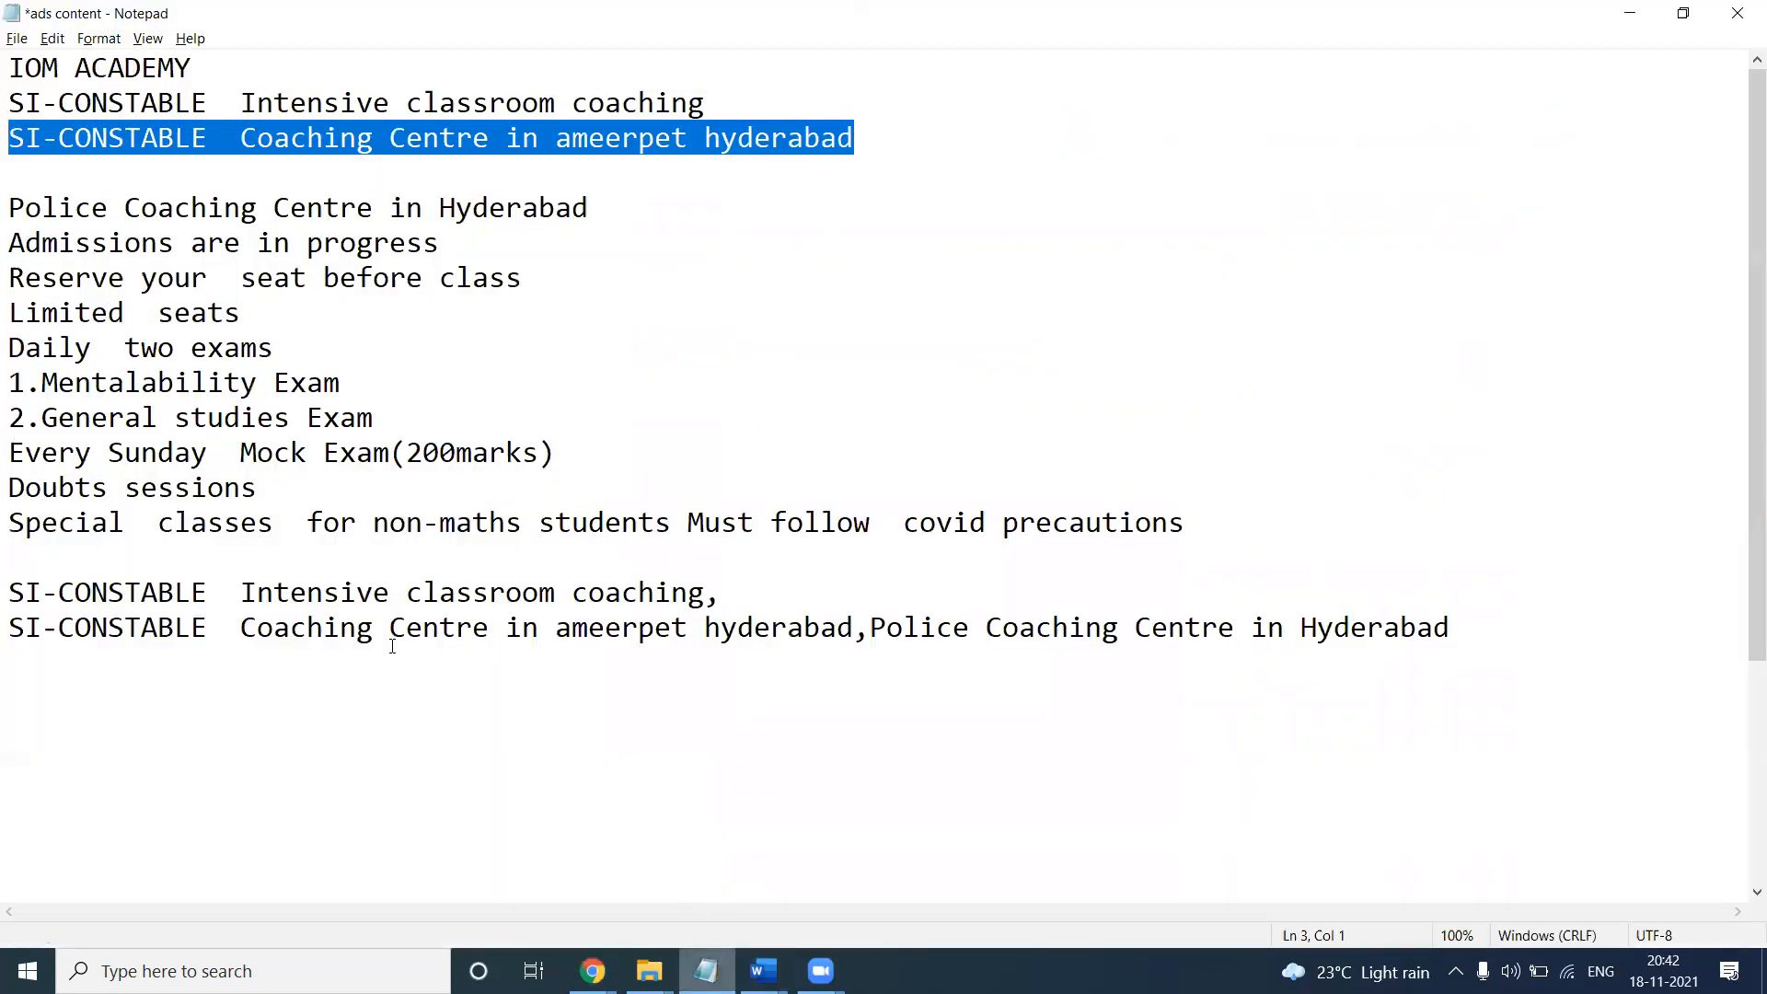
scroll(392, 647, down, 3)
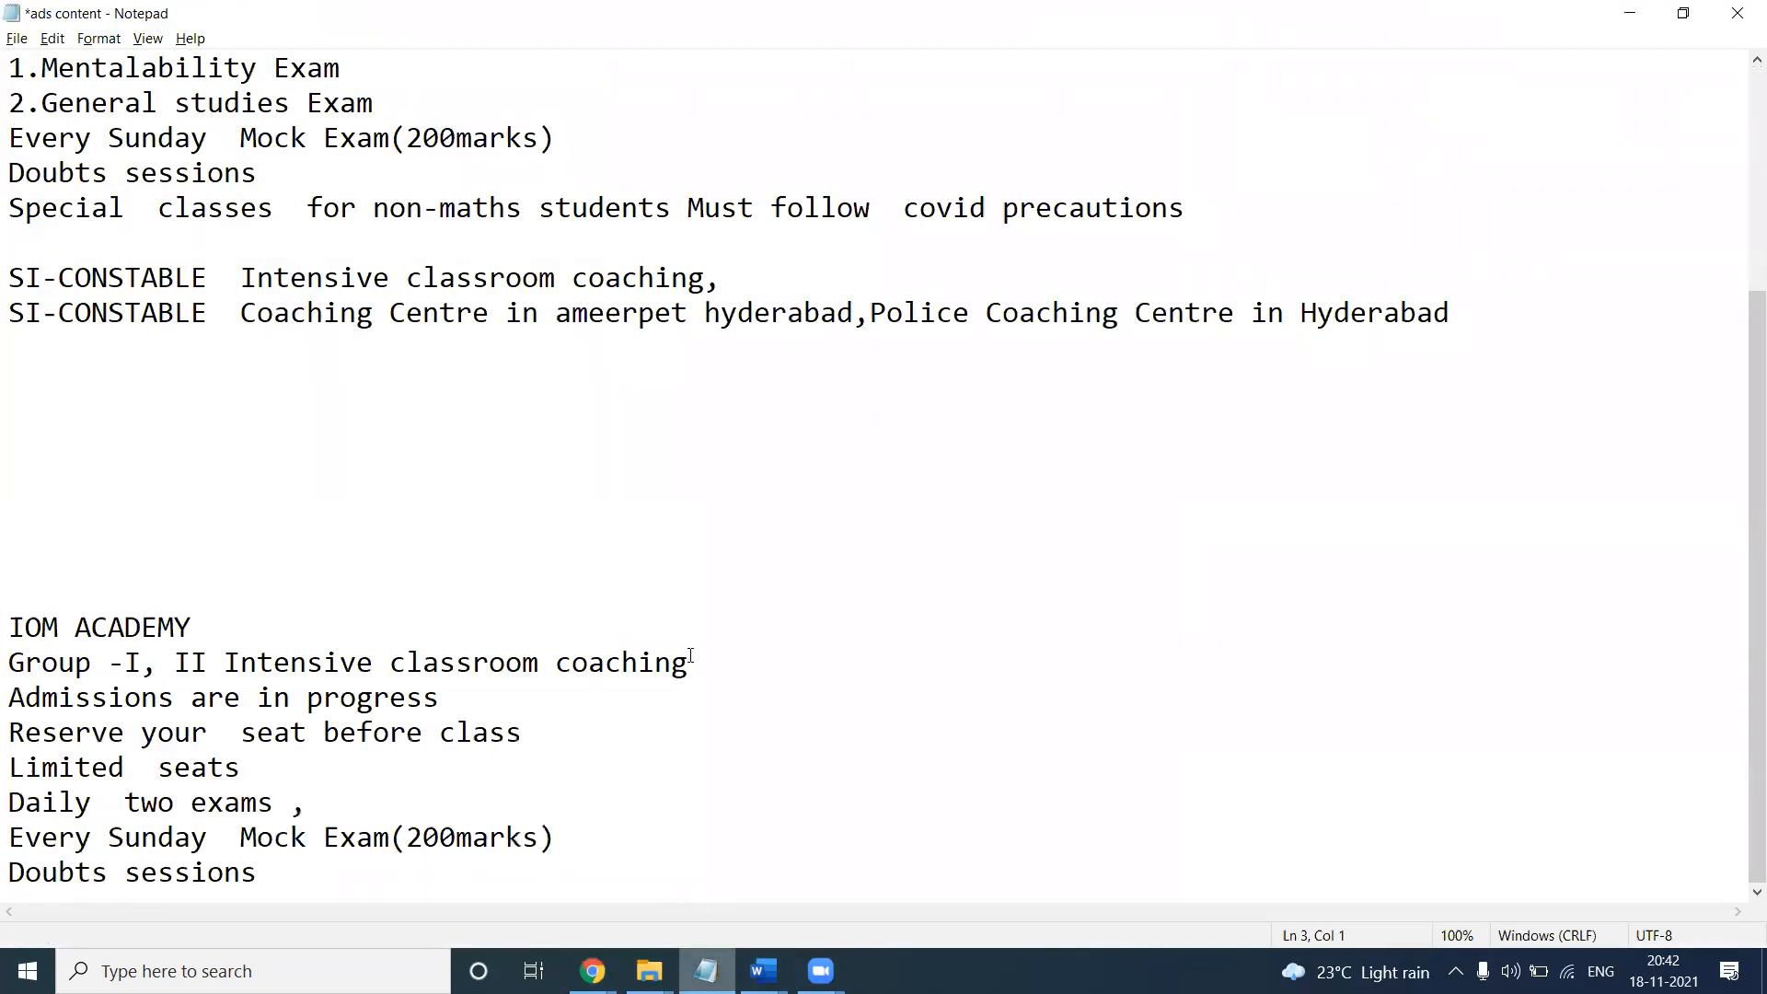
drag(692, 668, 9, 677)
key(ctrl+c)
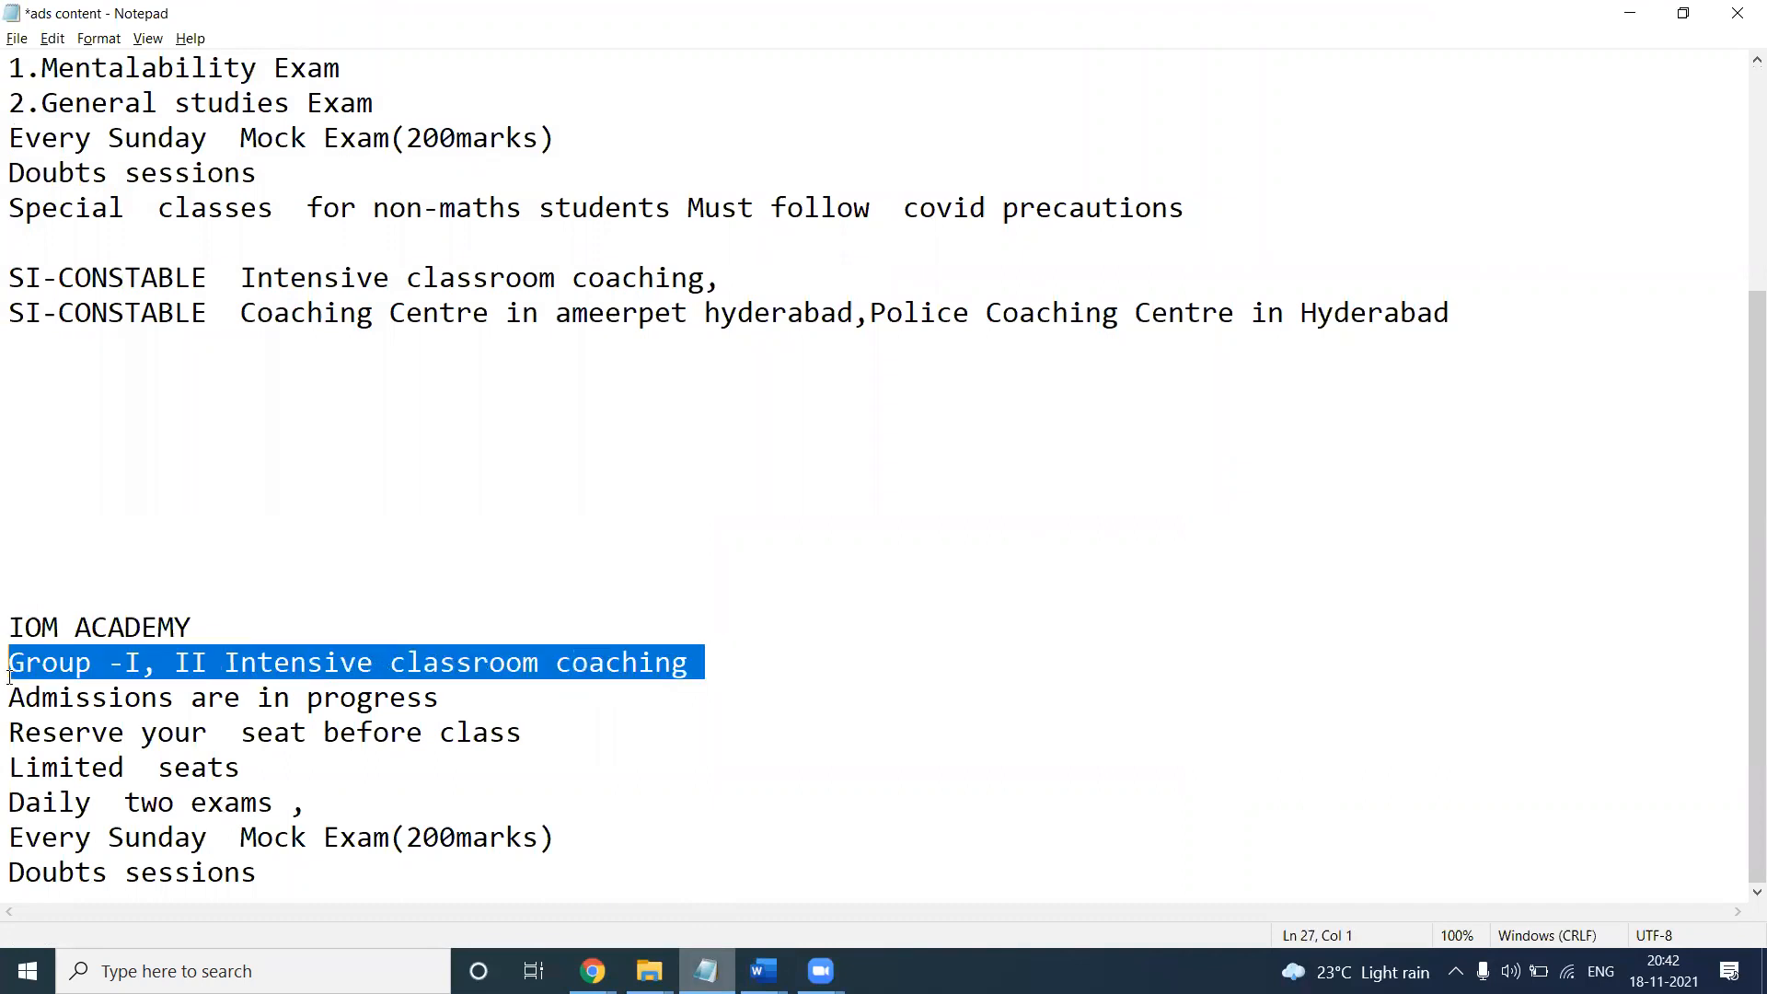
Search Google for "Group -I, II Intensive classroom coaching" in the existing search tab and look over the results
click(593, 971)
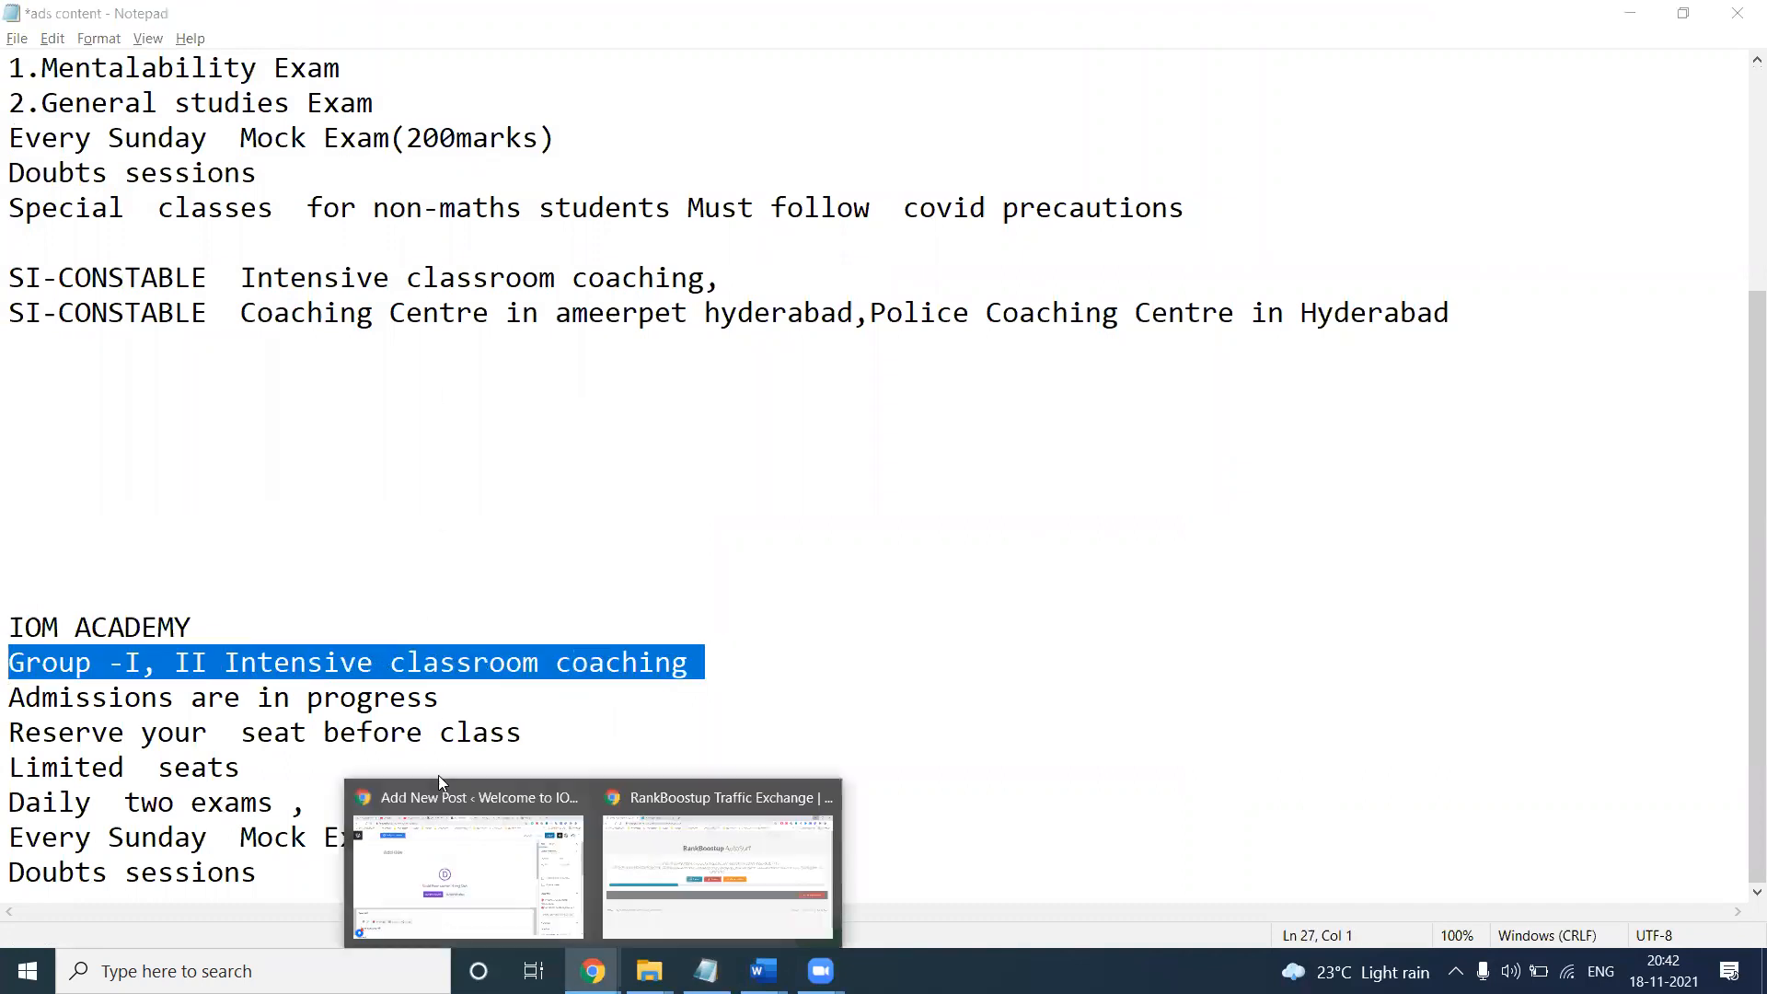
click(477, 837)
click(99, 20)
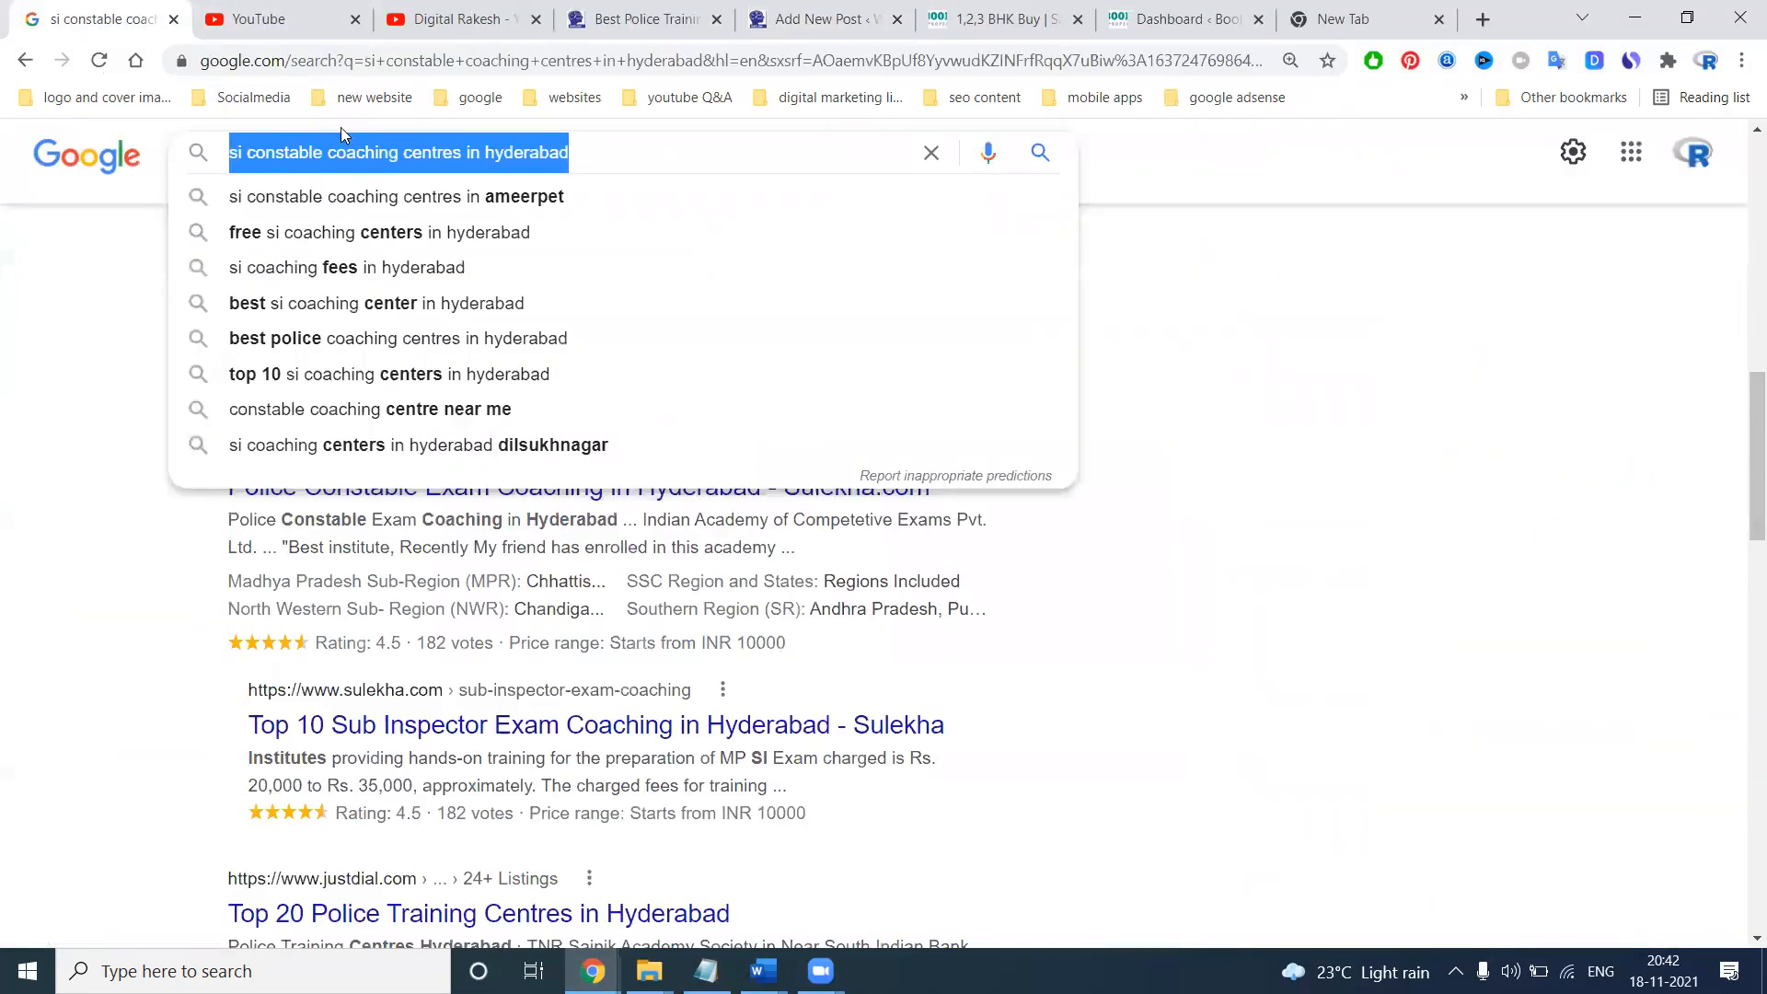
key(ctrl+v)
key(Return)
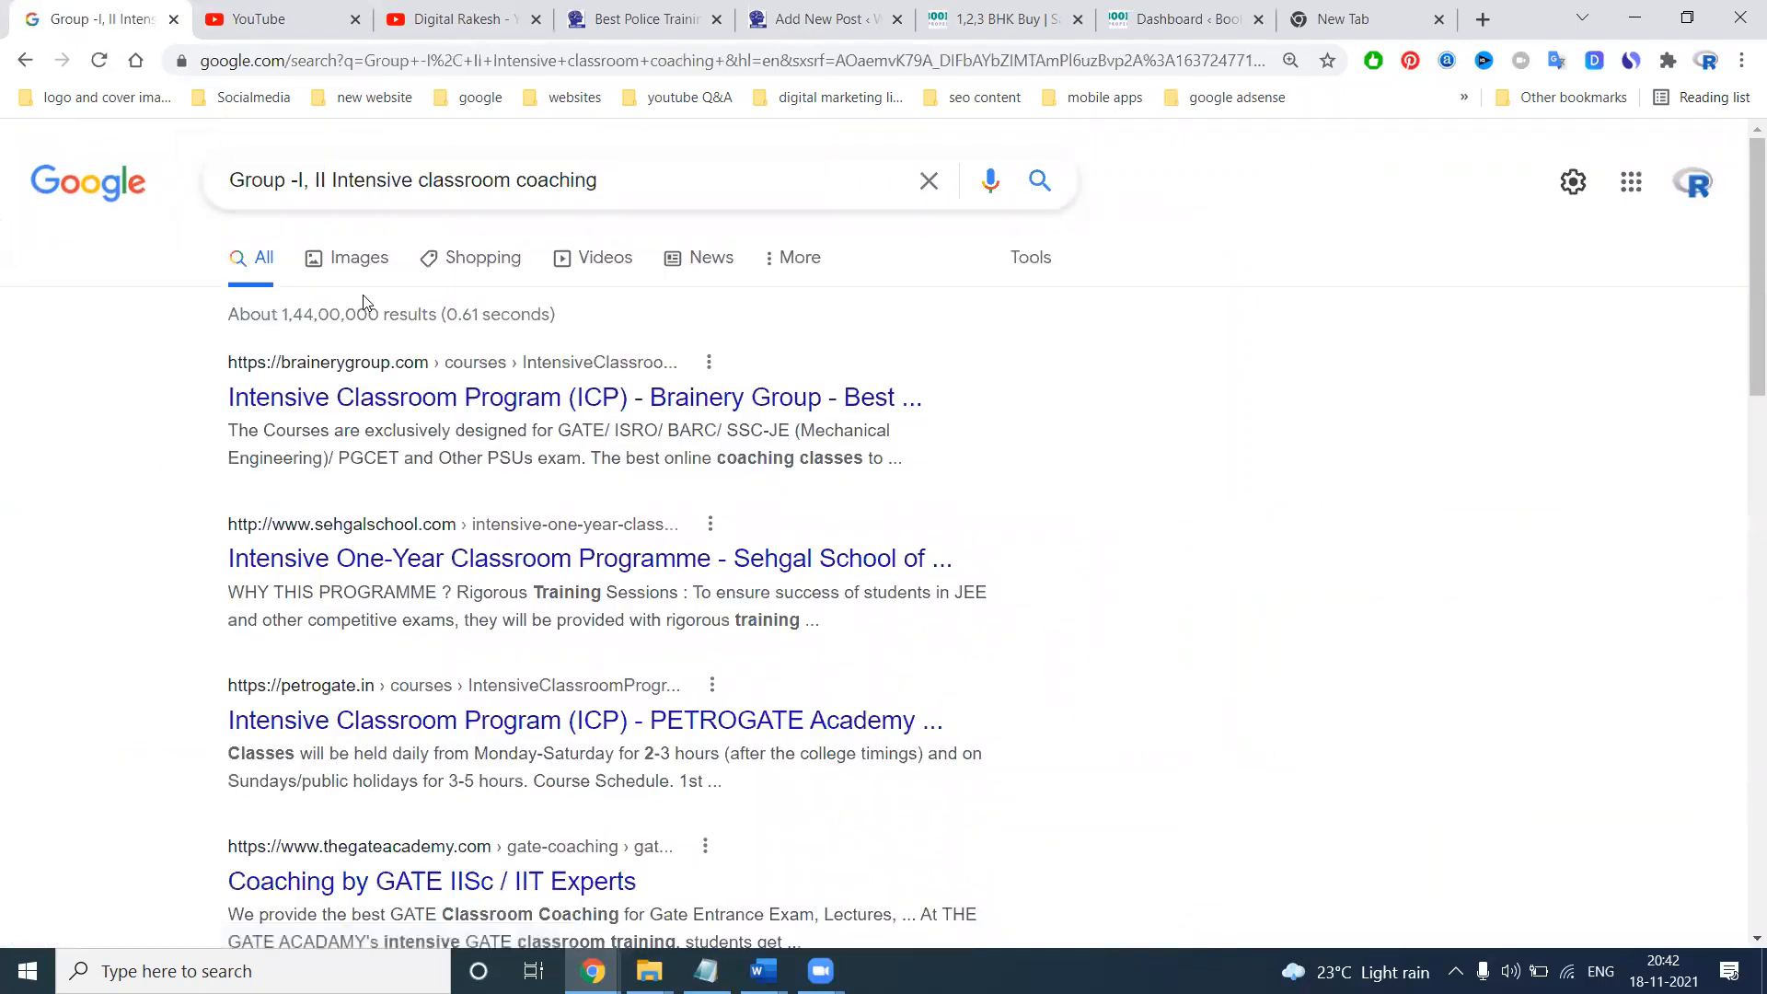
scroll(375, 380, down, 1)
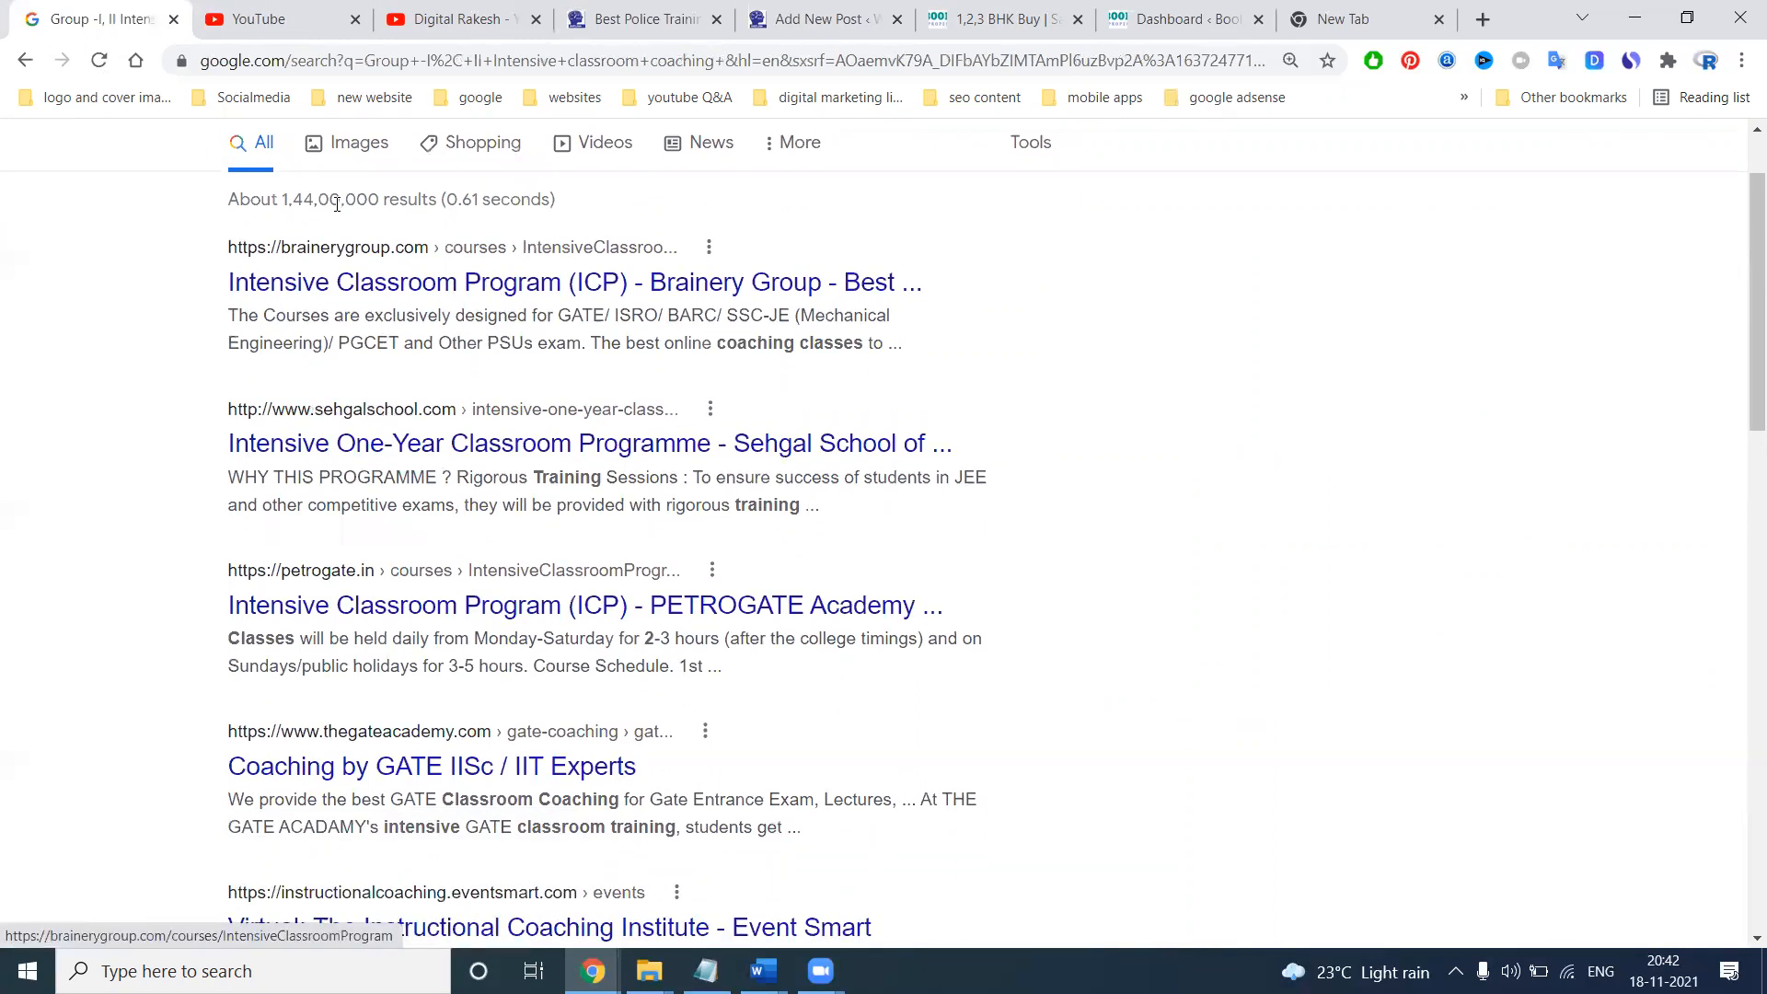
scroll(314, 187, up, 1)
Refine the Google search to "Group 1 and 2 Intensive classroom coaching" and look through the results
drag(327, 177, 288, 178)
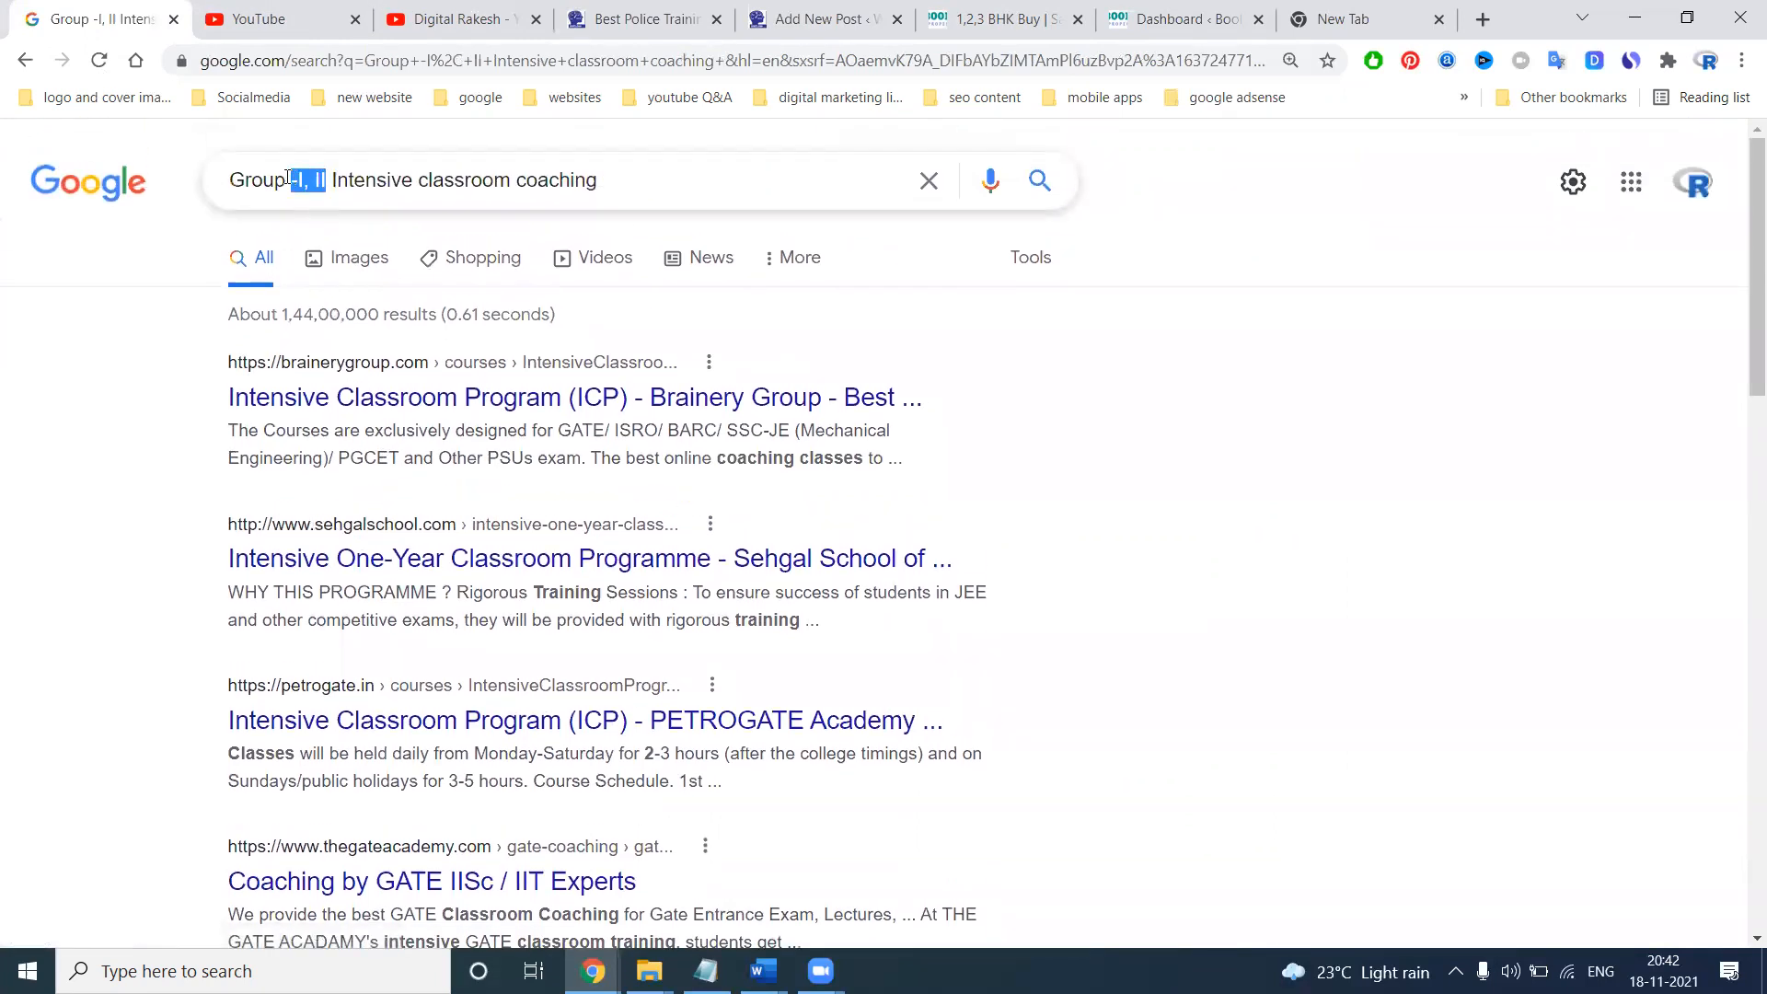
text(1and 2)
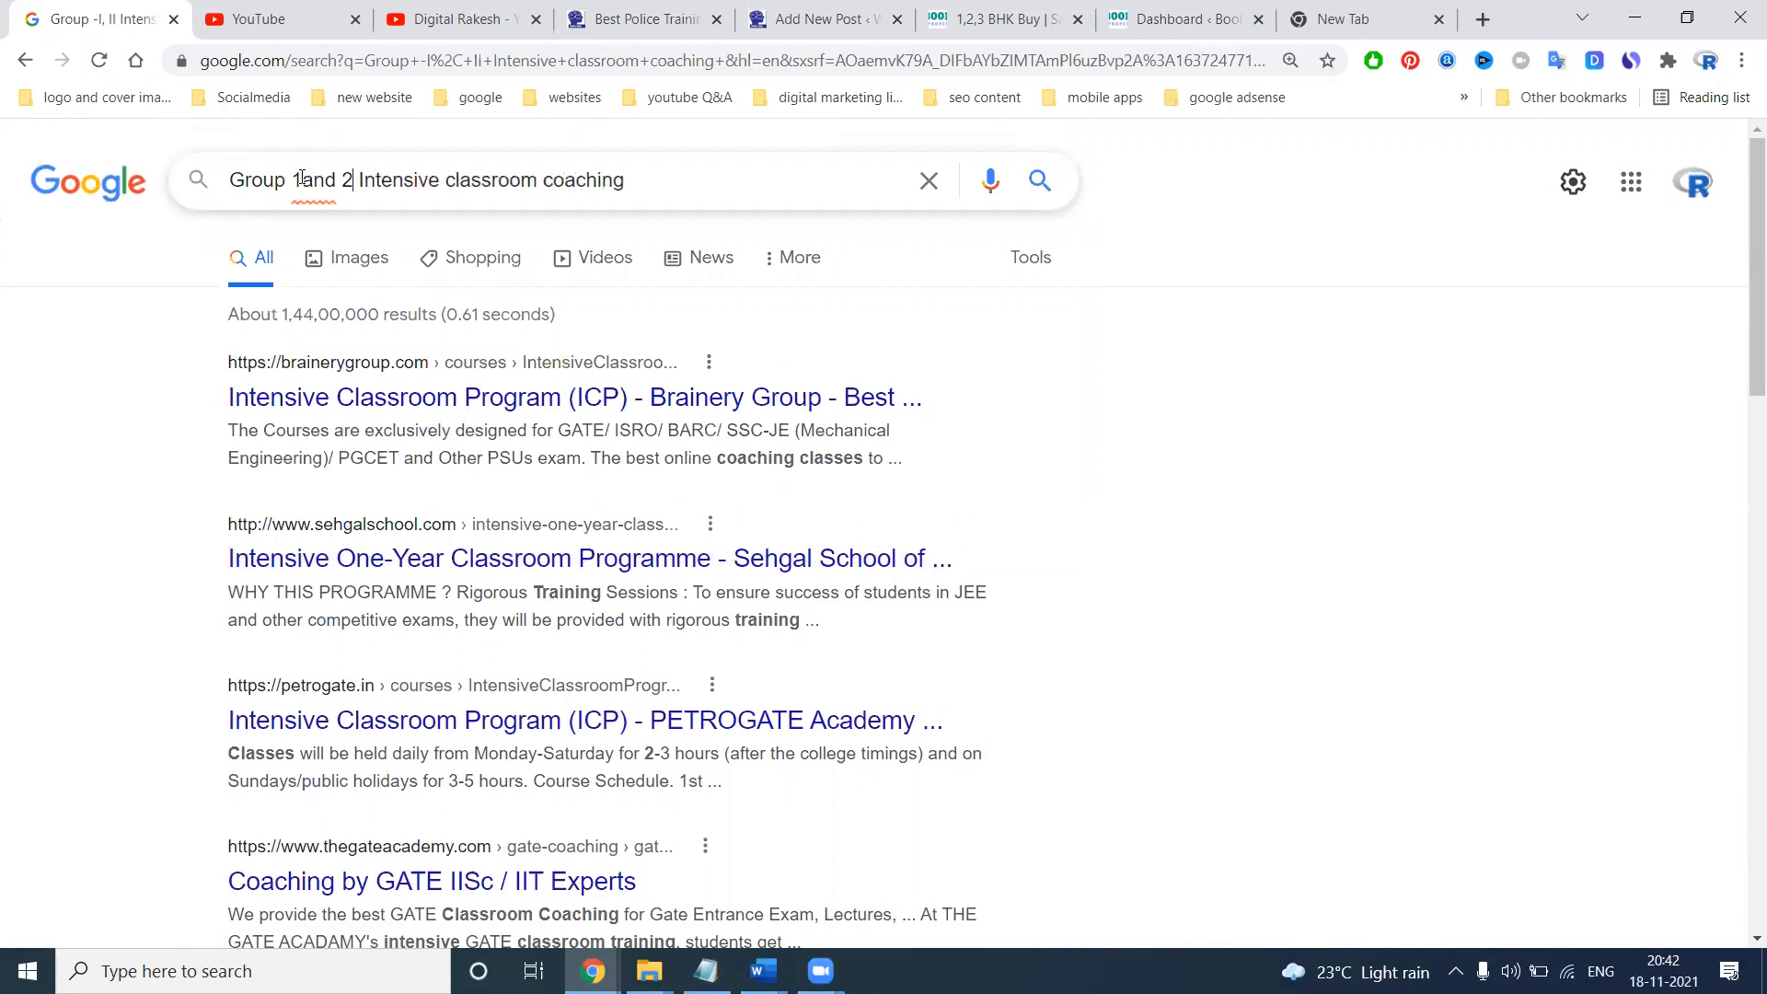
click(303, 180)
click(291, 181)
key(Delete)
text(1)
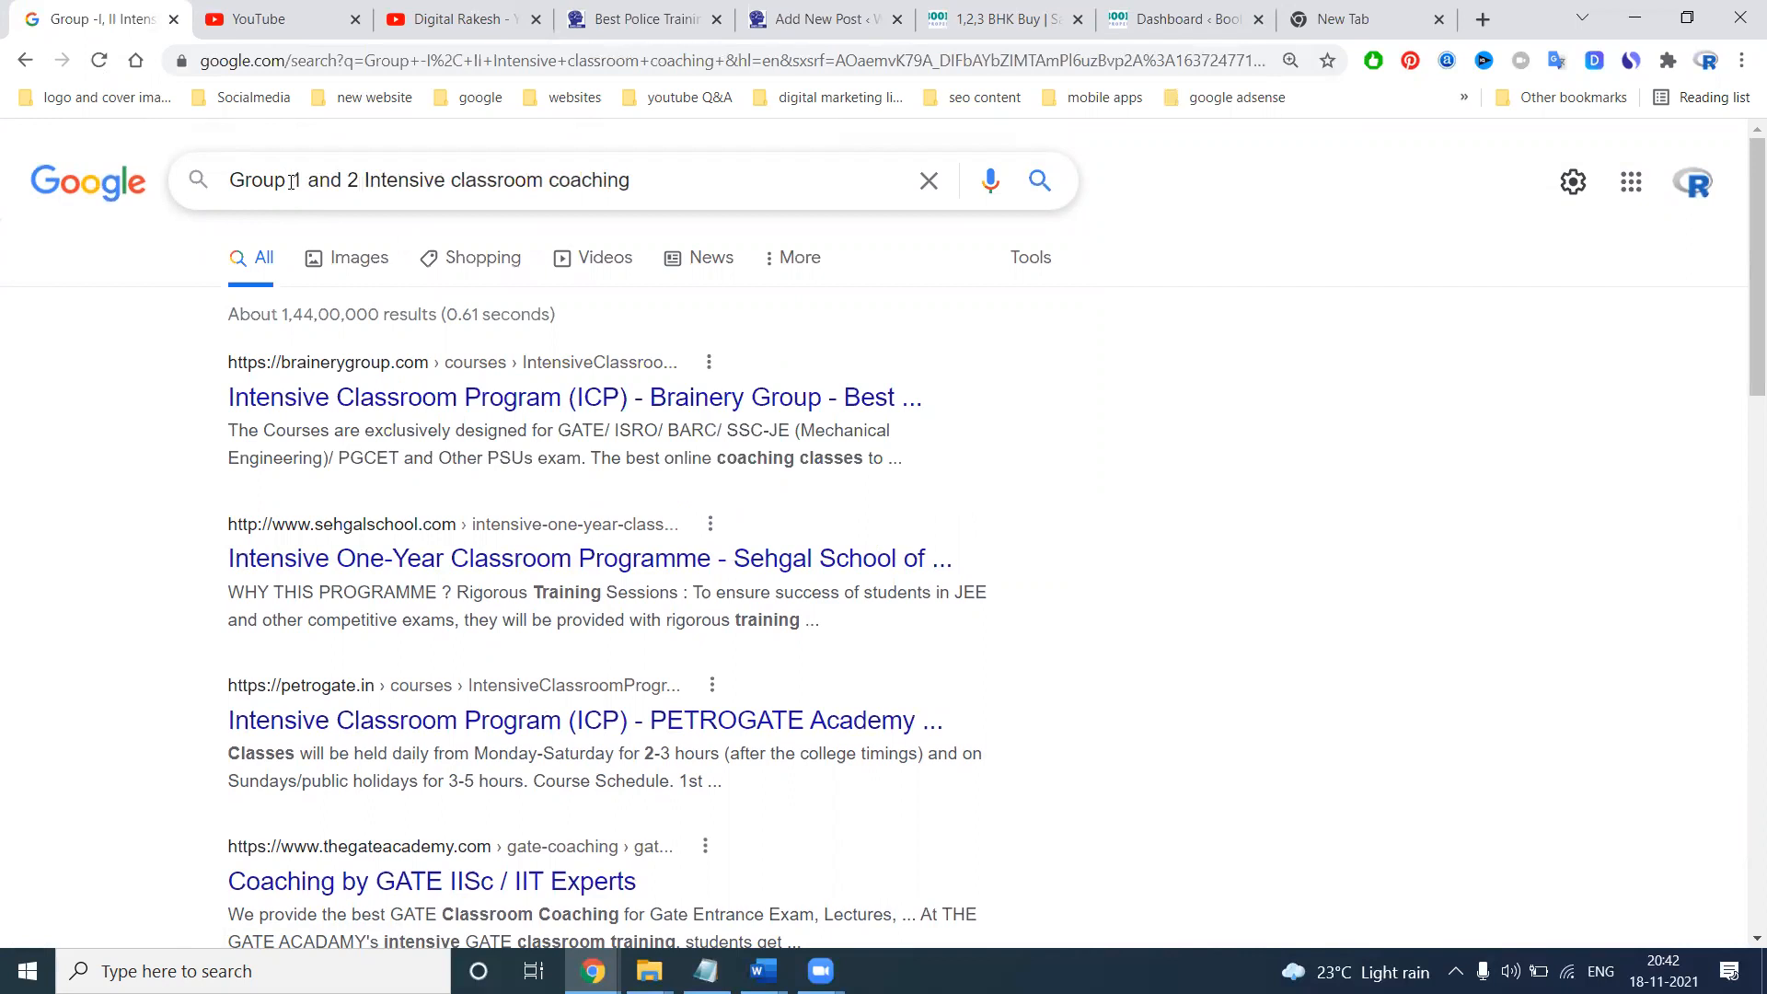
key(ctrl+a)
key(Return)
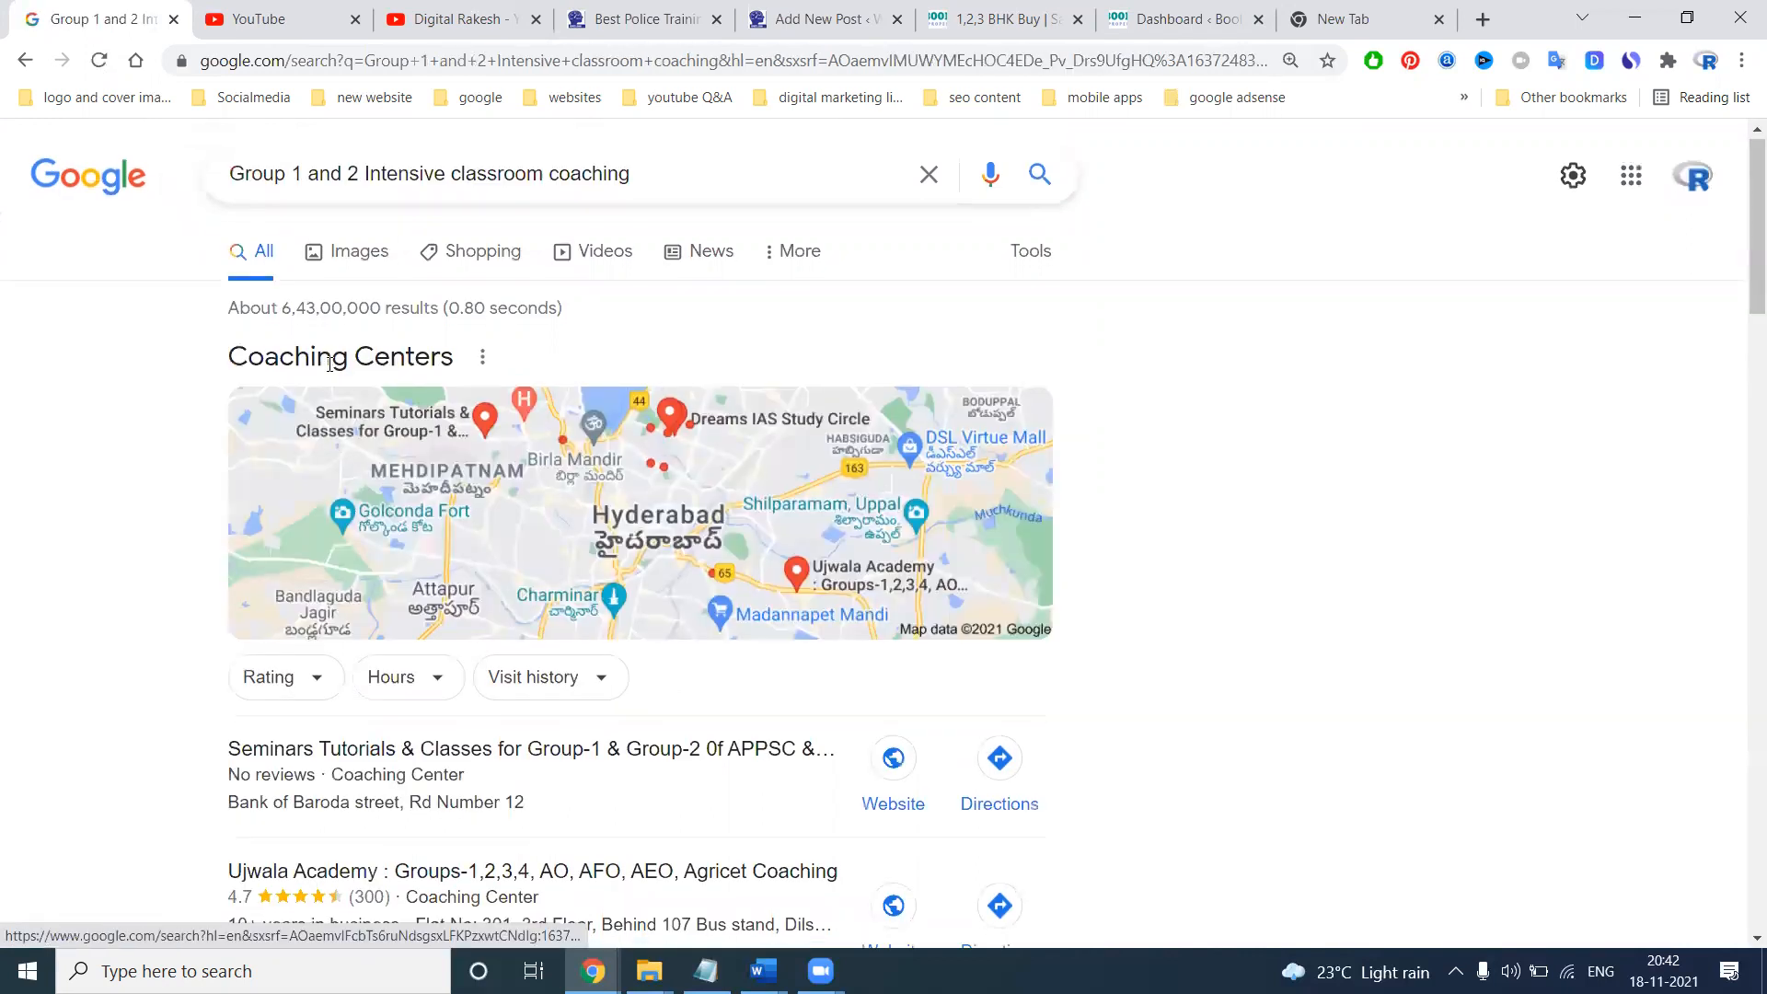
scroll(317, 405, down, 9)
scroll(329, 366, down, 5)
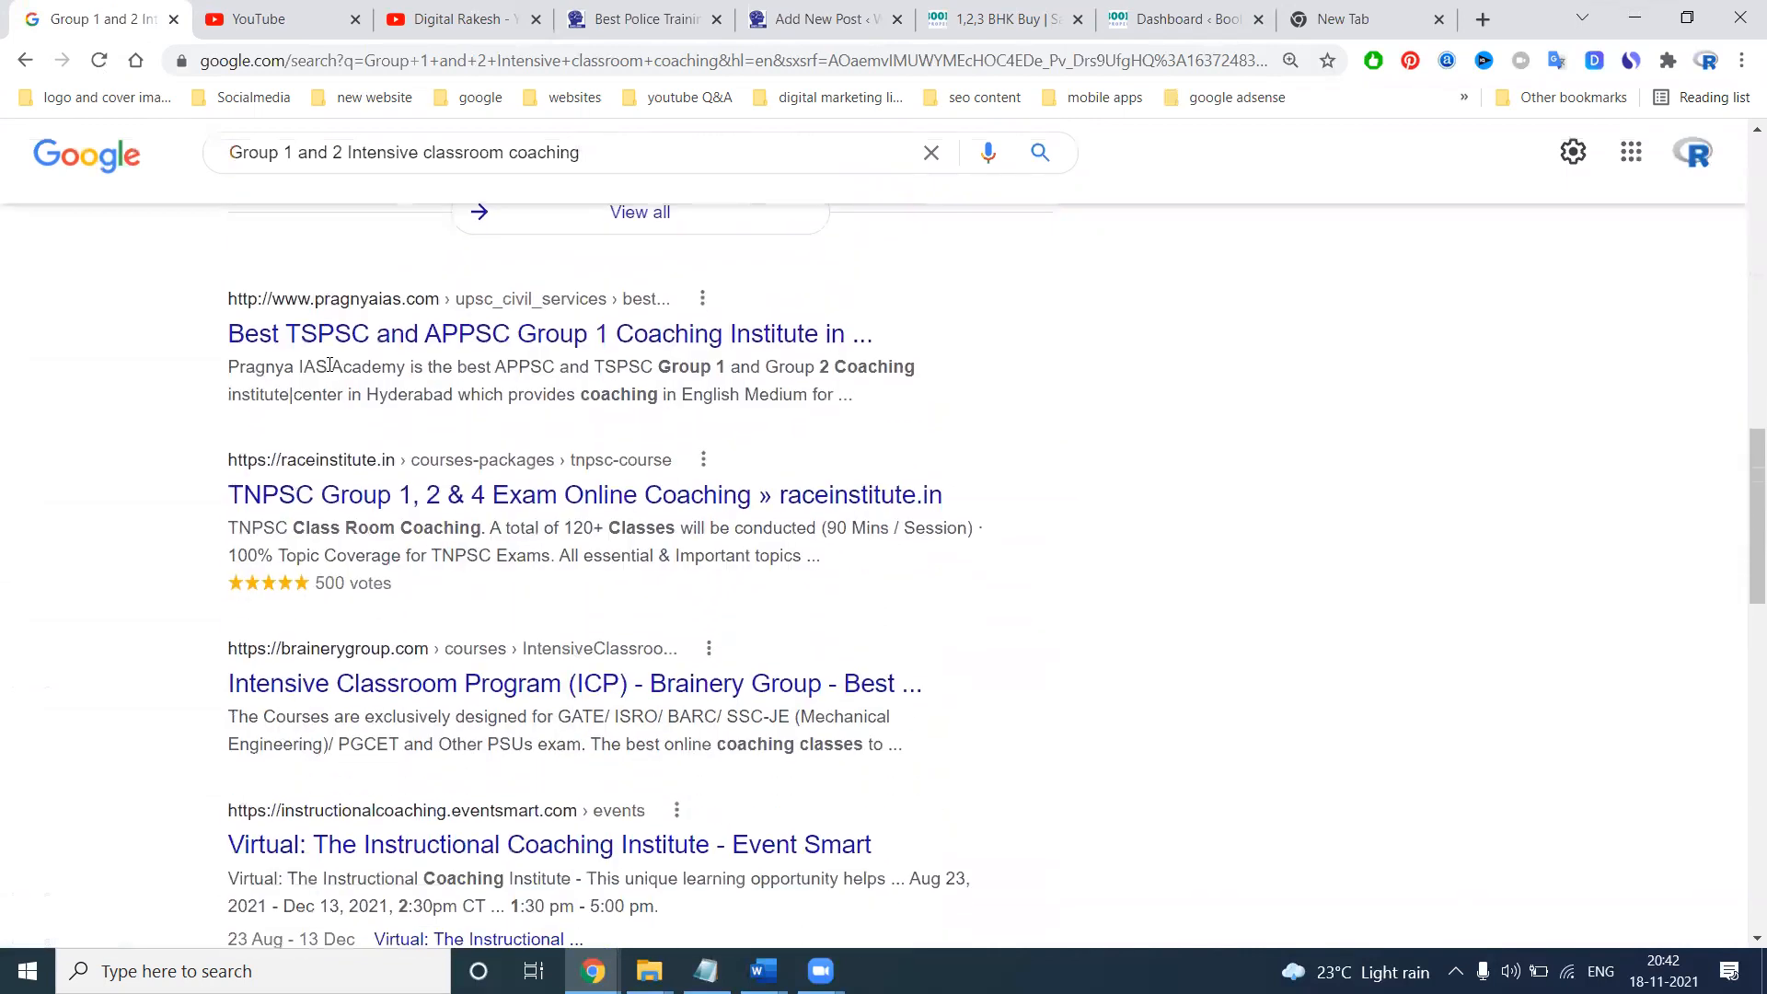
Copy the keyword "Group 2 coaching center in Hyderabad" from the keywords Word document and return to the browser
click(763, 970)
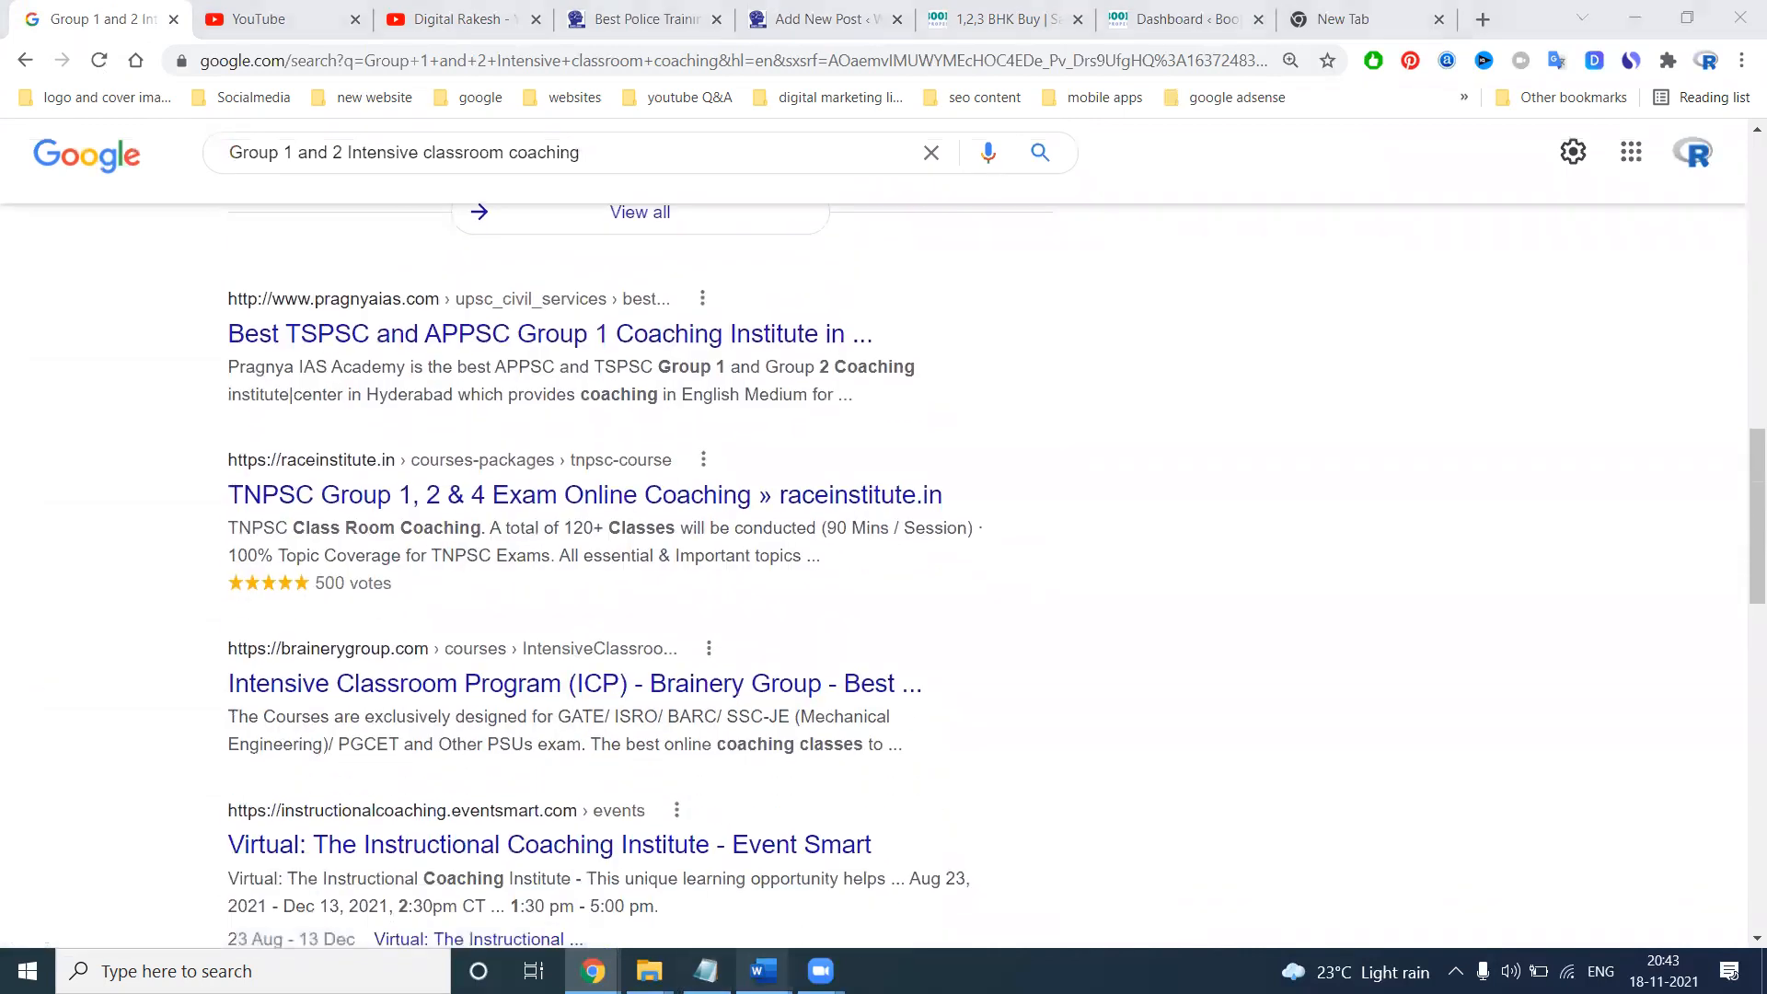
click(625, 886)
scroll(681, 556, up, 4)
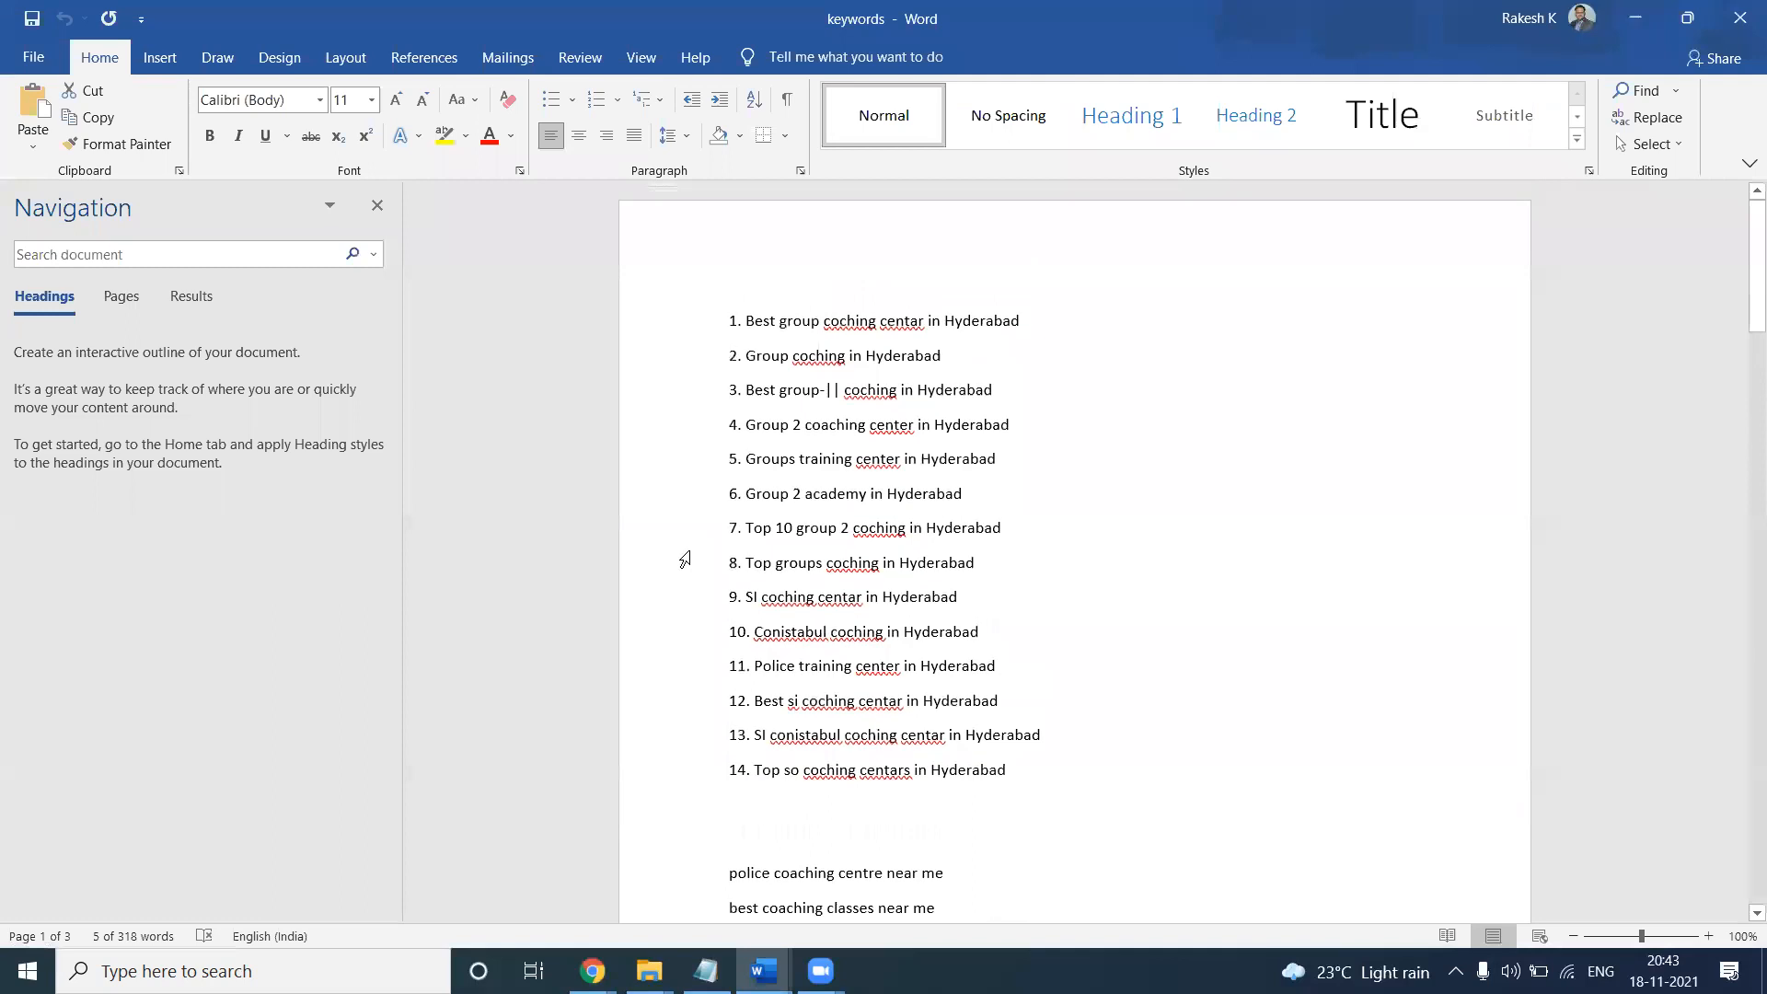
drag(1018, 422, 768, 429)
key(ctrl+c)
key(alt+Tab)
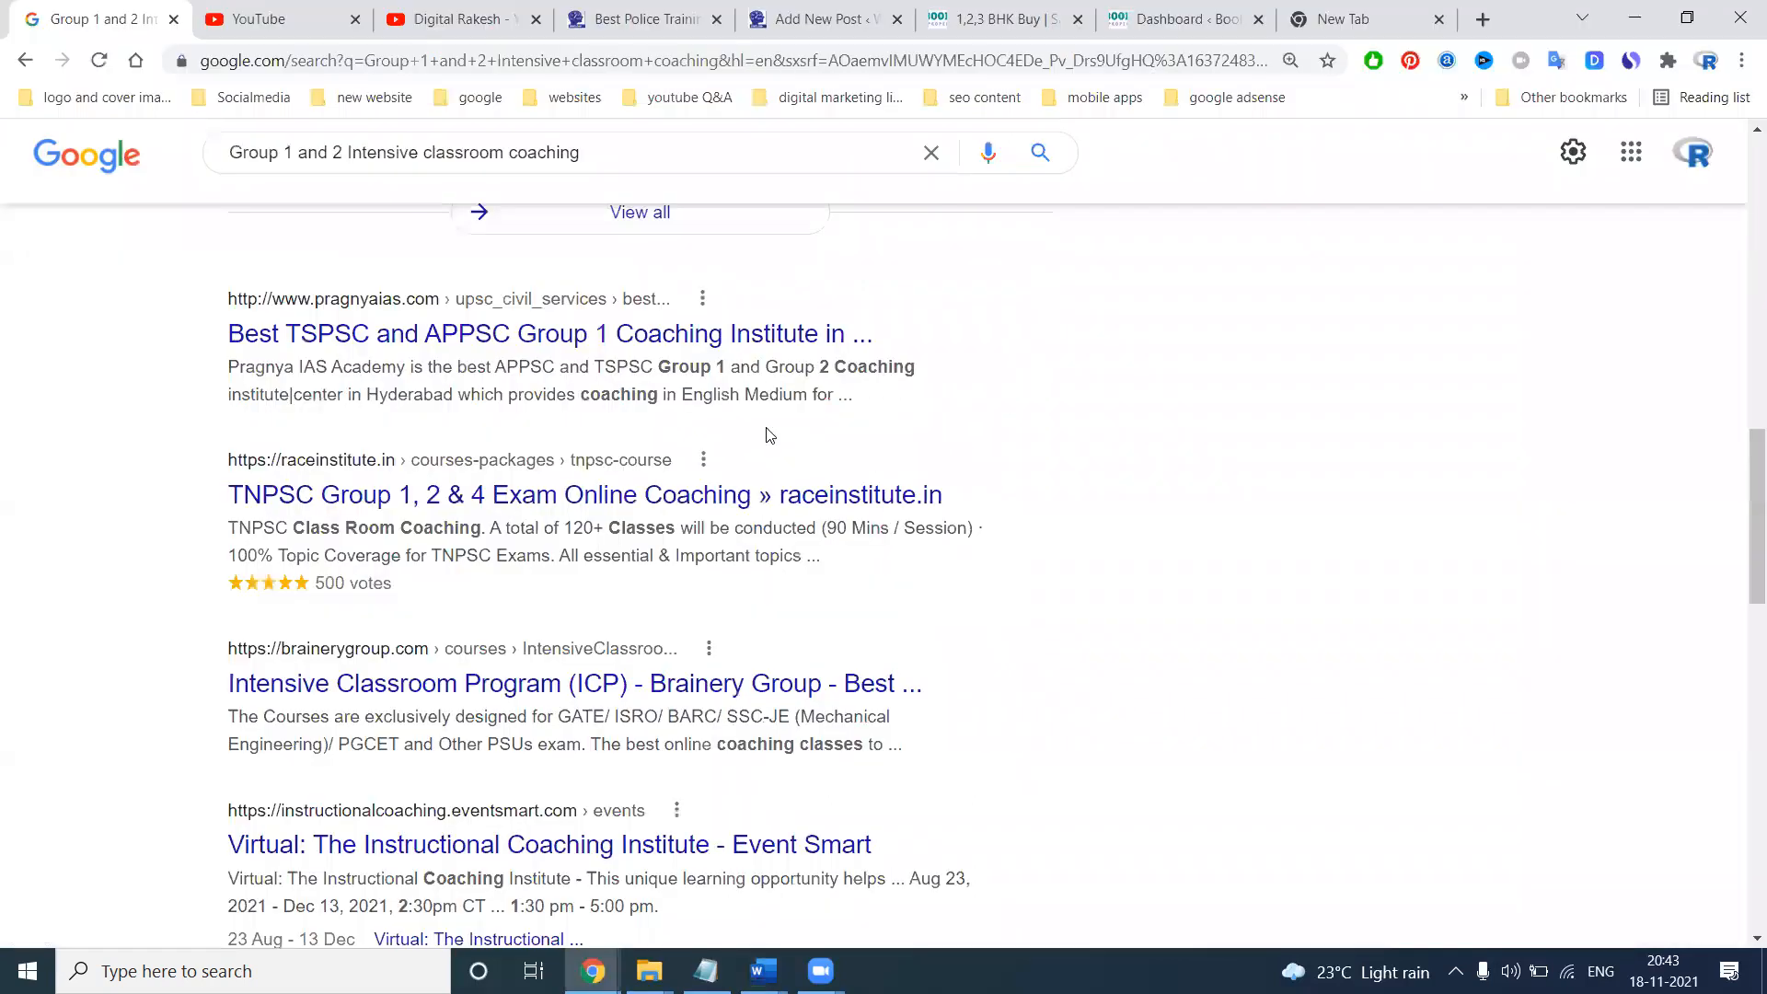
Use the default editor for the new post and title it "Group 1 and 2 coaching center in Hyderabad"
click(815, 18)
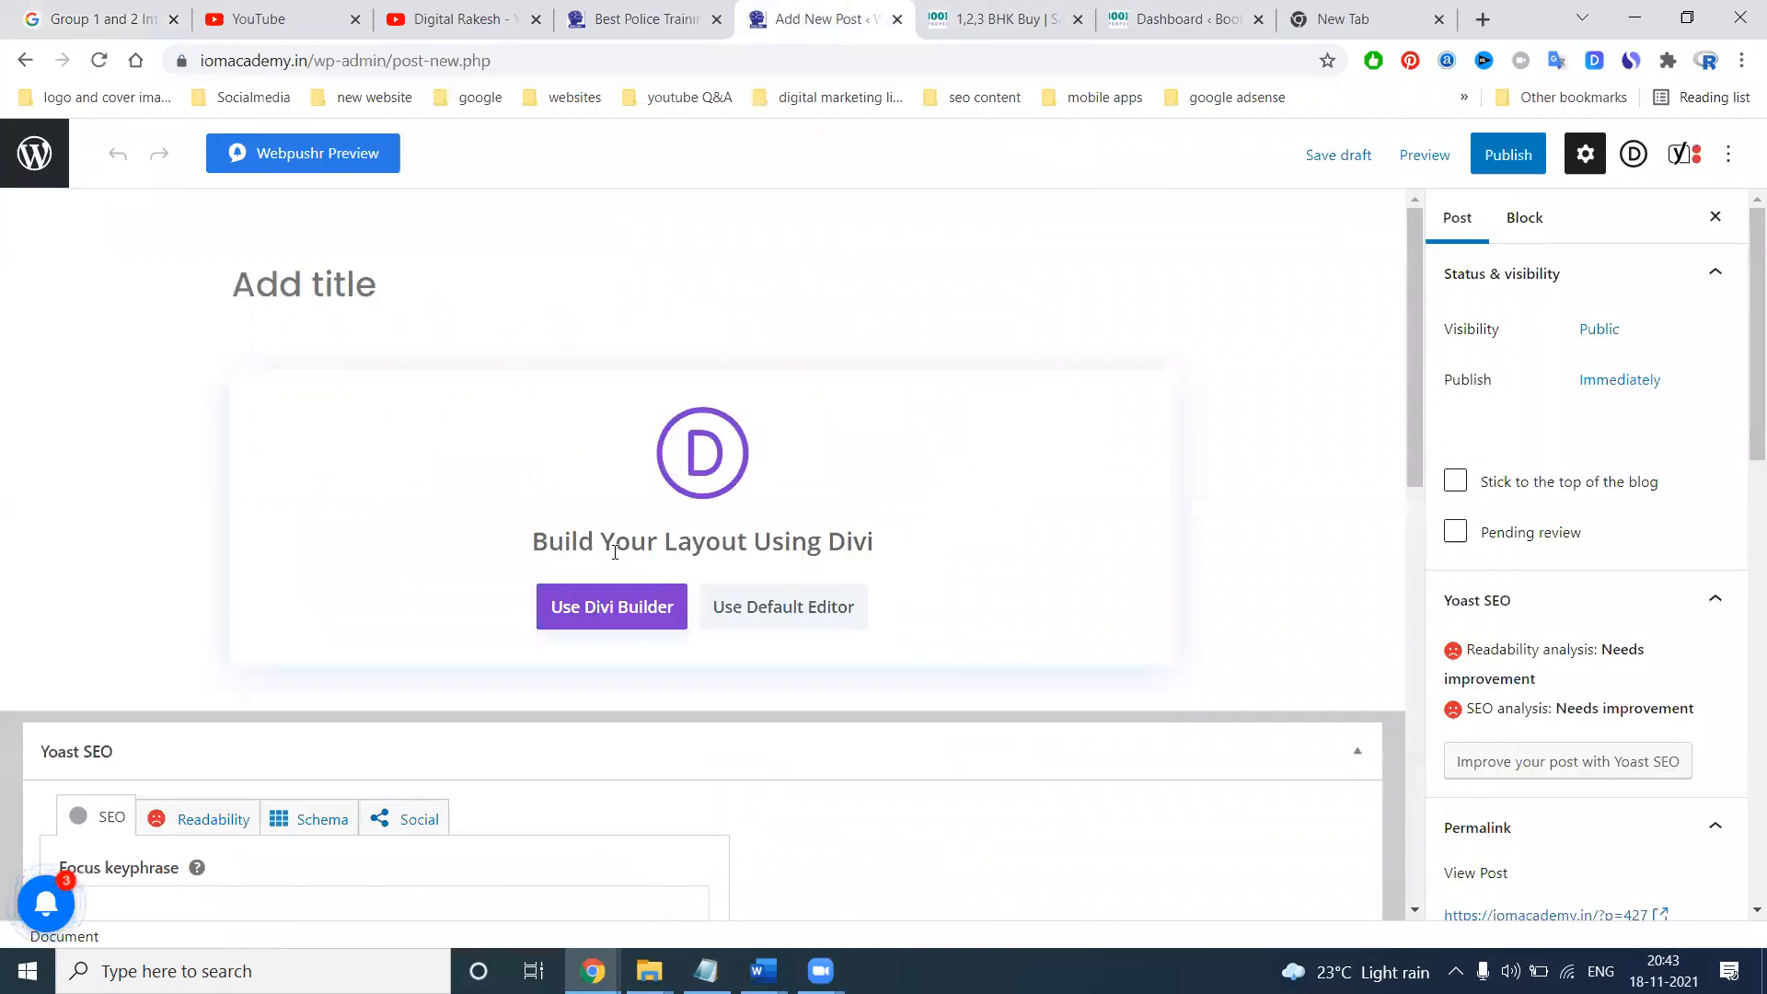
click(757, 606)
click(397, 290)
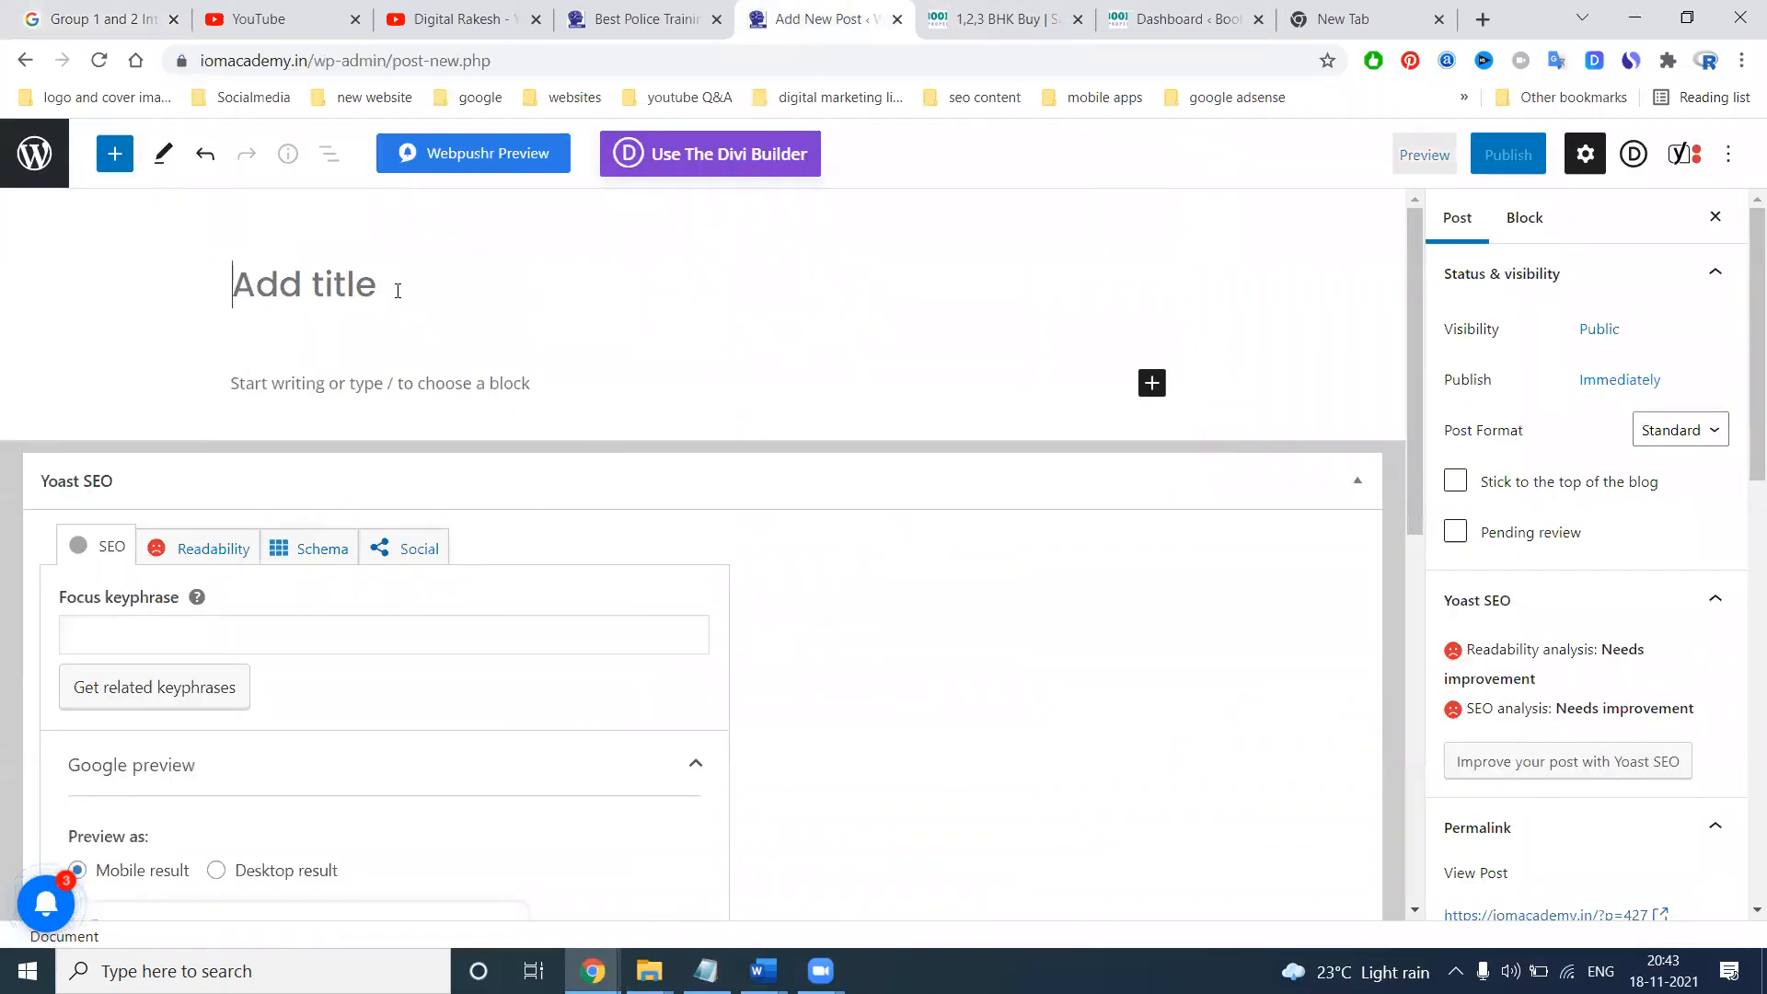
key(ctrl+v)
click(358, 283)
text(1)
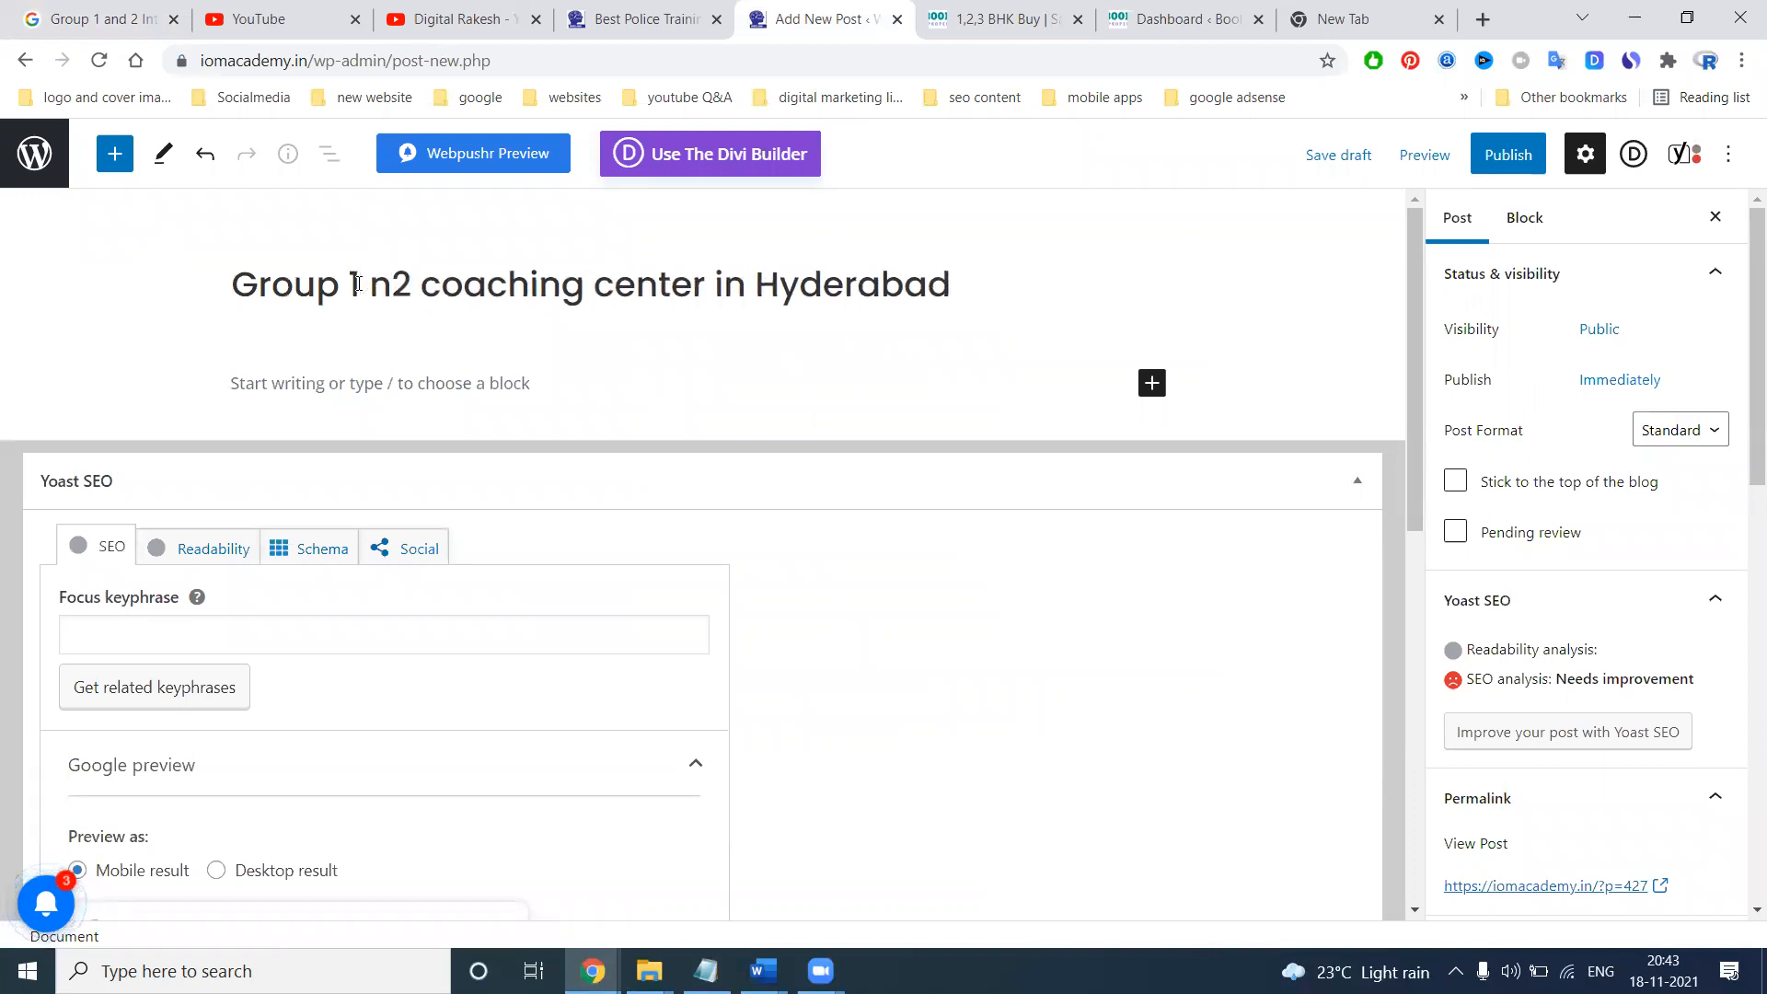
key(BackSpace)
text(and)
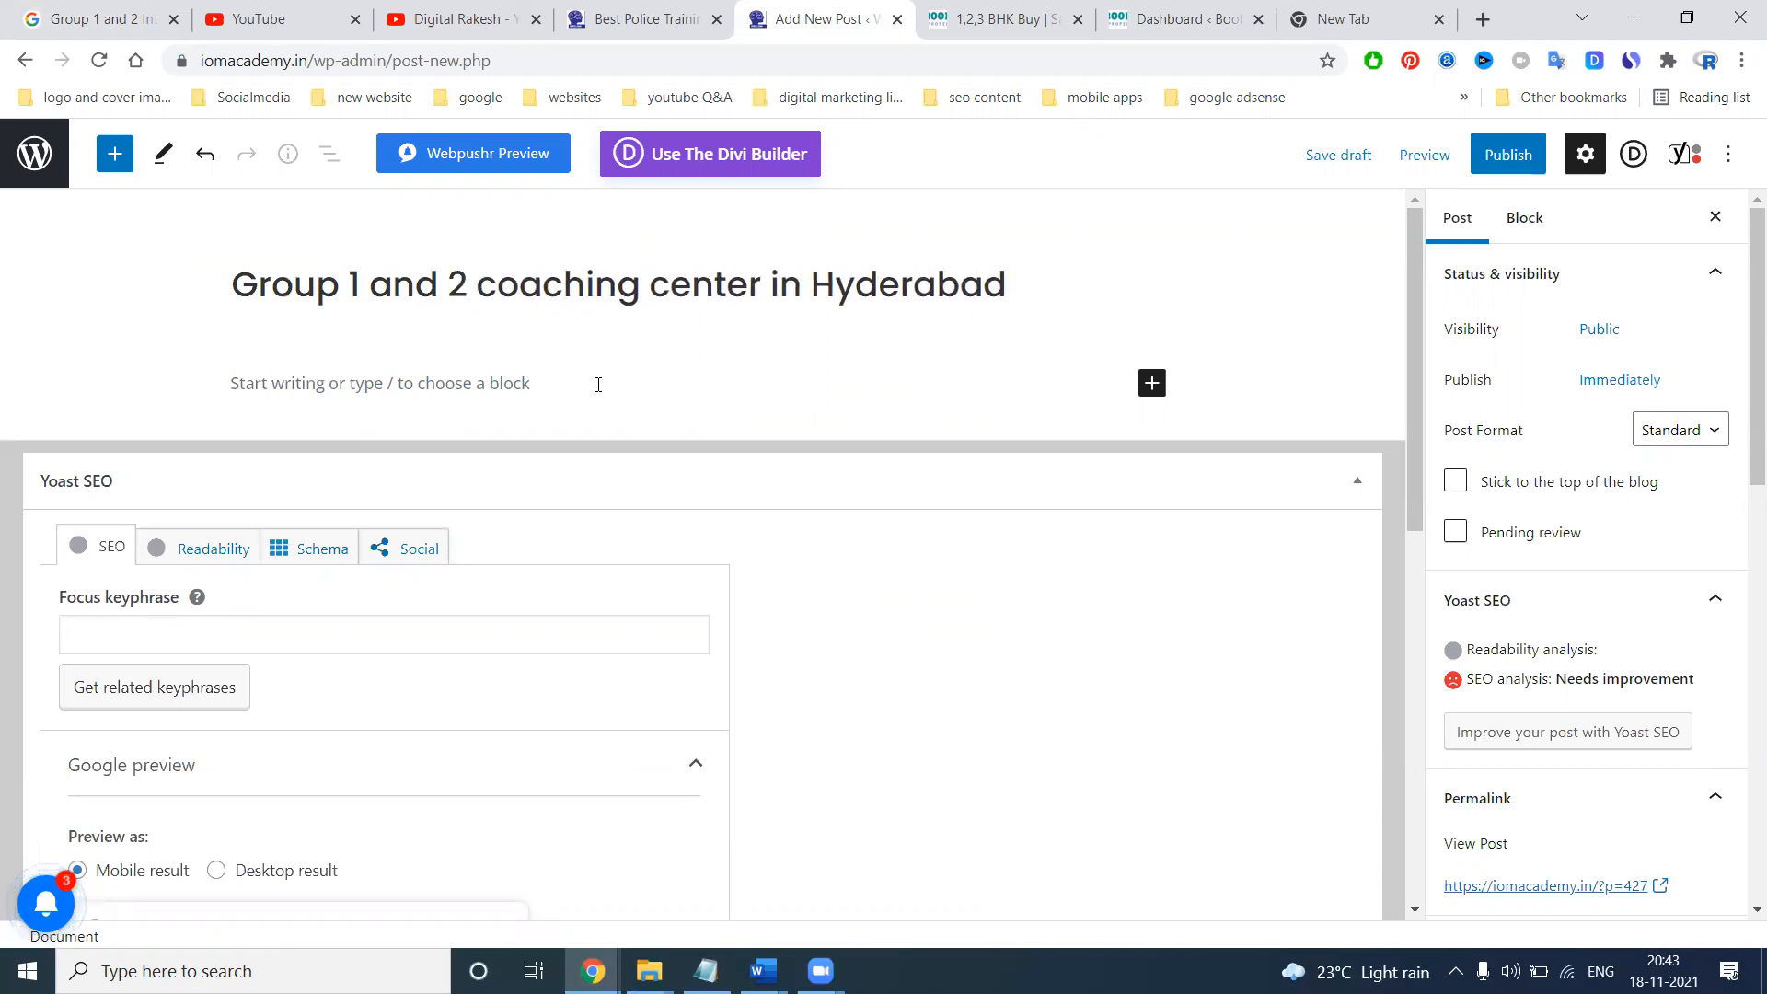
Replace the Yoast SEO title variables with the copied post title "Group 1 and 2 coaching center in Hyderabad"
triple_click(587, 283)
key(ctrl+c)
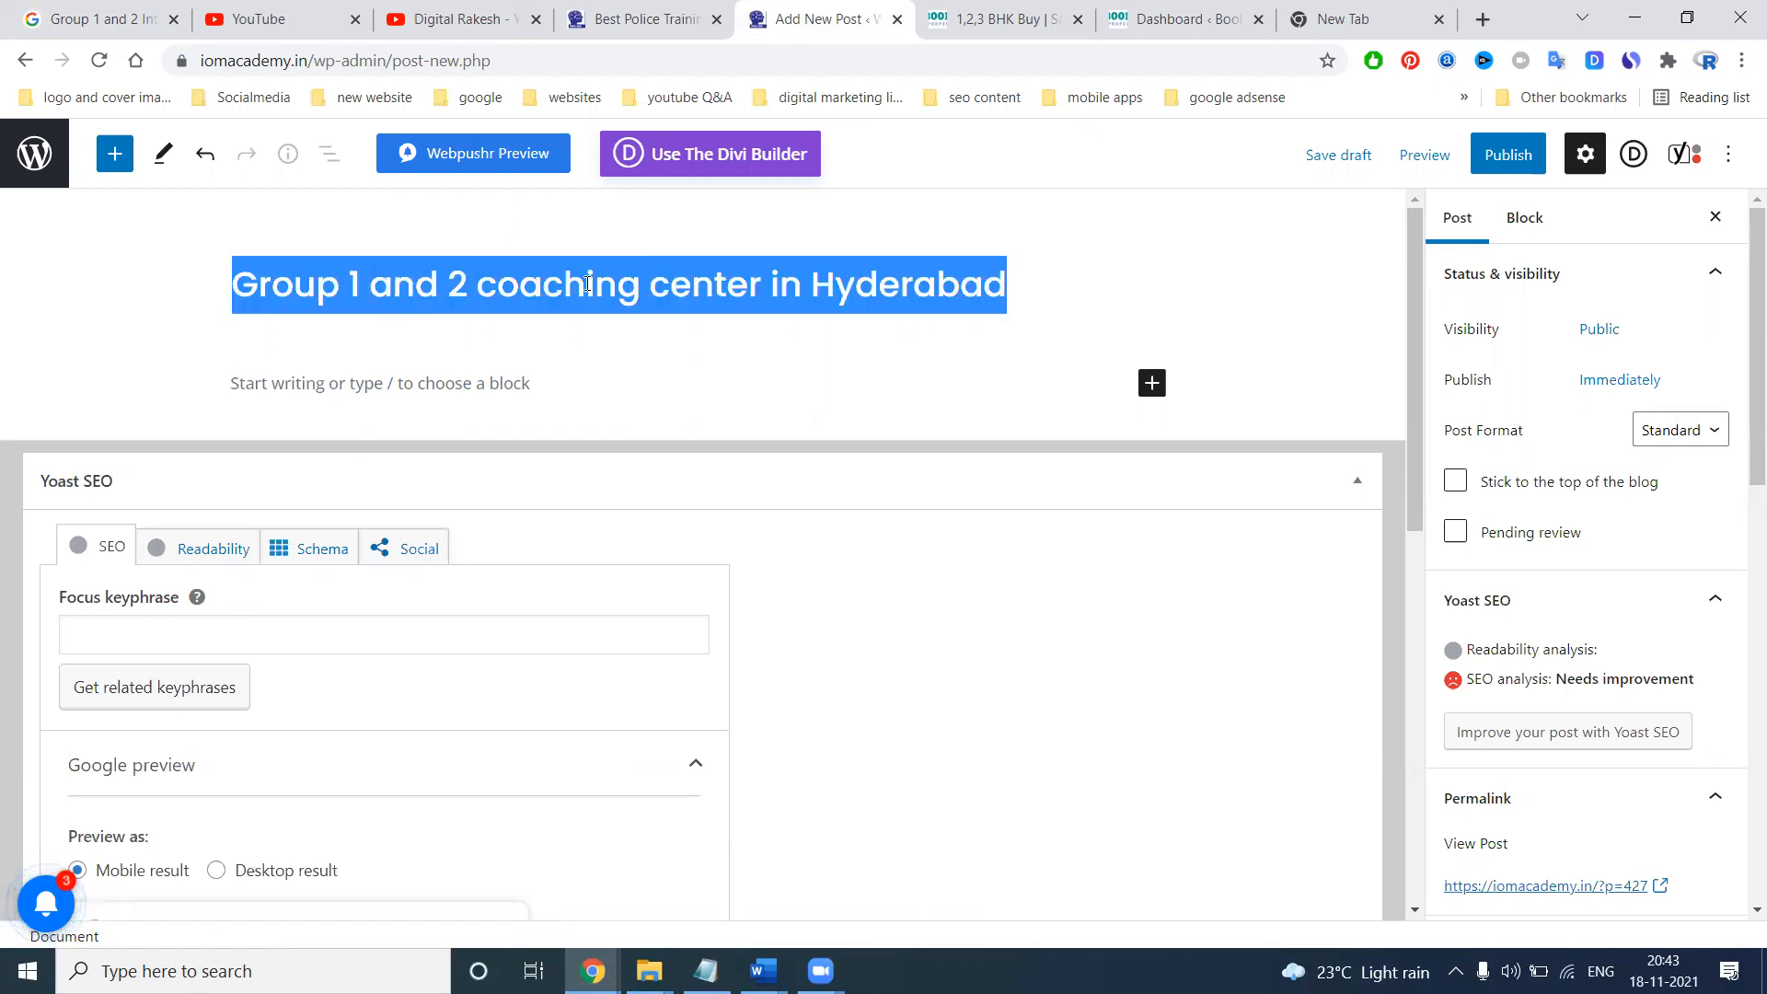
scroll(331, 563, down, 7)
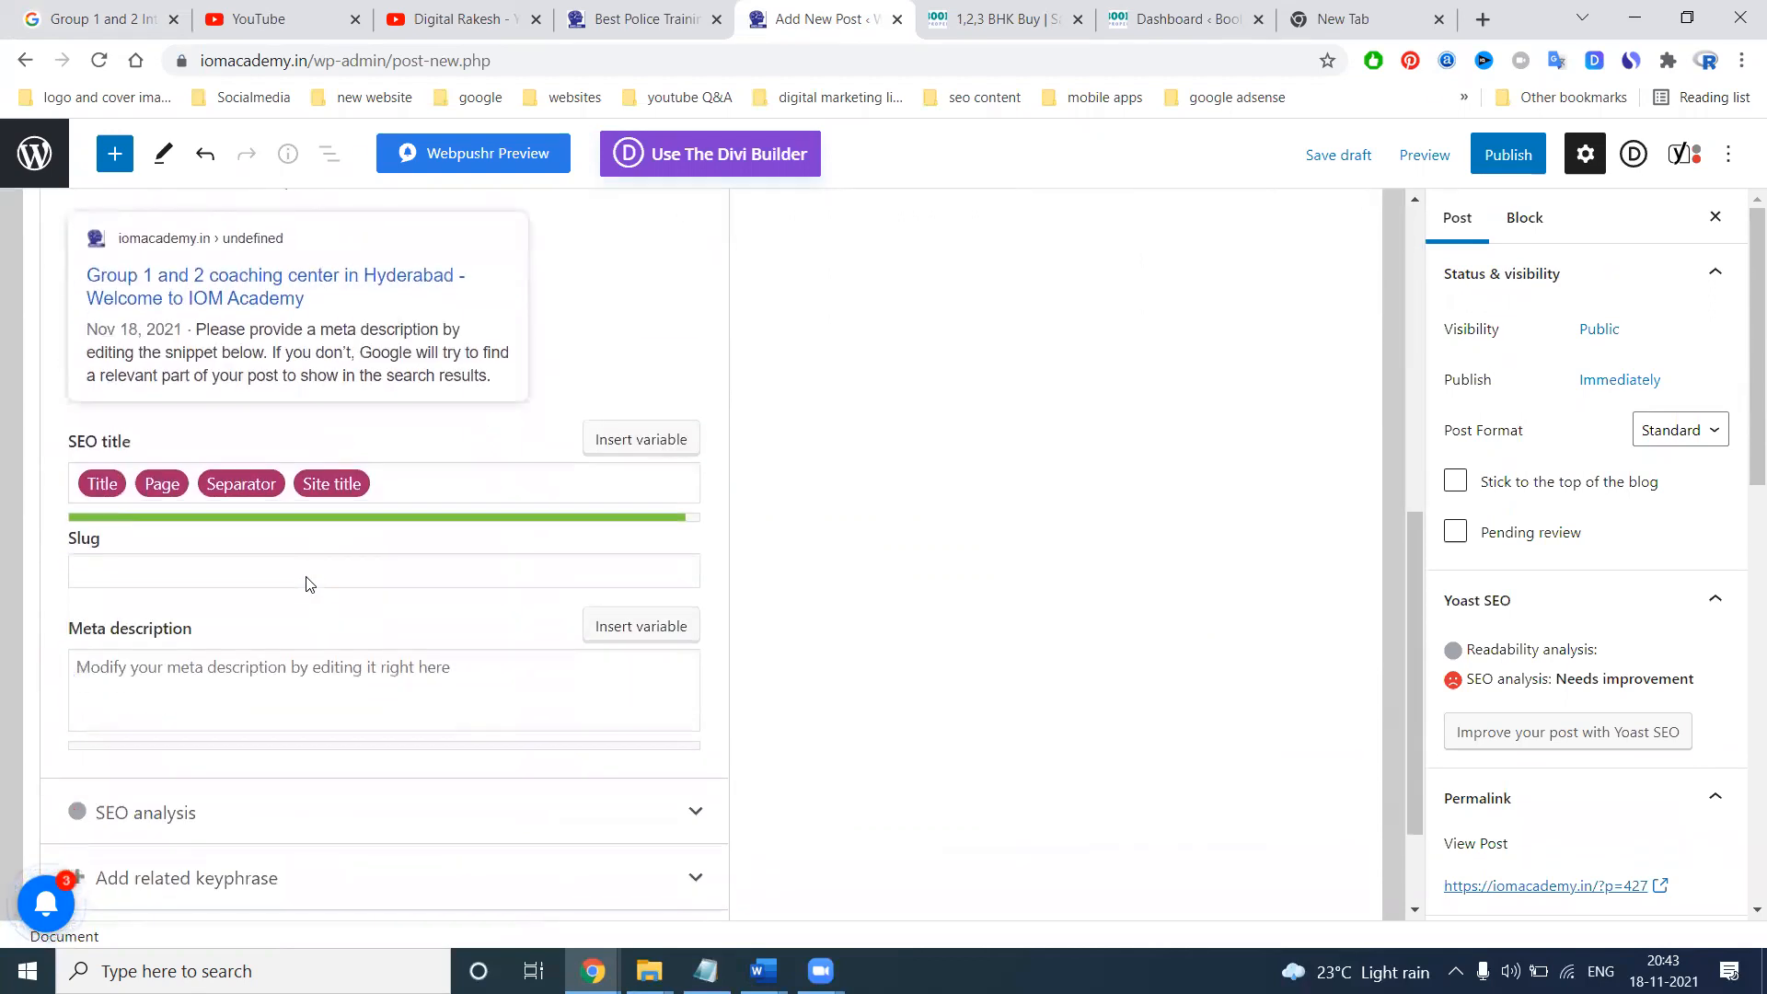
triple_click(398, 471)
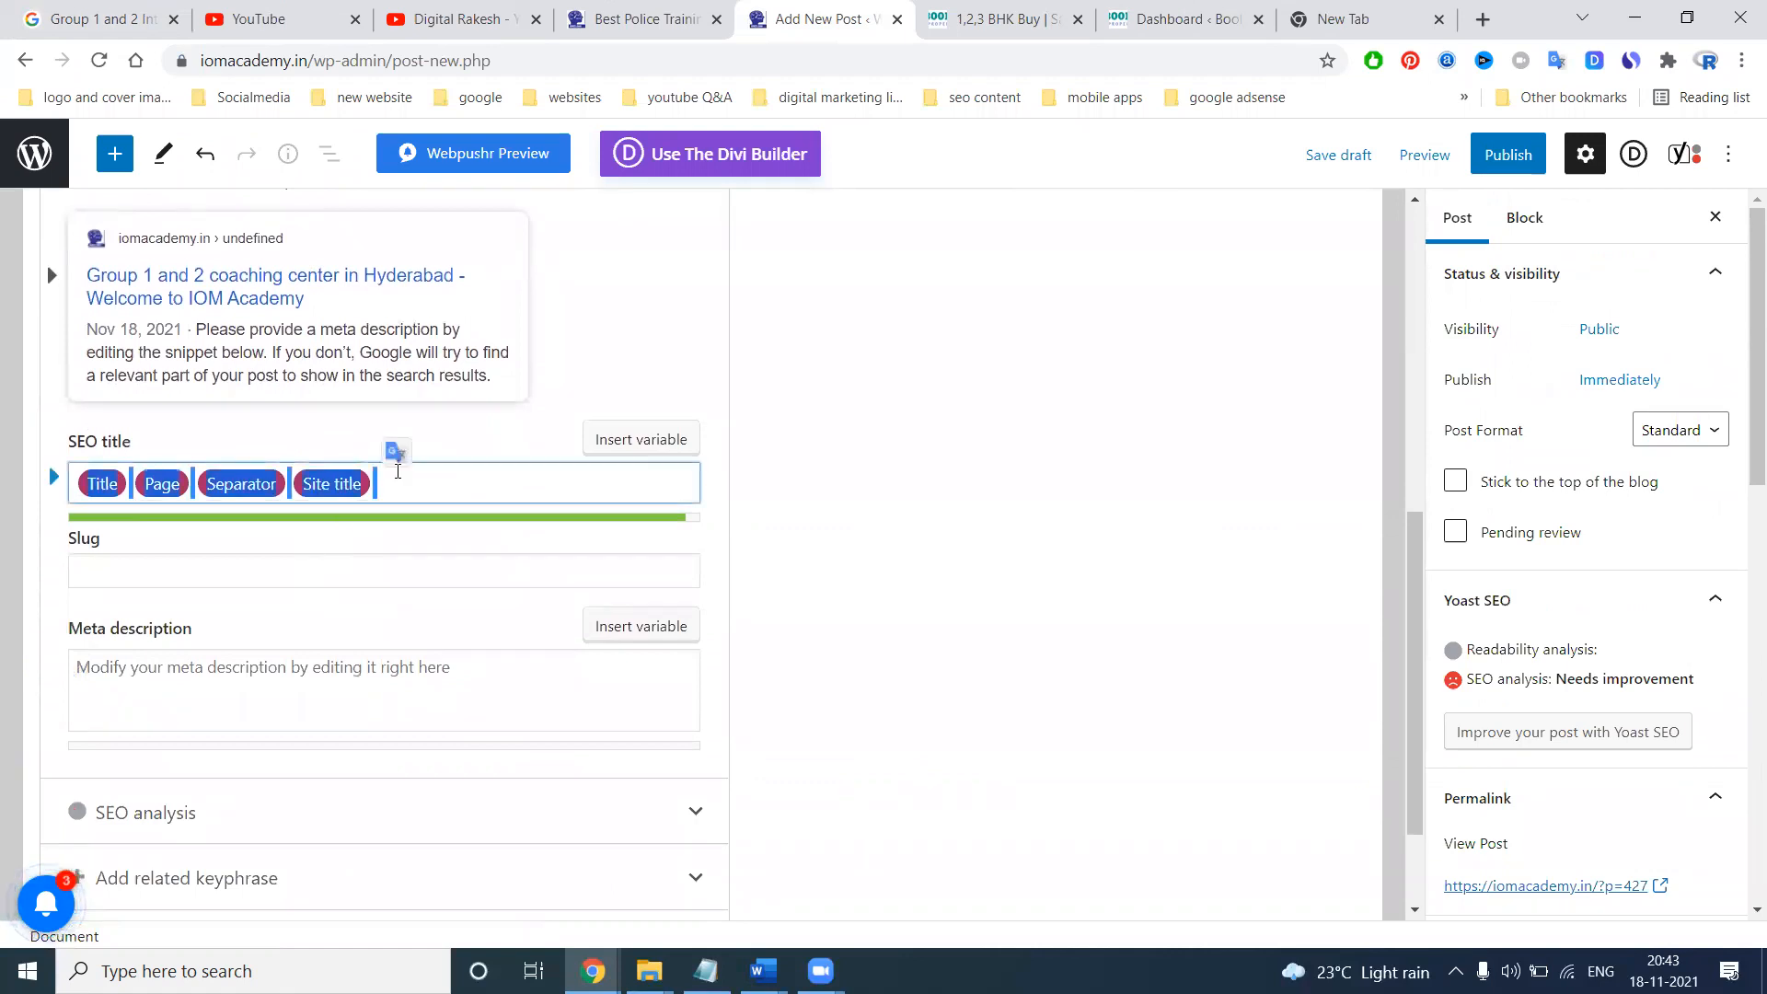
key(ctrl+v)
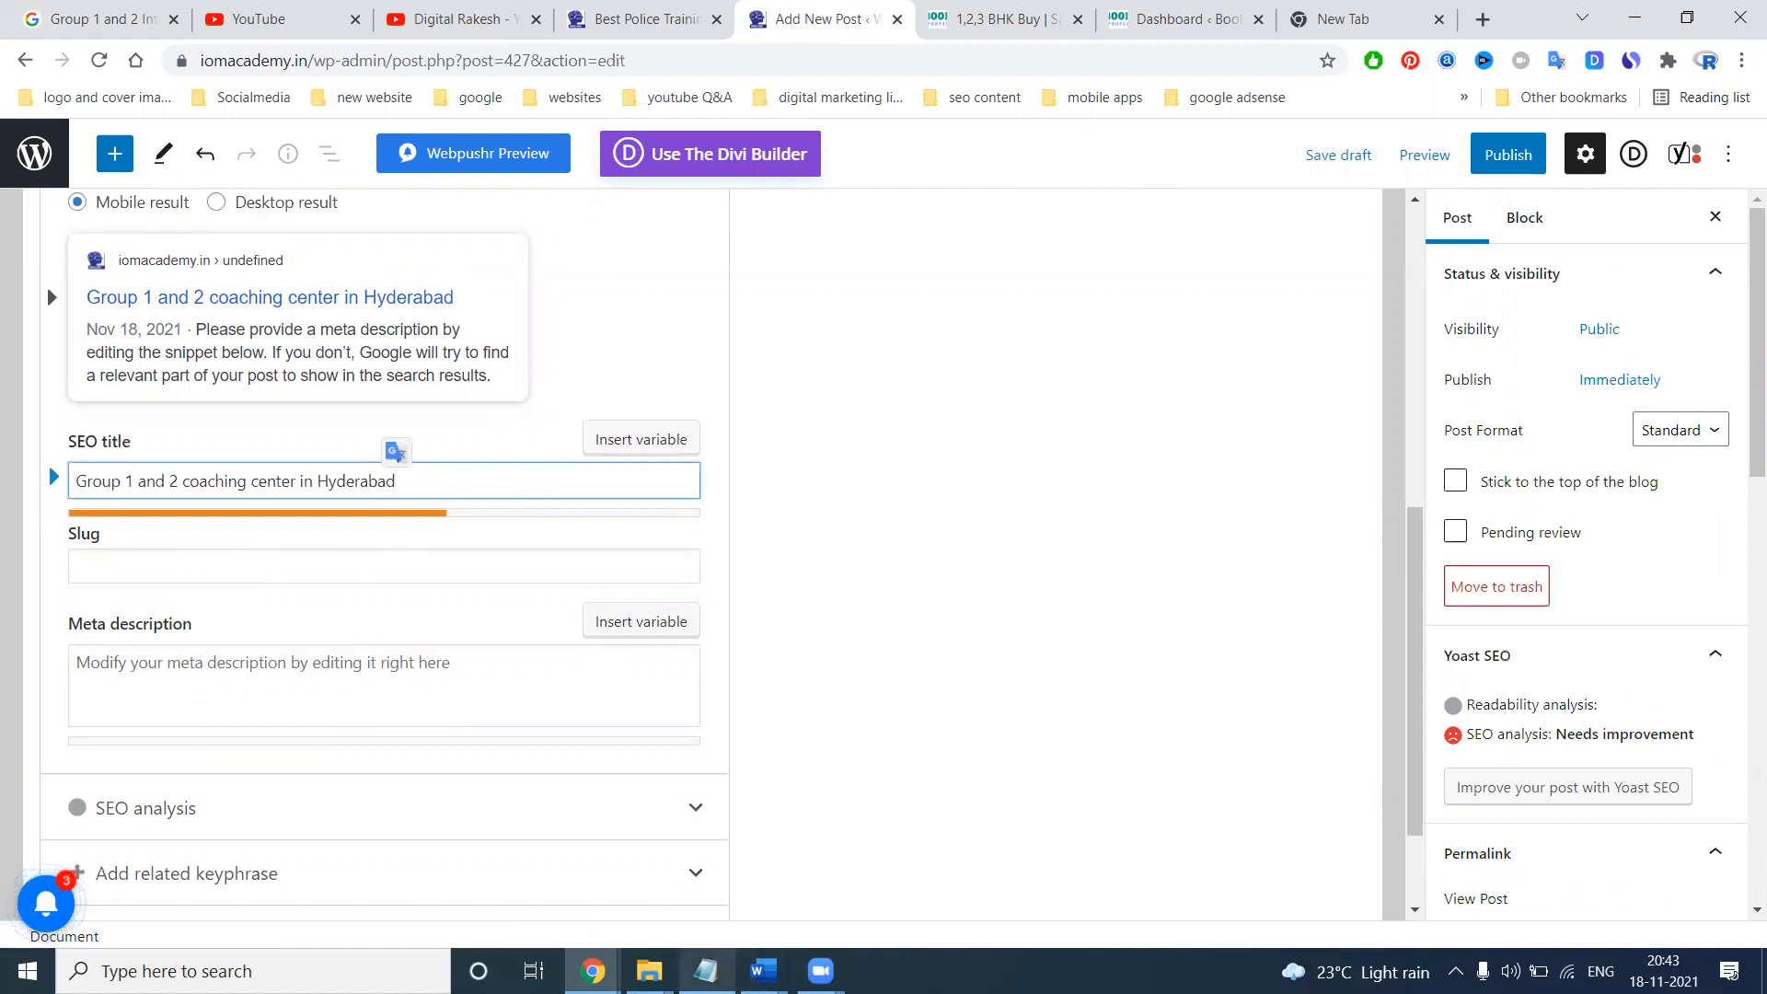
Copy the Group -I, II coaching text through "Doubts sessions" from the ads content notes into the post body
click(706, 970)
drag(287, 896, 9, 663)
key(ctrl+c)
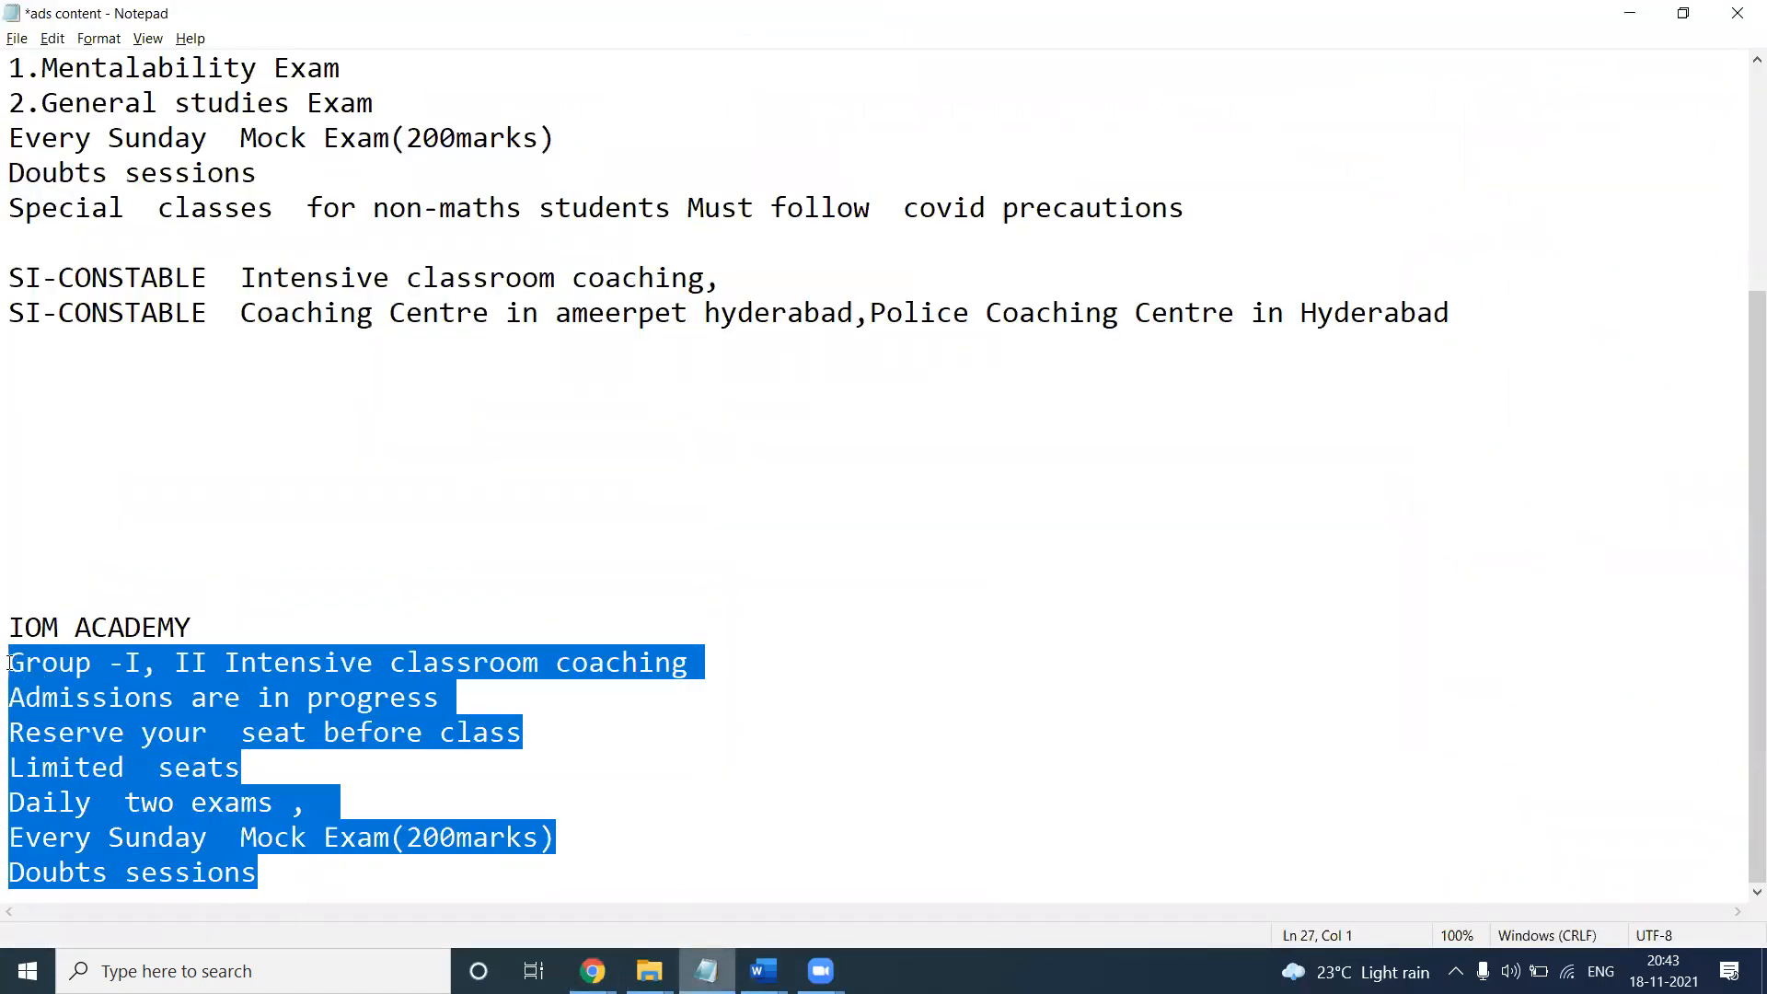
key(alt+Tab)
scroll(237, 623, up, 7)
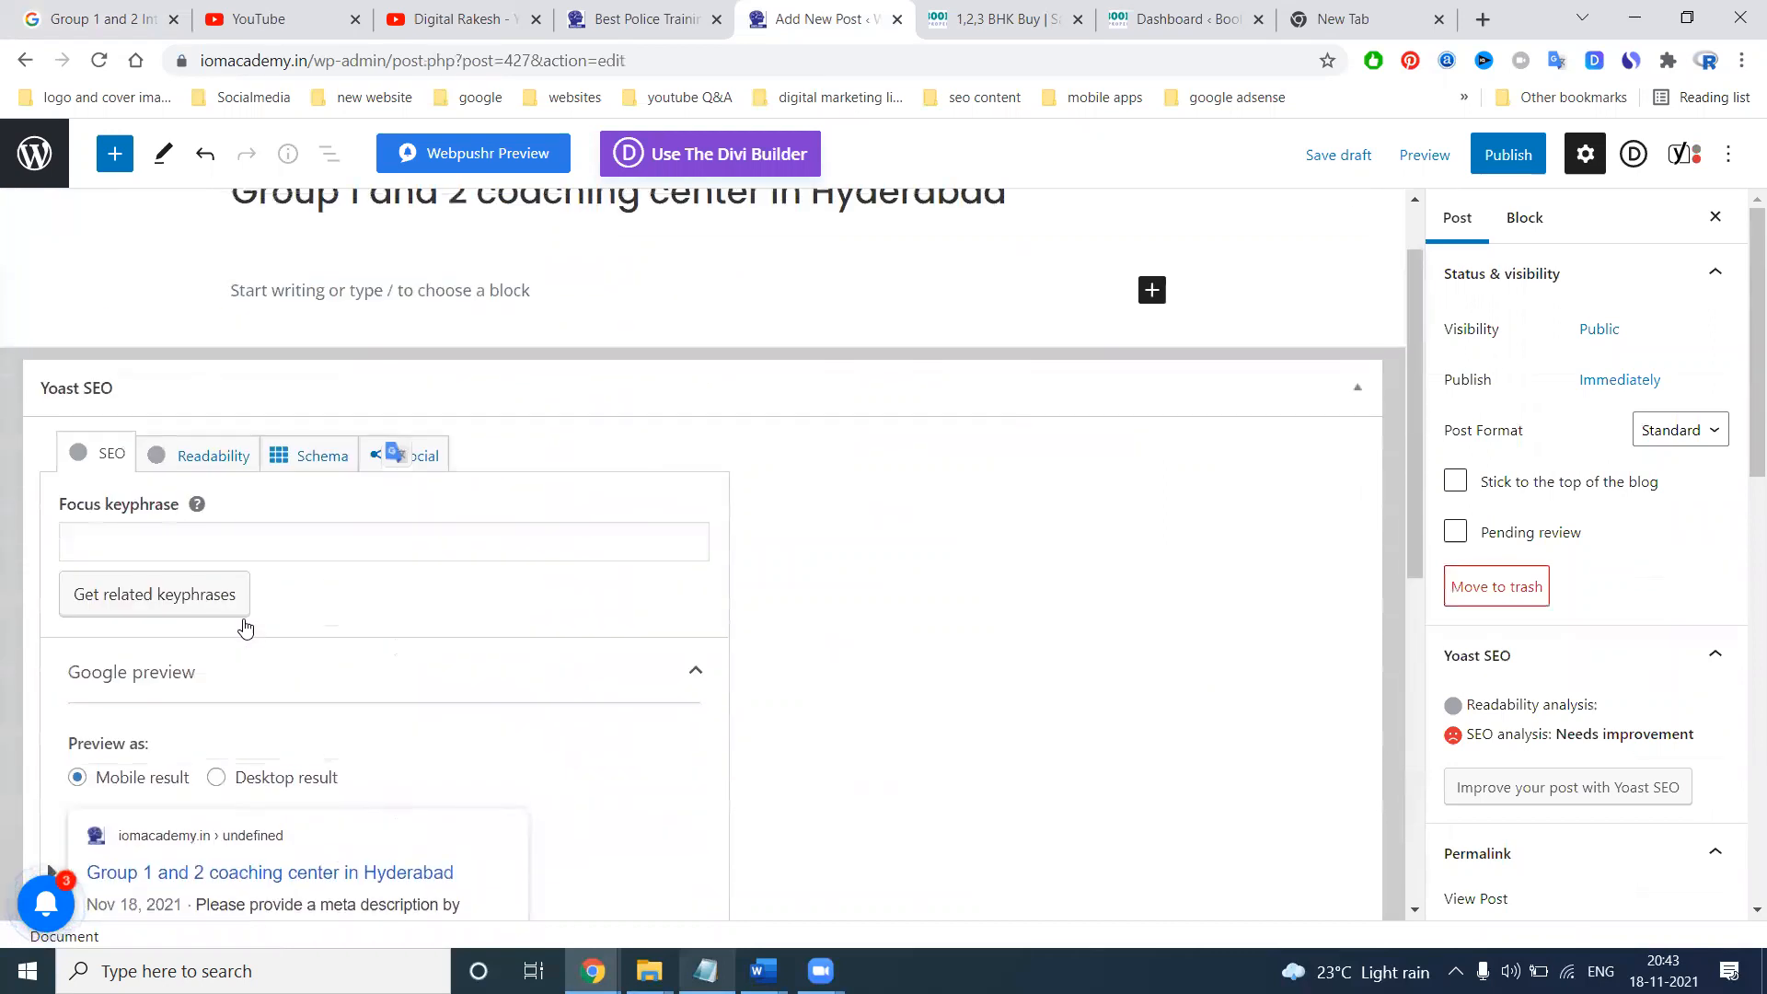
click(342, 387)
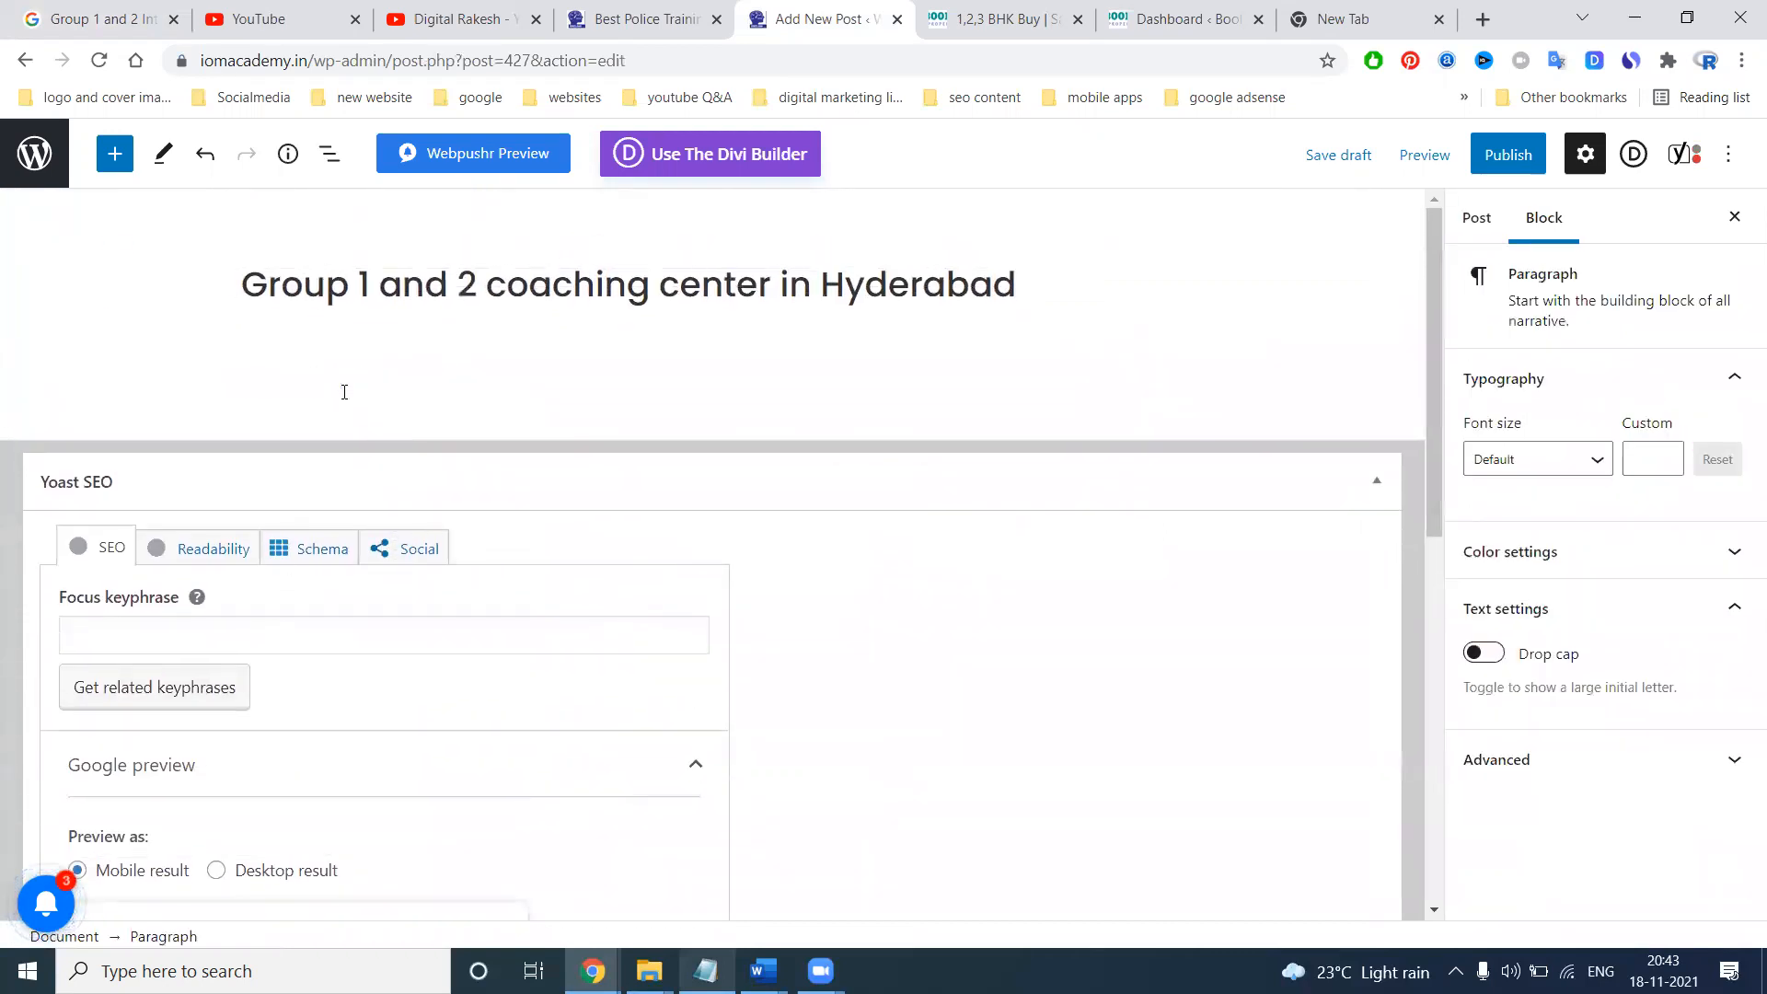
key(ctrl+v)
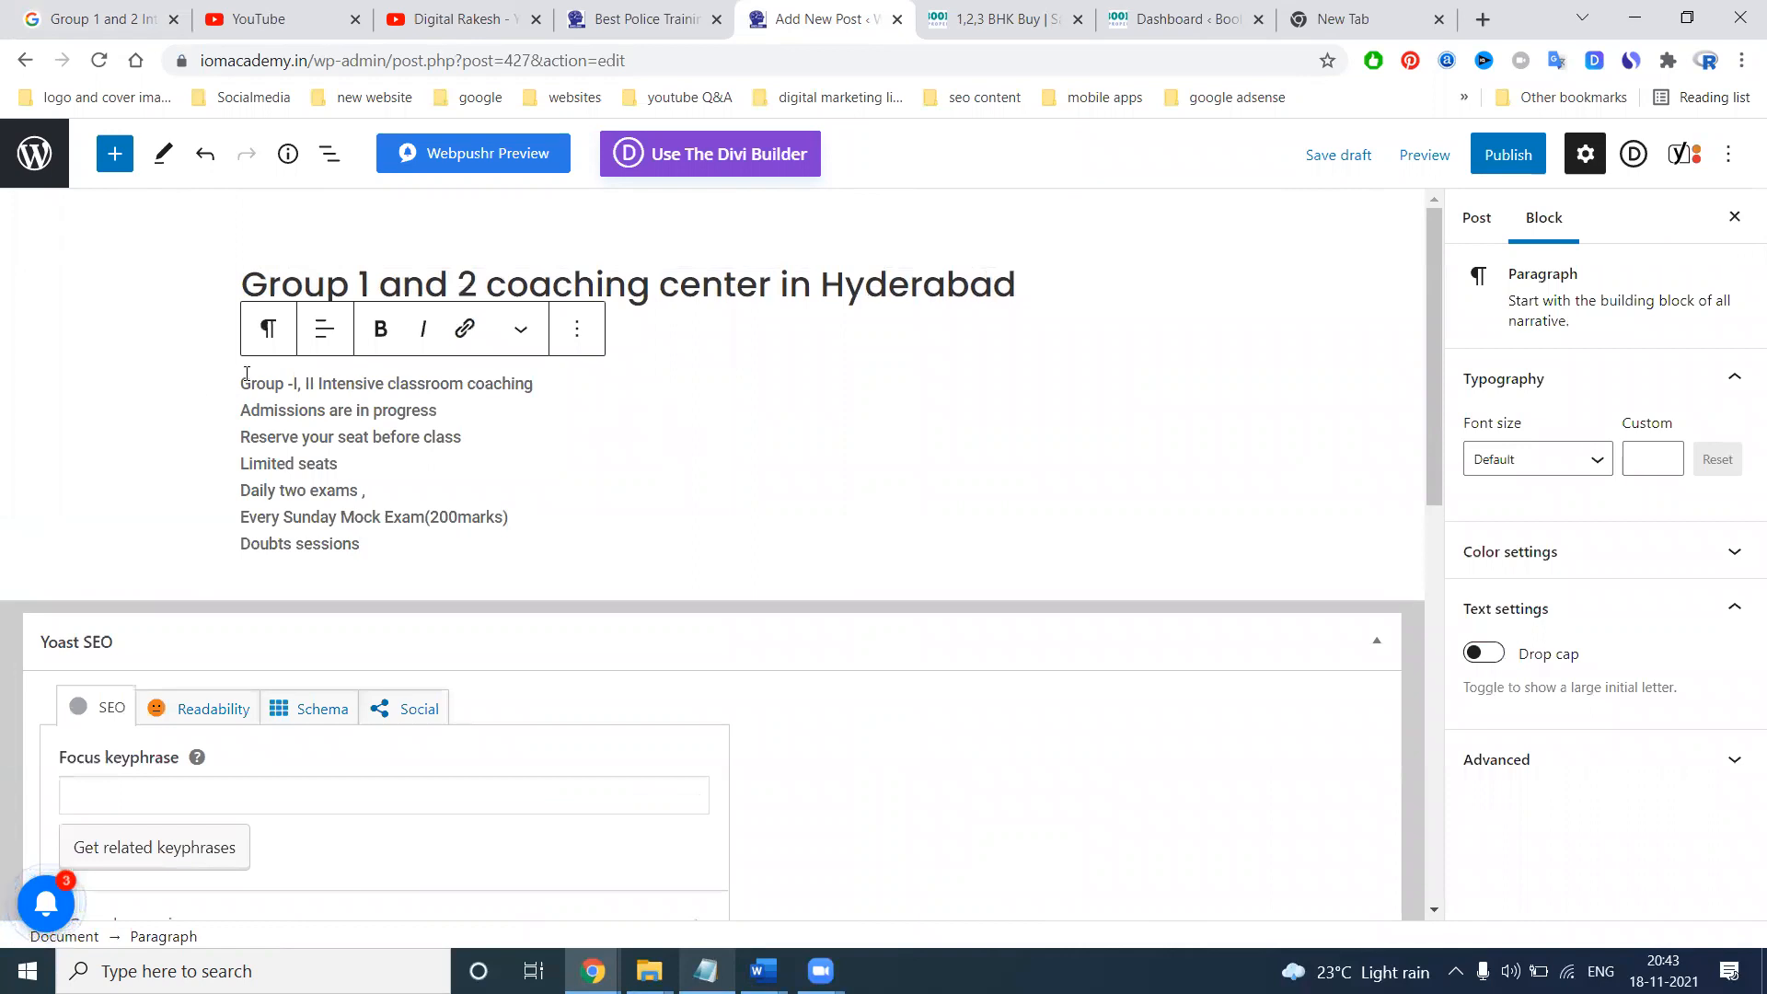
Insert an image block above the Group -I, II coaching text and upload the "group 1 2" picture into it
key(Return)
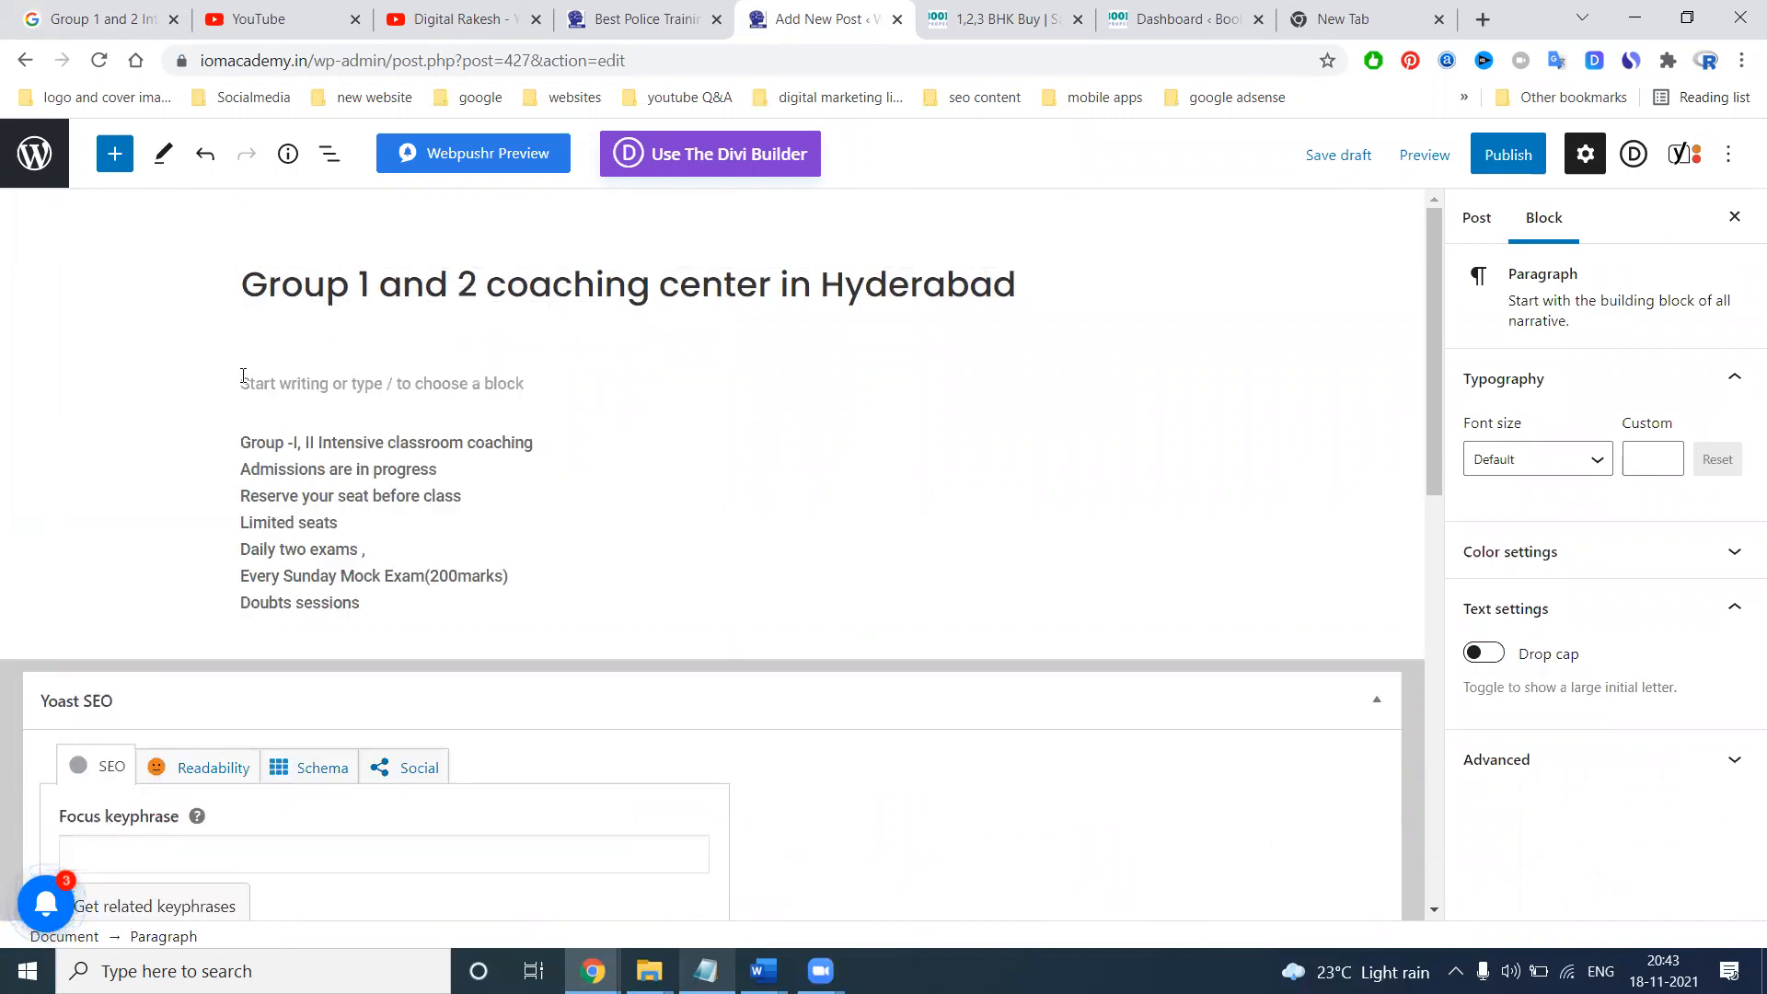
key(Up)
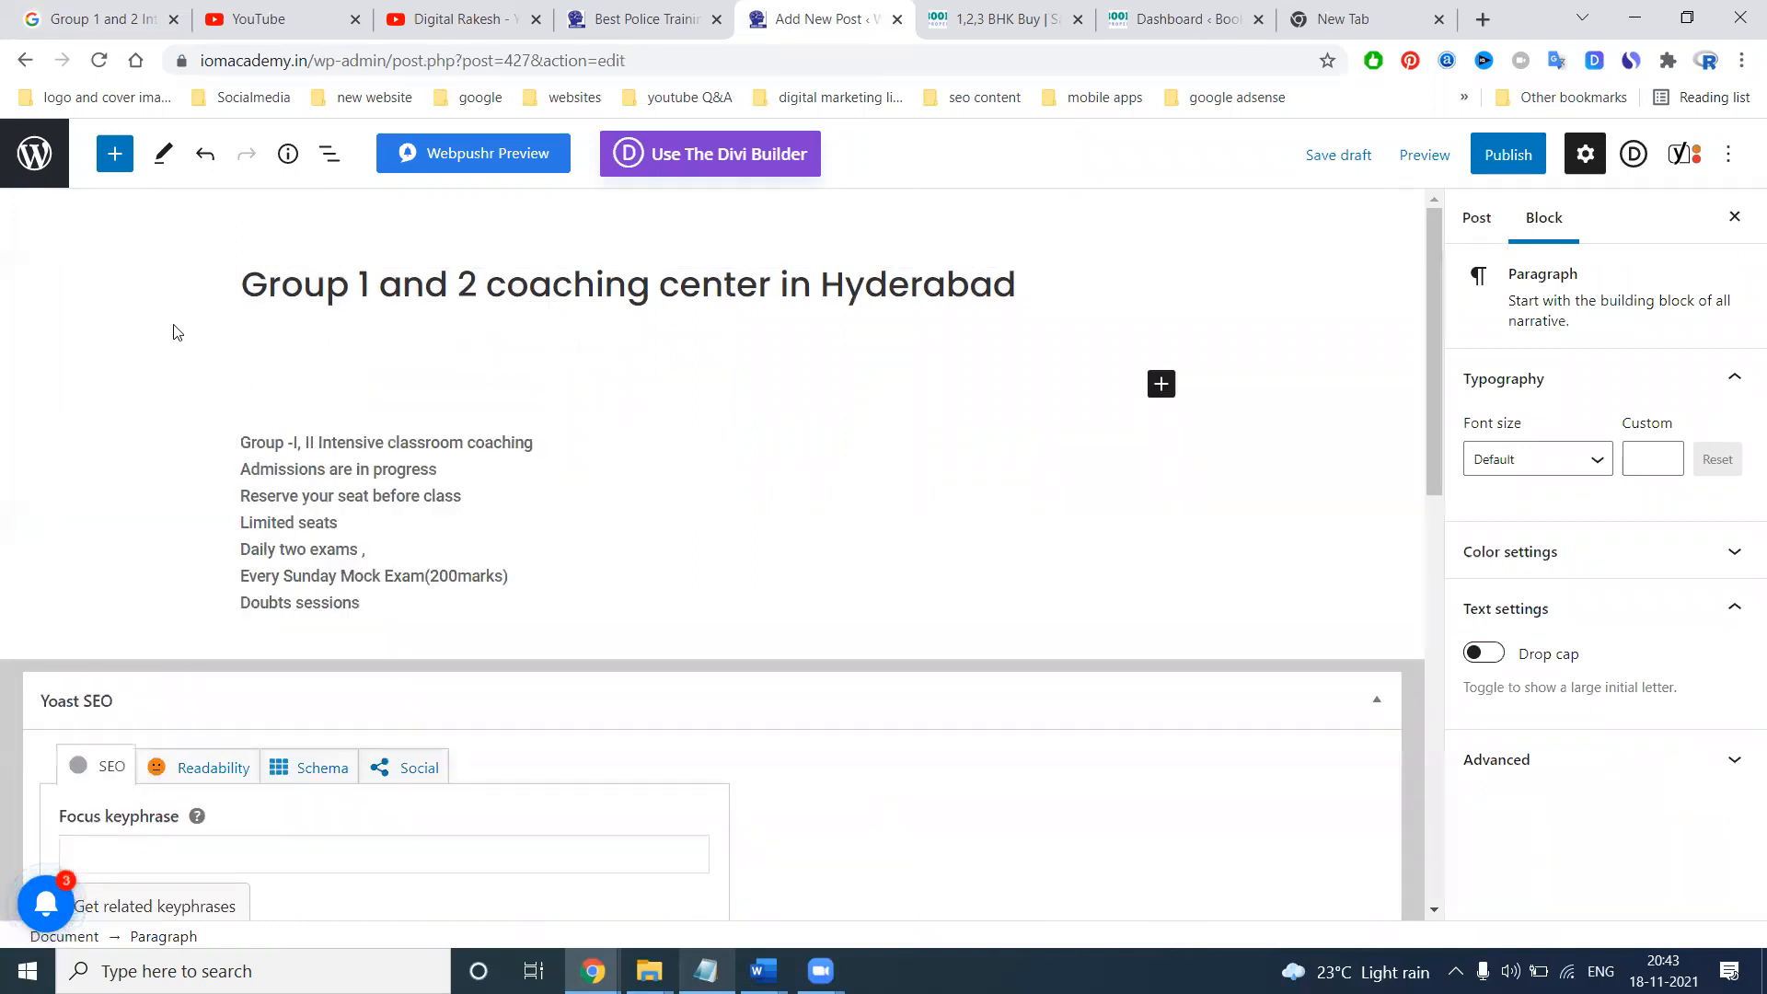
click(115, 153)
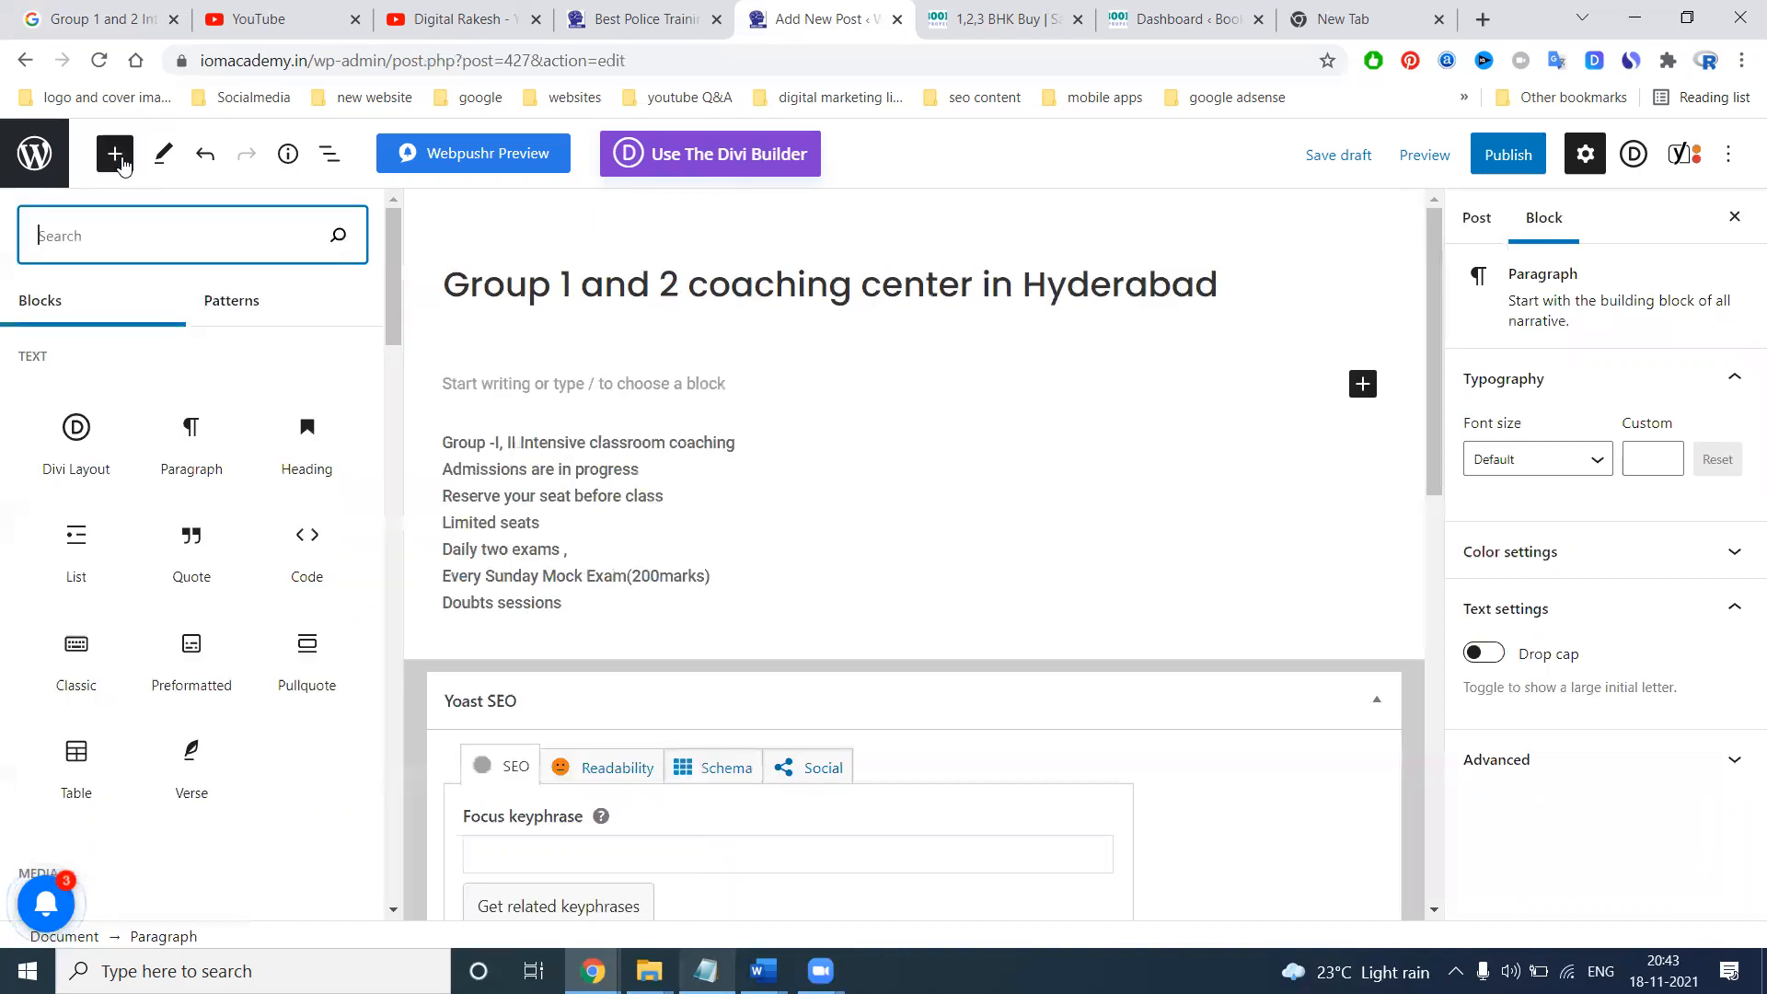
scroll(206, 476, down, 5)
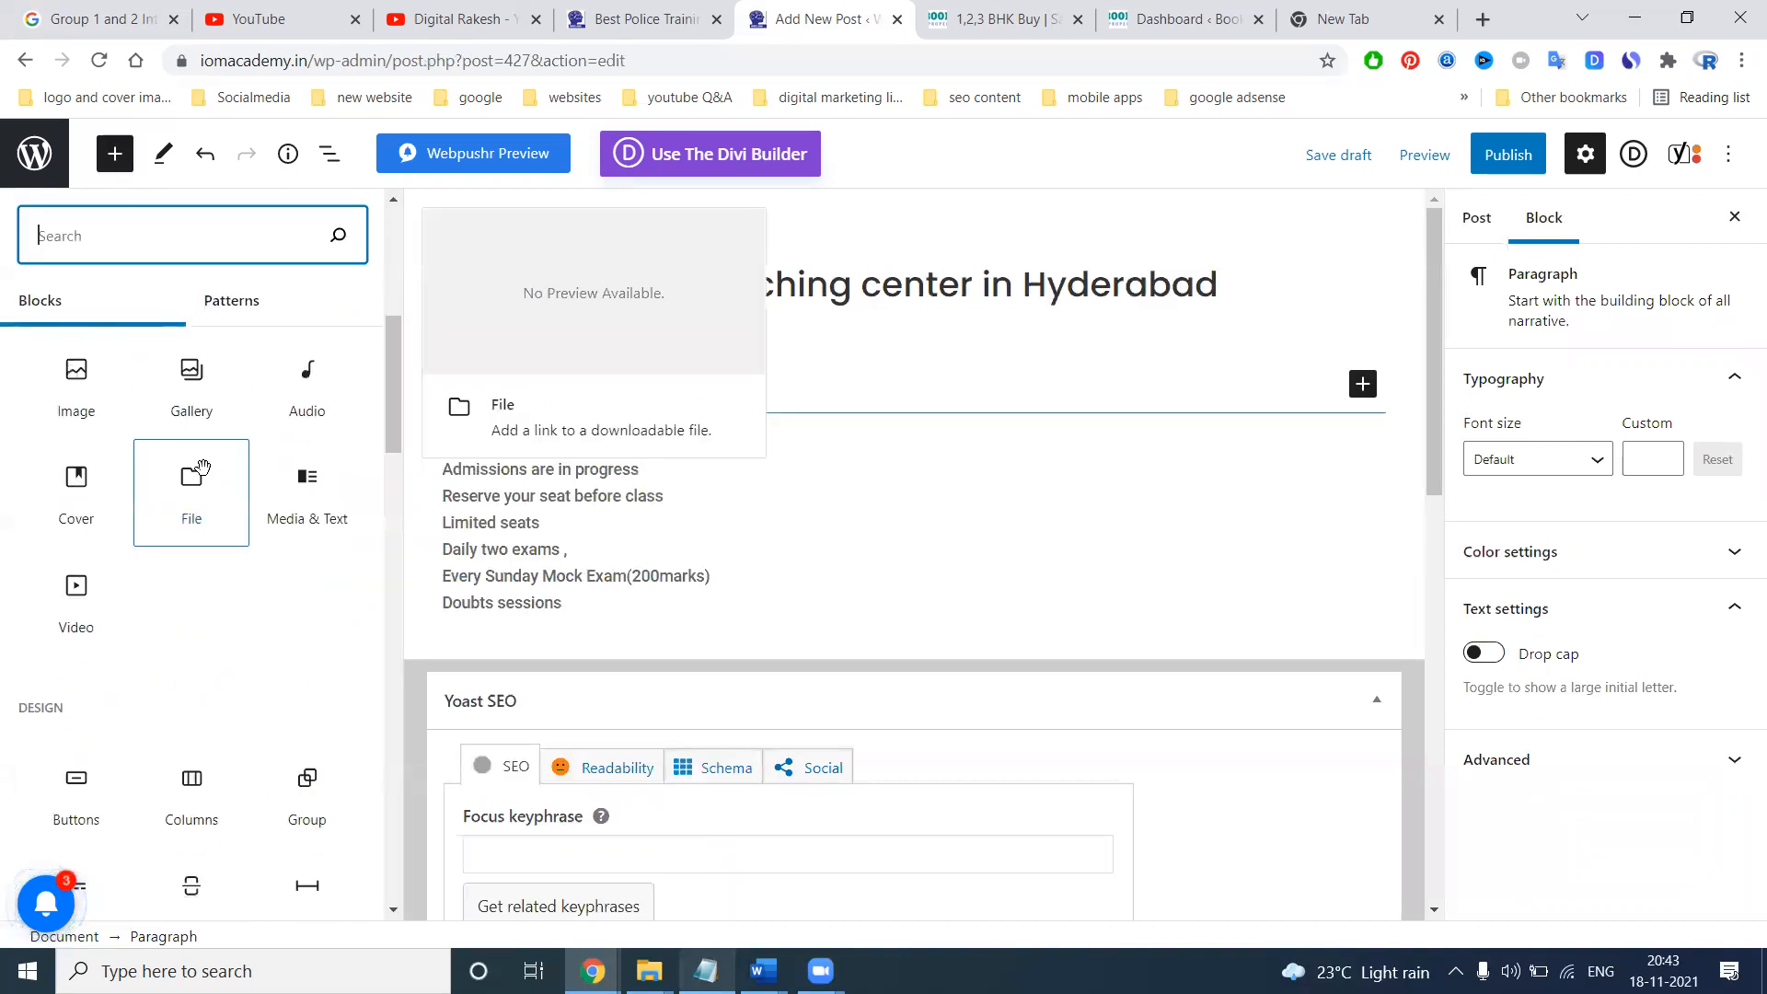
click(77, 396)
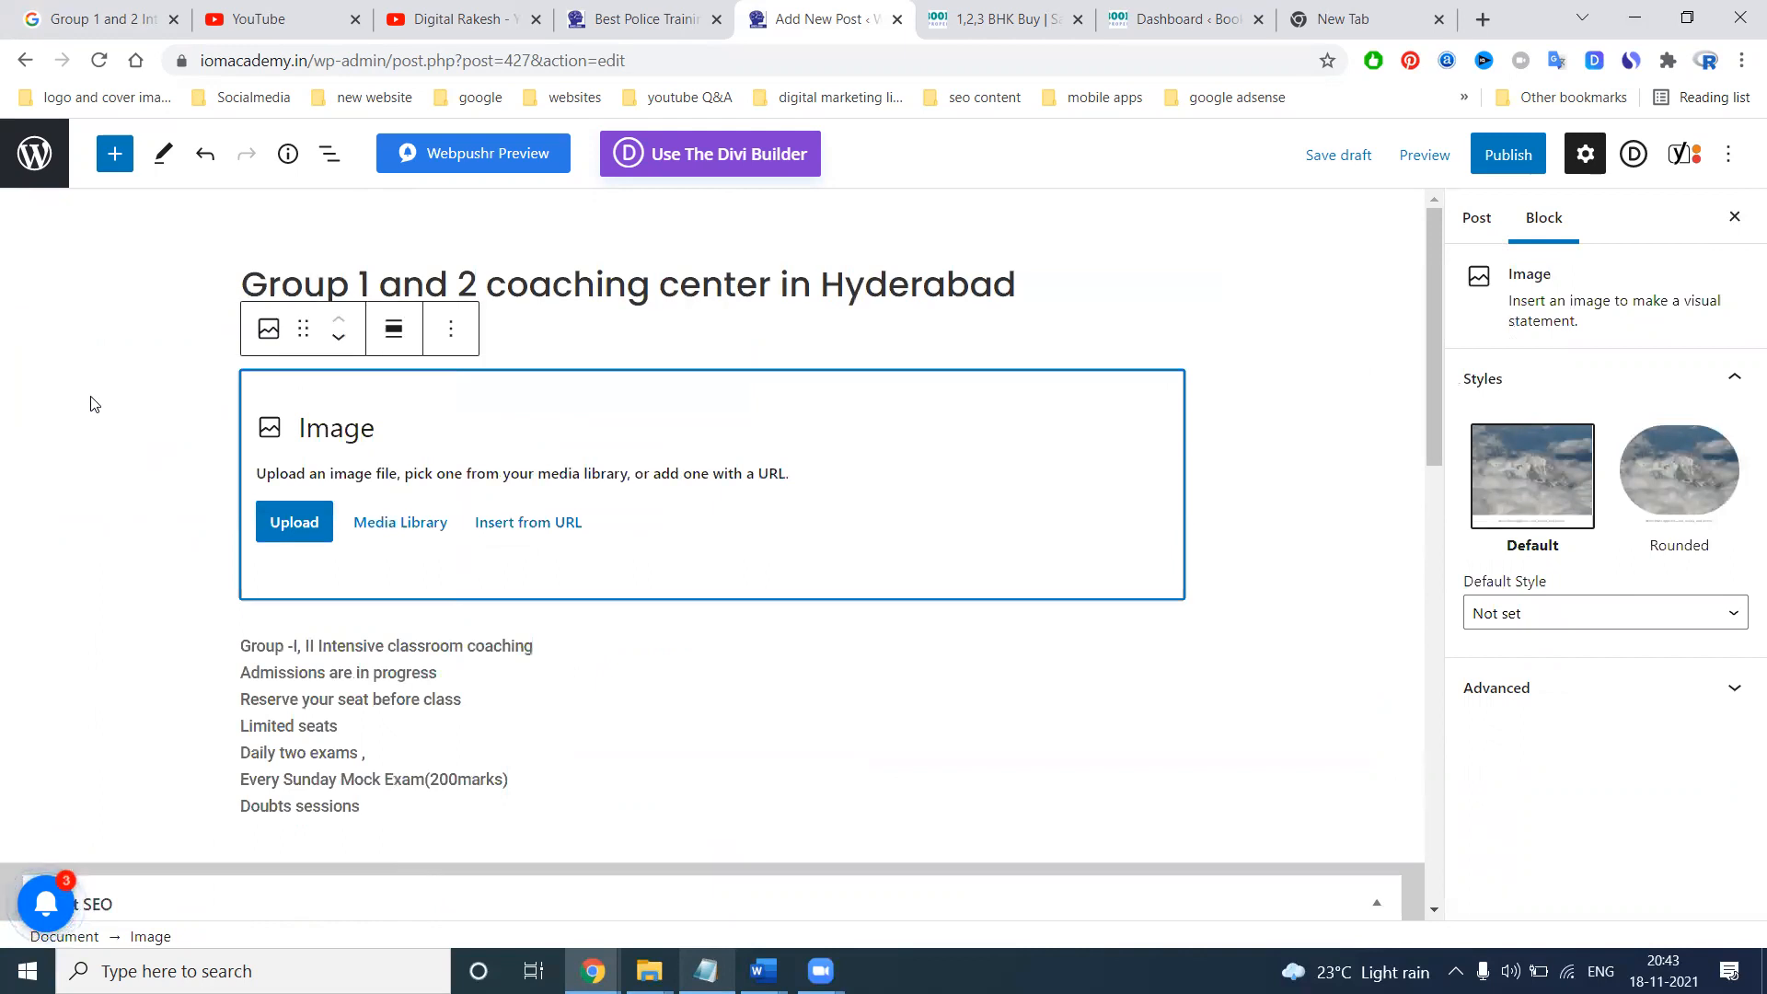
click(294, 522)
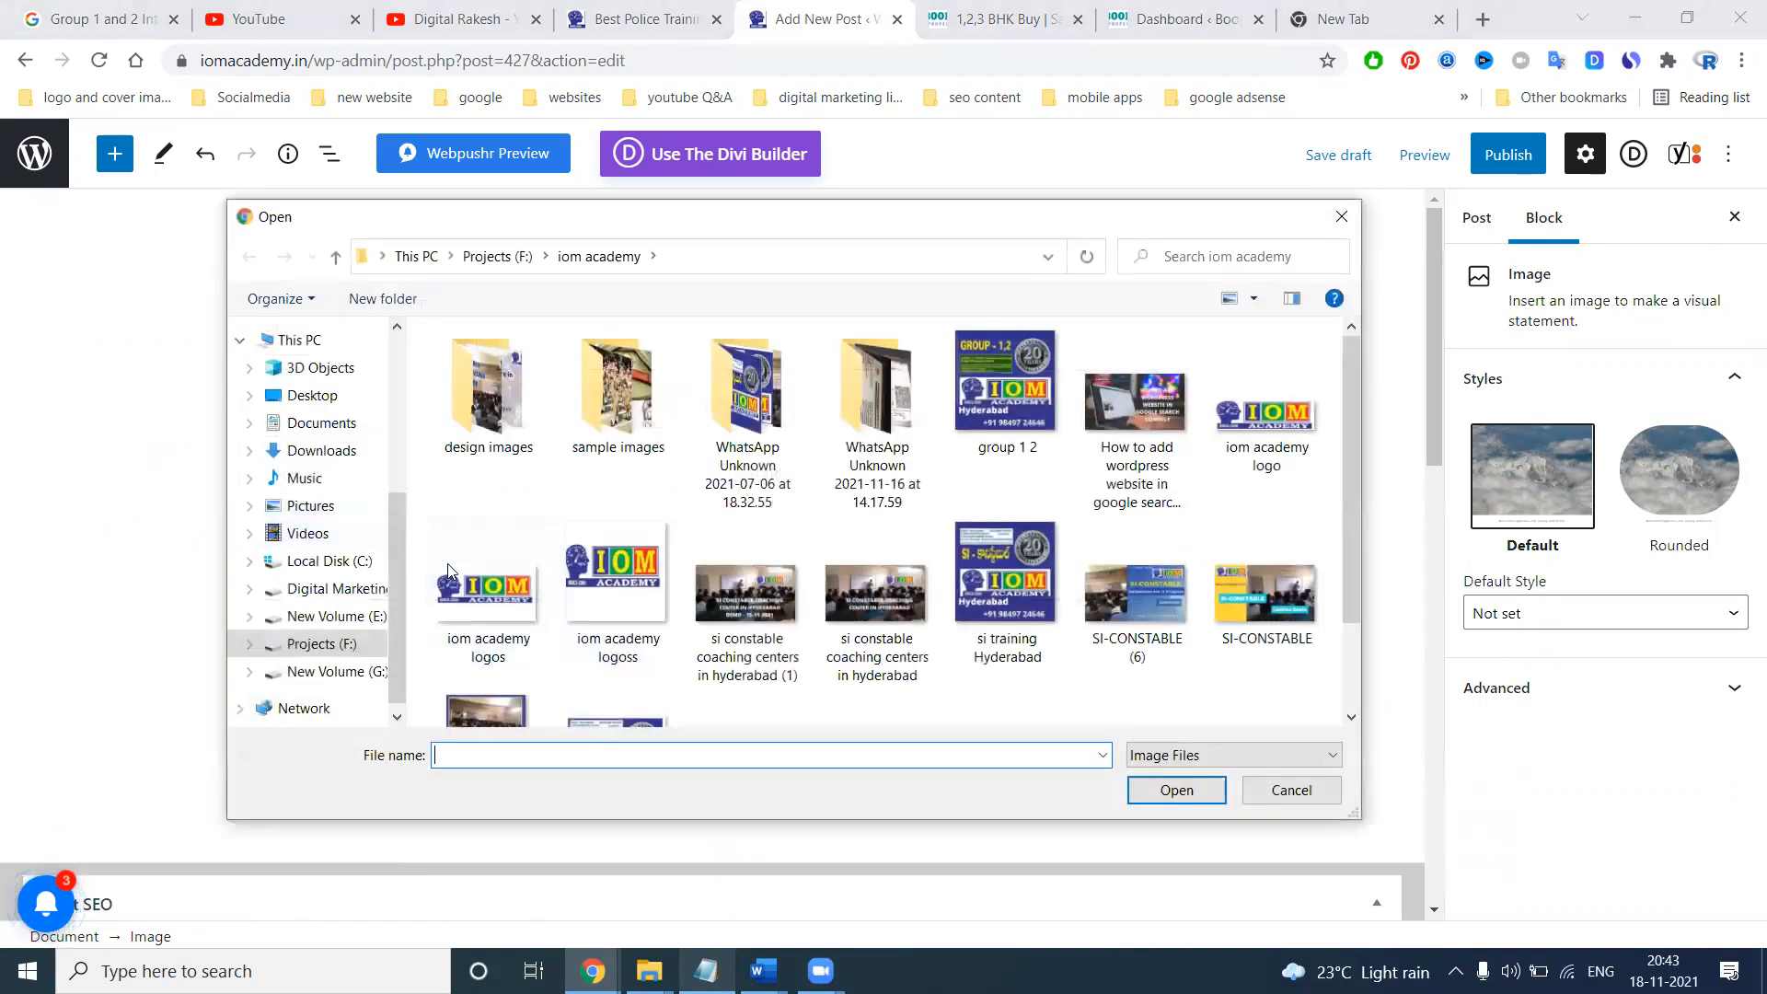
double_click(1005, 385)
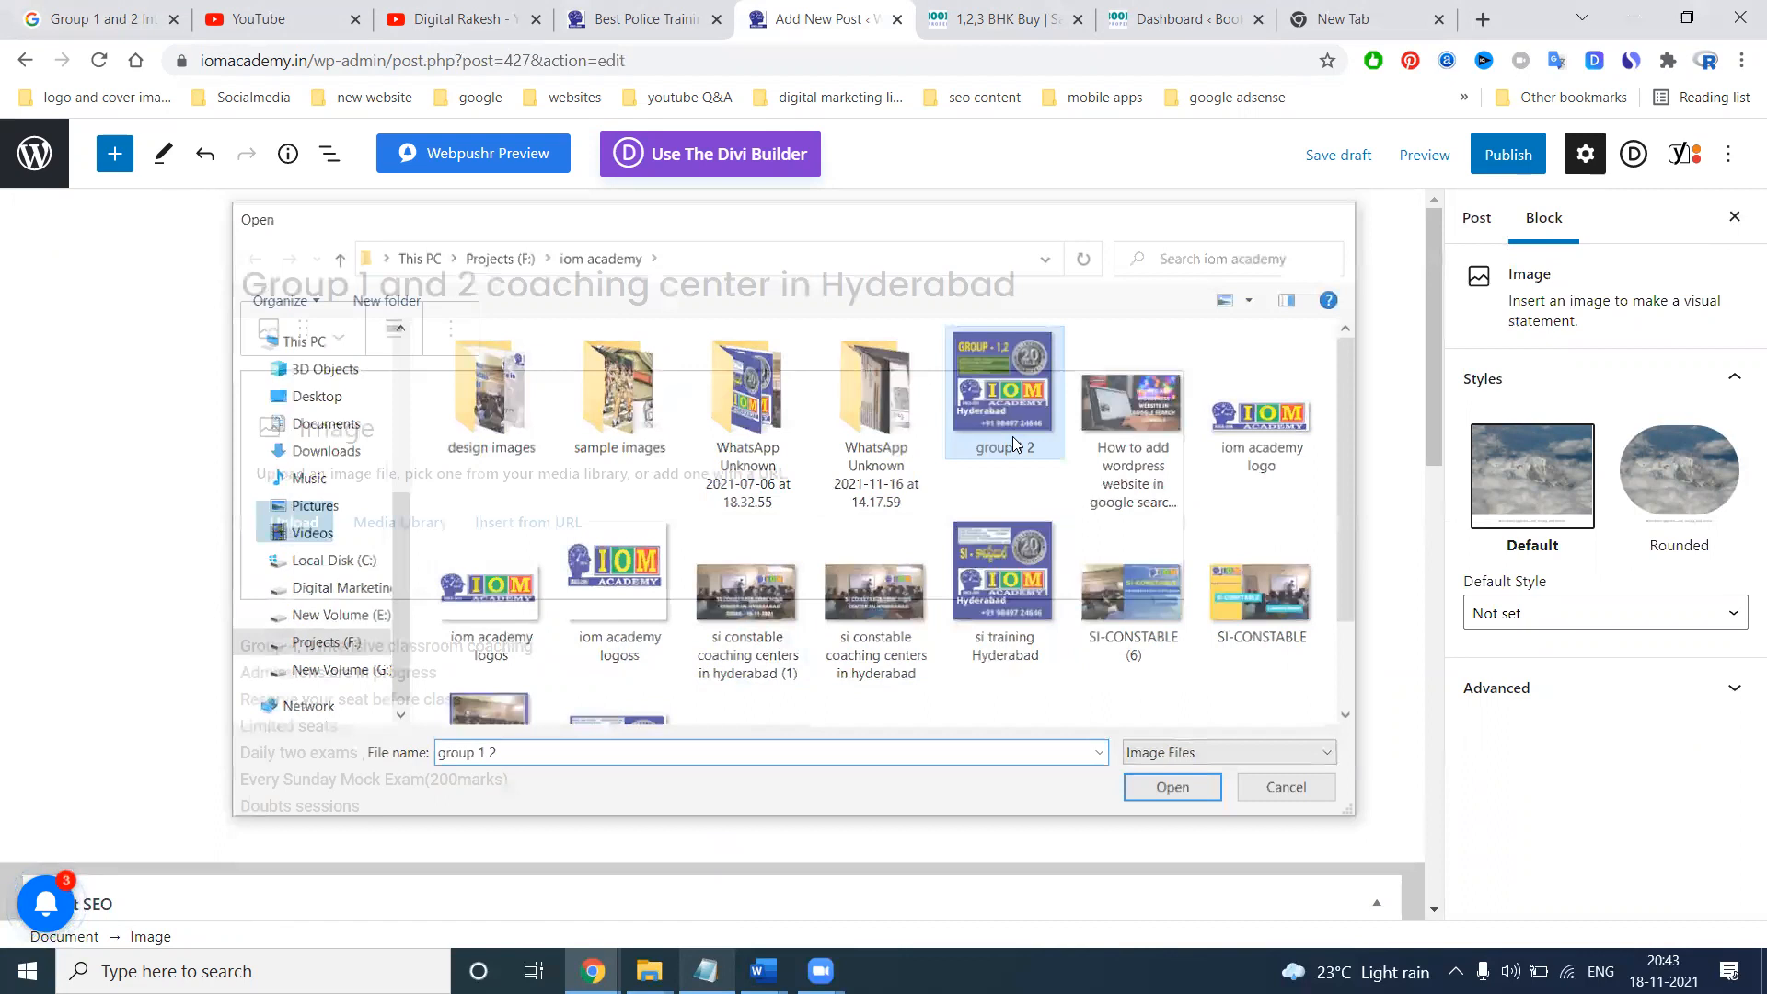
Switch to the keywords Word document and add "Group 2 coaching center in Hyderabad" on the empty line below item 14
scroll(1040, 502, down, 10)
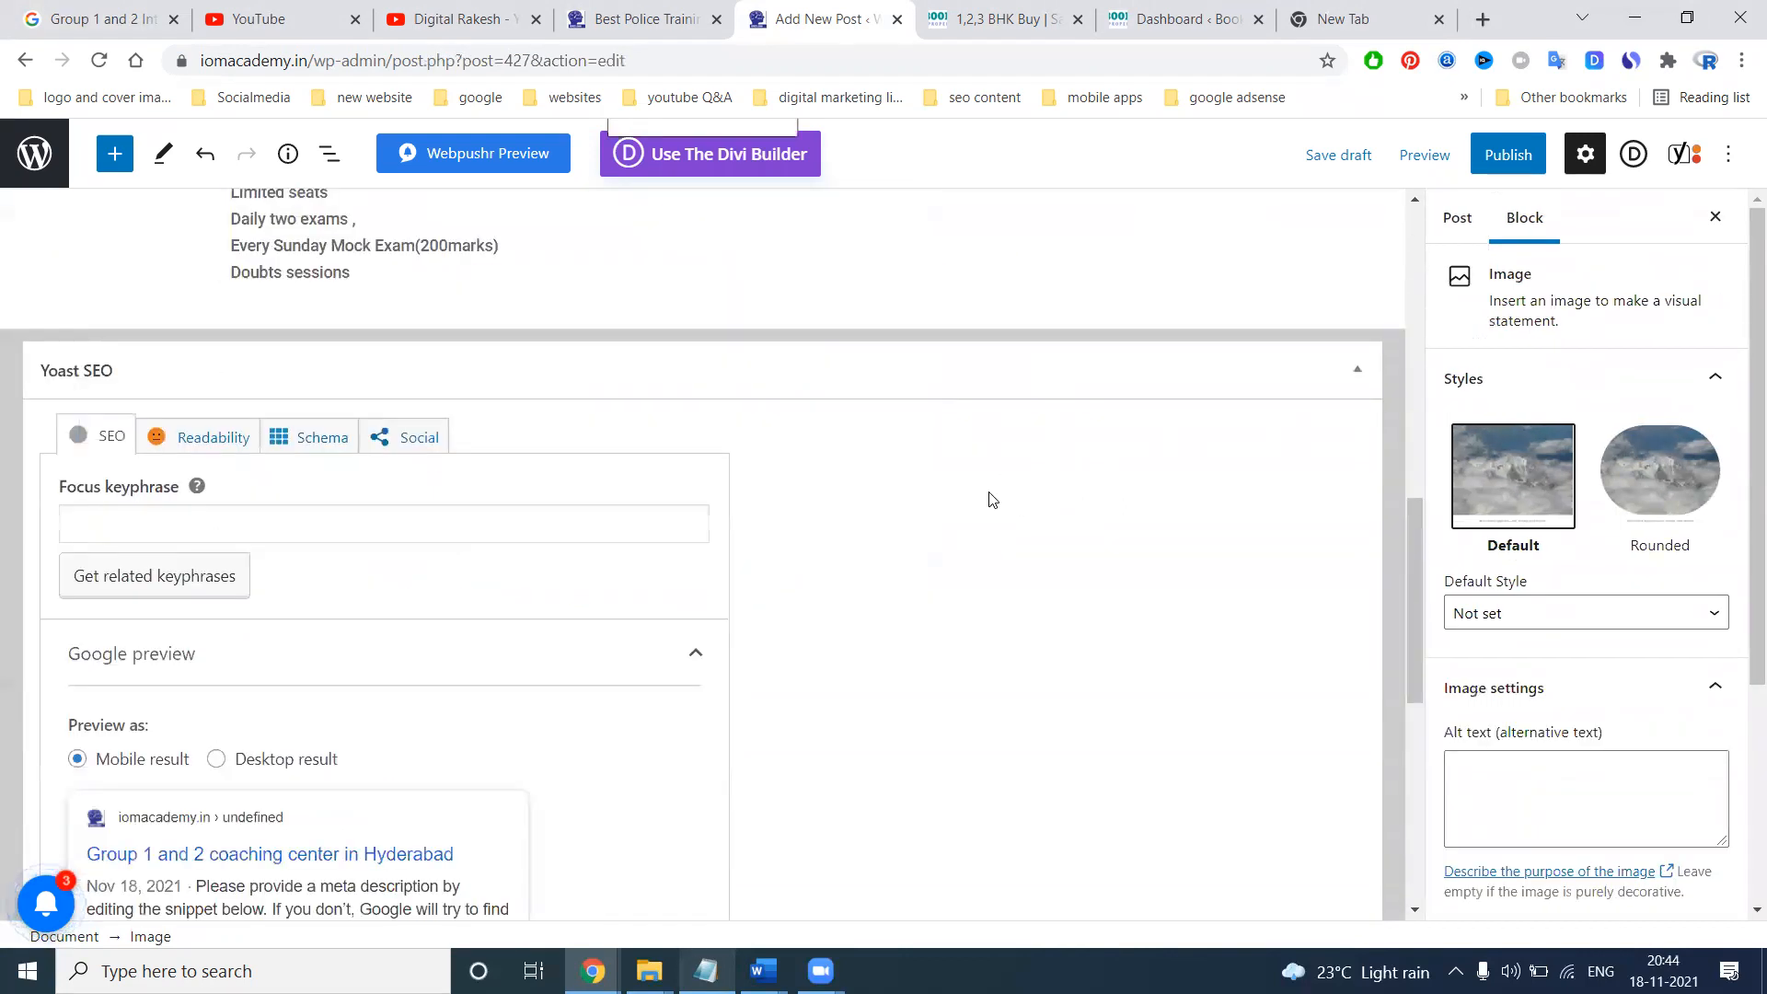
scroll(219, 670, down, 7)
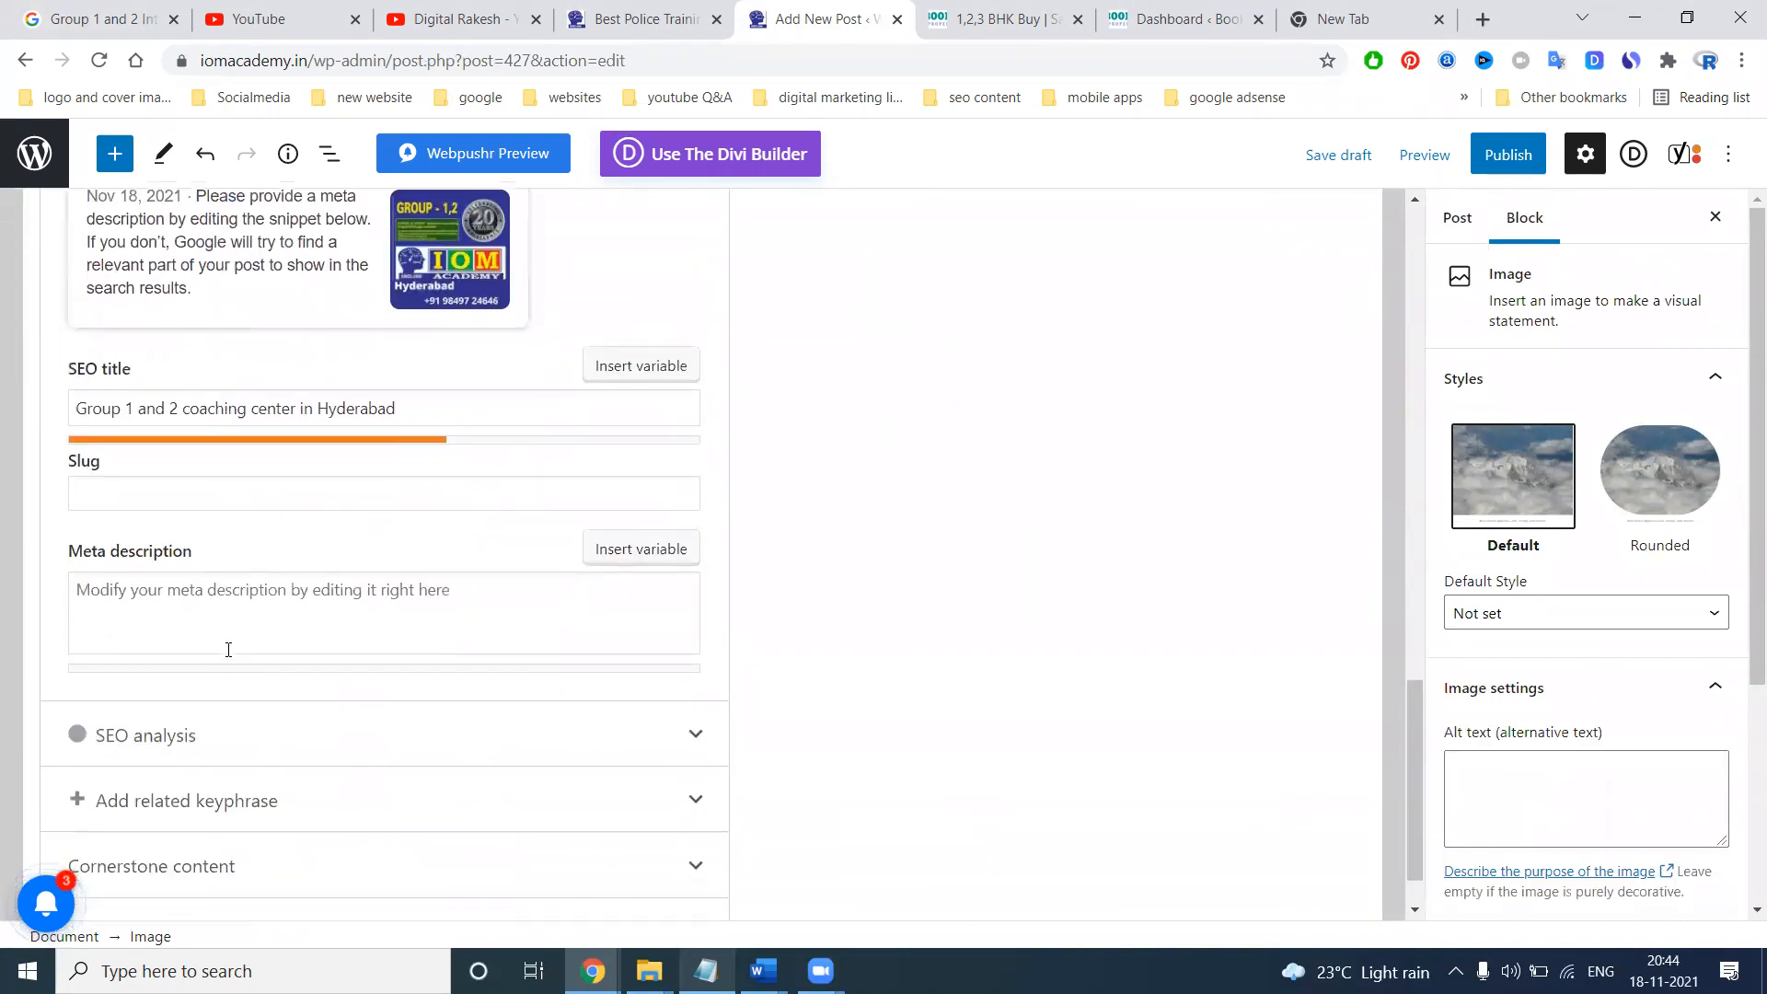
mouse_move(762, 970)
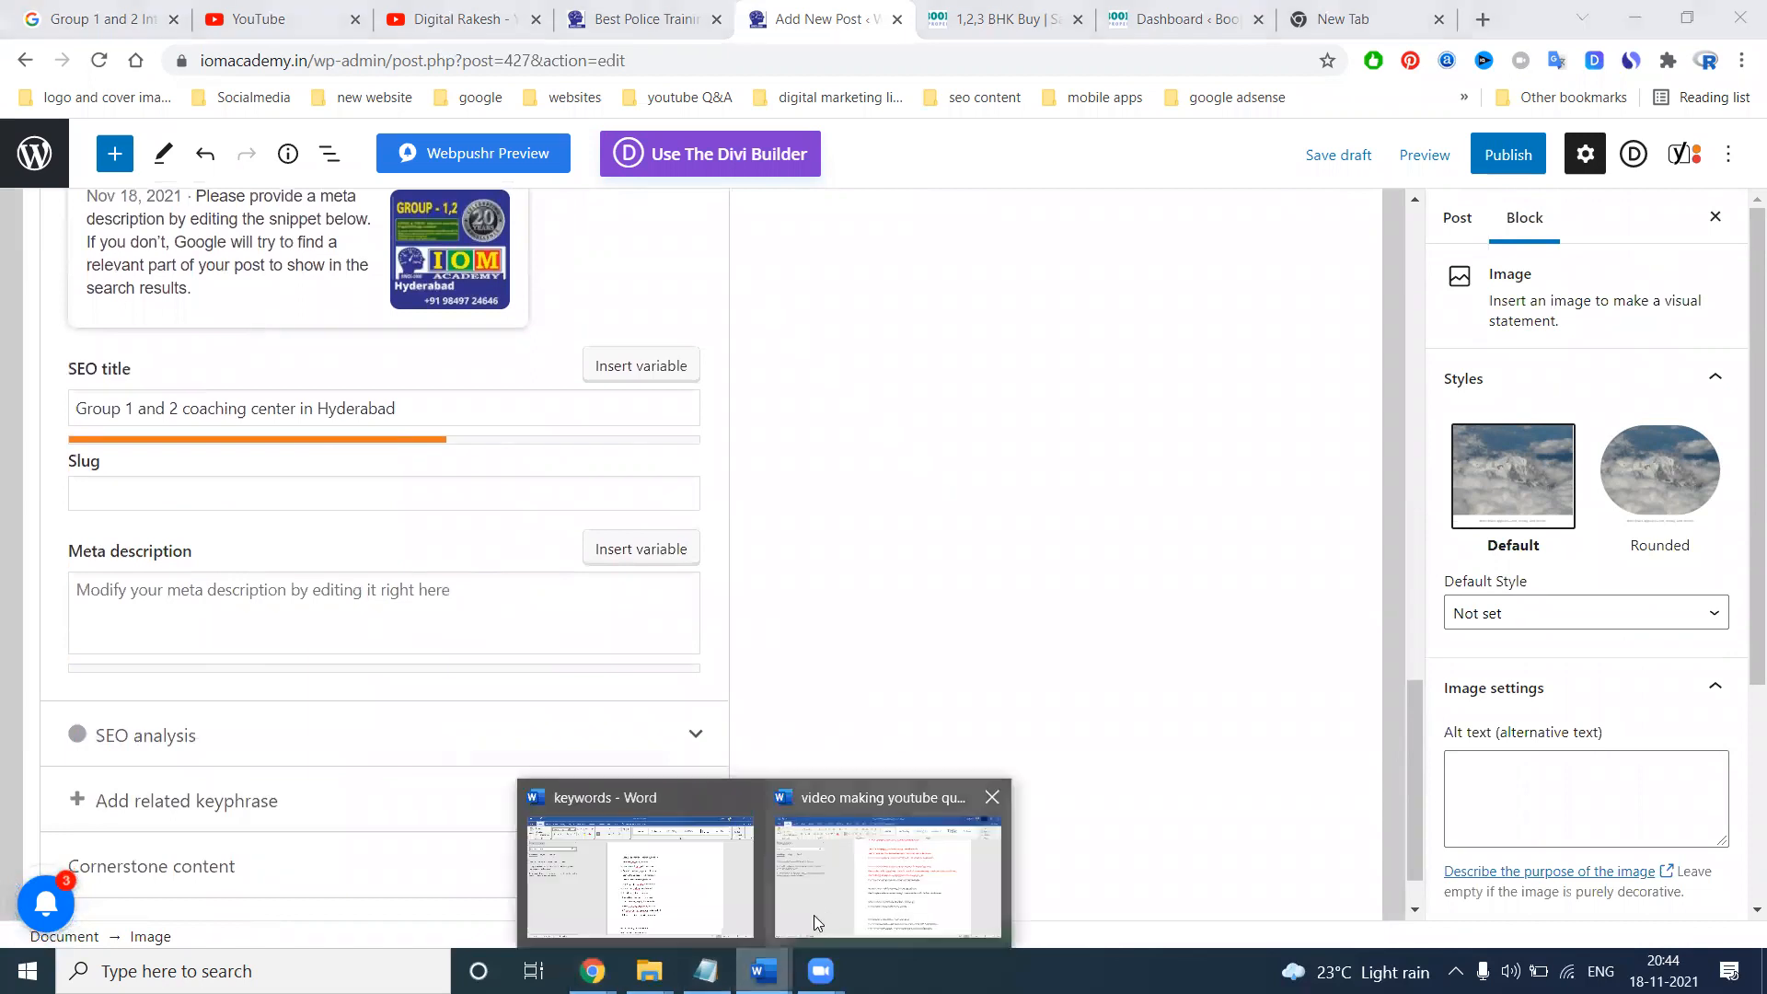
click(644, 875)
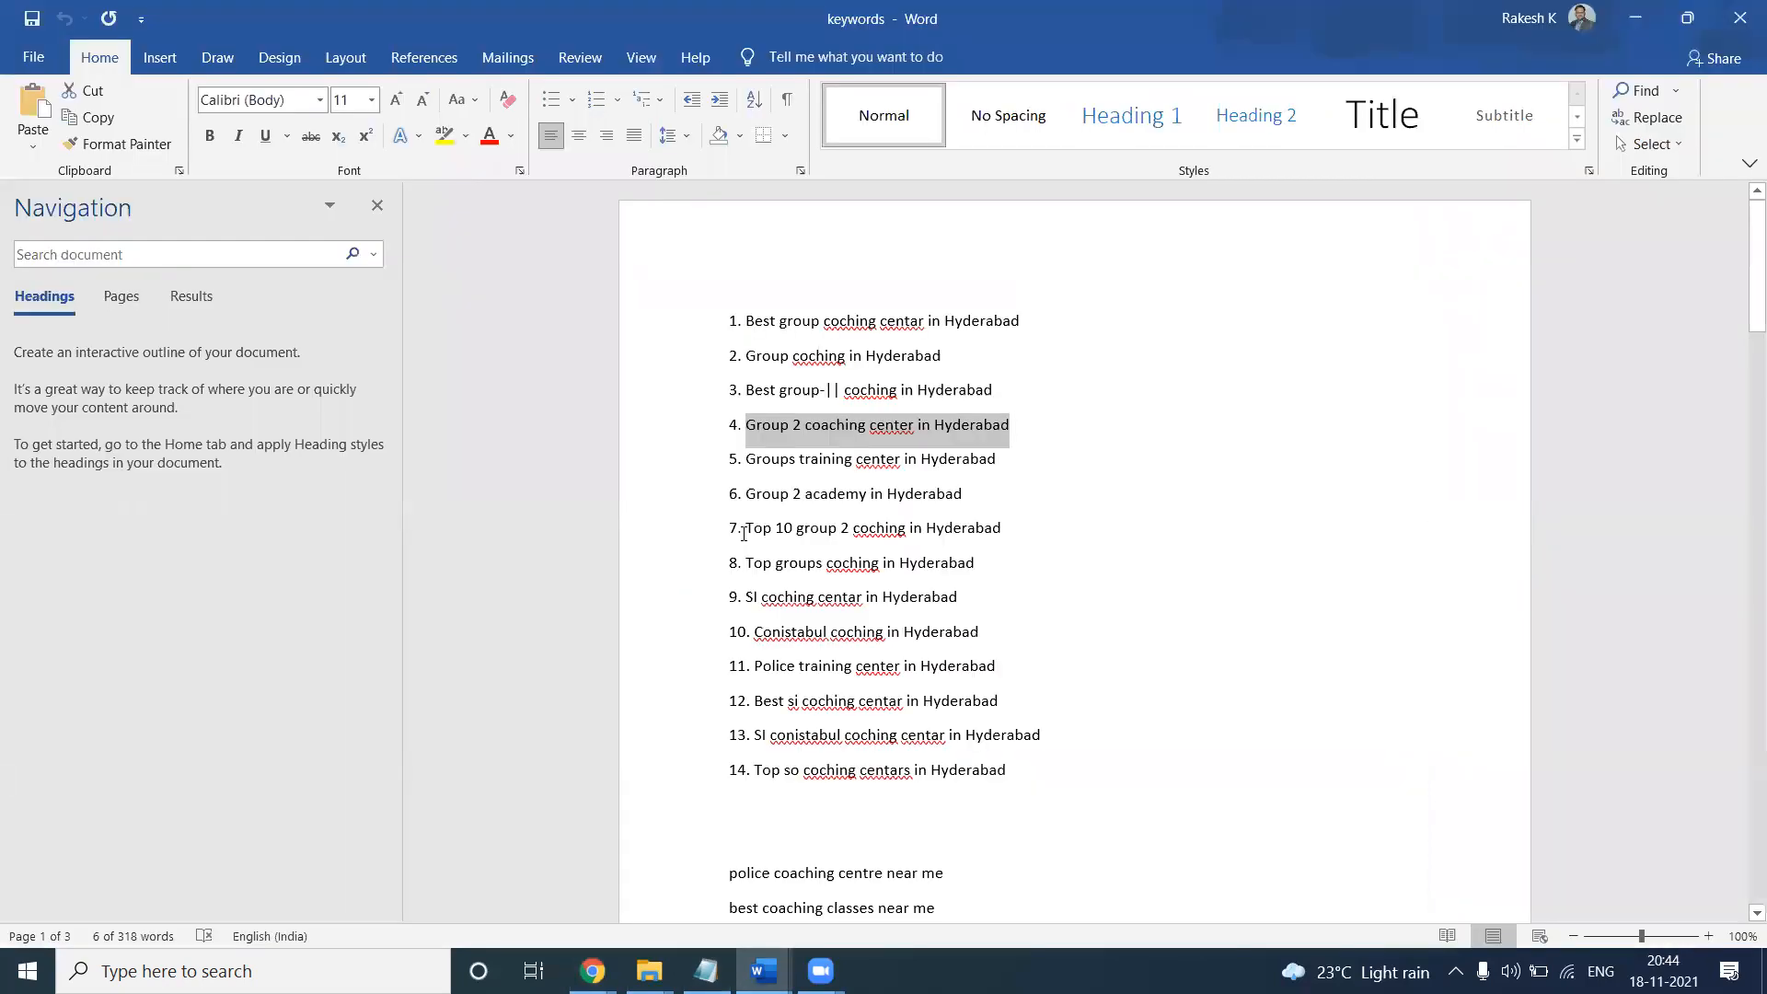
click(793, 812)
text(Group 2 coaching center in Hyderabad)
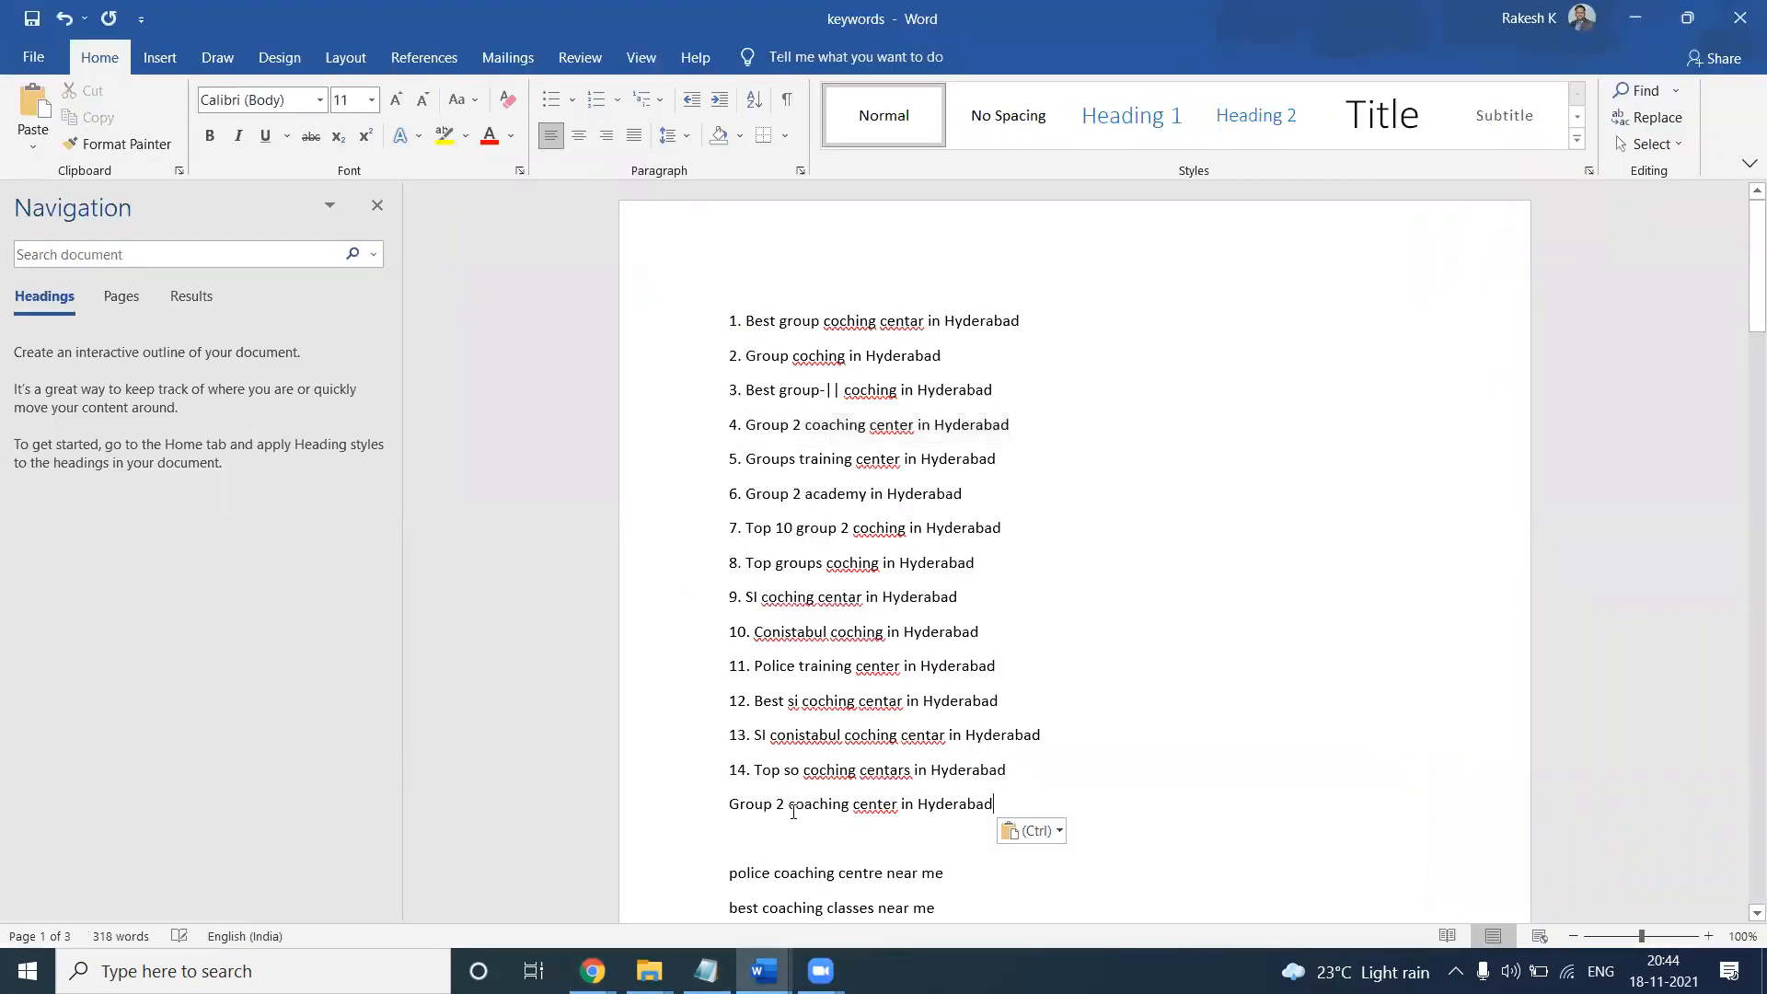
Append two comma-separated copies of keyword 1, "Best group coching centar in Hyderabad", to the new keyword line
drag(1039, 320, 744, 322)
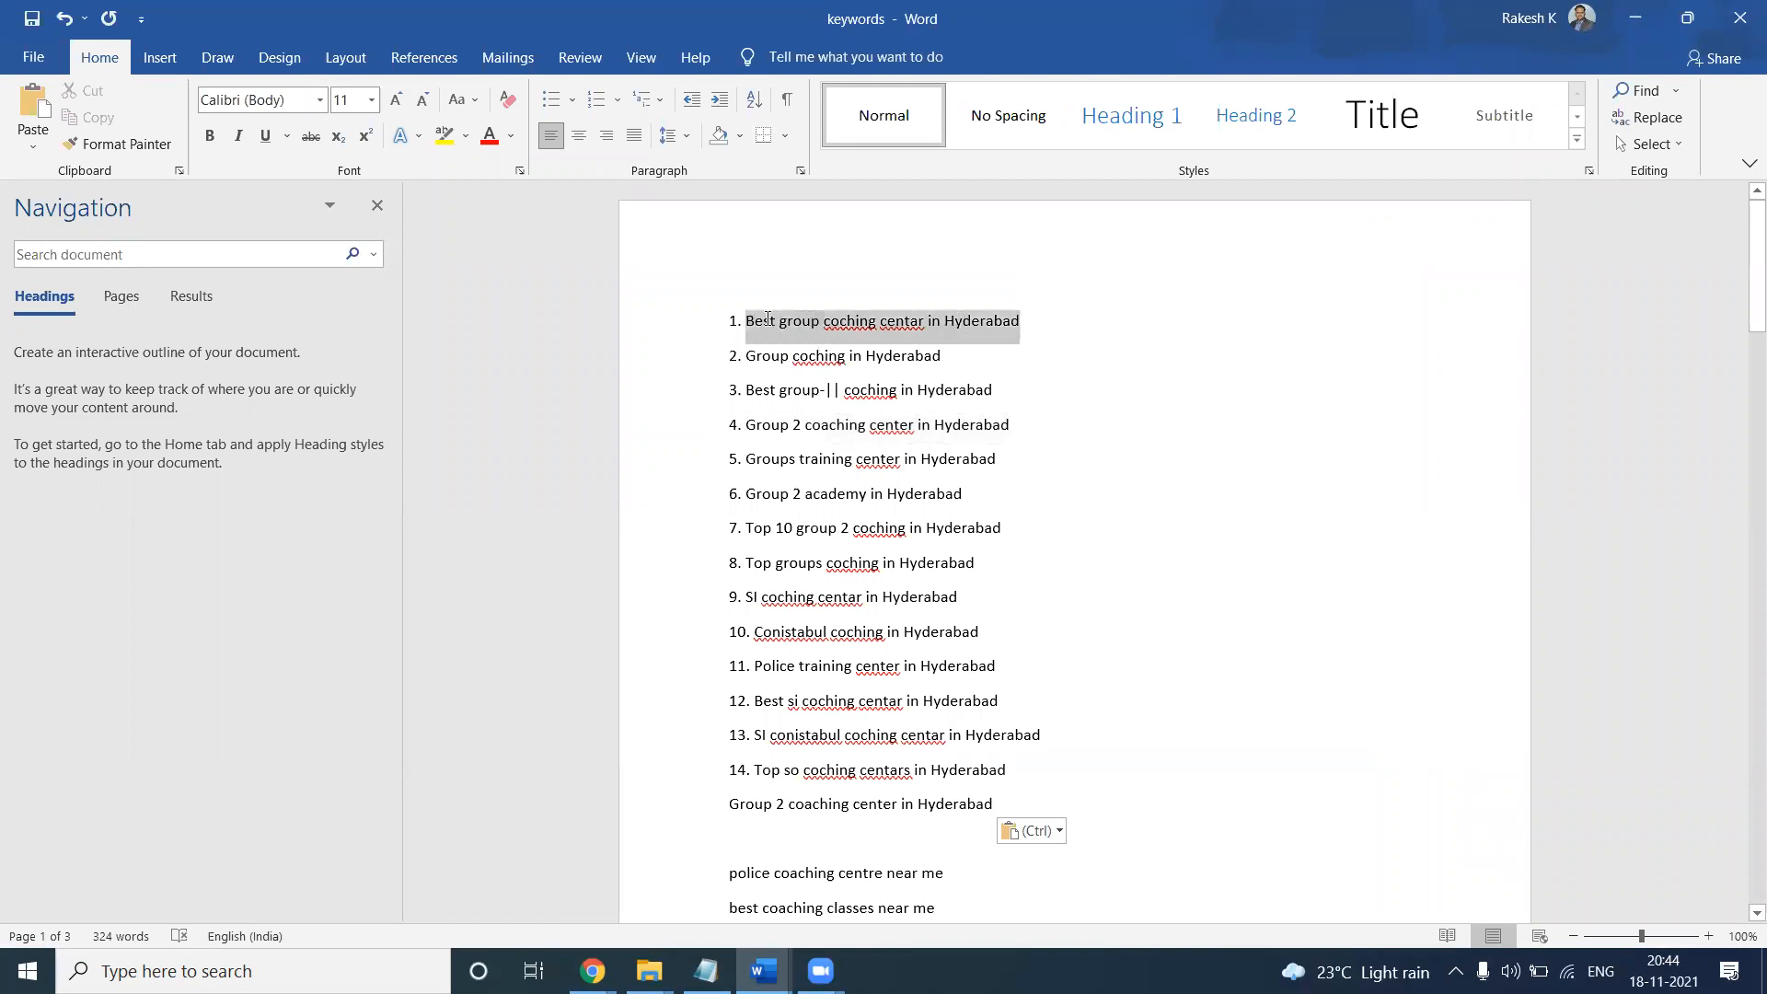
key(ctrl+c)
click(994, 795)
text(,)
key(ctrl+v)
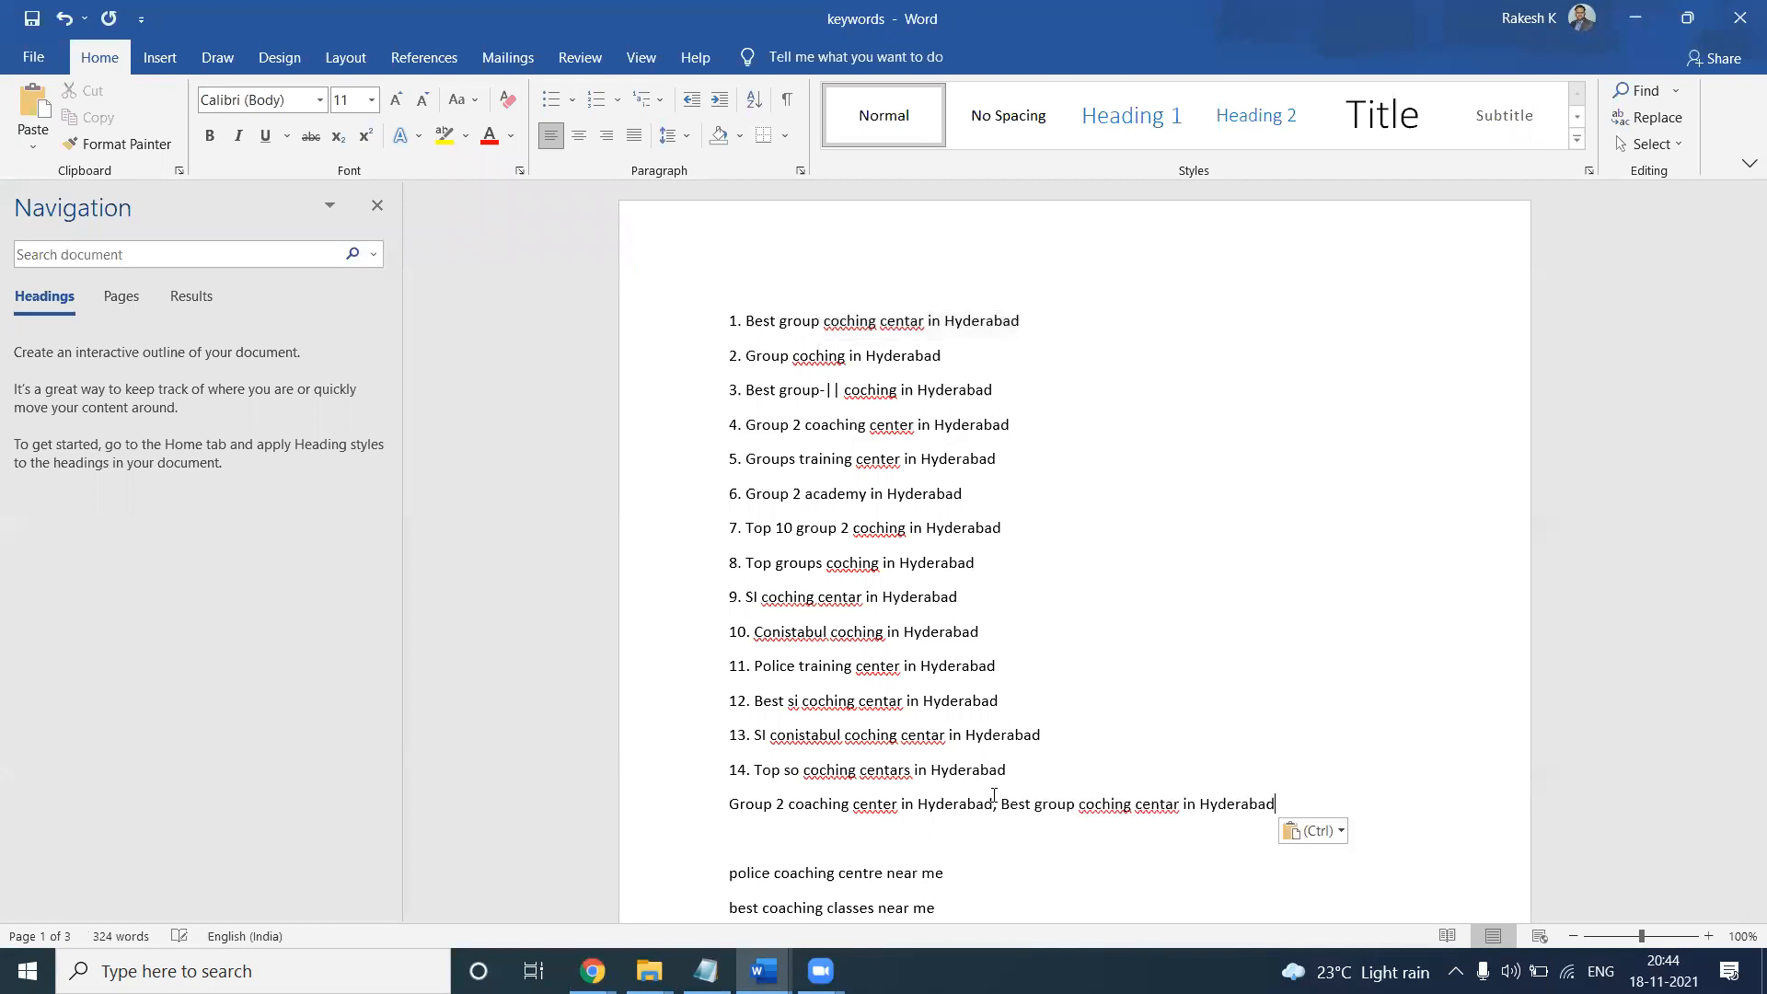
text(,)
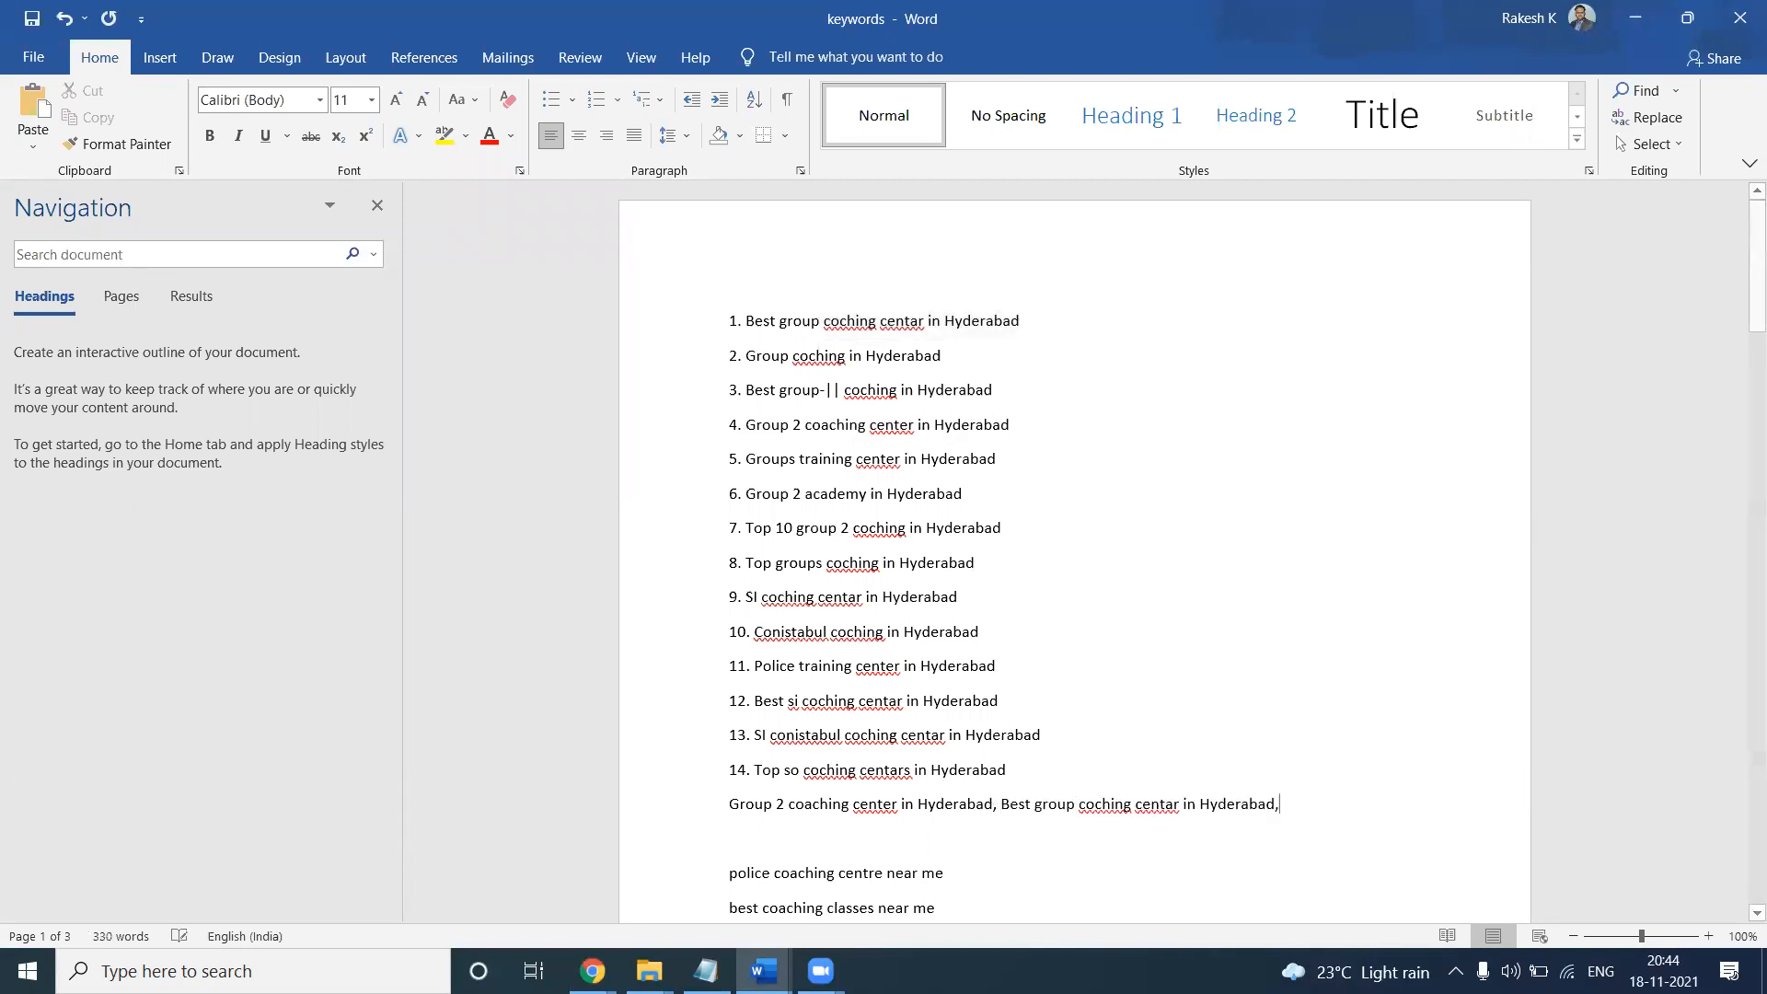
key(ctrl+v)
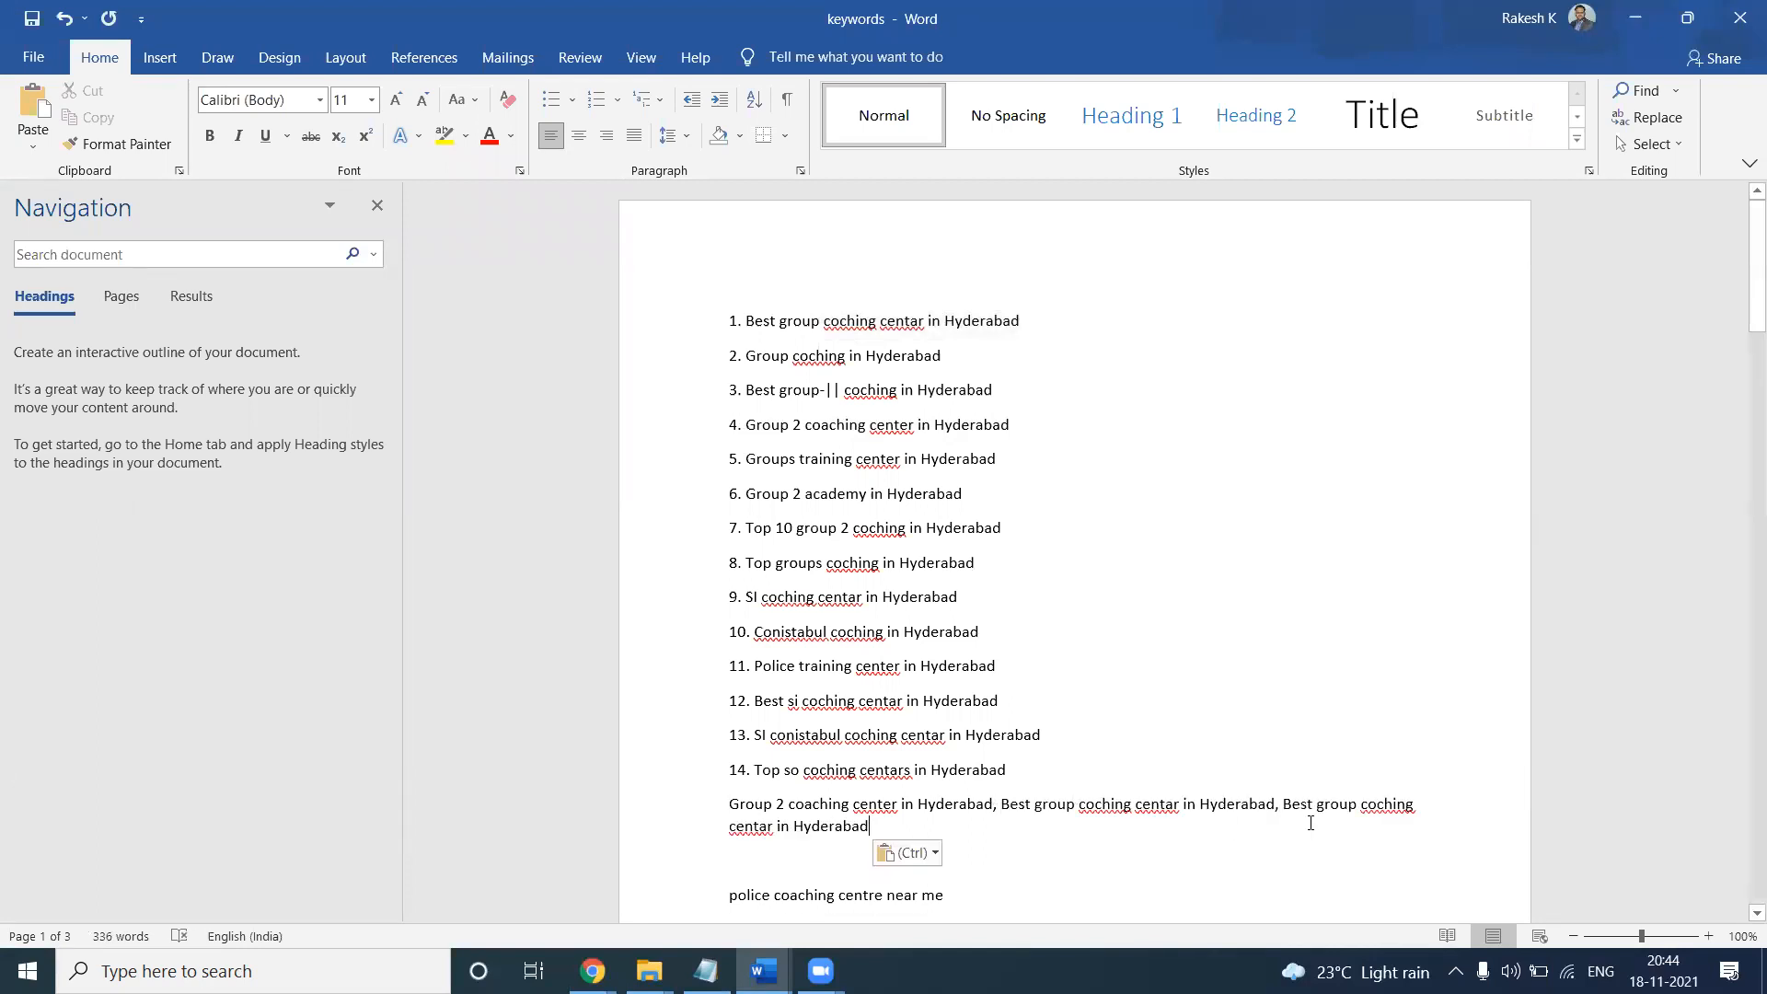
Change the beginning of the line's third phrase to "top group 1, 2"
double_click(1292, 808)
text(top)
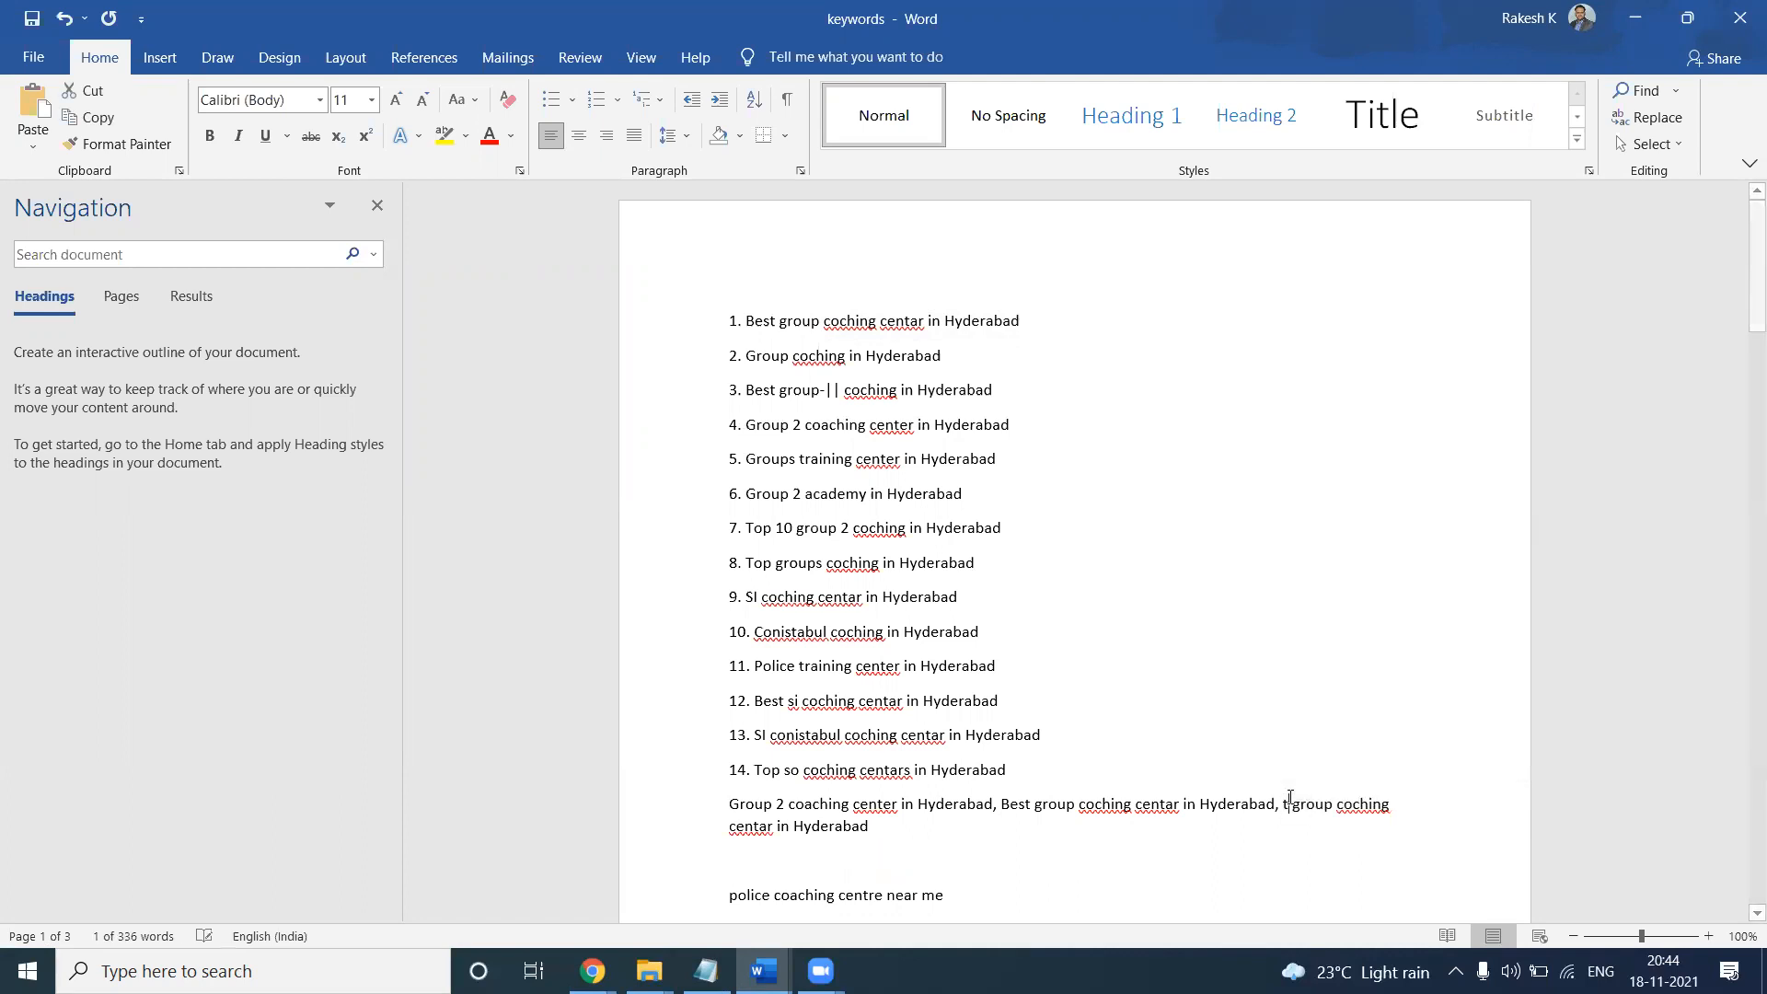
click(1353, 803)
text(1,)
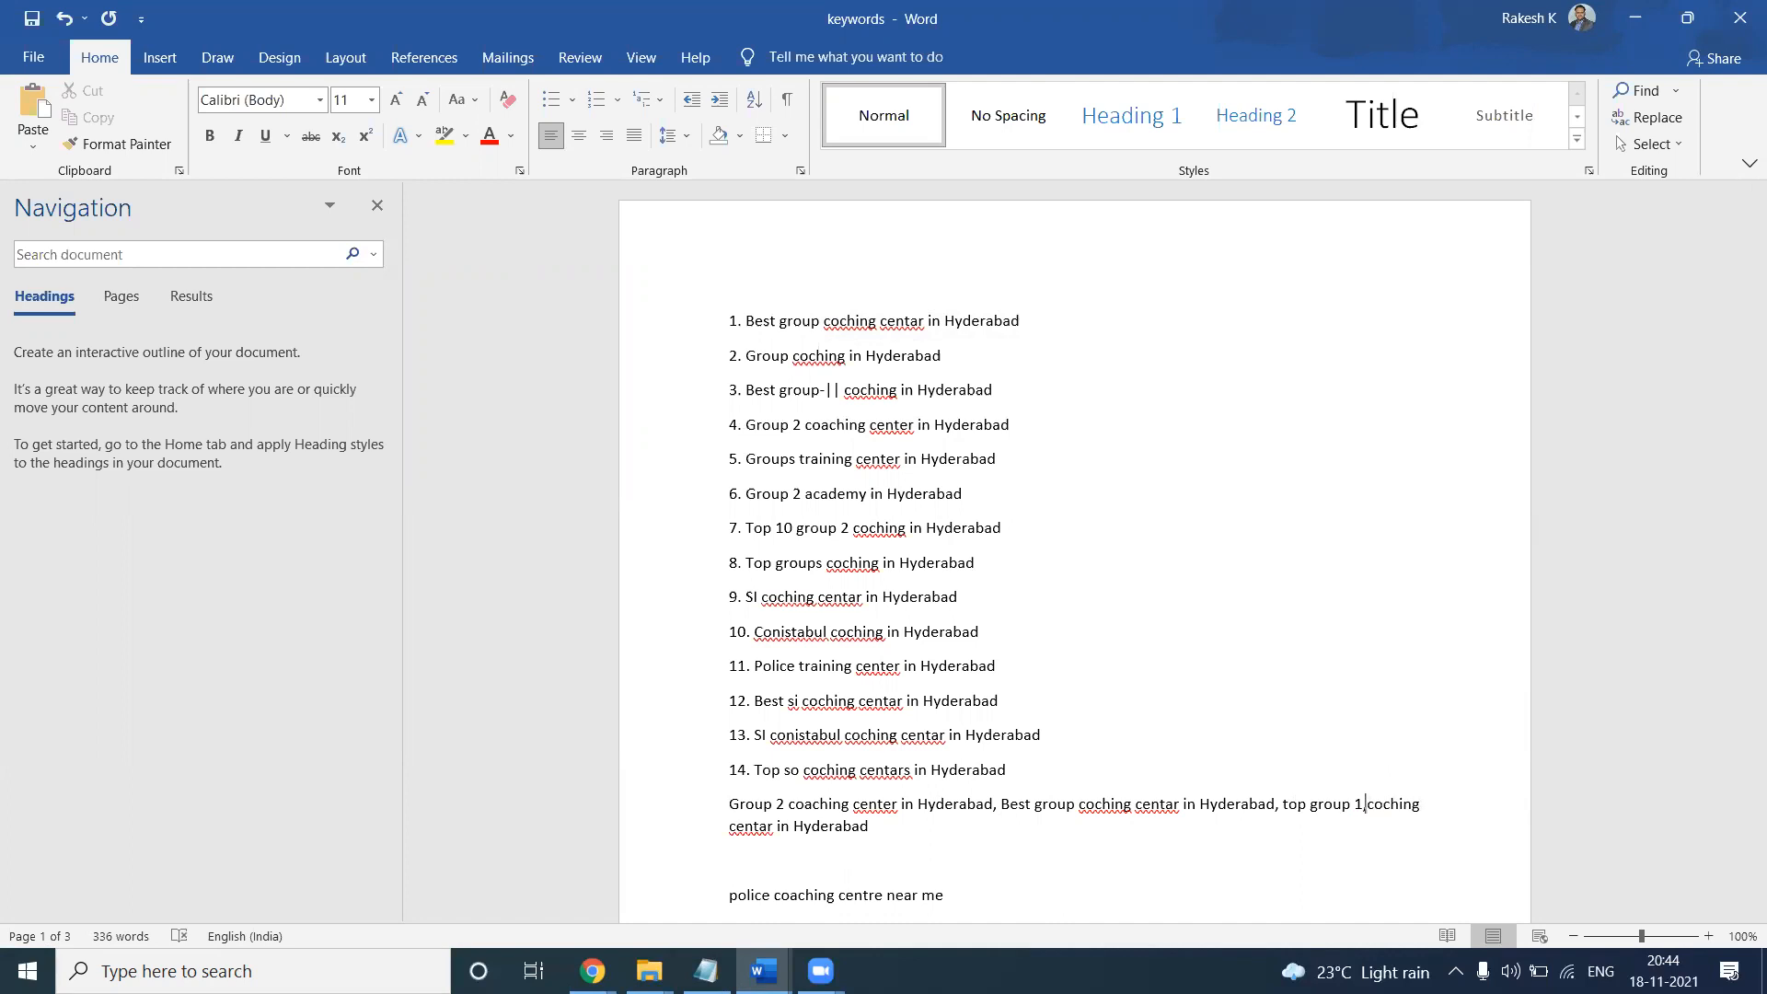
text( 2)
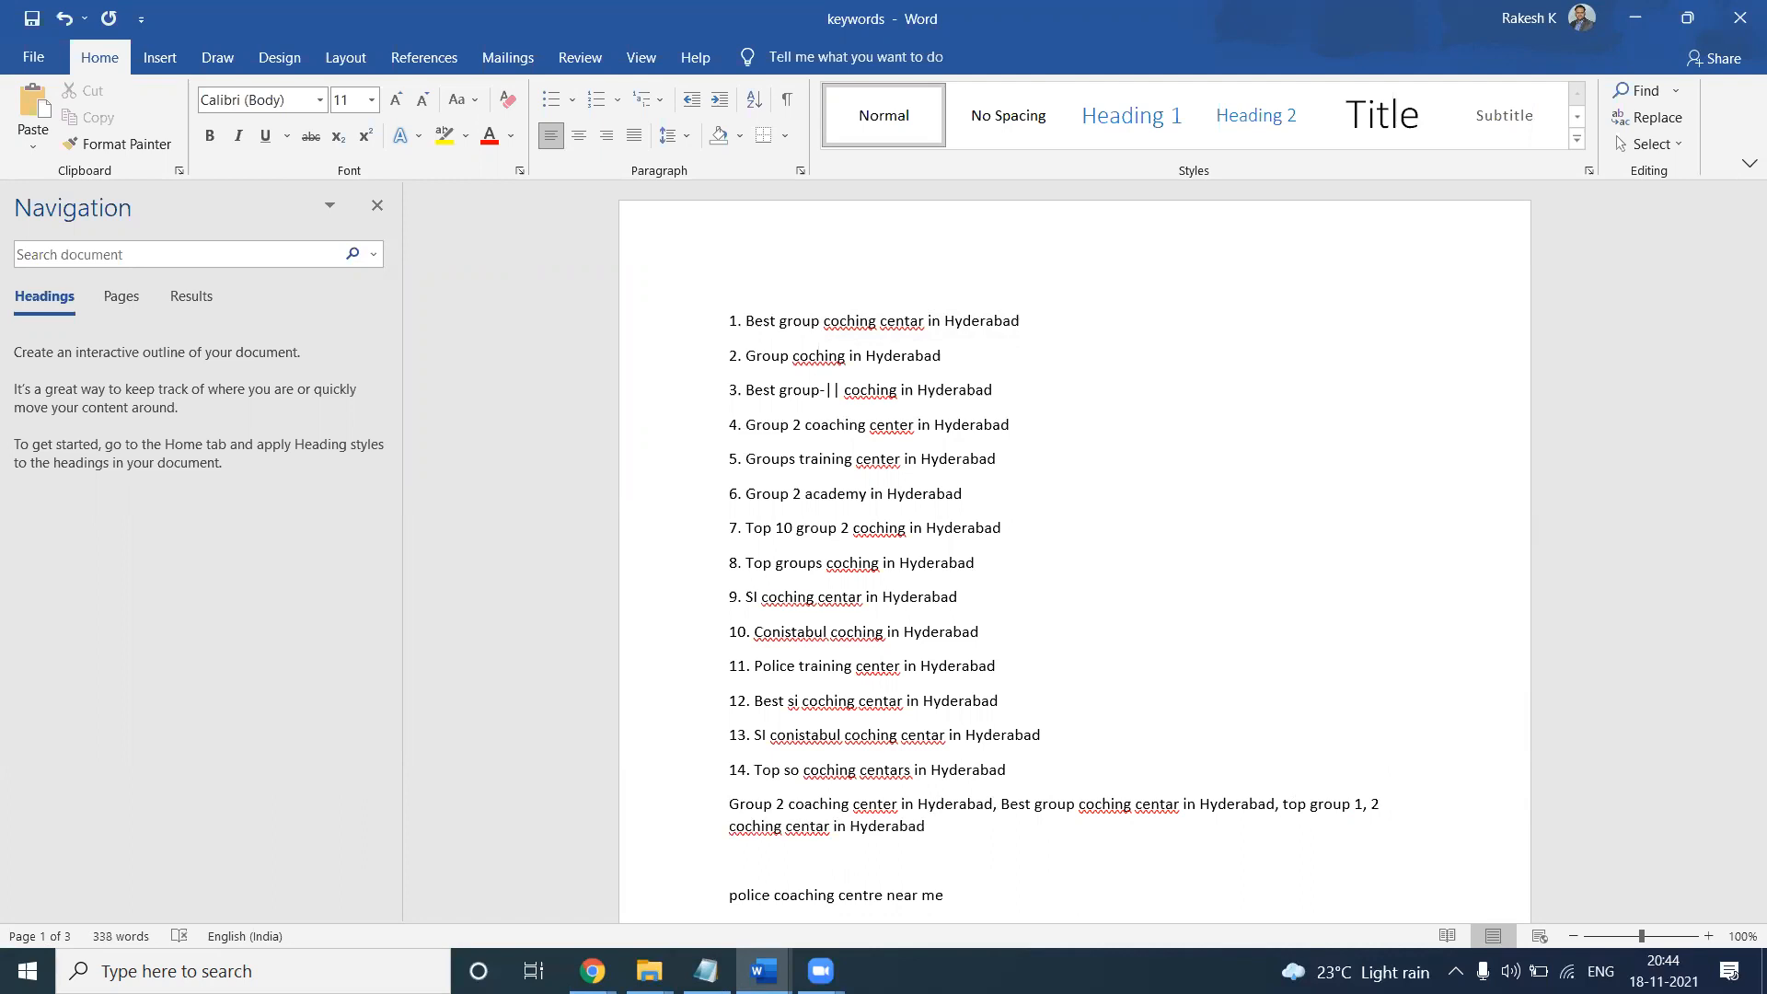
Insert "training" after "Best group" in the second phrase and "1and" before the 2 in the first phrase
click(1080, 805)
text(training)
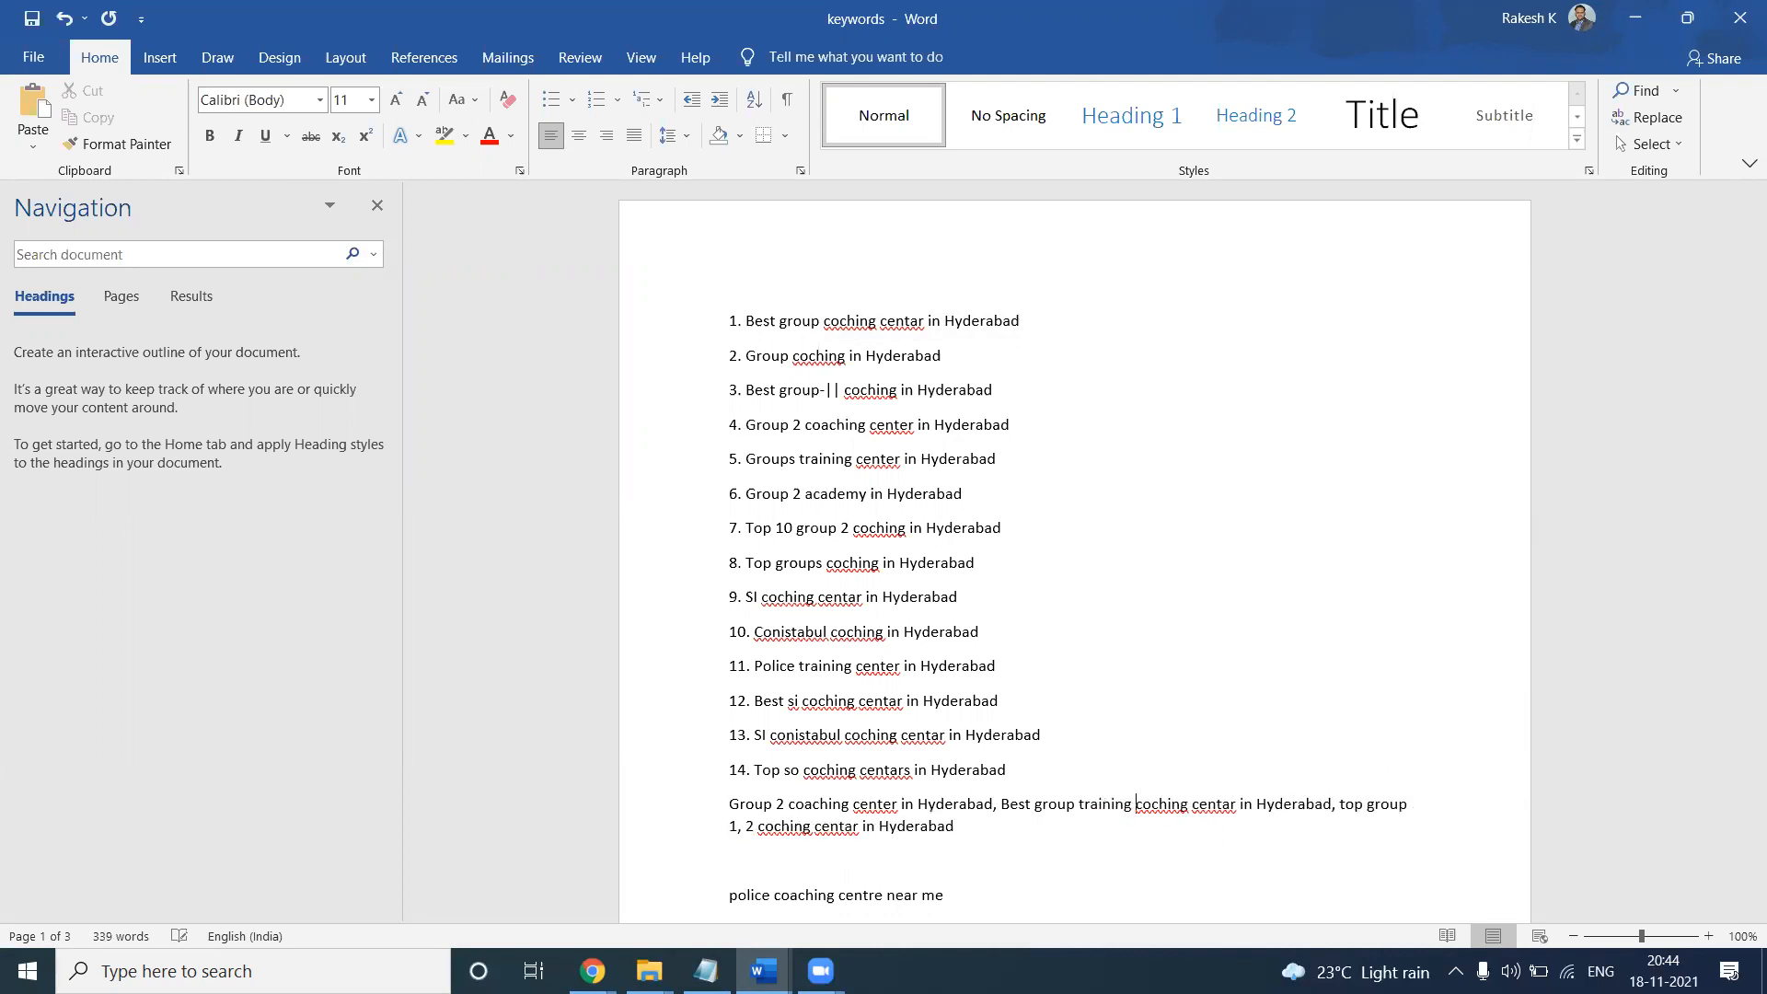
click(775, 803)
text(1and)
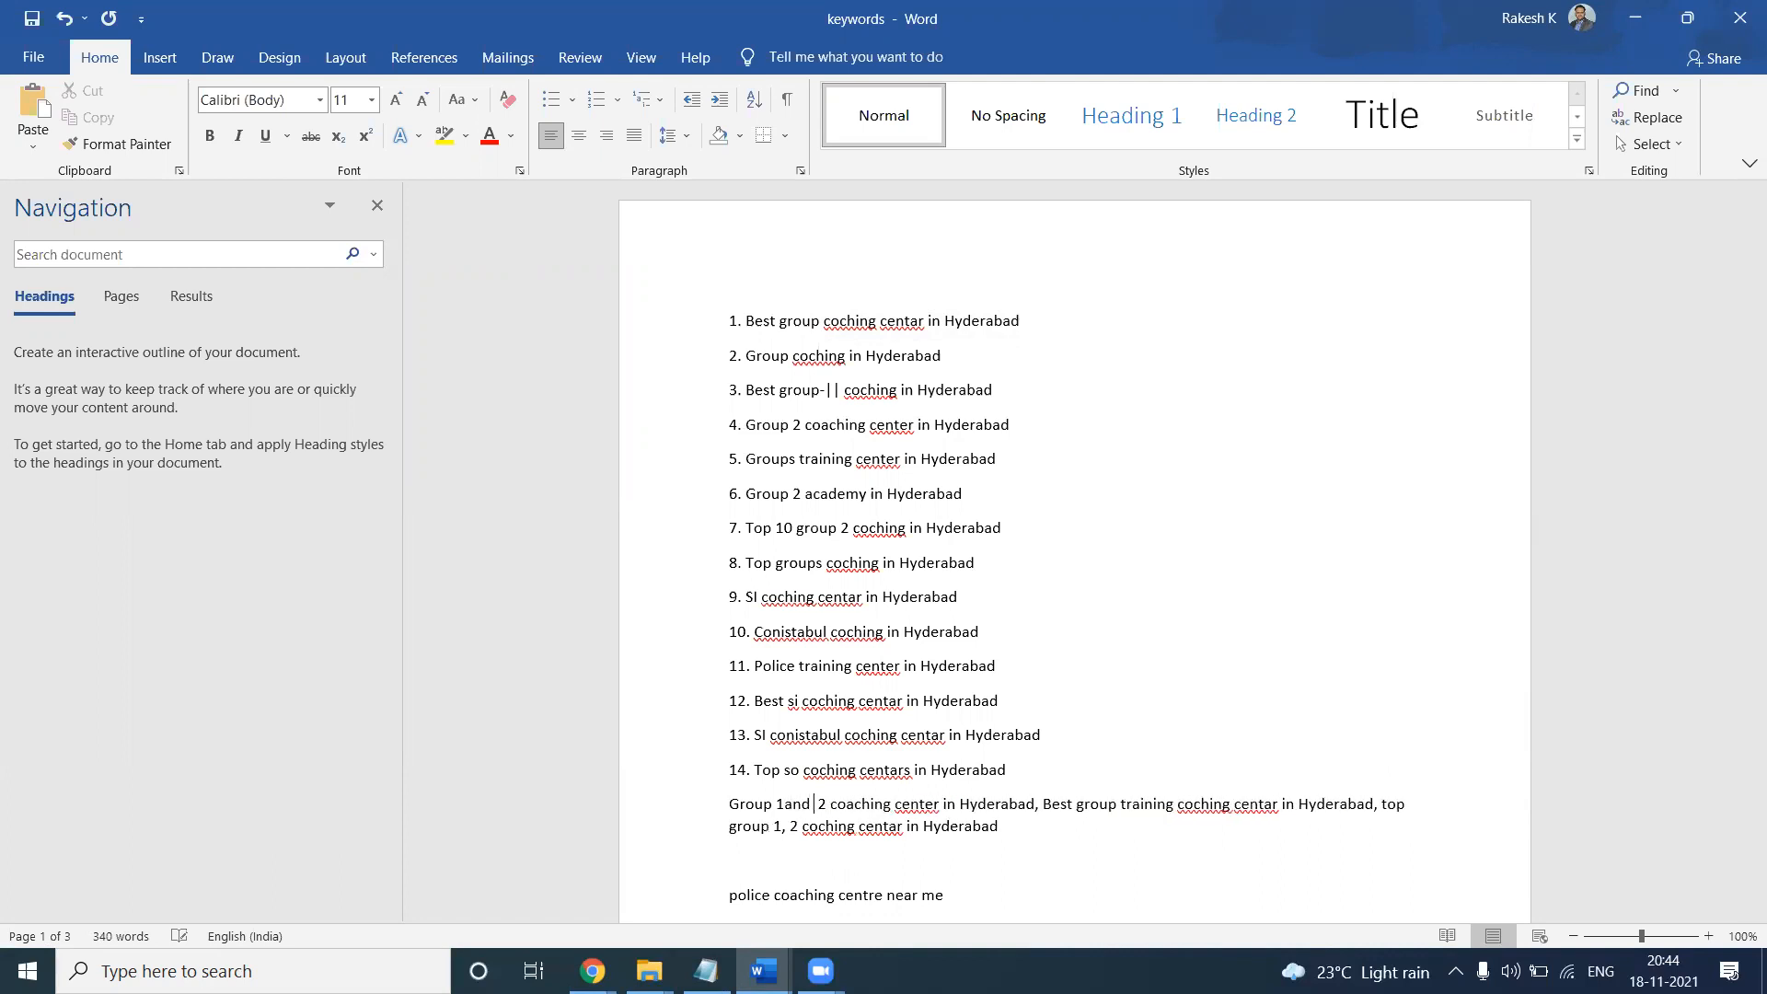
Correct the misspelled "centar" and "center" to "centre" in all three phrases of the new keyword line
triple_click(866, 819)
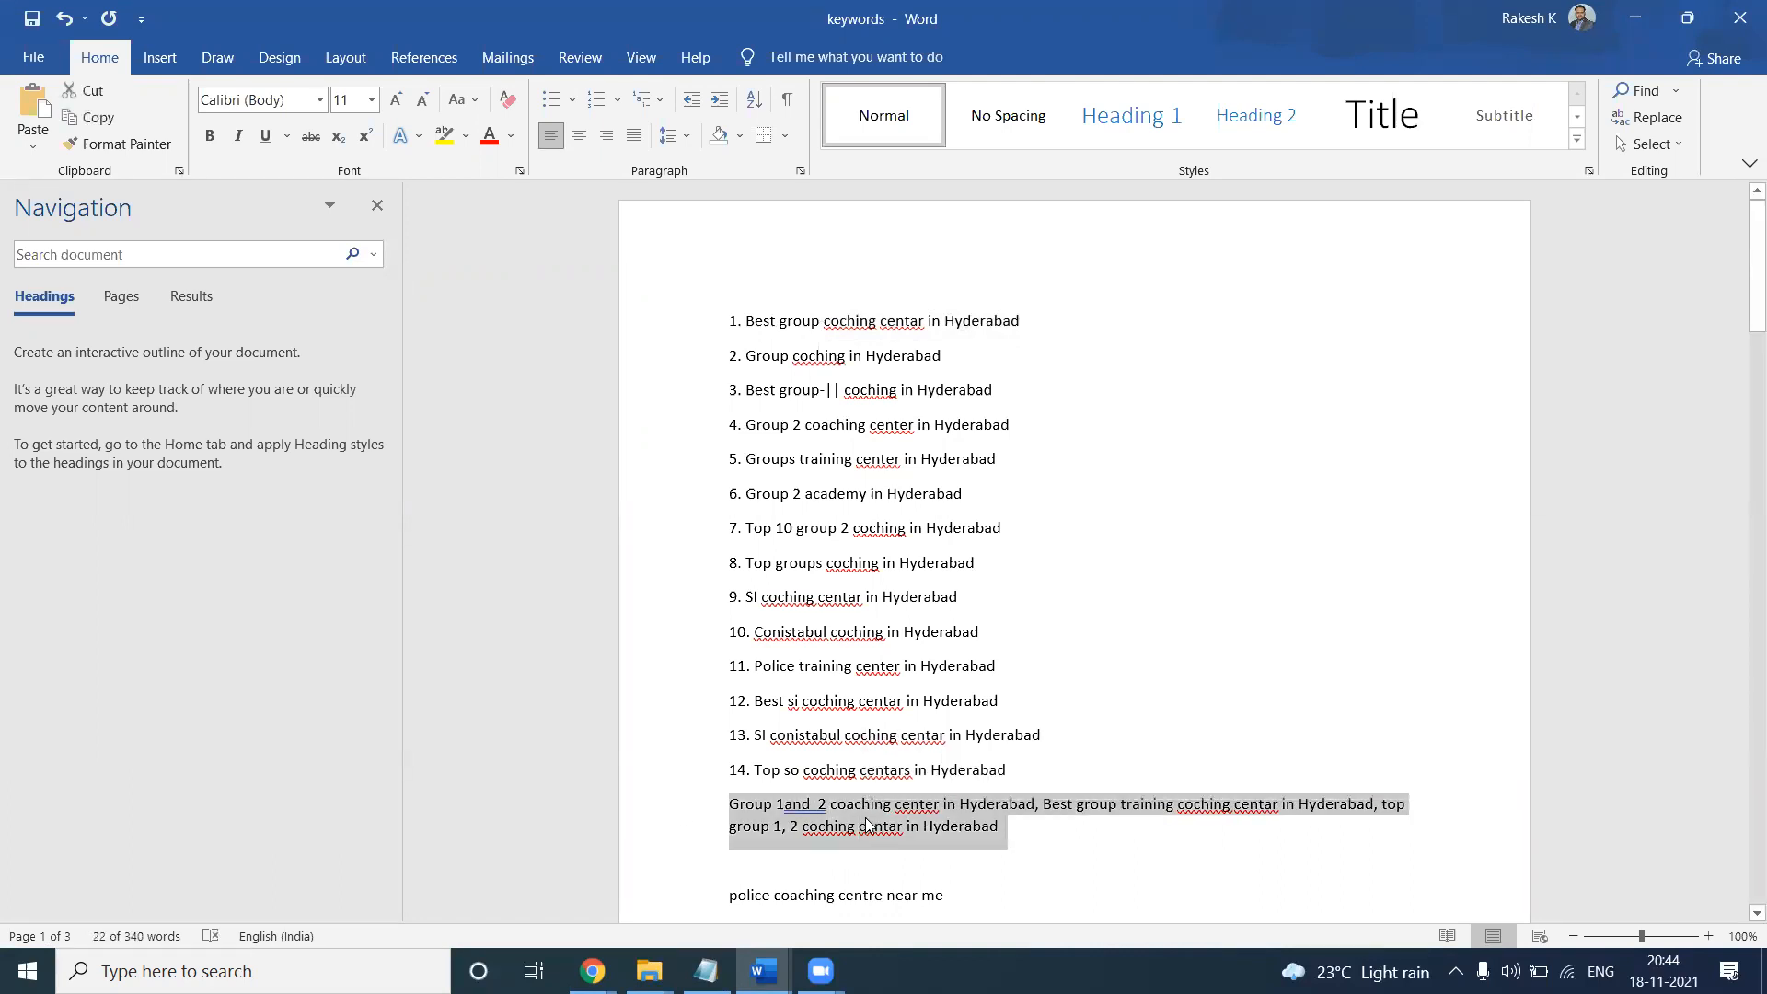
click(880, 828)
right_click(885, 825)
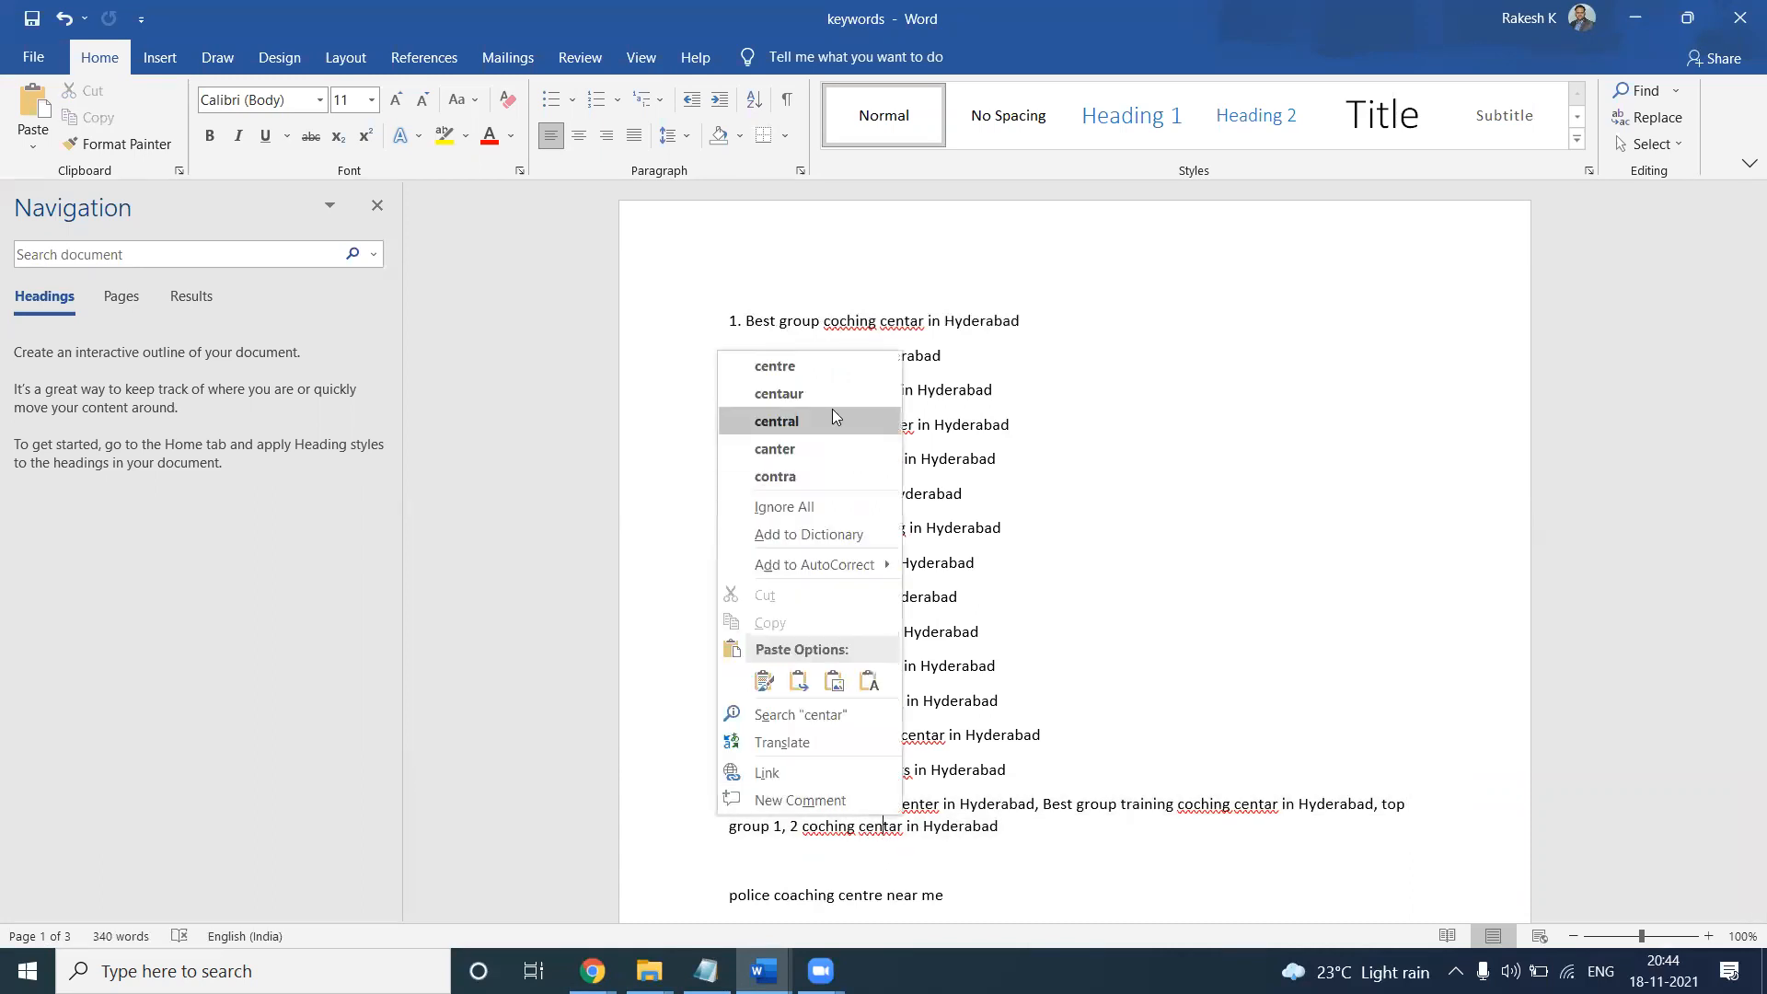
click(821, 366)
right_click(913, 803)
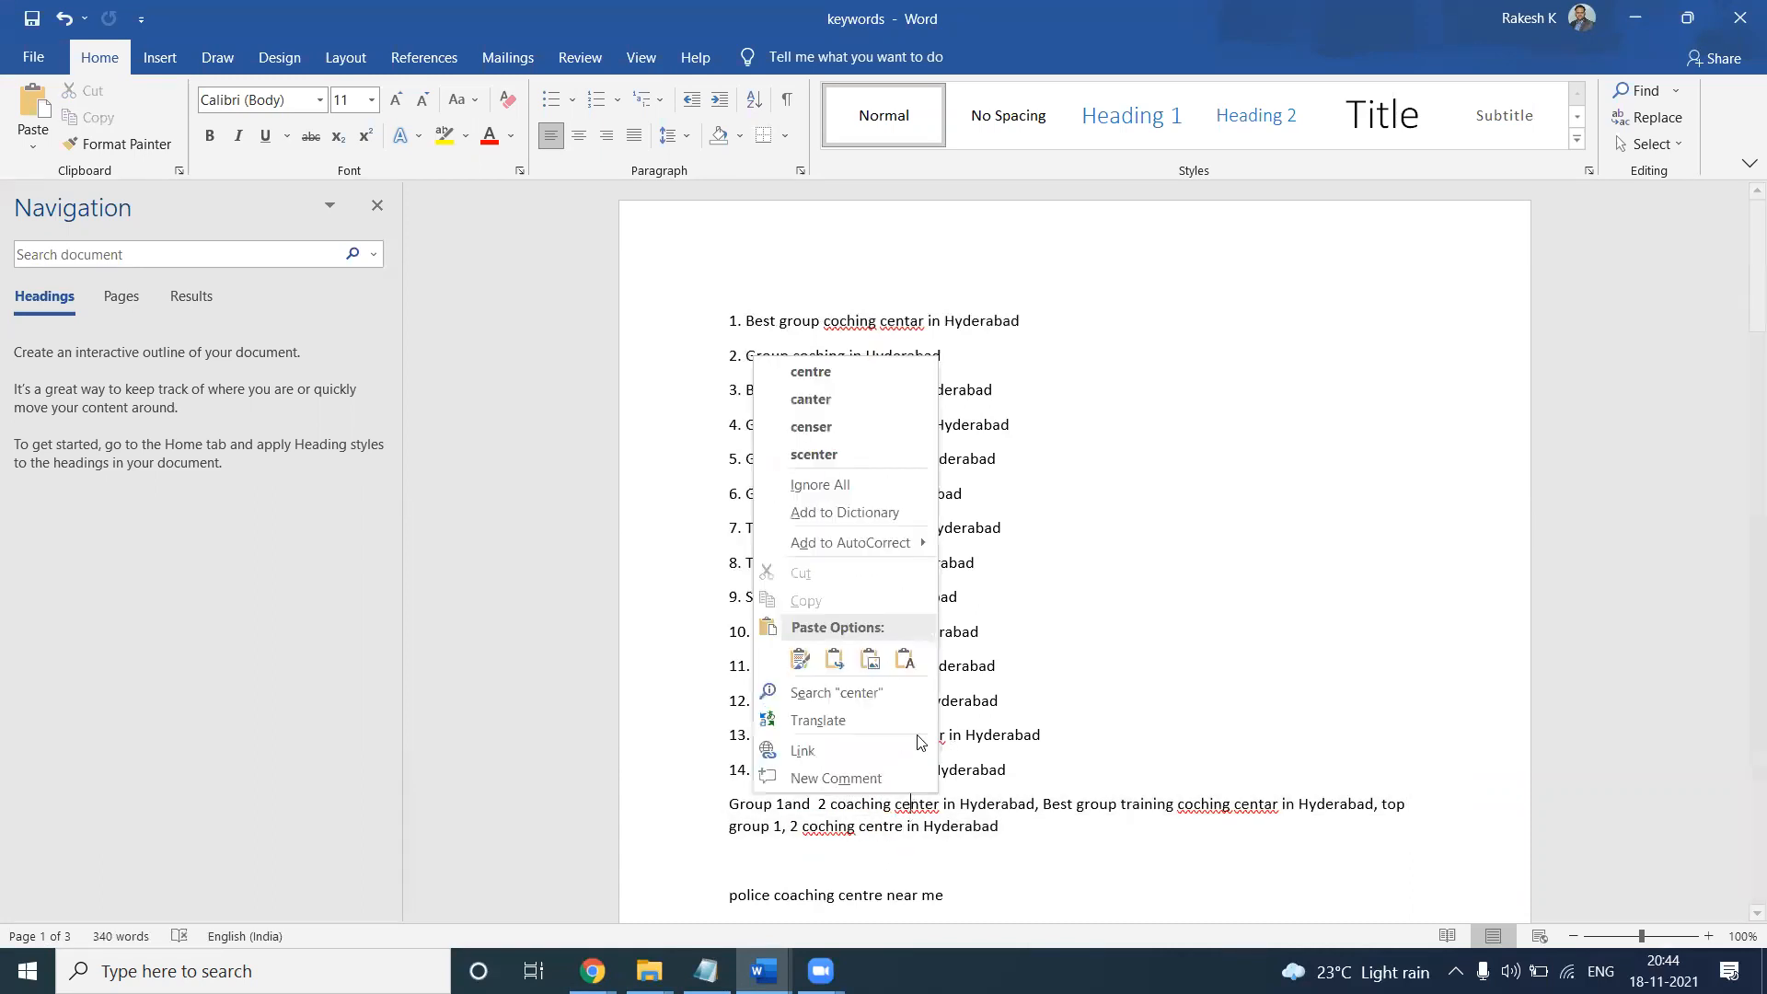
click(860, 366)
right_click(1252, 797)
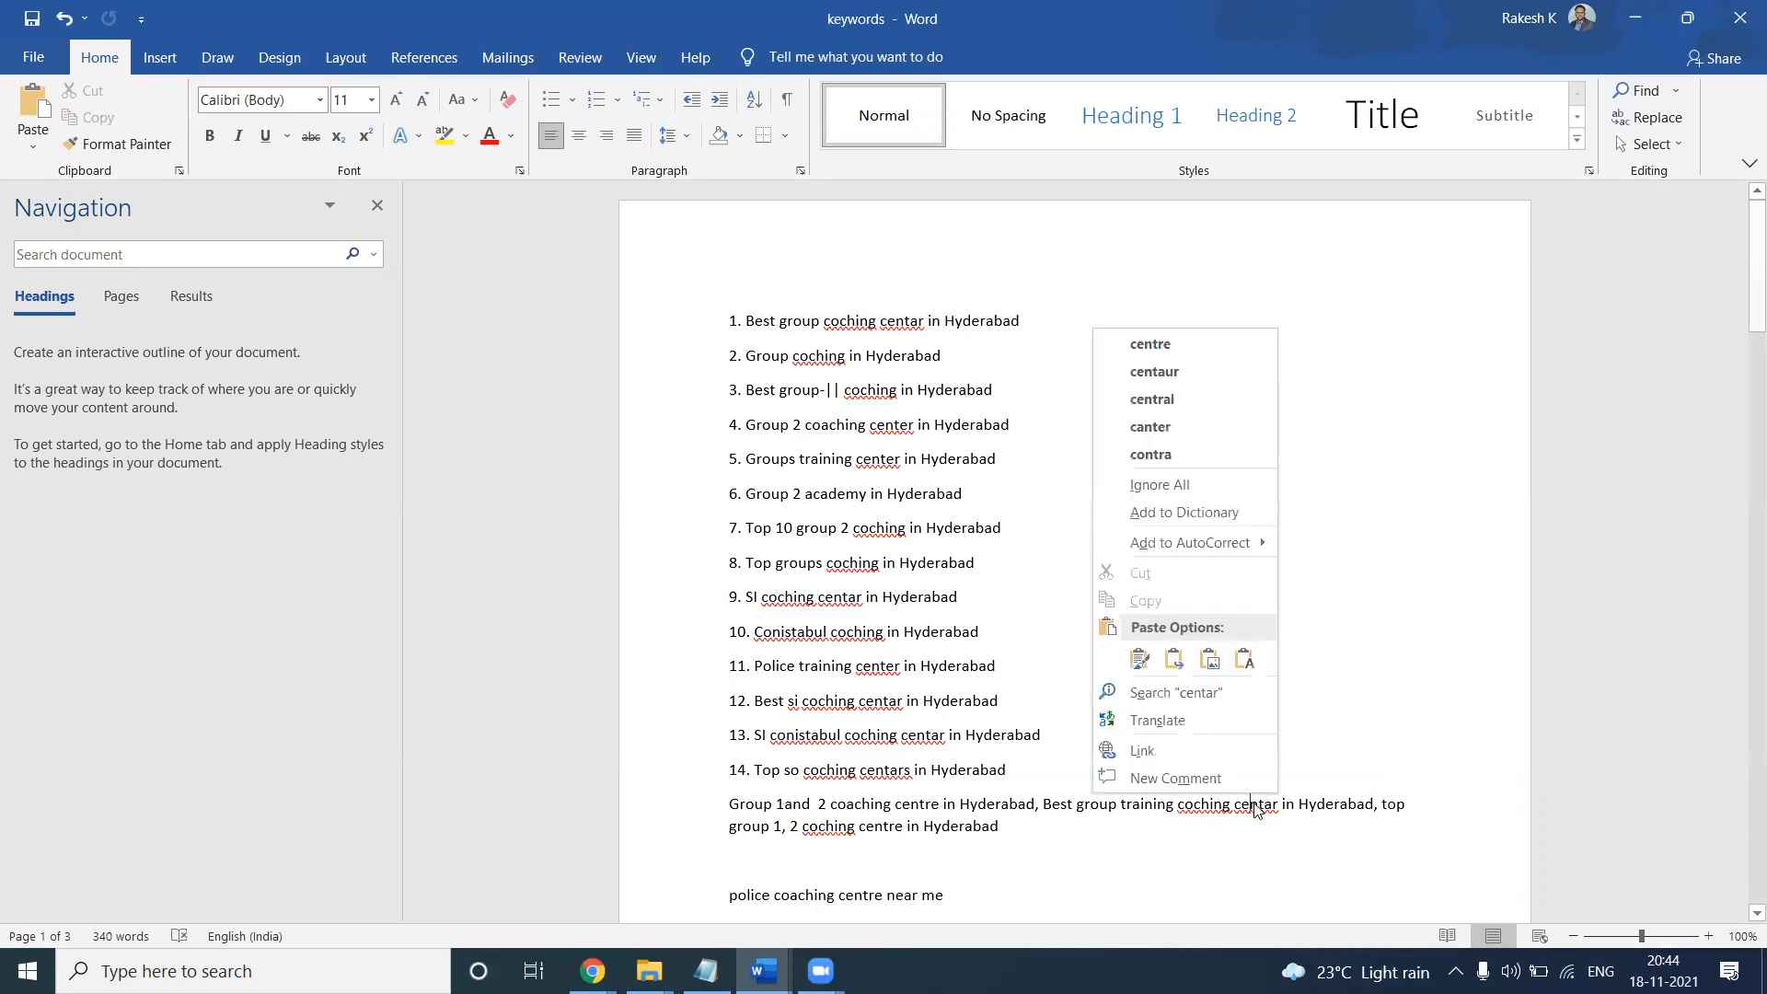
click(1172, 341)
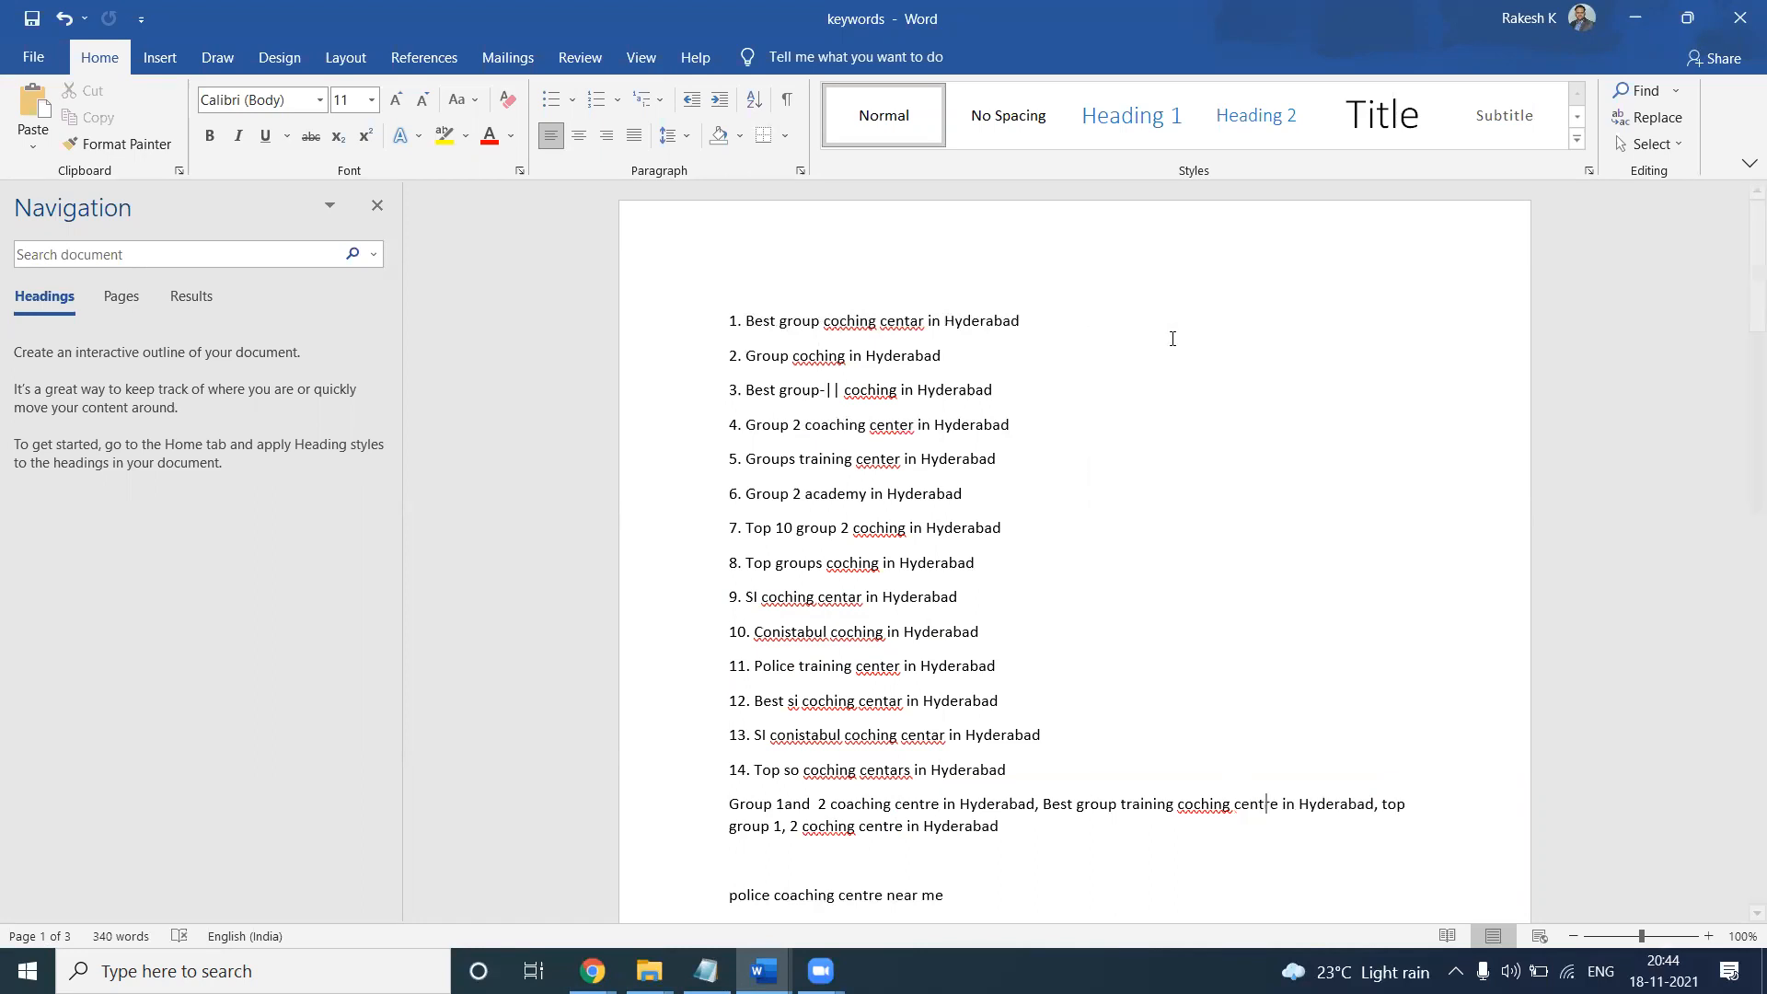
Correct "coching" to "coaching" in the second and third phrases of the keyword line
right_click(1200, 811)
click(1128, 342)
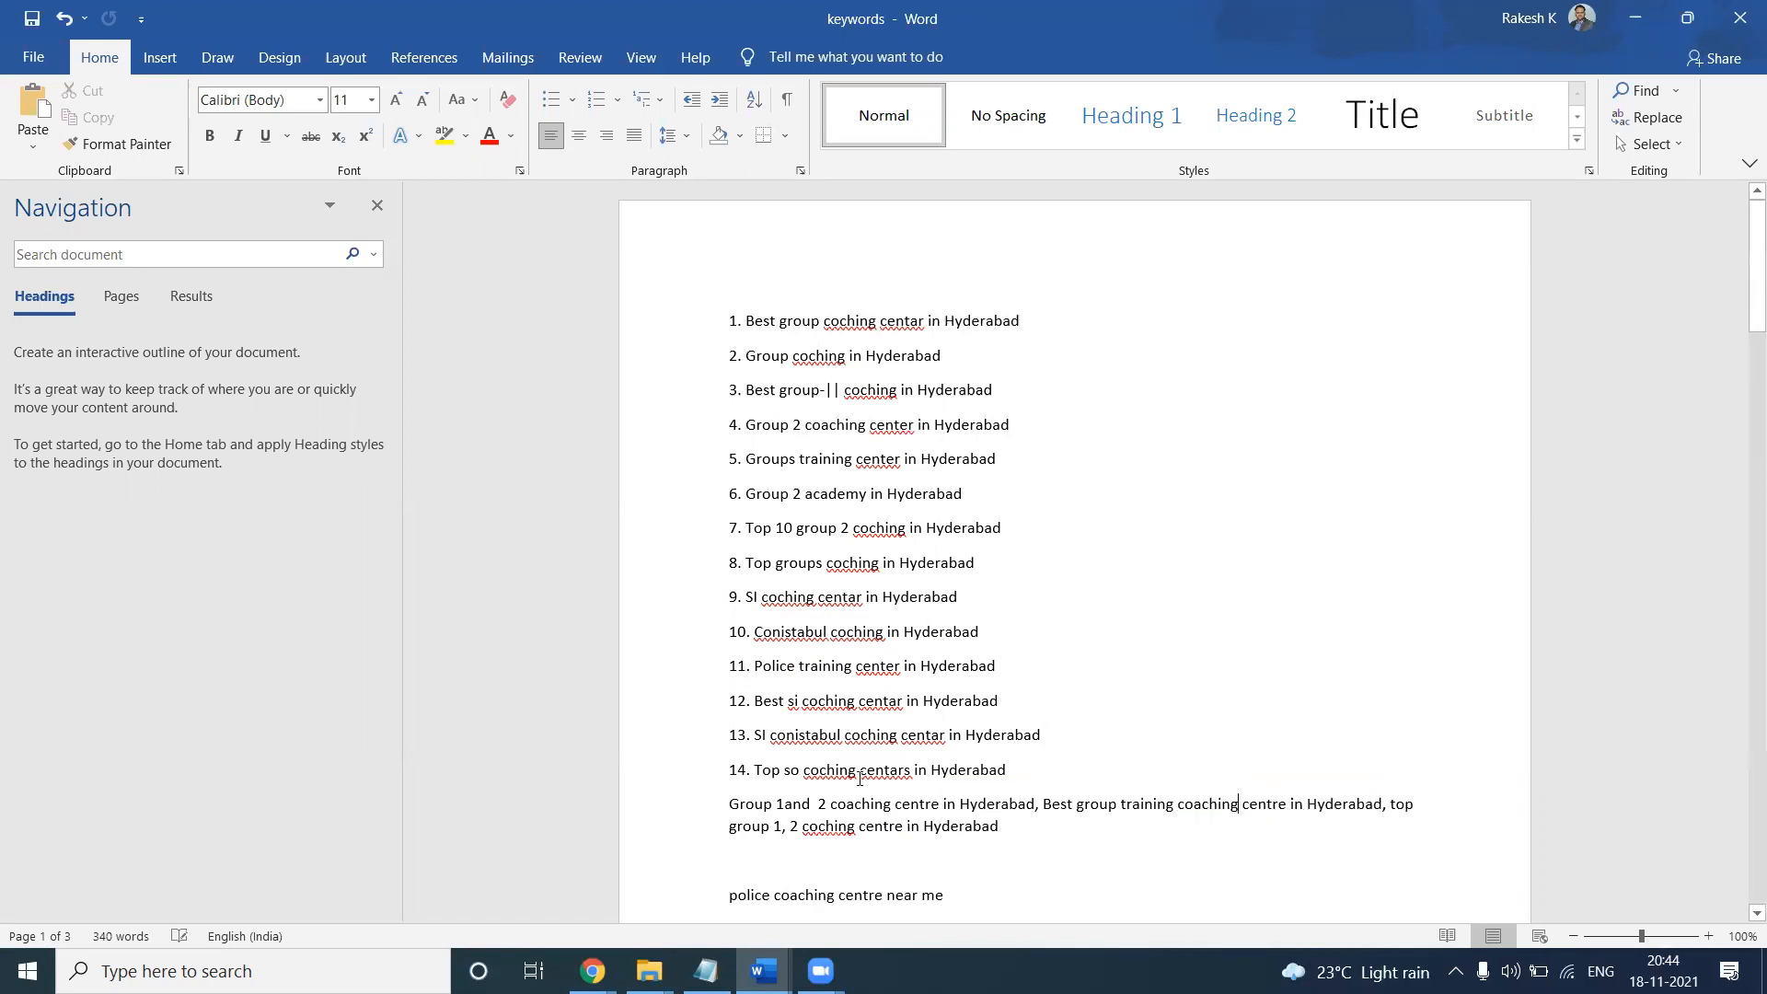
right_click(827, 831)
click(834, 379)
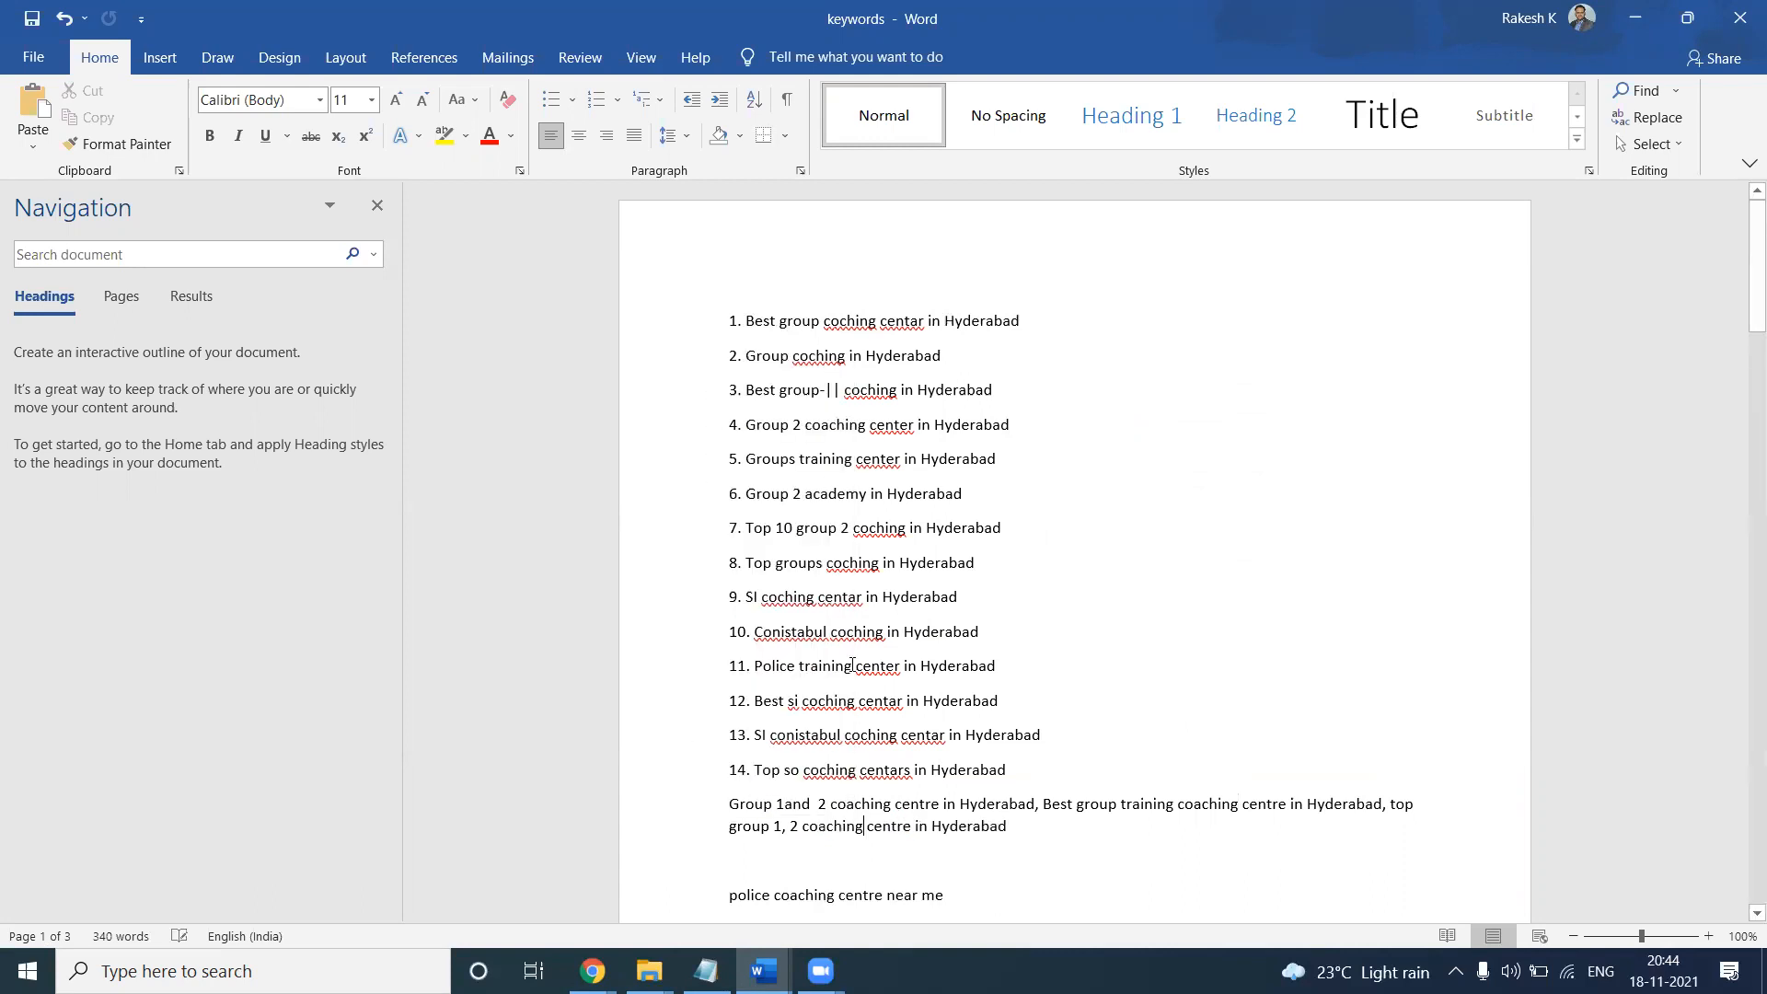
Copy the finished keyword line and paste it as the post's Yoast meta description in the browser
double_click(692, 813)
key(ctrl+c)
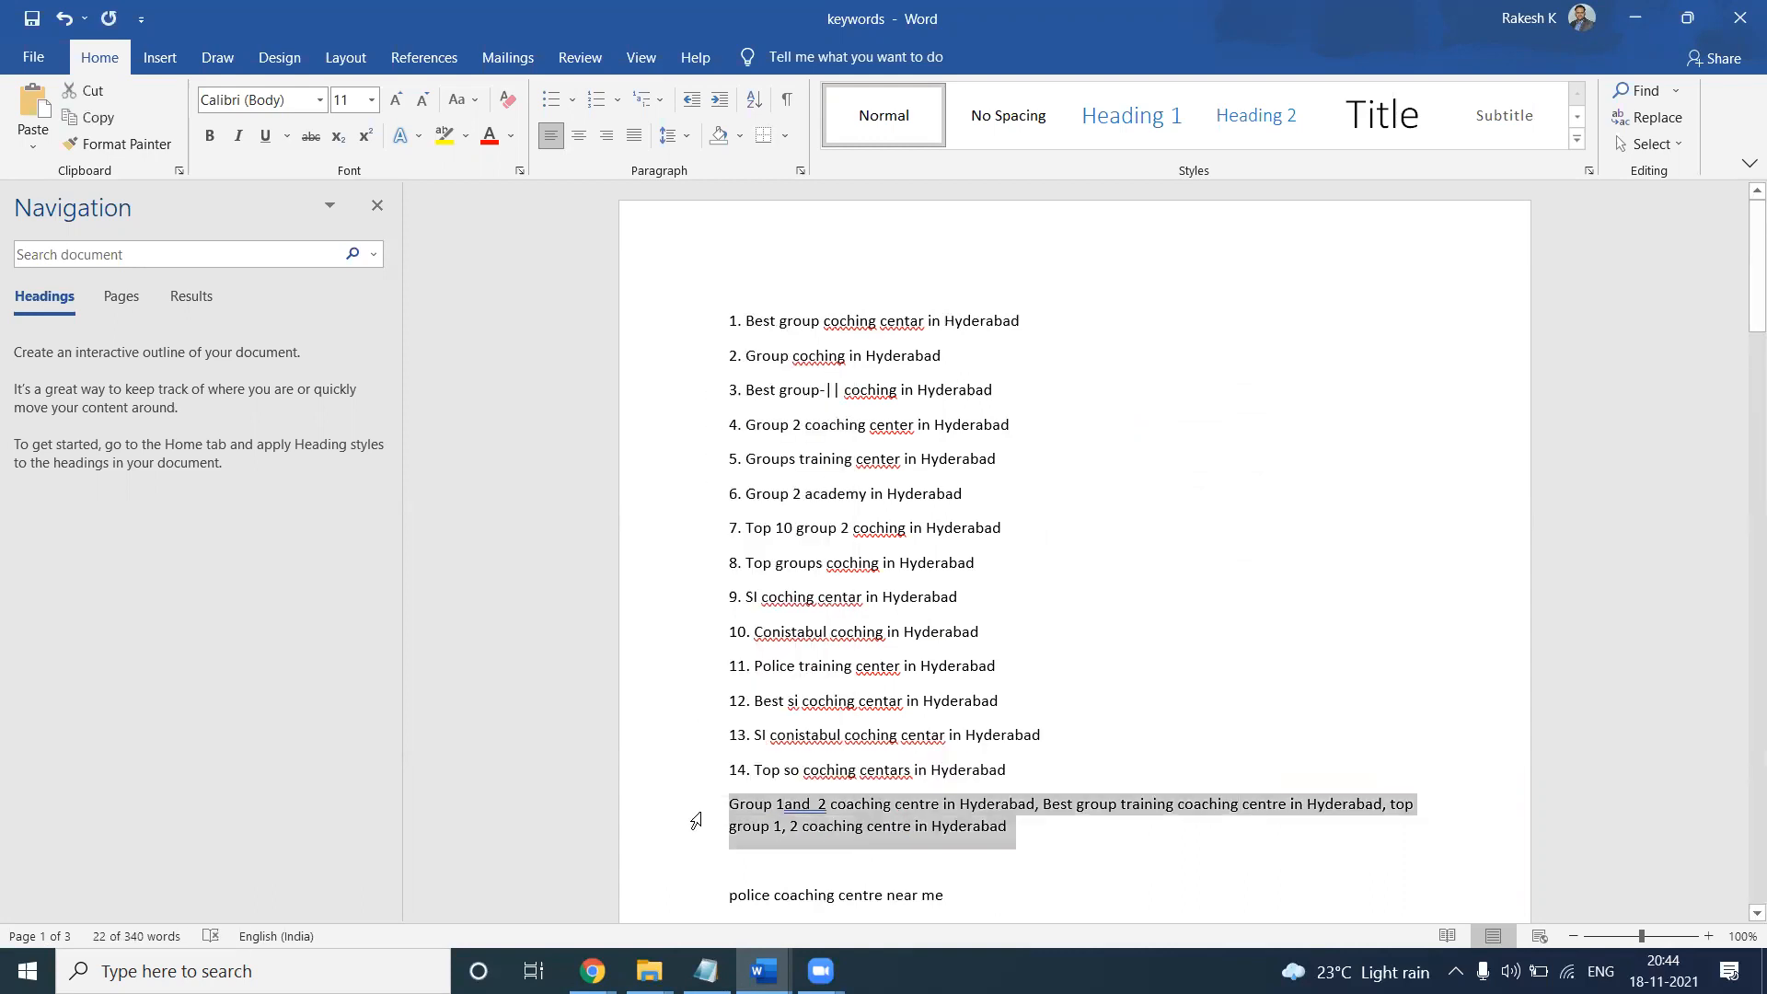
key(alt+Tab)
click(230, 620)
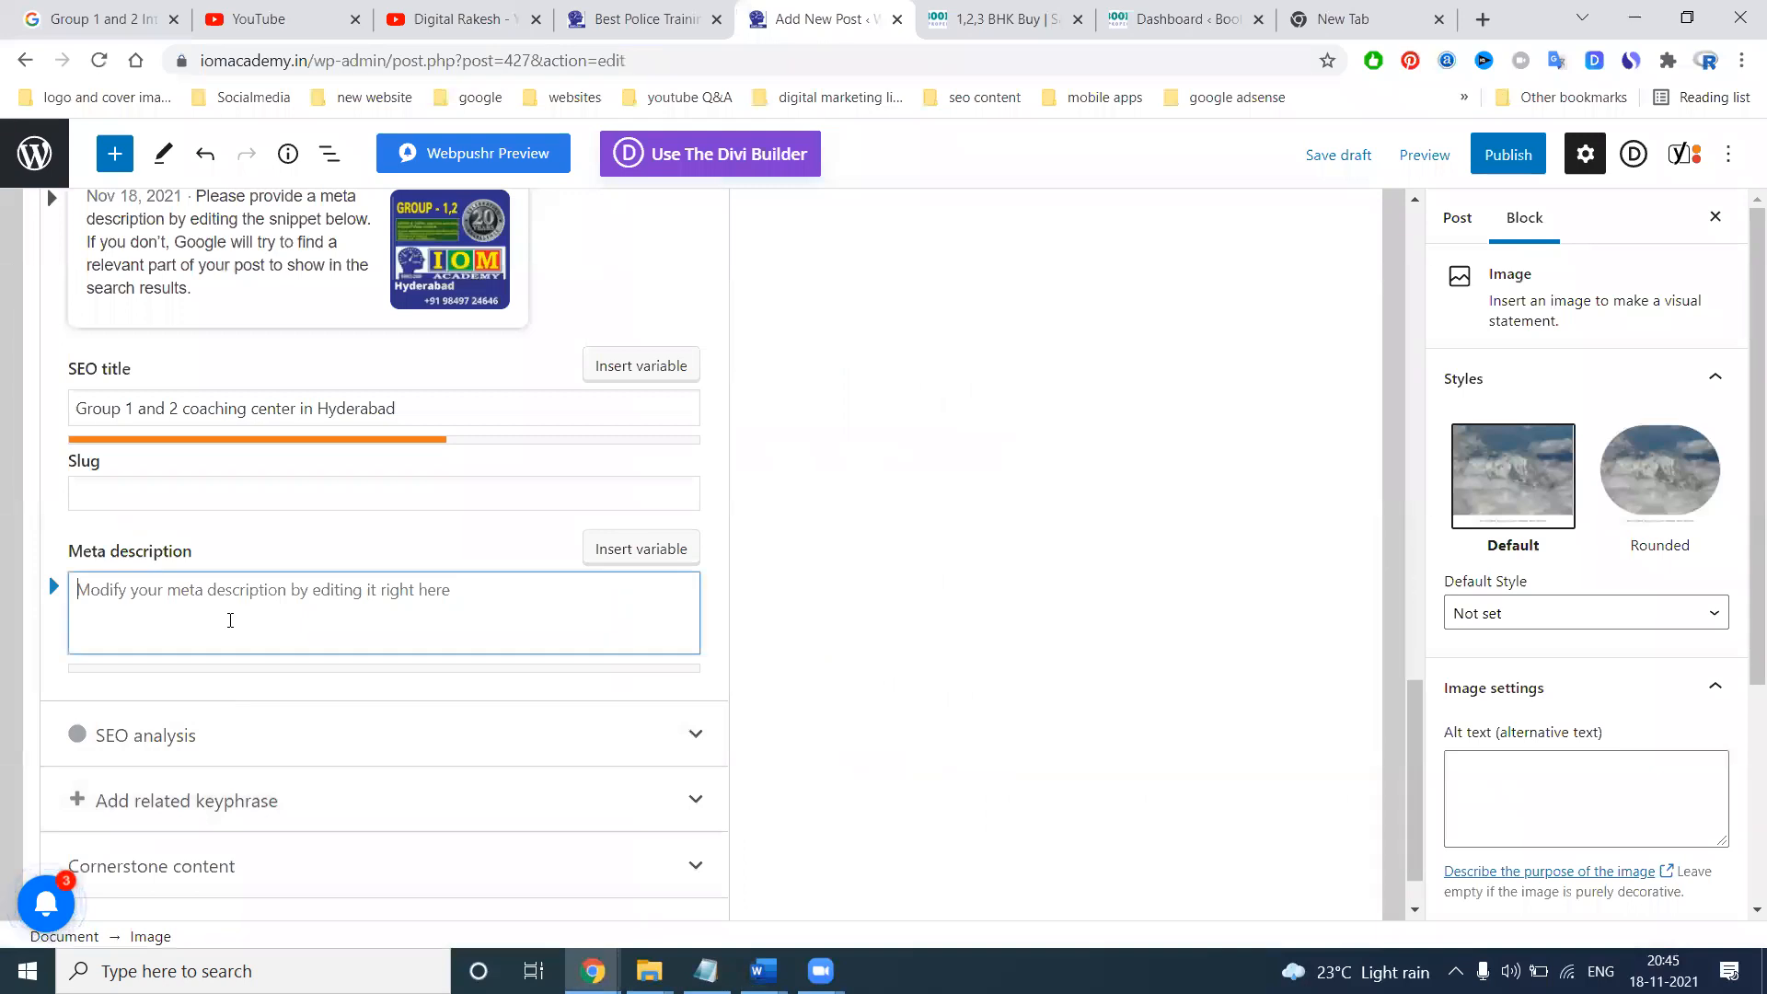
key(ctrl+v)
scroll(1089, 587, up, 3)
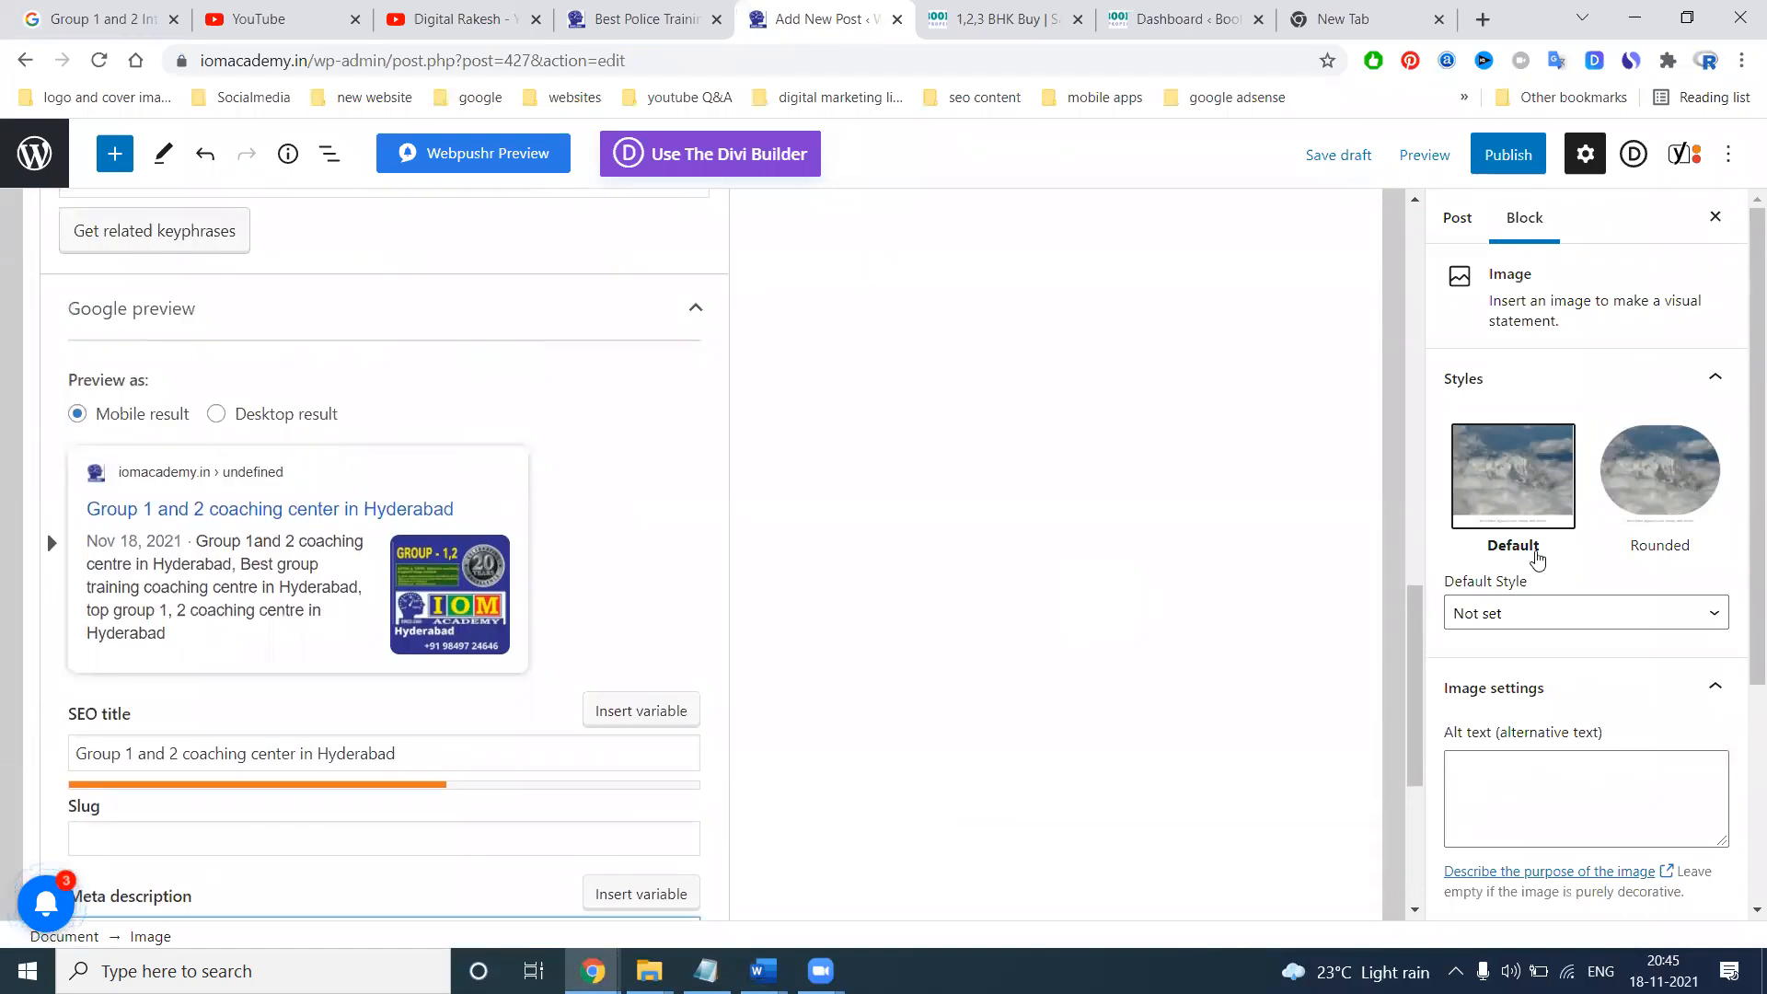
Review the post settings down to the categories and publish the Group 1 and 2 coaching post
click(1455, 224)
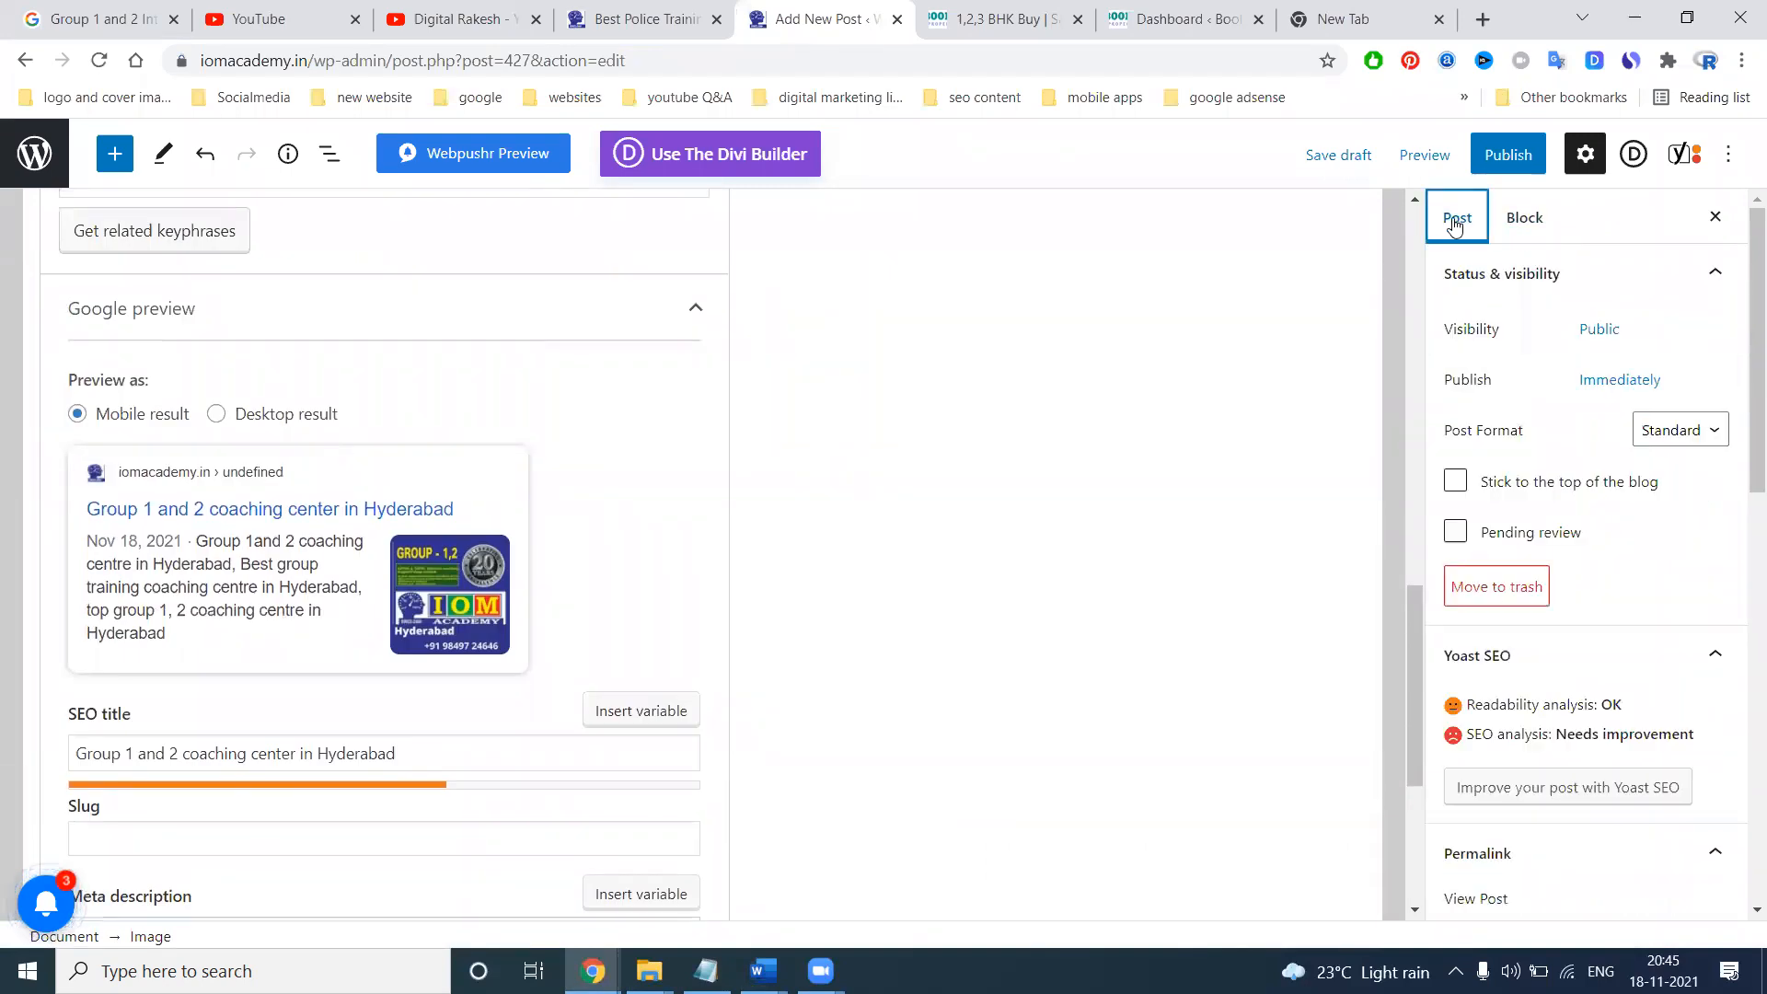
scroll(1564, 617, down, 4)
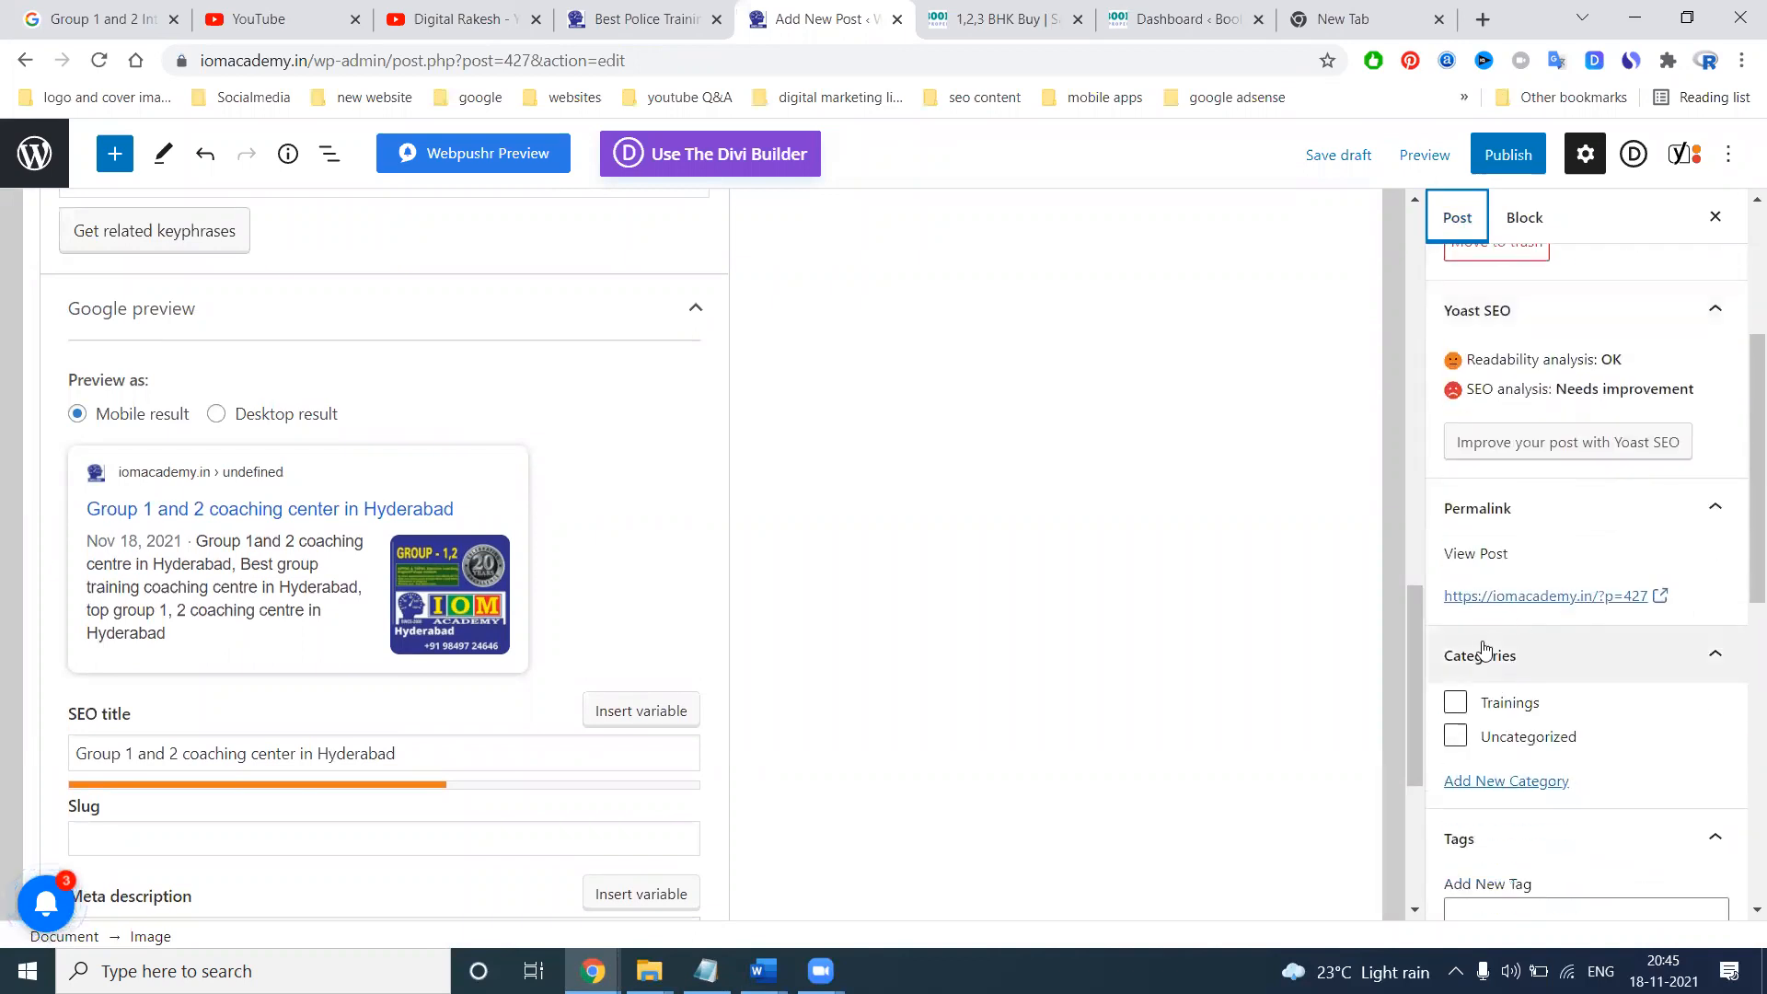
click(1507, 158)
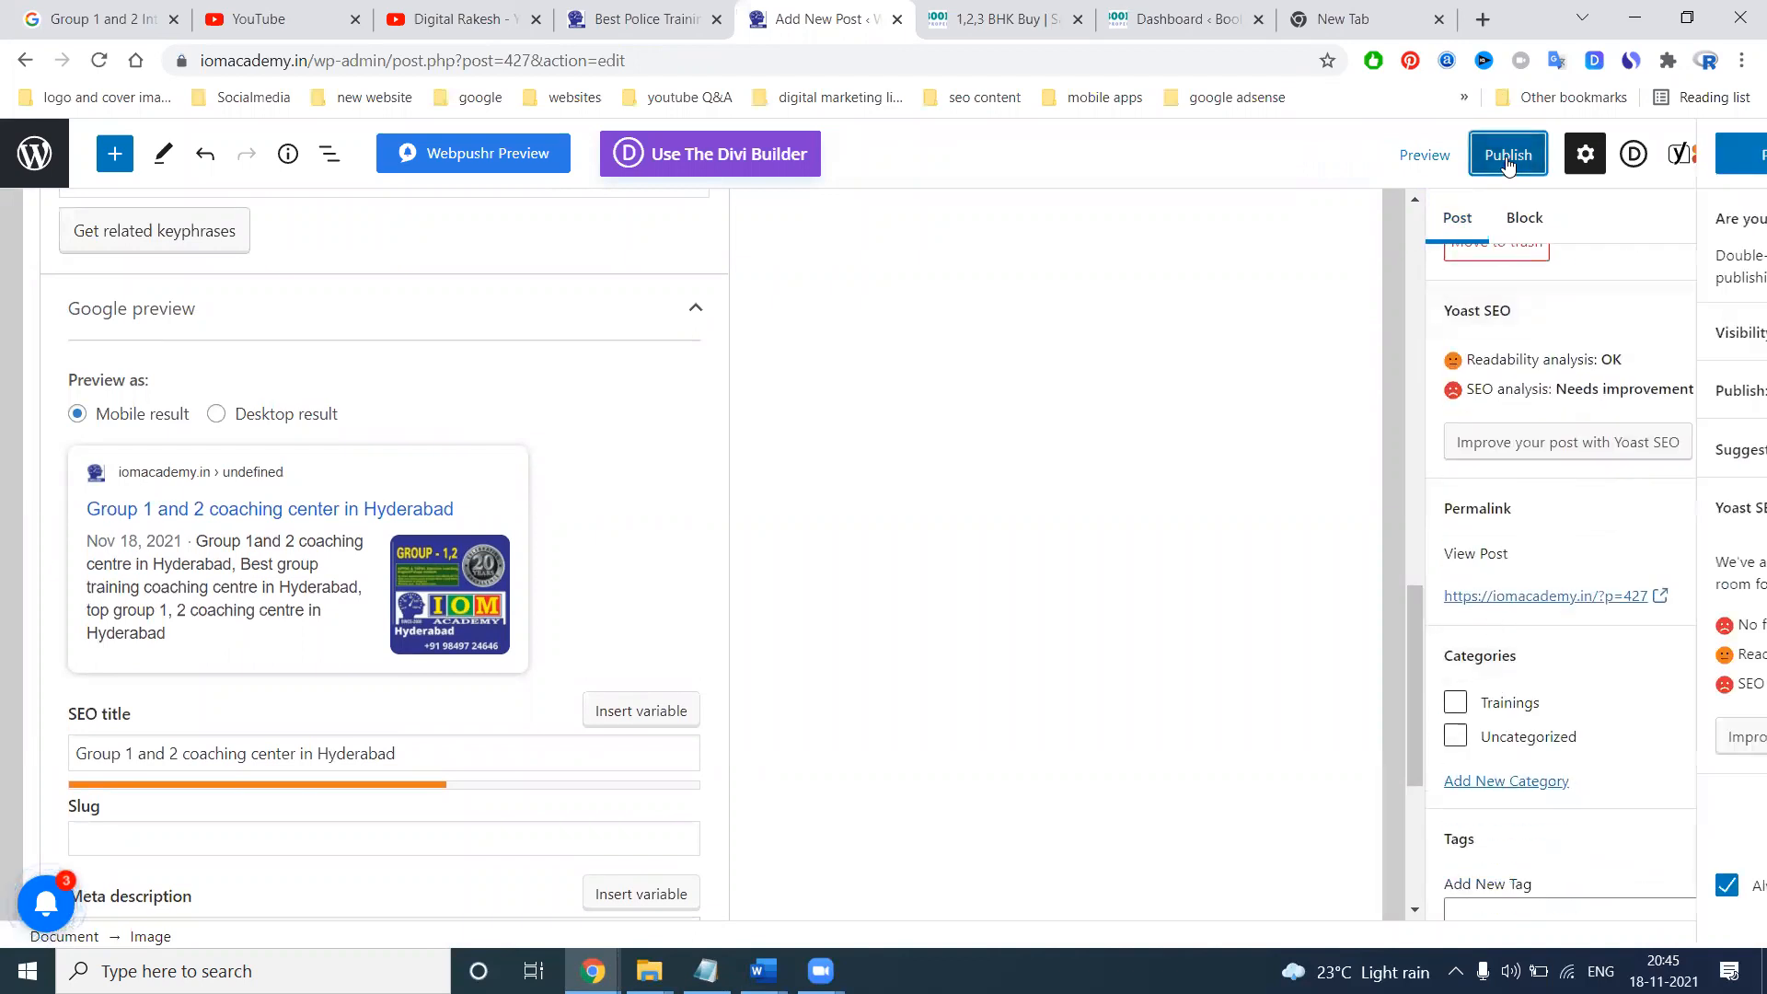
click(1507, 159)
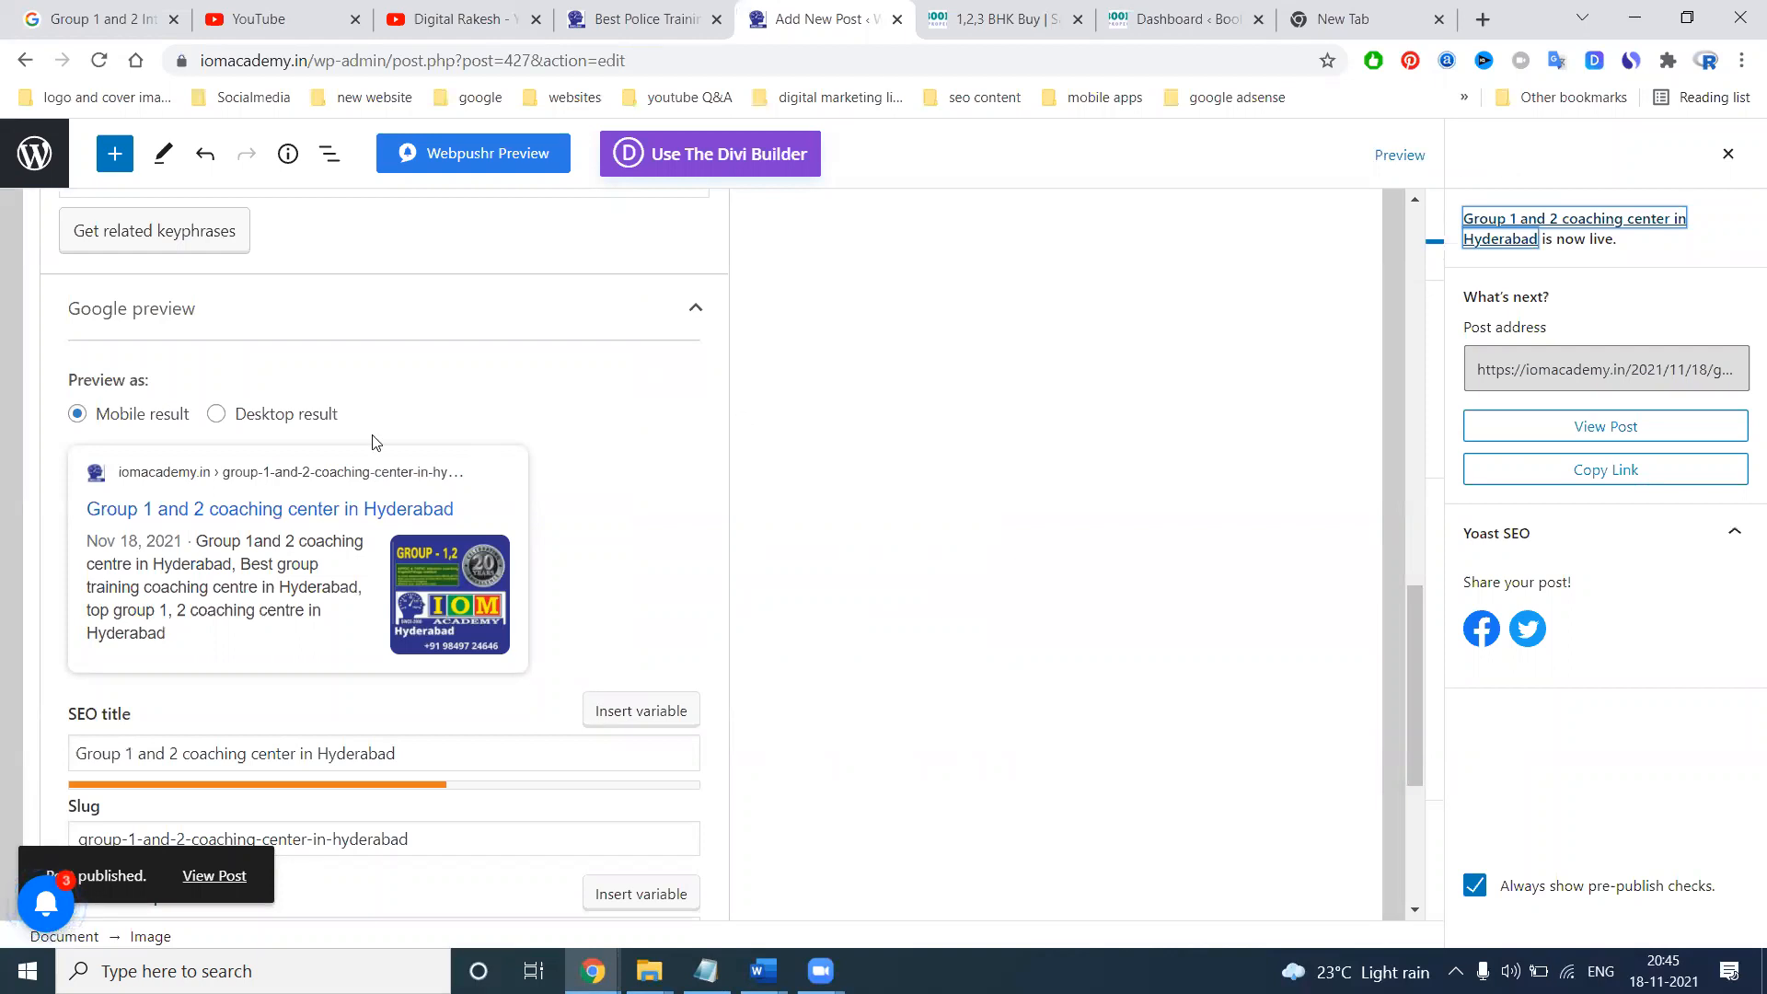
Shorten the published post's URL slug to group-1-2-coaching-center-in-hyderabad by removing "and"
scroll(246, 491, down, 4)
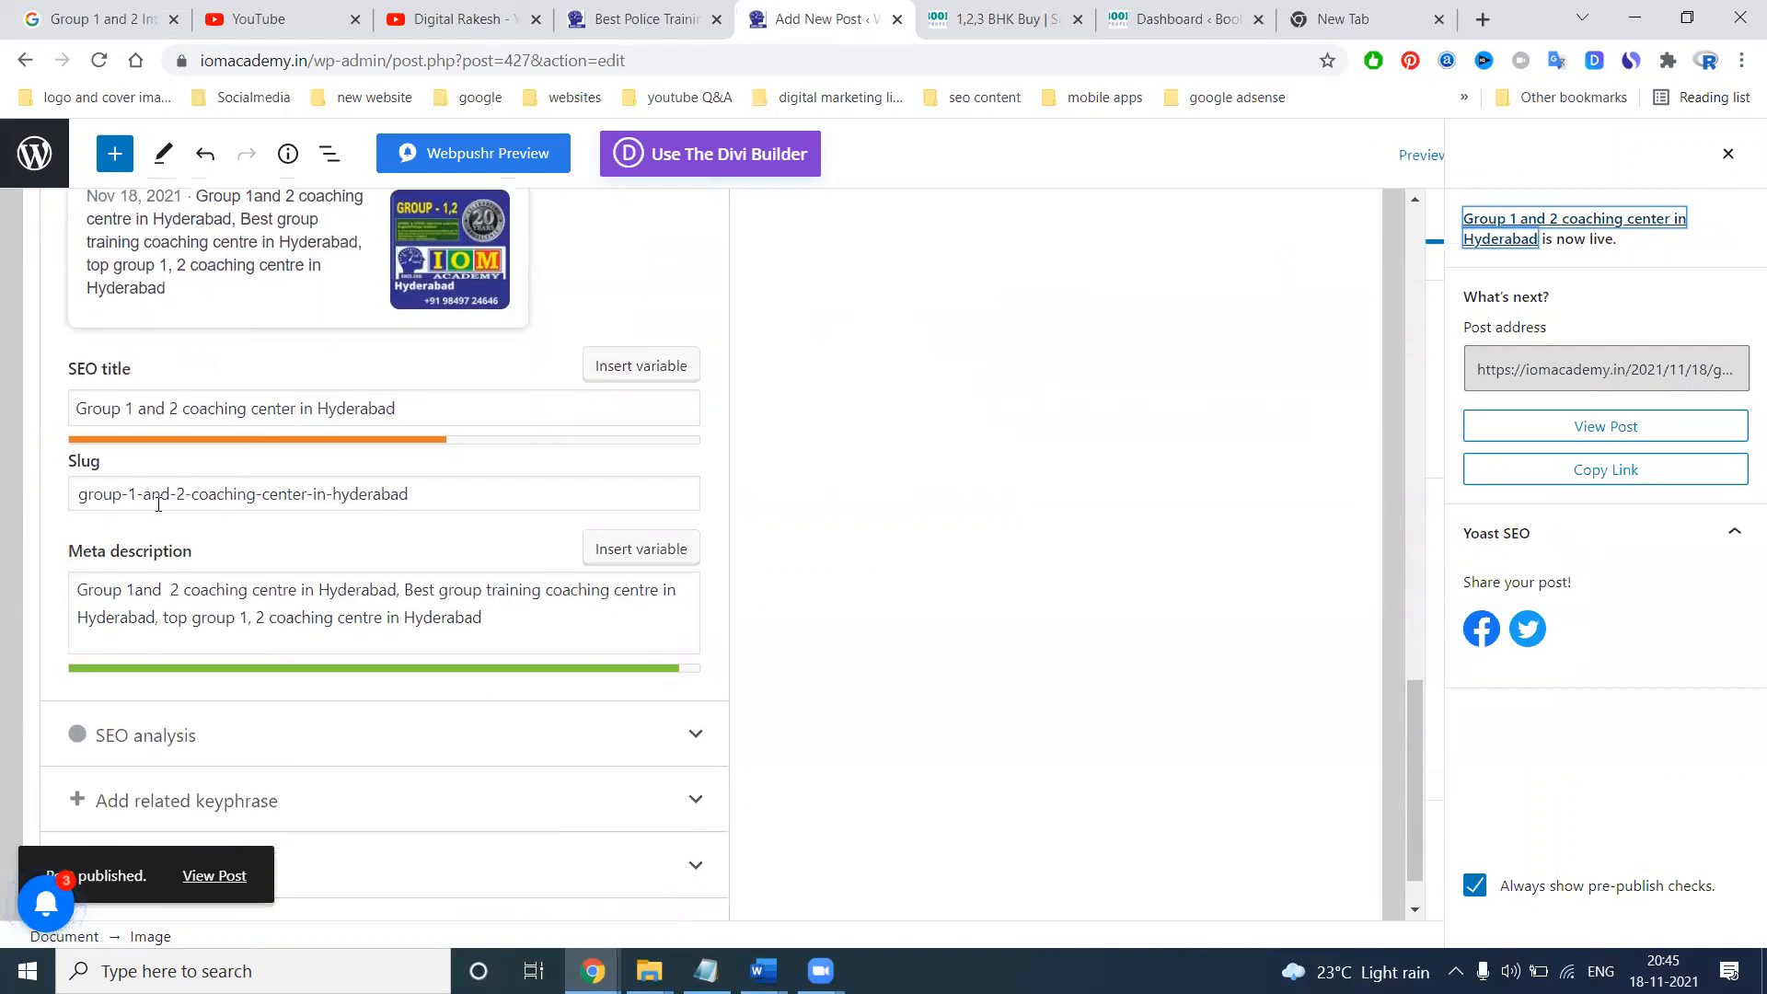
click(416, 497)
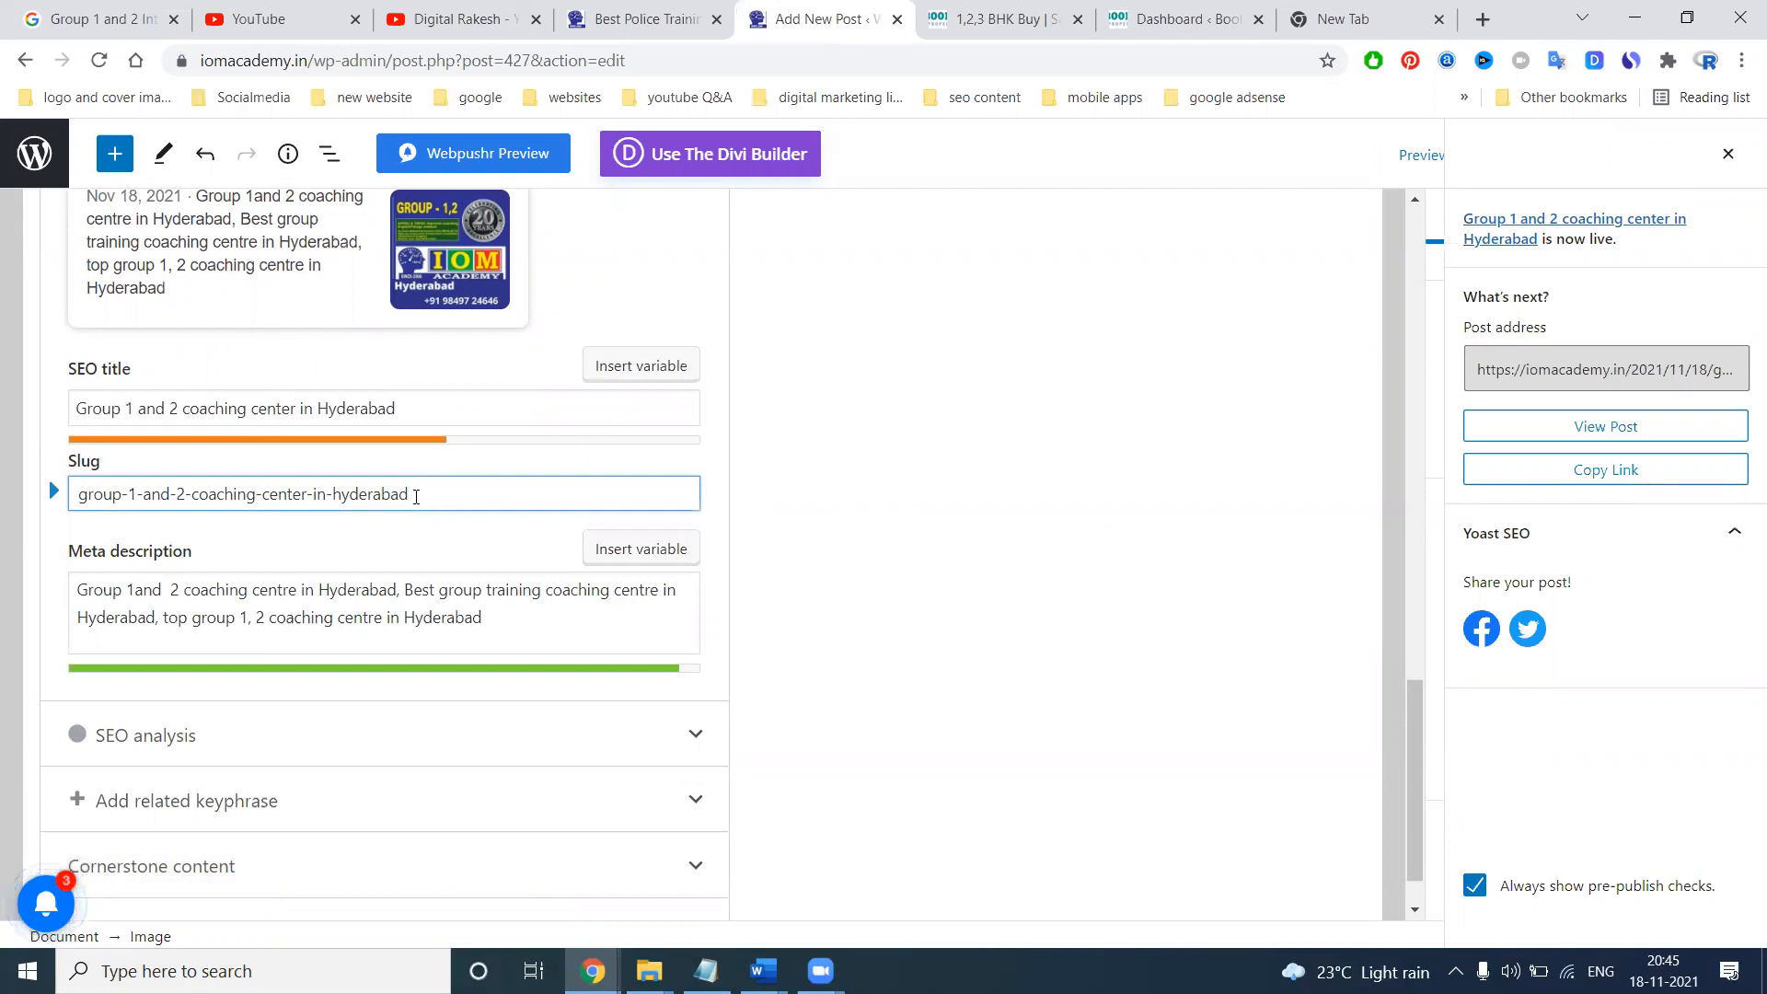
click(1719, 160)
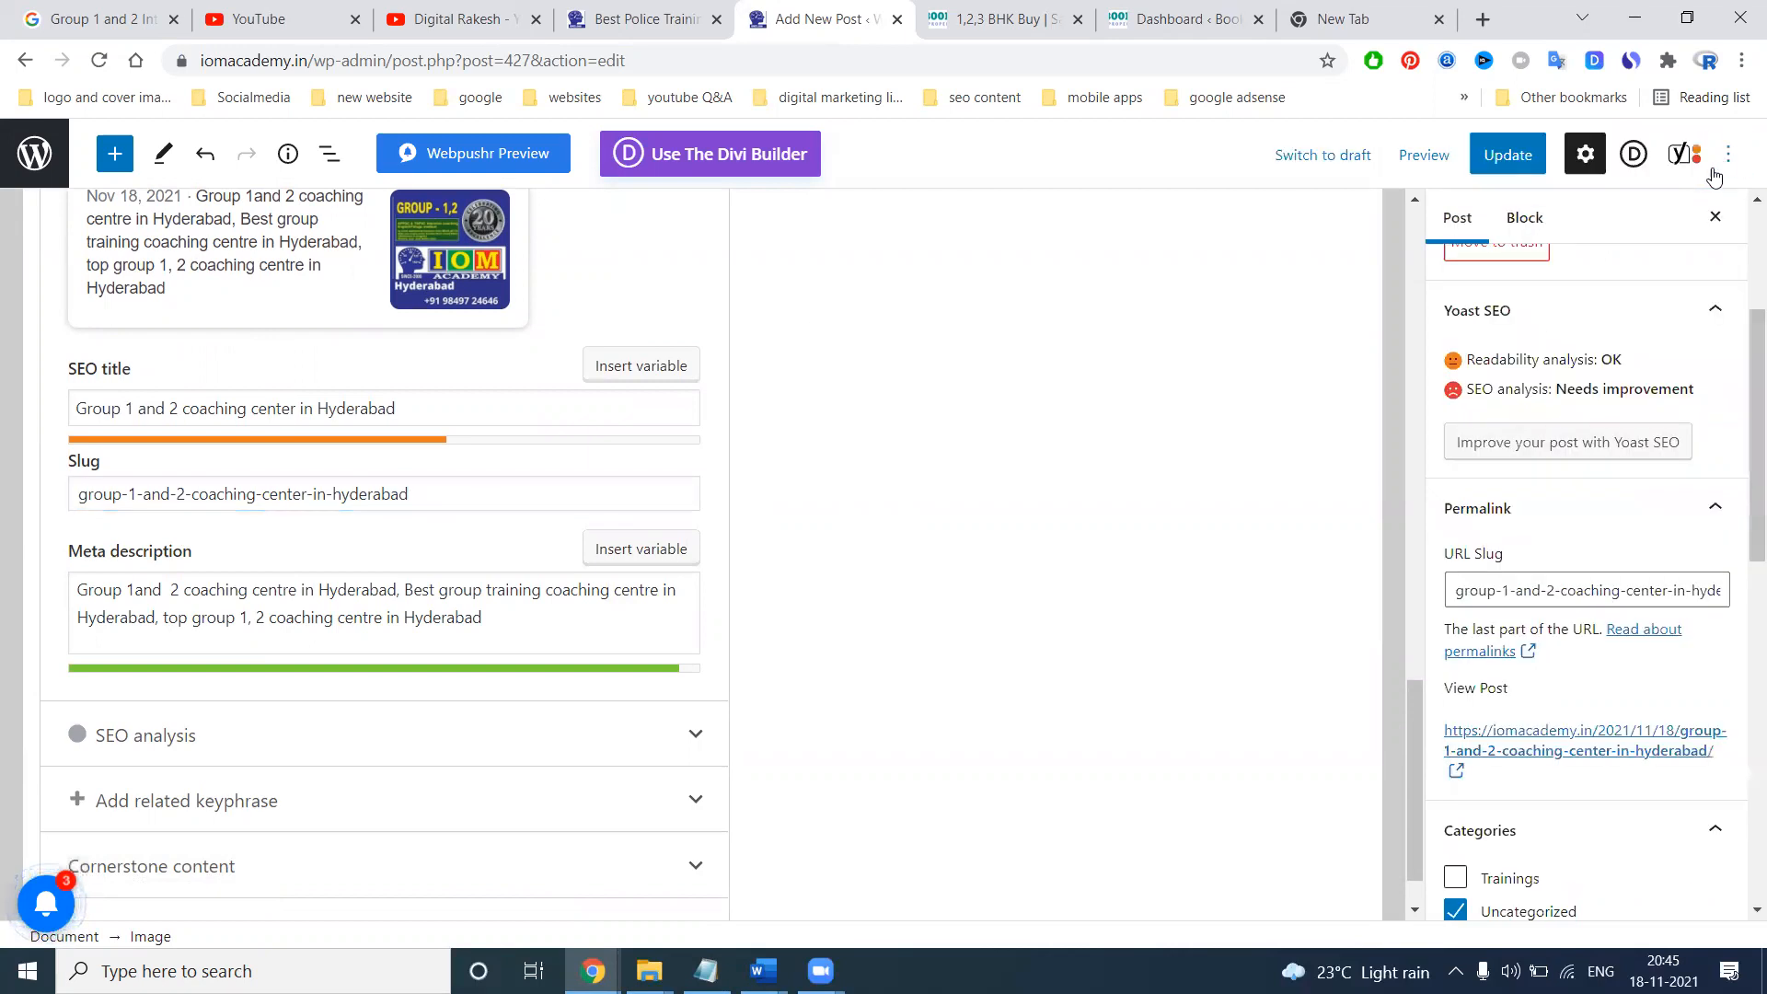
click(1531, 592)
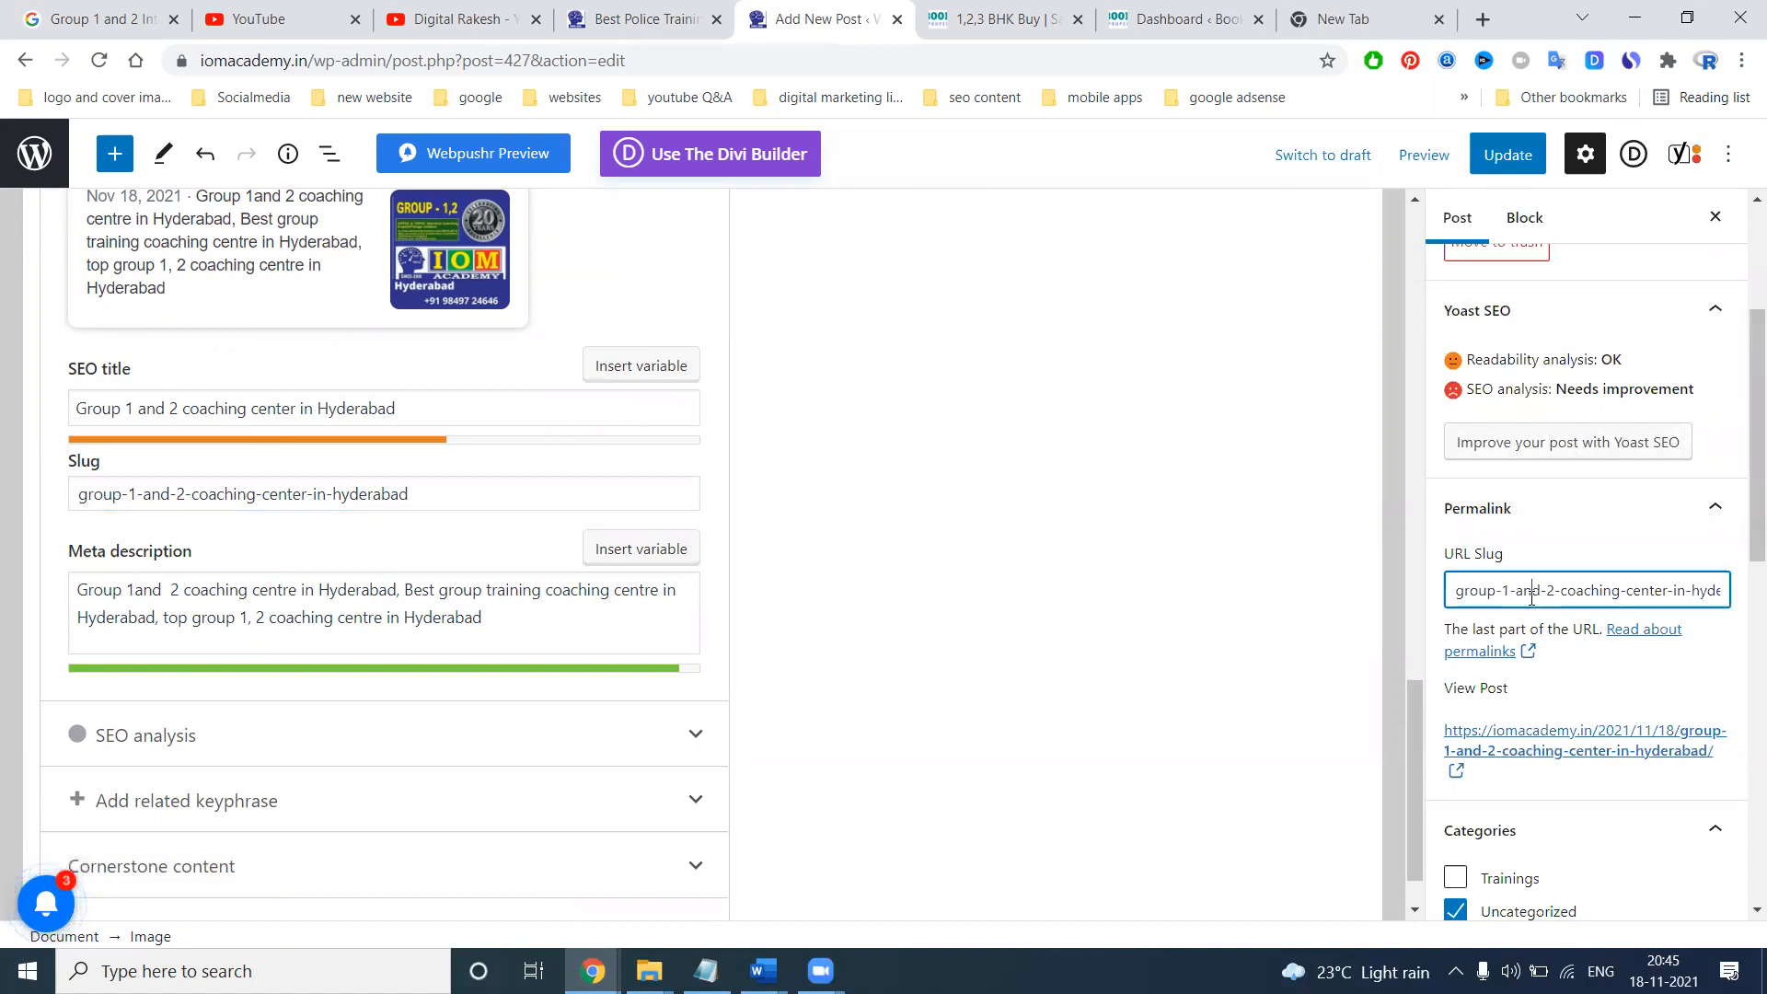
double_click(1531, 591)
key(BackSpace)
key(BackSpace)
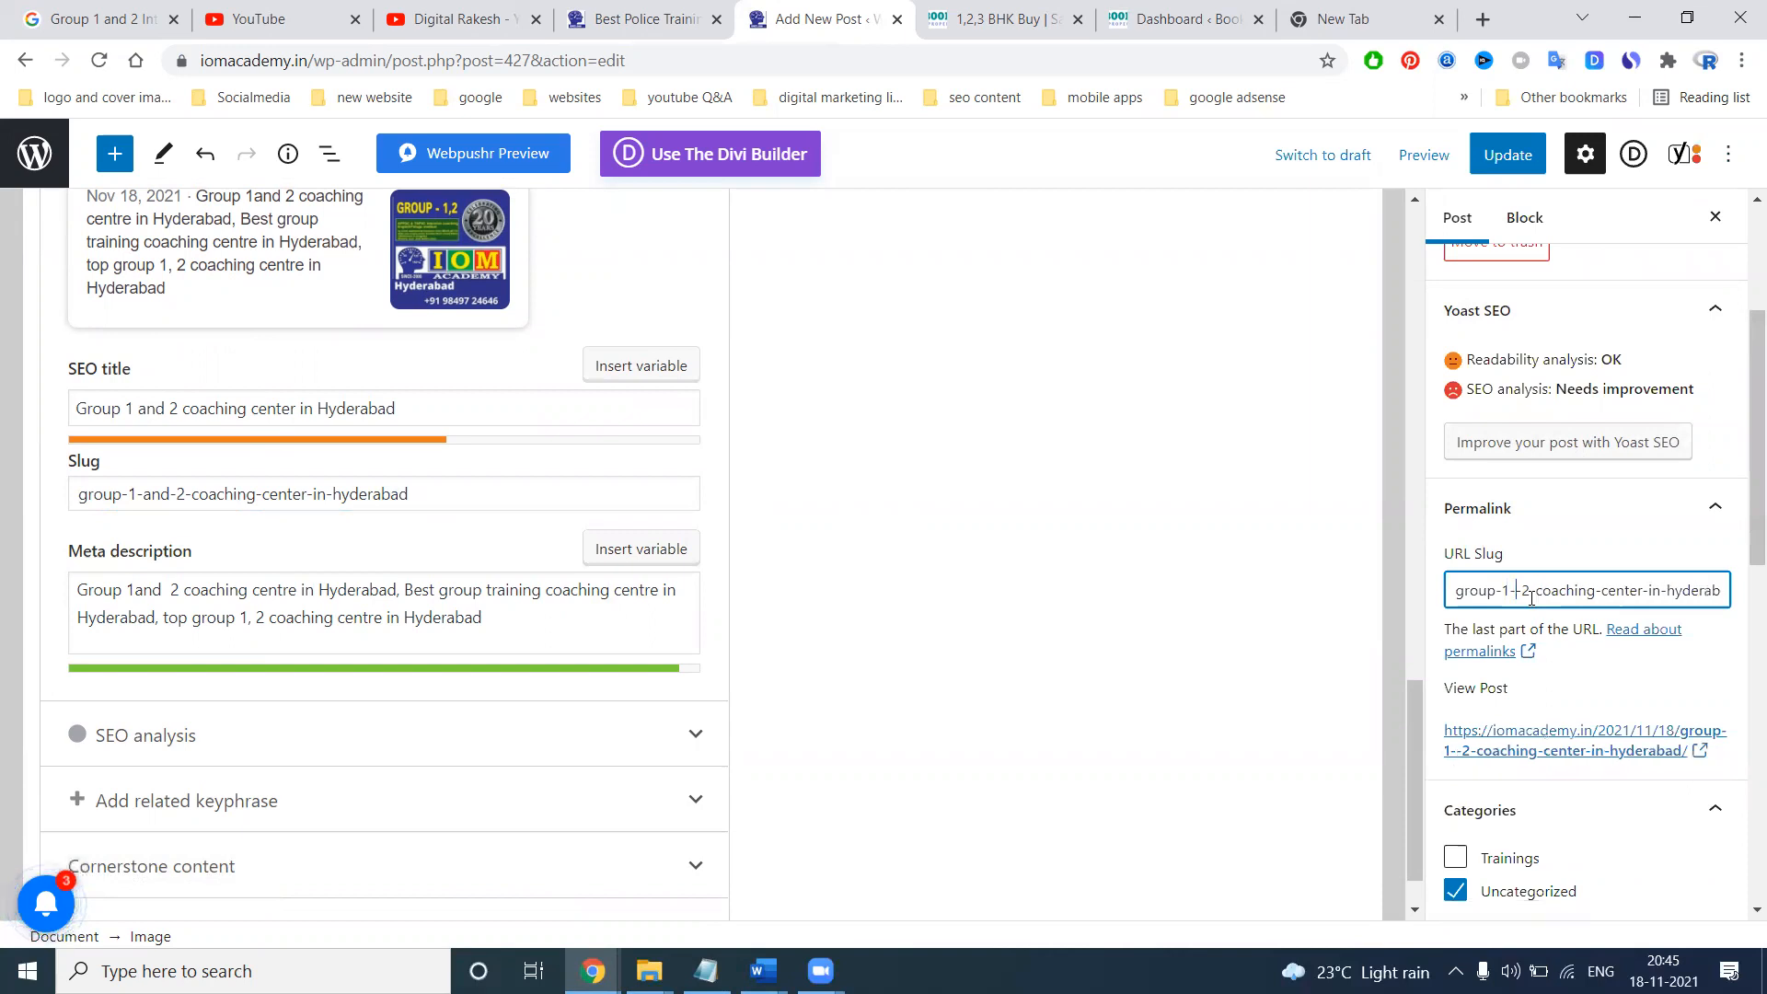
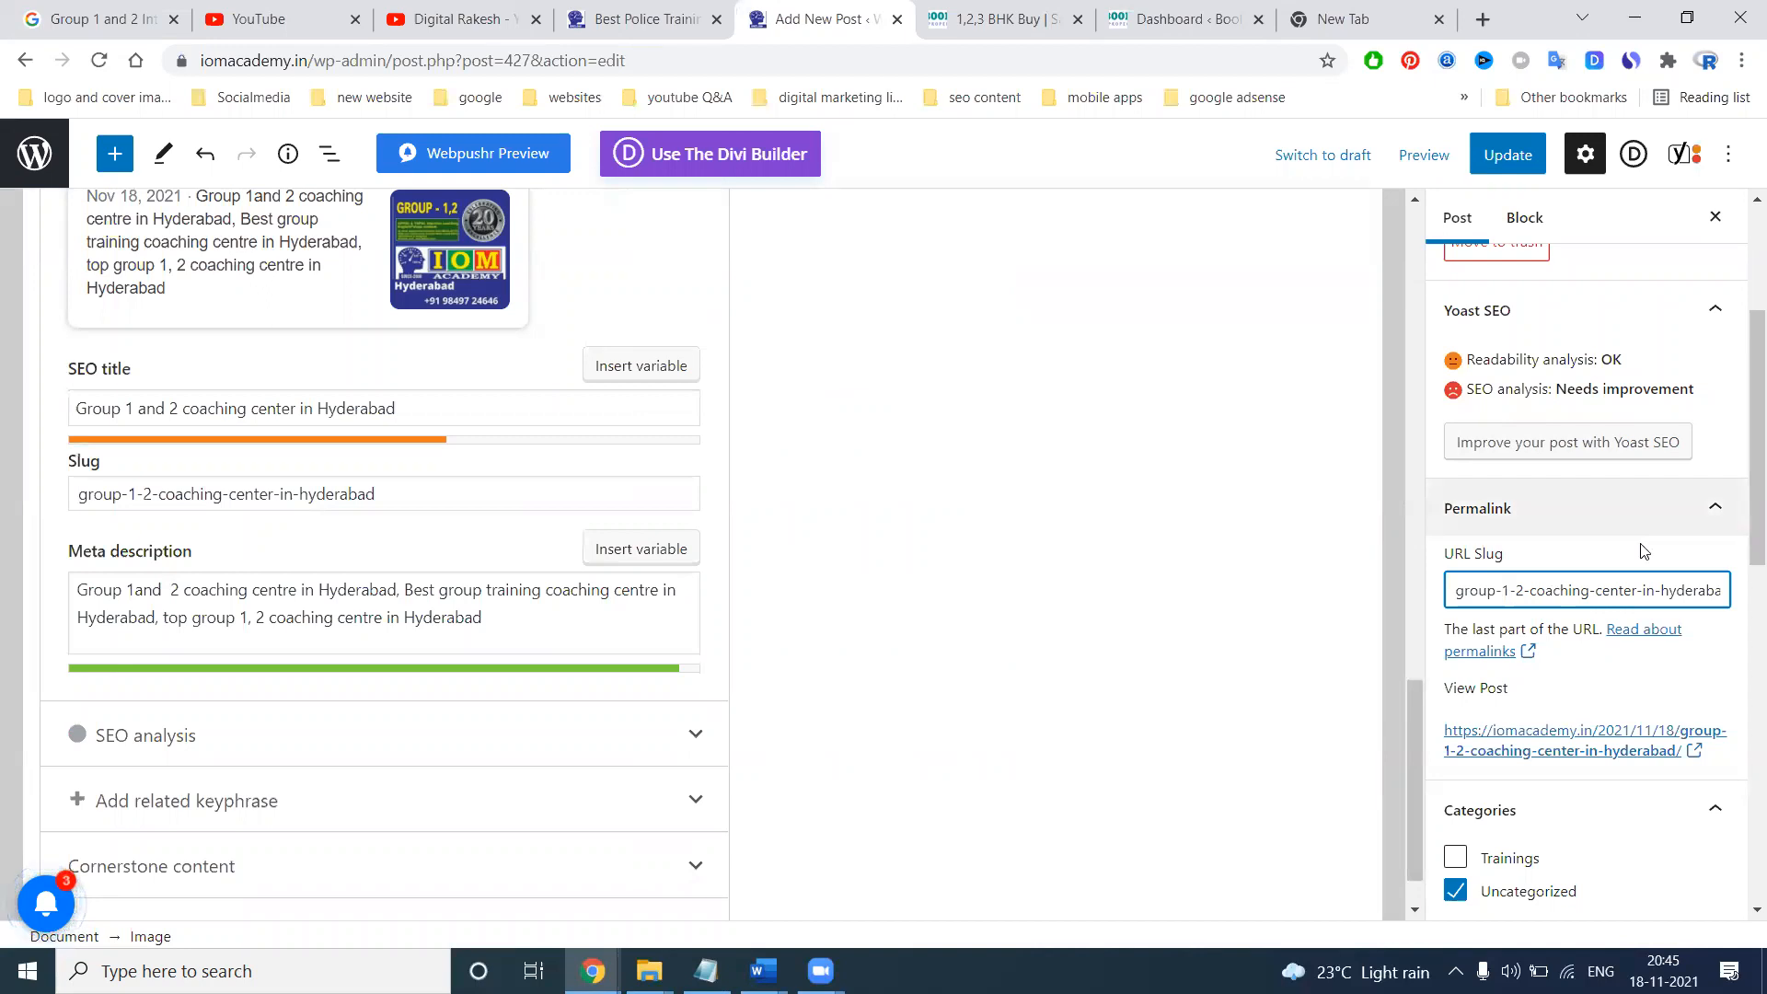
Assign the post to the Trainings category instead of Uncategorized
scroll(1640, 662, down, 4)
click(1500, 545)
click(1497, 515)
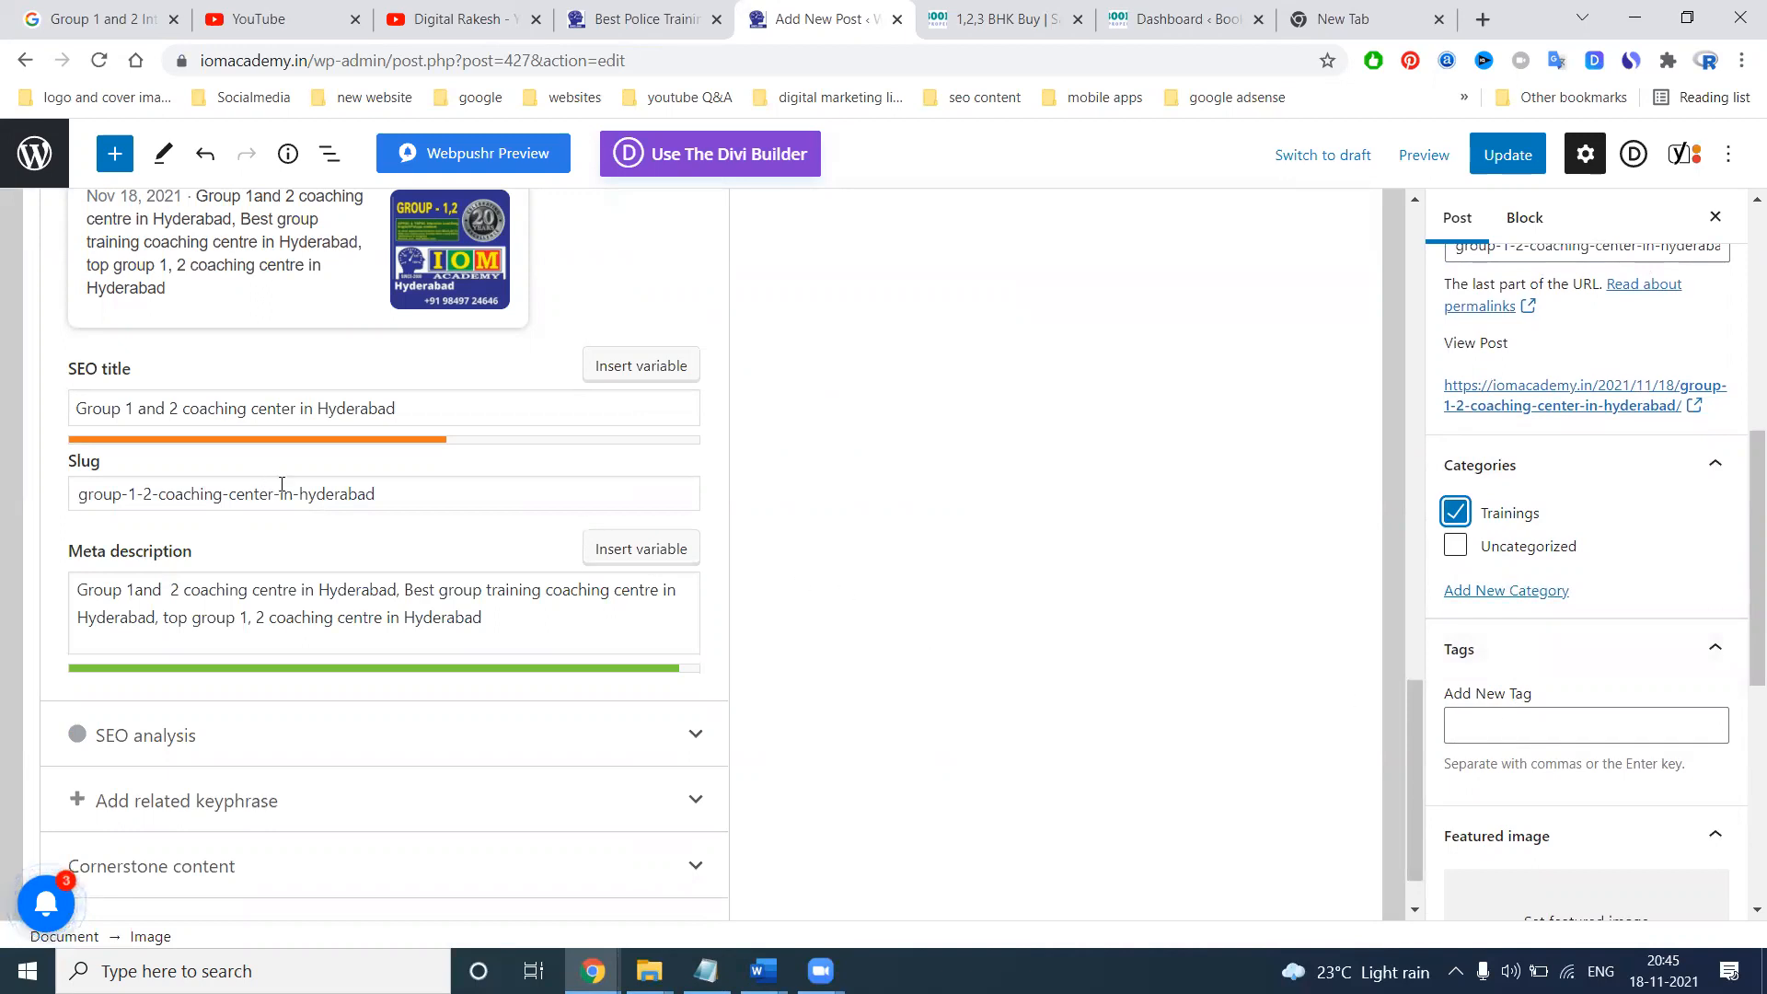
Copy the SEO title "Group 1 and 2 coaching center in Hyderabad" and add it as a post tag
double_click(280, 409)
key(ctrl+a)
key(ctrl+c)
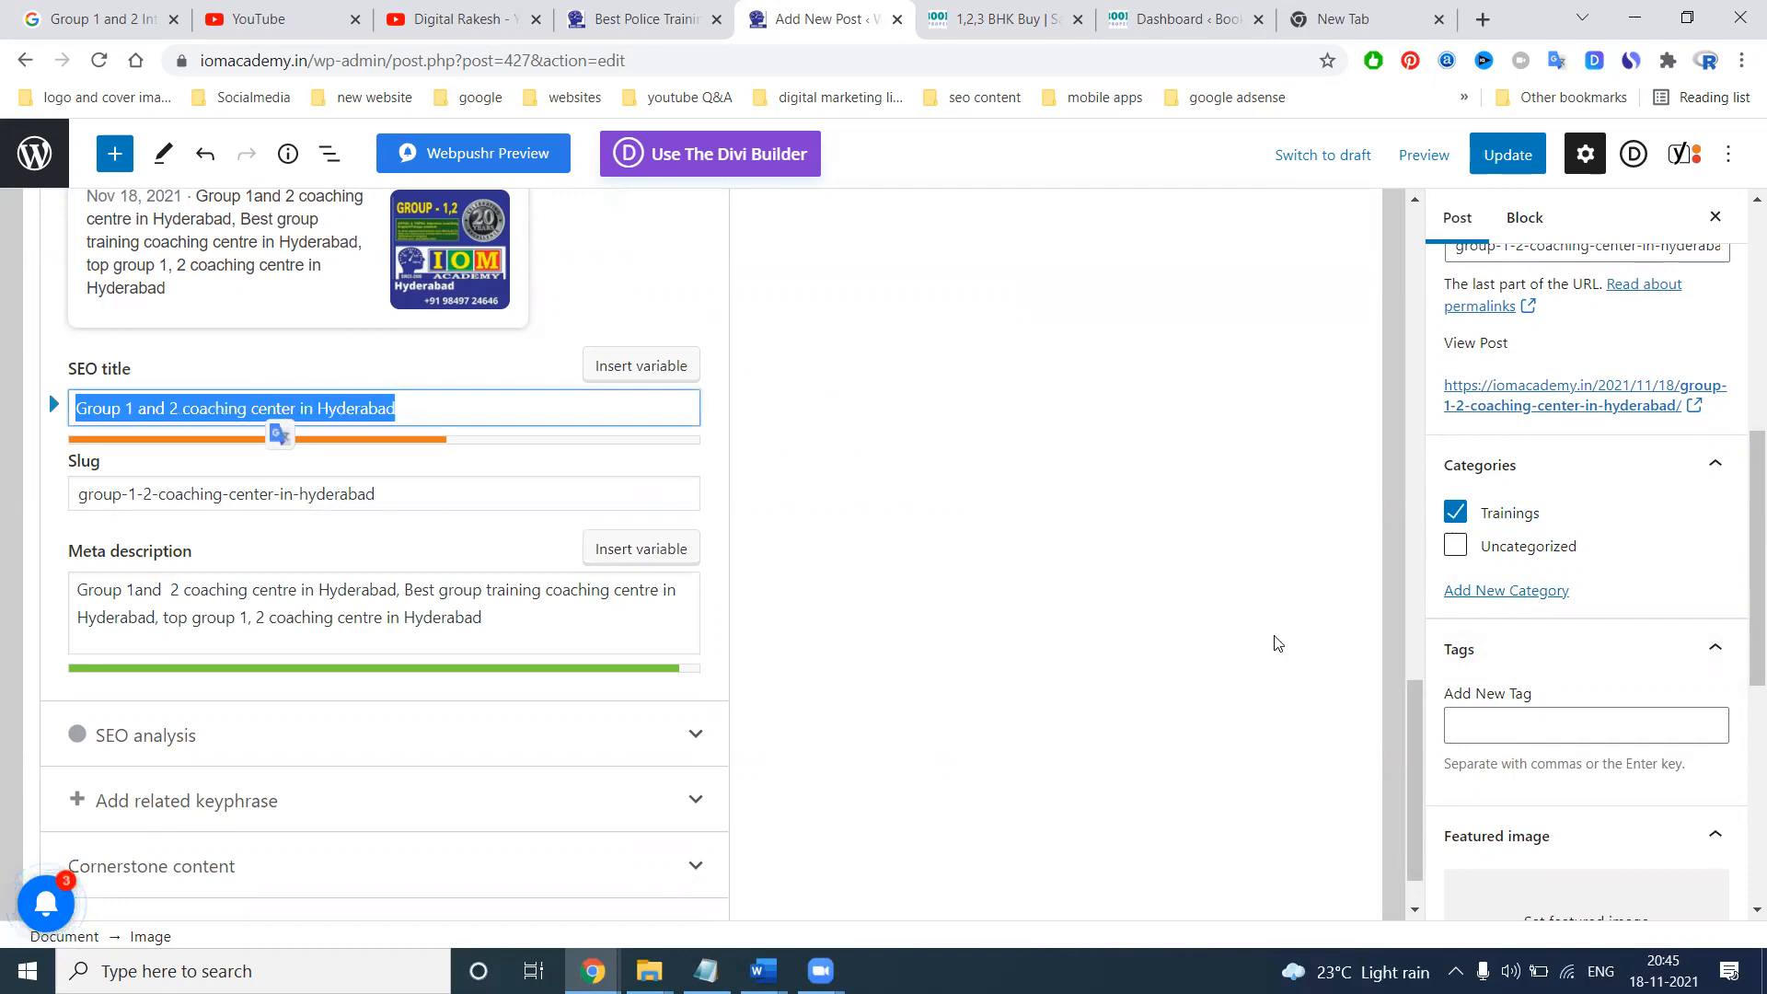
click(1500, 727)
key(ctrl+v)
key(Return)
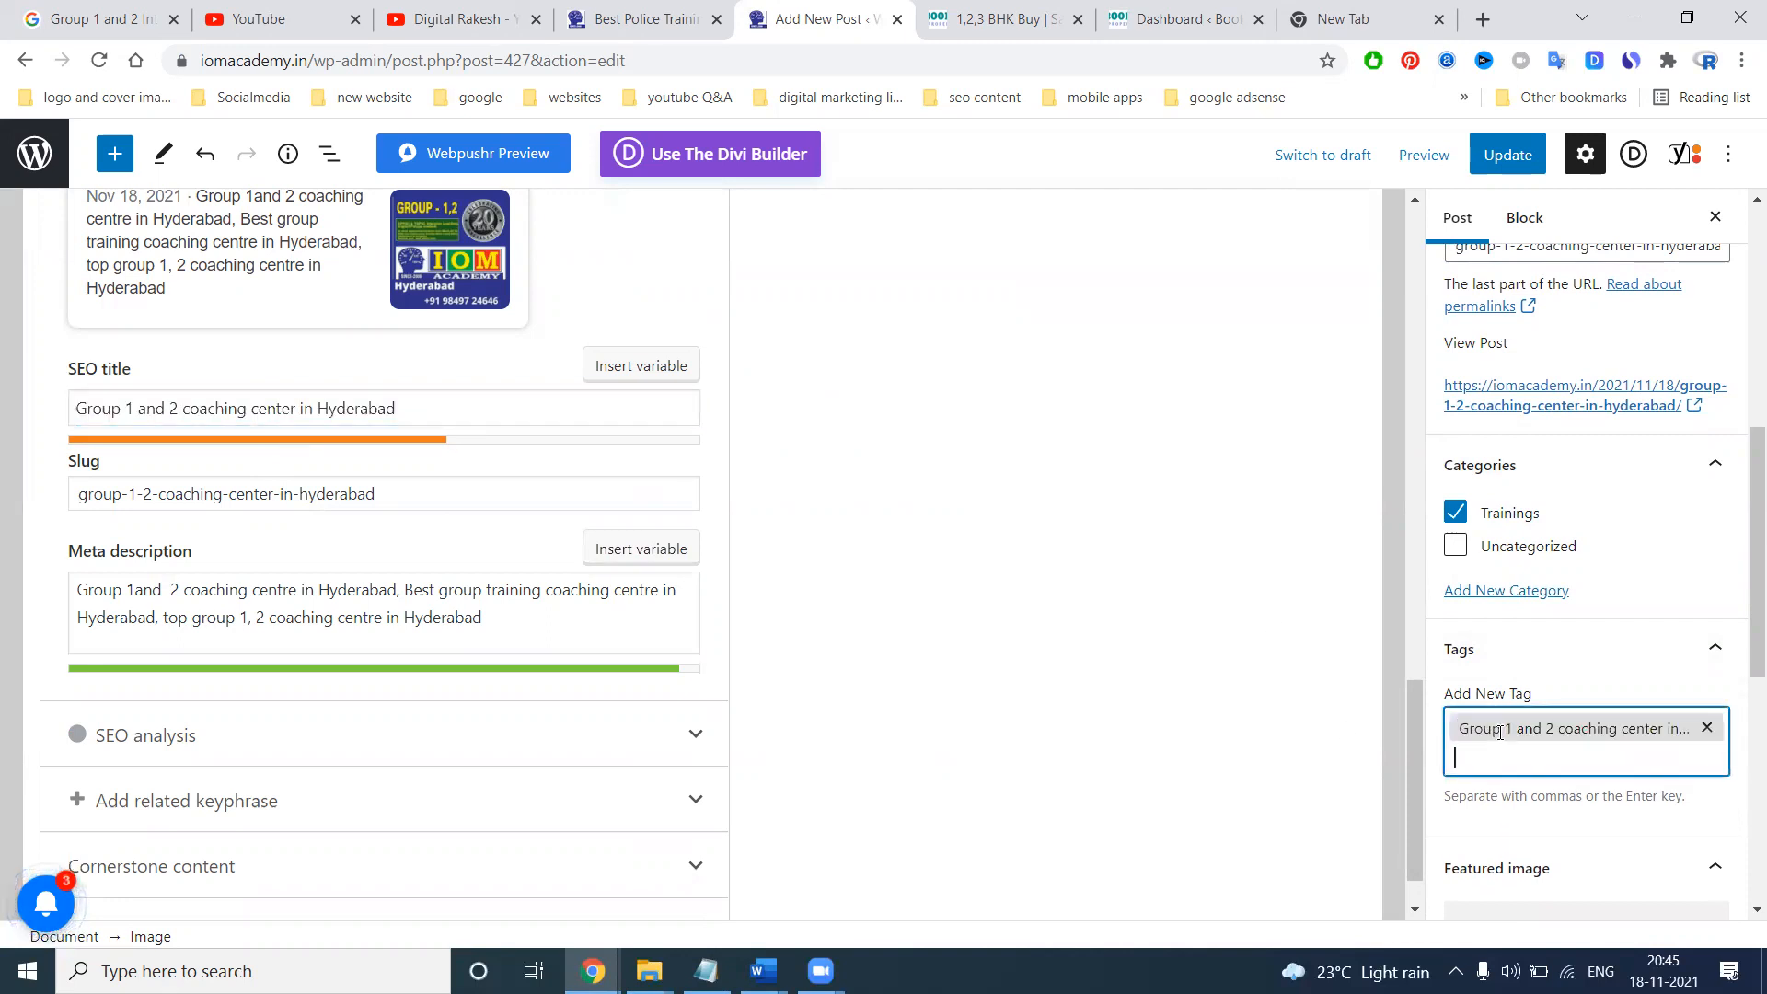
Add a second tag from the SEO title, shortened to "Group coaching center in Hyderabad"
triple_click(136, 416)
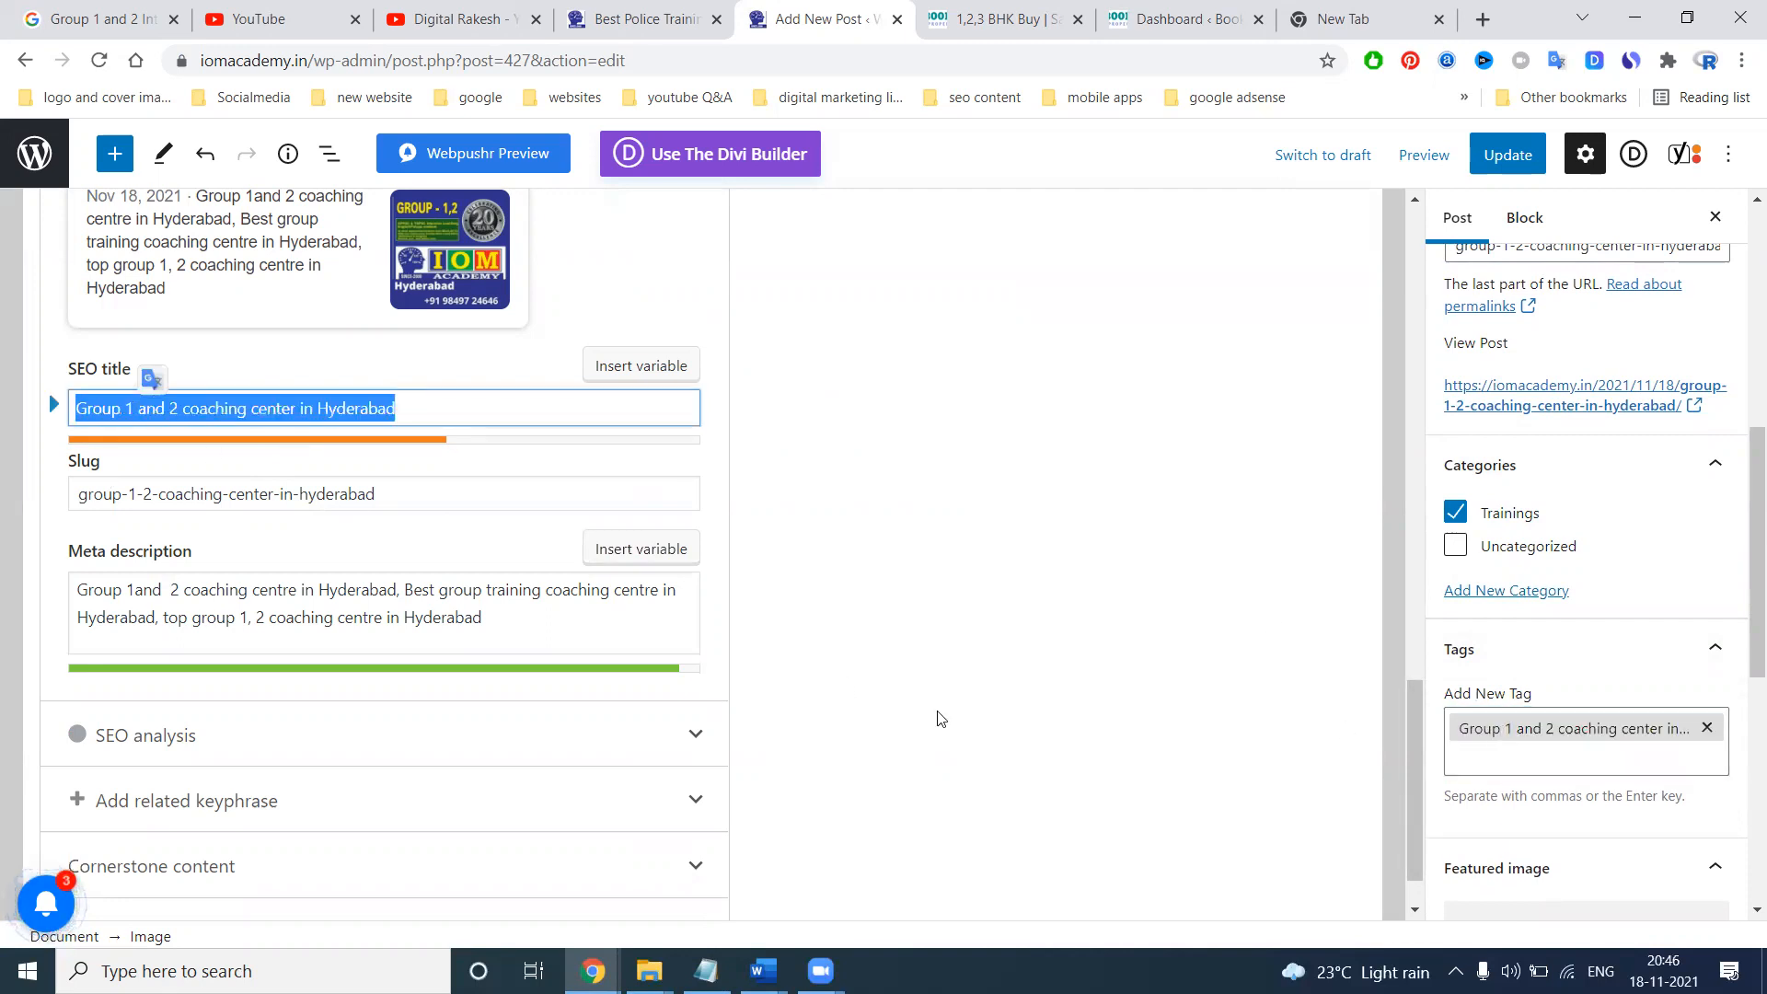
click(1495, 762)
key(ctrl+v)
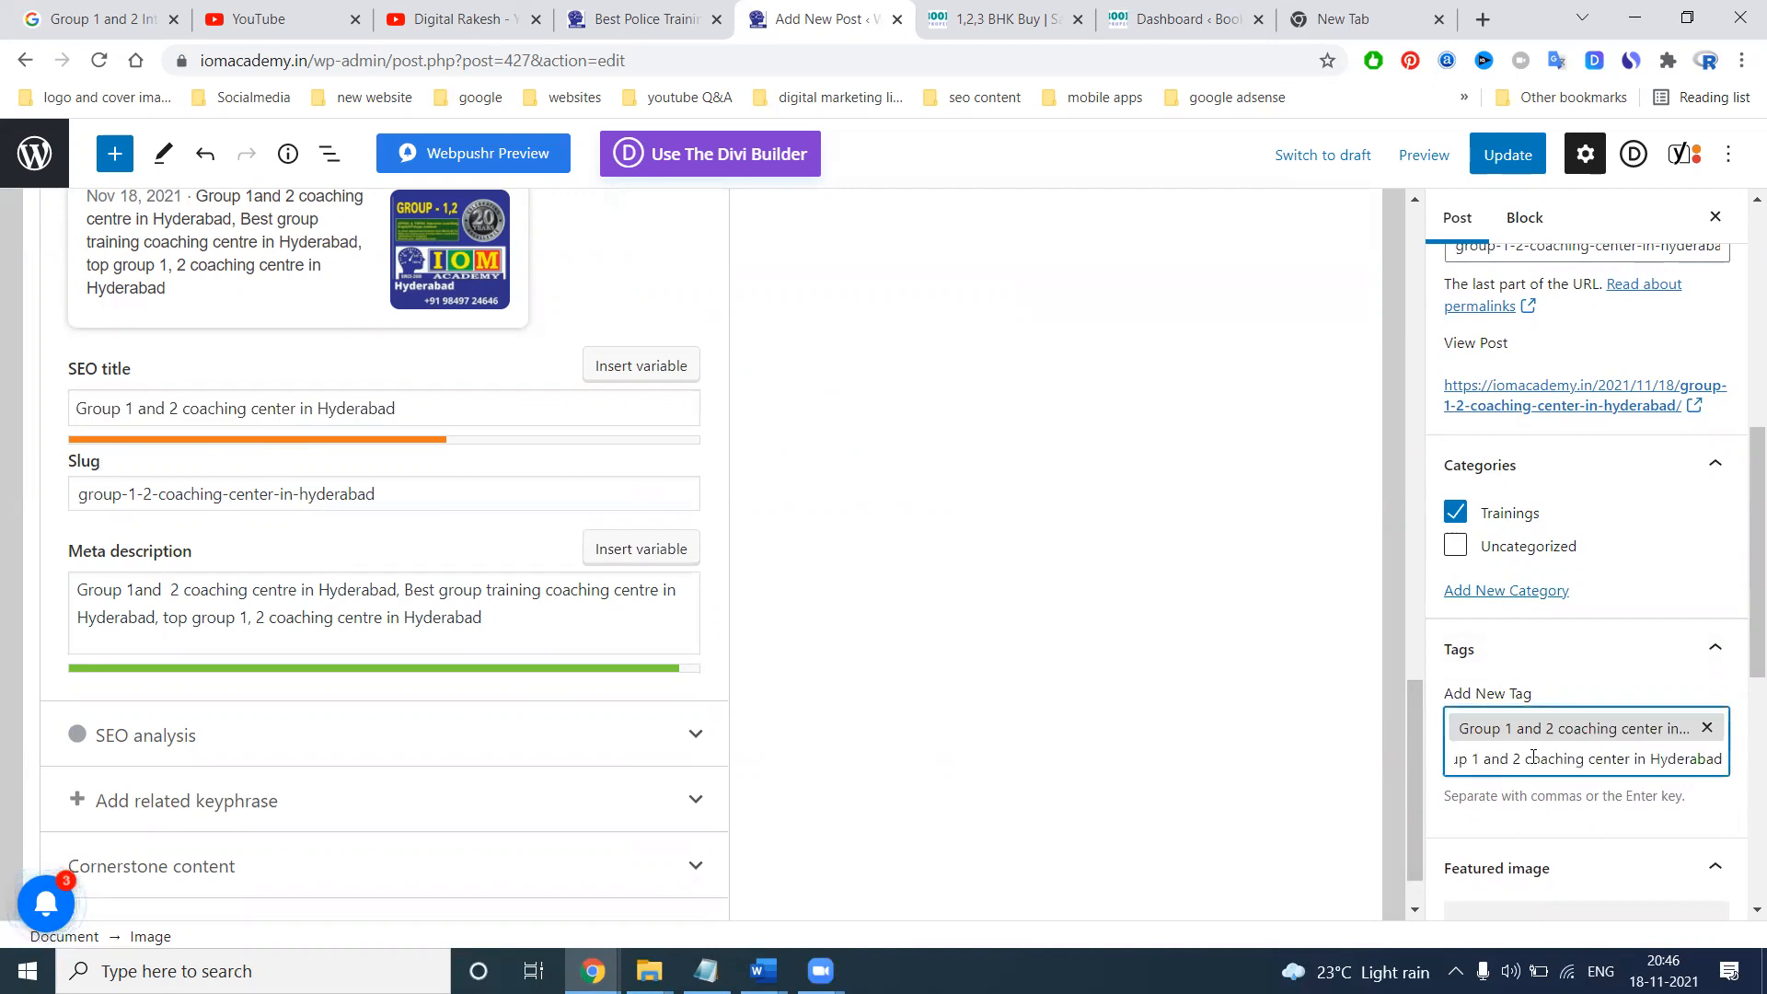
click(1527, 756)
key(BackSpace)
key(BackSpace)
key(BackSpace)
key(BackSpace)
key(BackSpace)
key(BackSpace)
key(BackSpace)
key(BackSpace)
key(Return)
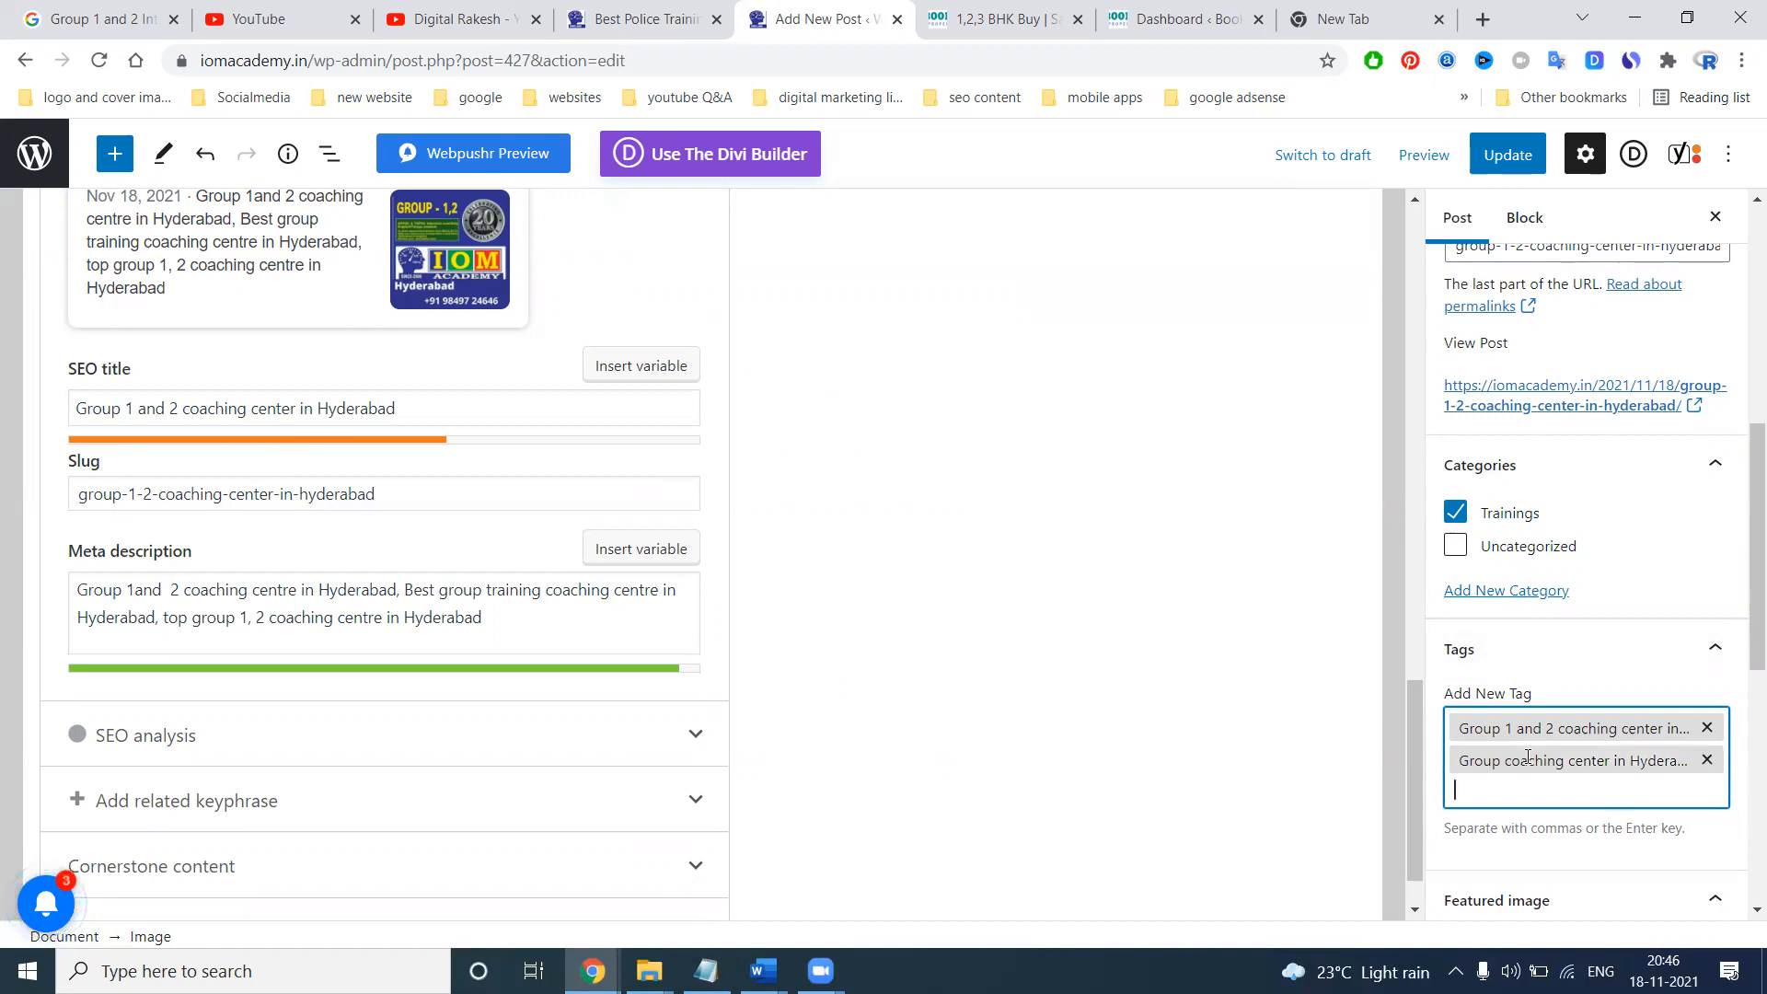
Add the tag "groups training" and update the post
text(groups training)
key(Return)
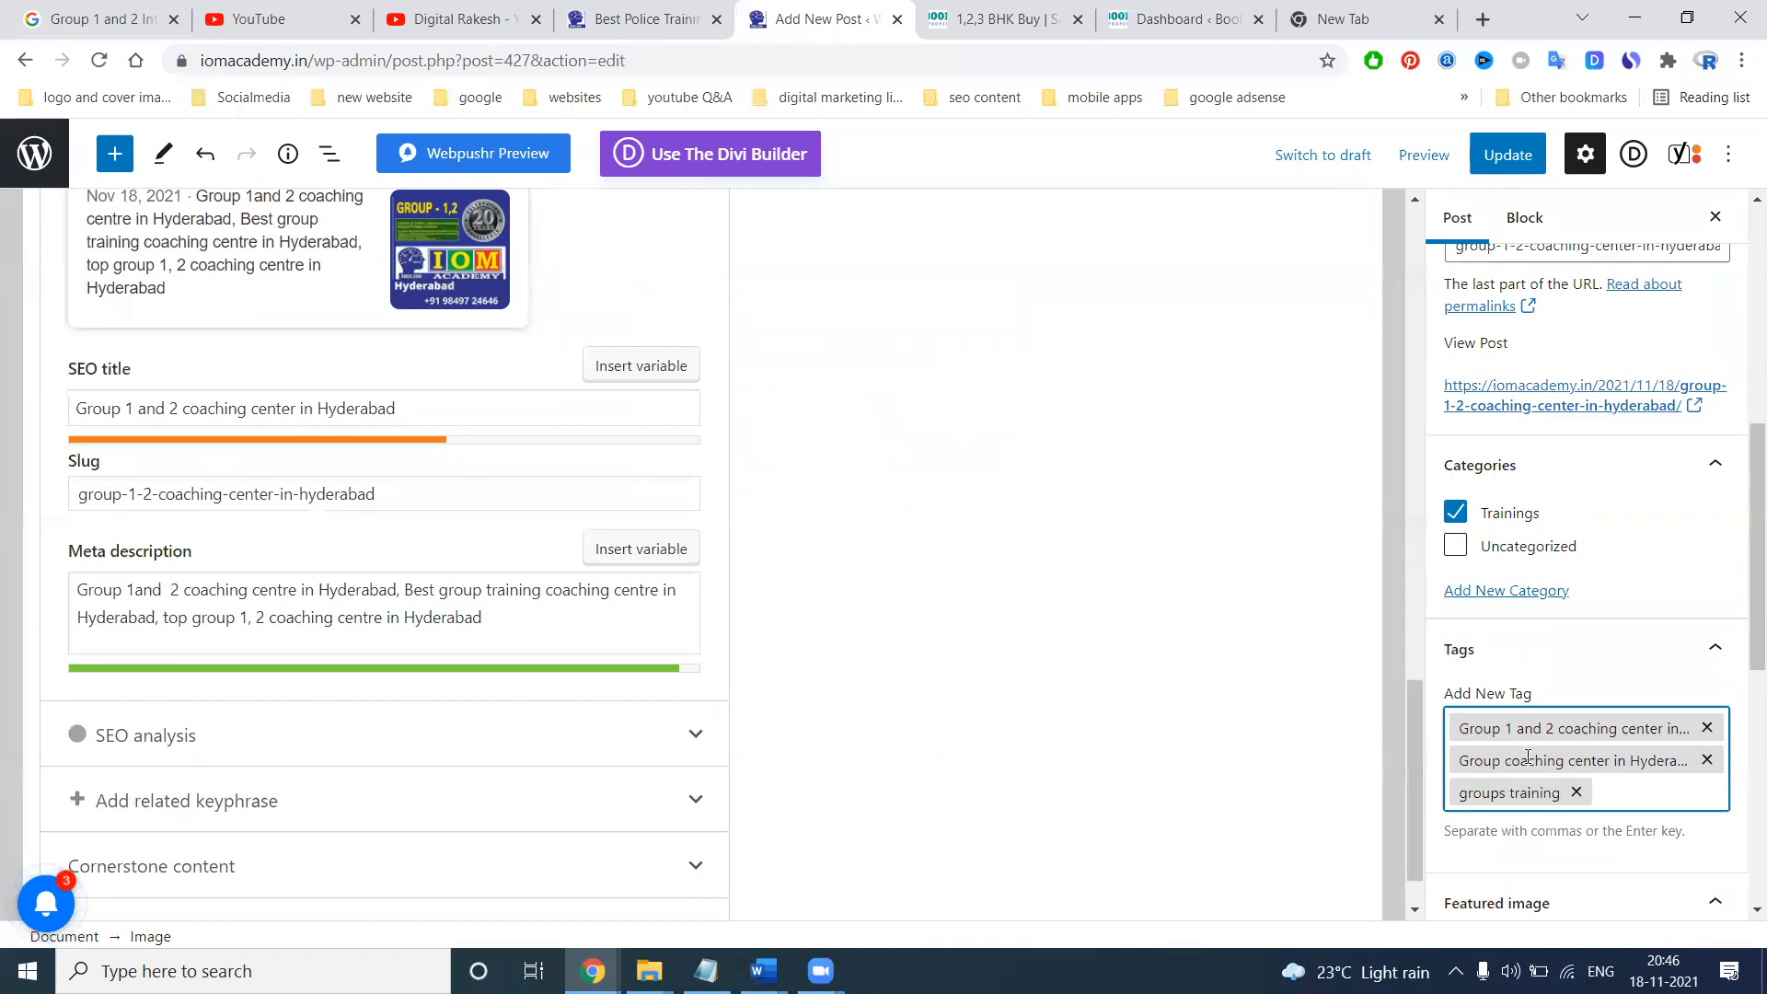
click(1509, 165)
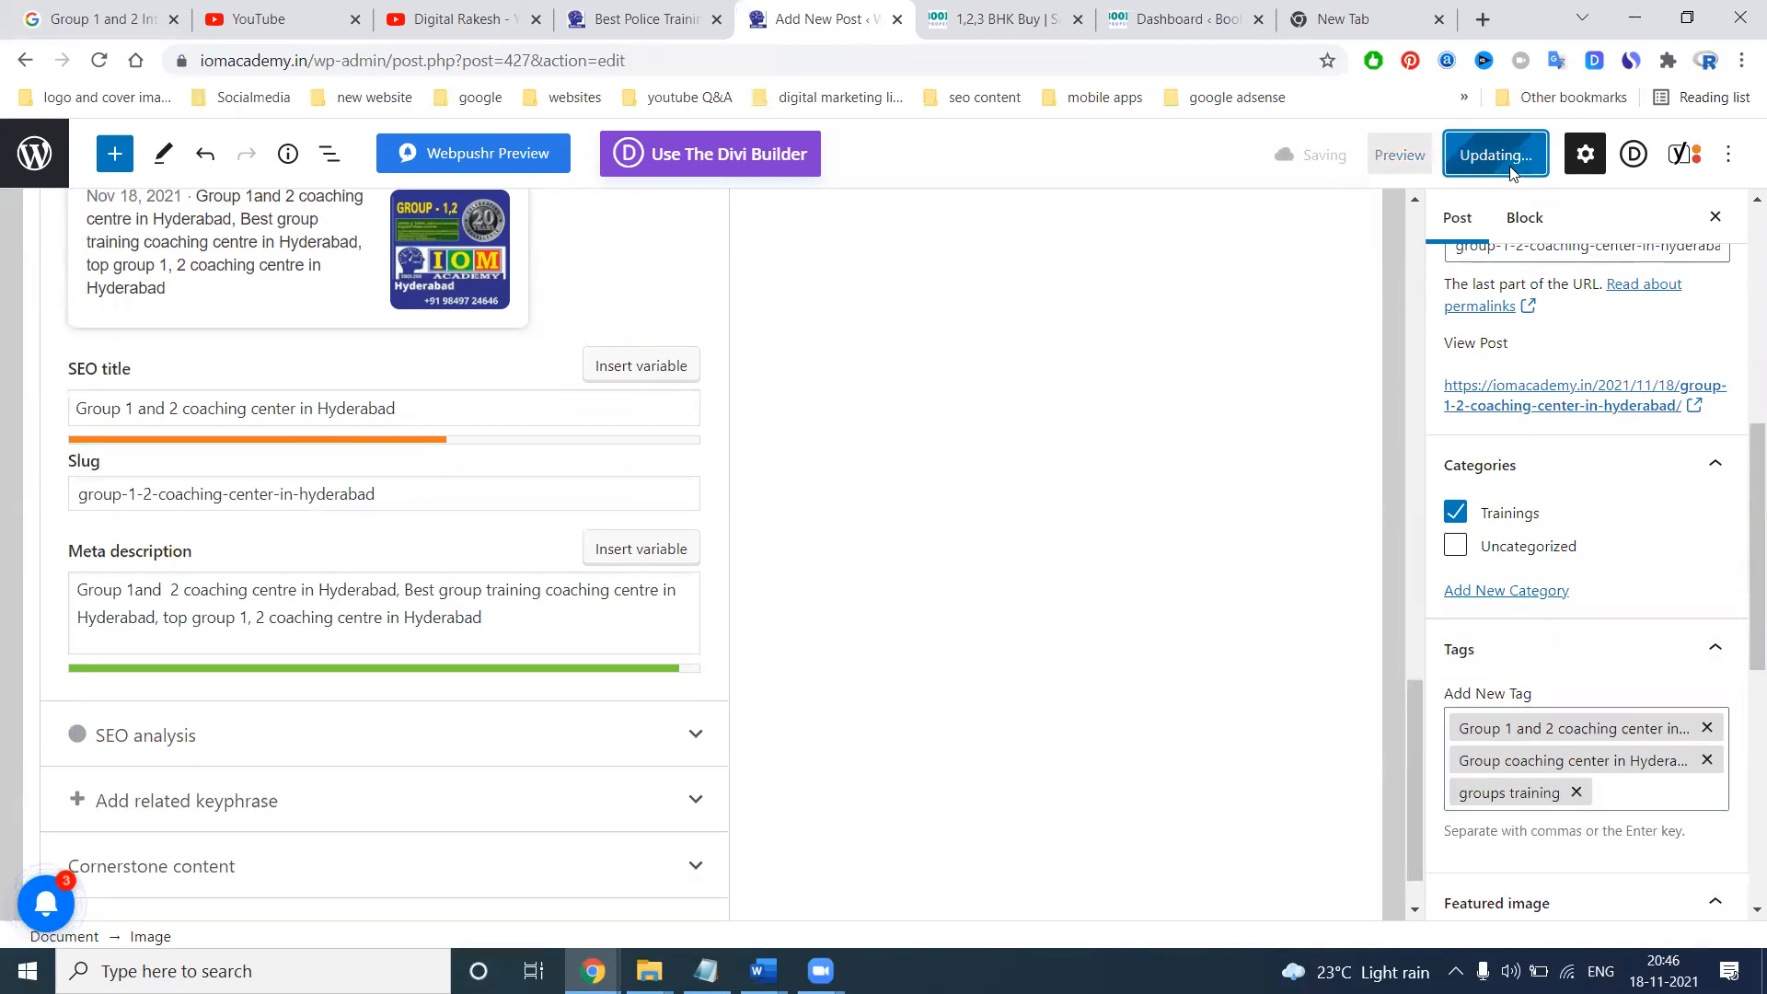
Open the Trainings category page on the live IOM Academy site and look through its posts
click(642, 16)
click(1470, 210)
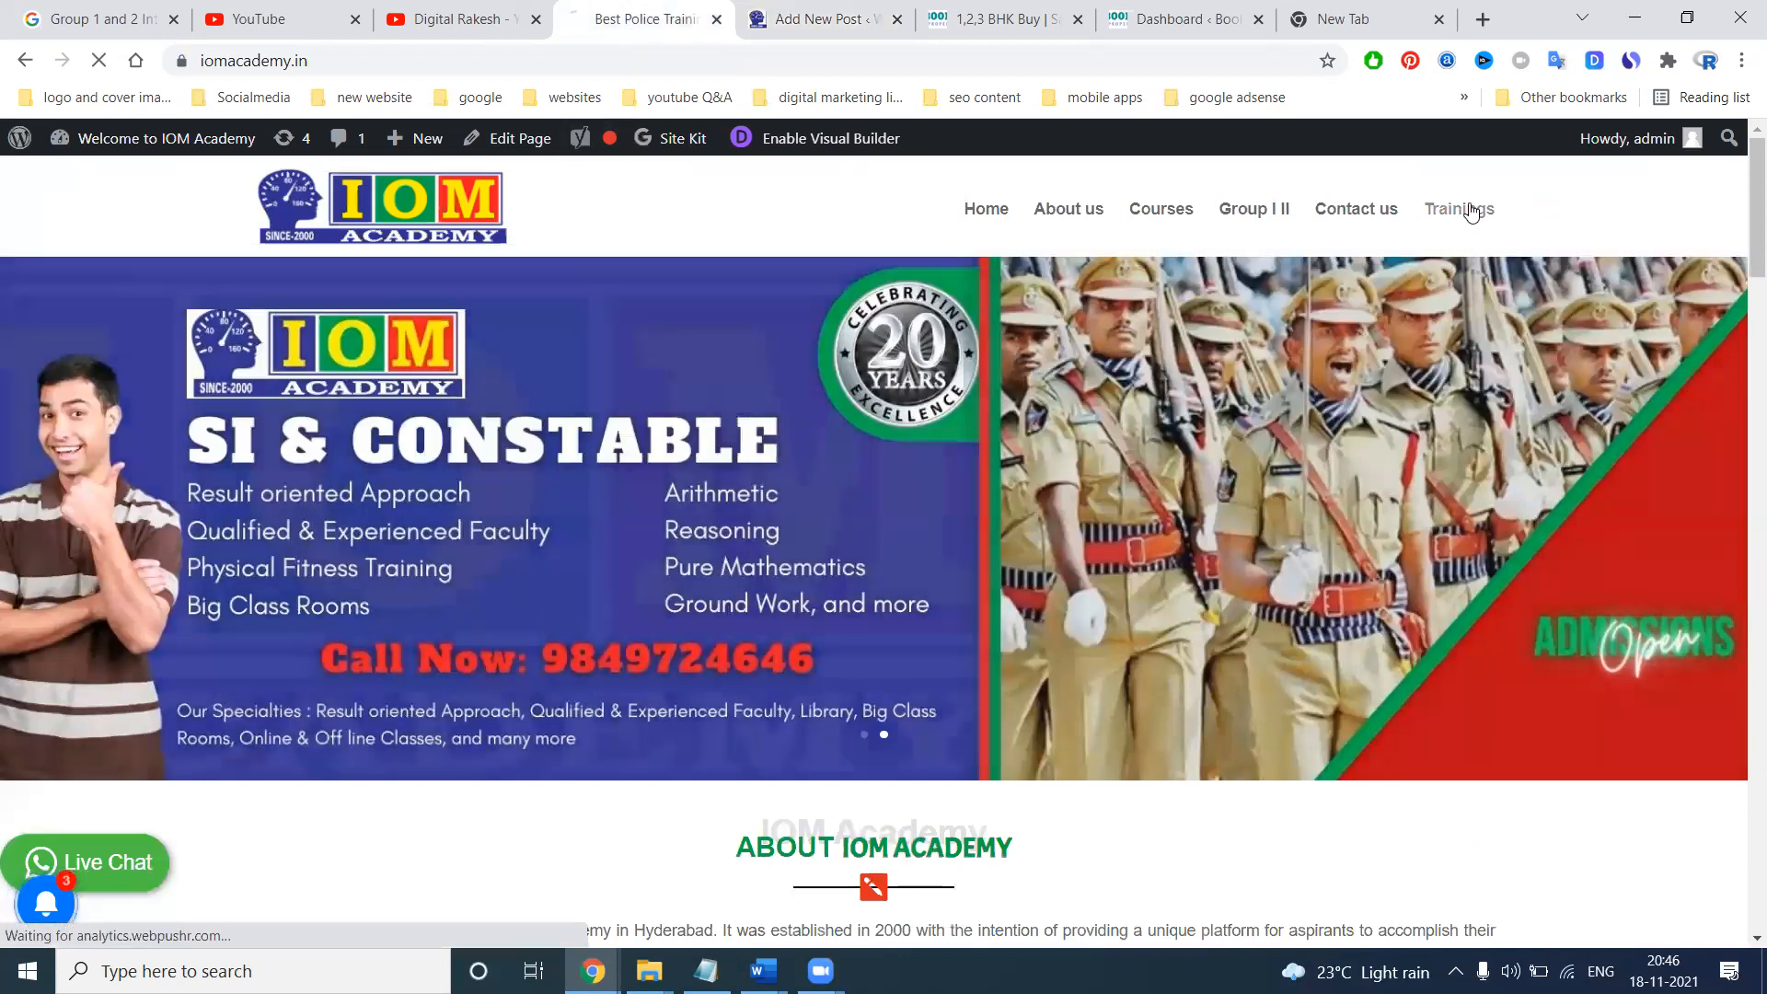
scroll(729, 410, down, 10)
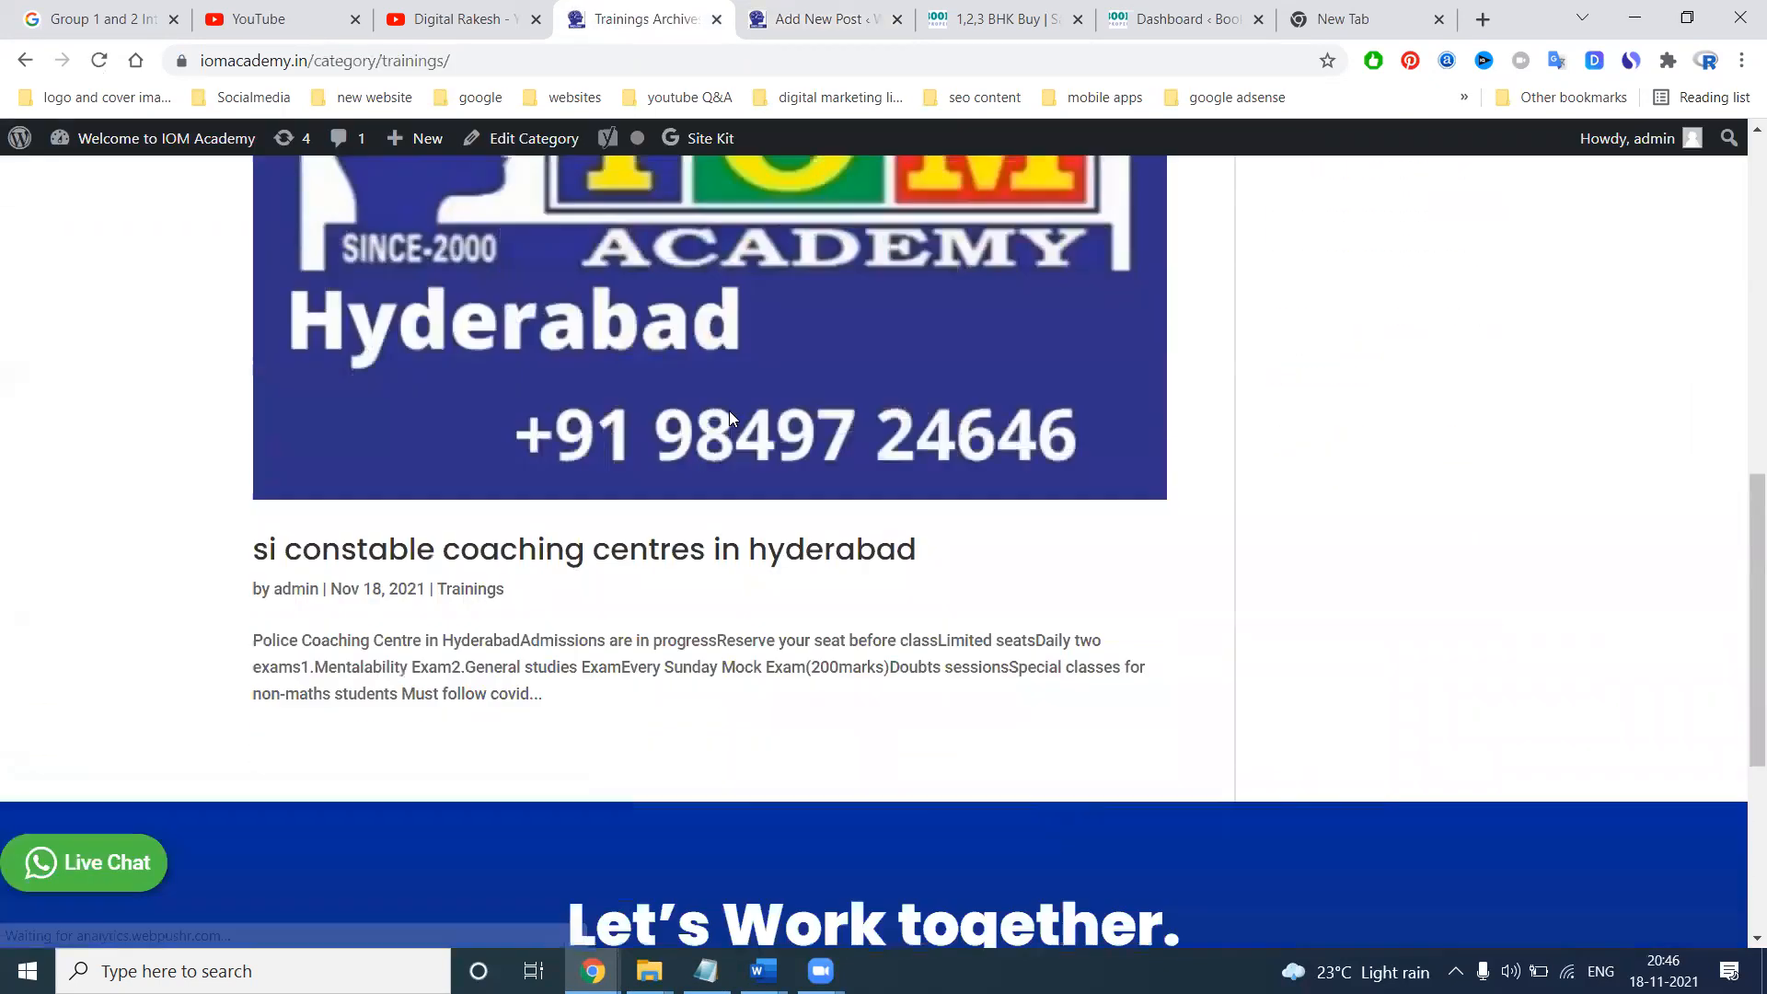
scroll(729, 411, down, 4)
scroll(296, 370, up, 15)
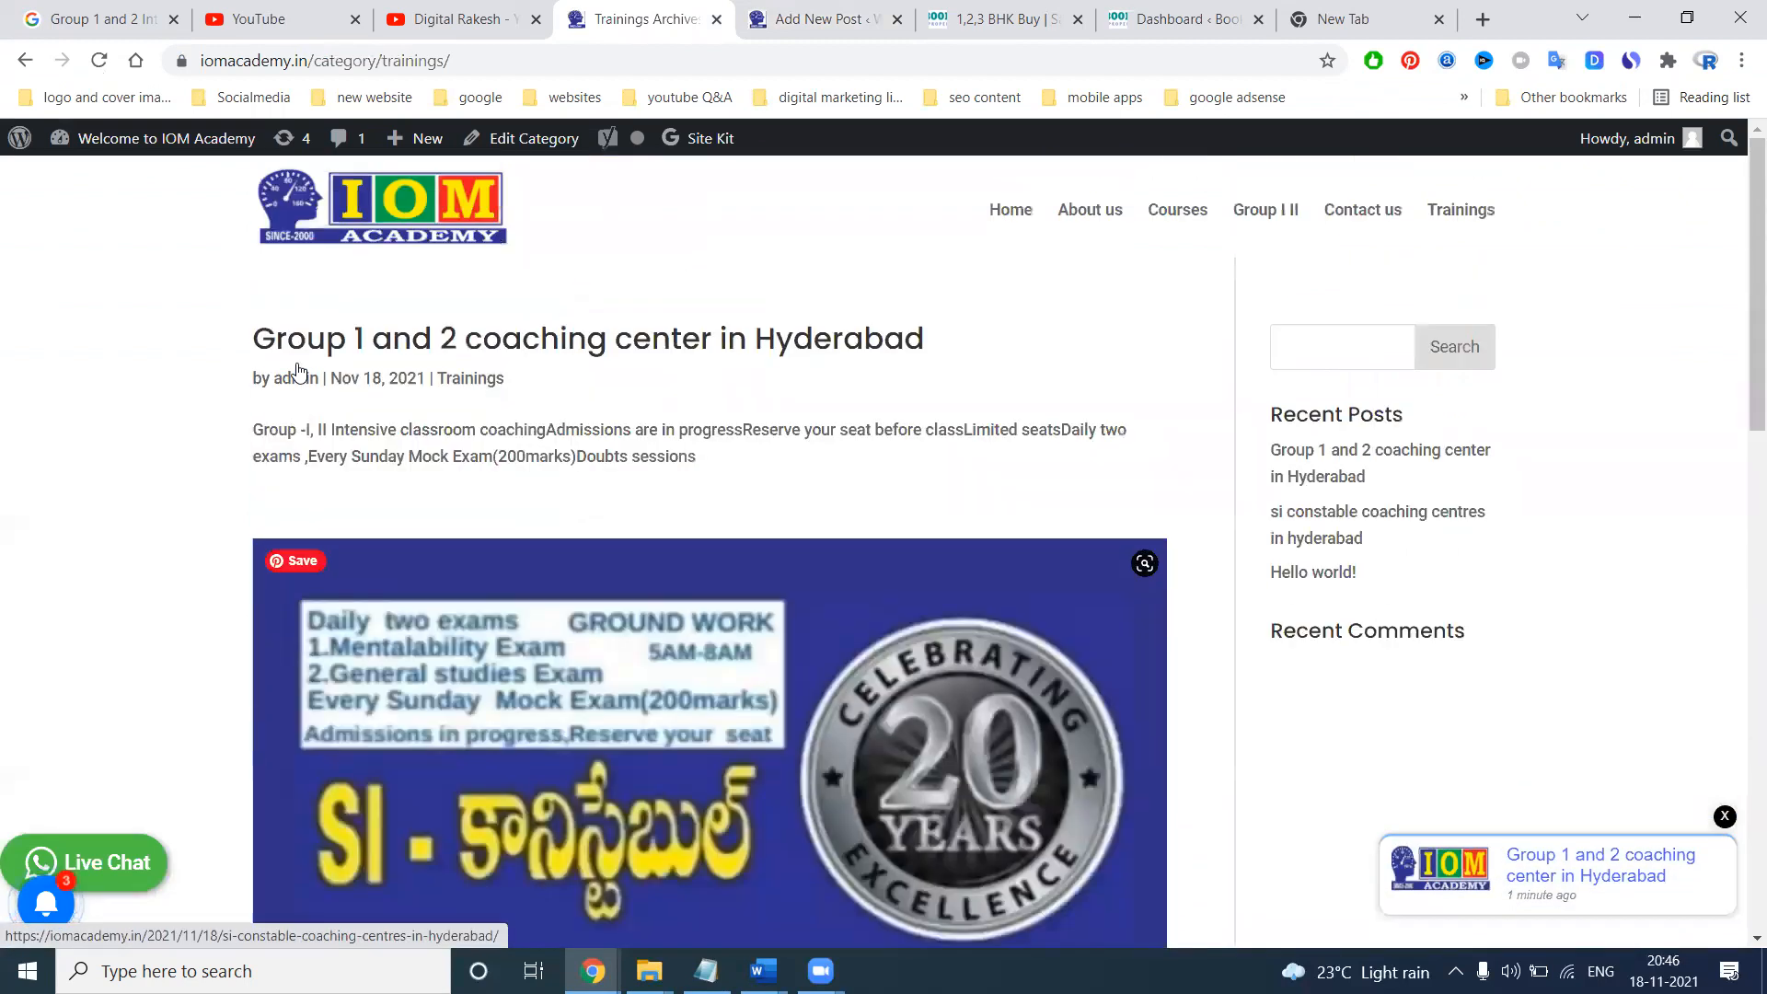
Open the live Group 1 and 2 coaching post and check its image, text and URL slug
click(419, 341)
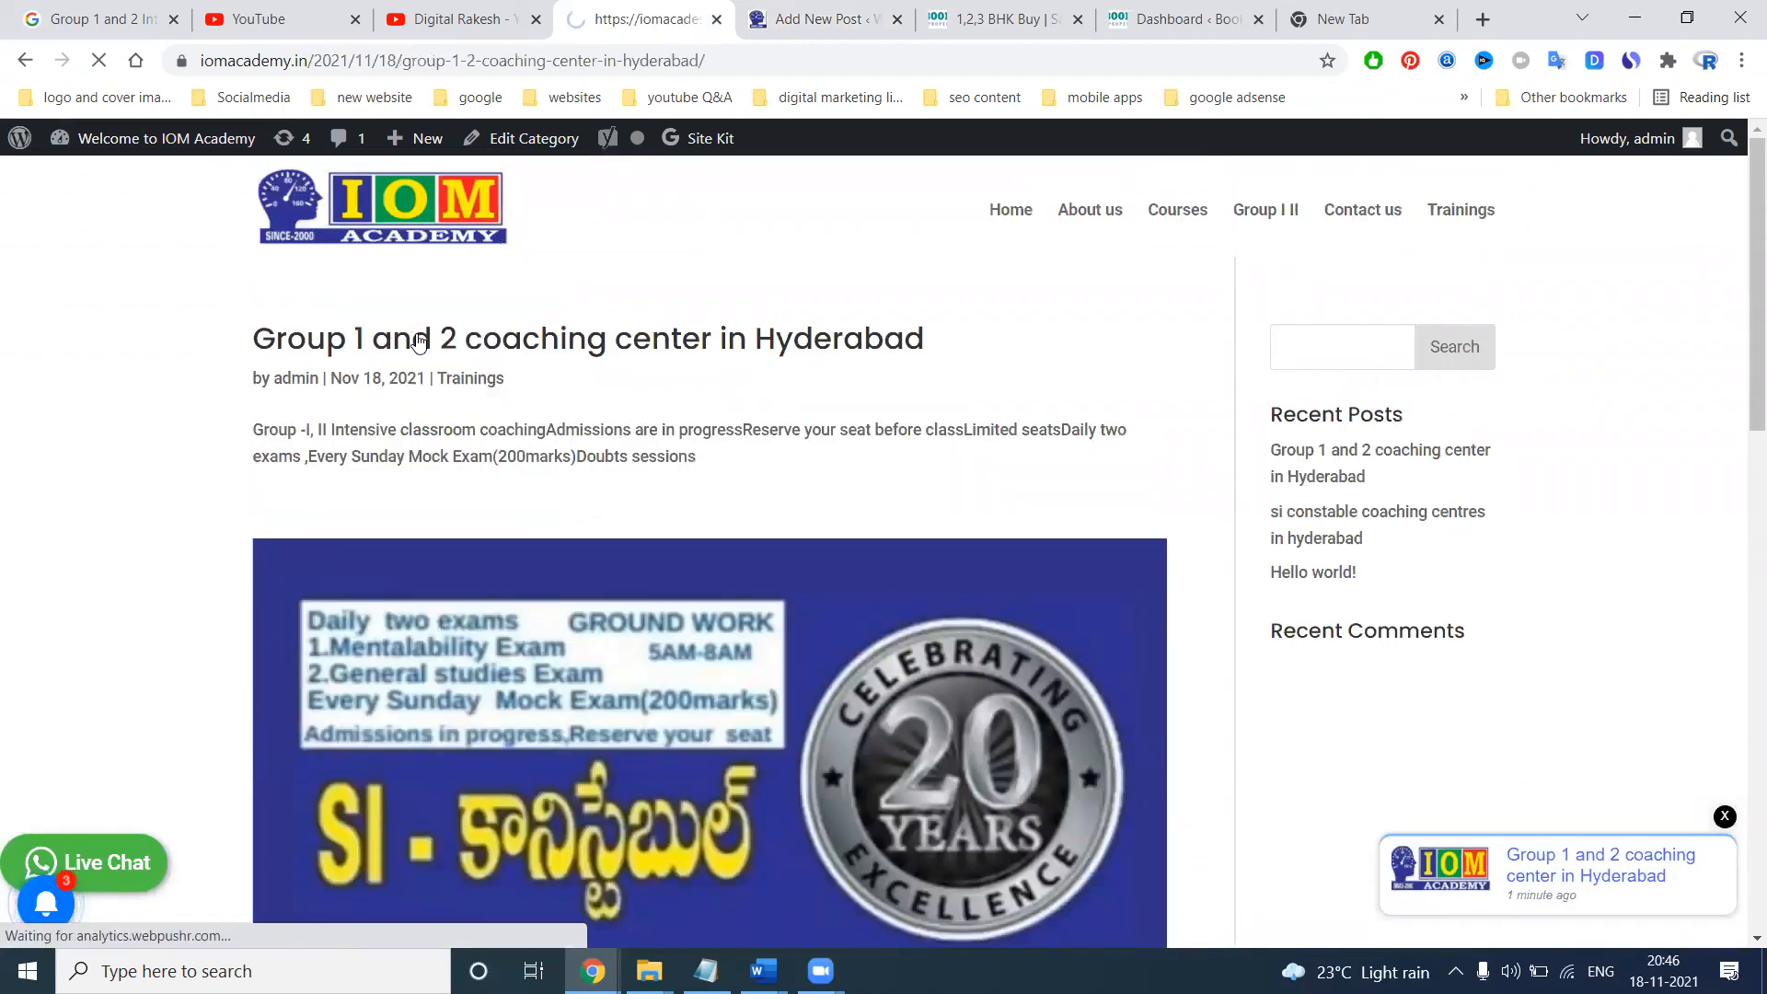
scroll(649, 373, down, 6)
scroll(652, 375, down, 4)
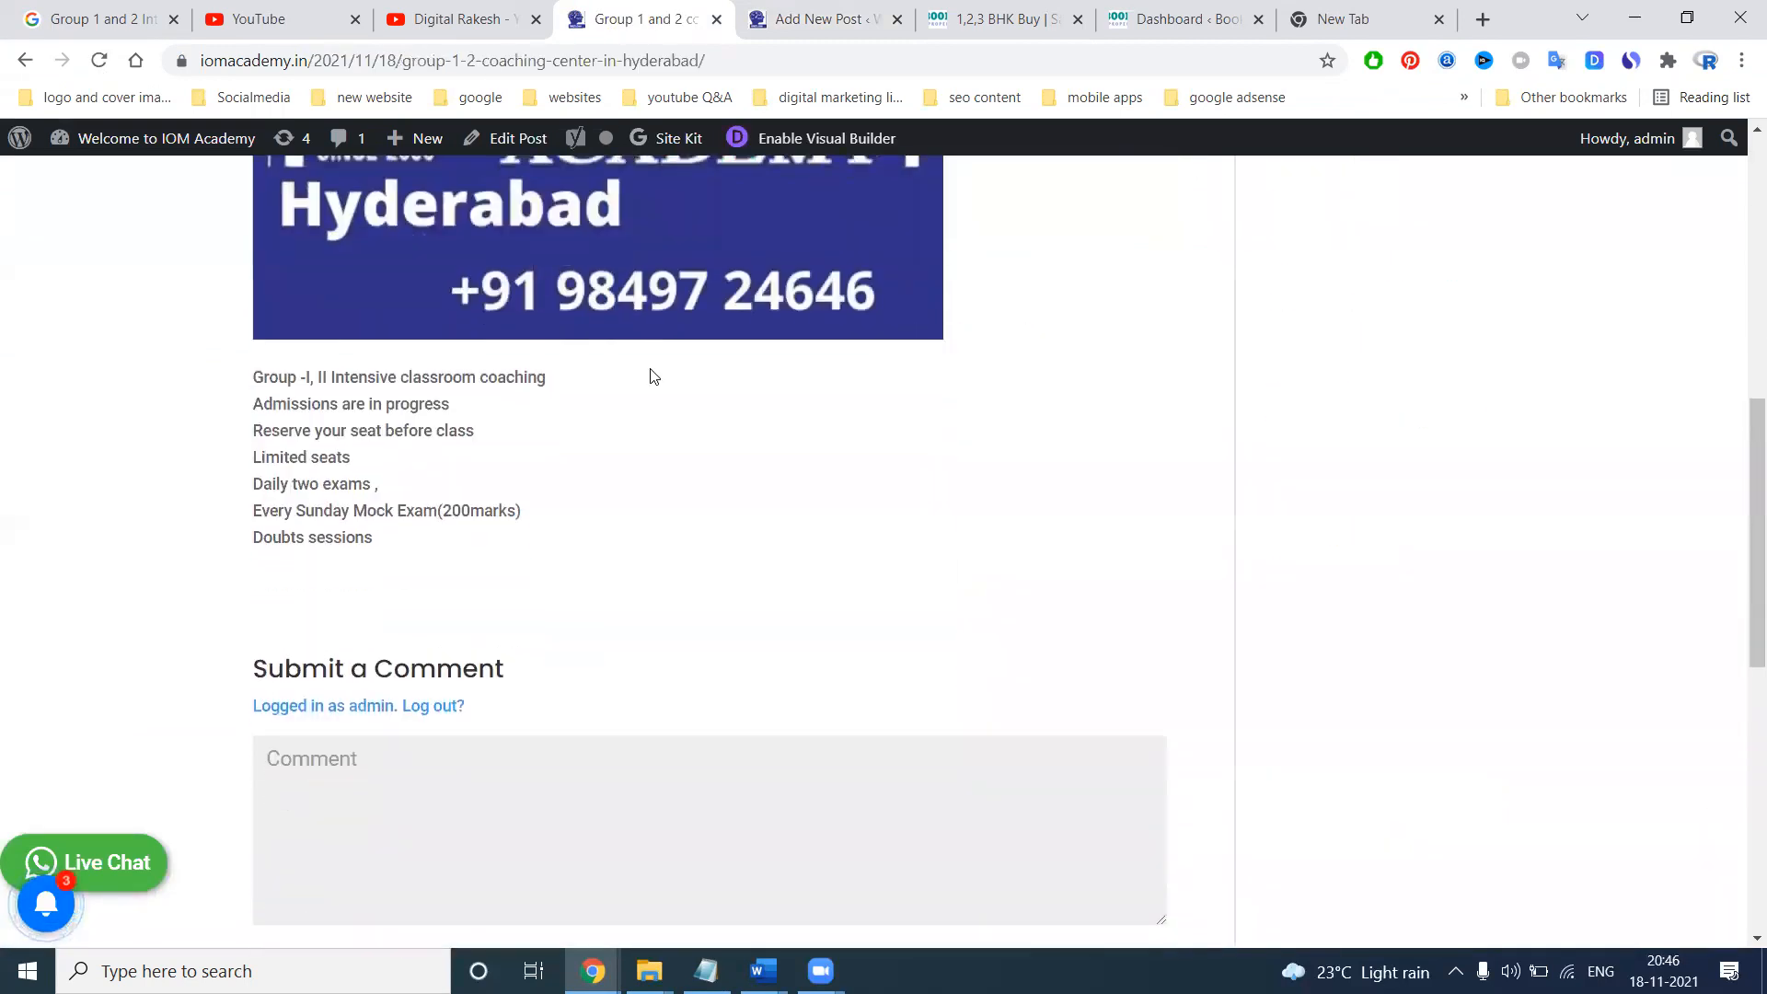
scroll(652, 375, up, 7)
scroll(650, 369, up, 3)
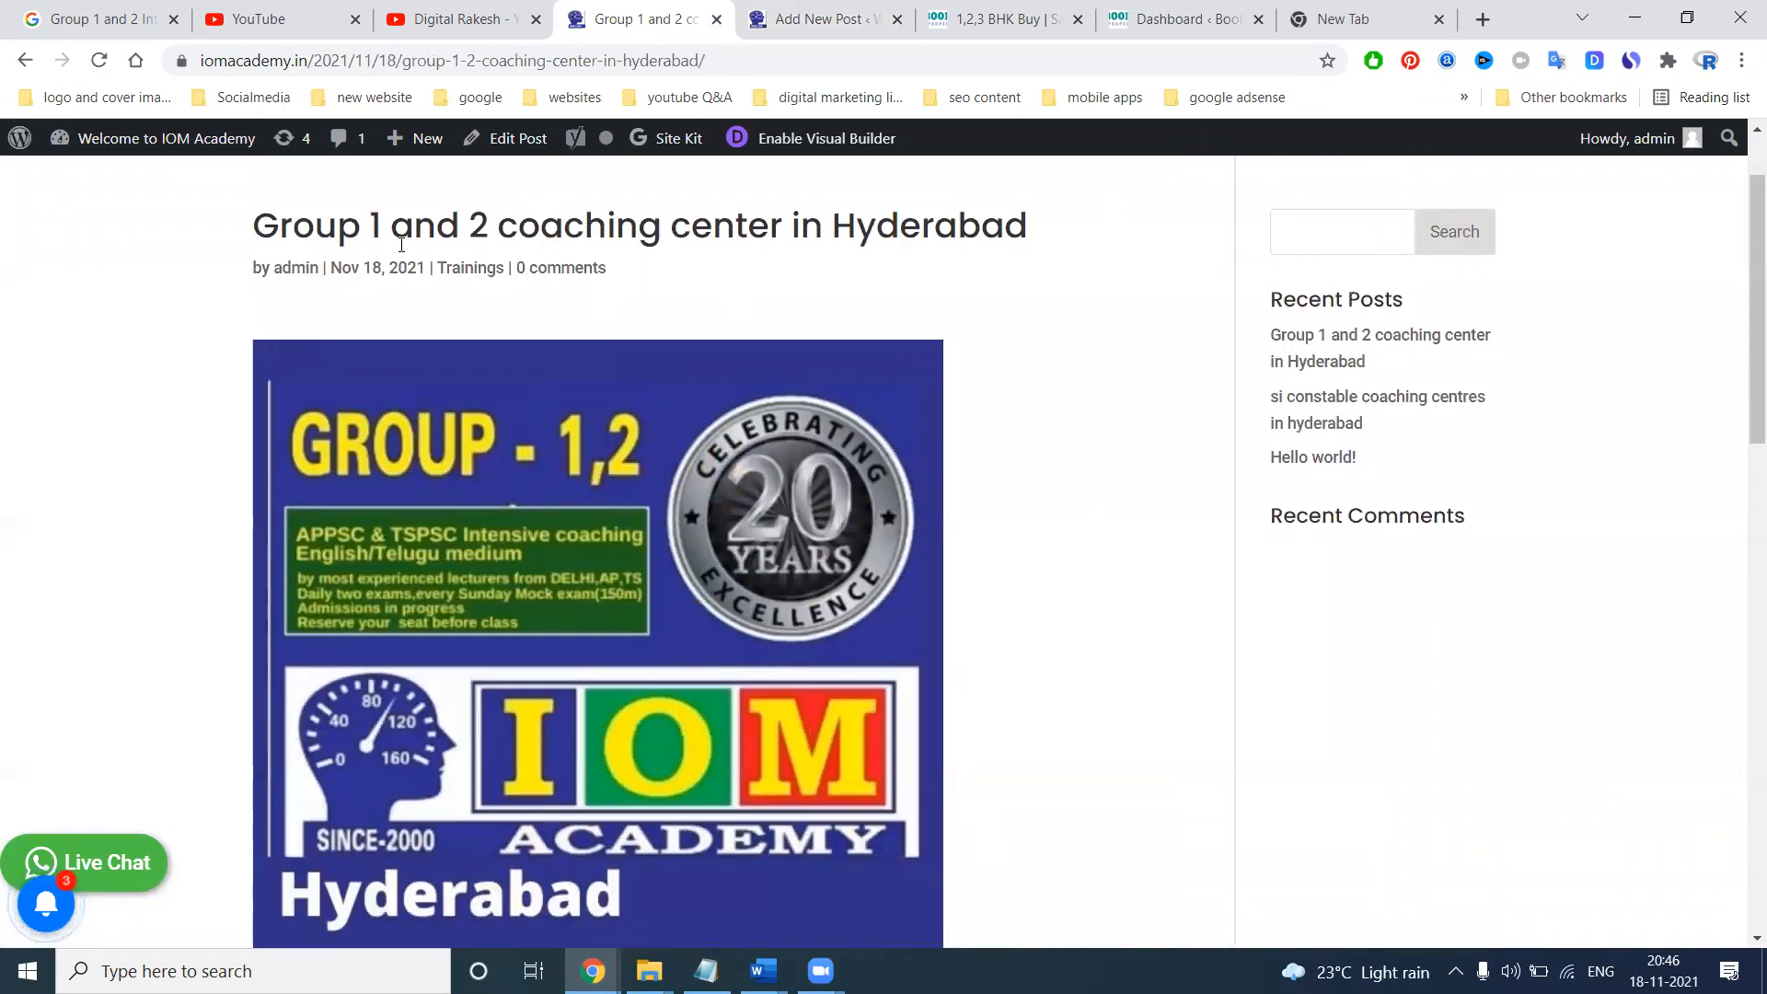
drag(399, 60, 720, 61)
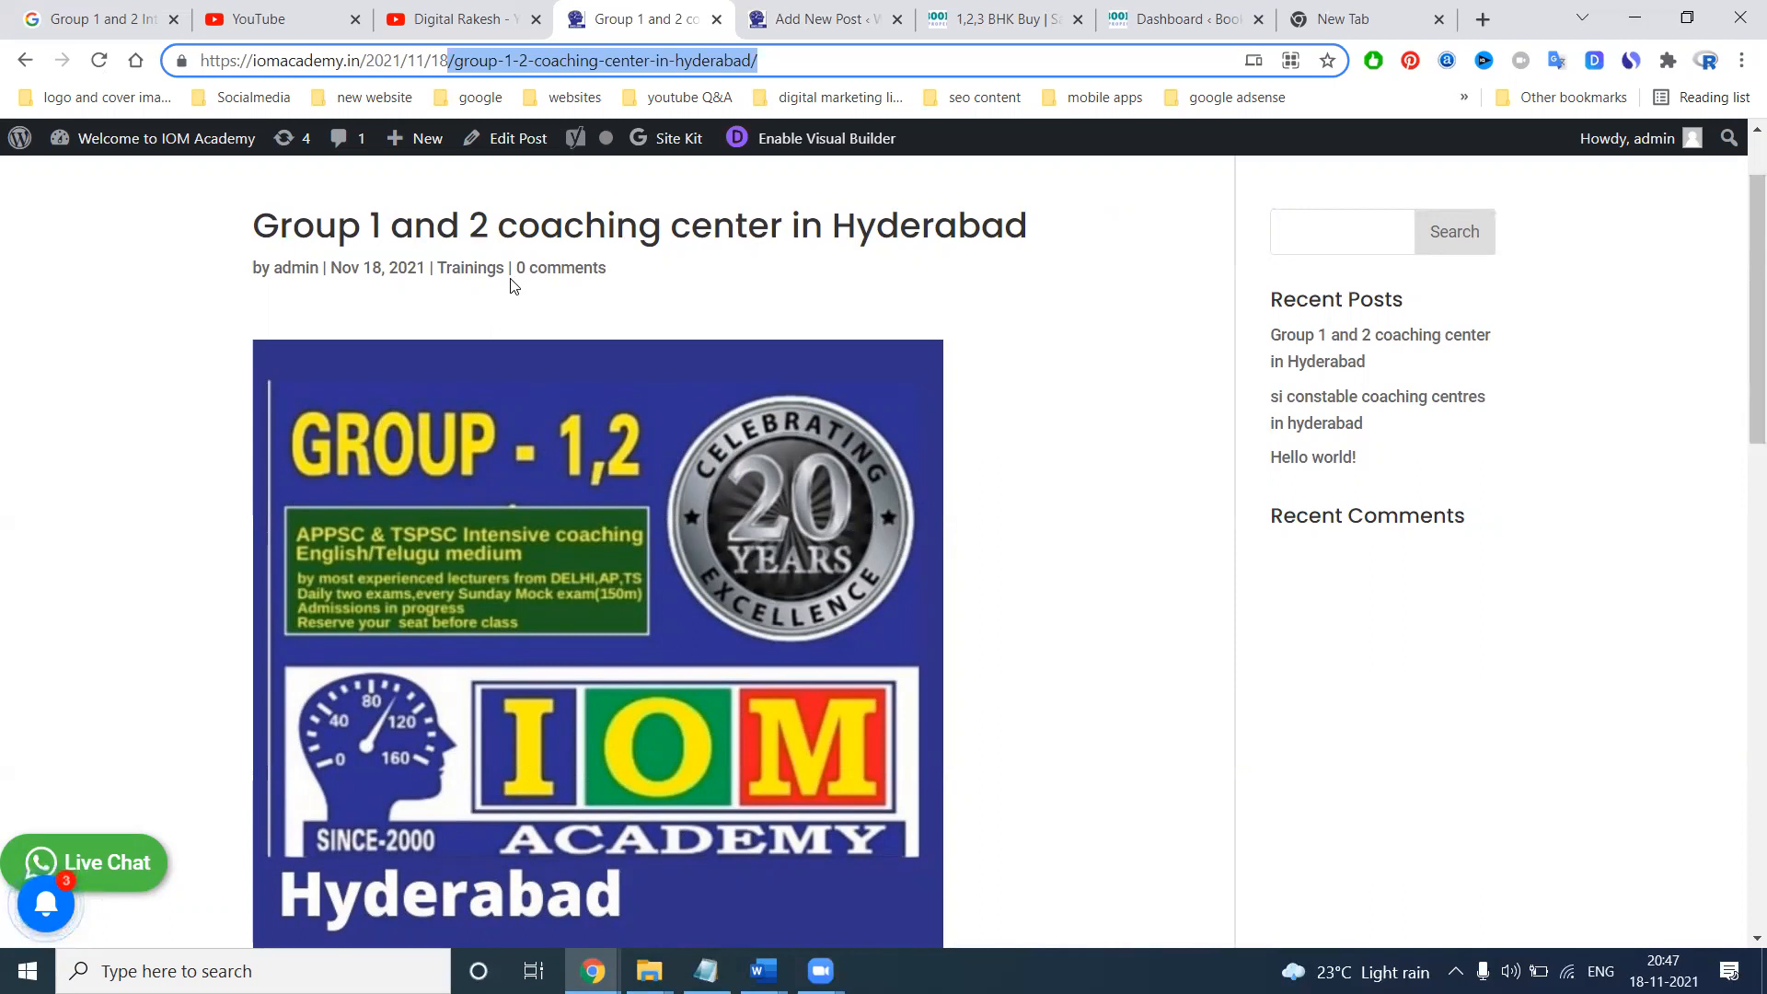
Leave the post editor and view the Posts, Projects and Pages lists in the WordPress admin
click(751, 13)
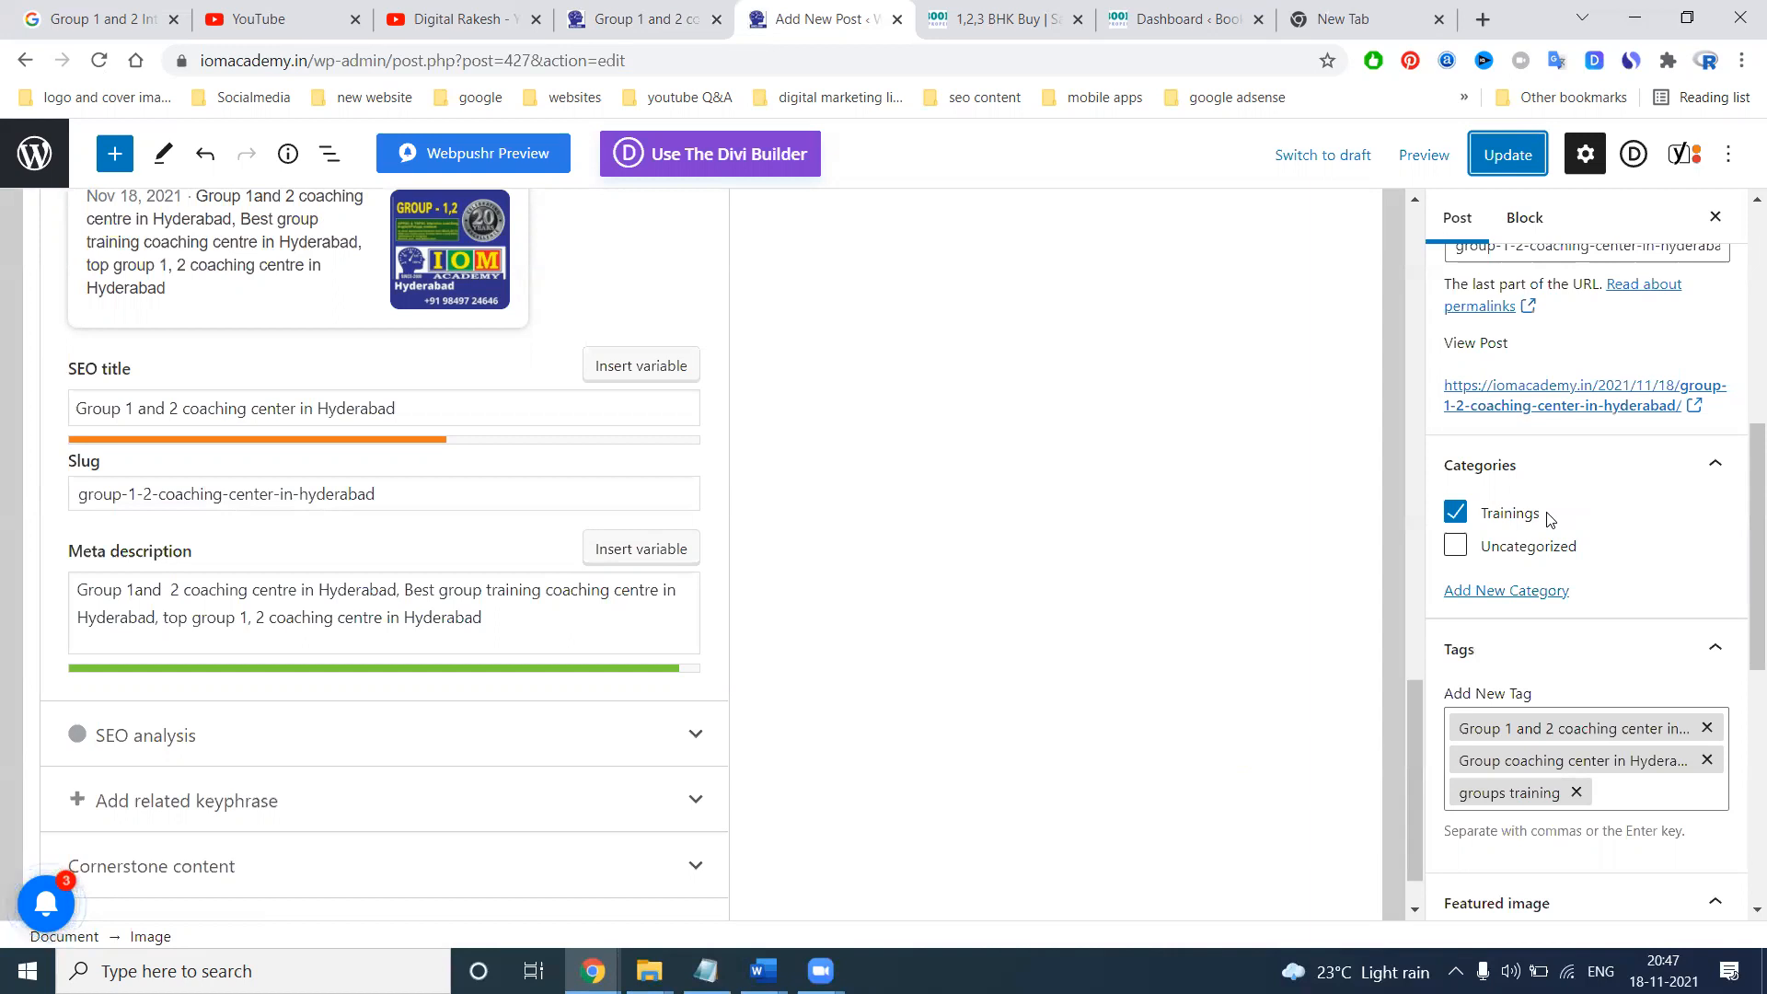
click(32, 155)
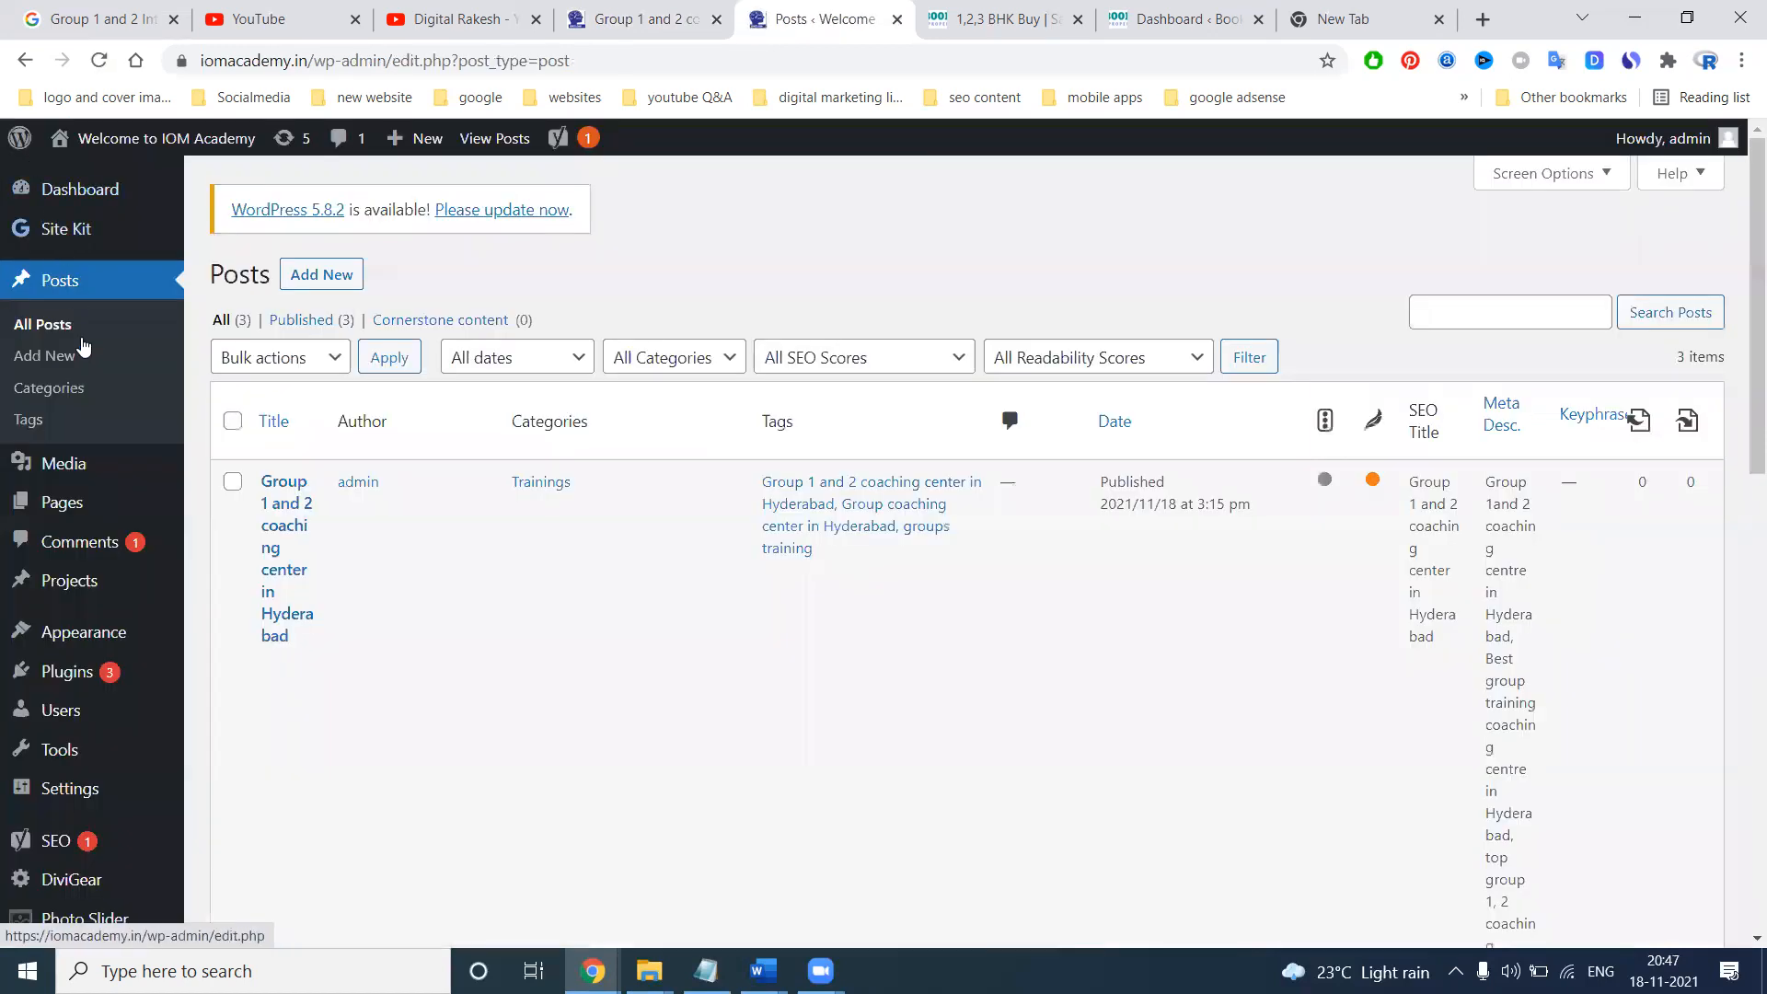
click(66, 579)
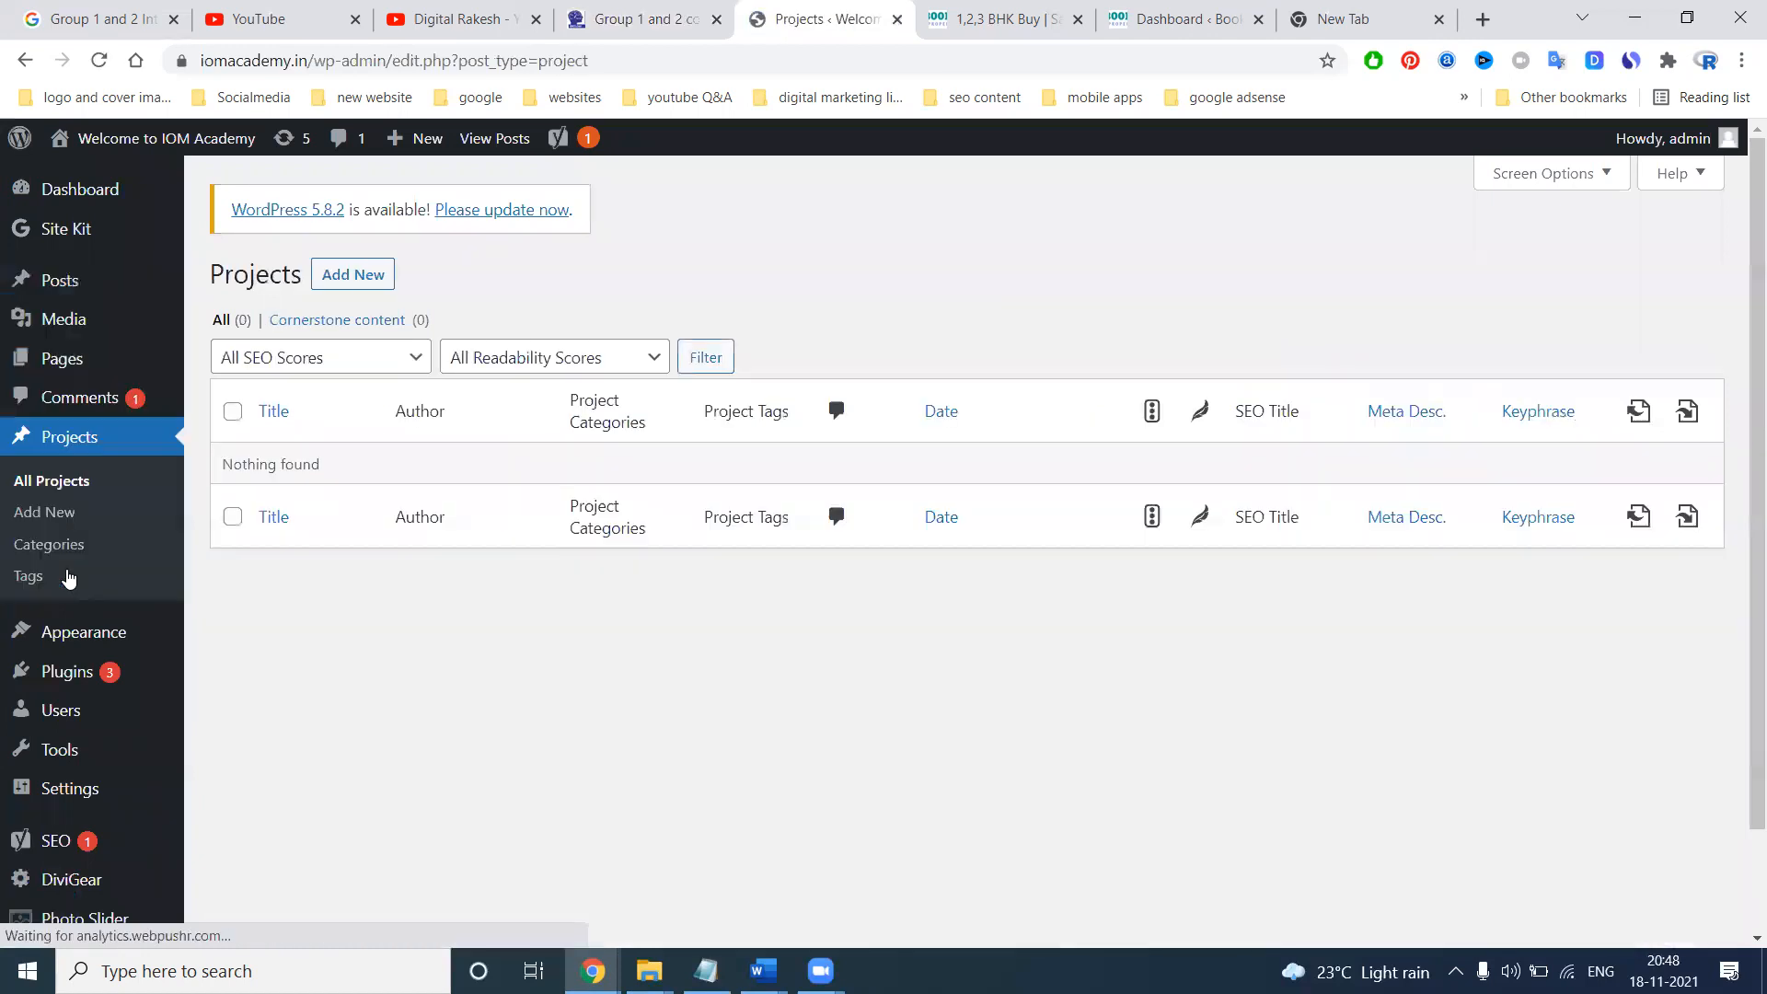
click(61, 355)
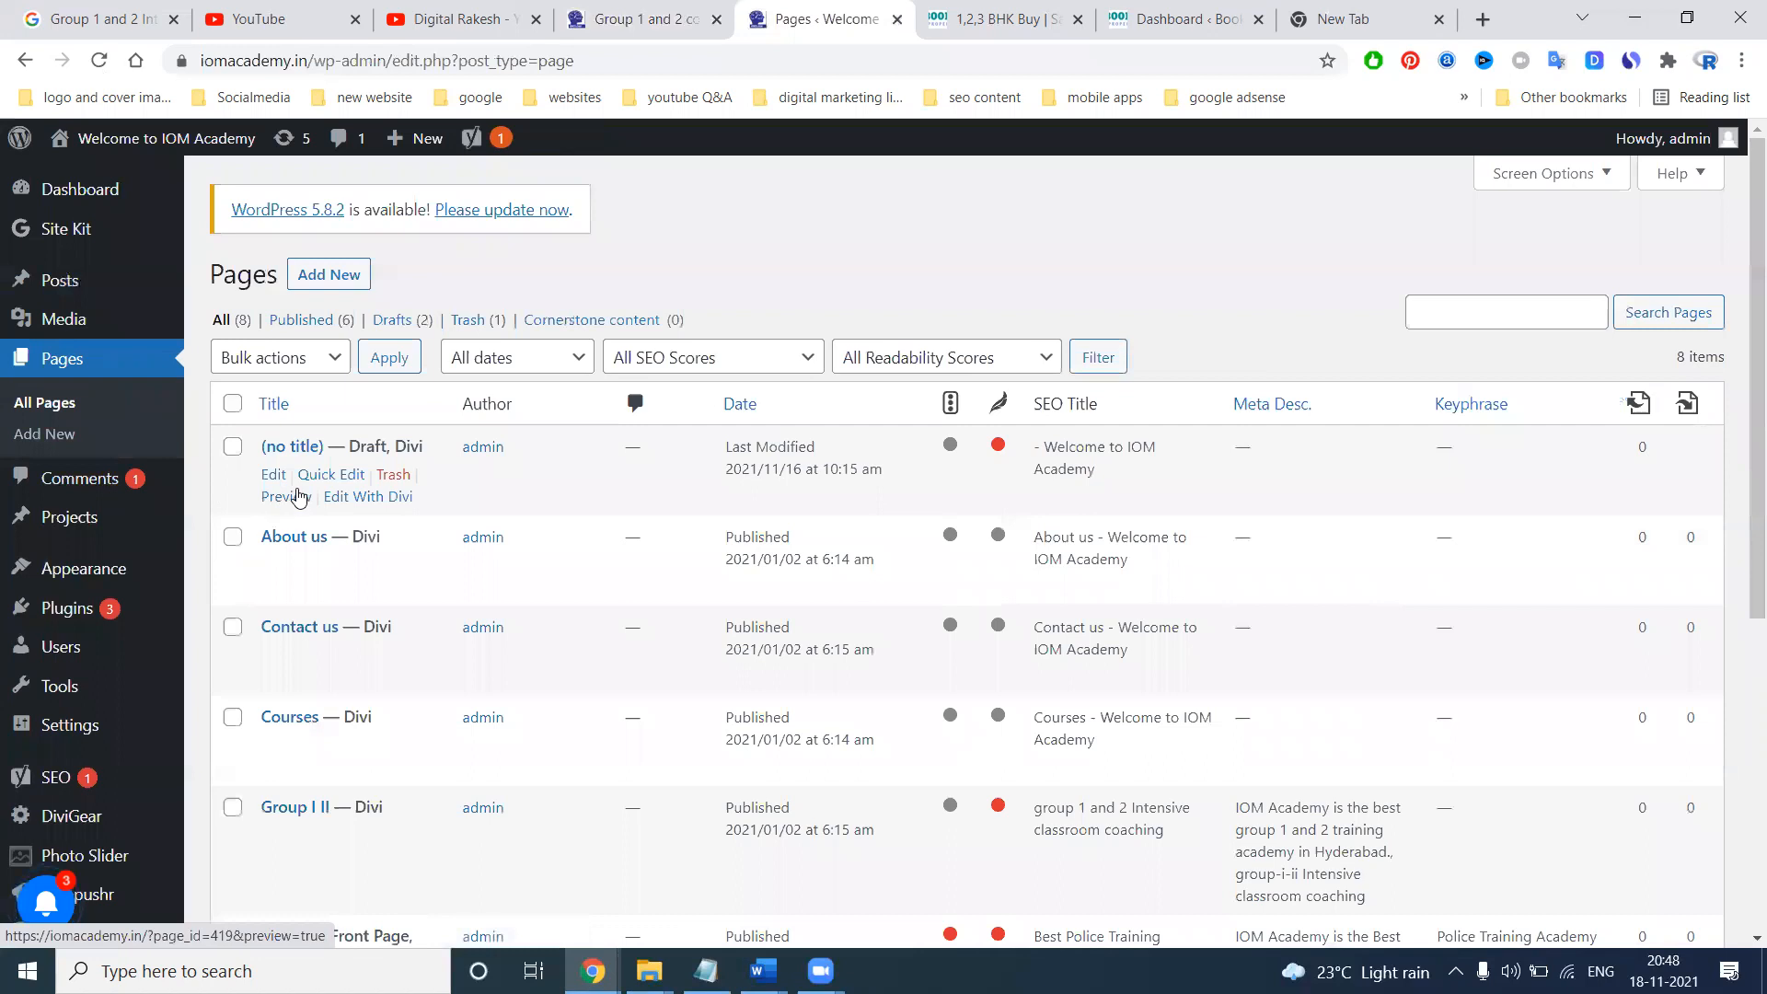
Open the About us page in the editor and examine which settings it offers compared with a post
click(275, 573)
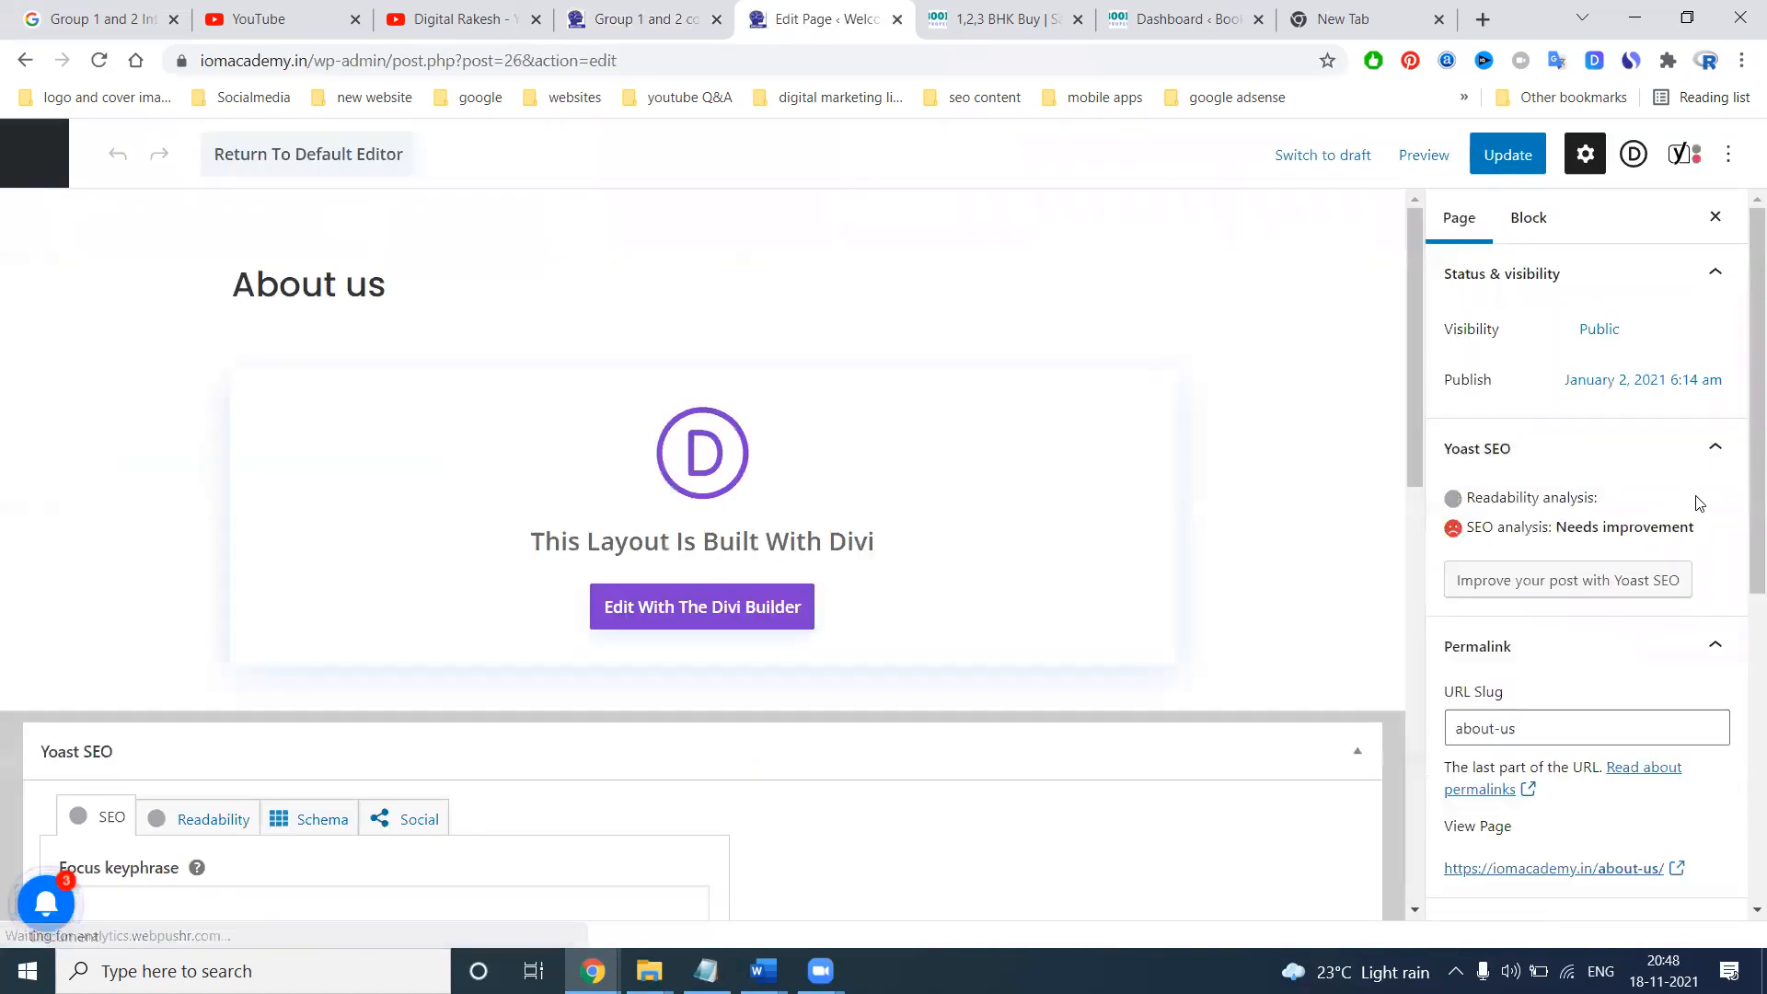
scroll(1646, 417, down, 7)
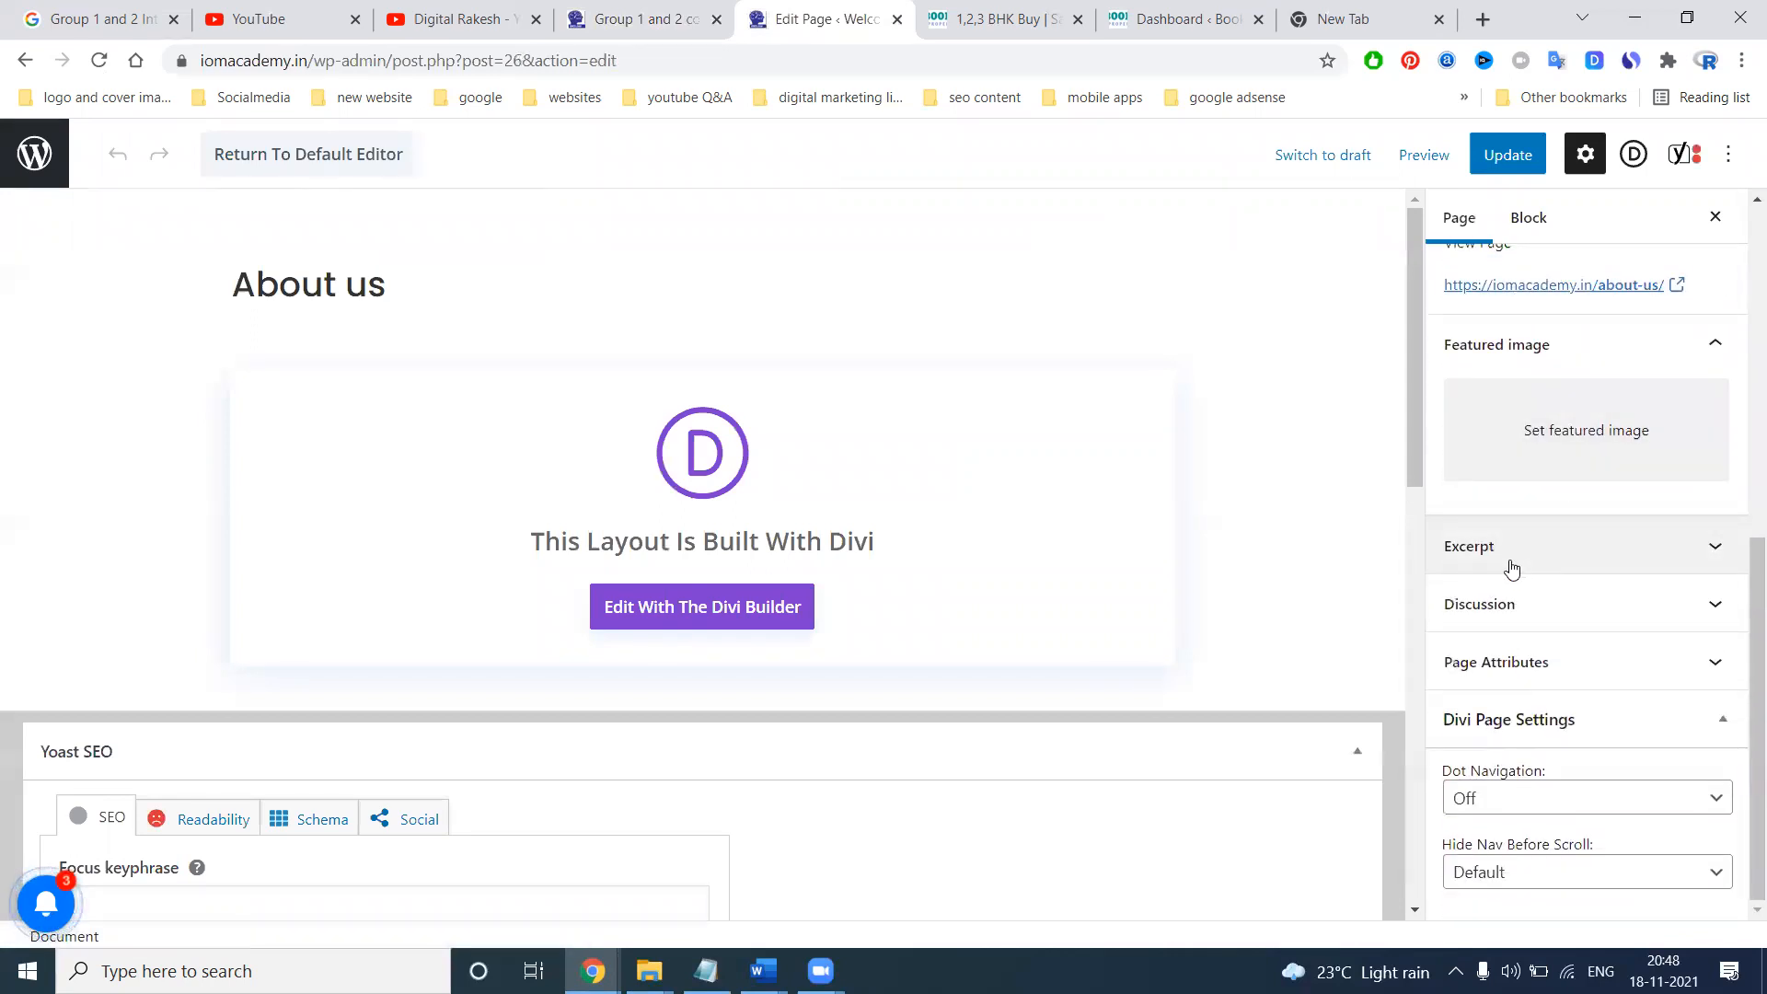
scroll(1482, 590, up, 5)
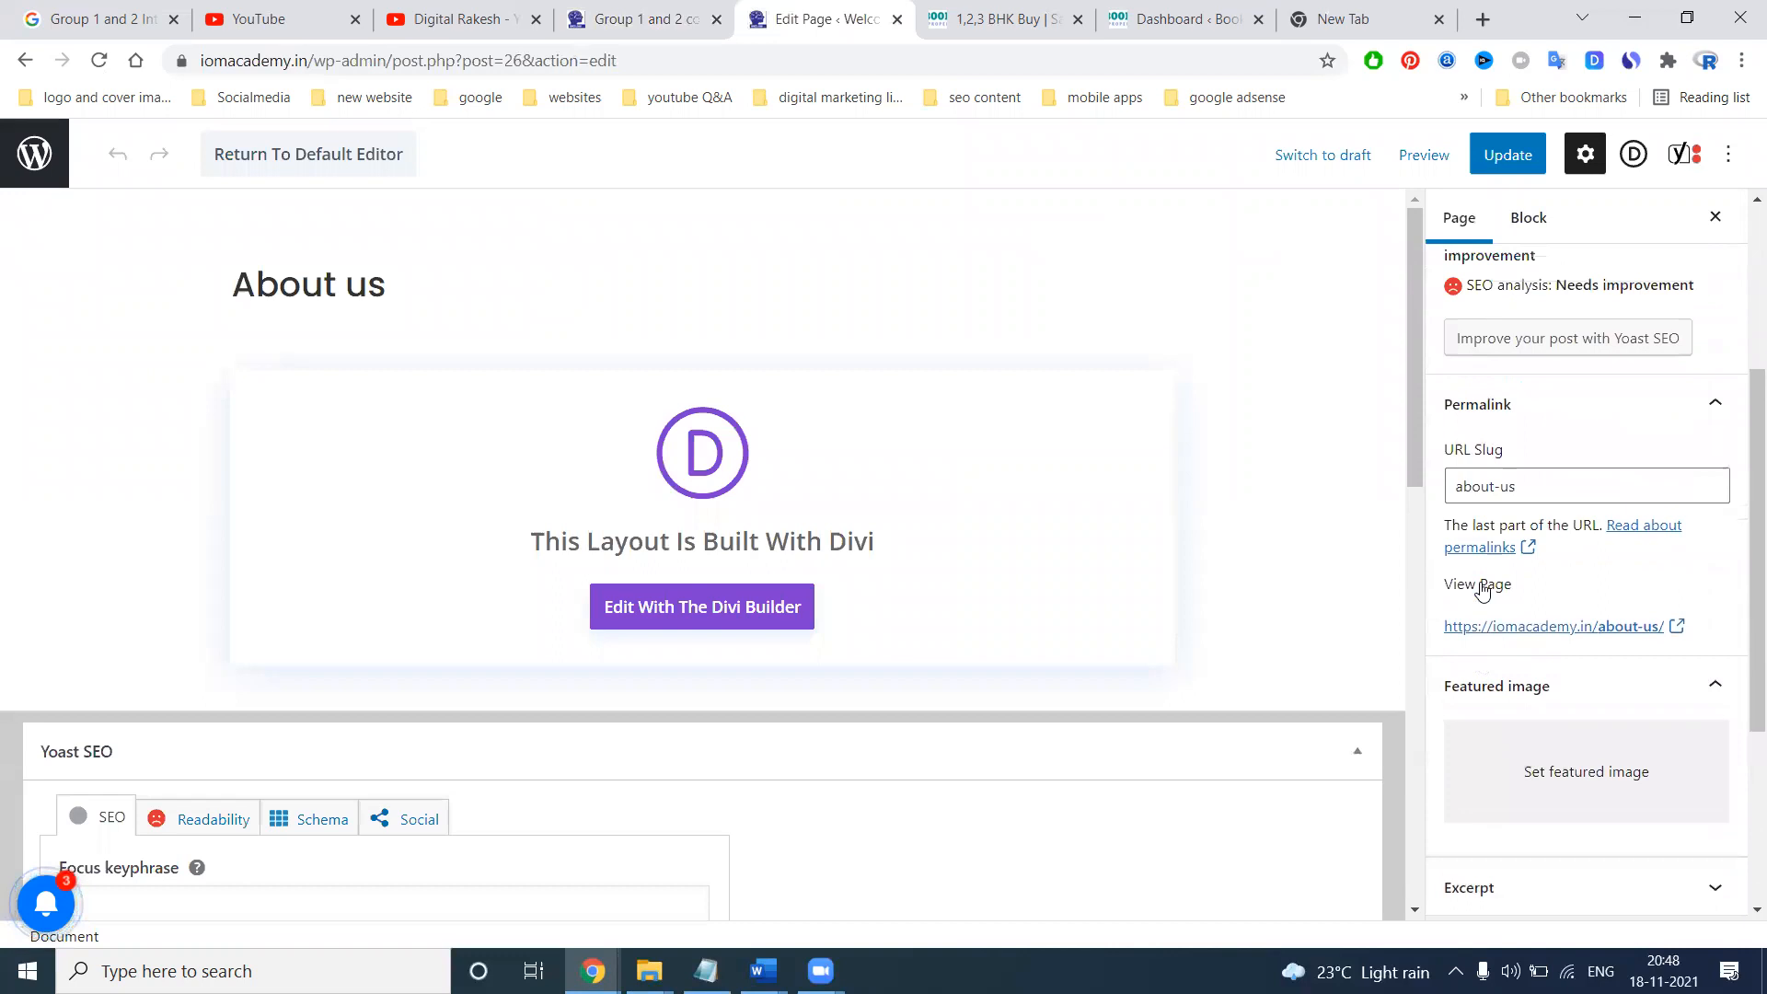
scroll(1498, 502, up, 3)
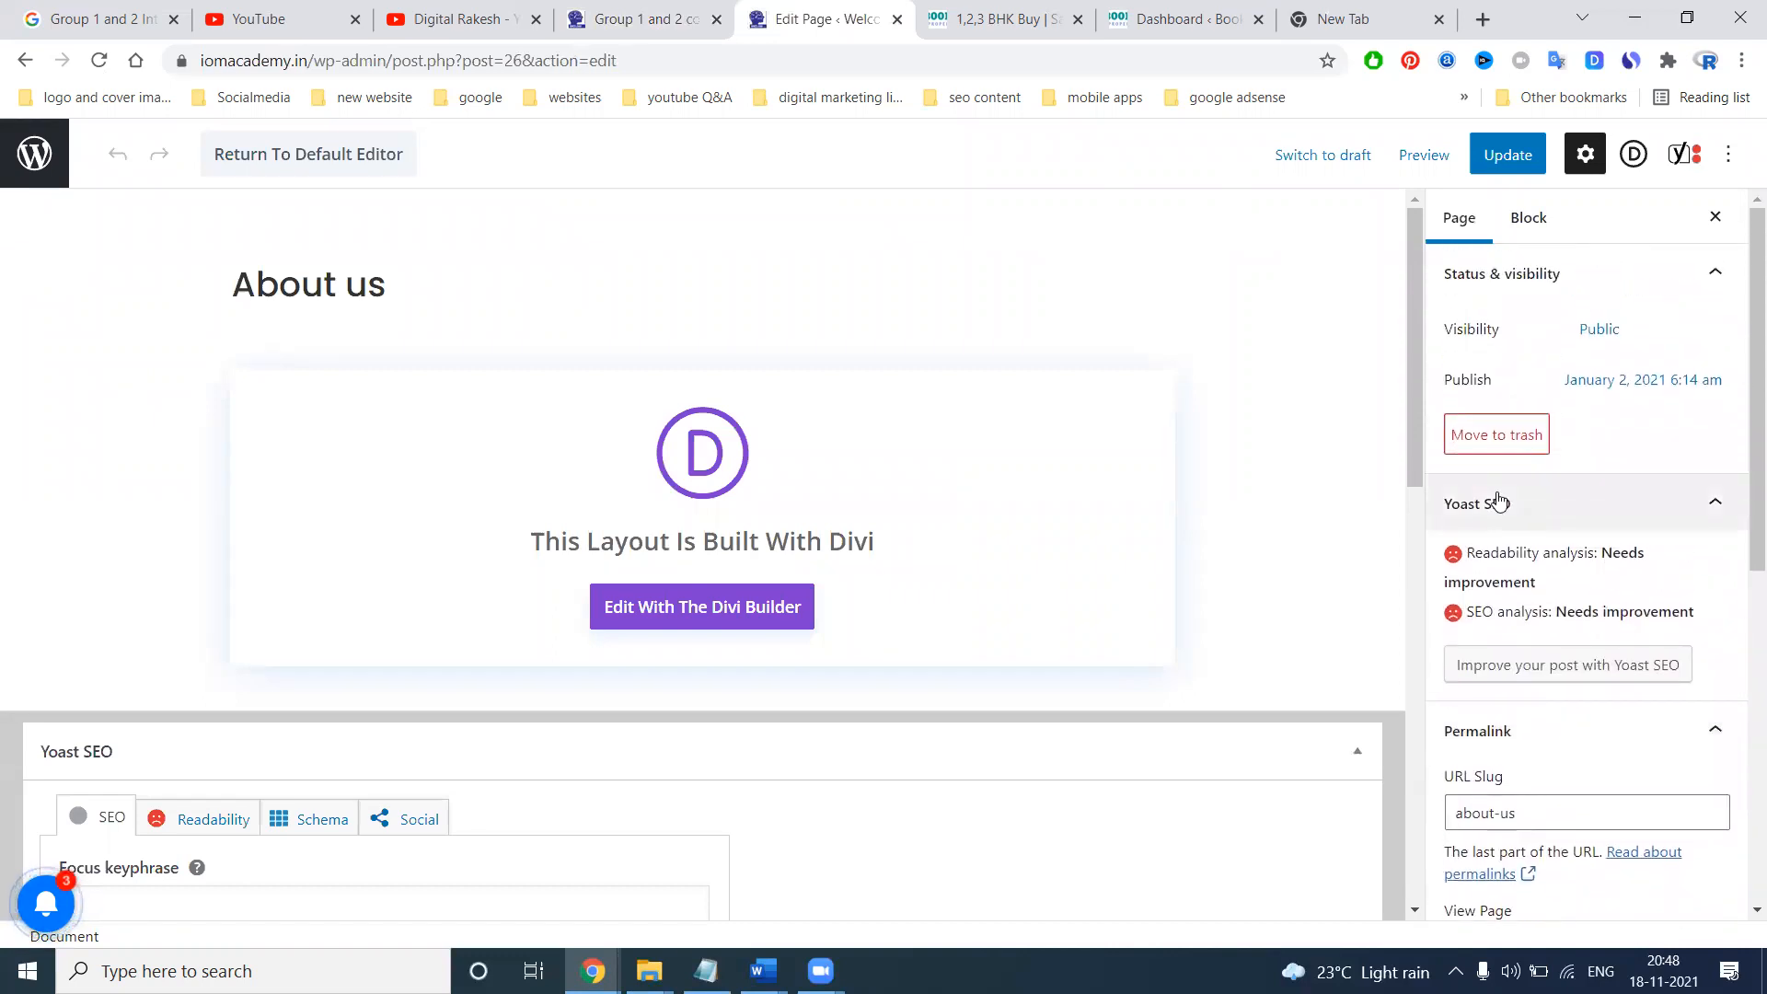
scroll(1498, 501, down, 4)
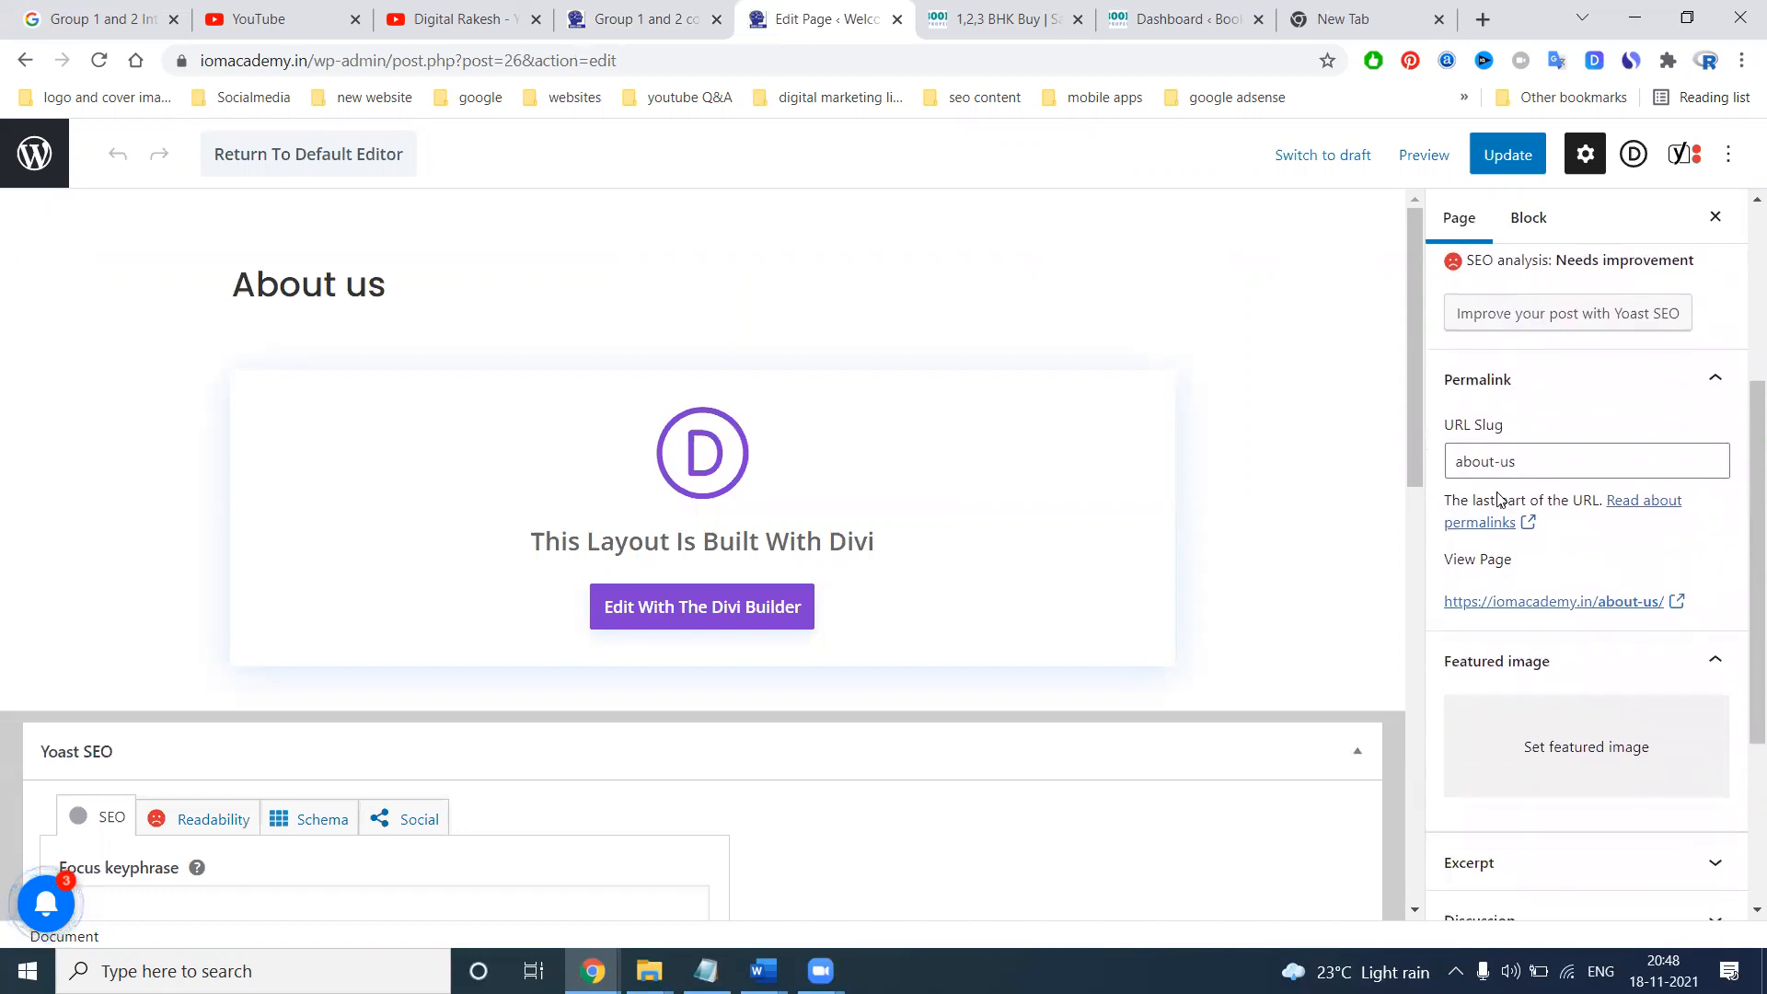
scroll(1498, 506, down, 3)
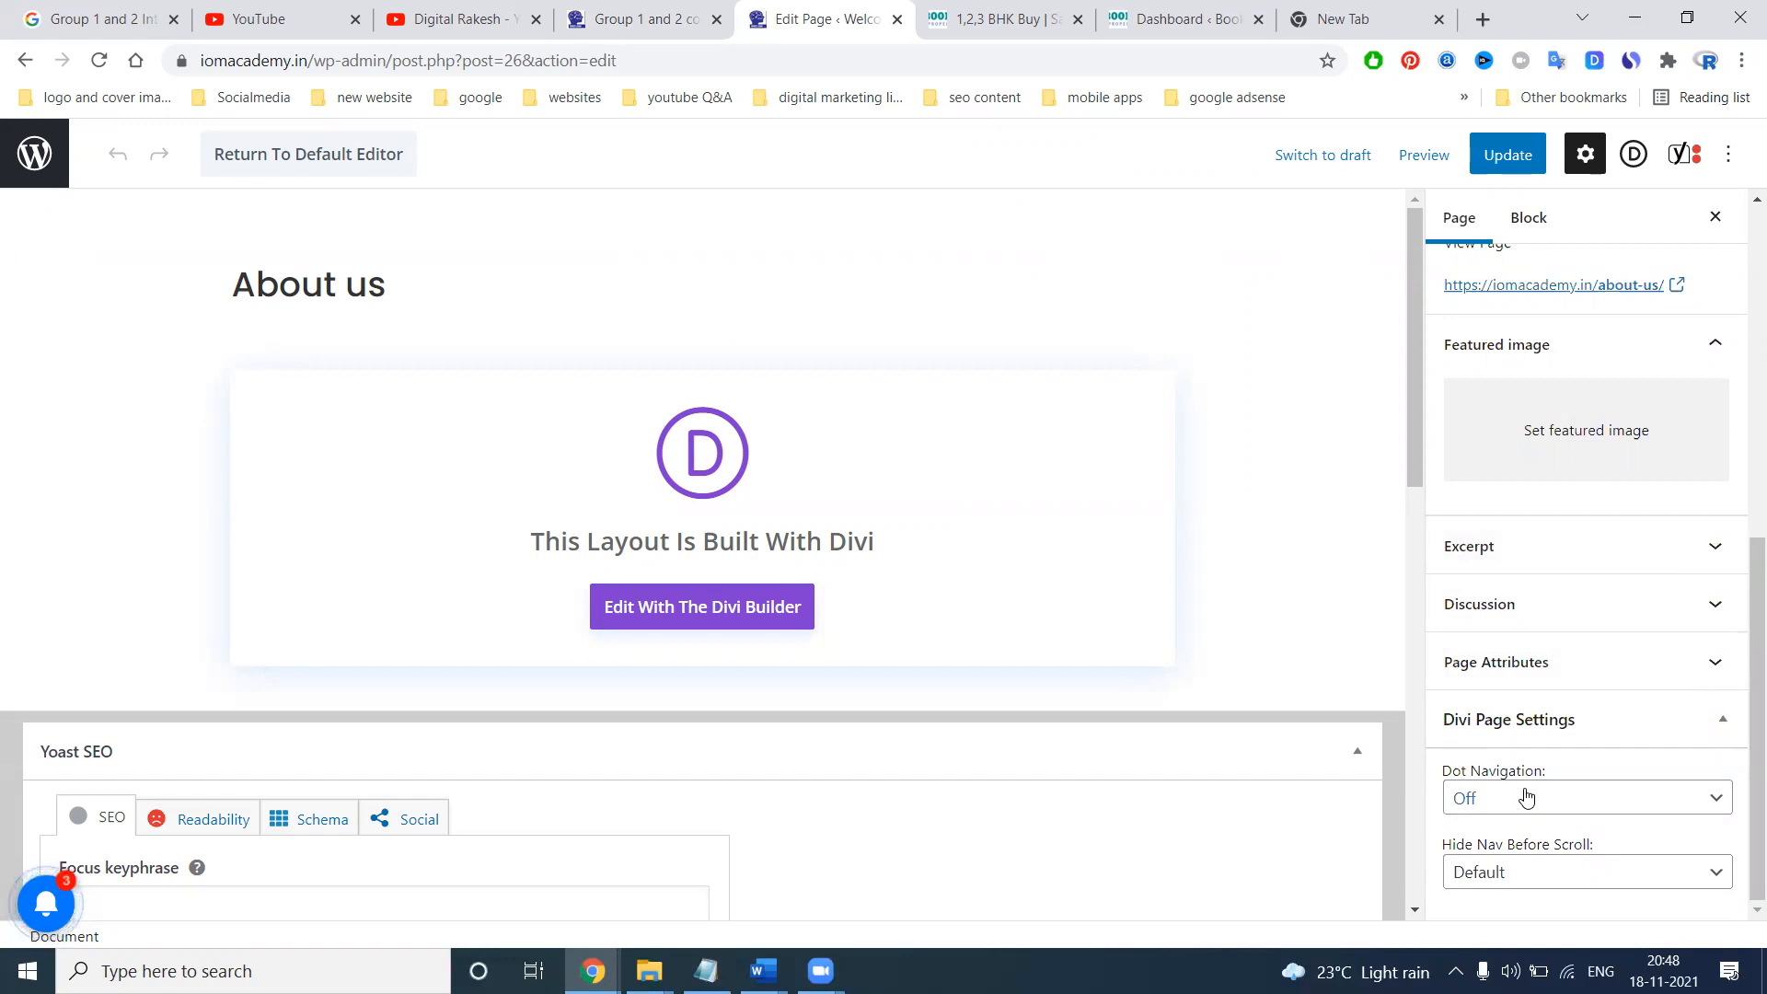
Return to the Pages list, then switch to the YouTube channel's videos page
click(44, 162)
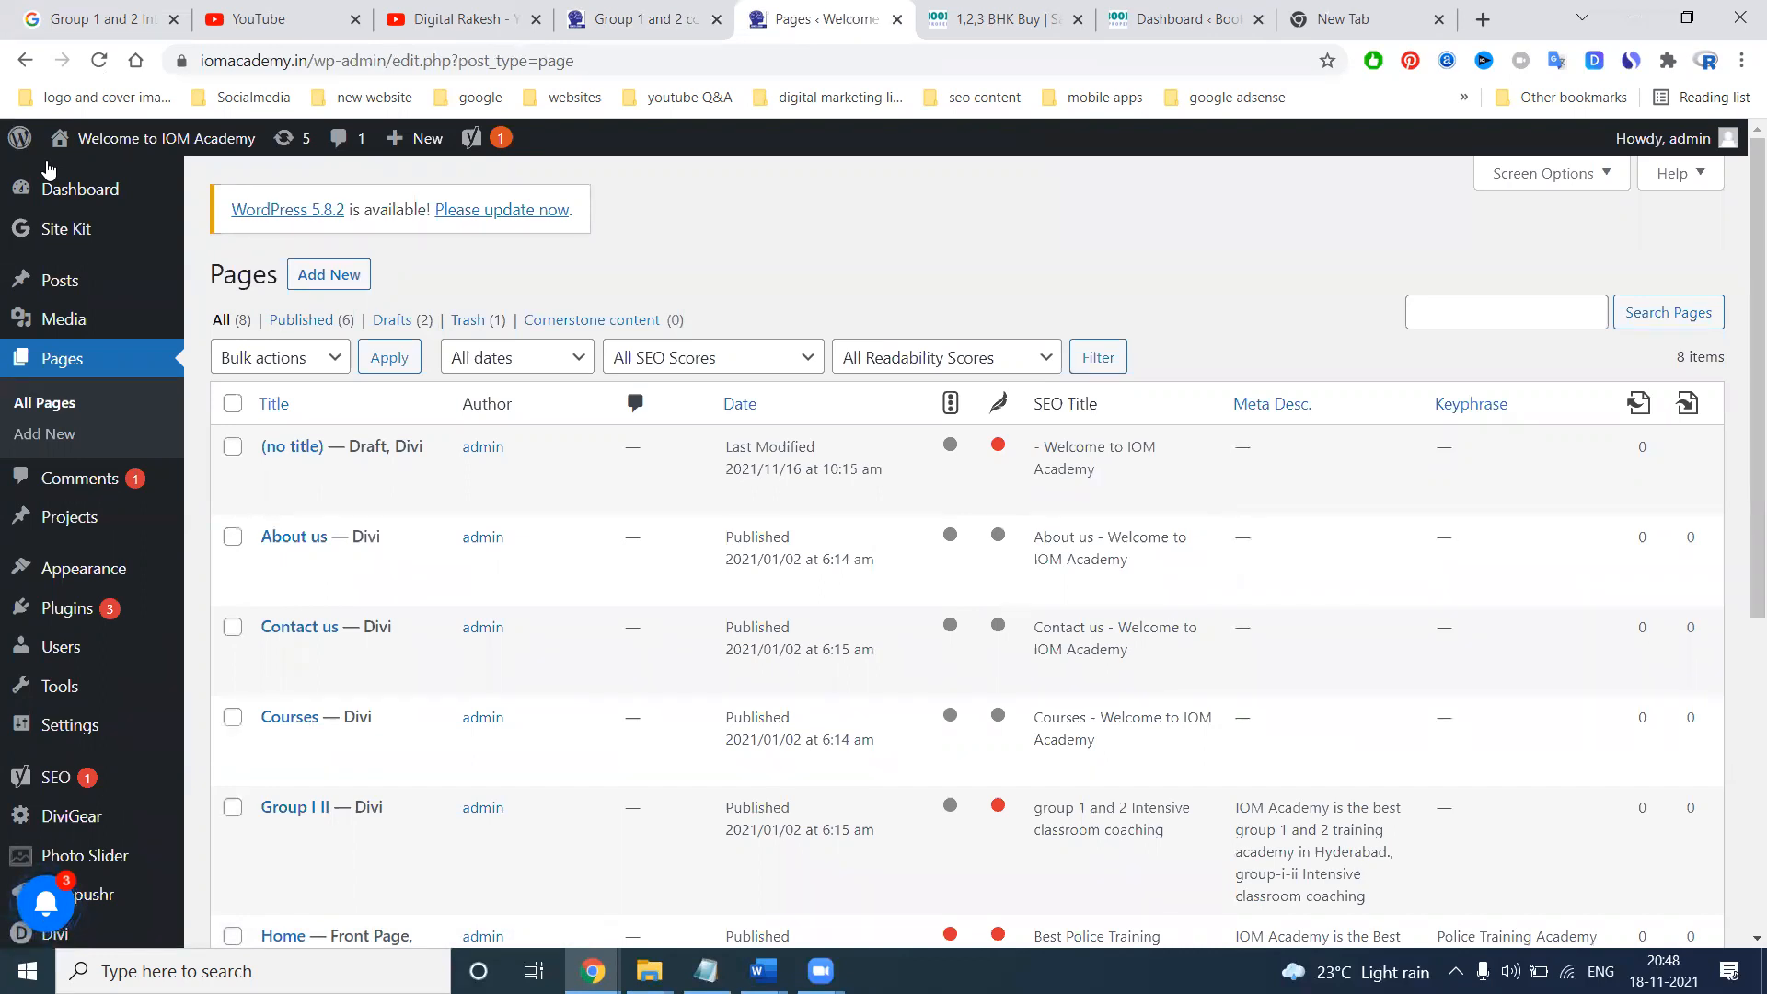
mouse_move(37, 150)
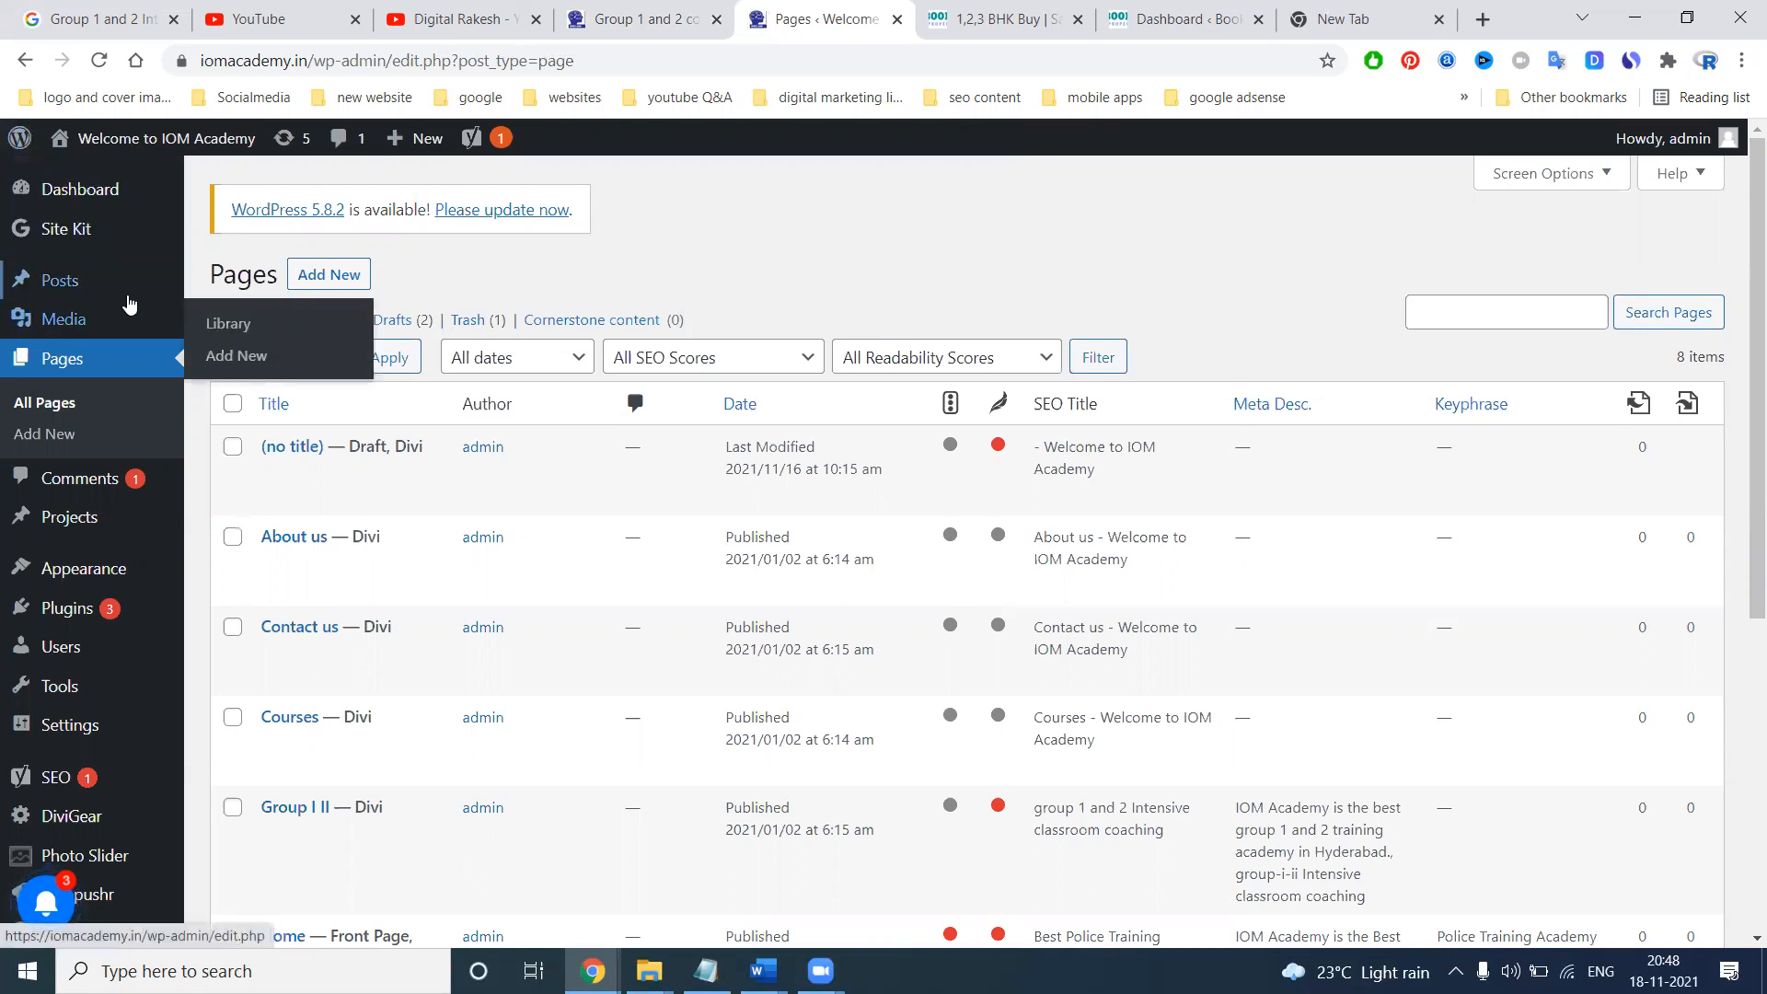
mouse_move(129, 300)
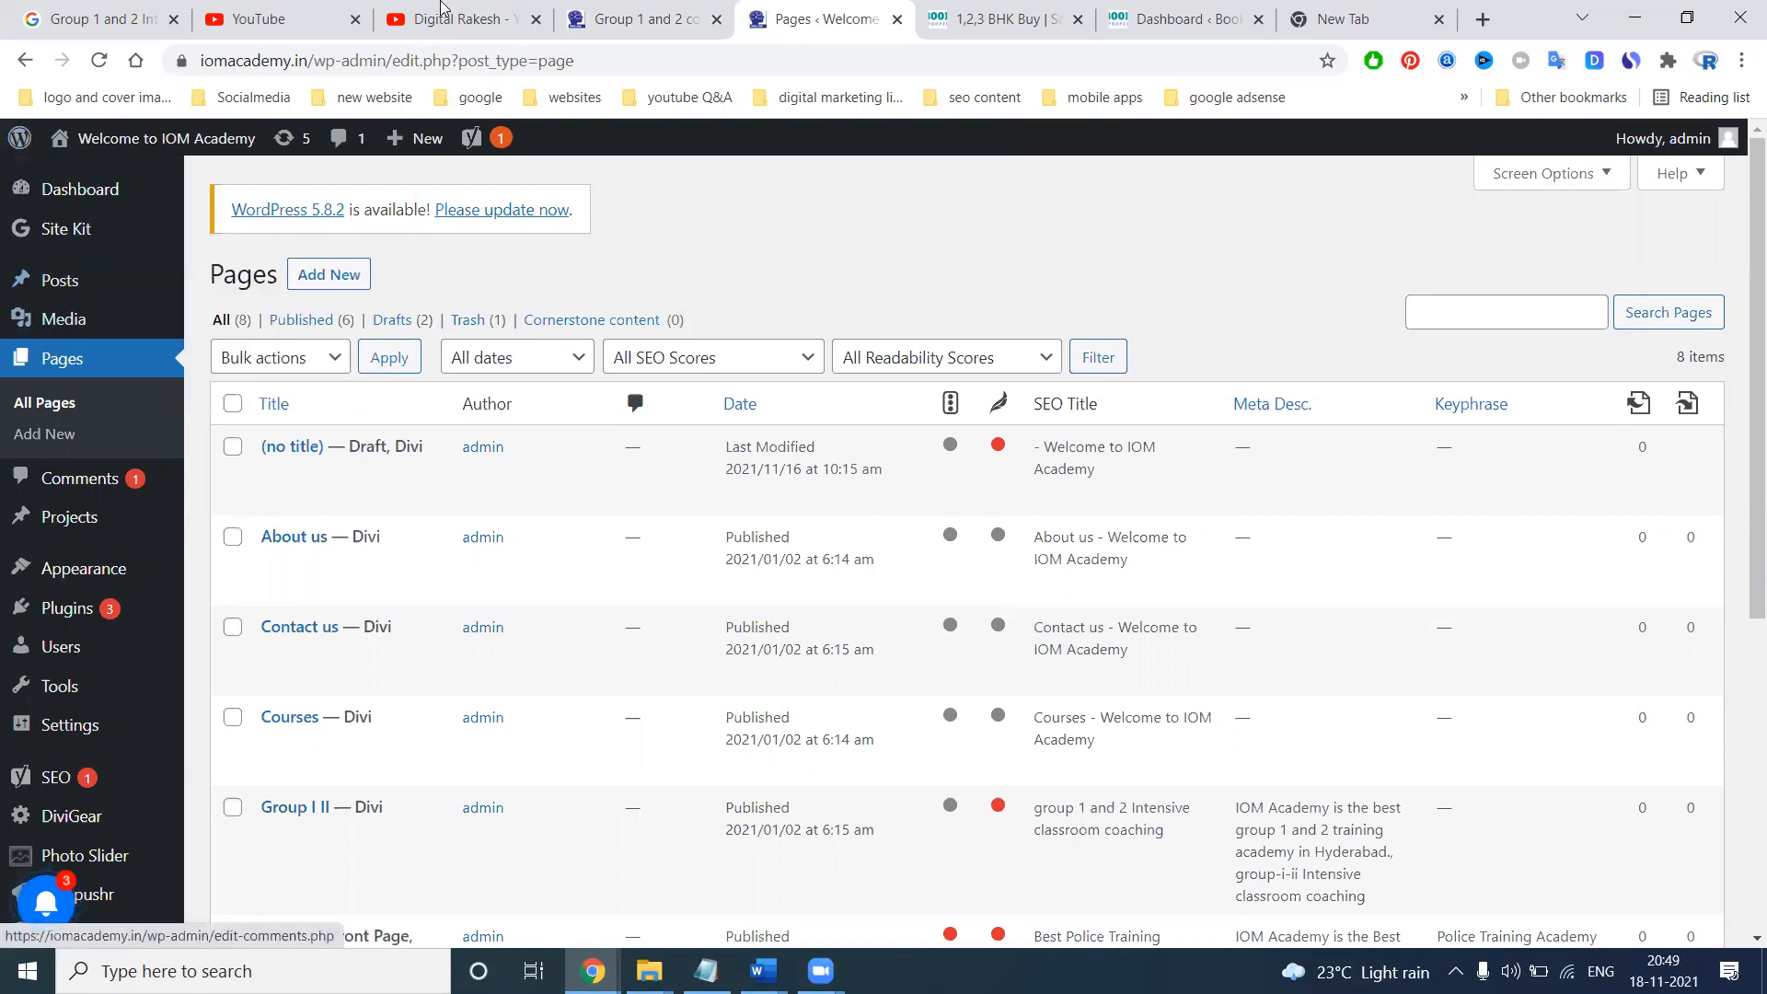
click(451, 11)
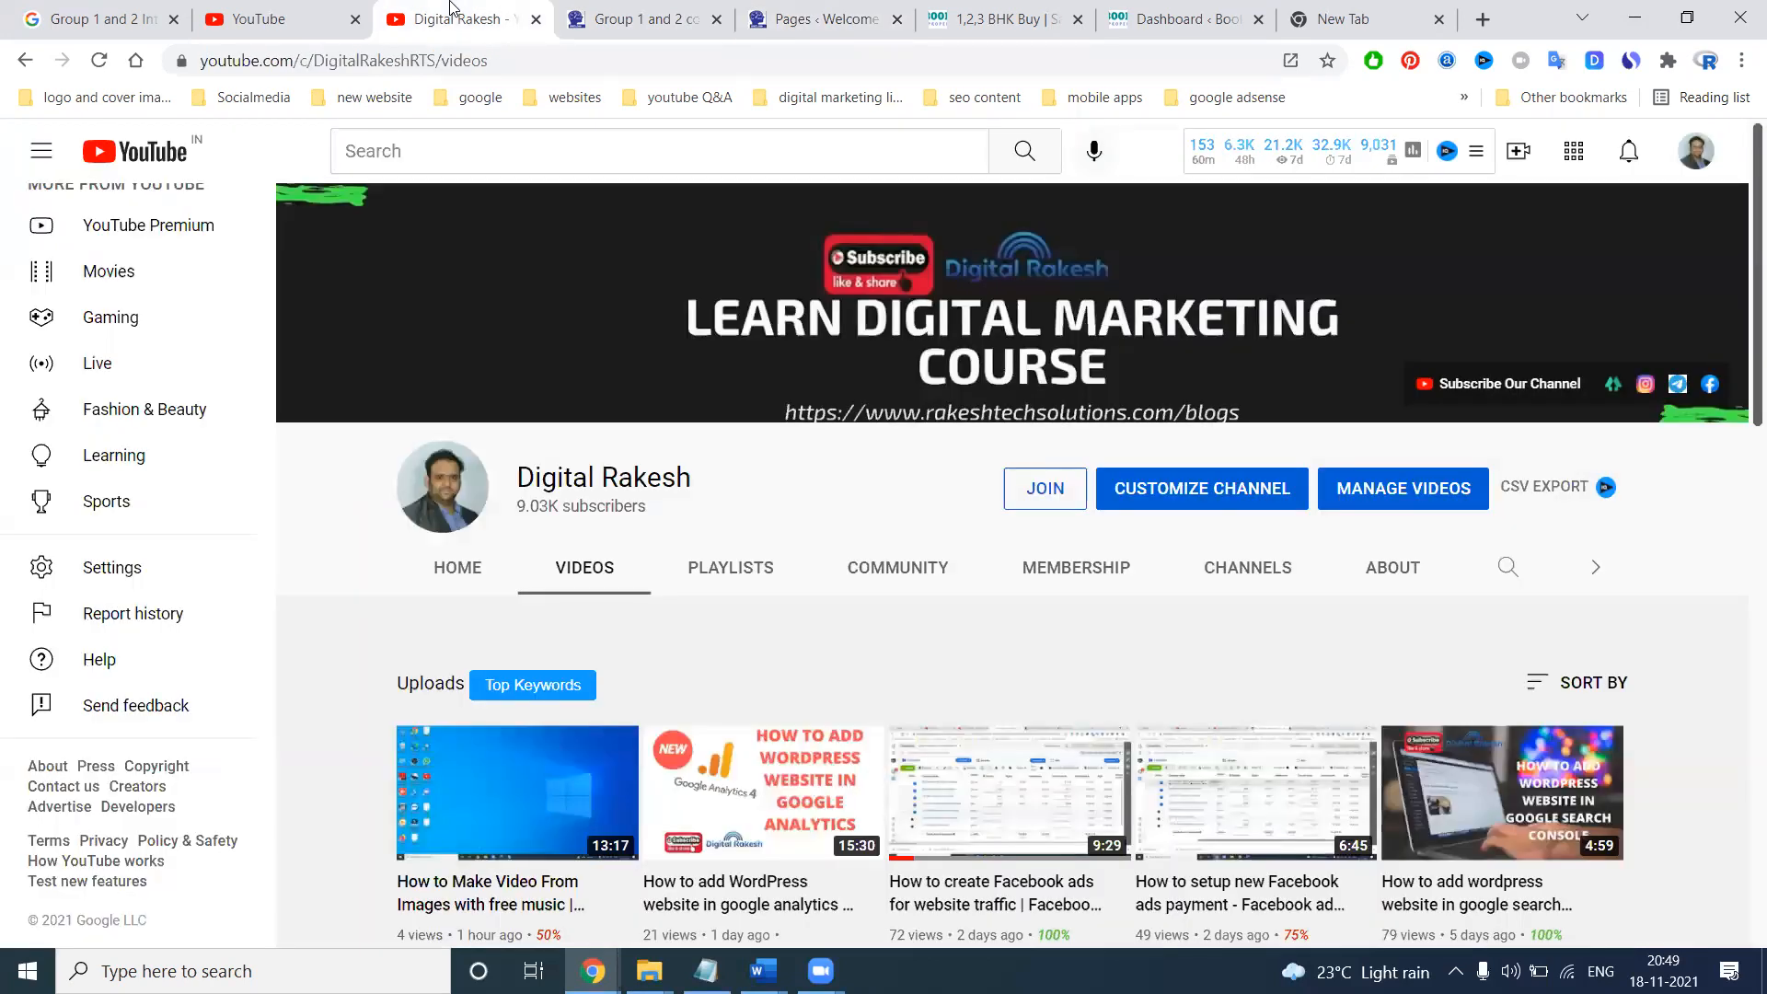